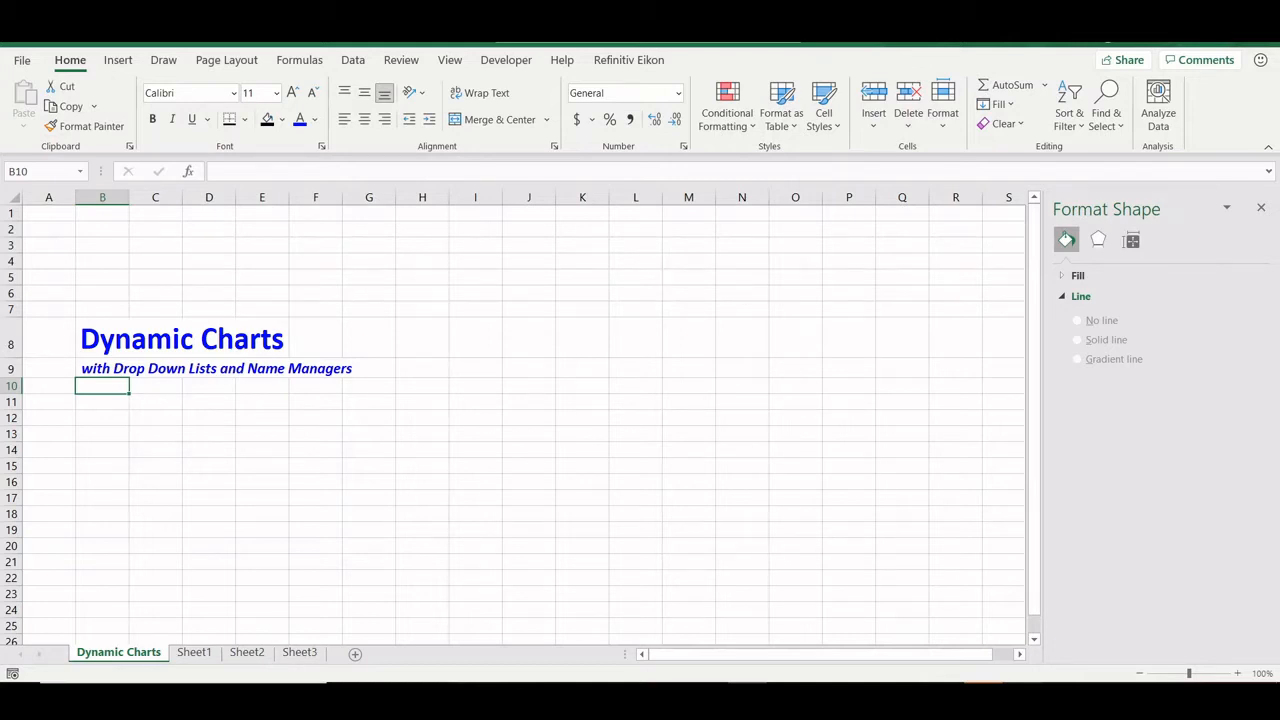
Step: Go to Sheet1, check the year headings from 2019 to 2036, and close the Format Shape pane
key(ctrl+Page_Down)
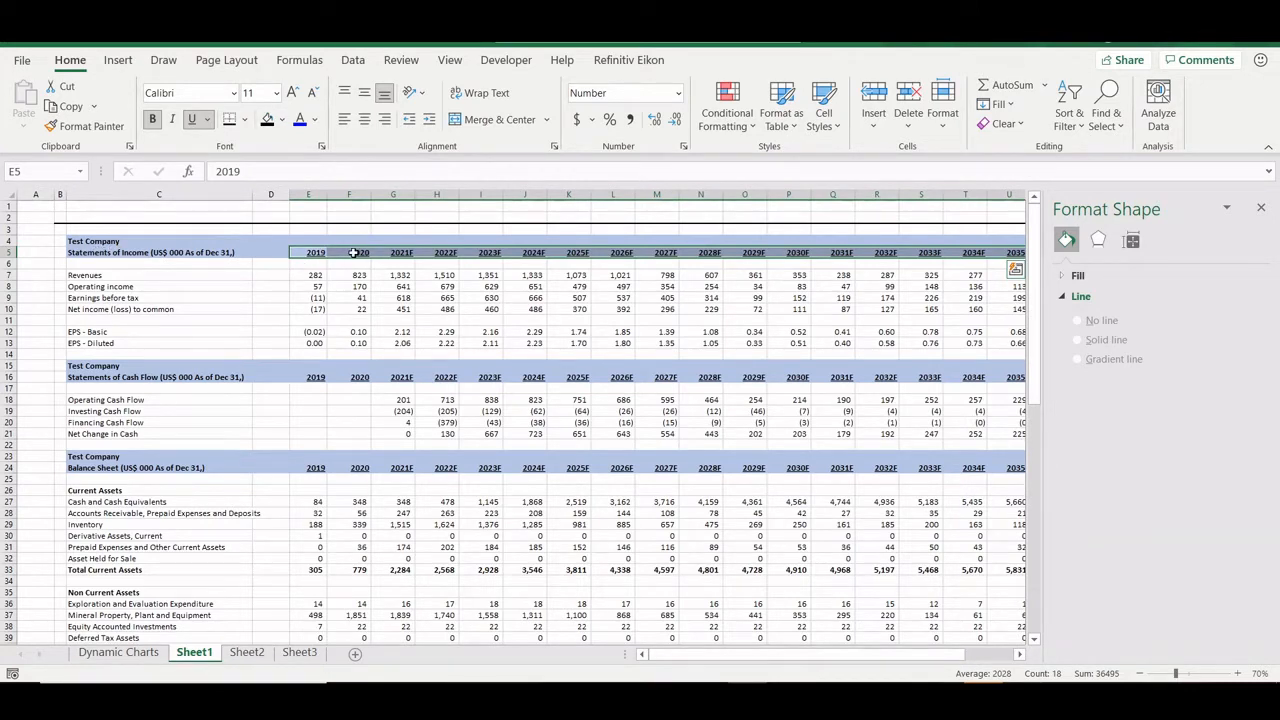
key(ctrl+Right)
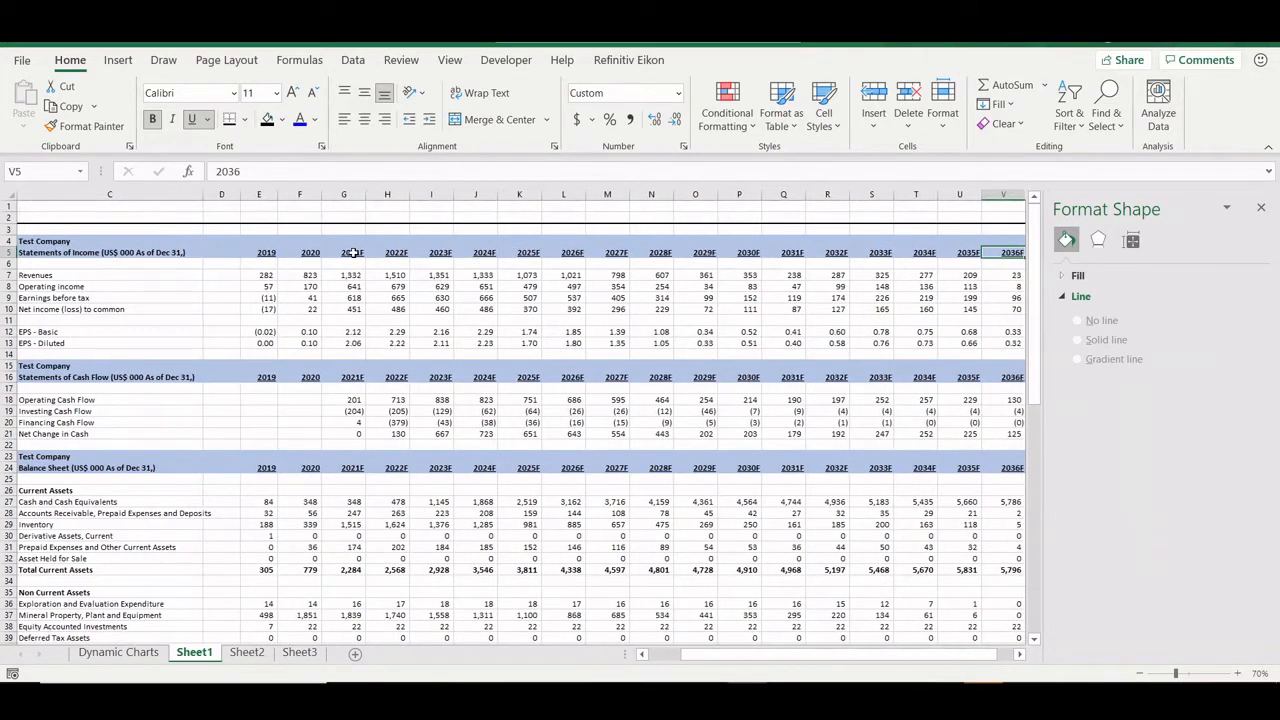
click(1262, 204)
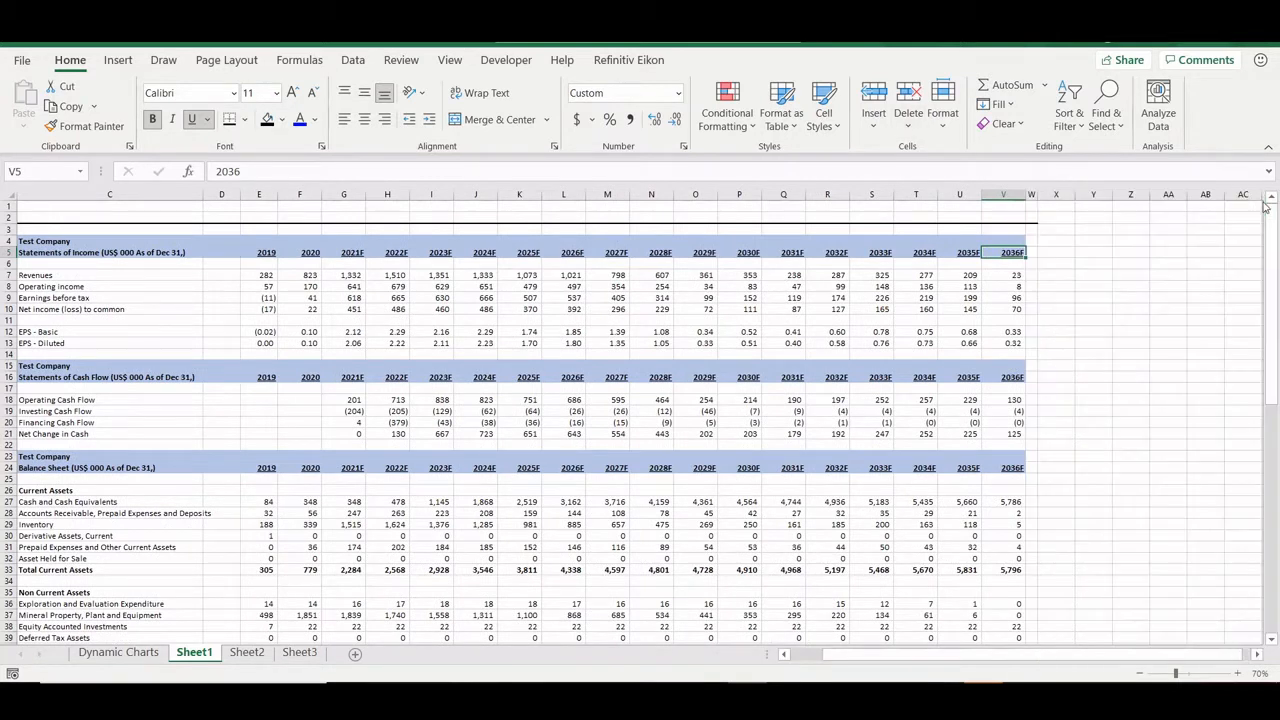
key(ctrl+Left)
key(ctrl+Left)
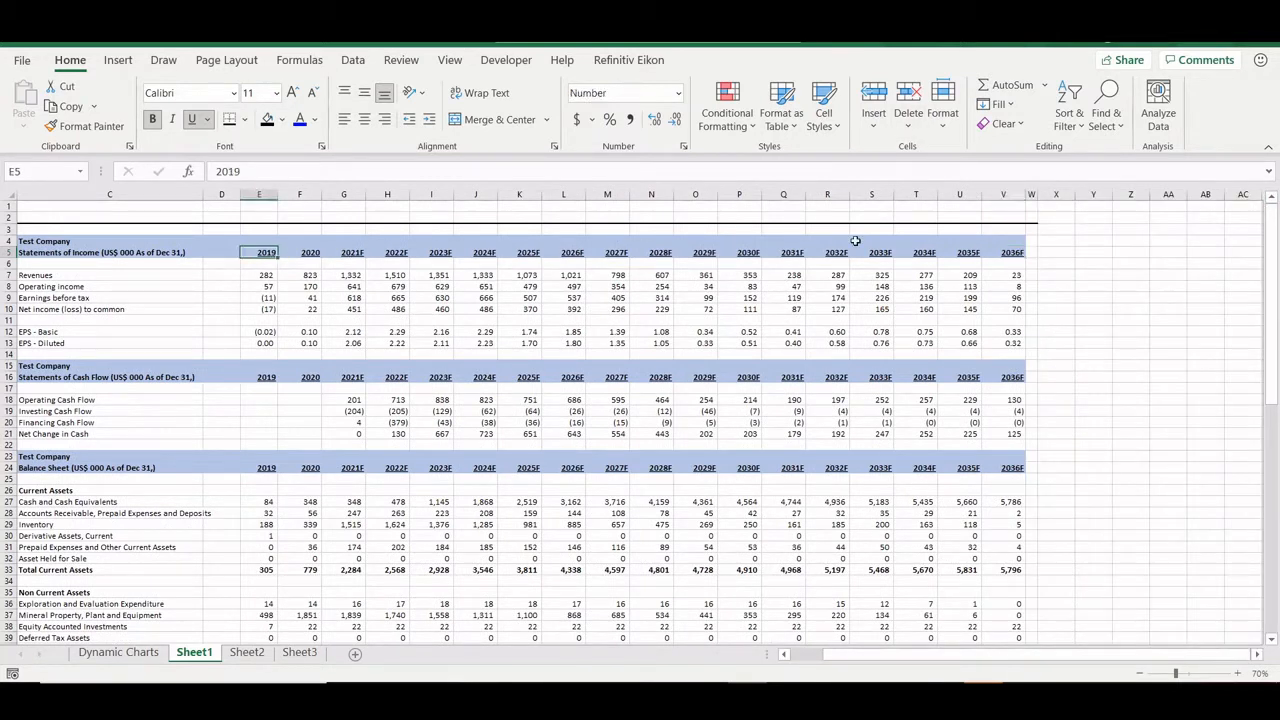
Step: Review the income, cash flow, balance sheet and ratio line items down Sheet1
key(Down)
key(Down)
key(Down)
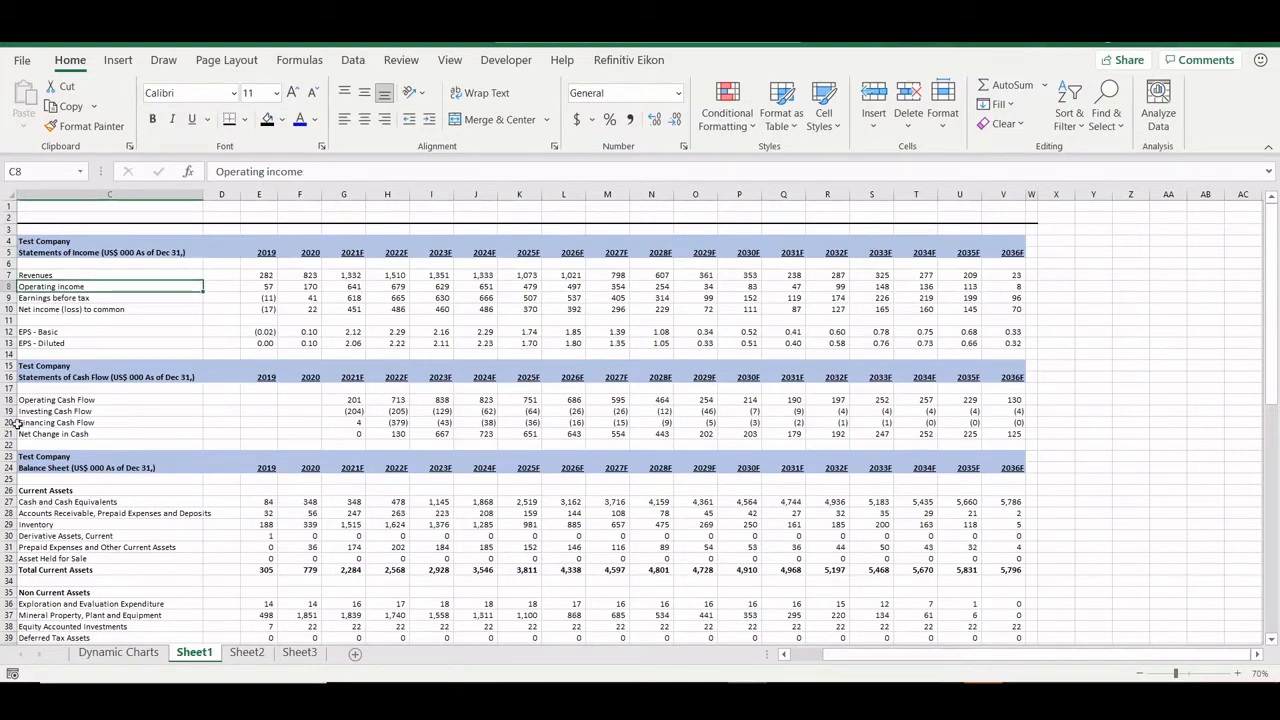
scroll(95, 440, down, 7)
scroll(95, 440, down, 11)
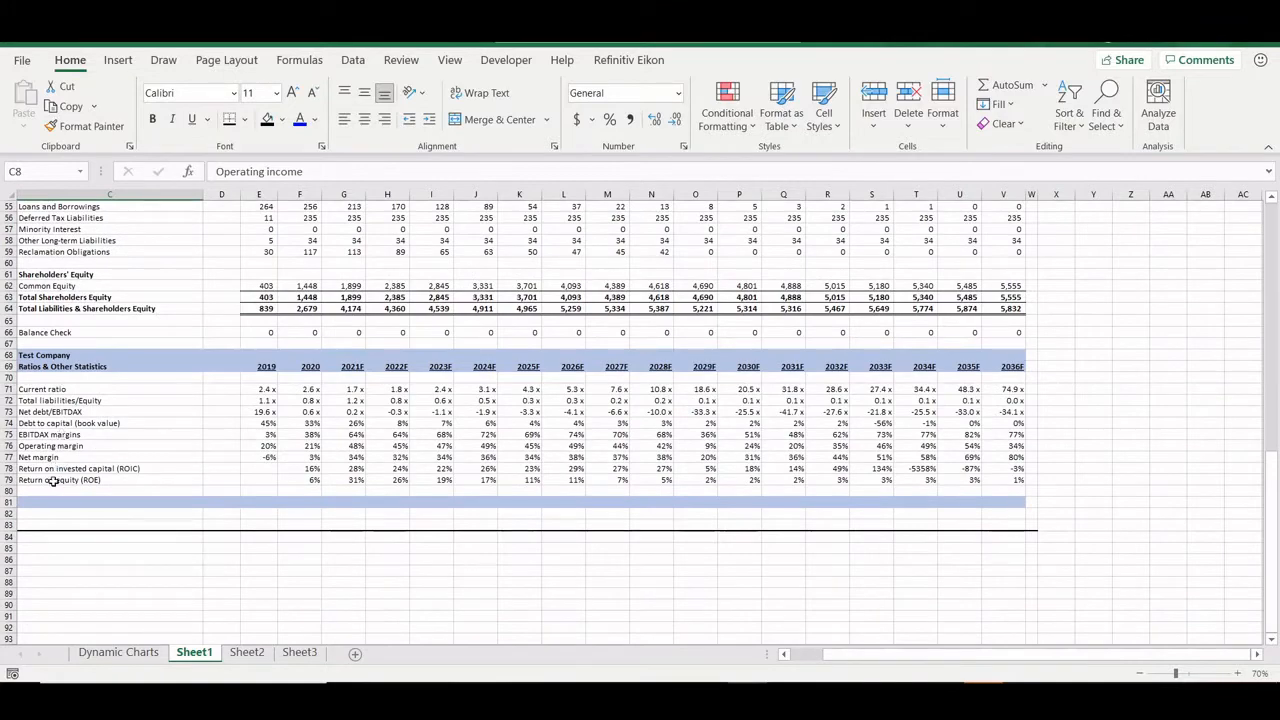
scroll(53, 481, up, 18)
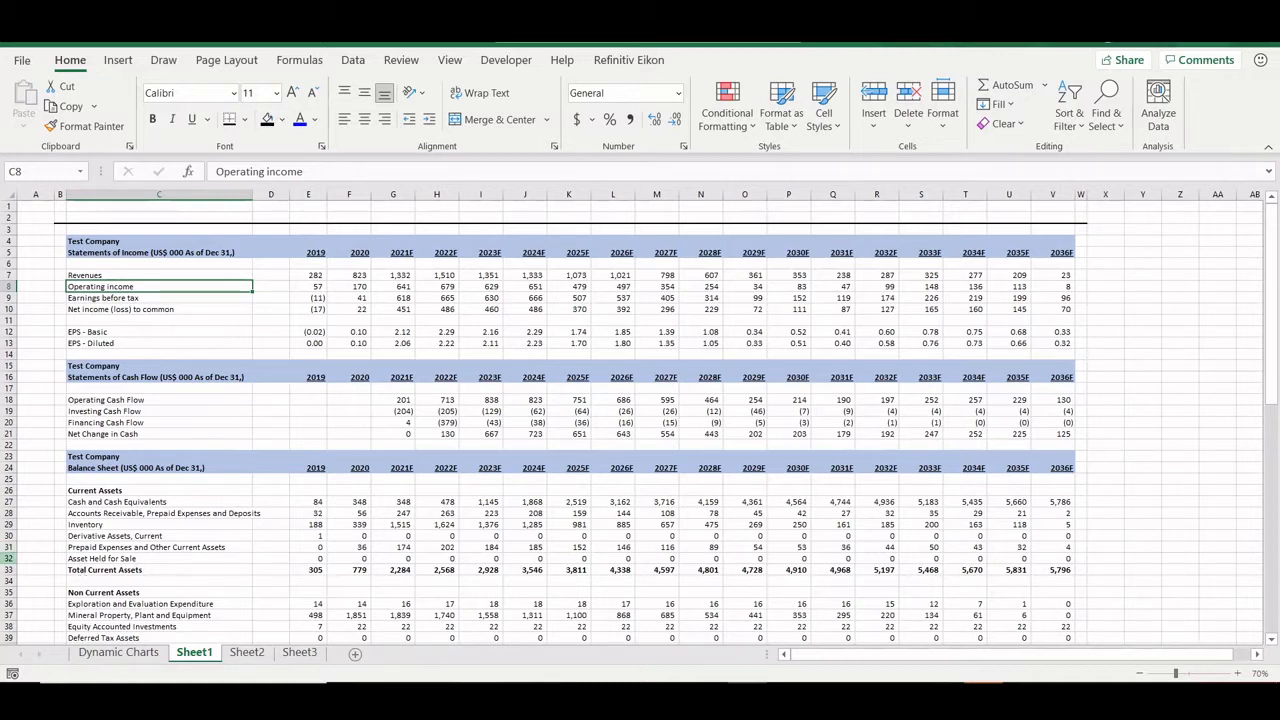
Step: On Sheet2, set the chart's End Date to 2023
click(244, 655)
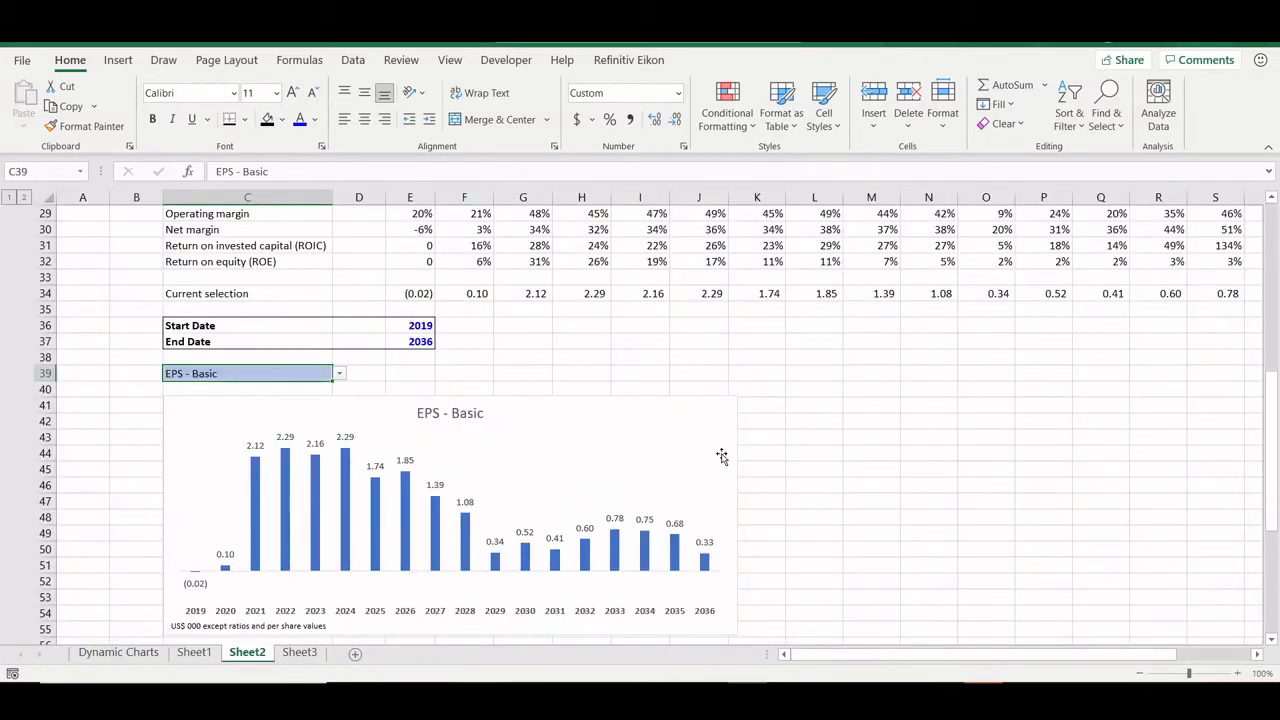
scroll(721, 456, down, 2)
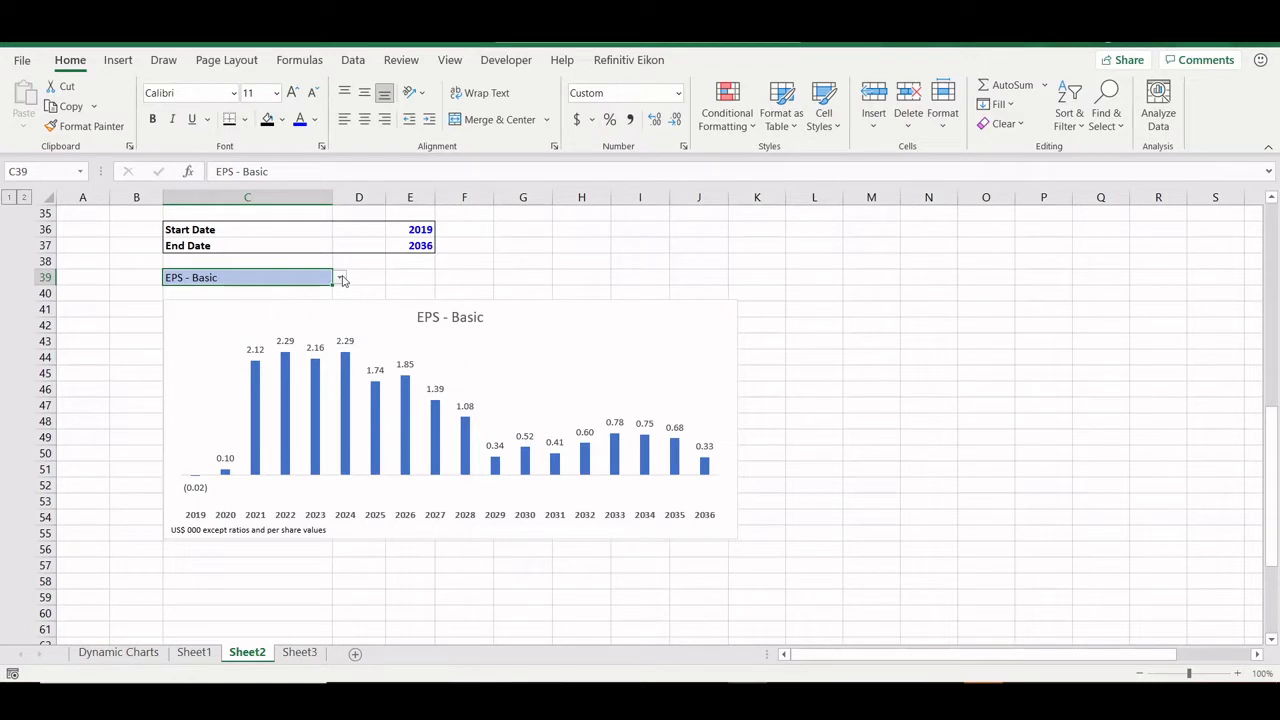
click(416, 228)
click(420, 245)
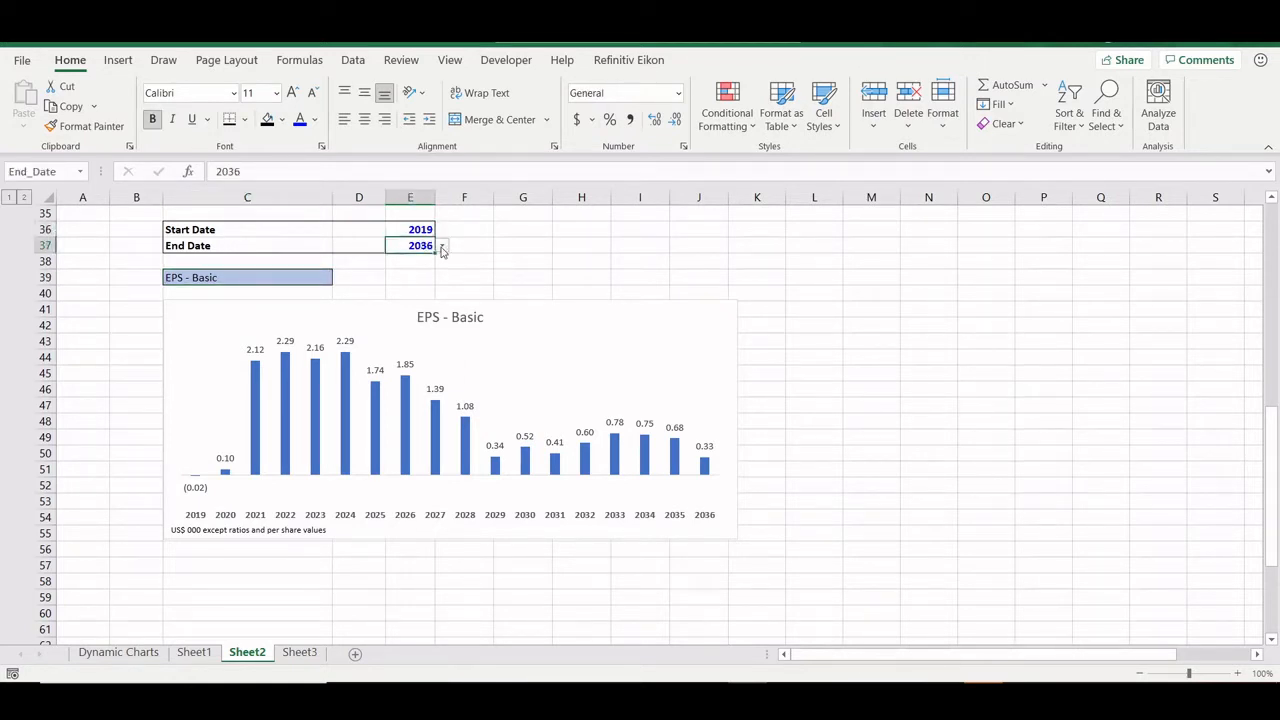
click(442, 246)
click(413, 304)
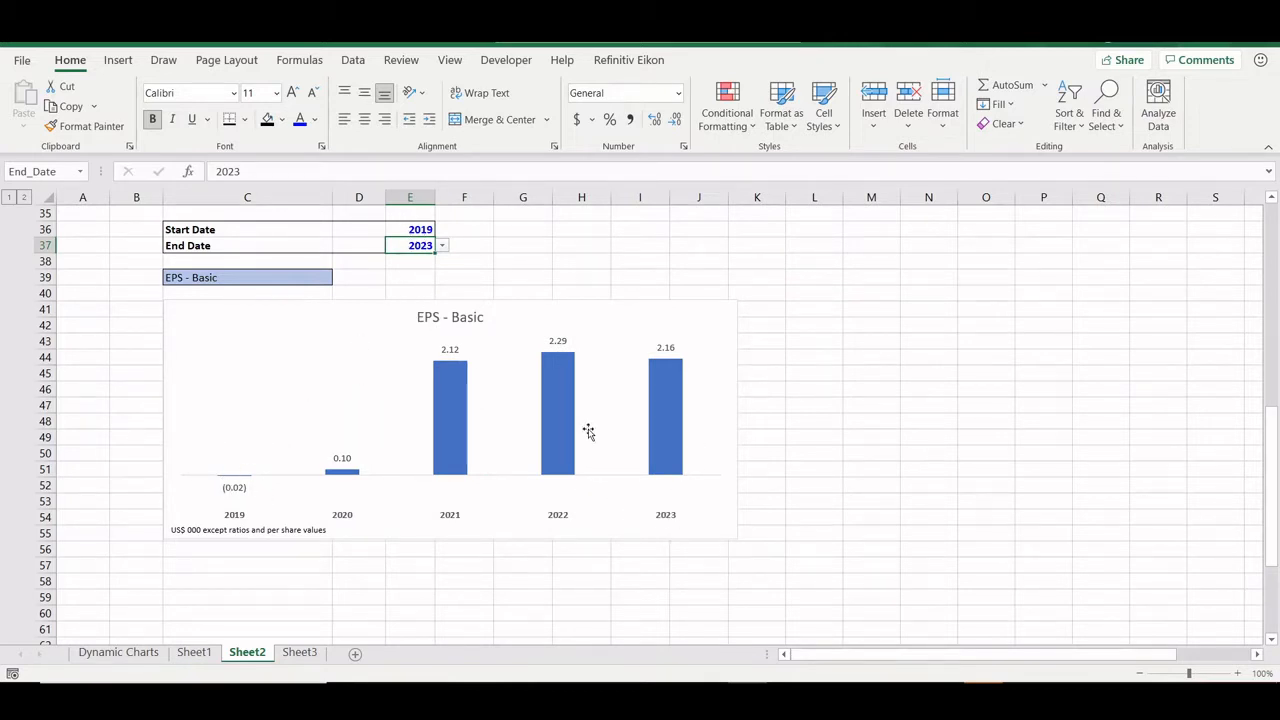
mouse_move(659, 381)
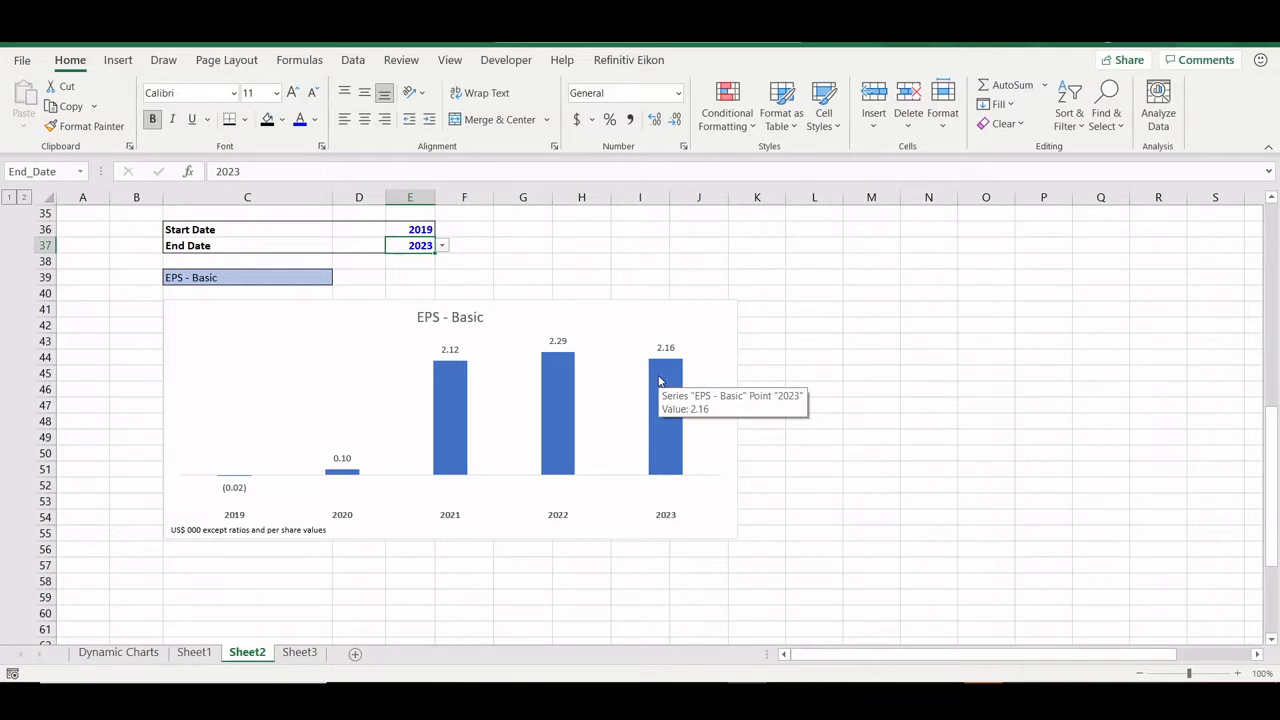
Step: Choose Financing Cash Flow as the charted metric in cell C39
click(300, 278)
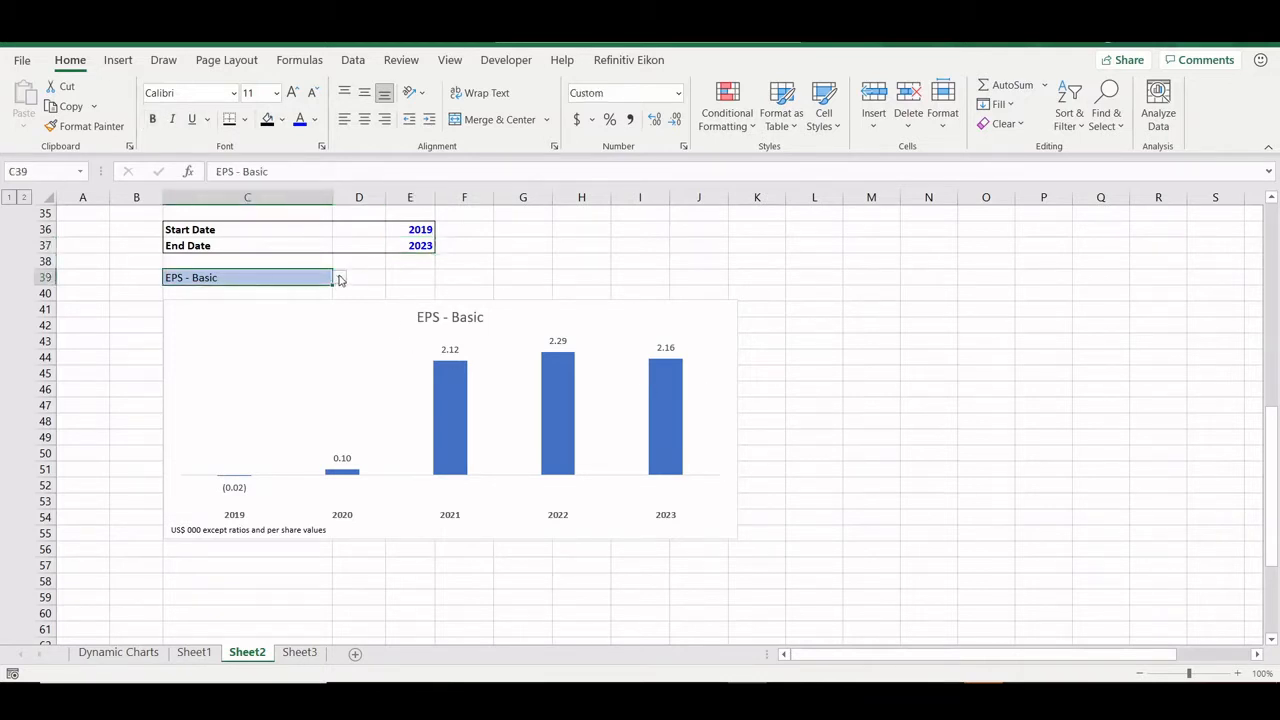
click(339, 278)
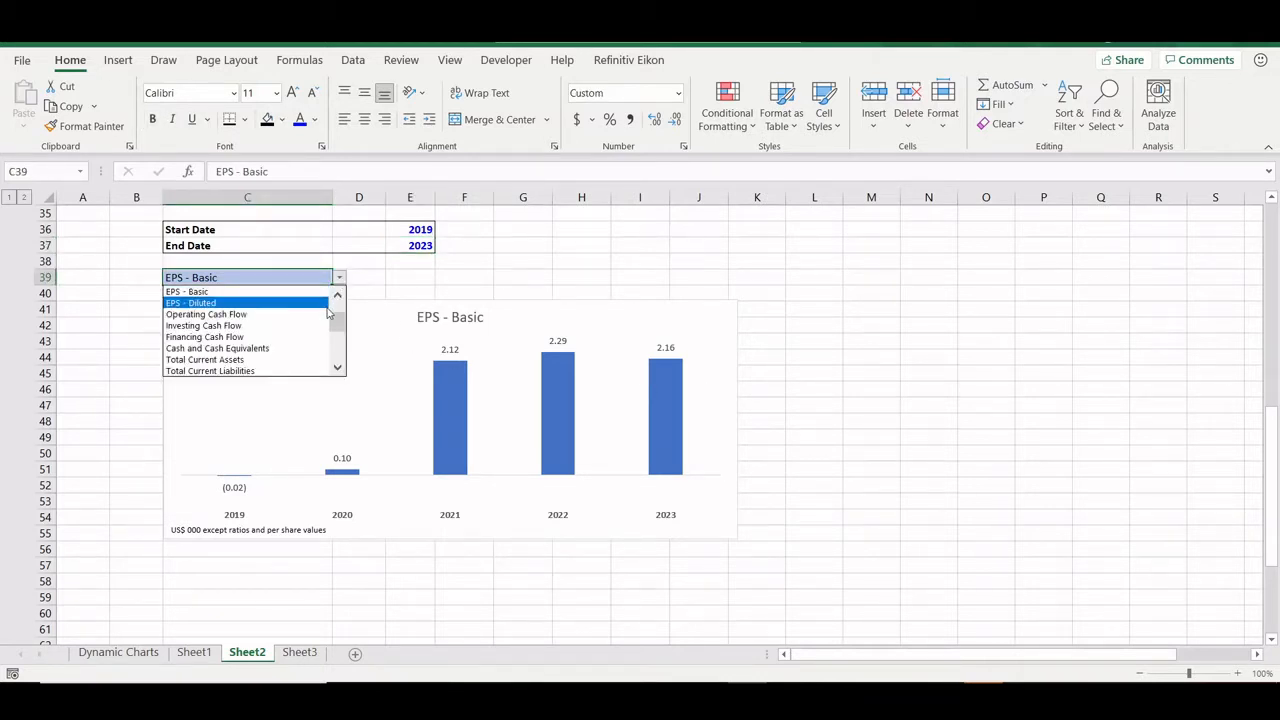
click(297, 337)
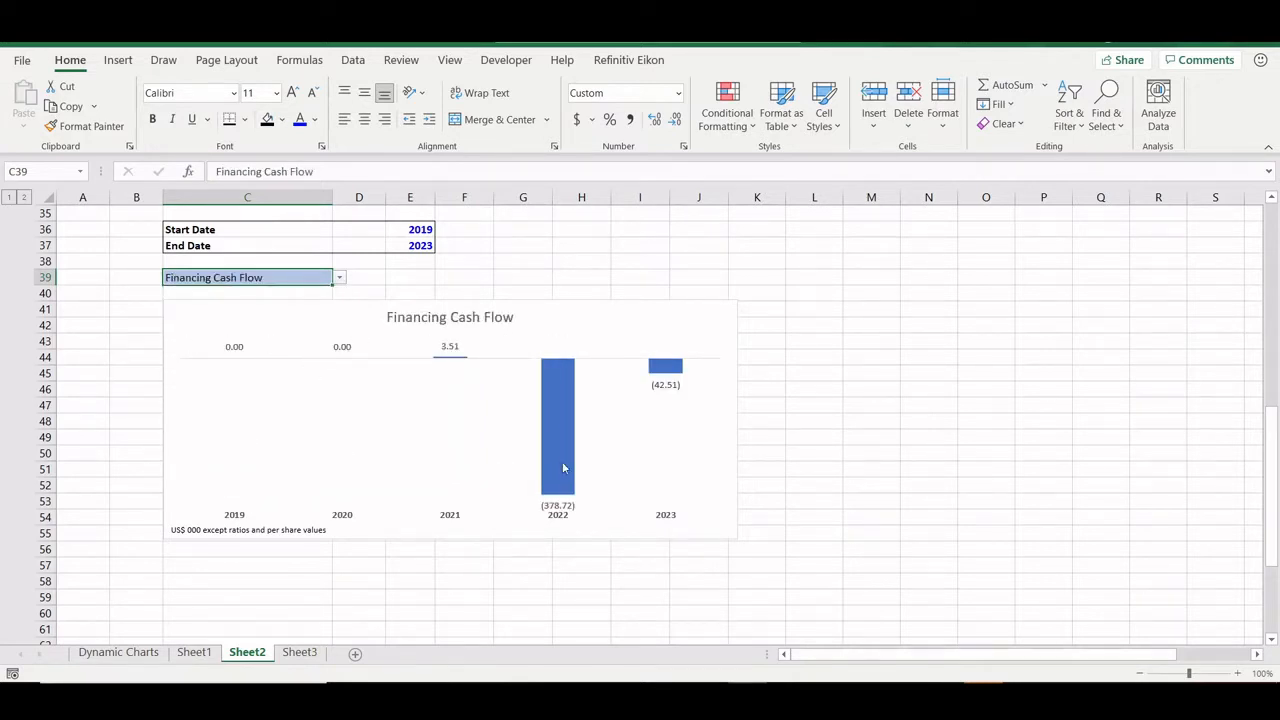
Step: Choose Current ratio as the charted metric in cell C39
click(339, 278)
click(339, 278)
click(339, 278)
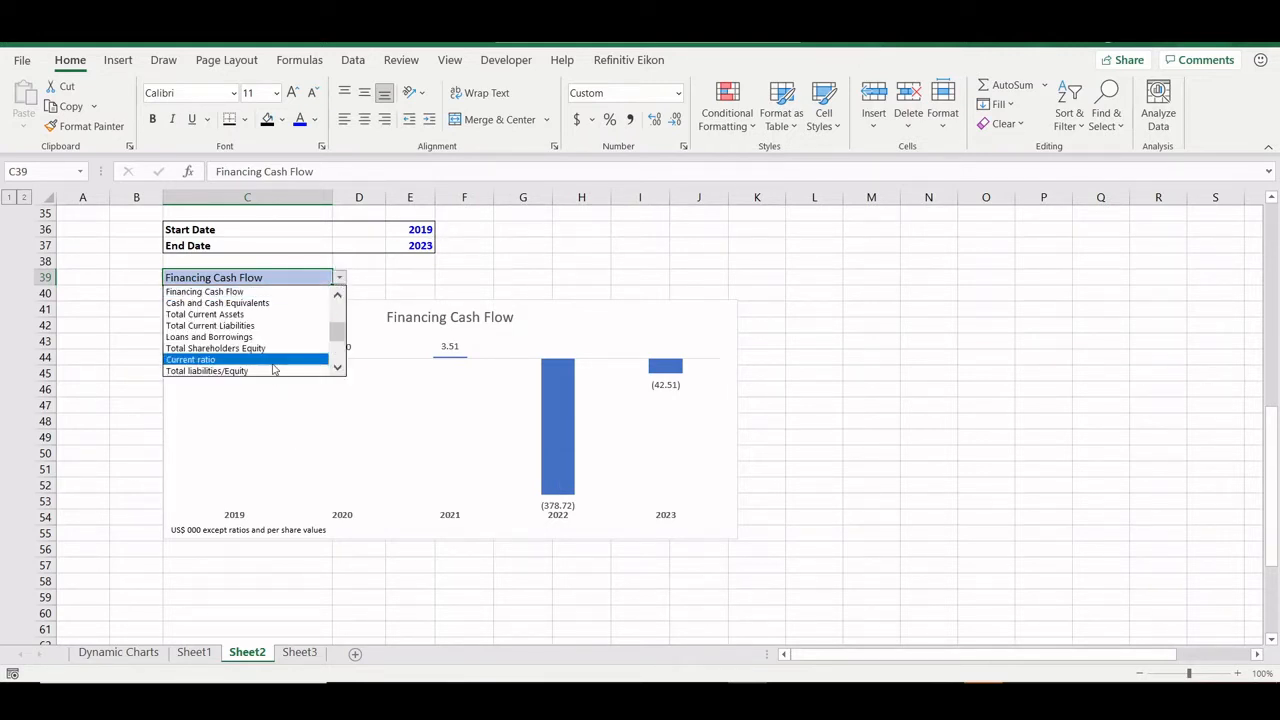
click(275, 371)
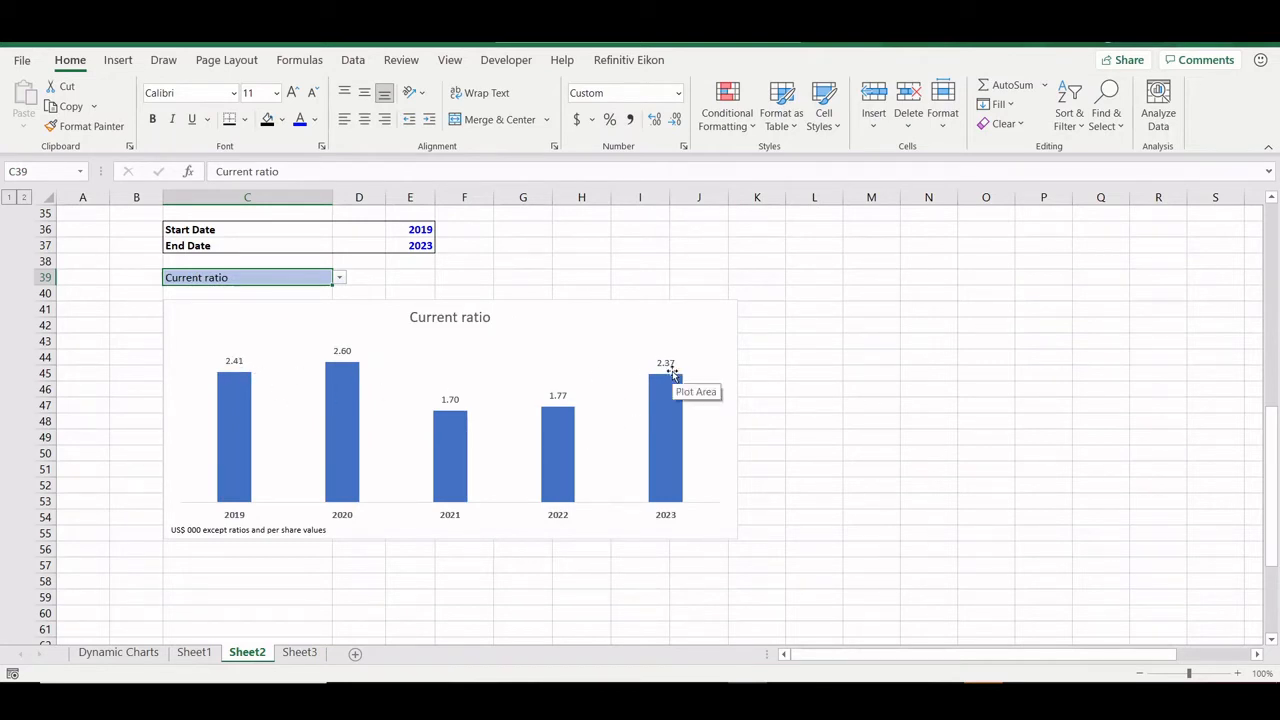
mouse_move(557, 412)
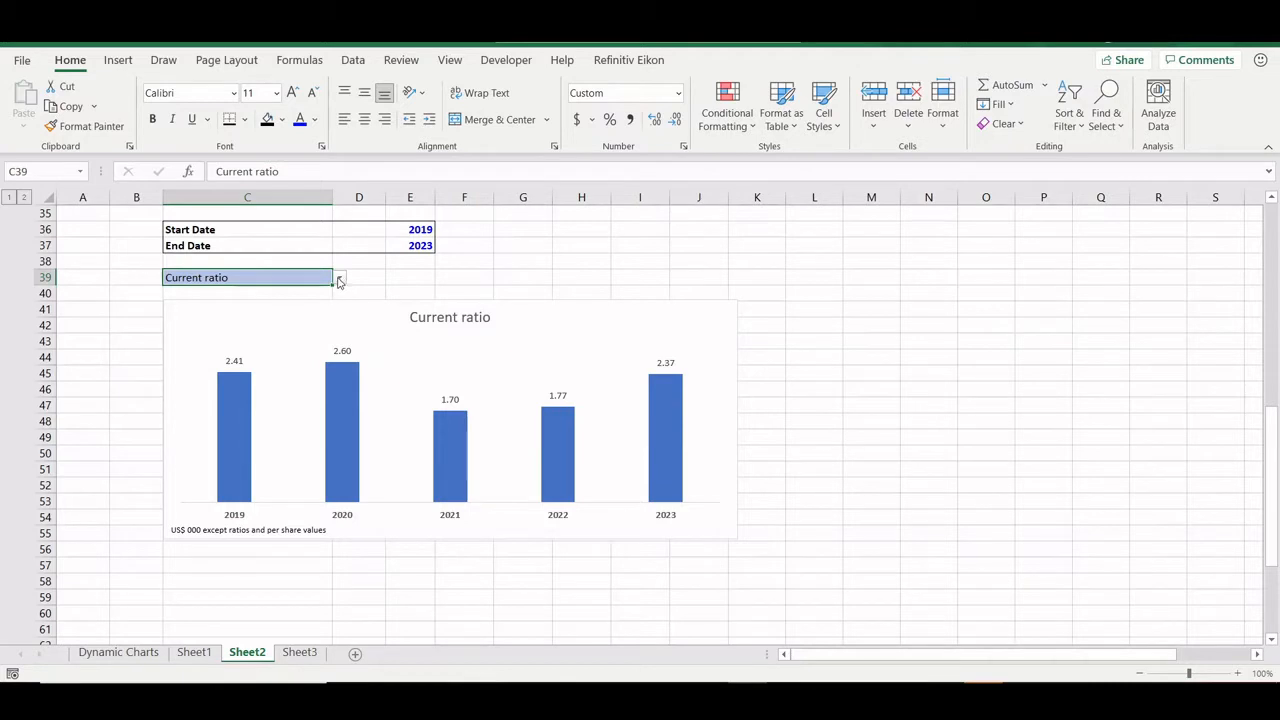
Step: Set the chart's End Date to 2036
click(411, 247)
click(441, 245)
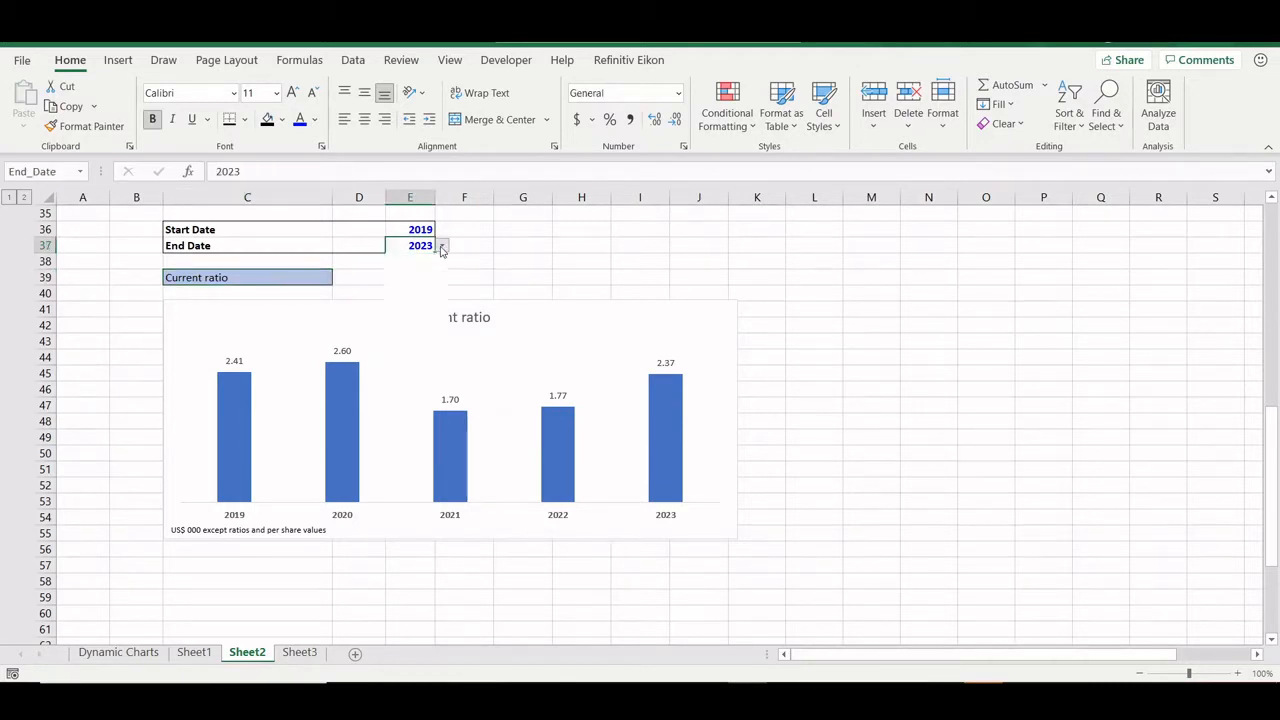
drag(443, 280, 436, 370)
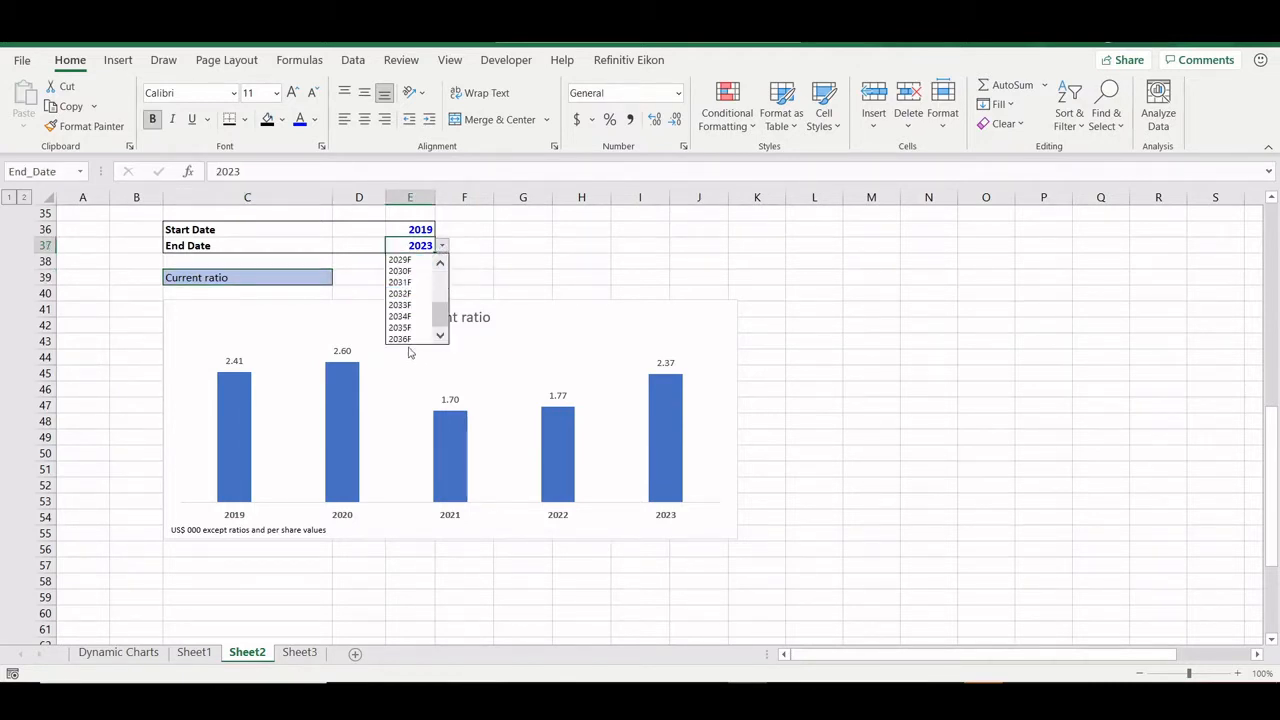
click(401, 339)
mouse_move(704, 375)
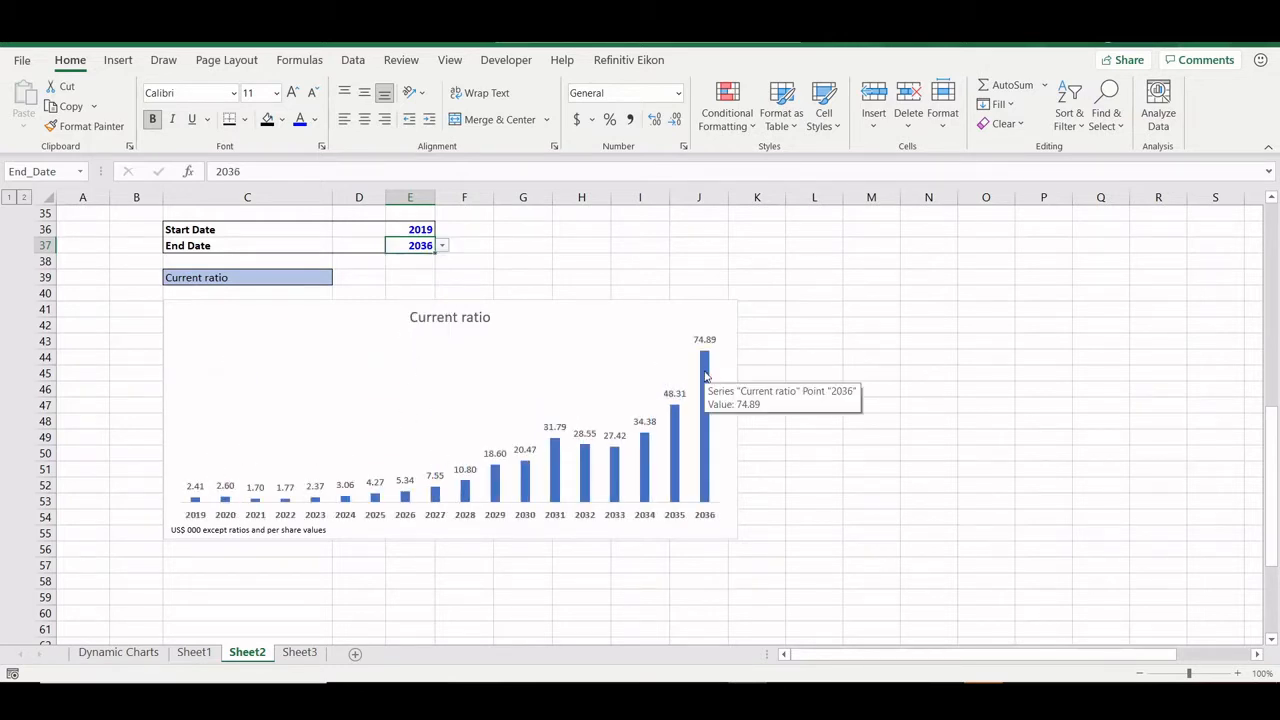
Step: Examine the data table above the chart, from the Date Label row down to the Return on equity (ROE) row
scroll(704, 375, up, 1)
scroll(704, 375, down, 1)
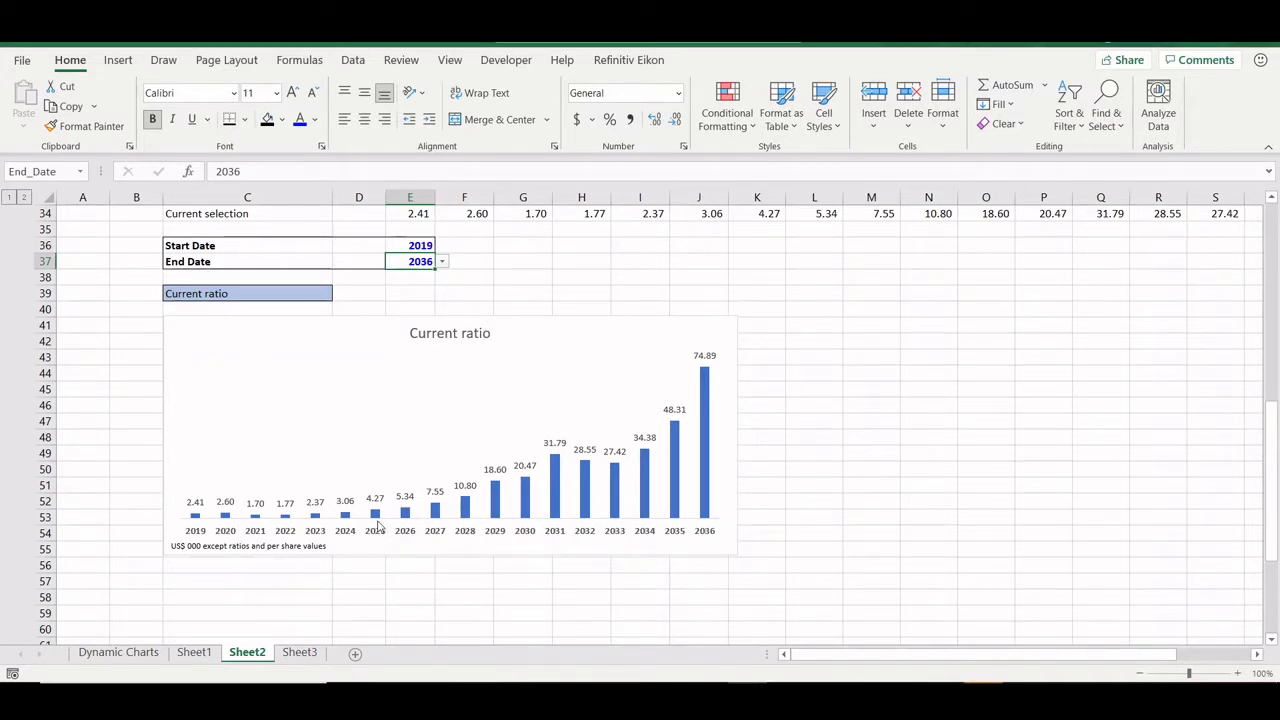
scroll(378, 527, up, 5)
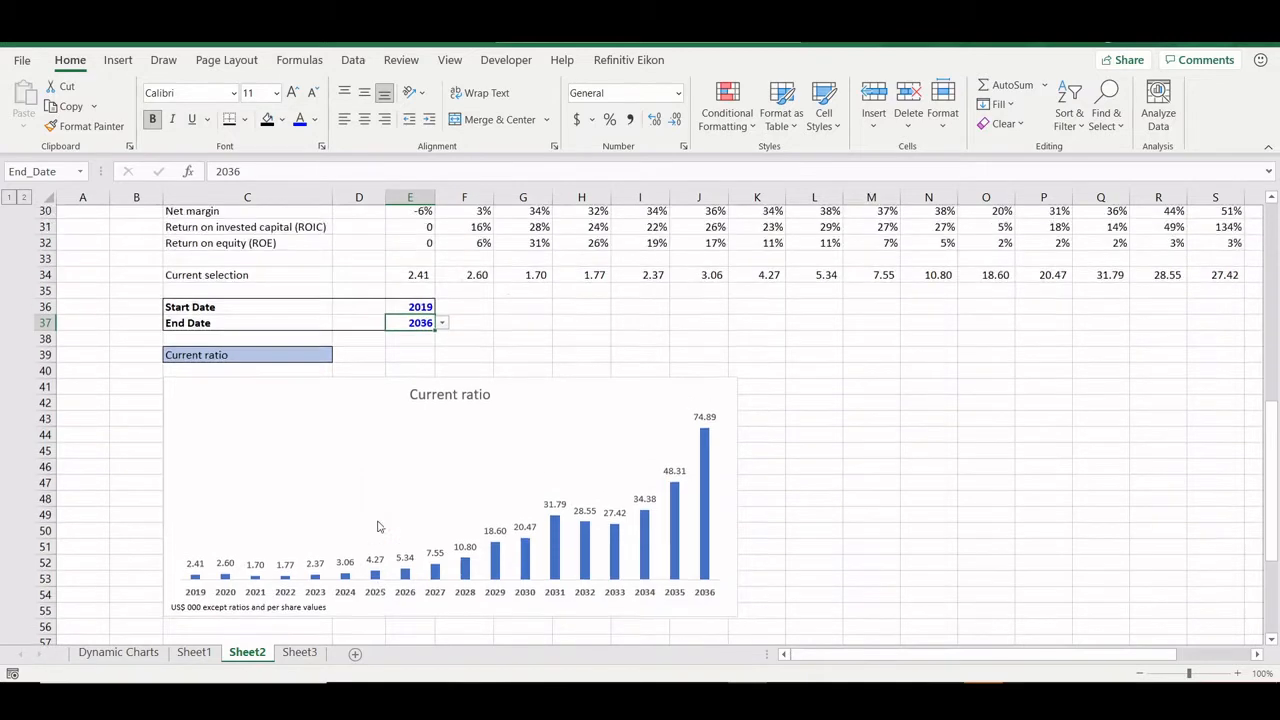
scroll(378, 521, down, 2)
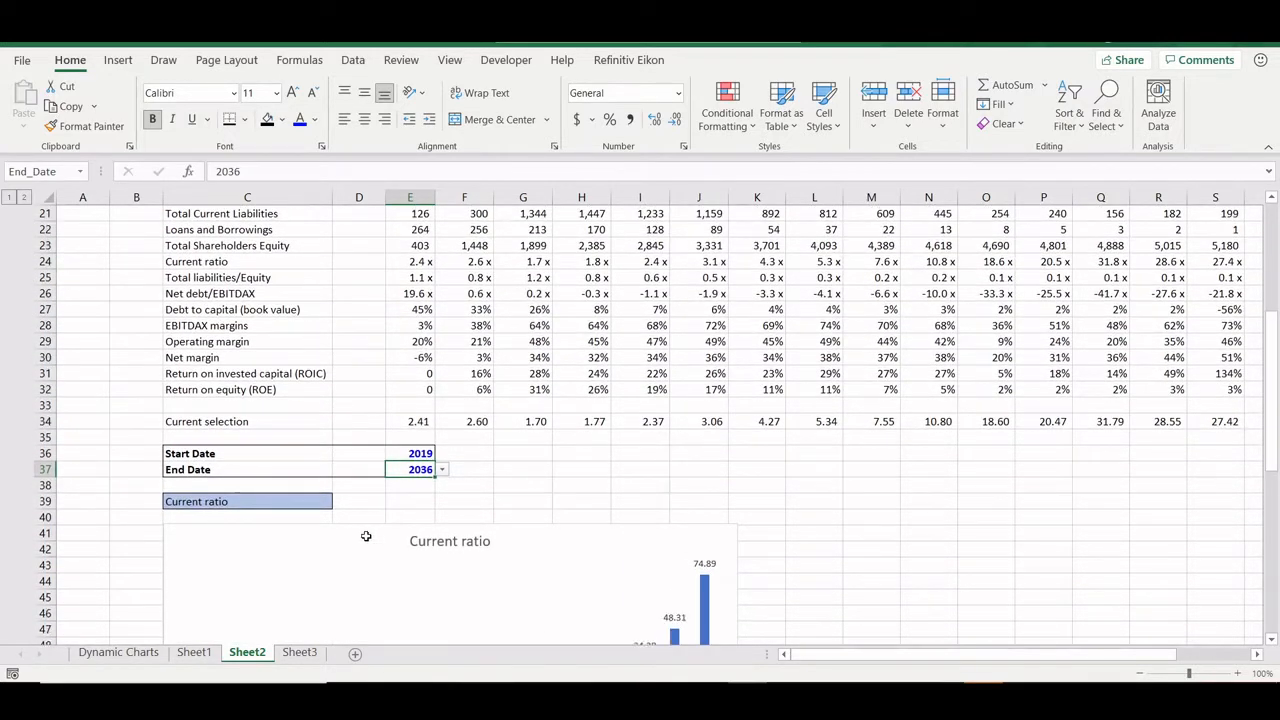
click(511, 532)
click(658, 261)
scroll(640, 330, up, 8)
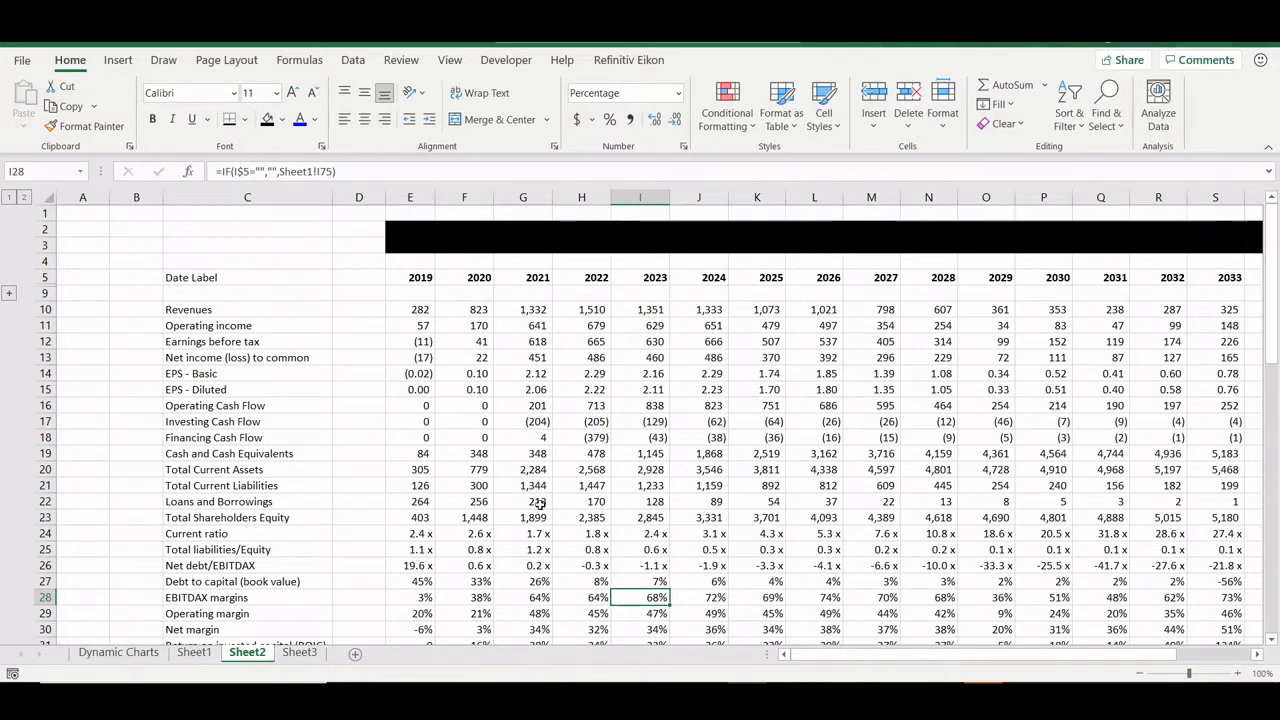
click(217, 331)
key(Up)
key(ctrl+Down)
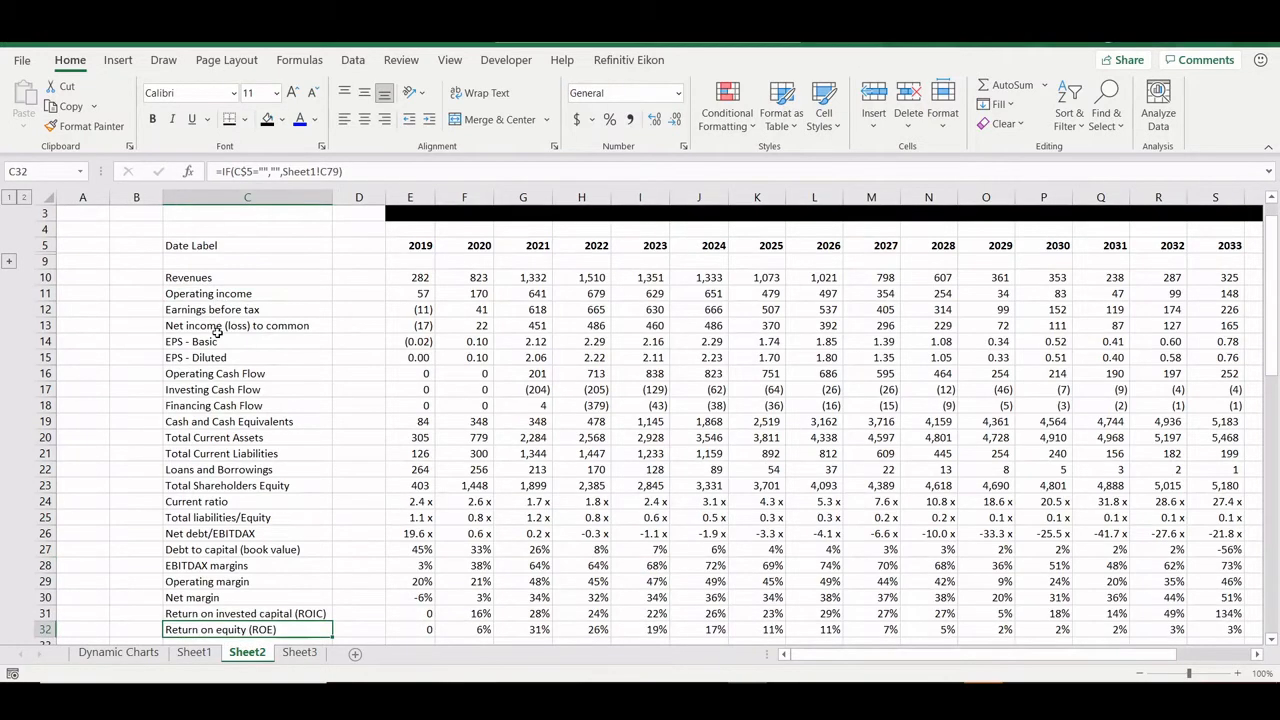
key(Down)
key(Up)
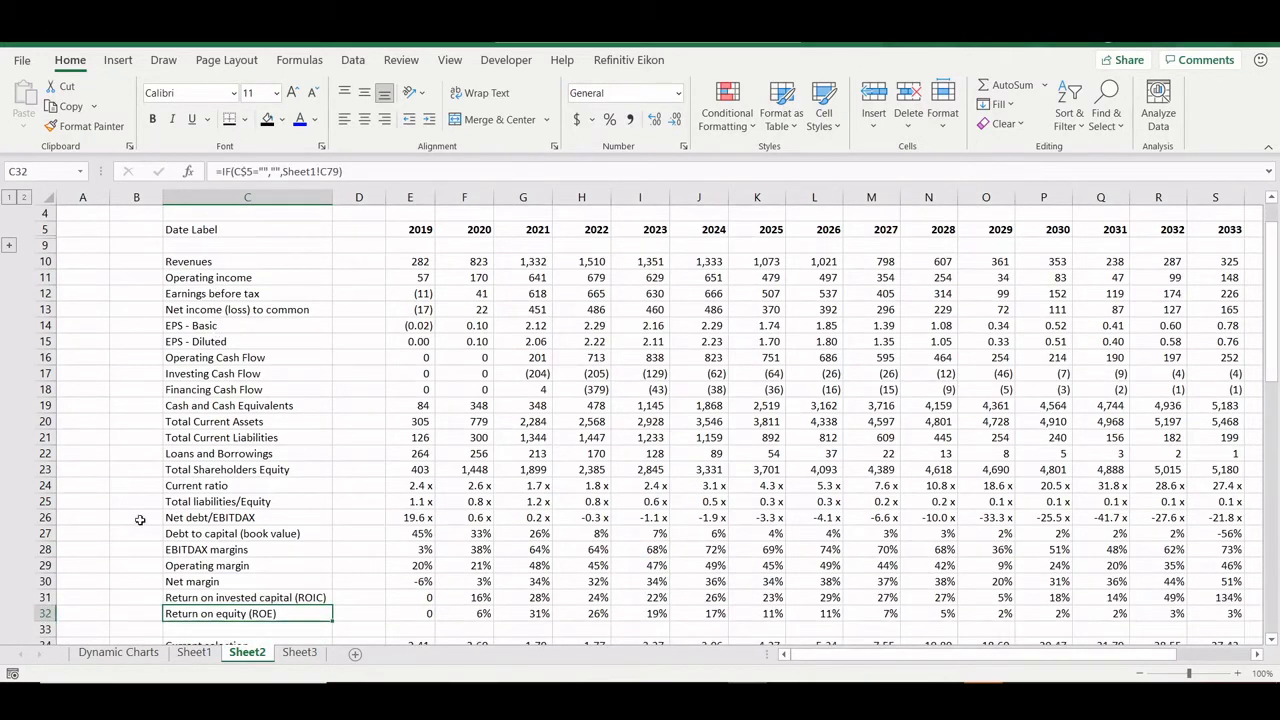
Step: Compare Sheet1's source statements with the Sheet2 table and inspect the formula in the 2020 Net debt/EBITDA cell
click(208, 652)
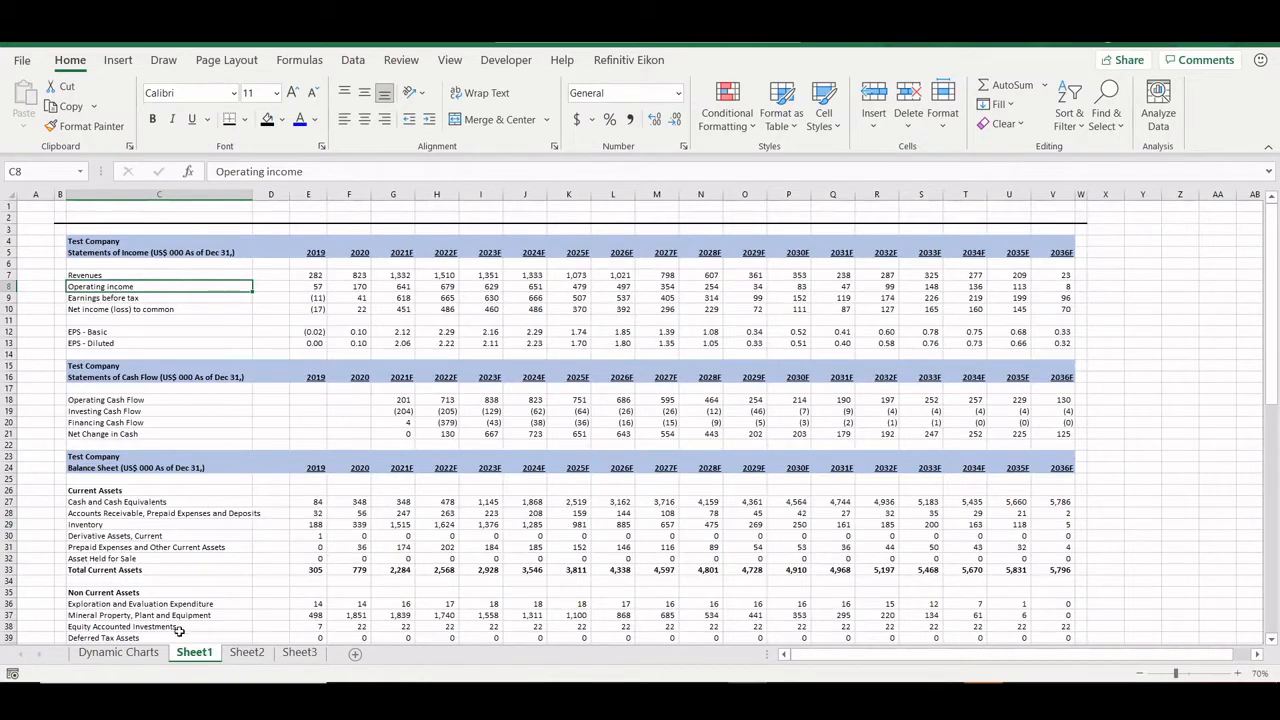
click(248, 652)
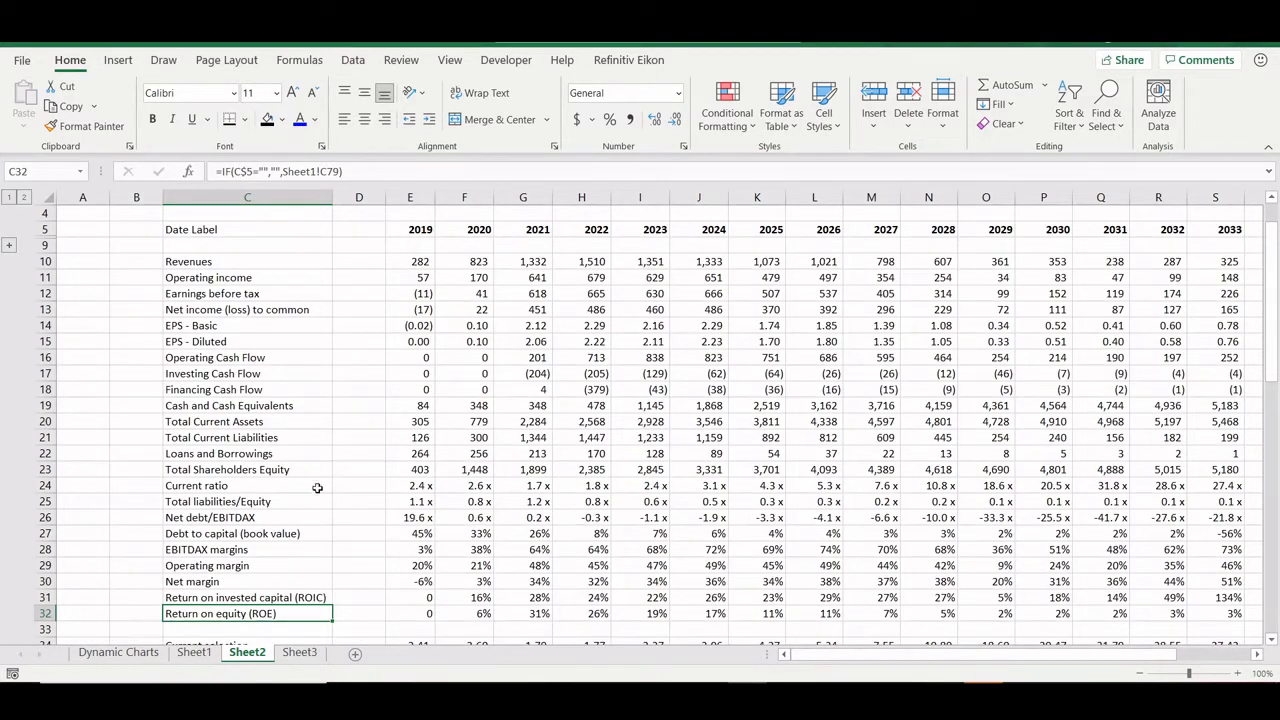
scroll(303, 477, up, 1)
scroll(303, 477, down, 4)
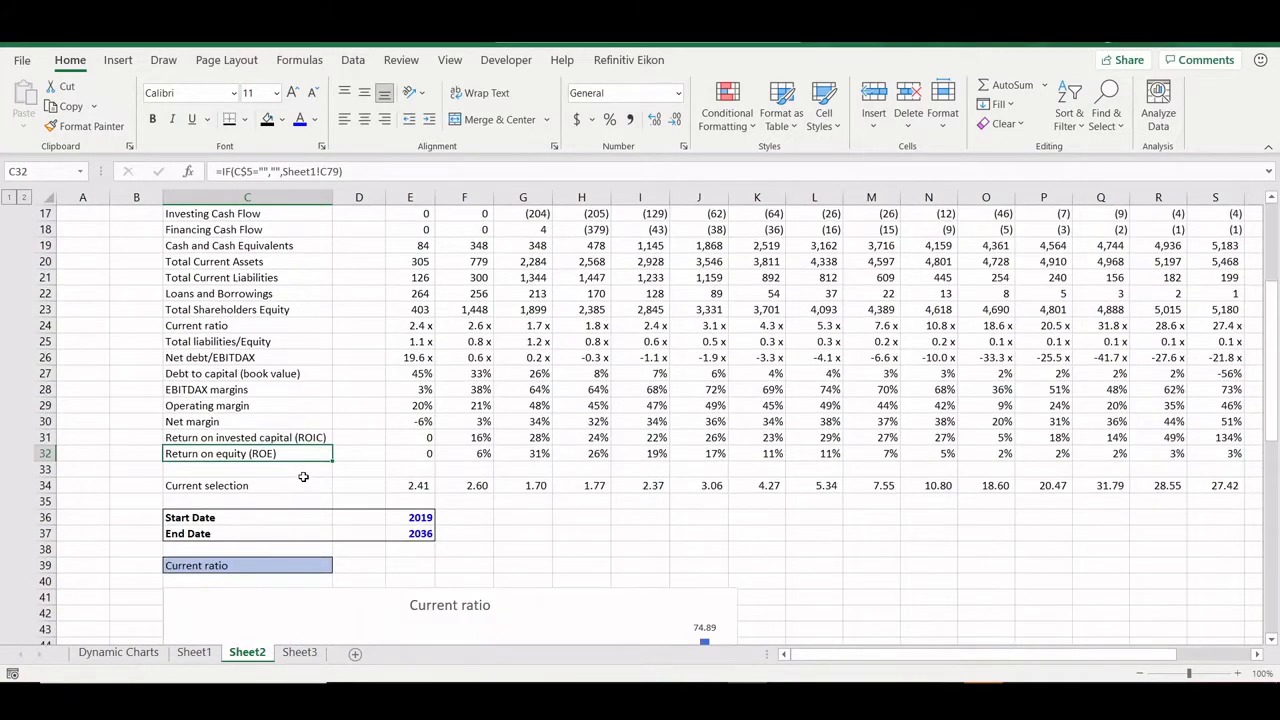
click(462, 356)
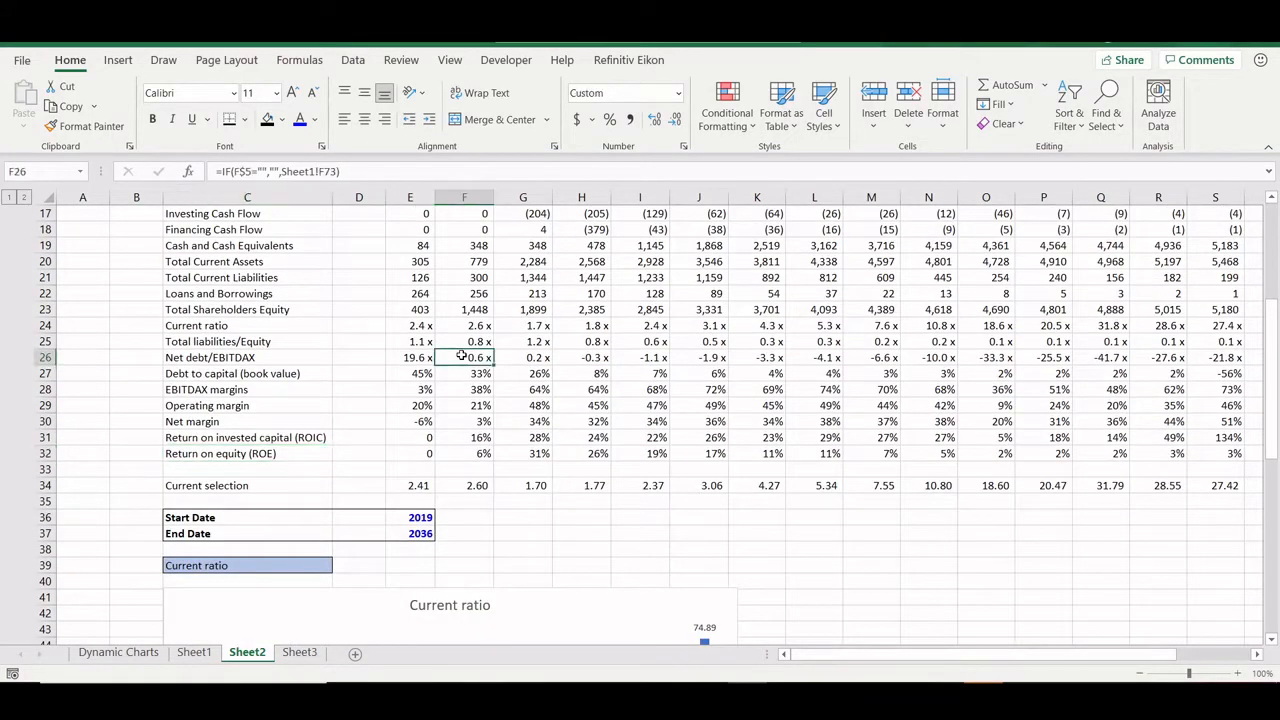
scroll(538, 444, up, 5)
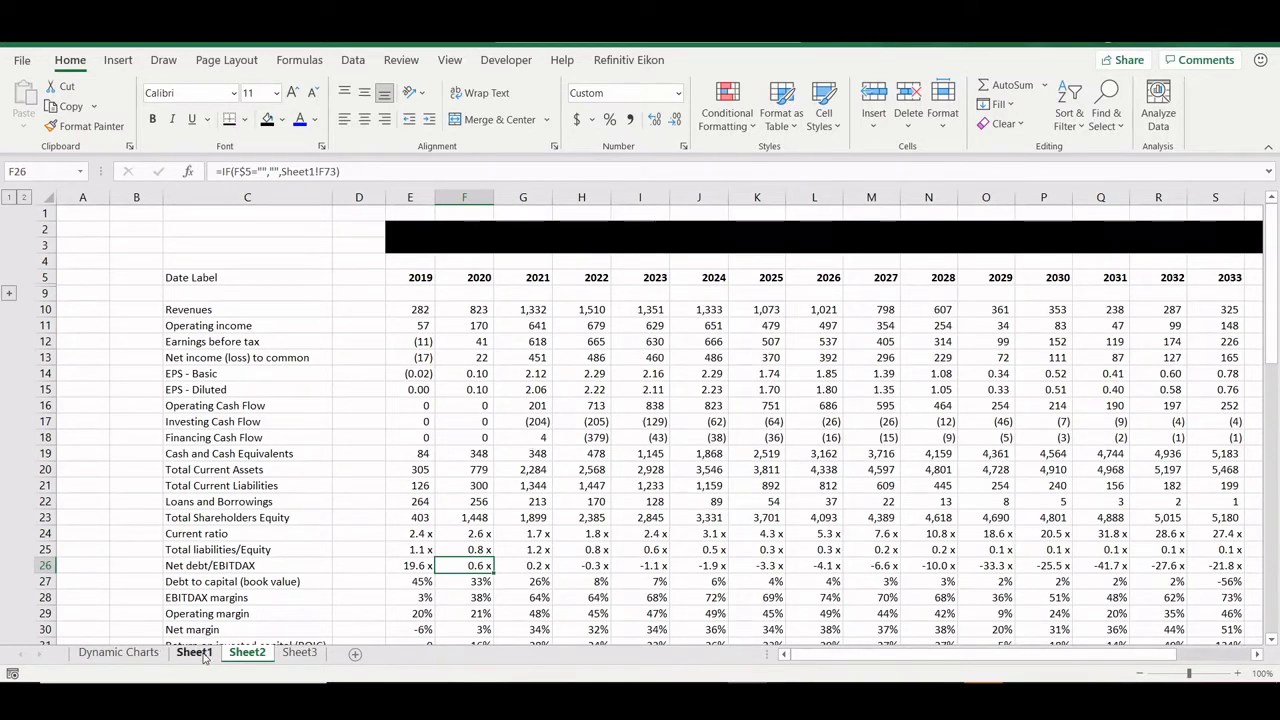
Step: Set the End Date to 2021 and check the years shown in the data table above
scroll(234, 400, down, 6)
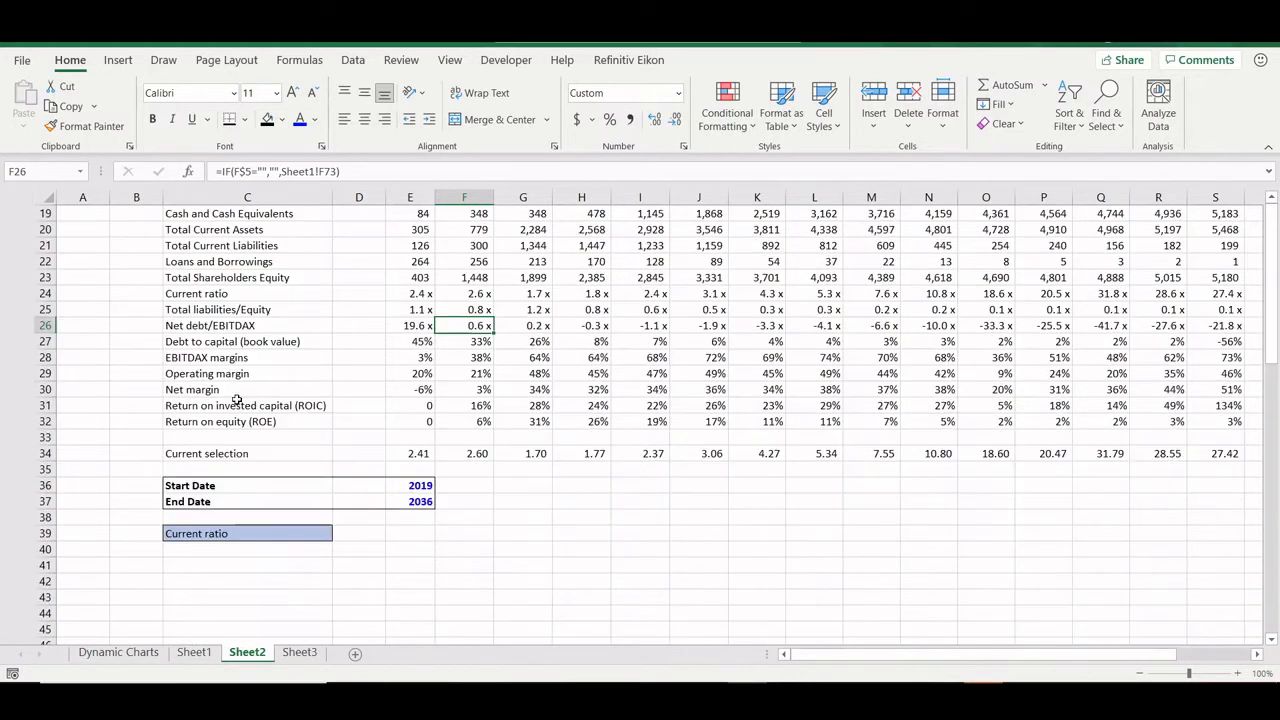
click(416, 498)
click(442, 501)
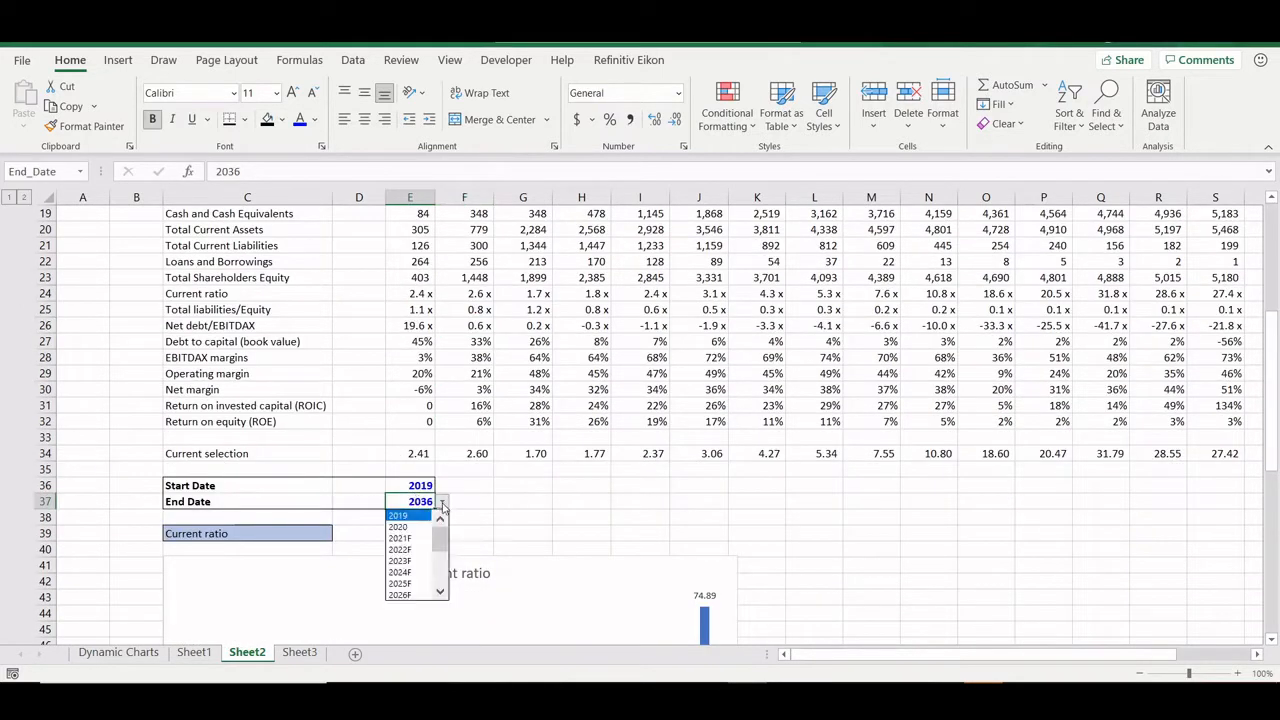
click(408, 540)
scroll(445, 250, up, 6)
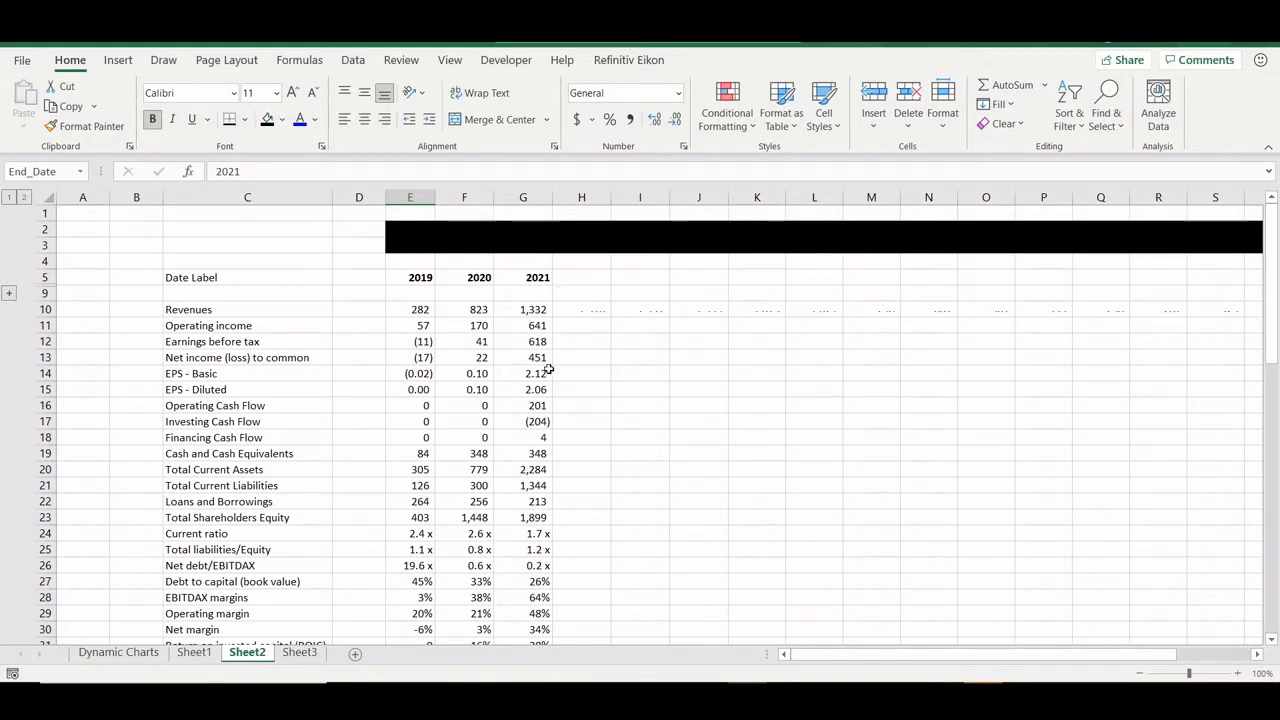
Step: Compare the Current ratio chart with the data table above it for the selected date range
scroll(549, 370, down, 7)
scroll(549, 370, down, 4)
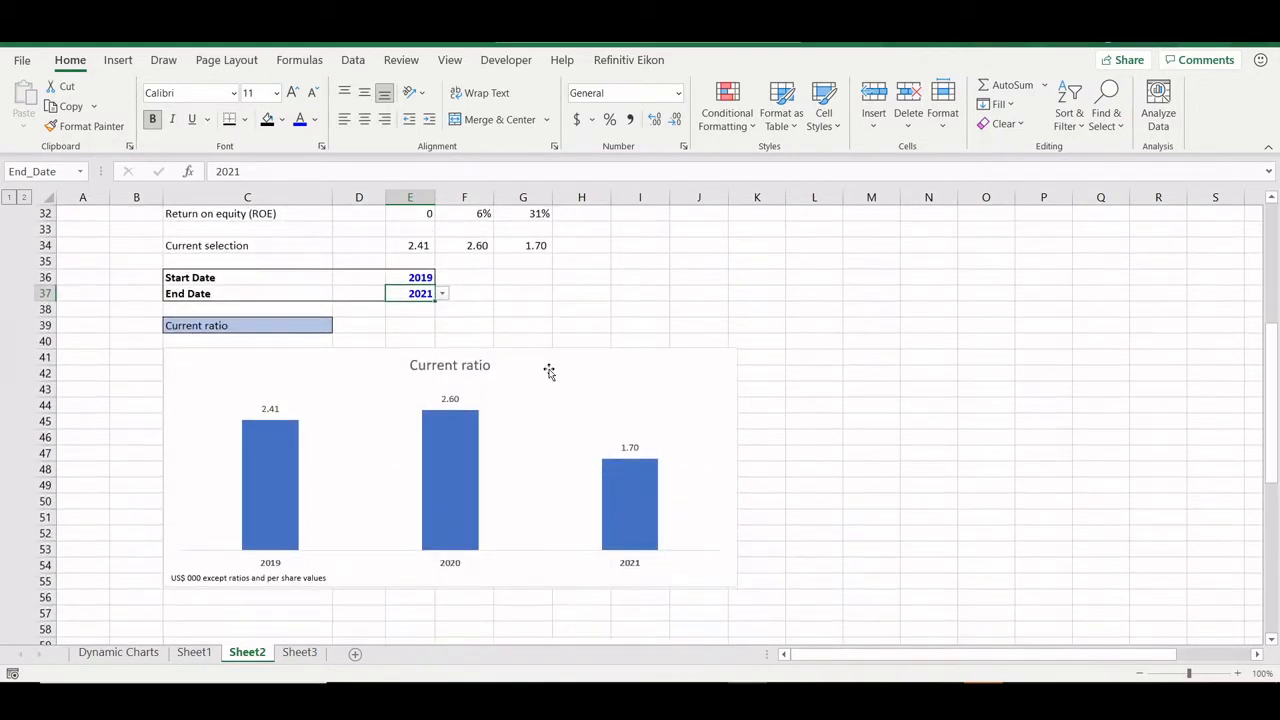
click(526, 478)
click(544, 380)
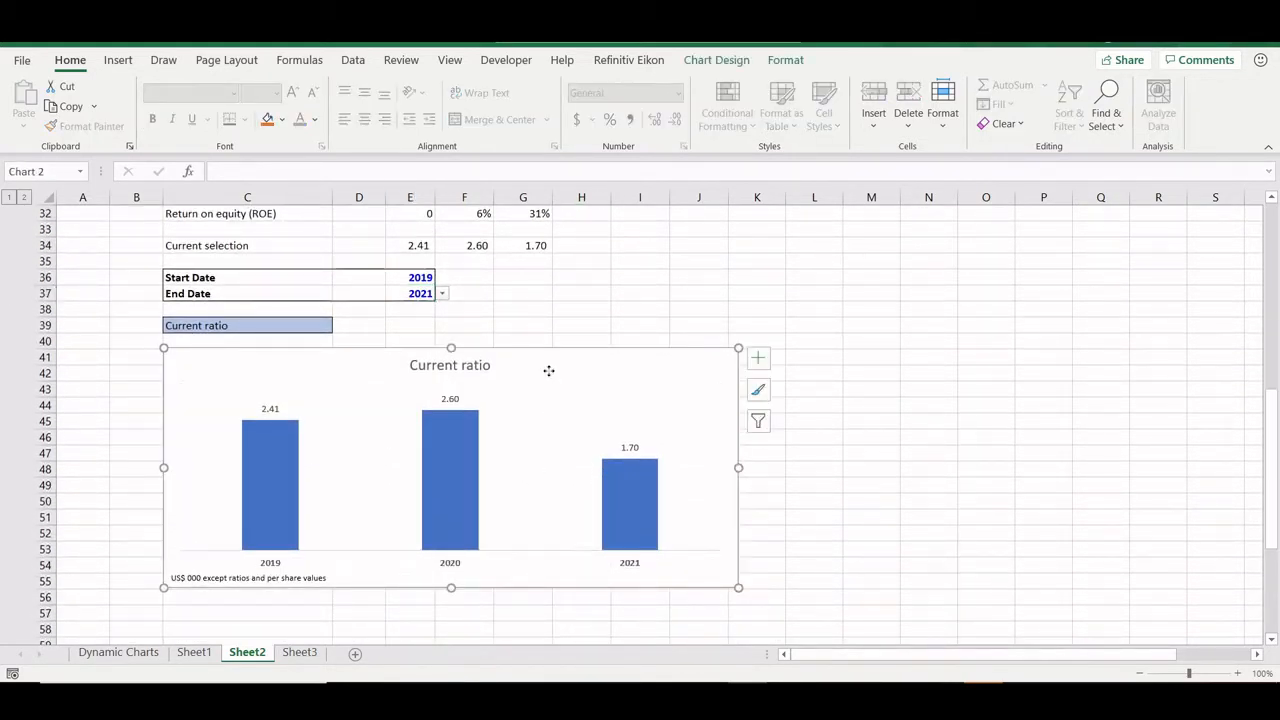
scroll(534, 488, up, 2)
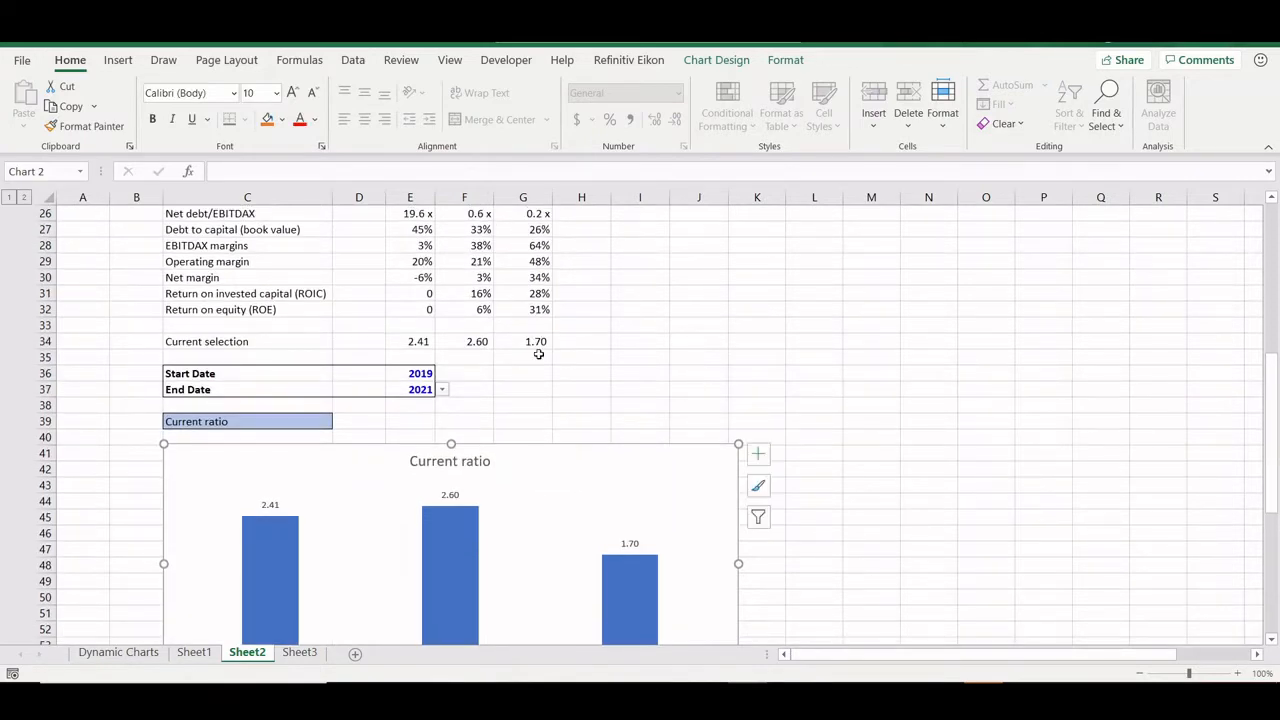
scroll(481, 375, up, 8)
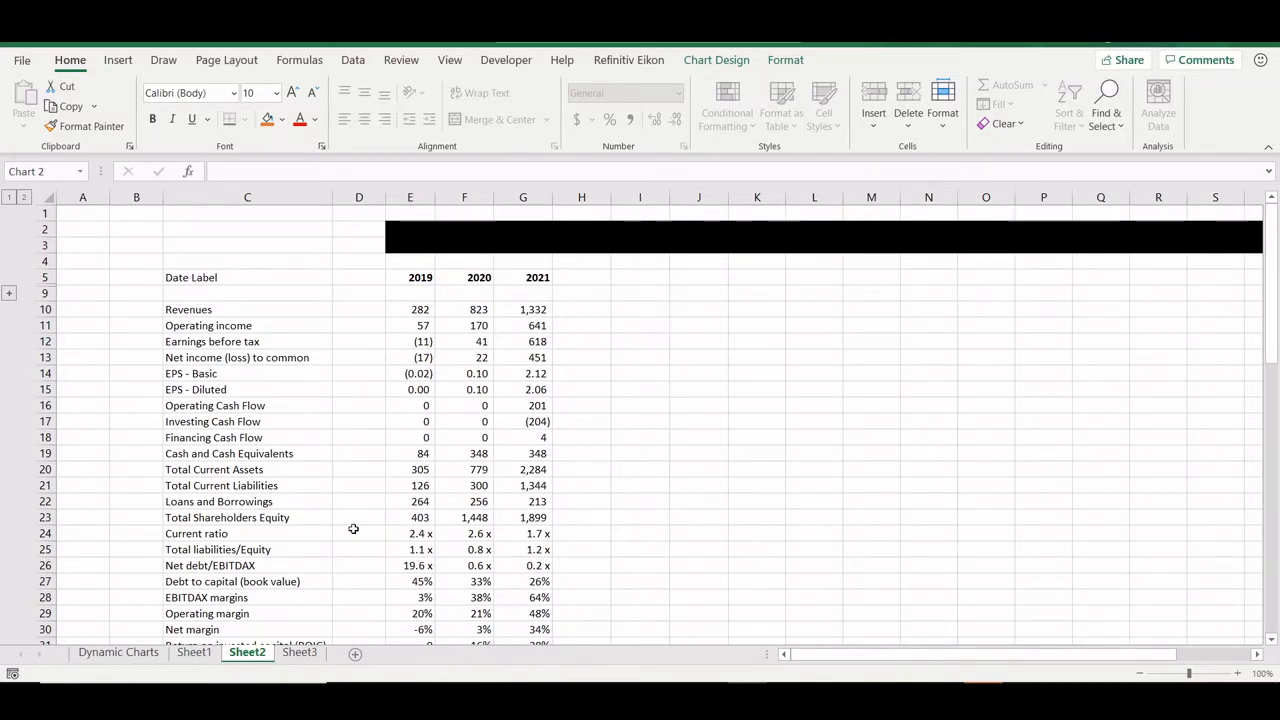
scroll(353, 529, down, 10)
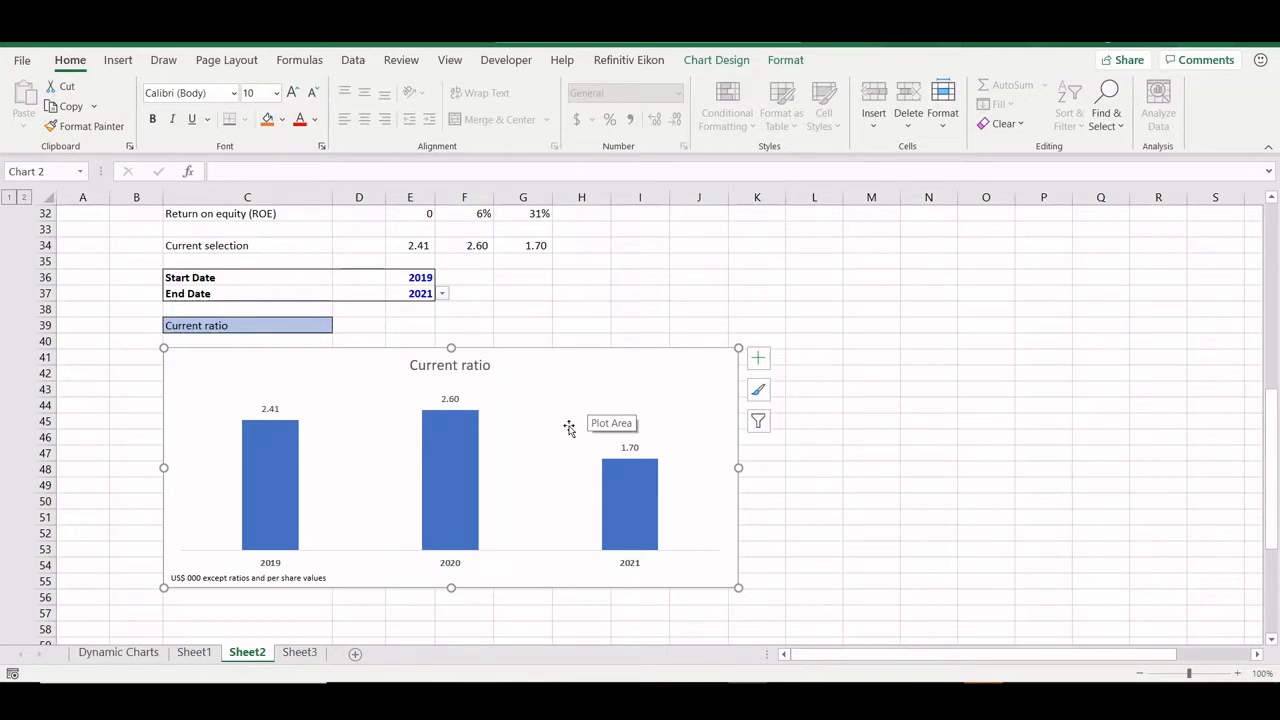
scroll(568, 428, down, 5)
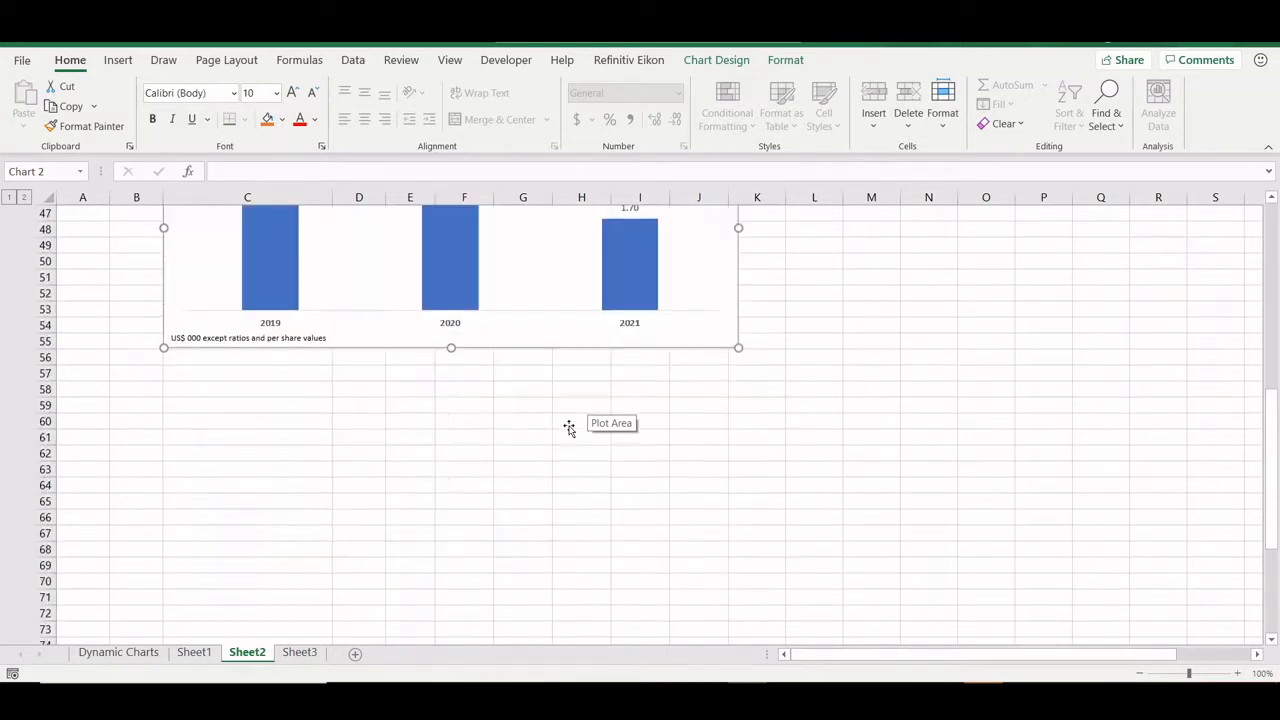
click(272, 434)
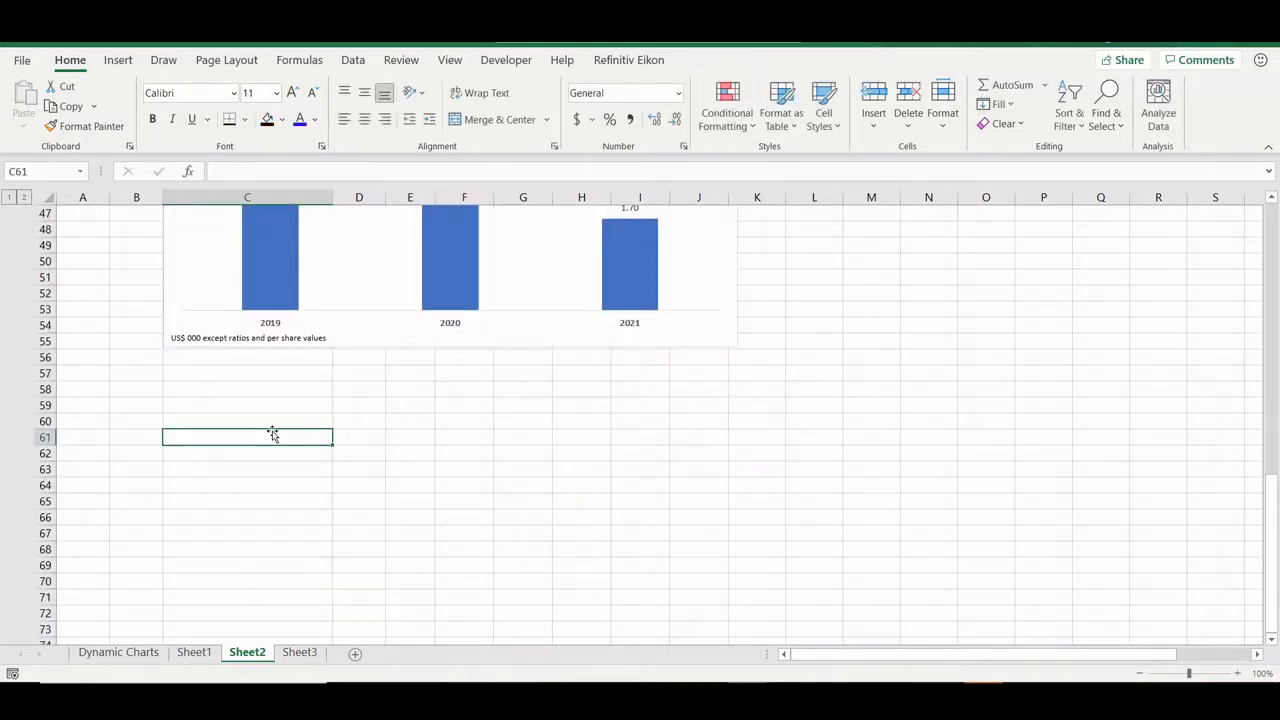
Step: Set the chart's End Date to 2036
scroll(272, 434, up, 14)
scroll(397, 449, down, 6)
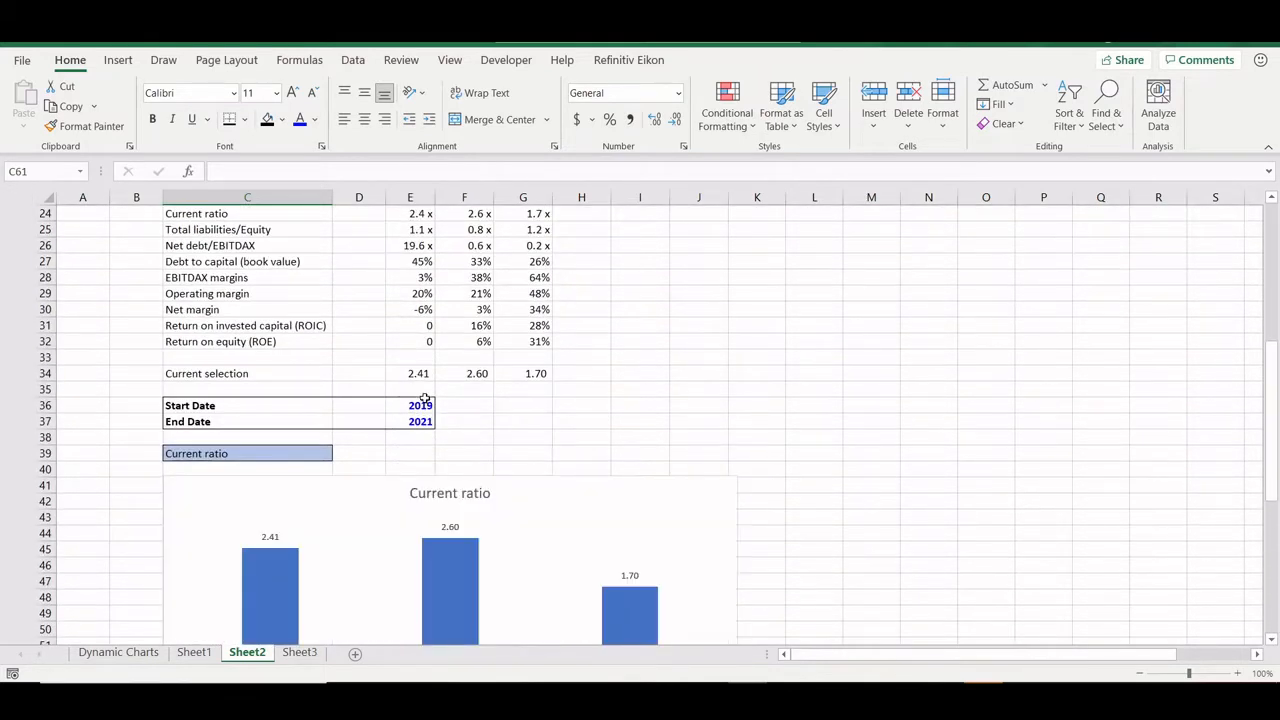
click(421, 420)
click(441, 421)
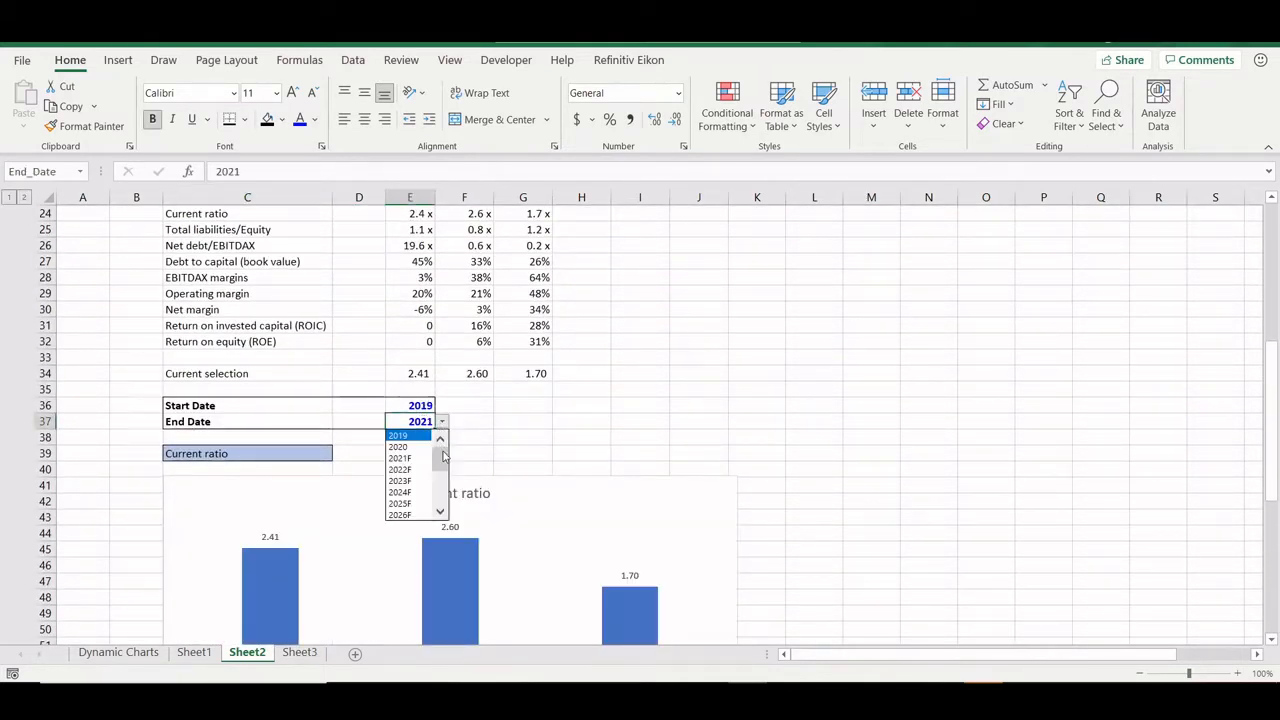
drag(441, 492, 439, 517)
click(403, 522)
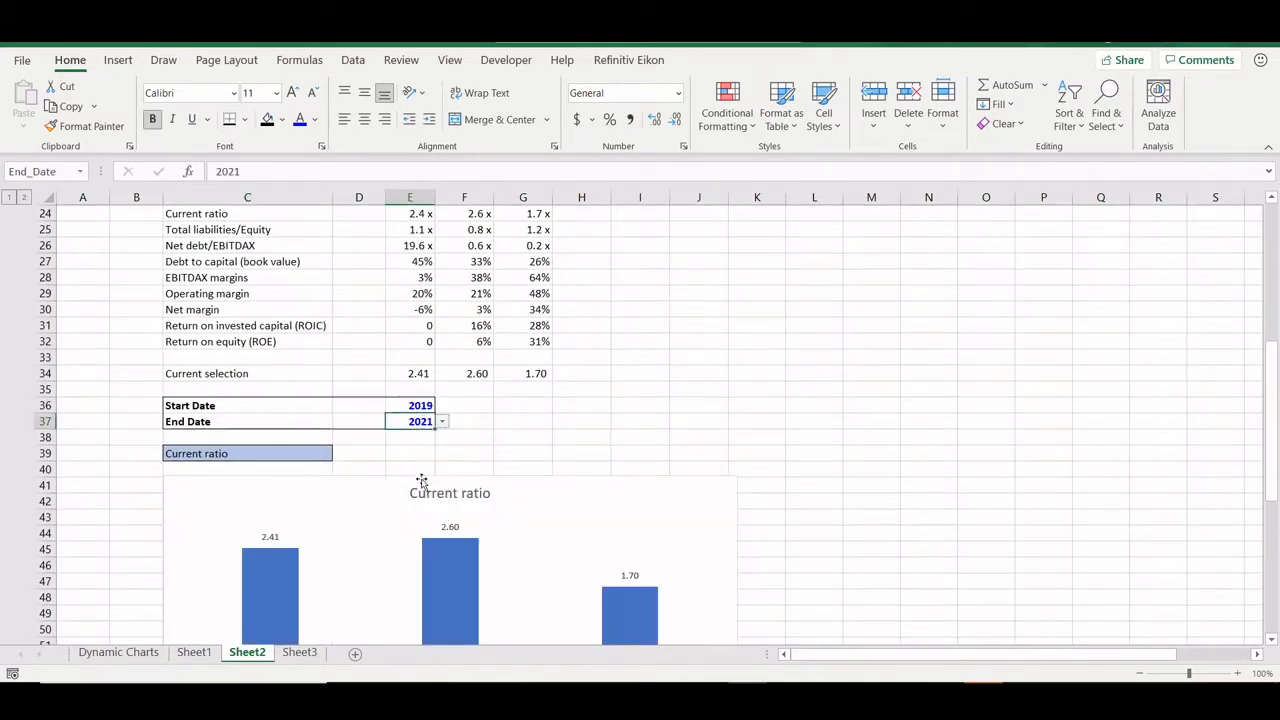
click(445, 422)
drag(441, 470, 440, 520)
click(410, 514)
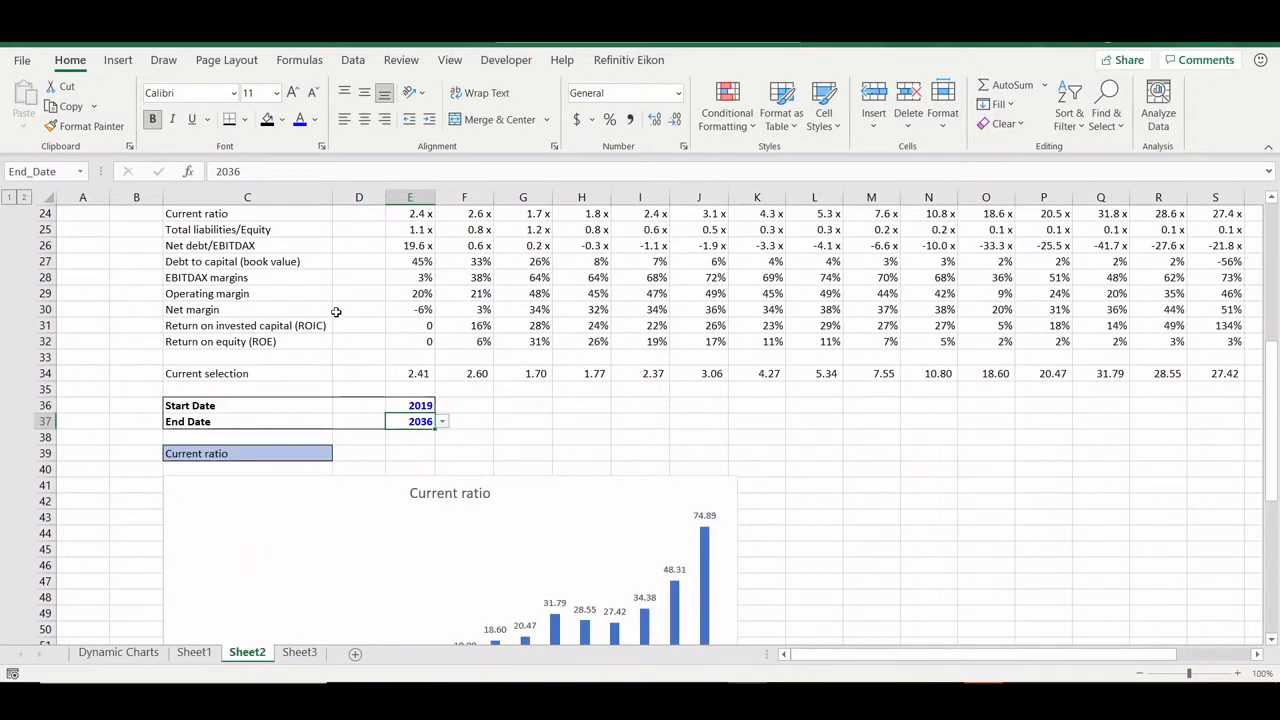
Step: Expand the grouped Flags rows 6 to 8 beneath the table's Date Label row
scroll(336, 312, down, 4)
scroll(336, 312, up, 10)
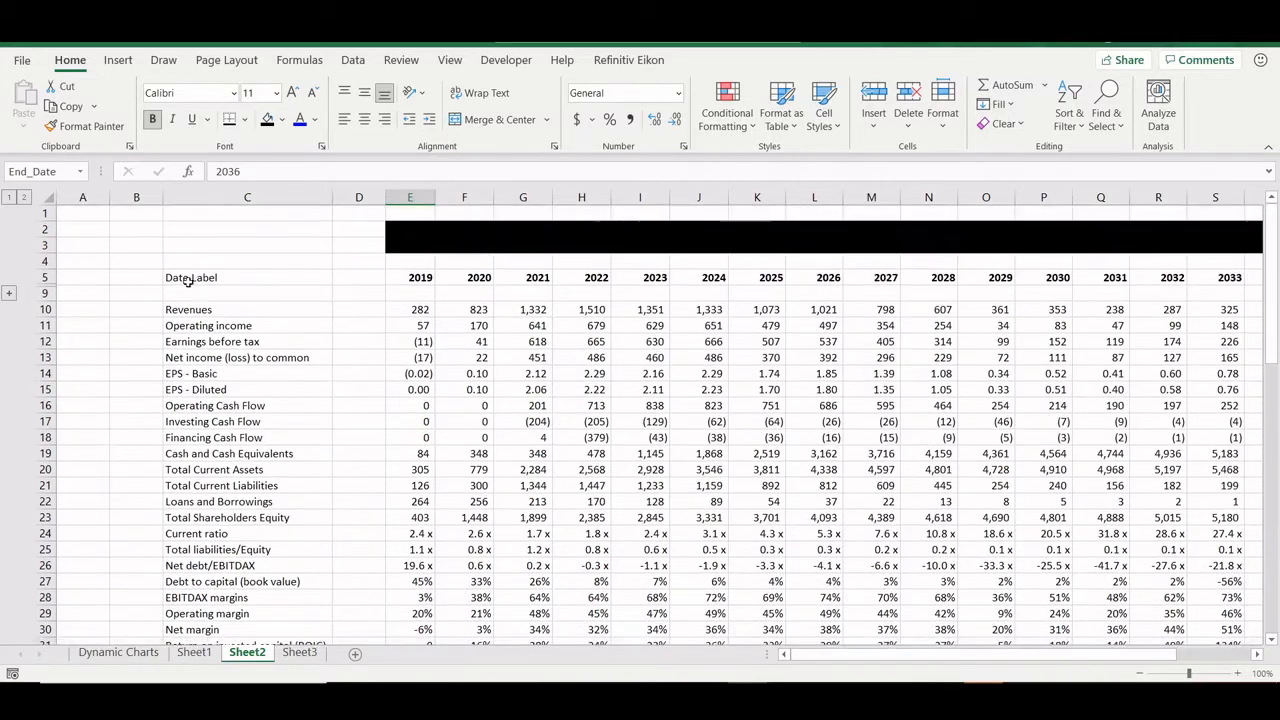
click(8, 292)
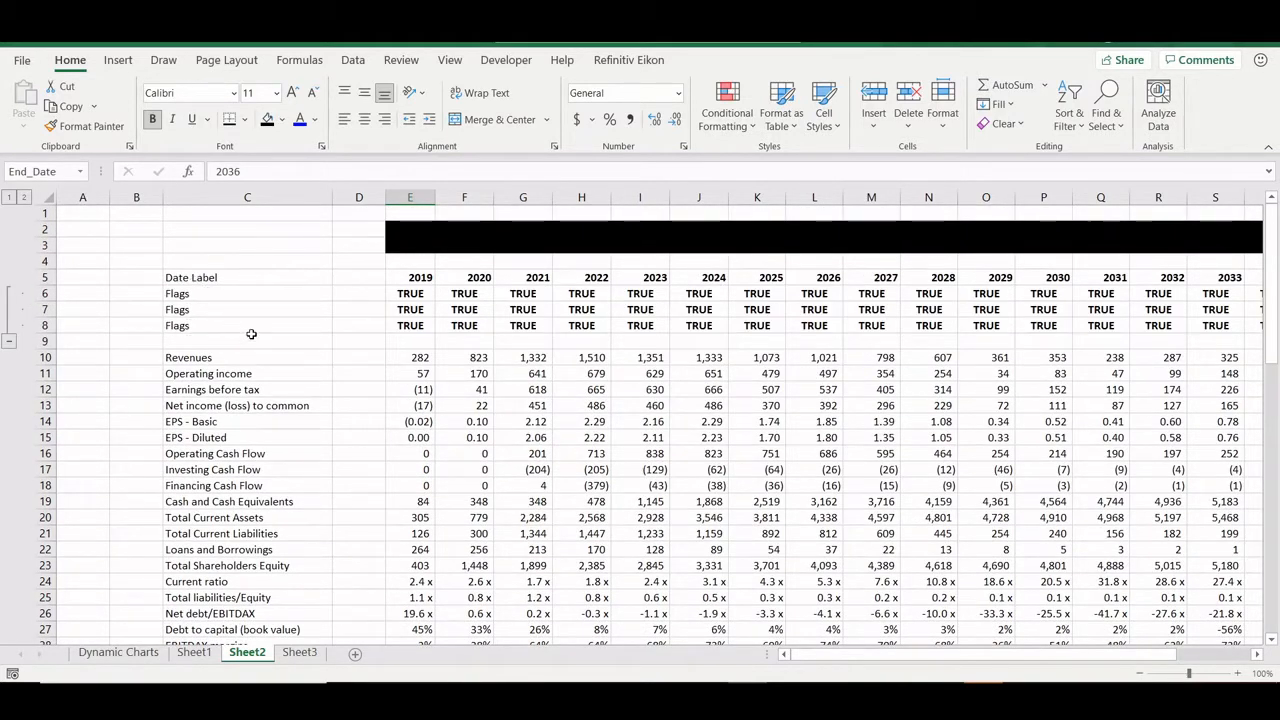
Step: Below the chart, enter Data Label in C60 and link C63 to the Revenues label in Sheet1!C7
scroll(300, 360, down, 15)
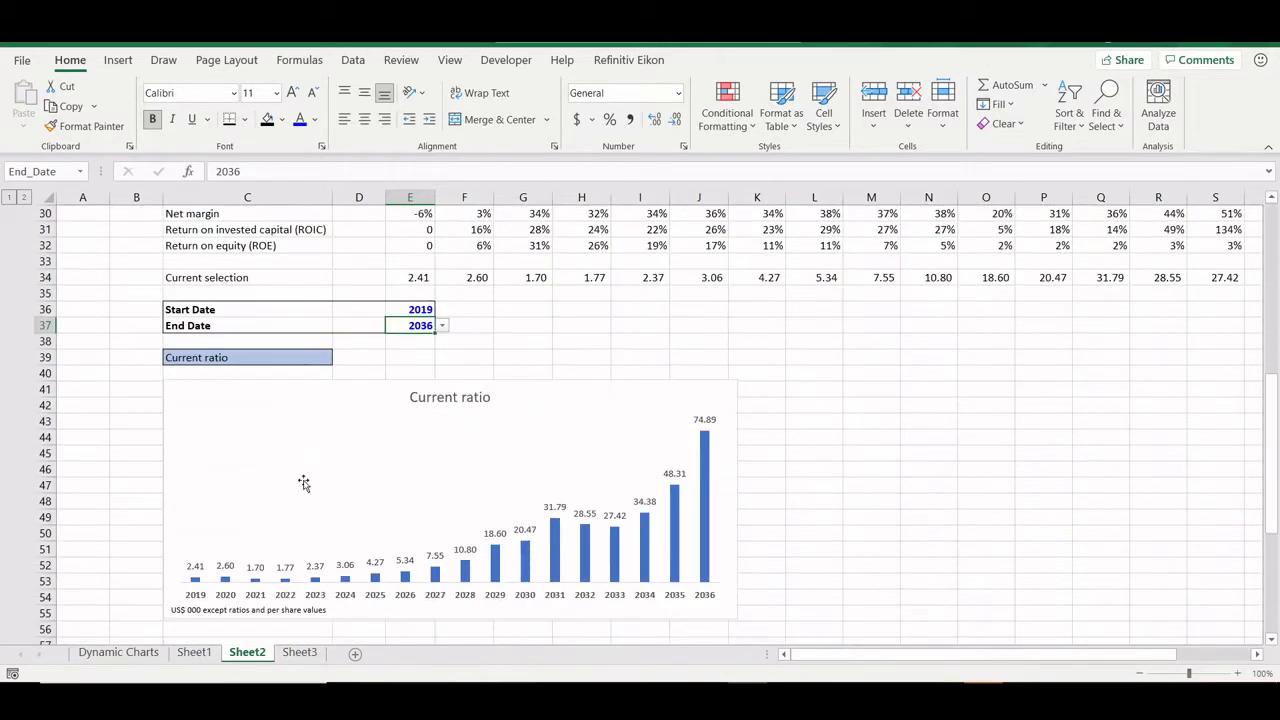
text(D)
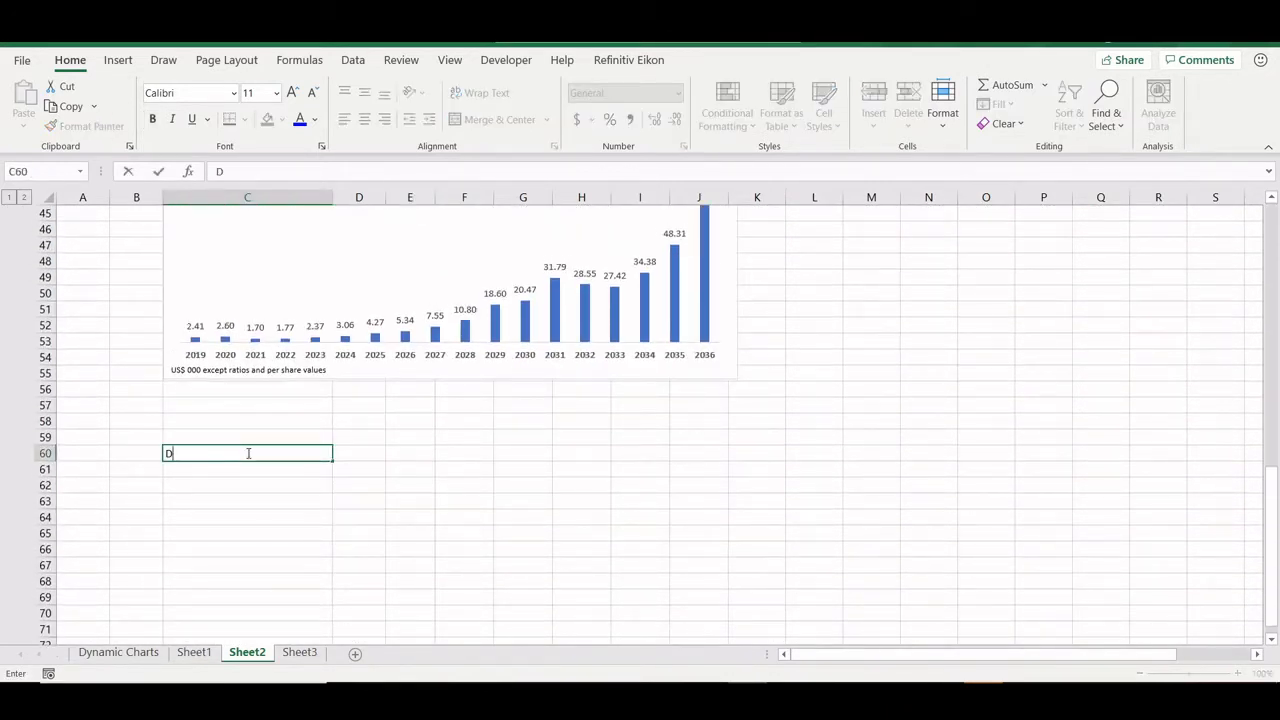
text(ata Label)
key(Return)
text(=)
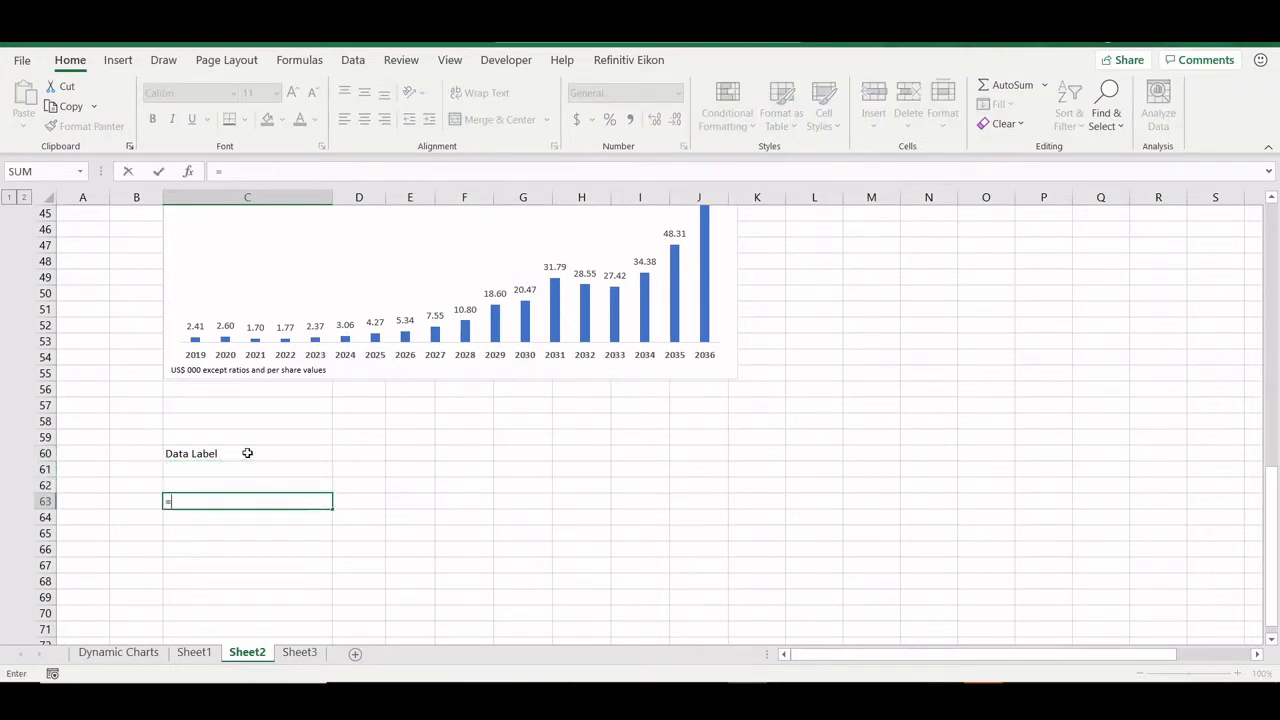
key(ctrl+Page_Up)
click(98, 276)
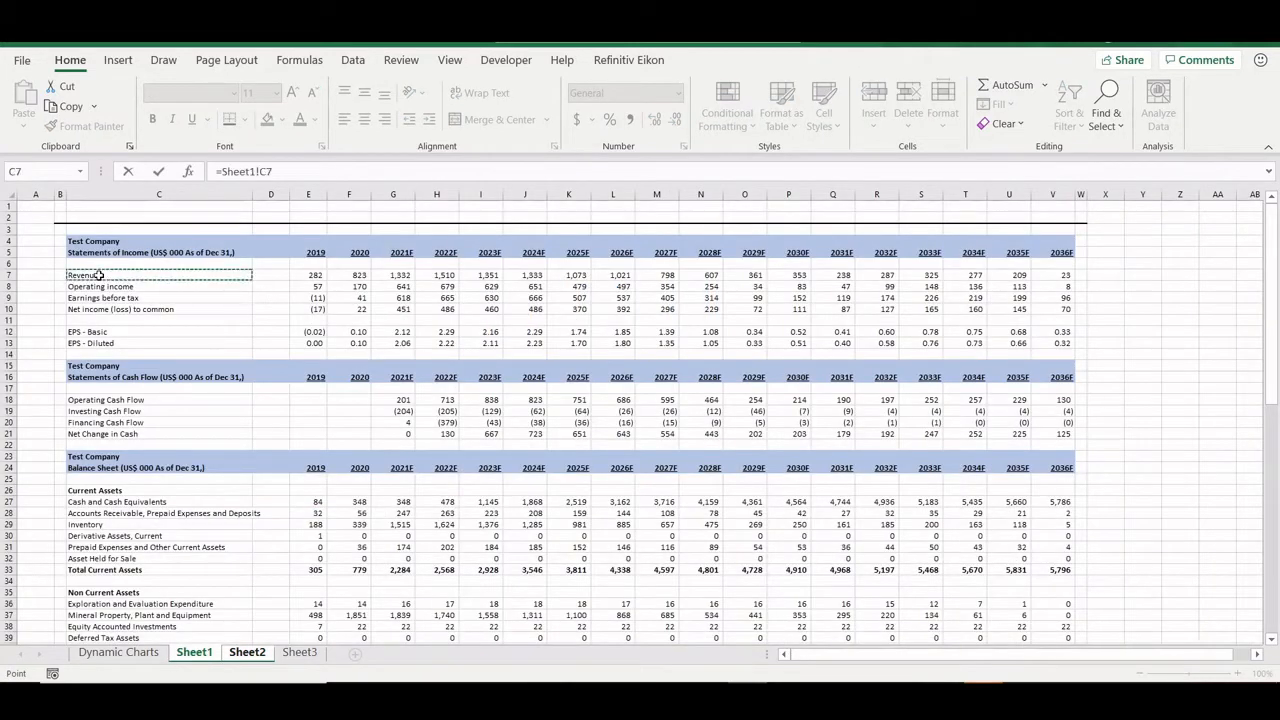
key(Return)
Step: Link E60 in the Data Label row to the 2019 heading in Sheet1!E5
key(Up)
key(Up)
key(Up)
key(Up)
key(Right)
key(Right)
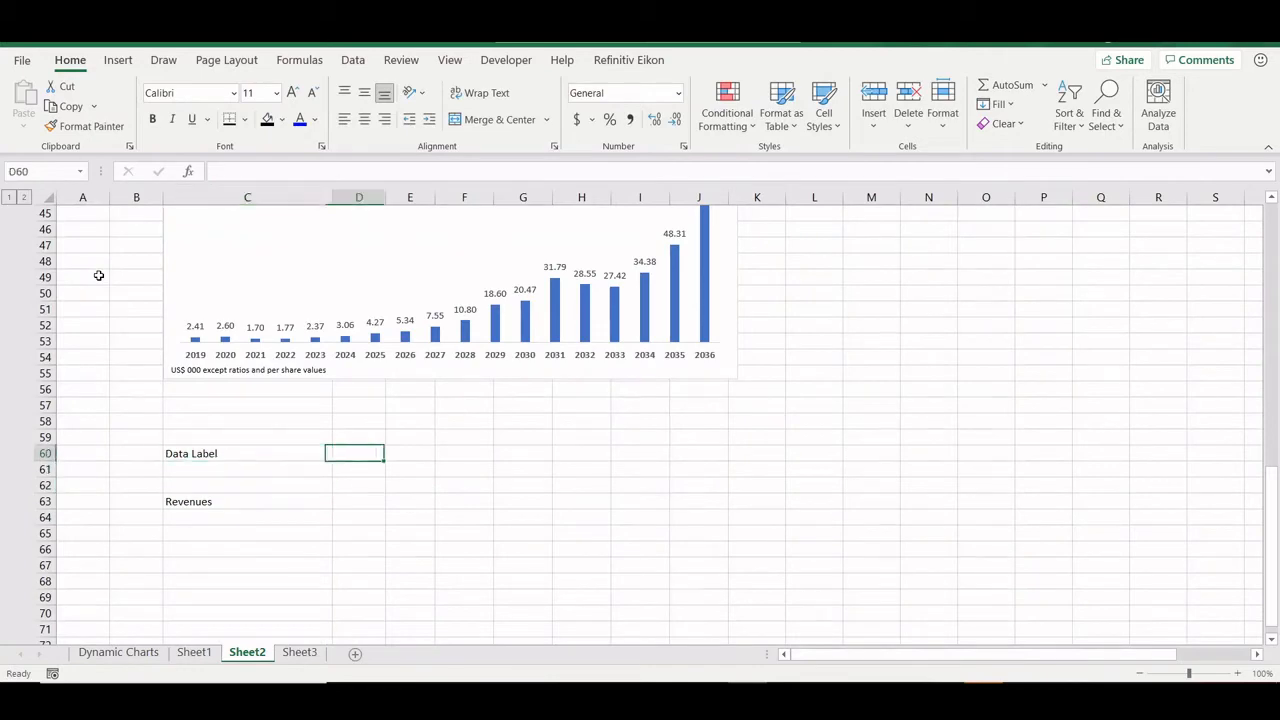
text(=)
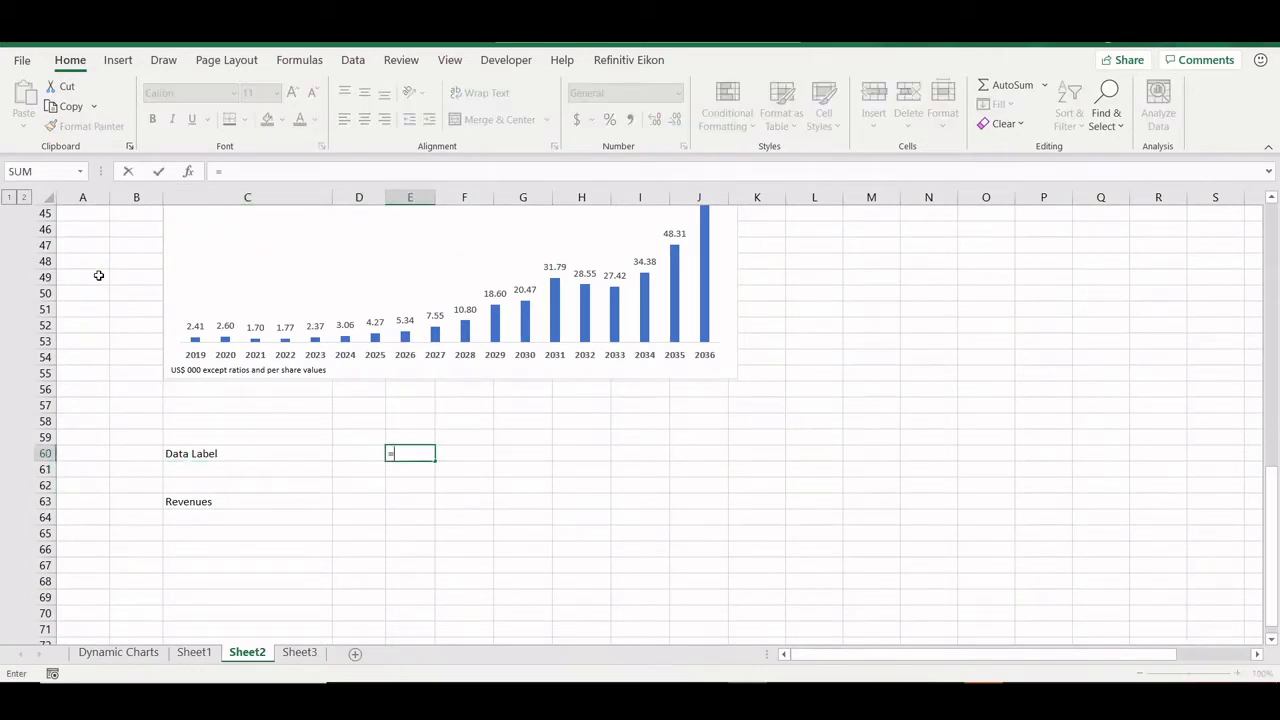
key(ctrl+Page_Up)
click(314, 254)
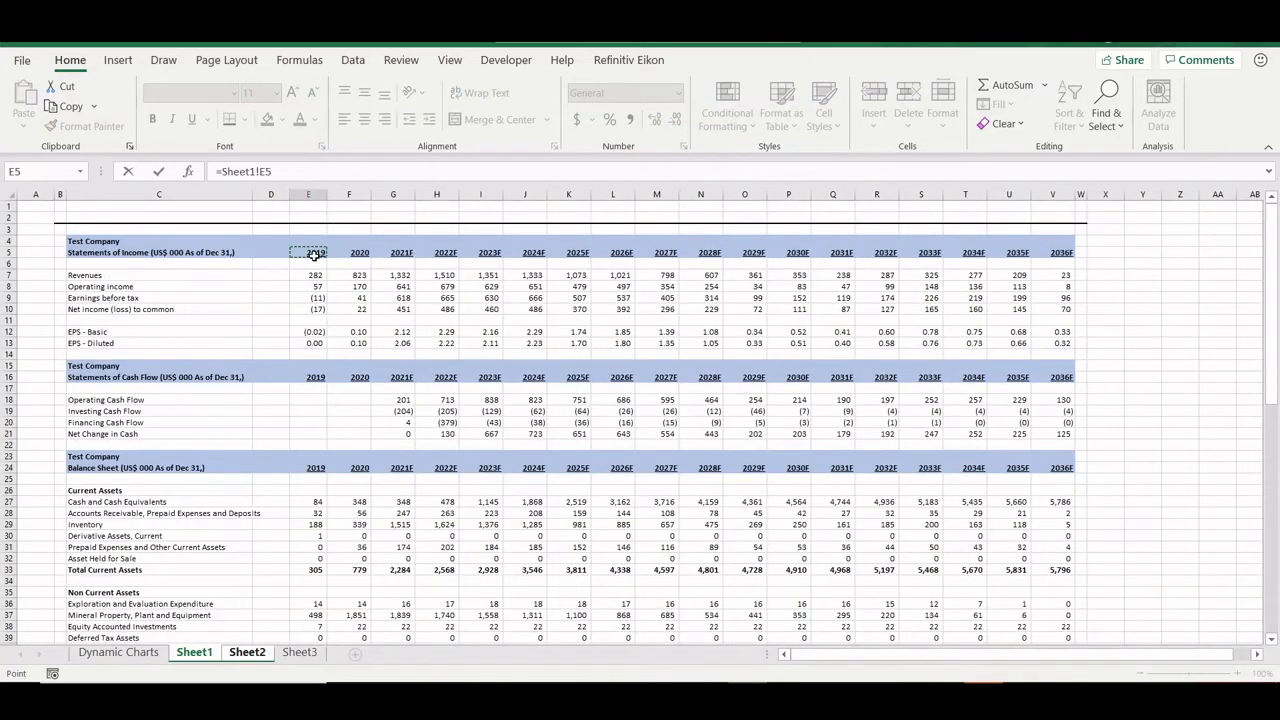
key(Return)
Step: Fill the year formula from E60 across the Data Label row to V60, clearing the surplus cell W60
key(Up)
key(shift+Right)
key(shift+Right)
key(shift+Right)
key(shift+Right)
key(shift+Right)
key(shift+Right)
key(shift+Right)
key(shift+Right)
key(shift+Right)
key(shift+Right)
key(shift+Right)
key(shift+Right)
key(shift+Right)
key(shift+Right)
key(shift+Right)
key(shift+Right)
key(shift+Right)
key(shift+Right)
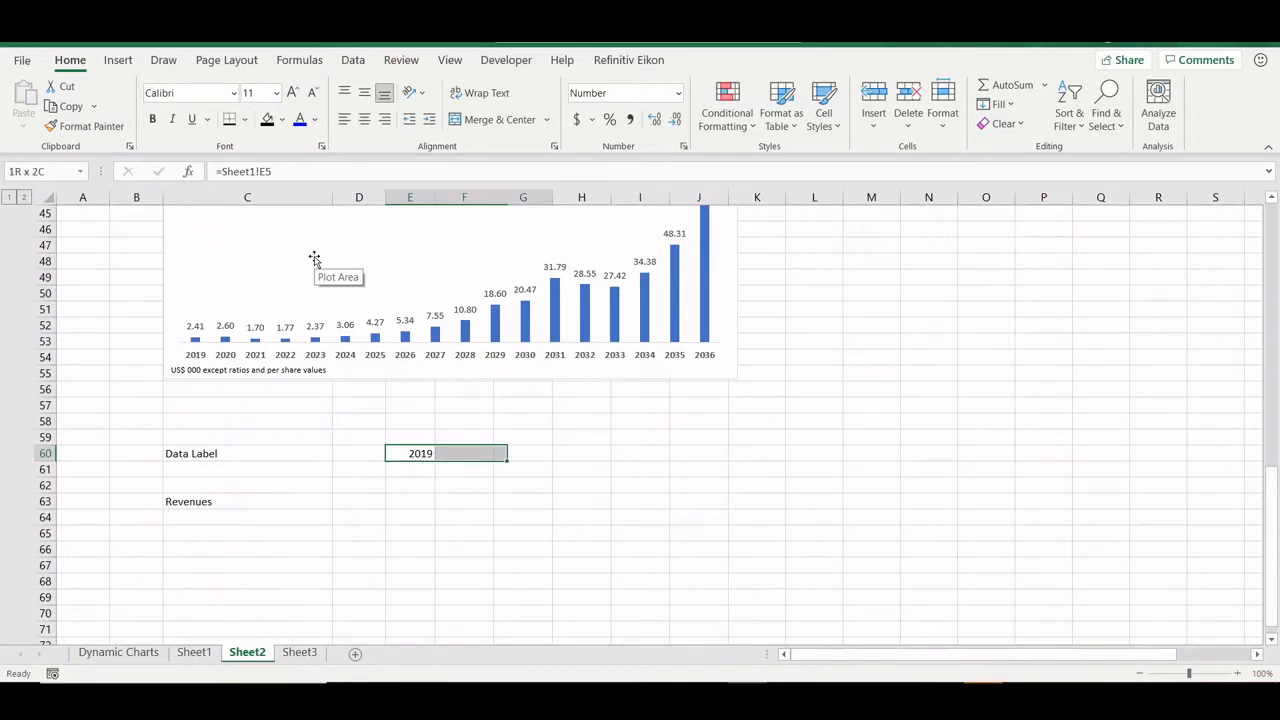
key(ctrl+r)
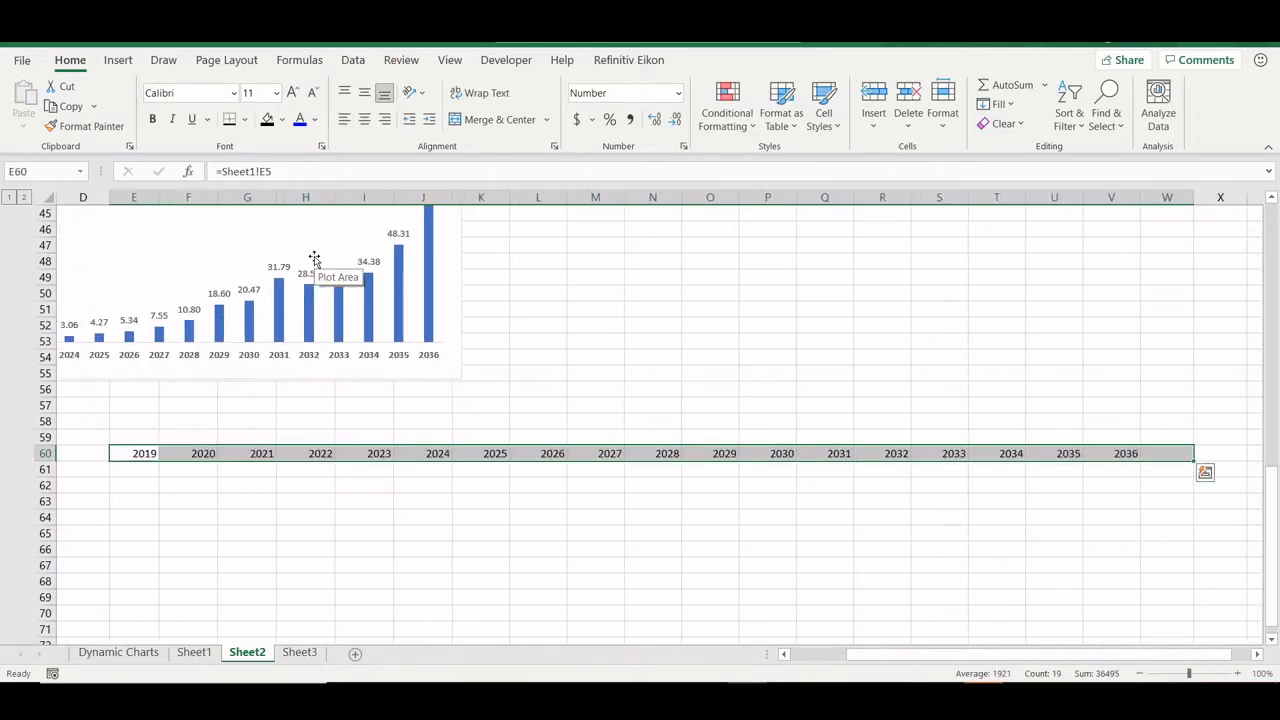
key(ctrl+Right)
key(Delete)
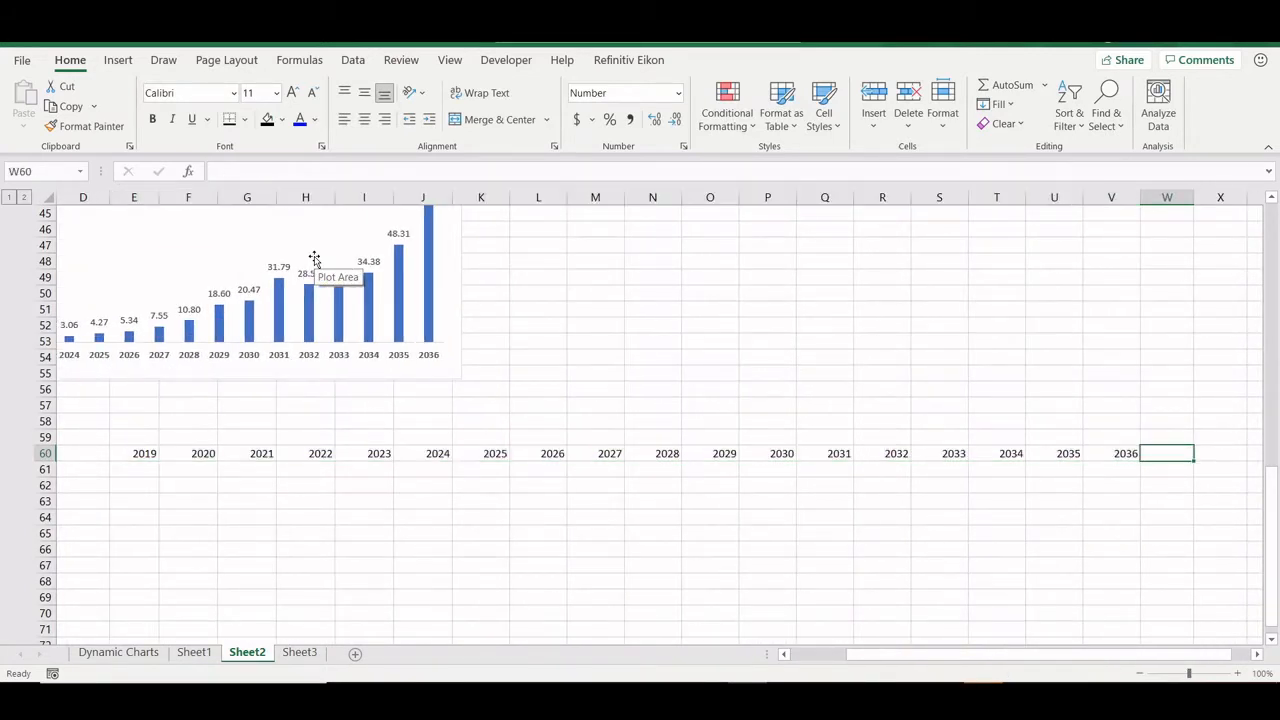
Step: Link E63 in the new Revenues row to the 2019 revenue in Sheet1!E7
key(ctrl+Left)
key(ctrl+Left)
key(ctrl+Left)
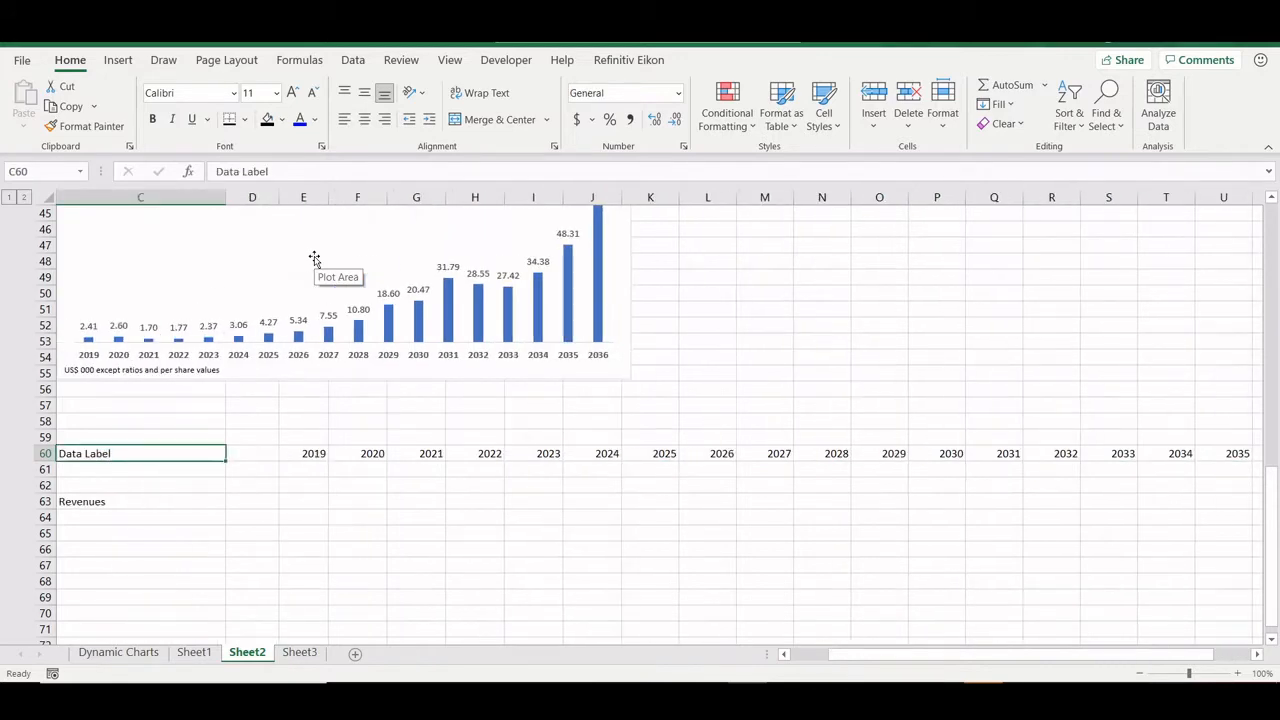
key(Down)
key(Down)
key(Down)
key(Down)
key(Right)
text(=)
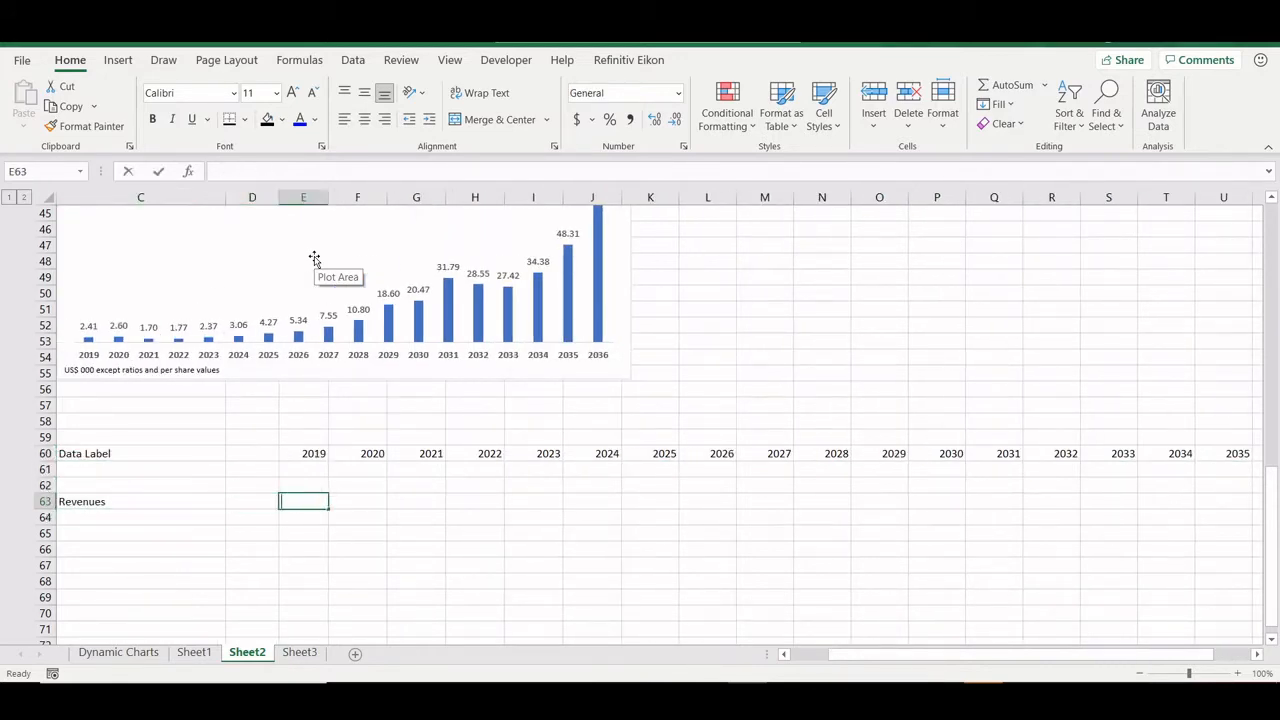
key(ctrl+Page_Up)
click(308, 275)
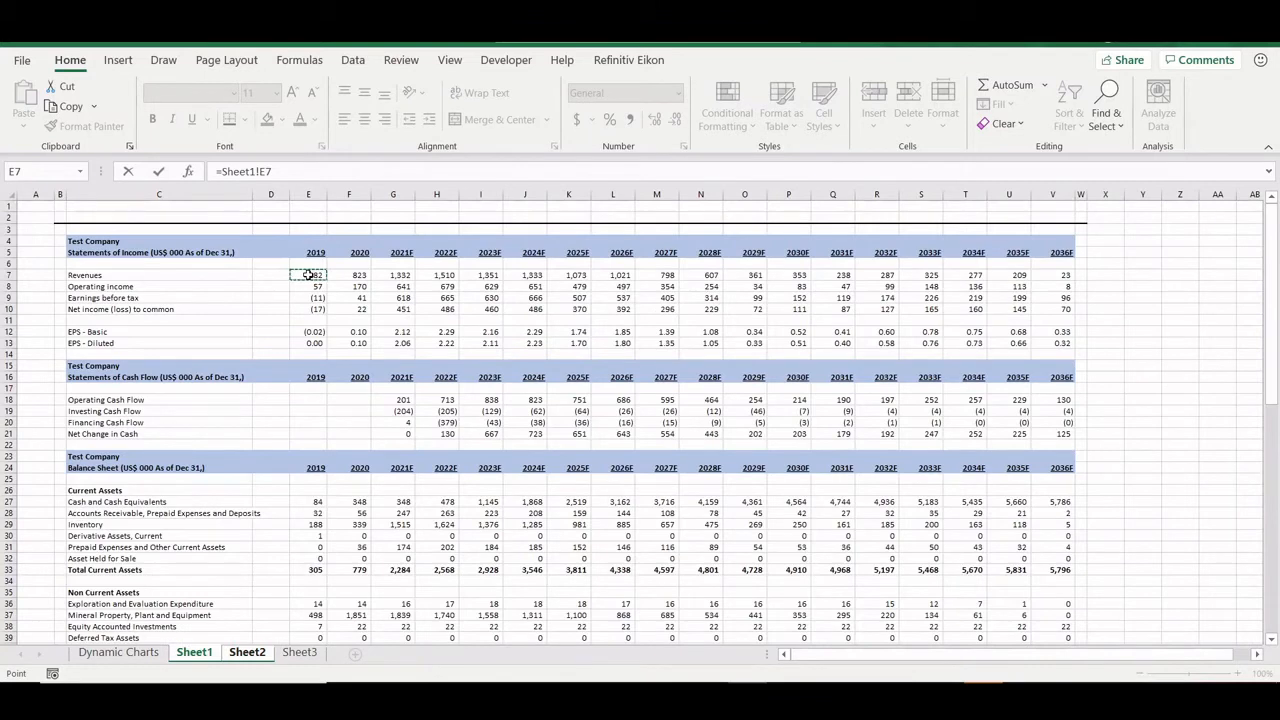
key(Return)
Step: Fill the revenue formula from E63 across to V63, under the last year heading
key(Up)
key(Up)
key(Up)
key(ctrl+Right)
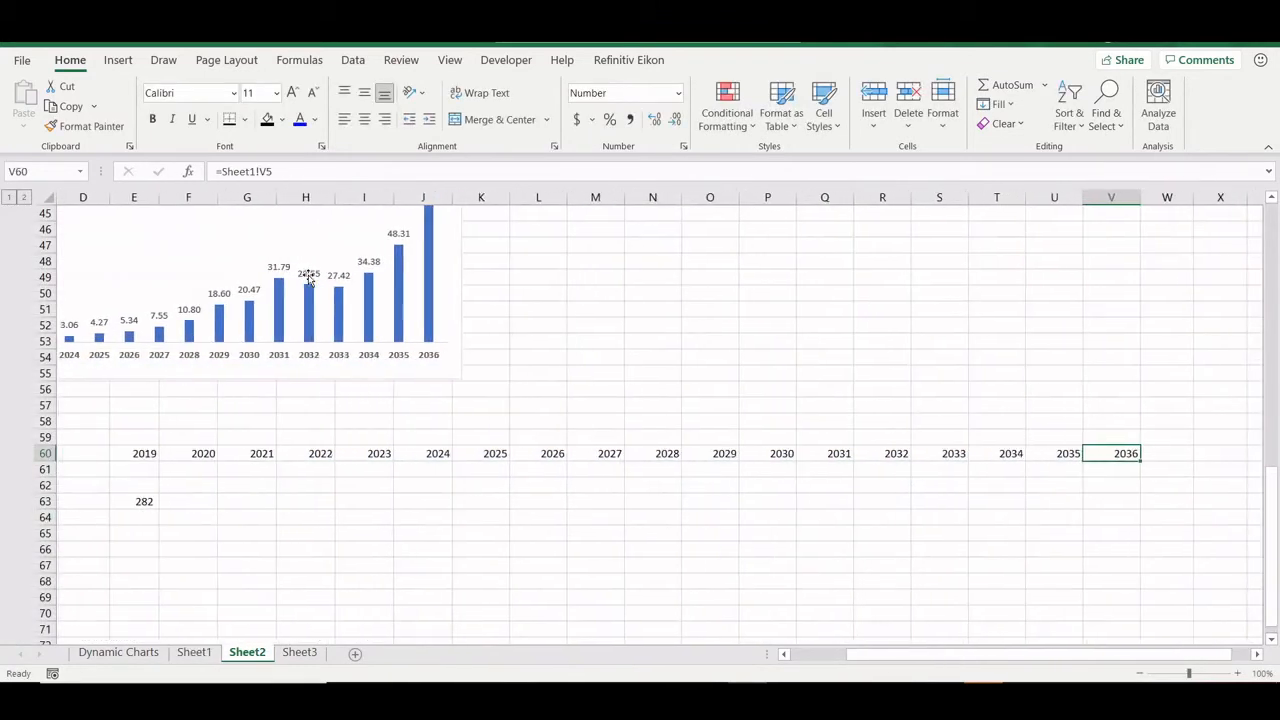
key(Down)
key(Down)
key(Down)
key(ctrl+shift+Left)
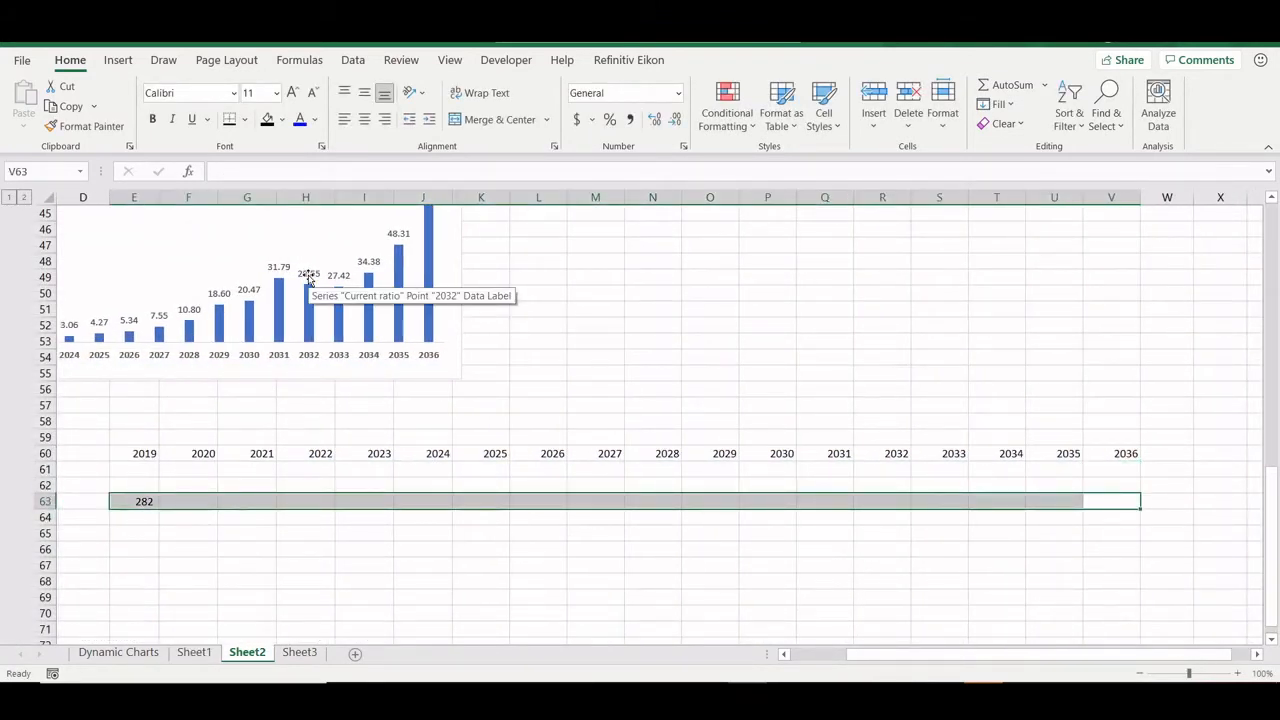
key(ctrl+r)
Step: Insert two blank rows at row 58, above the new Data Label row
key(Home)
key(Up)
key(Up)
key(Up)
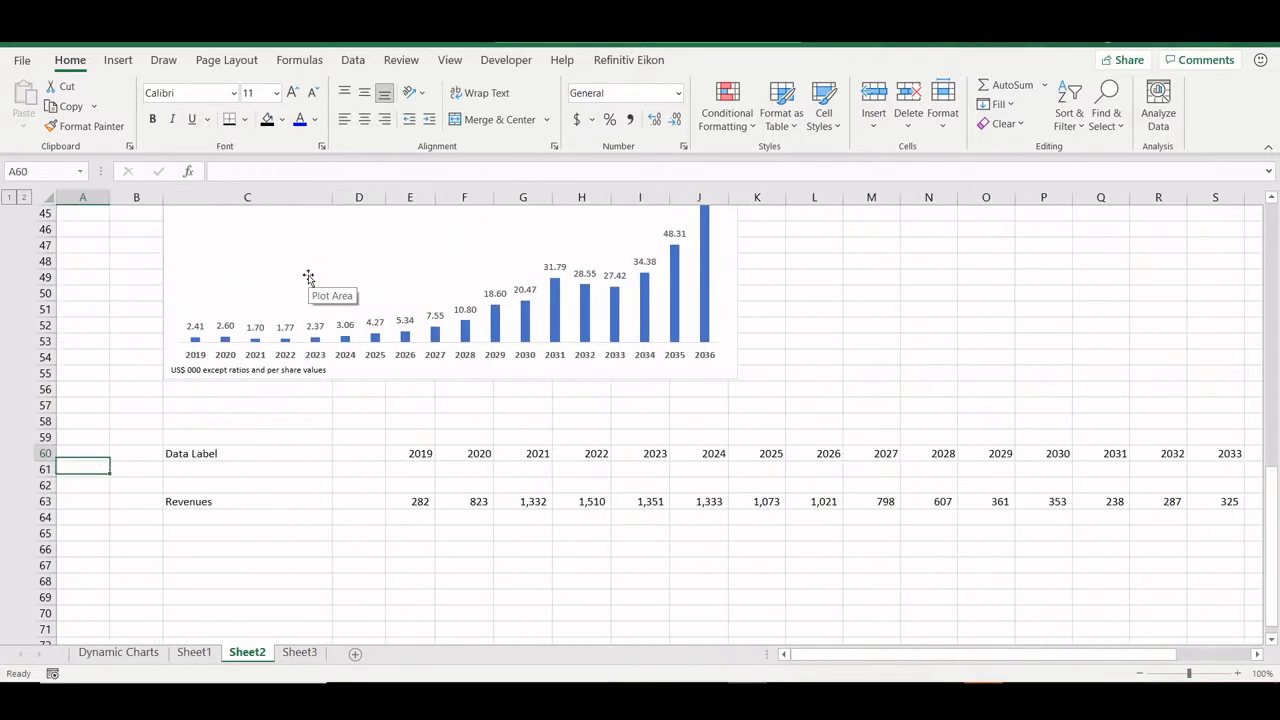
key(Up)
key(Up)
key(shift+space)
key(ctrl+shift+plus)
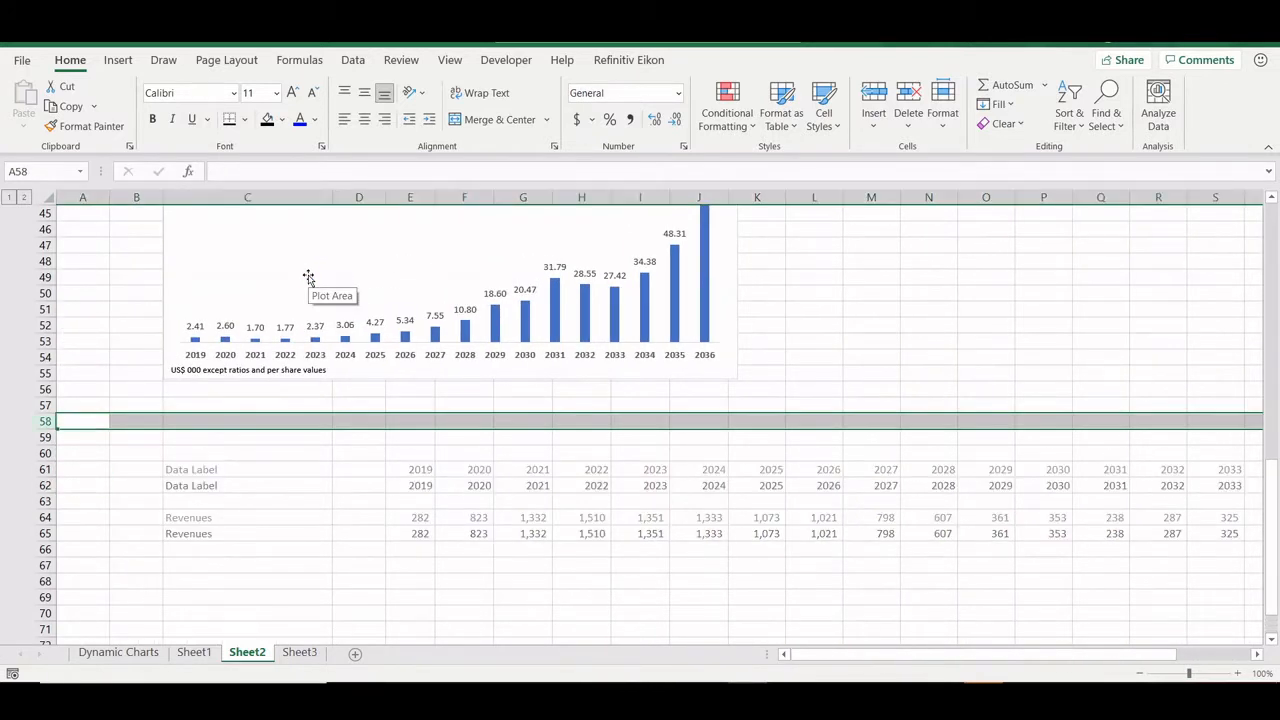
Step: Enter the labels Start Date in C59 and End Date in C60
key(Down)
key(Right)
key(Right)
text(S)
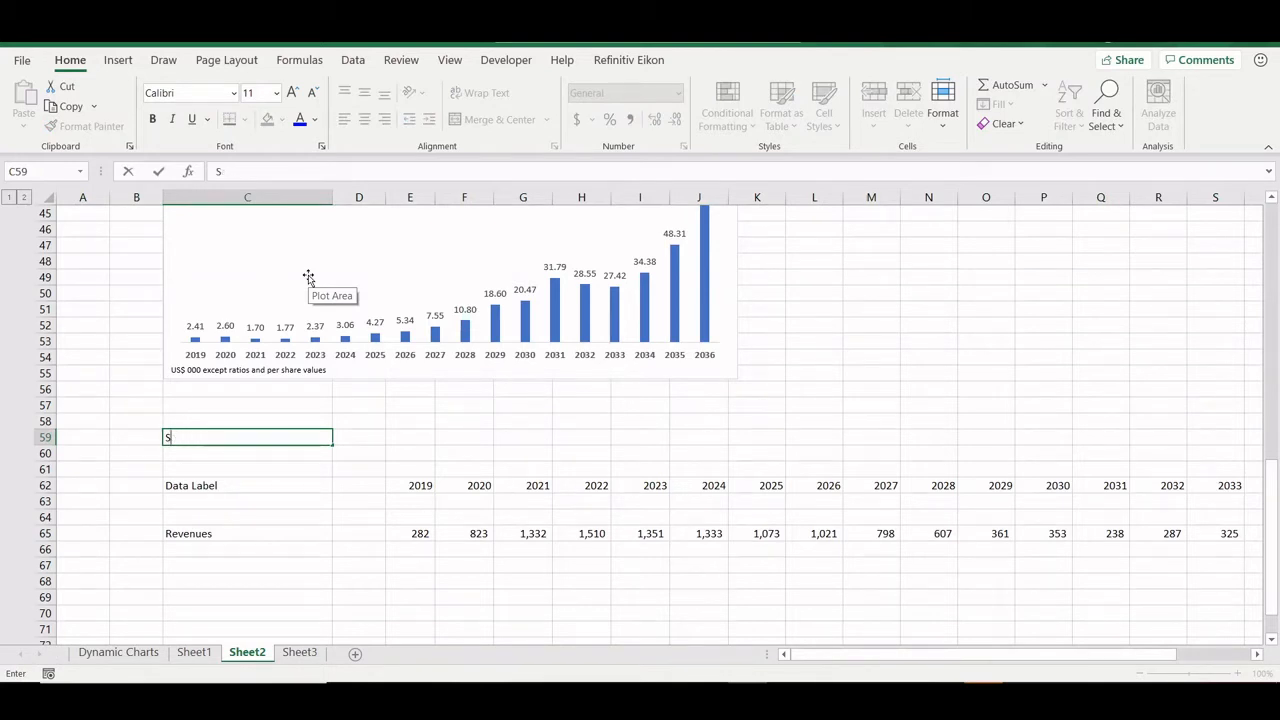
text(atart Date)
key(Return)
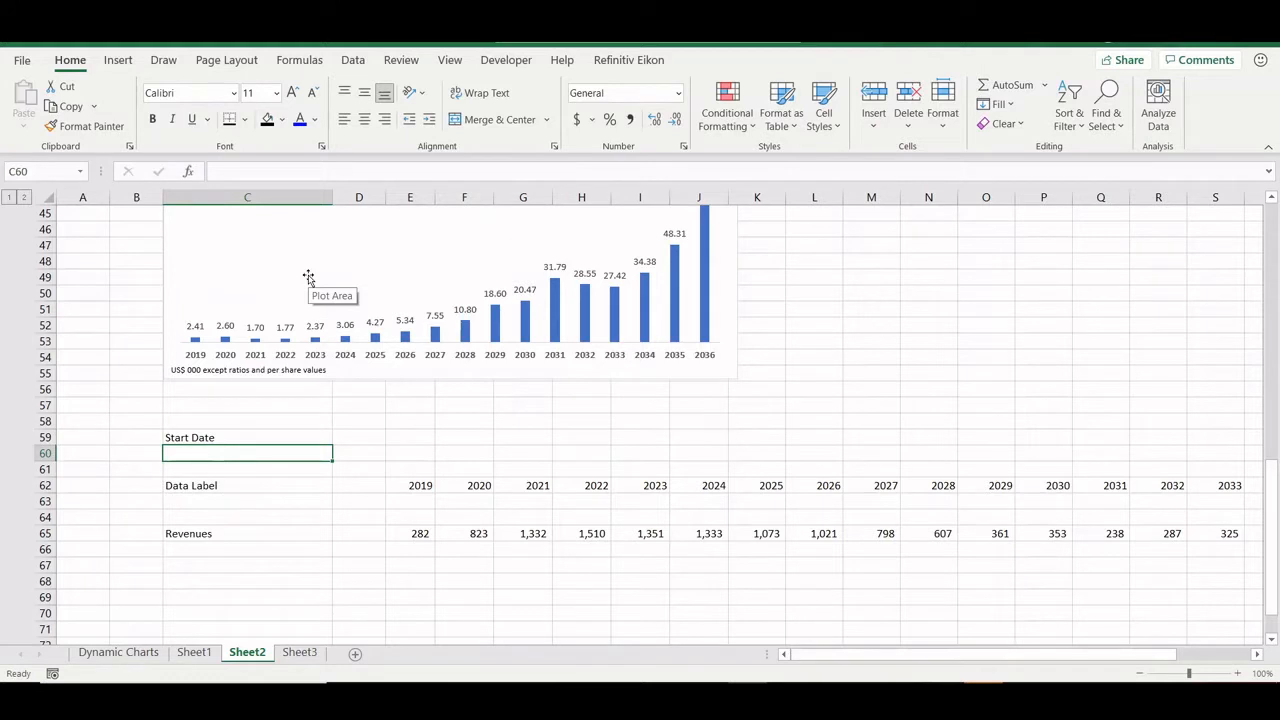
text(Emd)
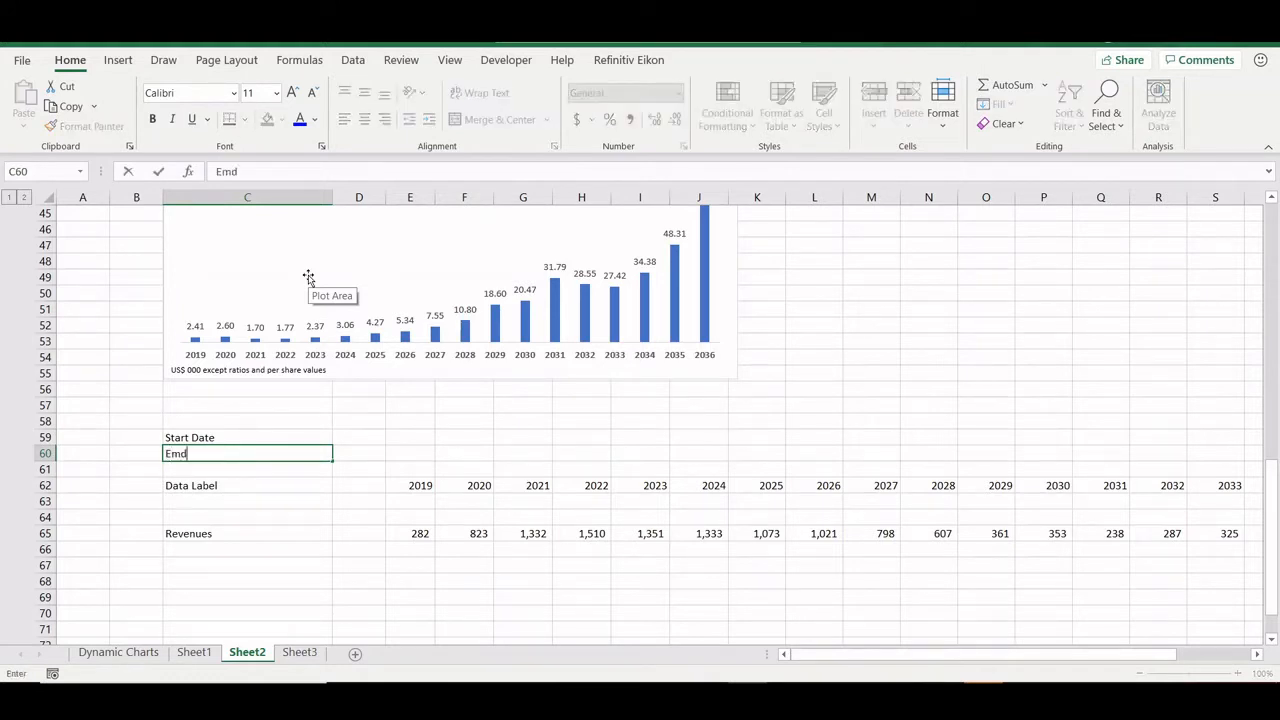
key(BackSpace)
key(BackSpace)
text(nd Date)
key(Return)
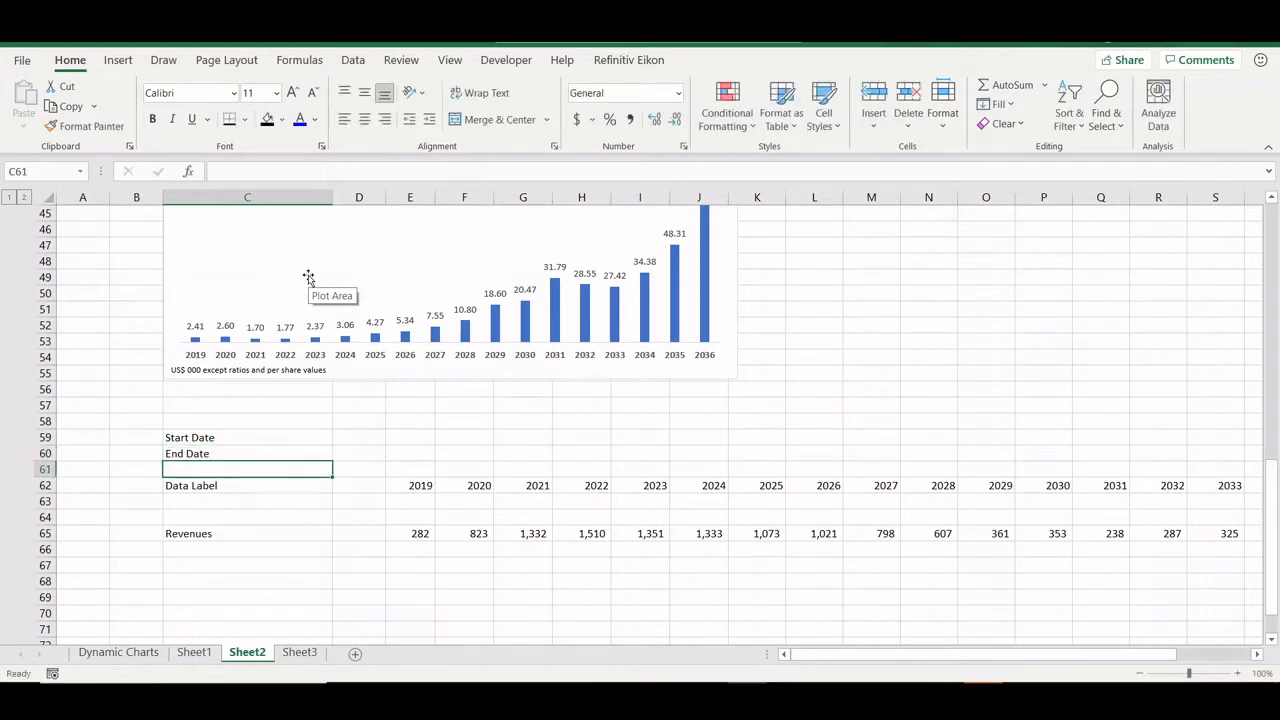
Step: Add list data validation to D59 beside Start Date, using the year headings =Sheet1!$E$5:$V$5 as the source
key(Up)
key(Up)
key(Right)
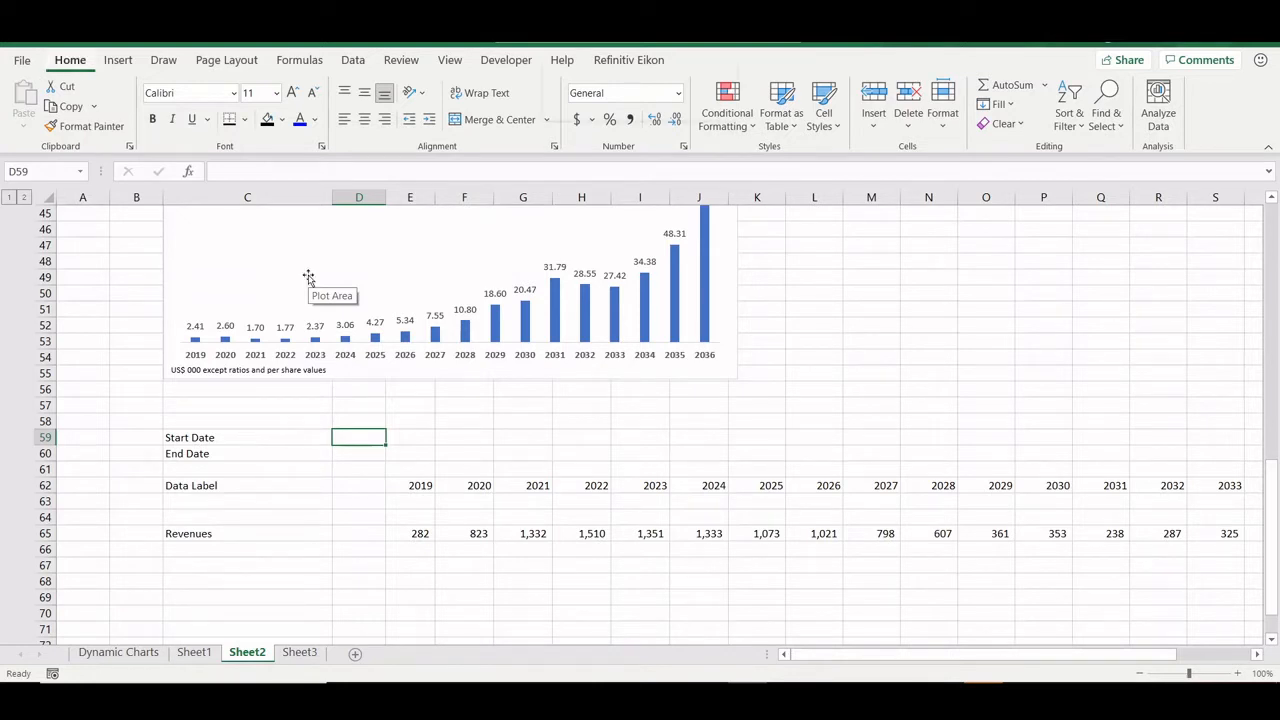
key(alt+d)
key(l)
click(540, 190)
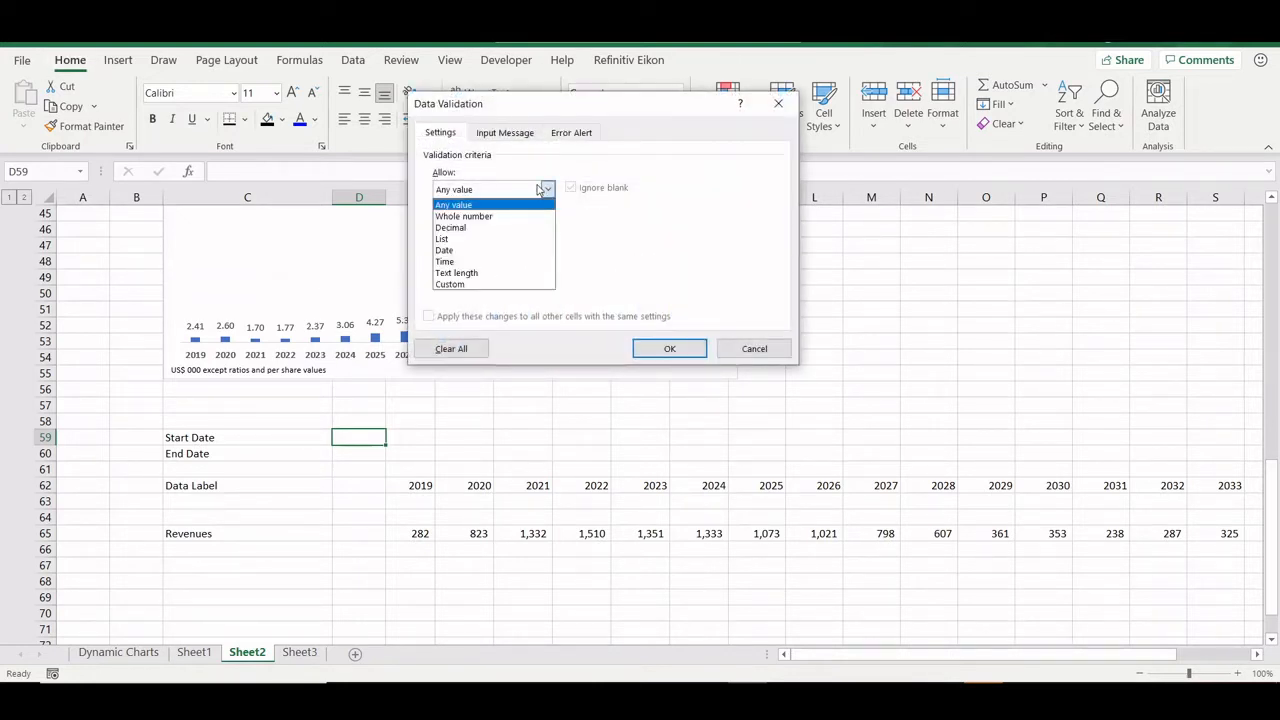
click(466, 240)
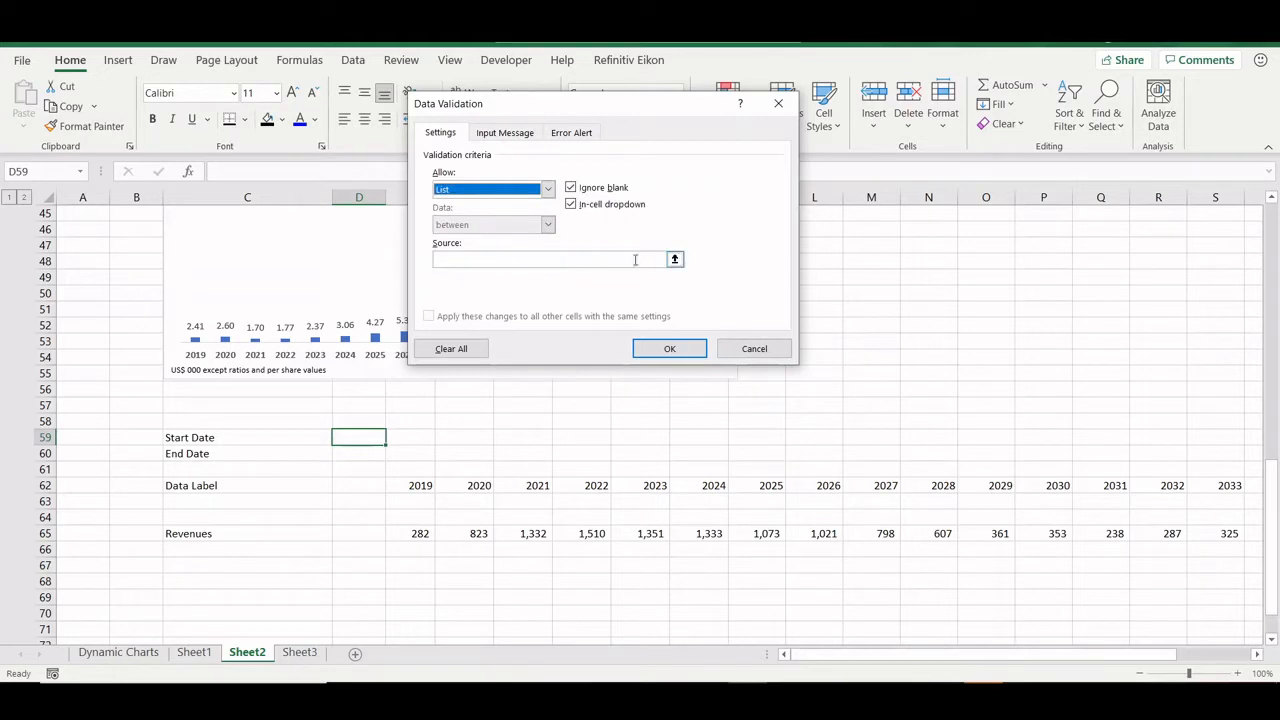
click(674, 260)
click(194, 652)
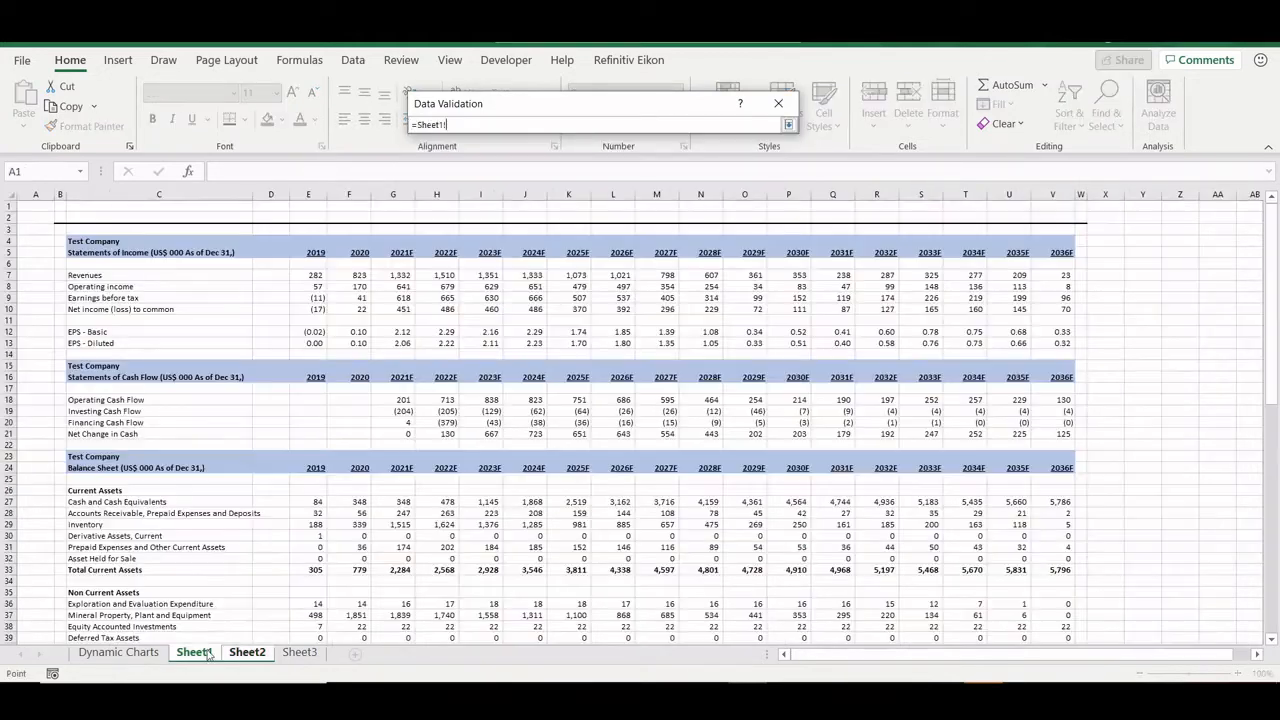
click(313, 252)
drag(313, 252, 1060, 252)
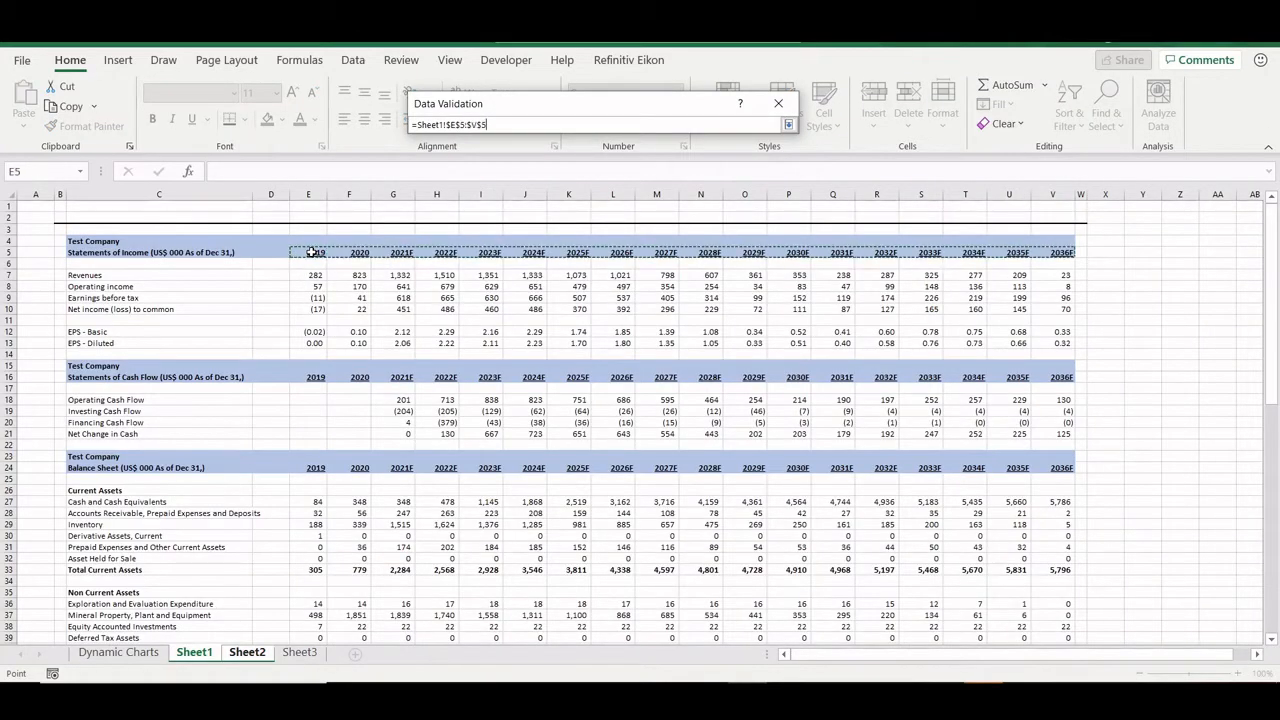
click(789, 124)
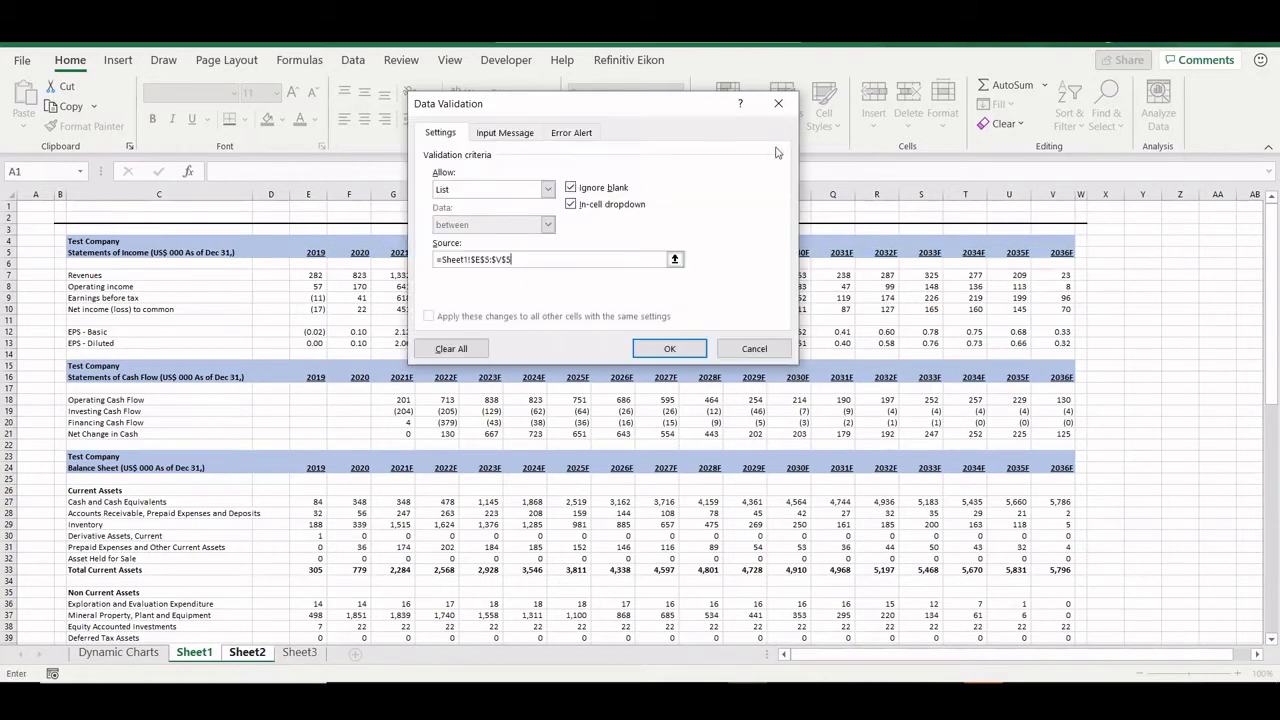
click(670, 342)
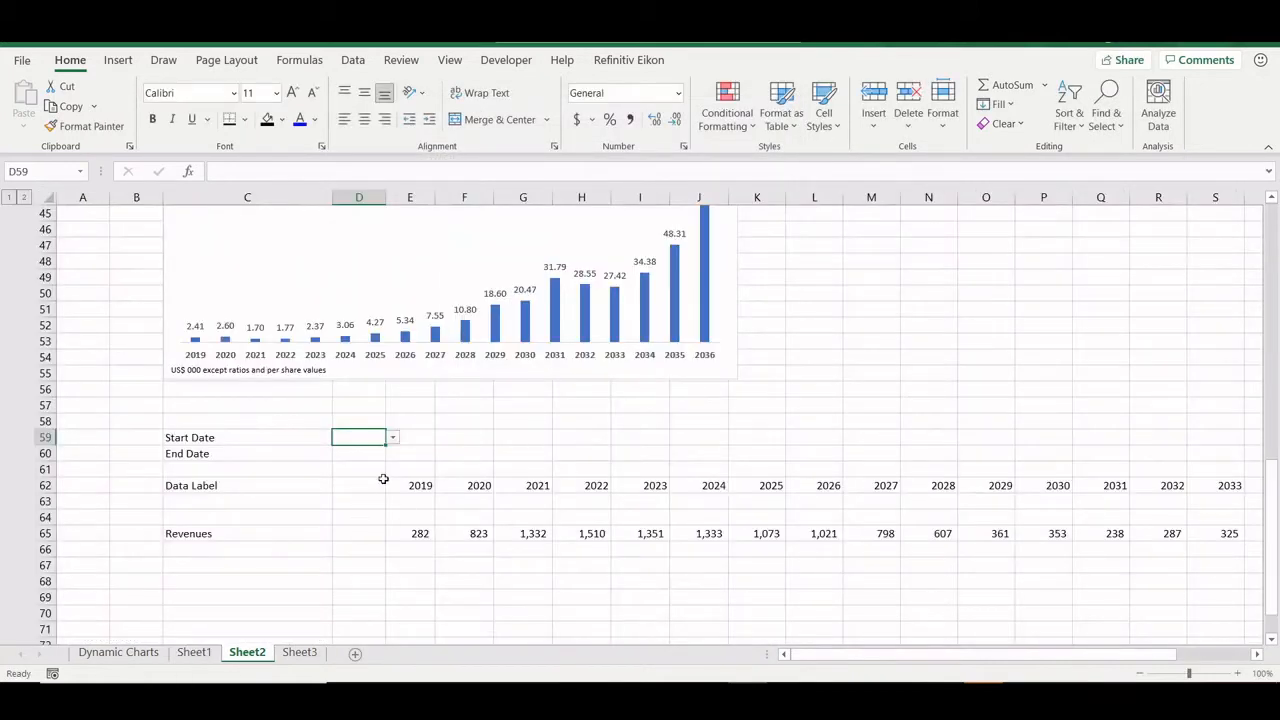
Step: Copy the year drop-down from D59 to D60 beside End Date
key(ctrl+c)
key(Down)
key(ctrl+v)
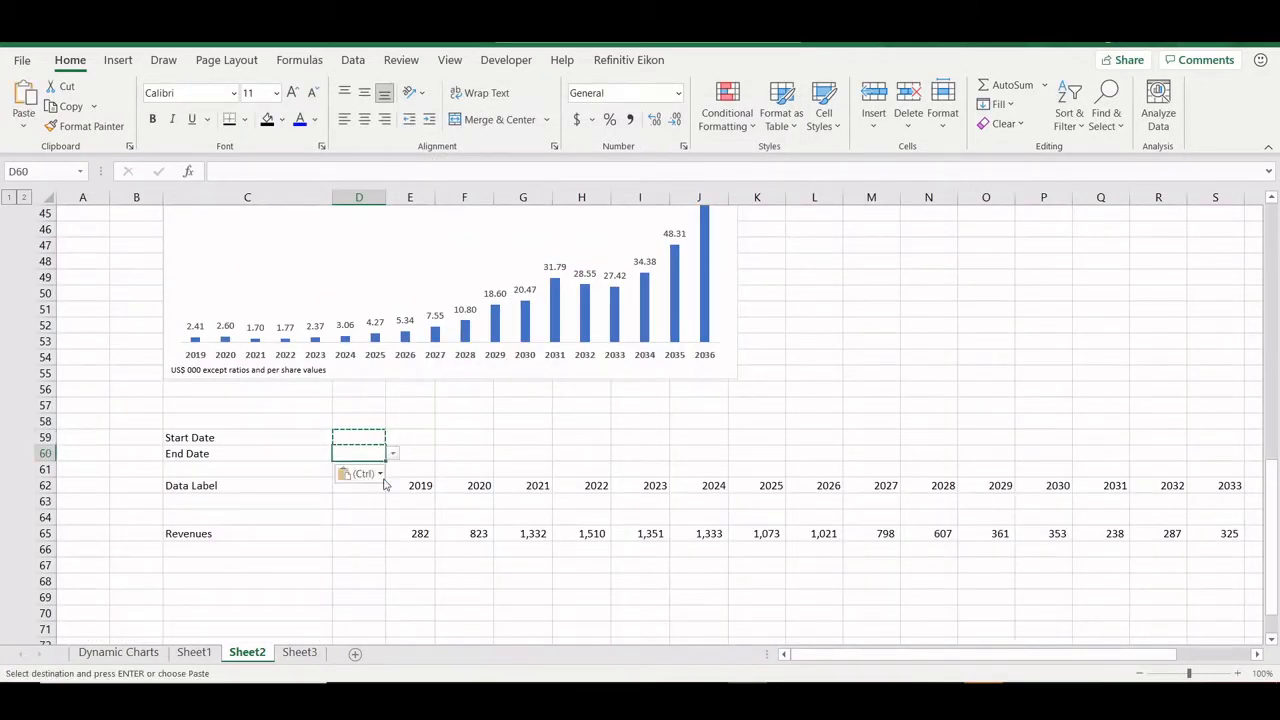
Step: Add an outline border around the Start Date and End Date block C59:D60
key(Up)
key(Up)
key(Down)
key(shift+Down)
key(shift+Left)
key(shift+Left)
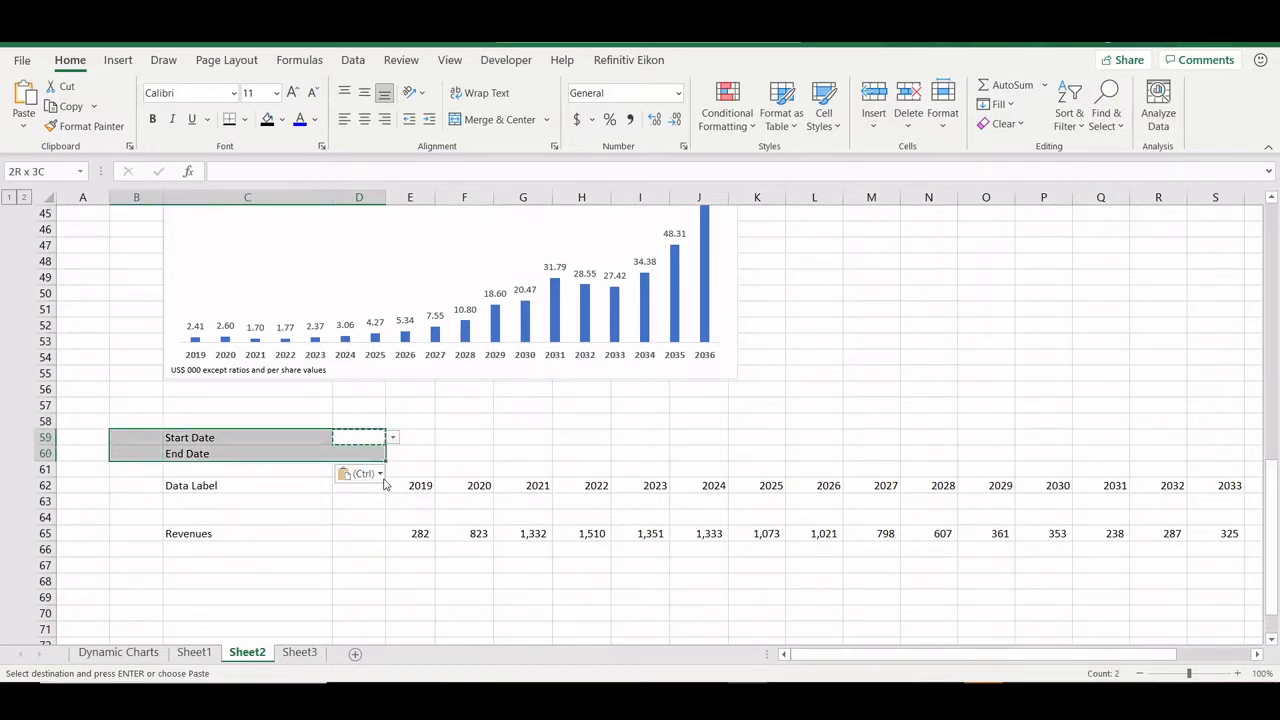
key(shift+Left)
key(shift+Right)
key(shift+Right)
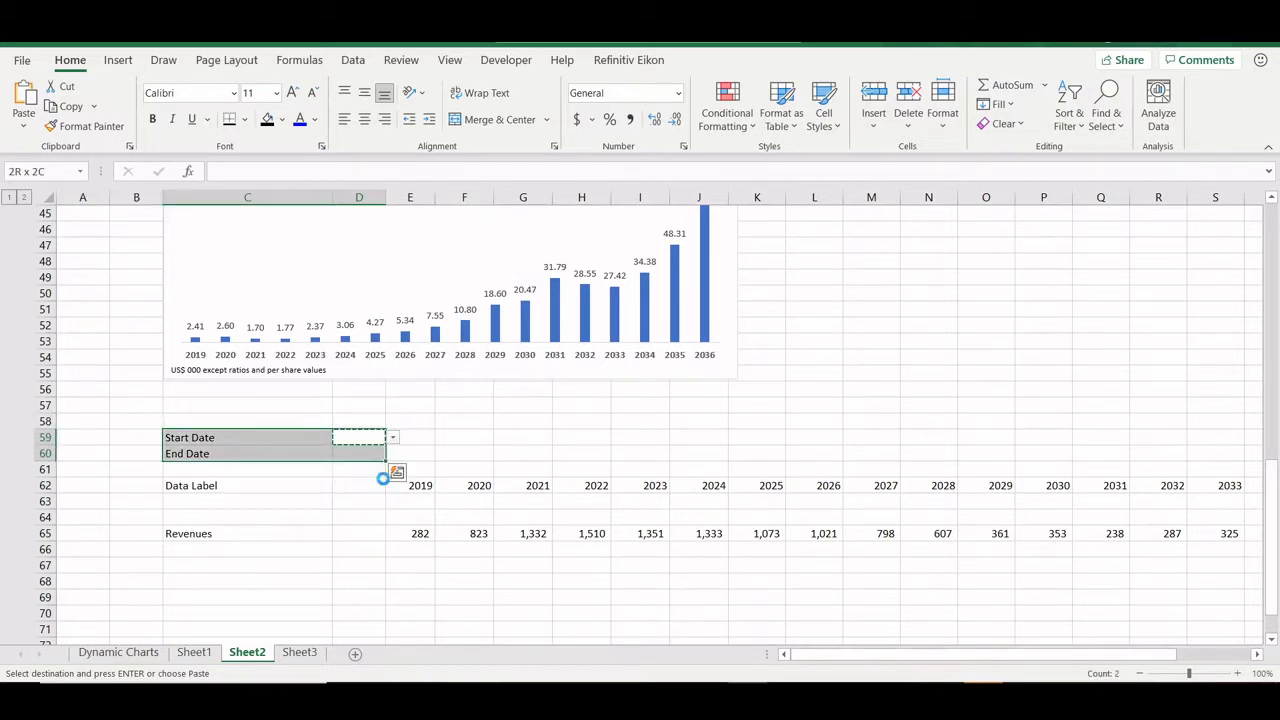
key(Escape)
Step: Choose 2020 as the Start Date in D59 and 2025 as the End Date in D60
click(394, 438)
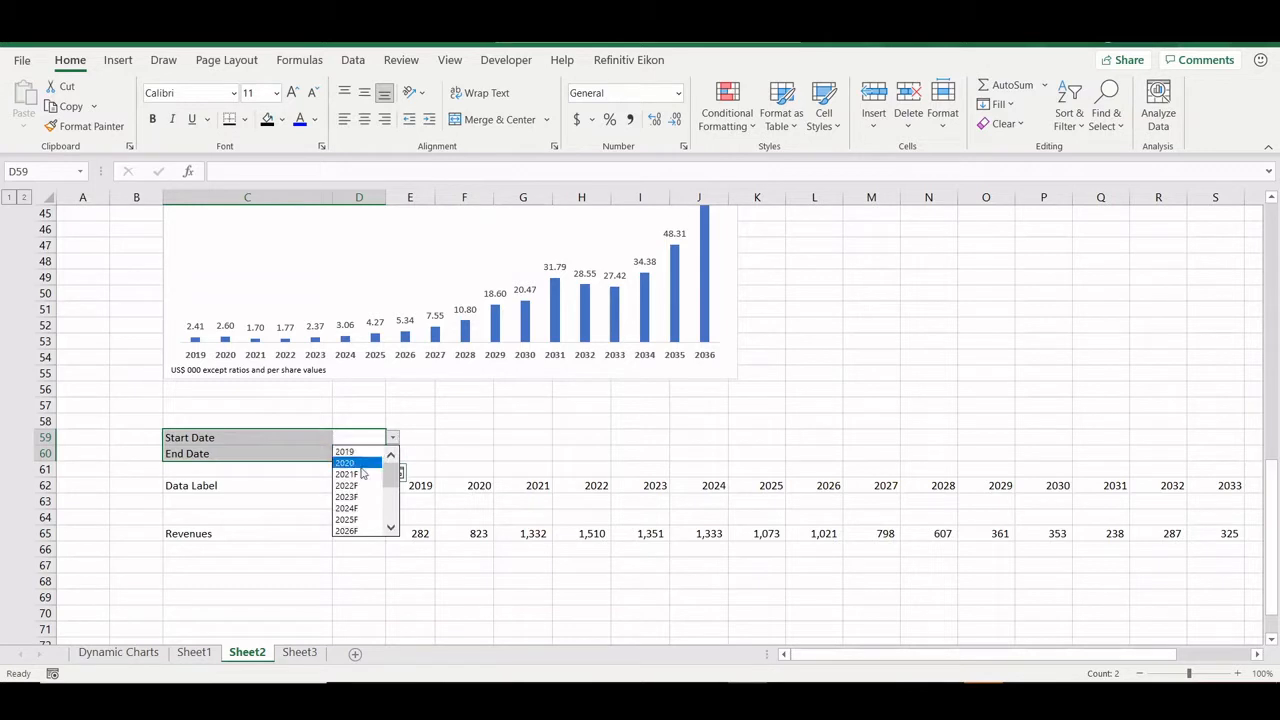
click(358, 463)
click(376, 454)
click(393, 455)
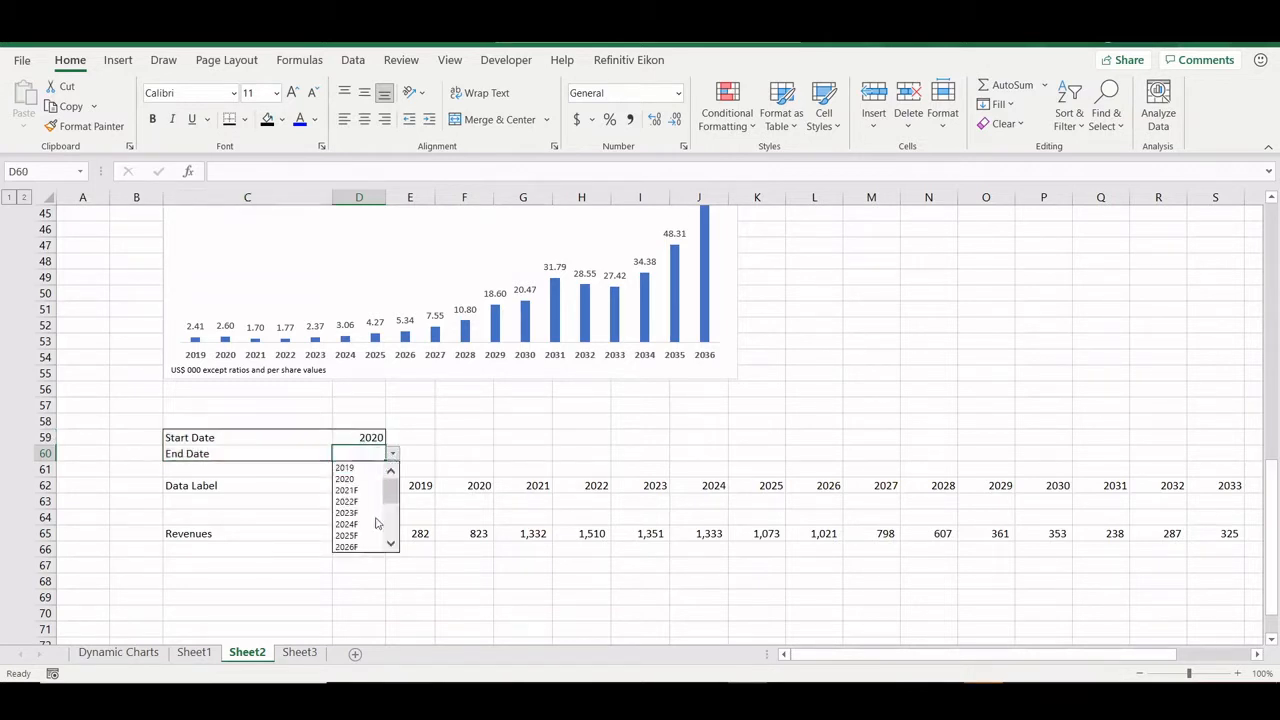
click(356, 536)
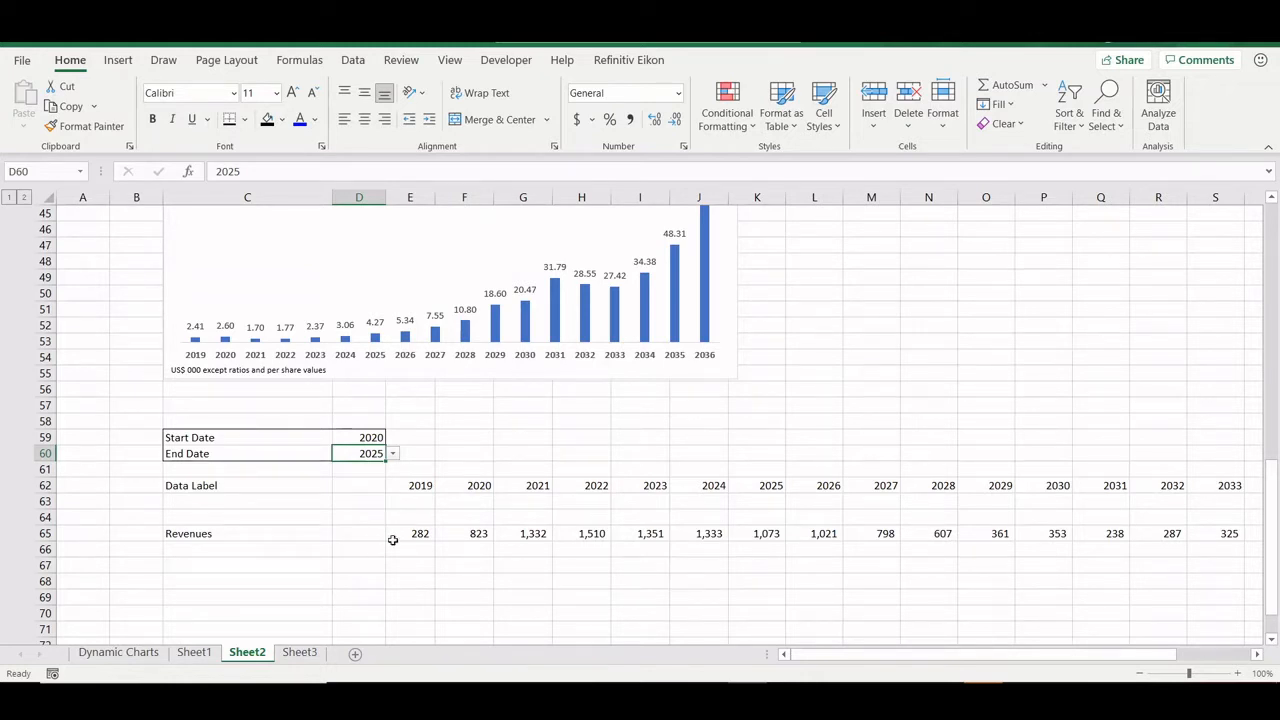
click(426, 486)
key(ctrl+shift+Down)
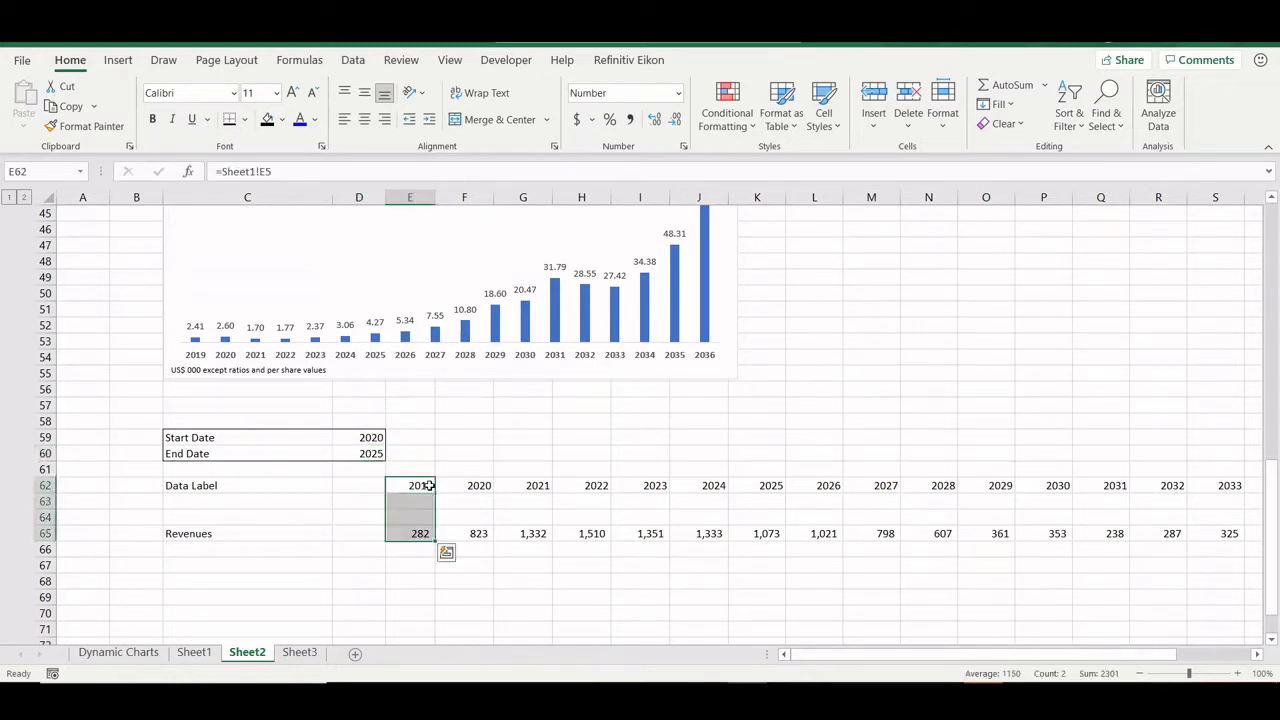
click(428, 485)
key(ctrl+shift+Right)
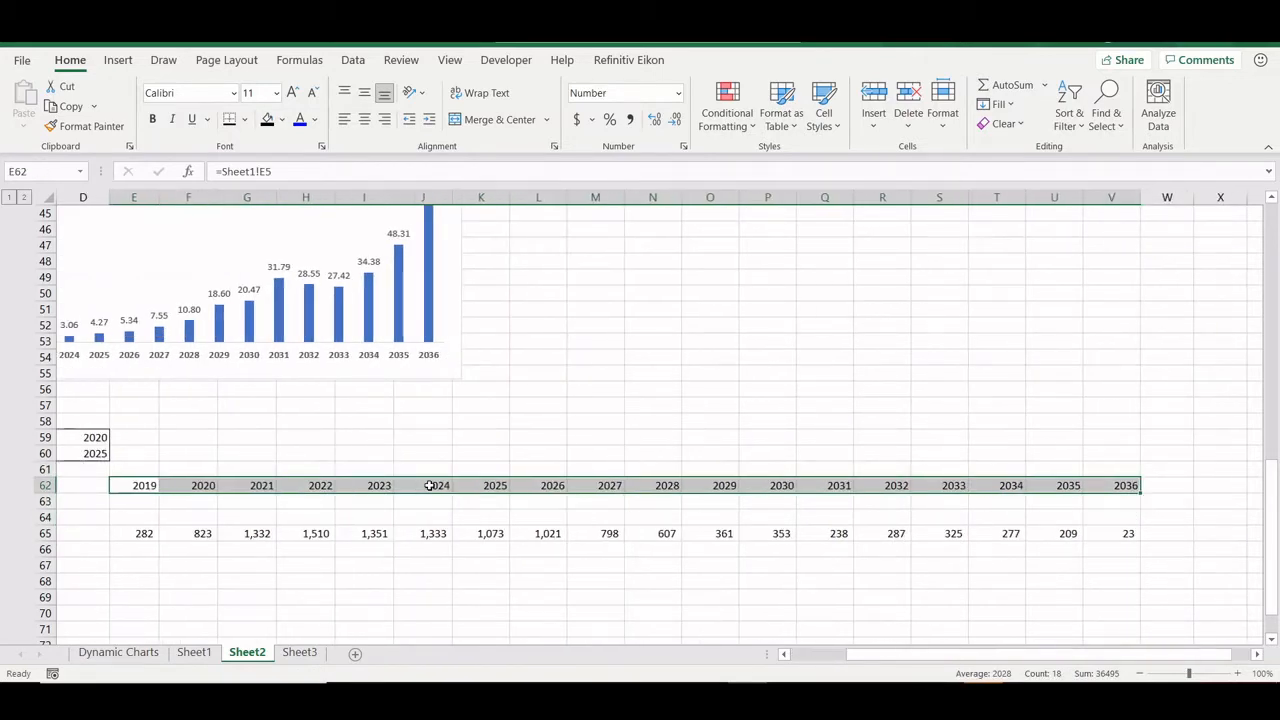
Step: Insert three blank rows at row 63, directly below the Data Label row
key(ctrl+Left)
key(Left)
key(Down)
key(Right)
key(Right)
key(Right)
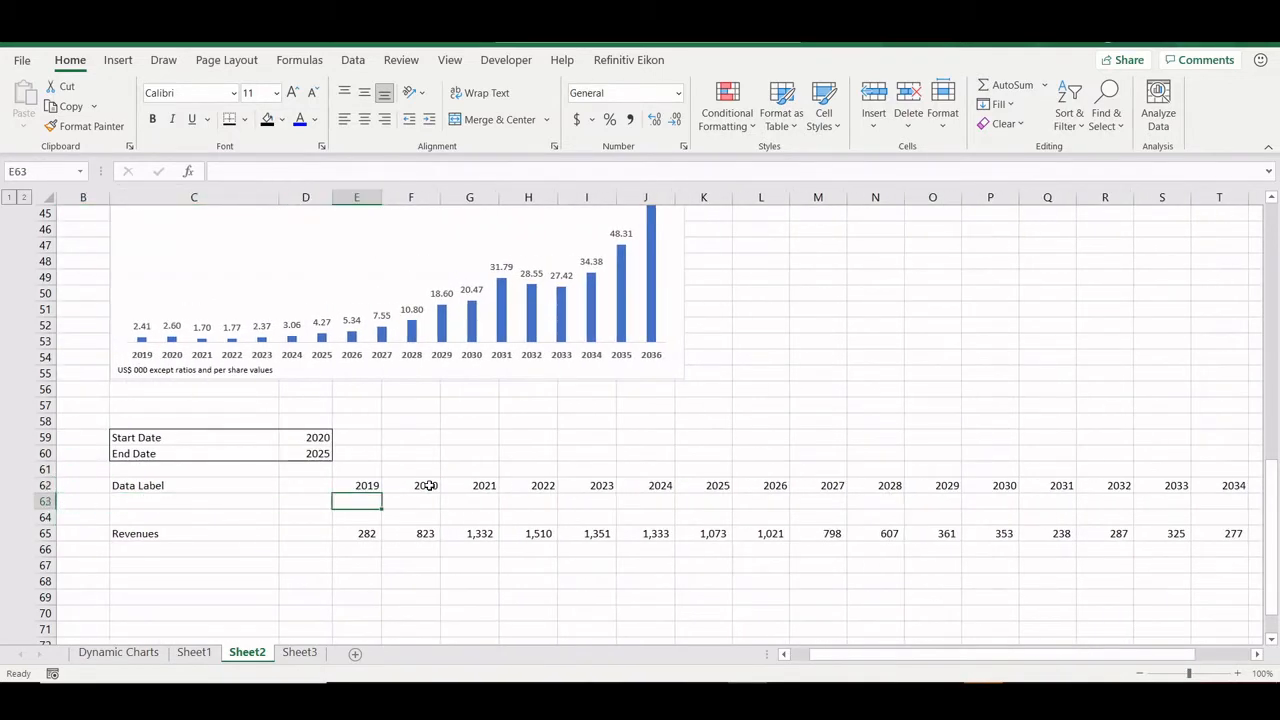
key(shift+space)
key(ctrl+plus)
key(ctrl+plus)
key(ctrl+plus)
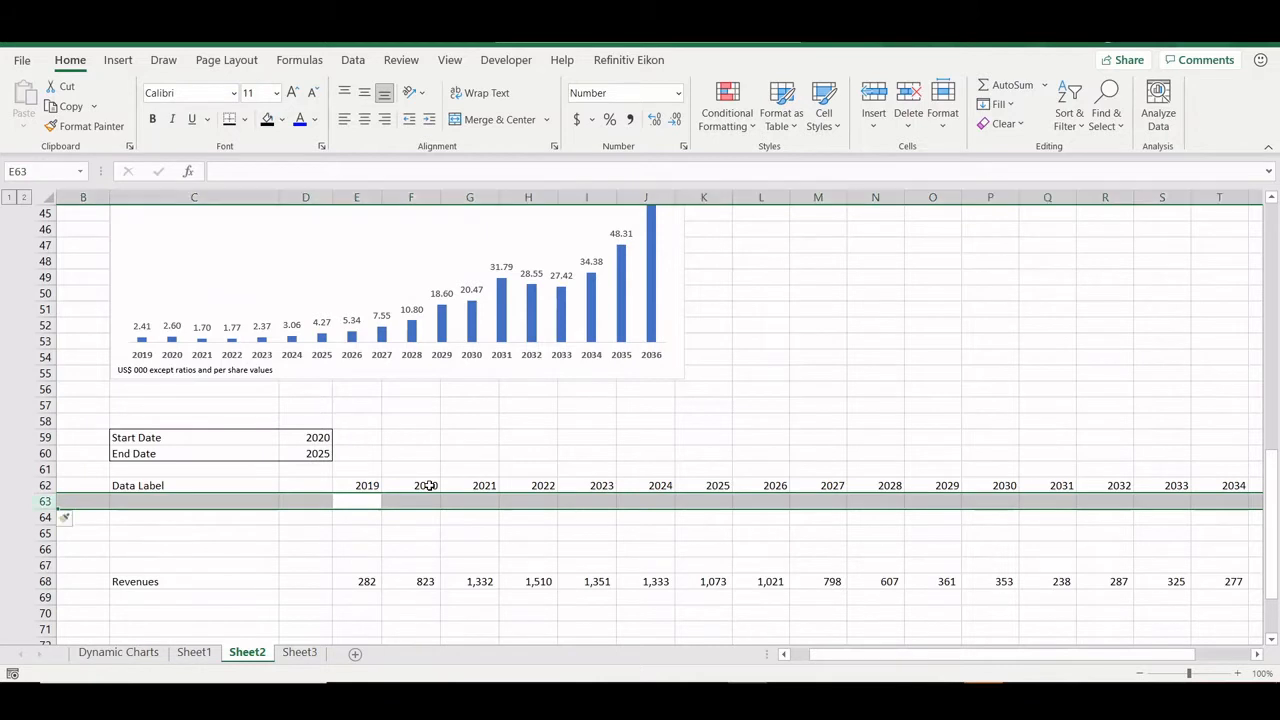
Step: Enter the label Flag in C63 and fill it down through C65
key(Down)
key(Up)
key(Left)
key(Left)
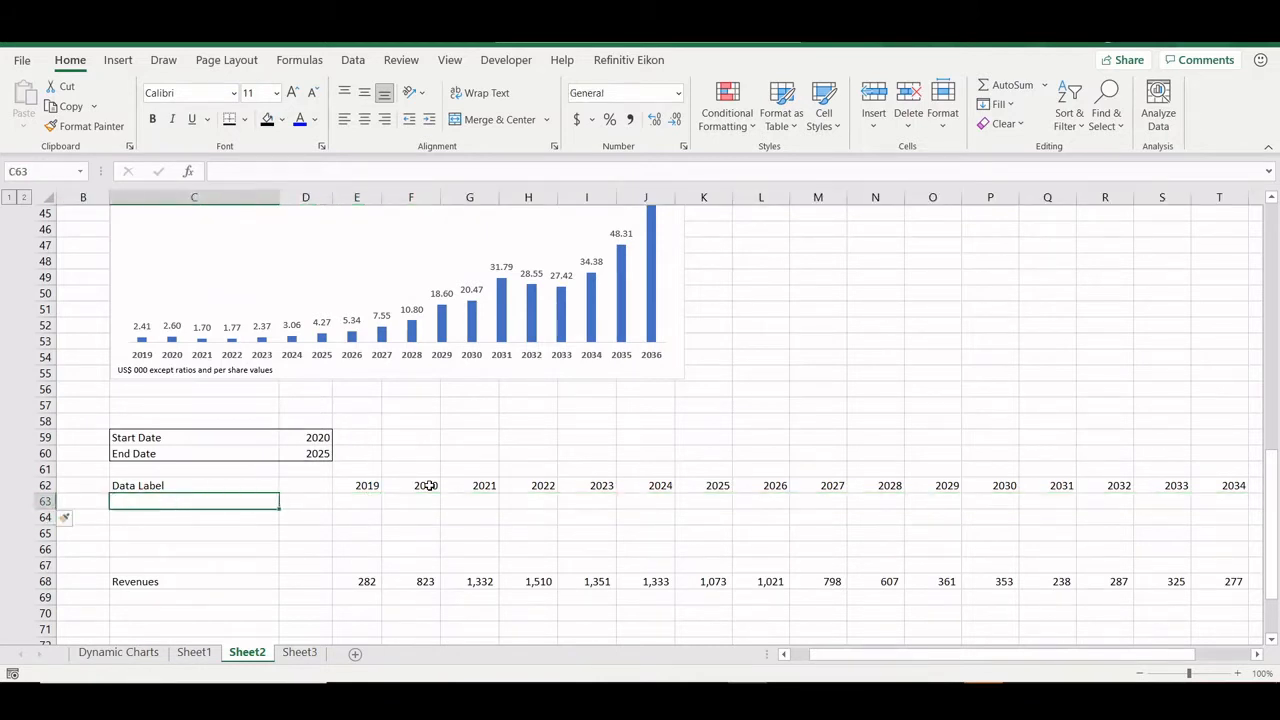
text(Fla)
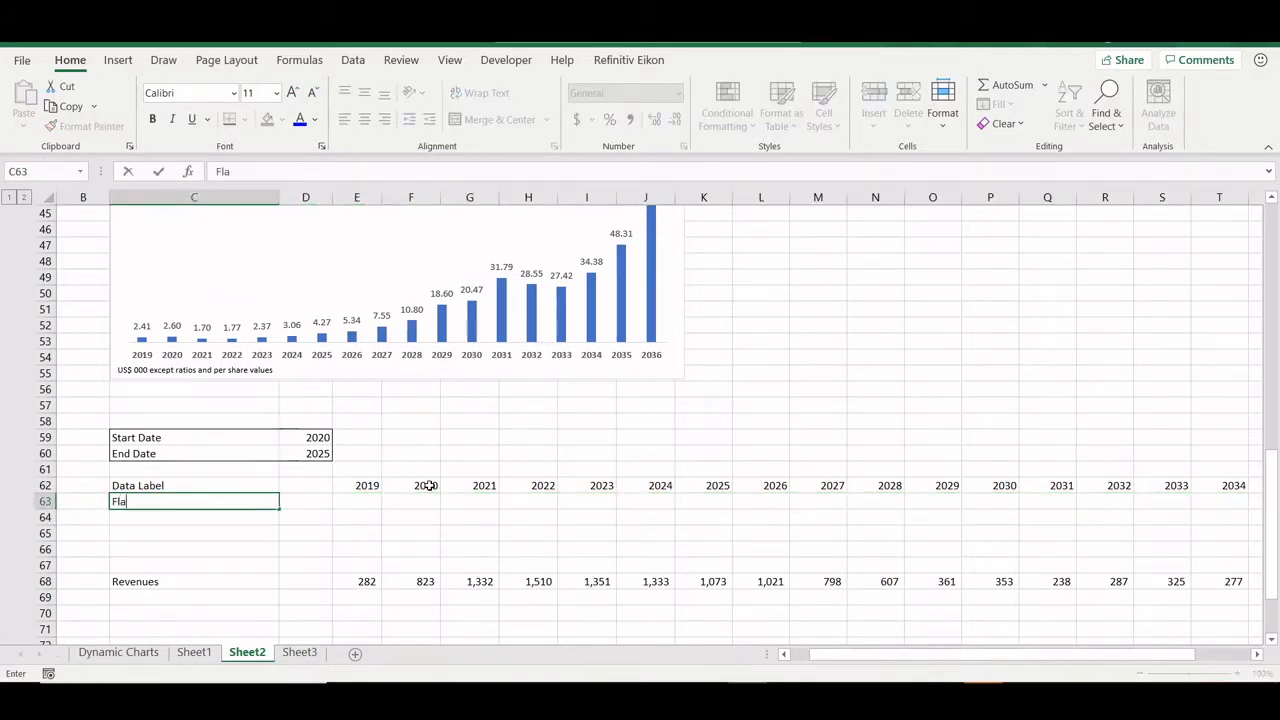
text(g)
key(Return)
key(Up)
key(shift+Down)
key(shift+Down)
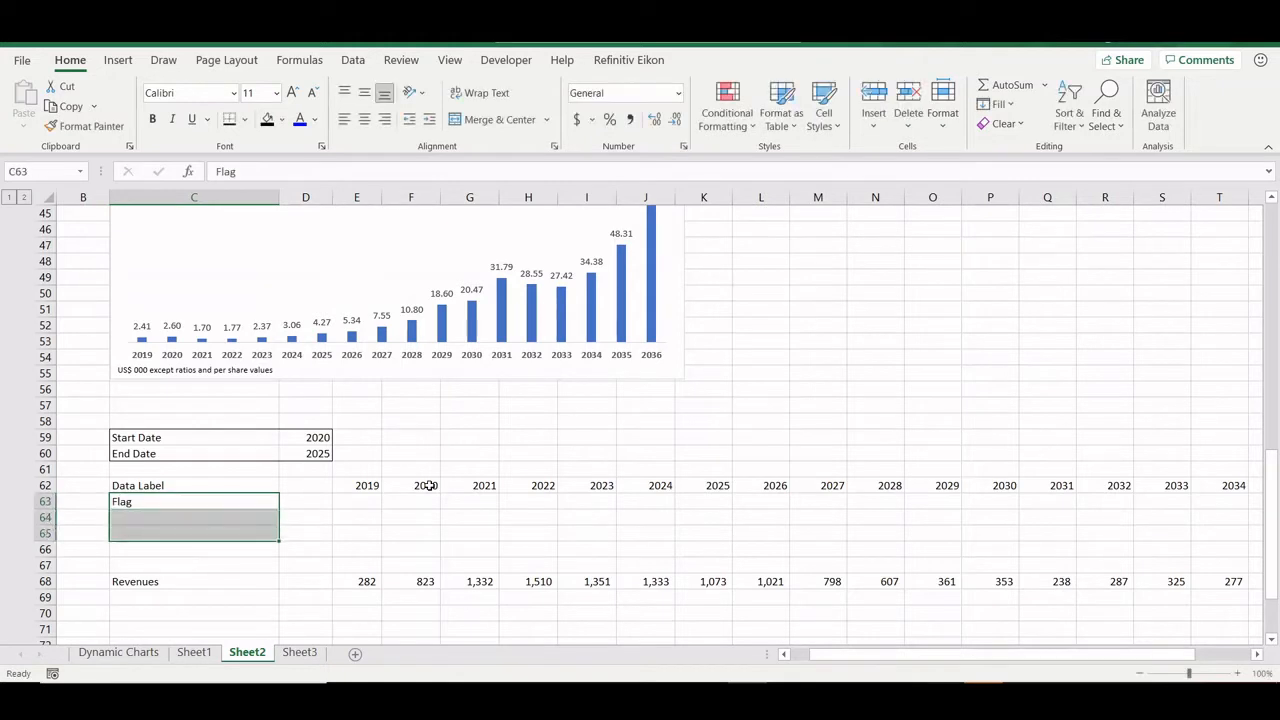
key(ctrl+d)
Step: Enter =Sheet1!E5>=Sheet2!$D$59 in E63 to test whether the year is on or after the Start Date
key(Up)
key(Right)
key(Right)
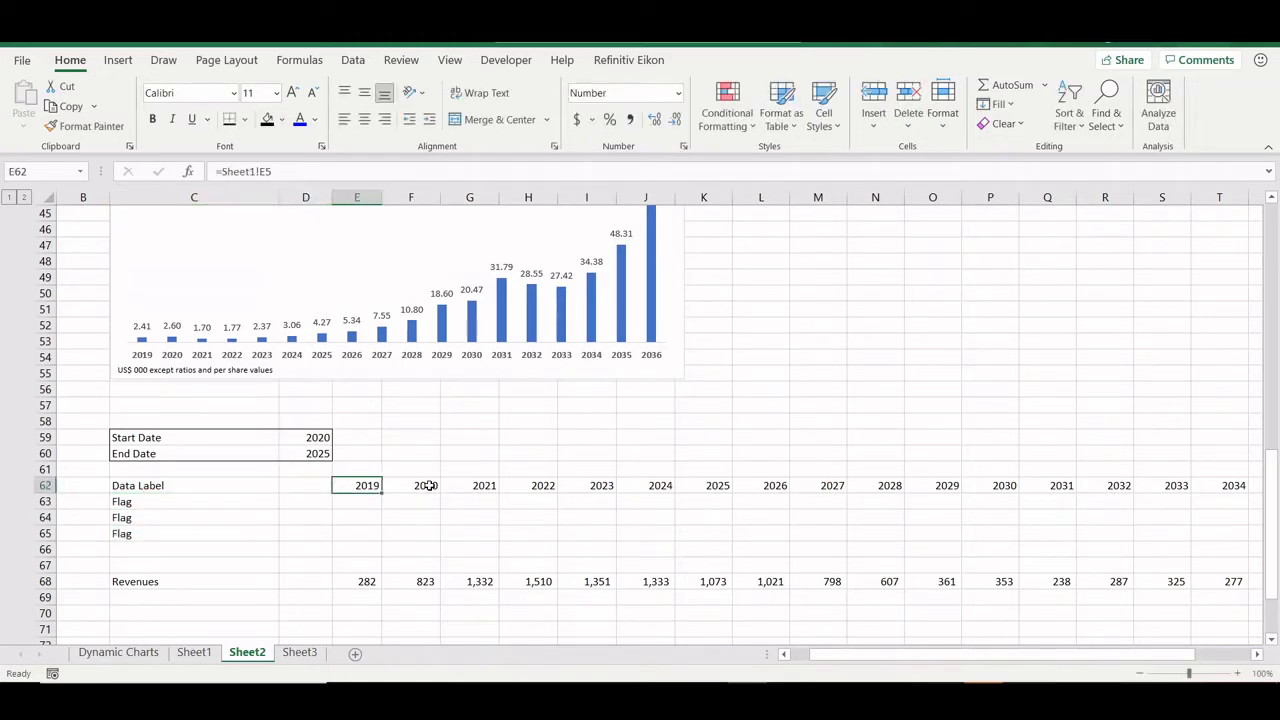
key(Down)
key(Up)
text(=)
key(ctrl+Page_Up)
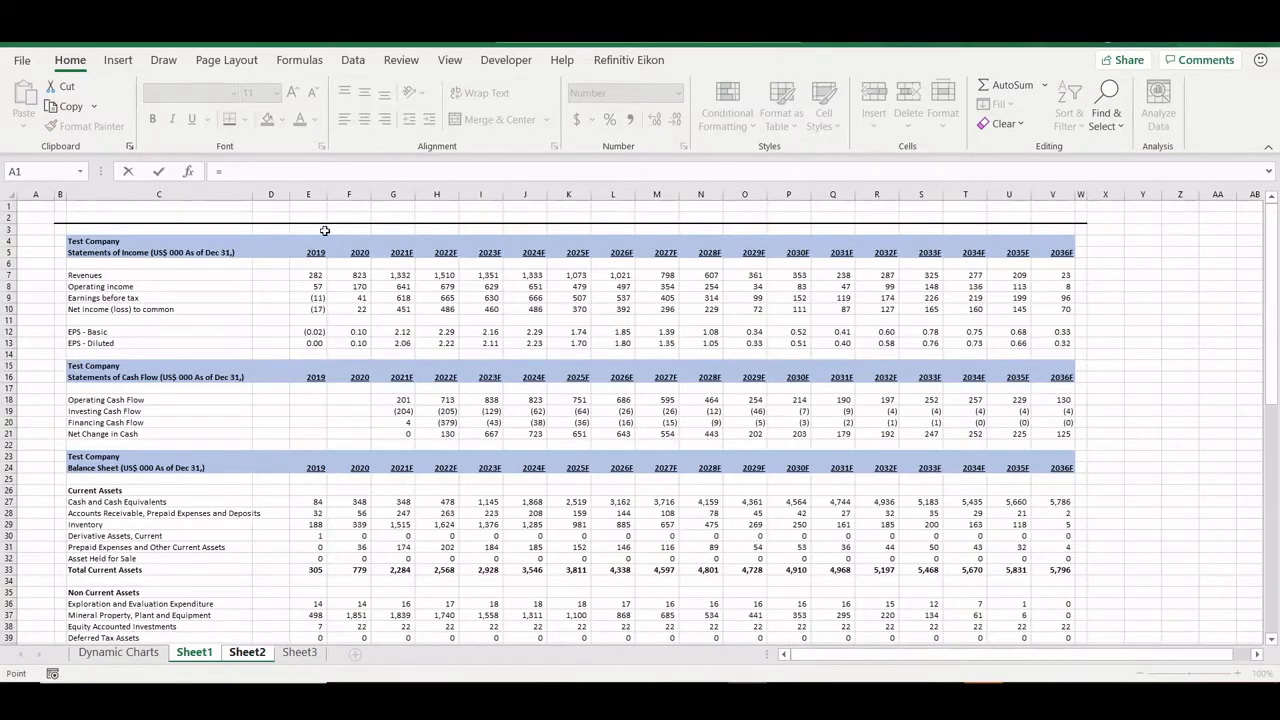
click(306, 260)
click(308, 252)
text(<)
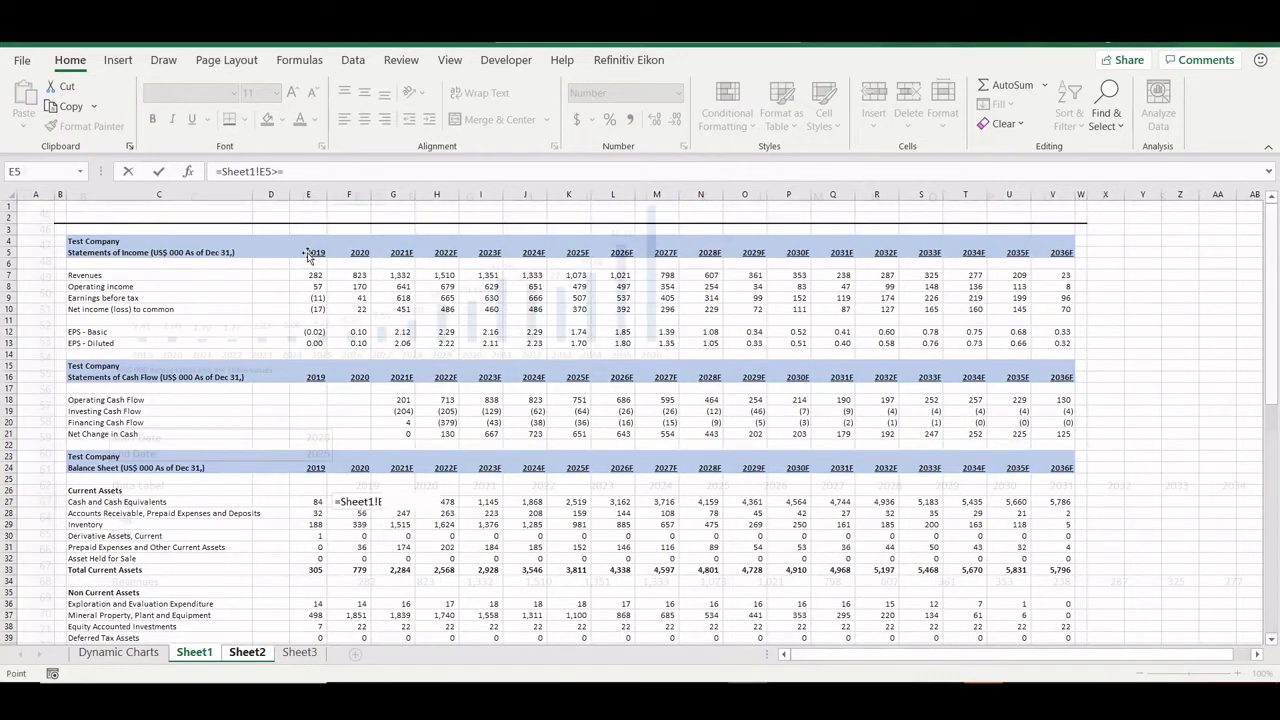
click(247, 652)
click(315, 437)
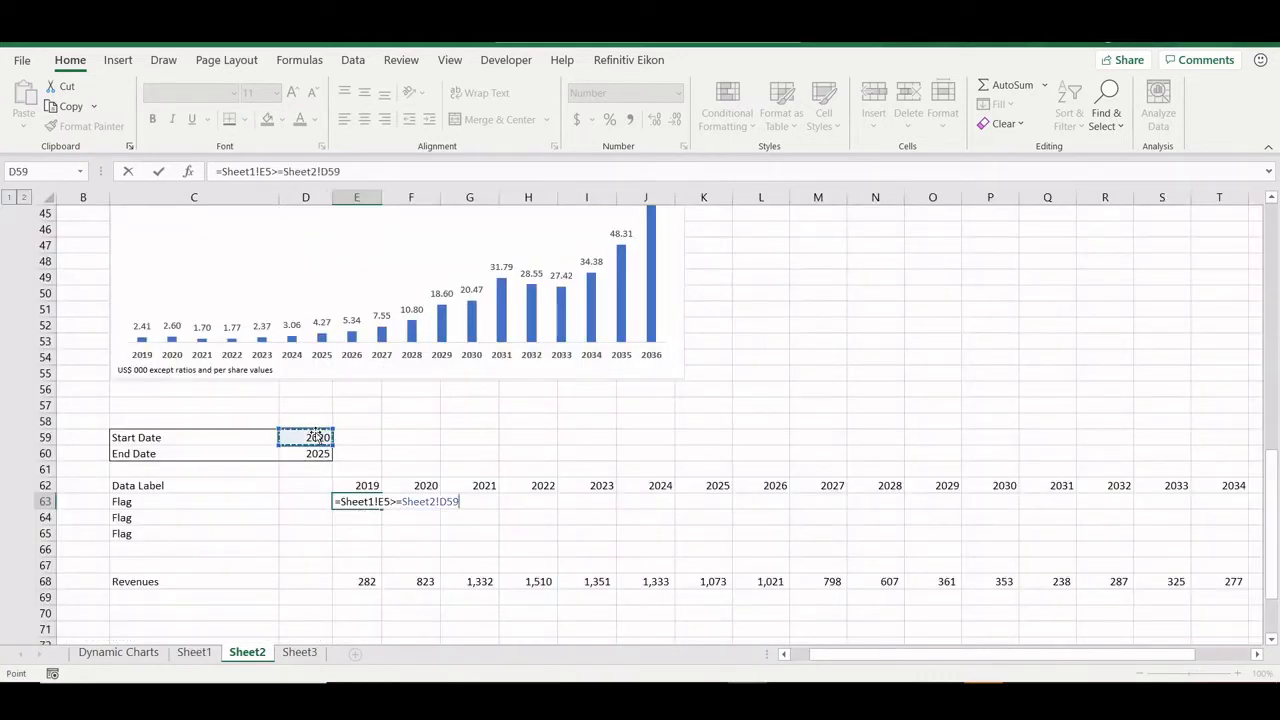
key(F4)
key(Return)
key(Up)
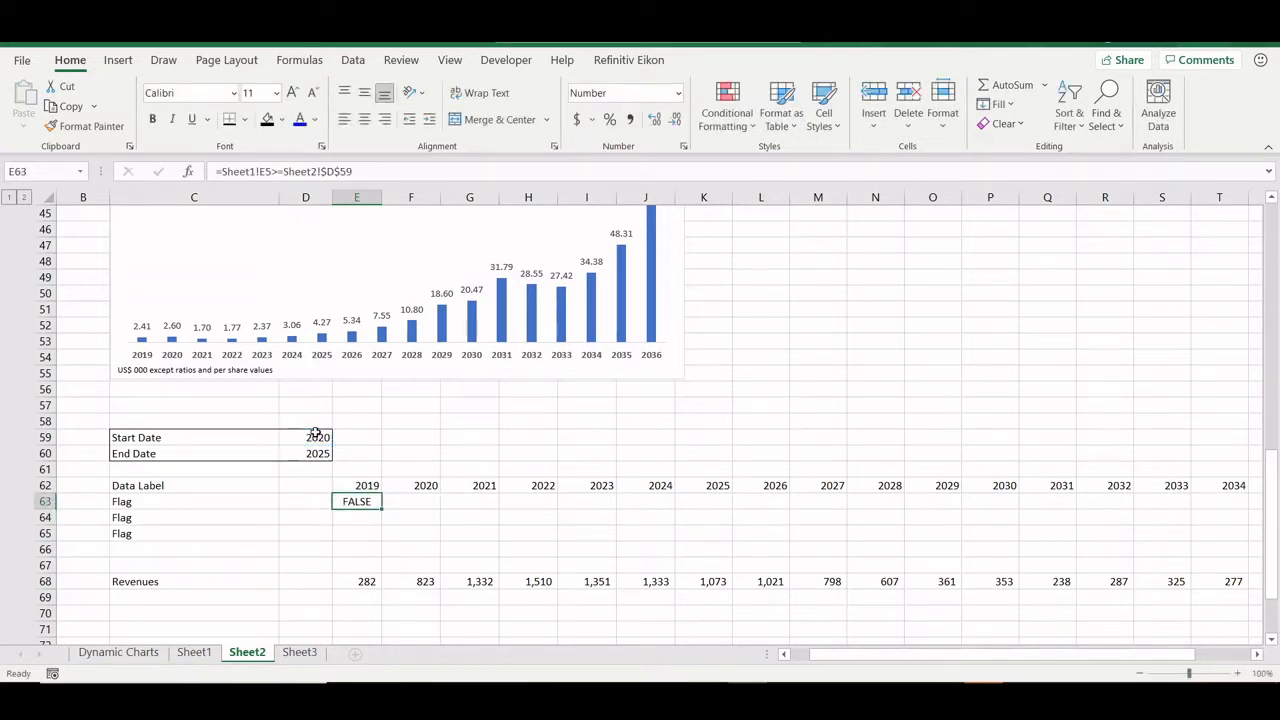
Step: Reuse the E63 formula in E64, changed to =Sheet1!E5<=Sheet2!$D$60 to test the year against the End Date
click(371, 171)
key(Return)
key(ctrl+apostrophe)
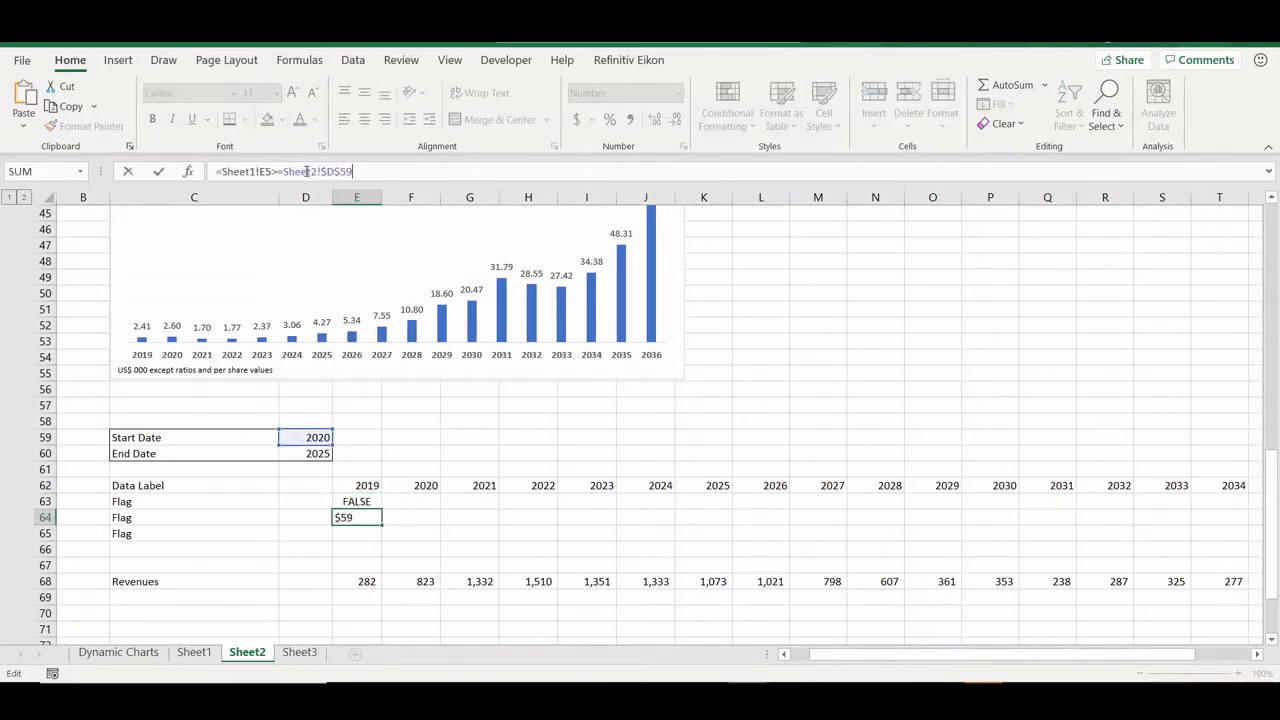
drag(322, 444, 322, 457)
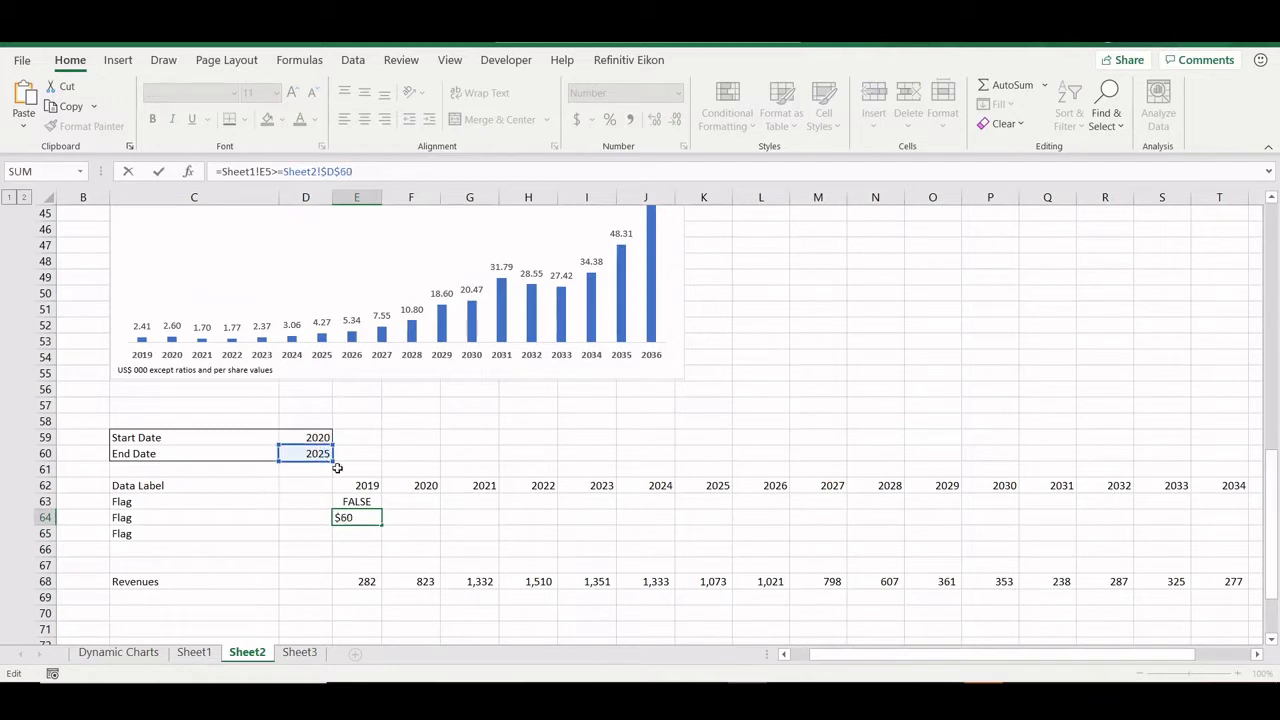
click(276, 172)
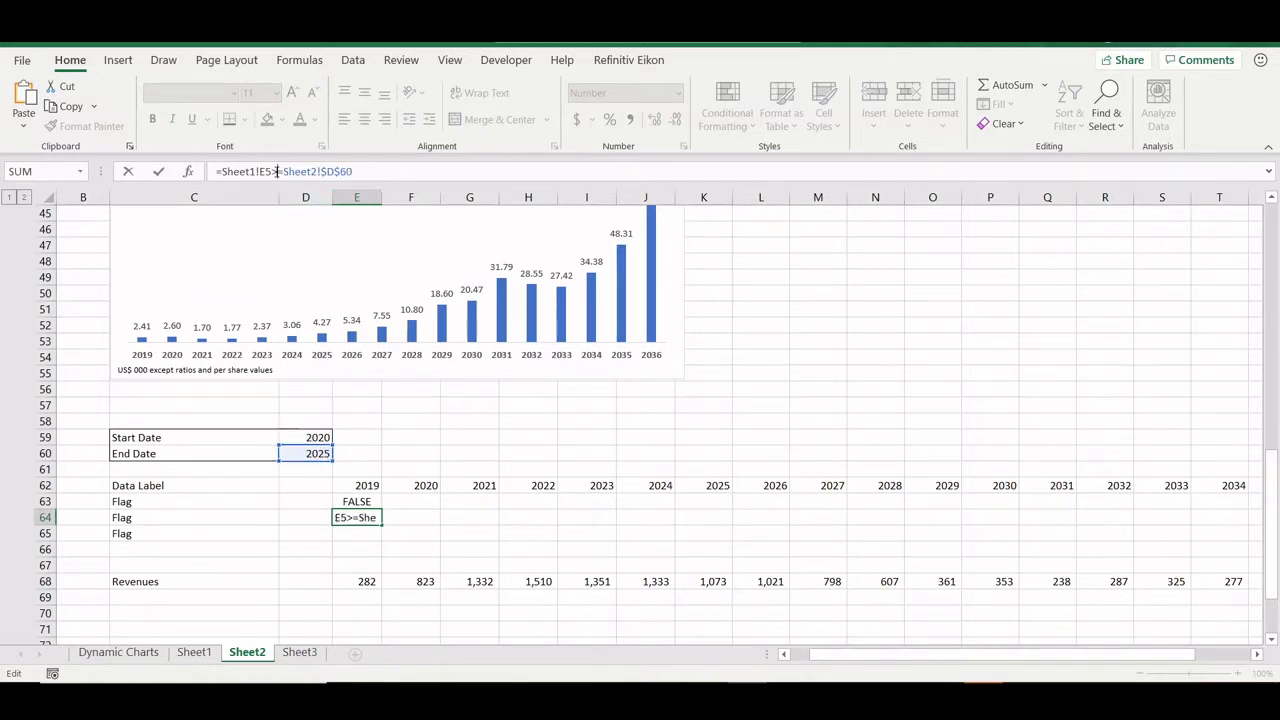
key(BackSpace)
text(<)
key(Return)
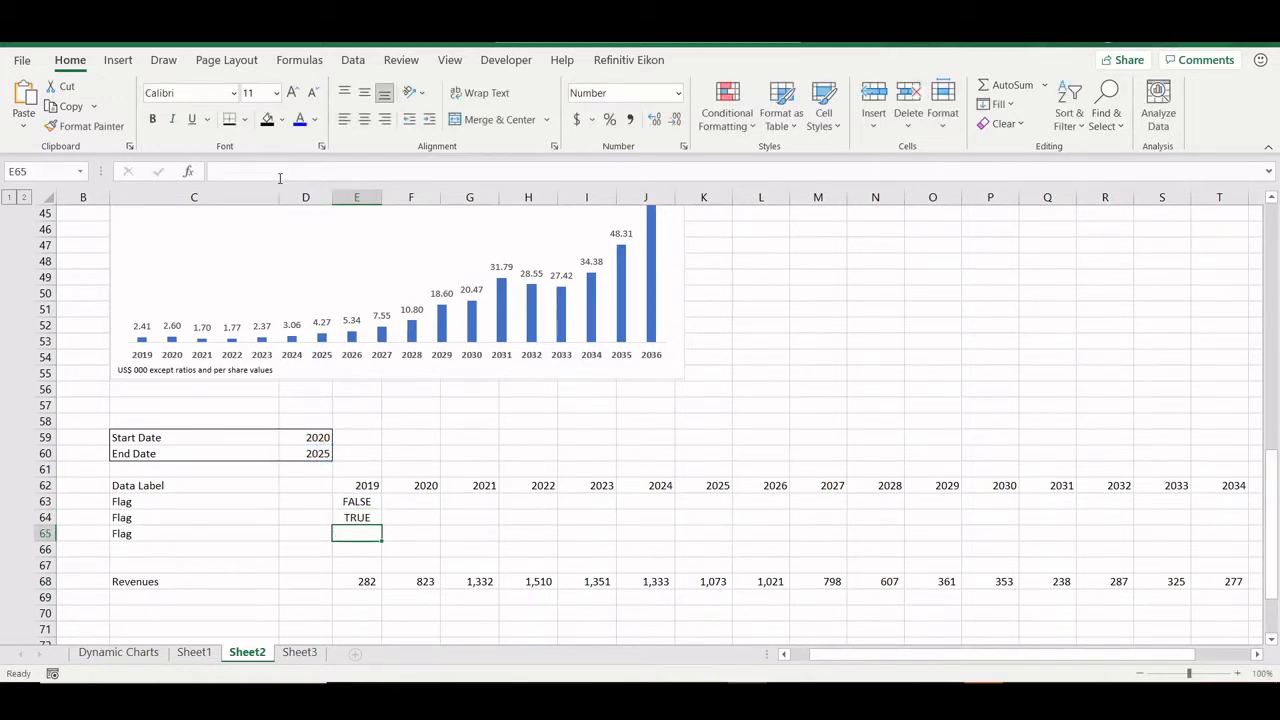
key(Up)
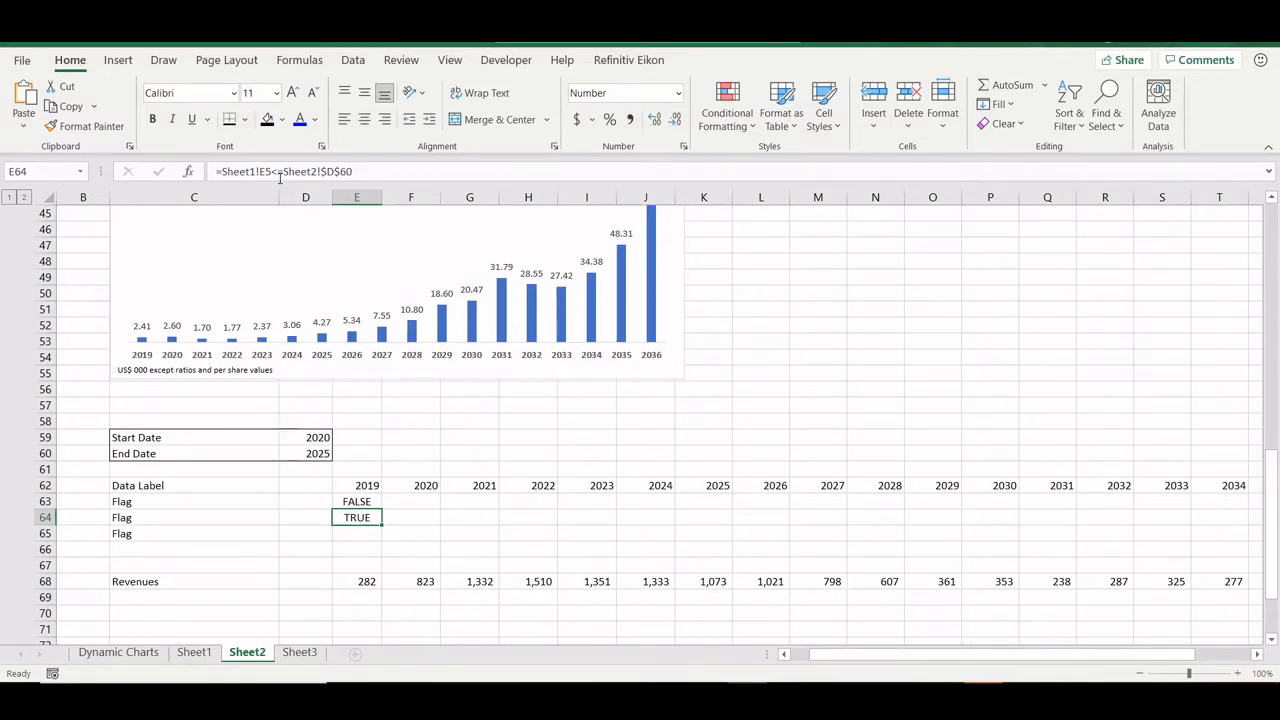
key(Up)
key(Up)
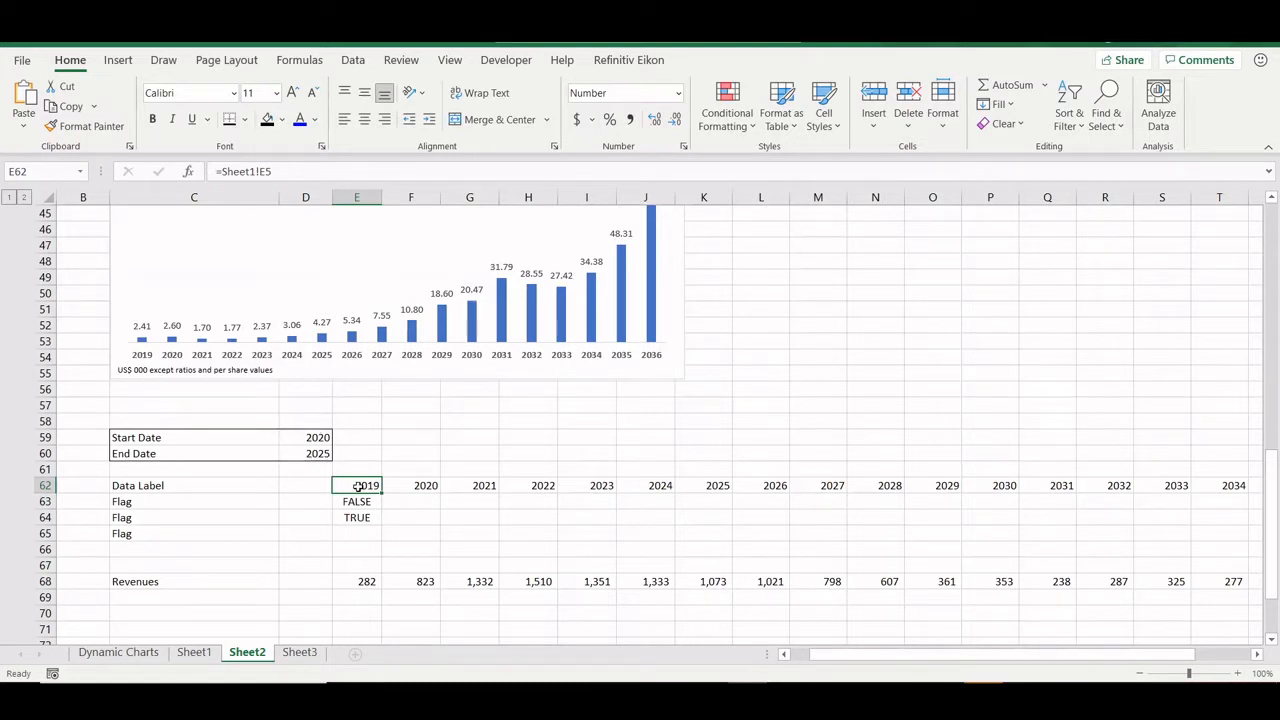
Step: Enter =E63*E64 in E65 to combine the two date tests into one flag
click(357, 532)
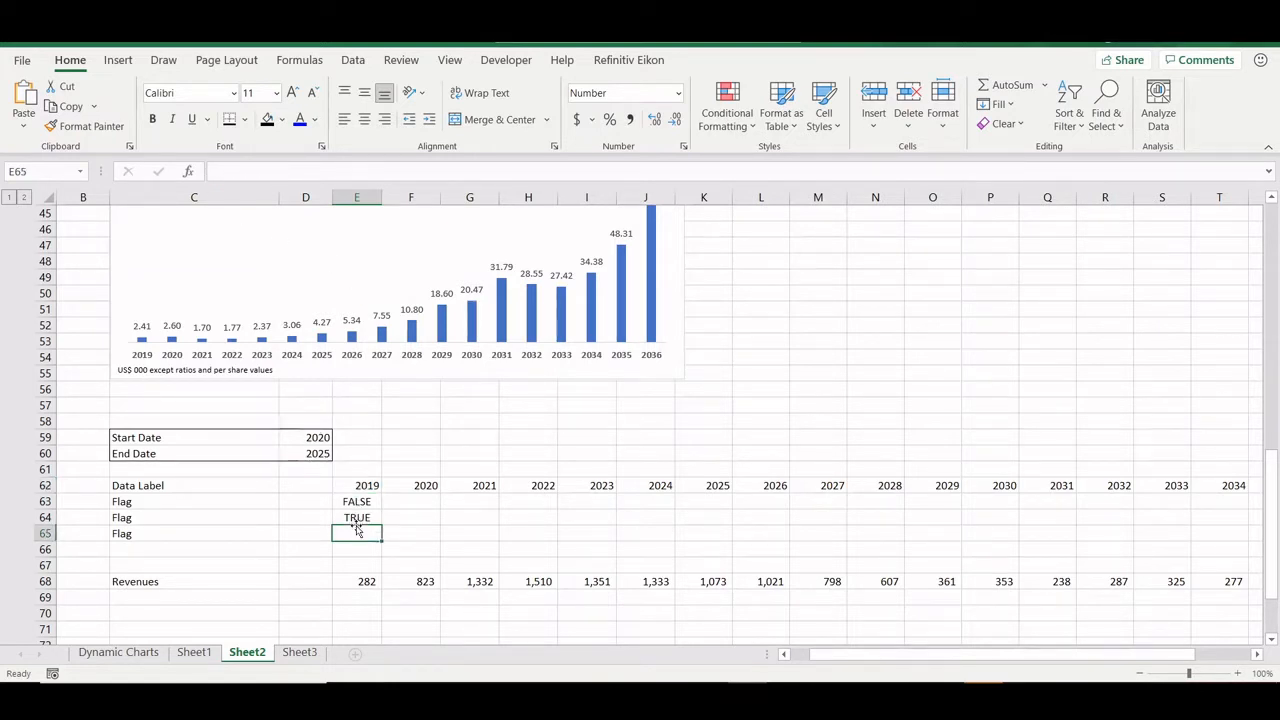
text(=)
key(Up)
key(Up)
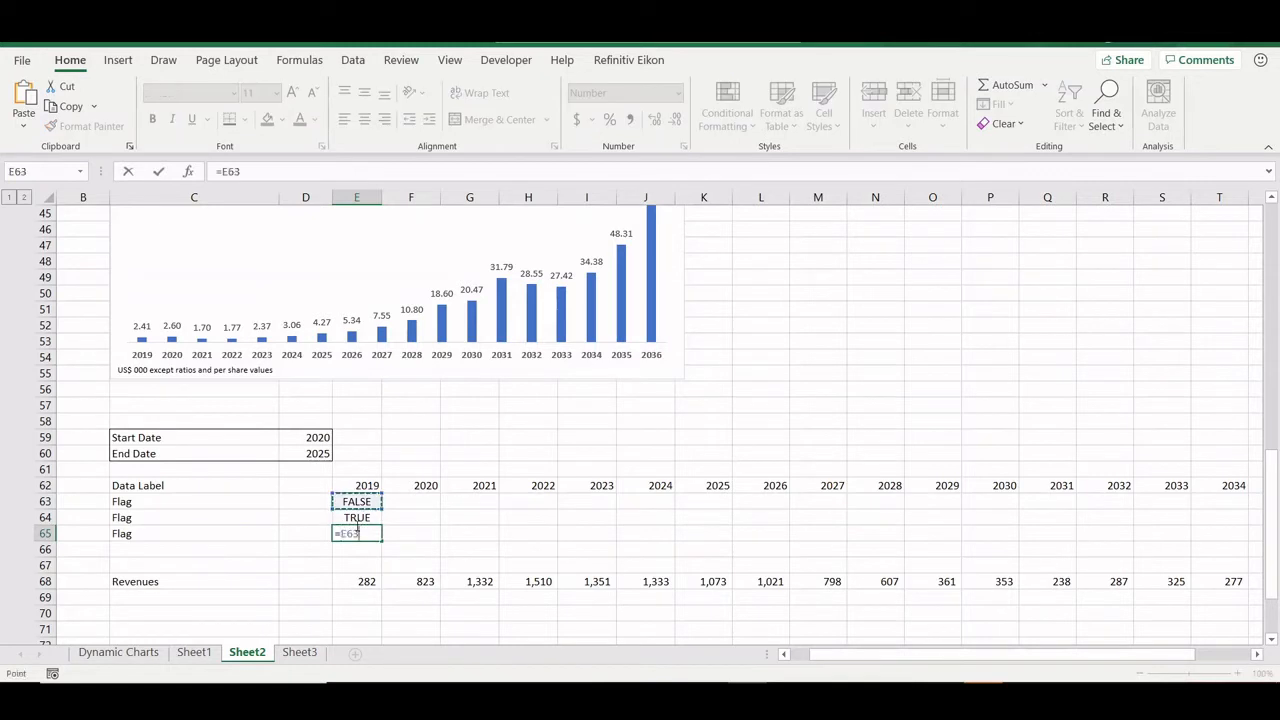
text(*)
key(Up)
key(Return)
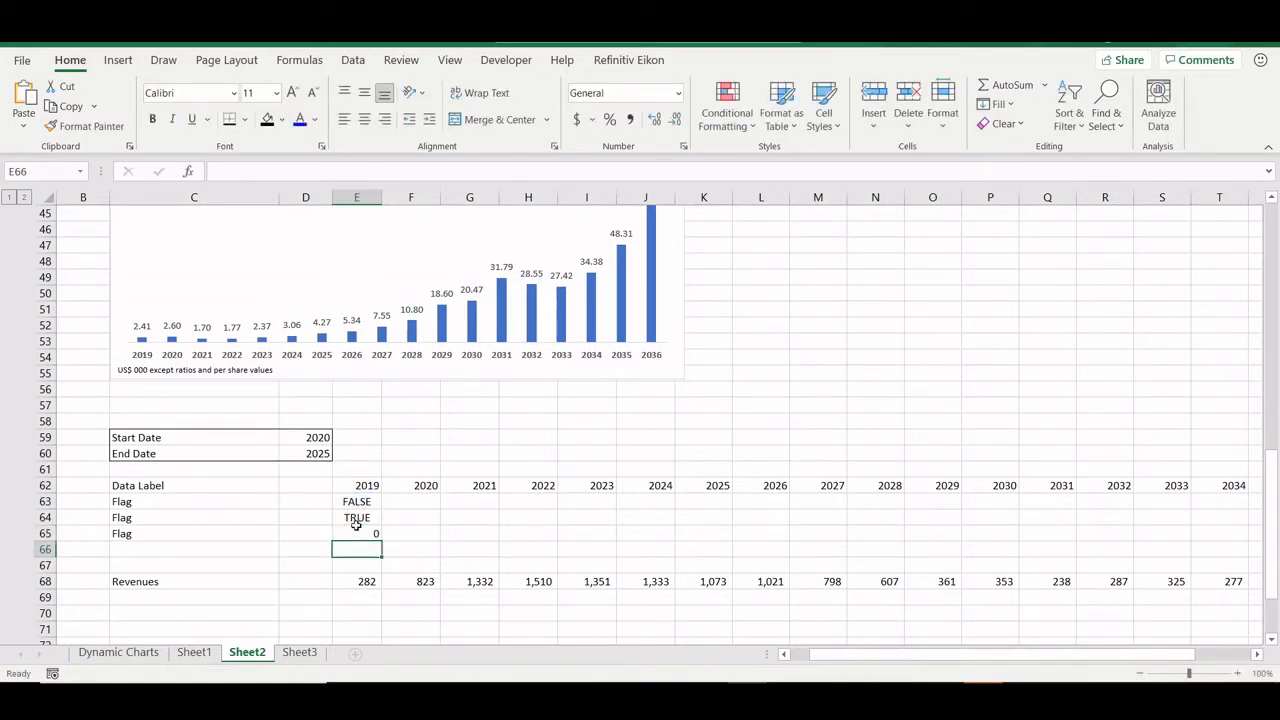
click(357, 530)
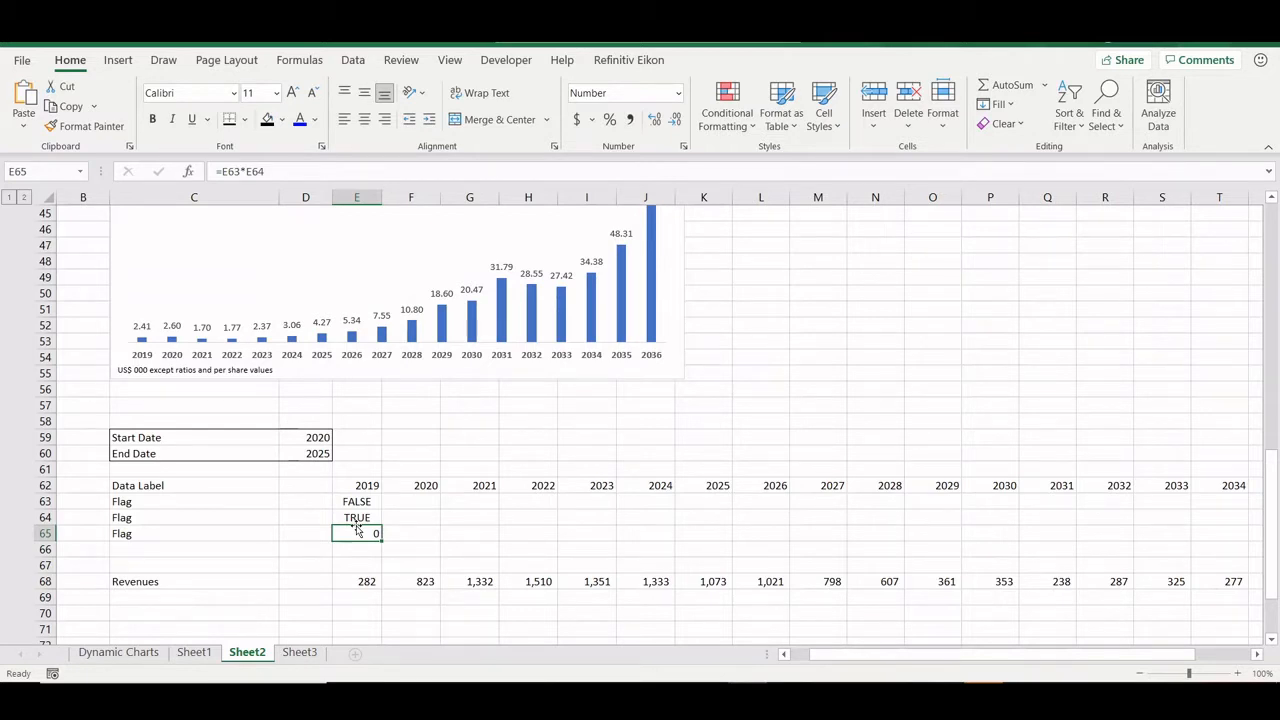
Step: Apply the custom number format "TRUE";;"FALSE" to E65 and centre the cell
key(ctrl+1)
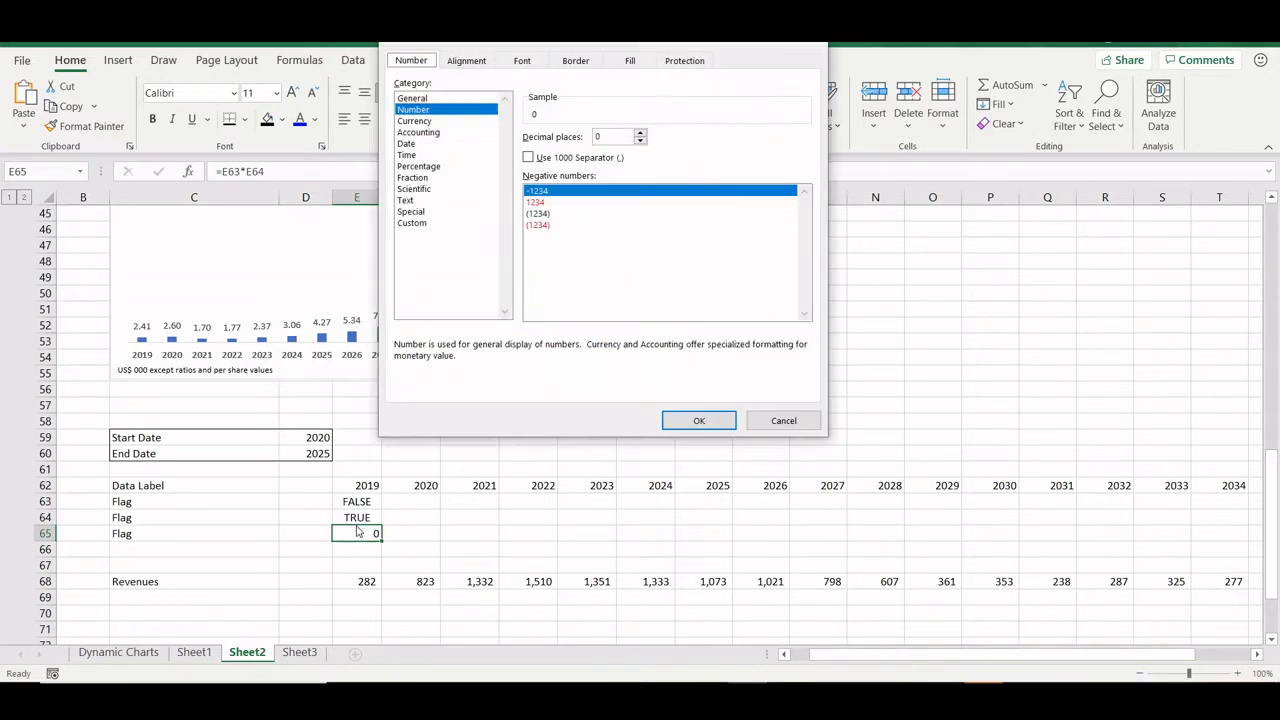
click(418, 222)
click(558, 177)
click(554, 151)
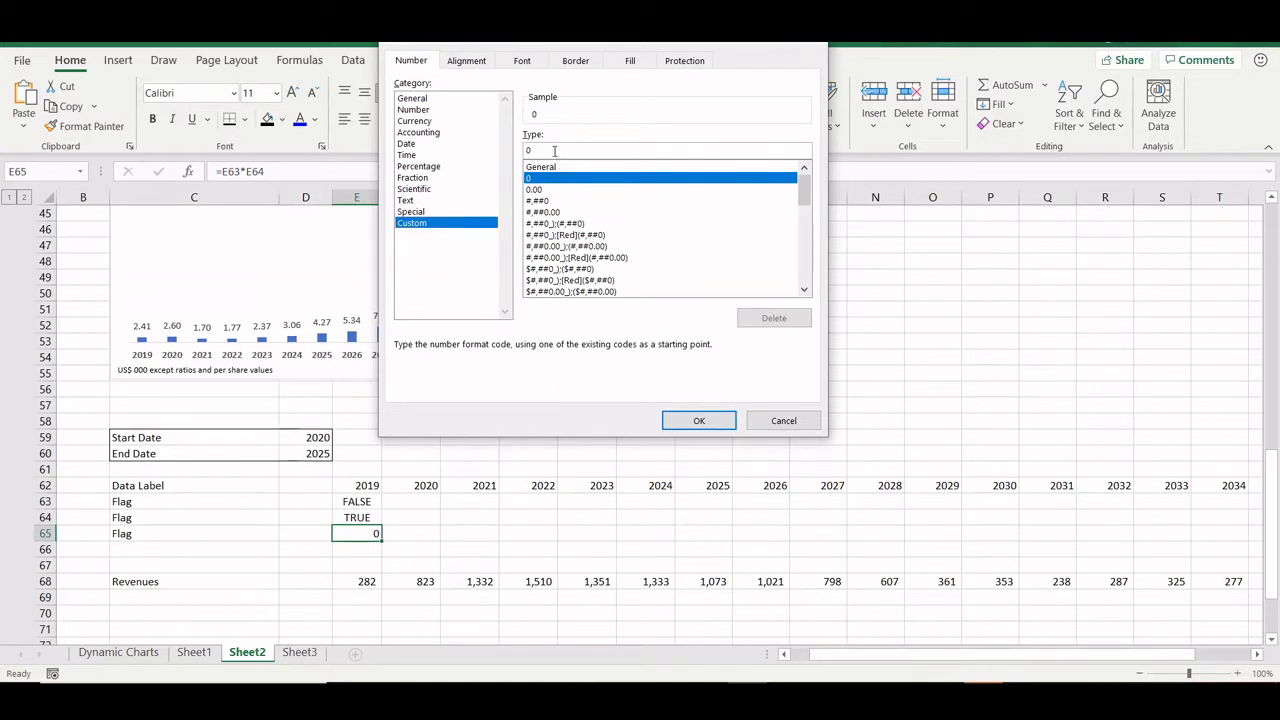
key(BackSpace)
text("TRU)
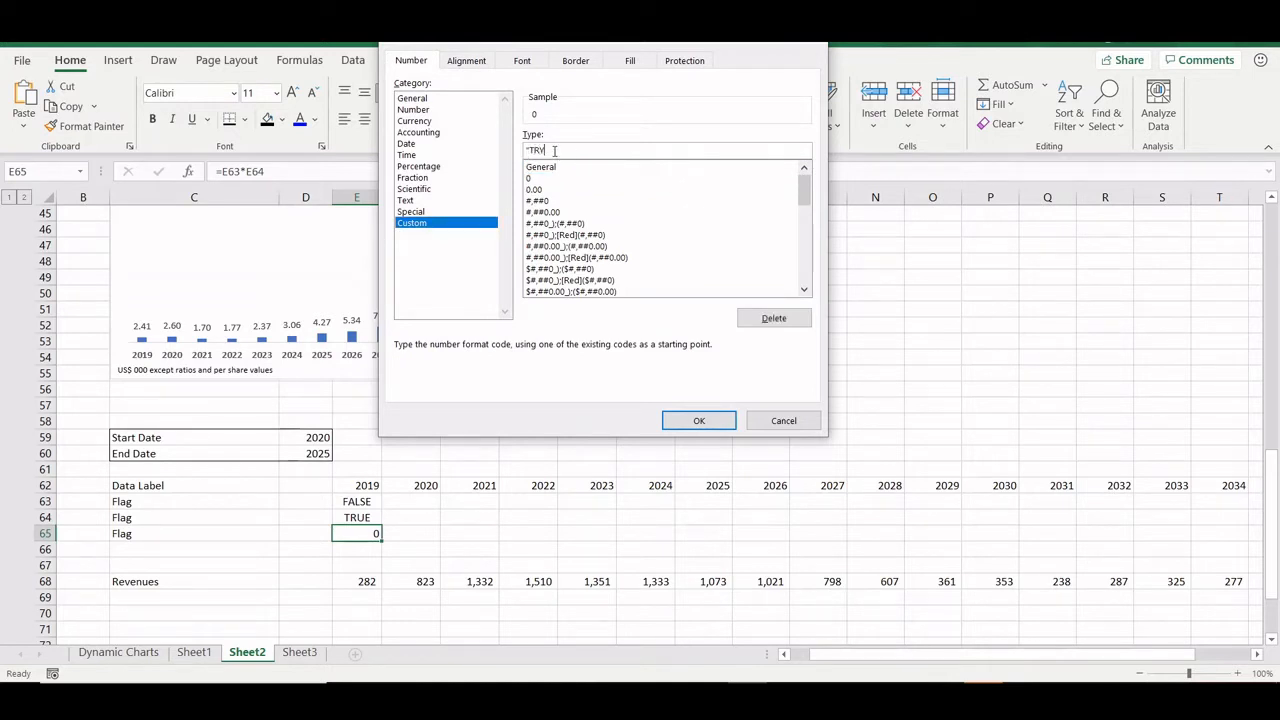
text(E")
text(;;"FALSE")
key(Return)
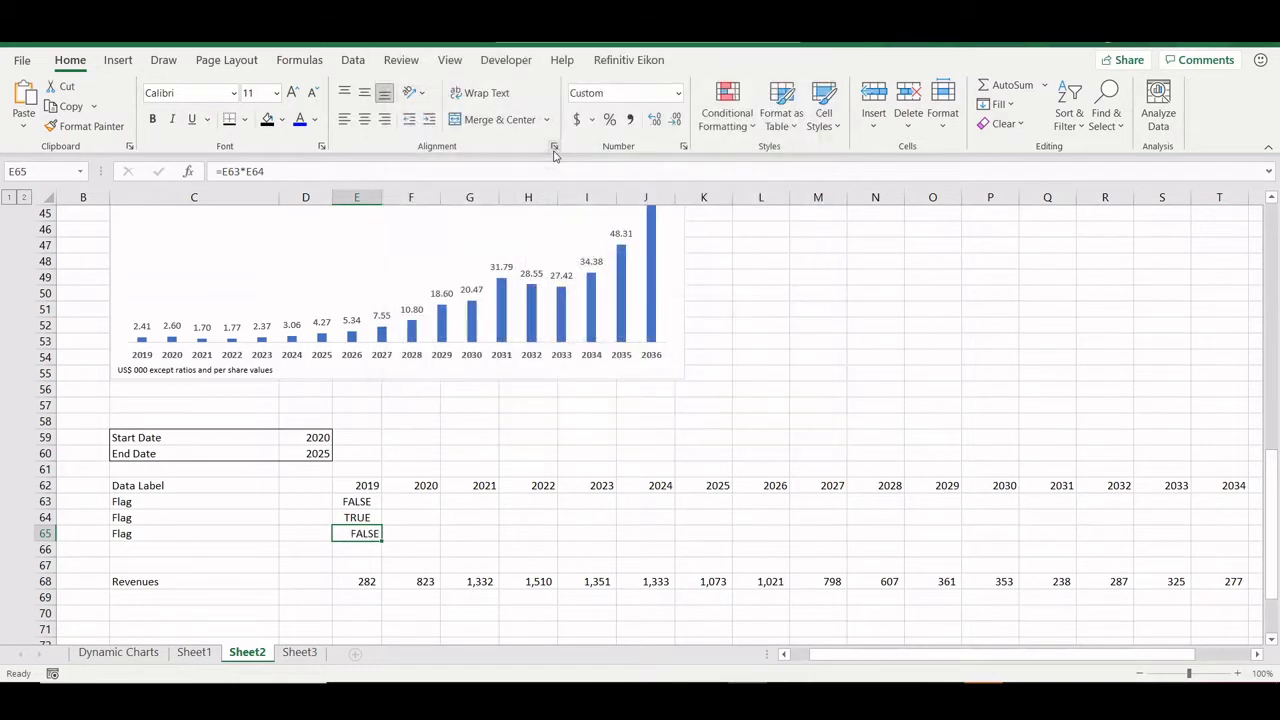
click(365, 120)
Step: Fill the three flag formulas from E63:E65 across to column V under the 2036 year
key(Up)
key(Up)
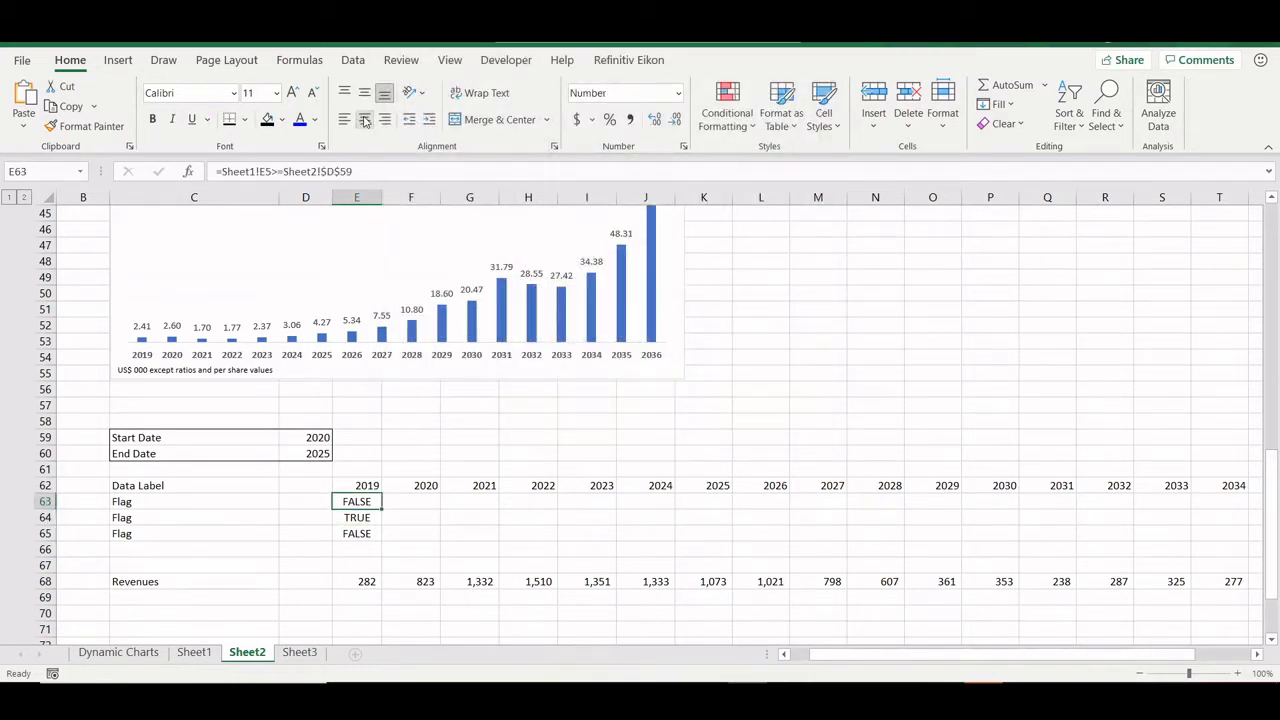
key(Up)
key(ctrl+Right)
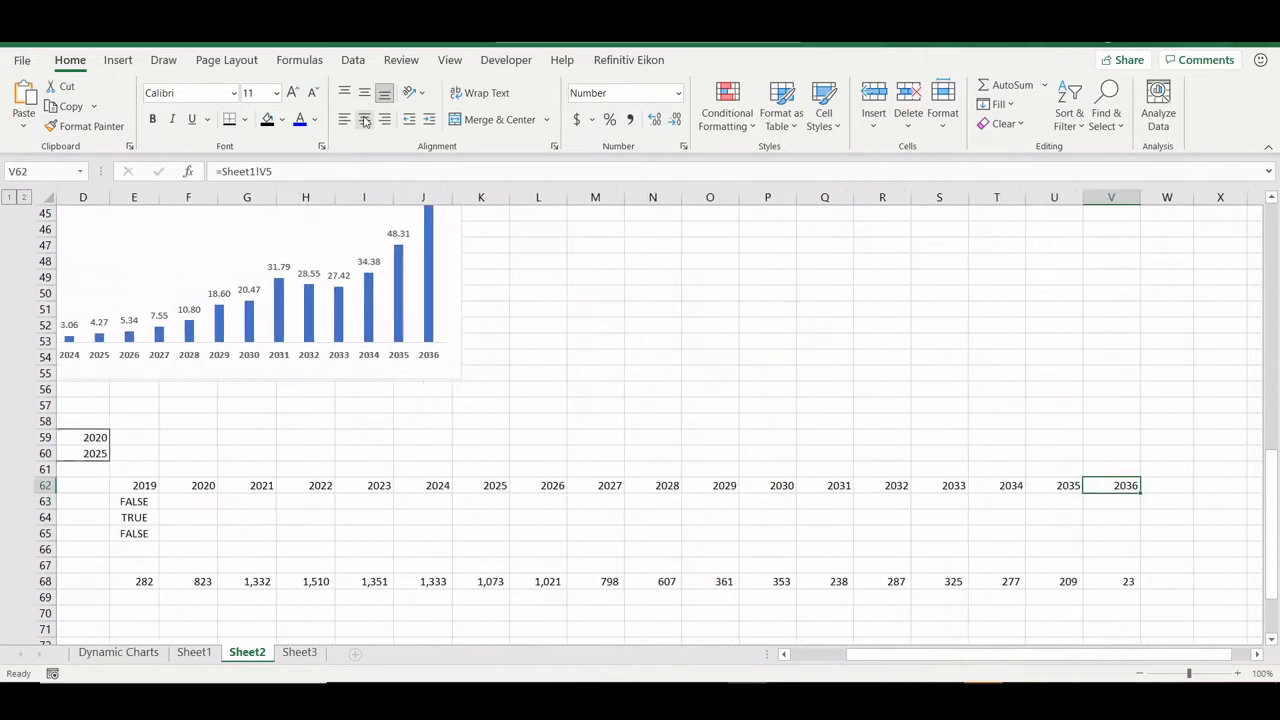
key(Down)
key(shift+Down)
key(shift+Down)
key(ctrl+shift+Left)
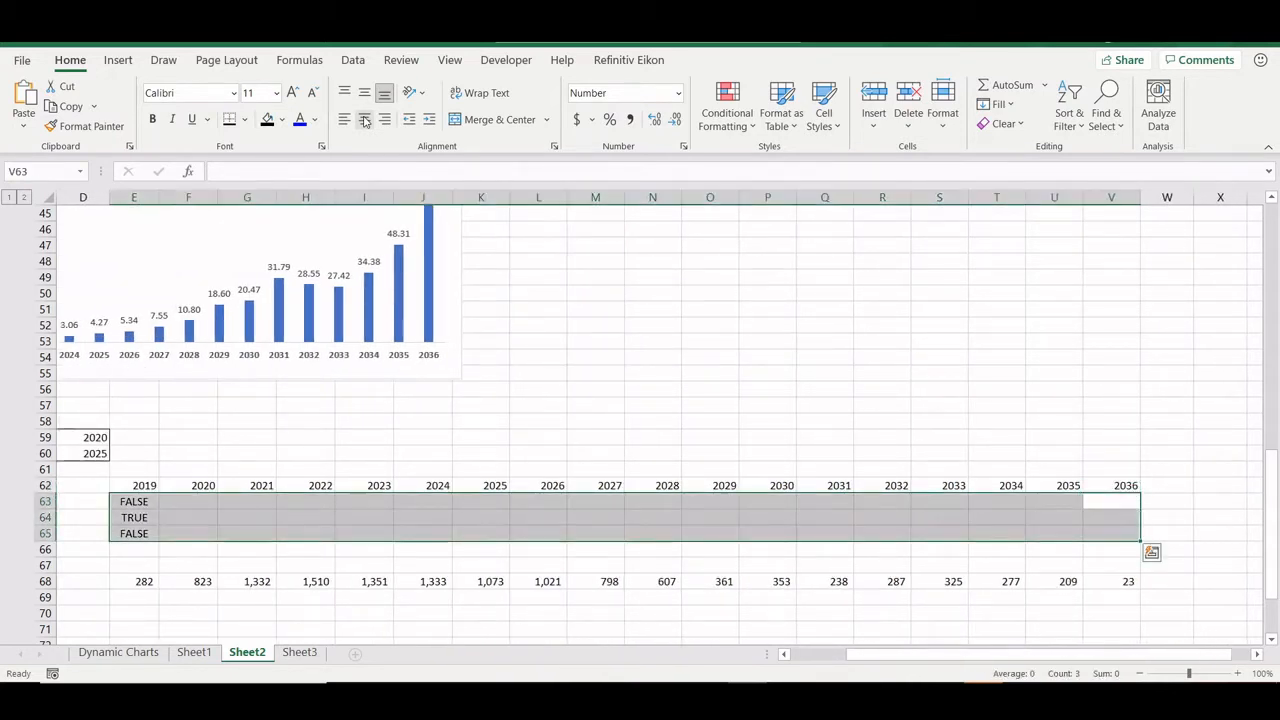
key(ctrl+r)
key(Left)
key(Left)
key(Left)
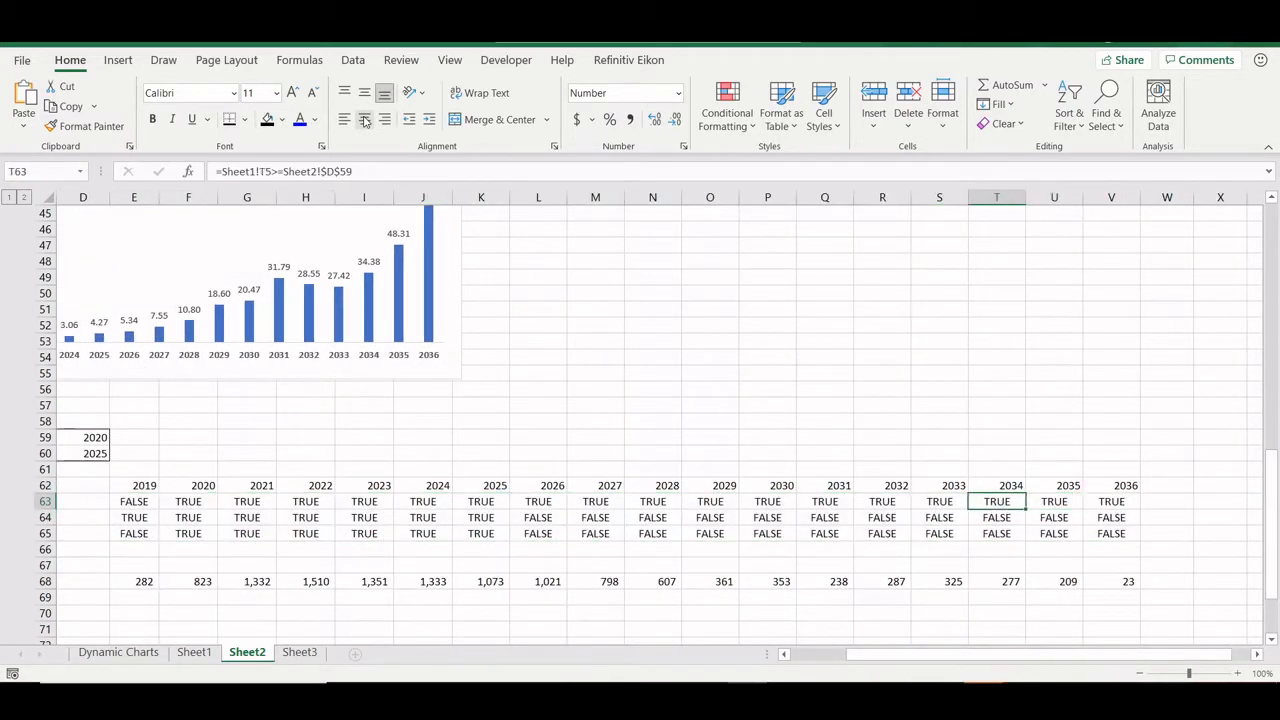
scroll(200, 440, left, 3)
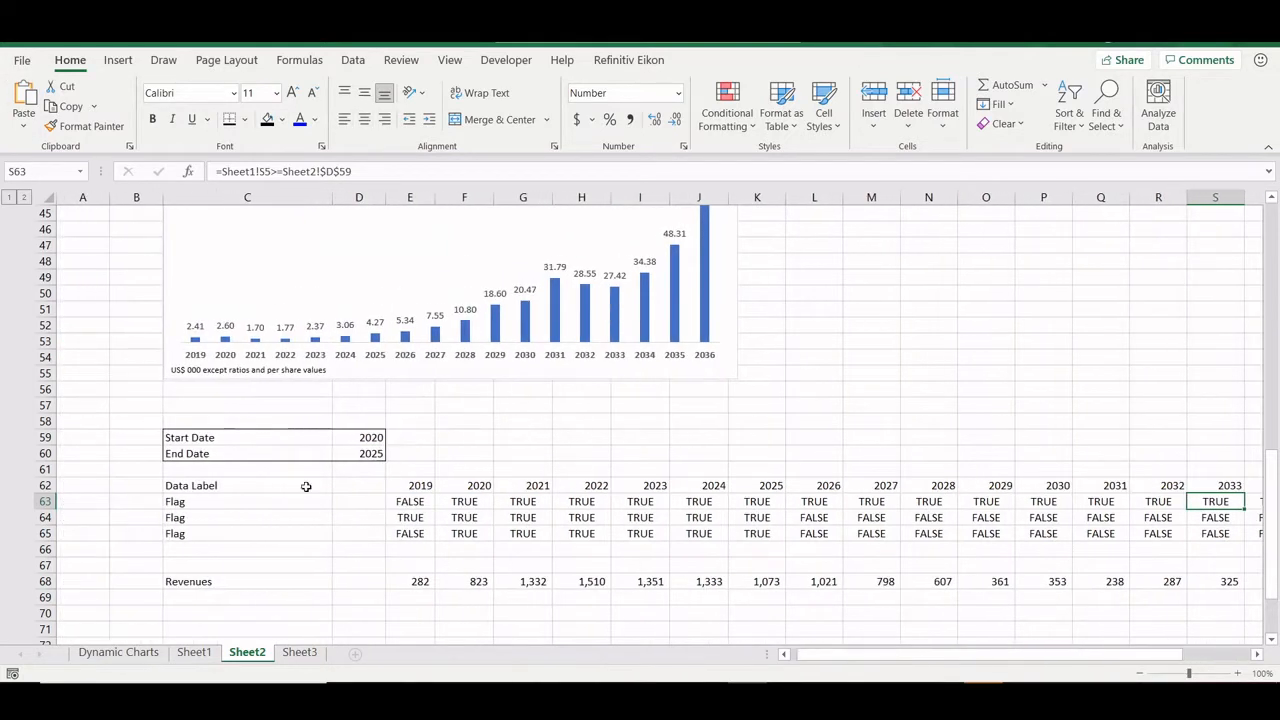
Step: Set the End Date in D60 to 2021 from its drop-down list
click(362, 455)
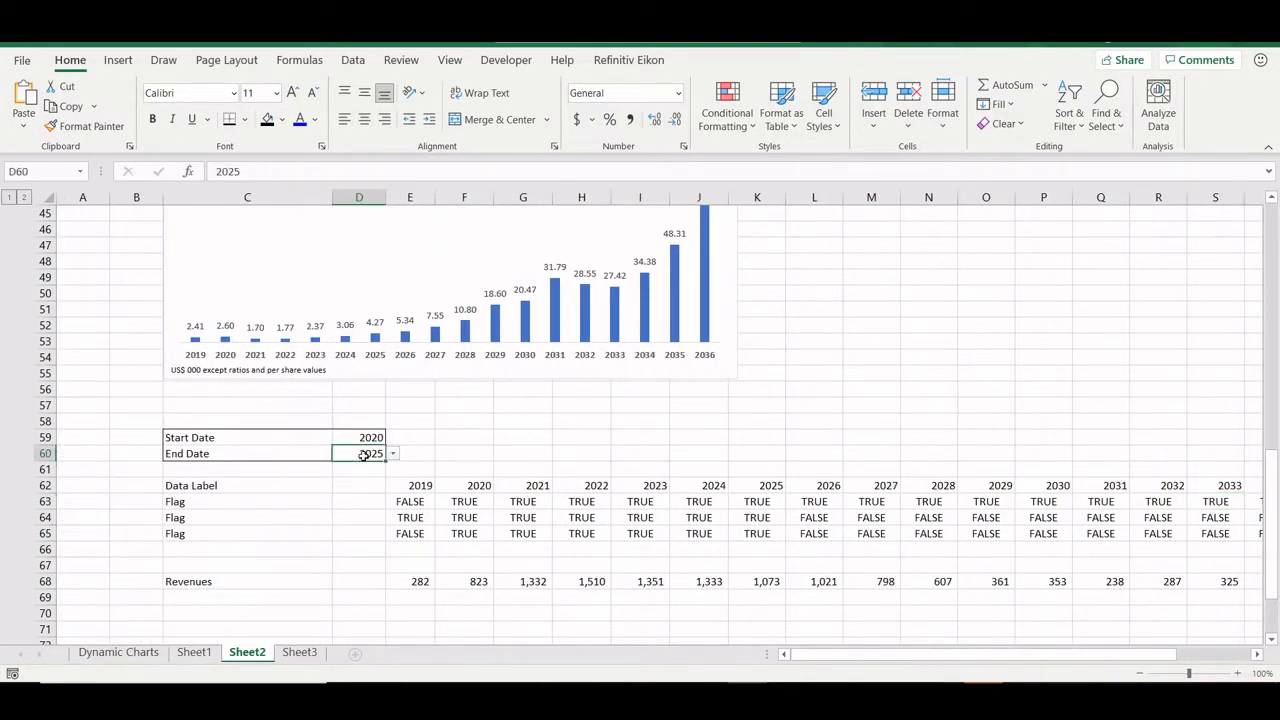
click(393, 453)
click(346, 533)
click(393, 454)
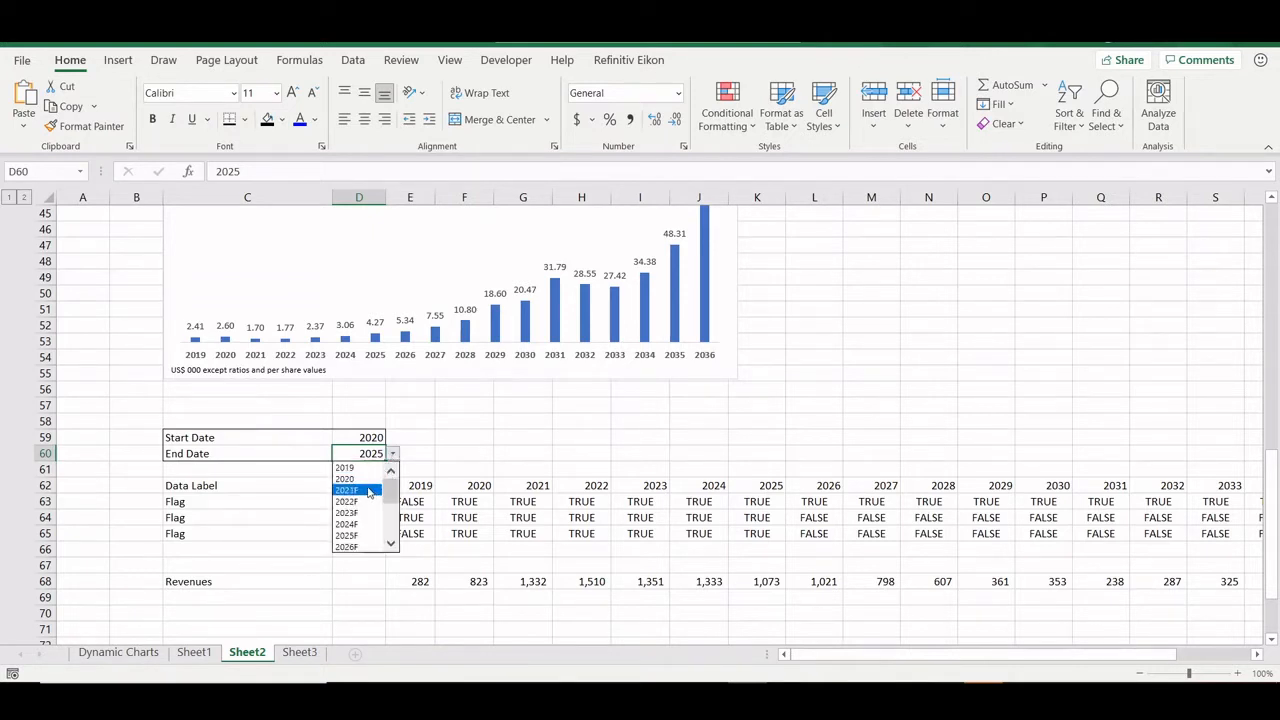
click(368, 491)
Step: Examine the flags in rows 63 to 65 for the years inside and outside the selected date range
click(520, 534)
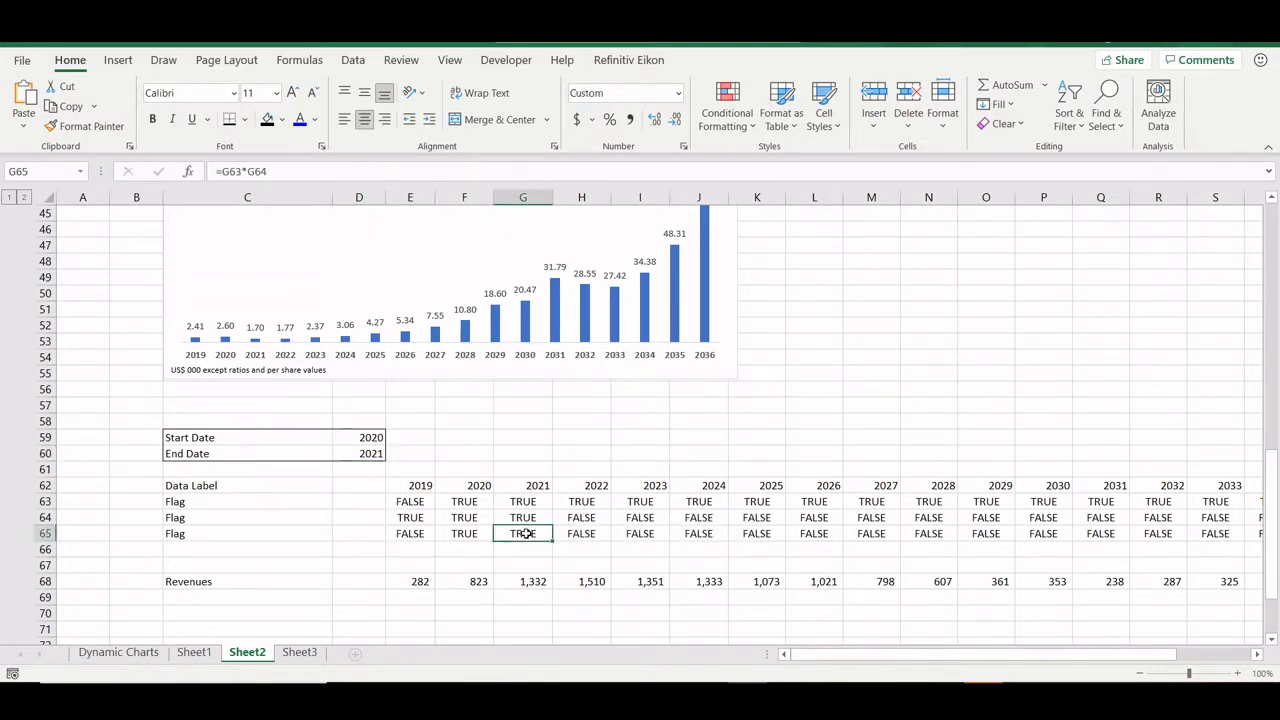
key(shift+Left)
key(shift+Up)
key(shift+Up)
key(shift+Up)
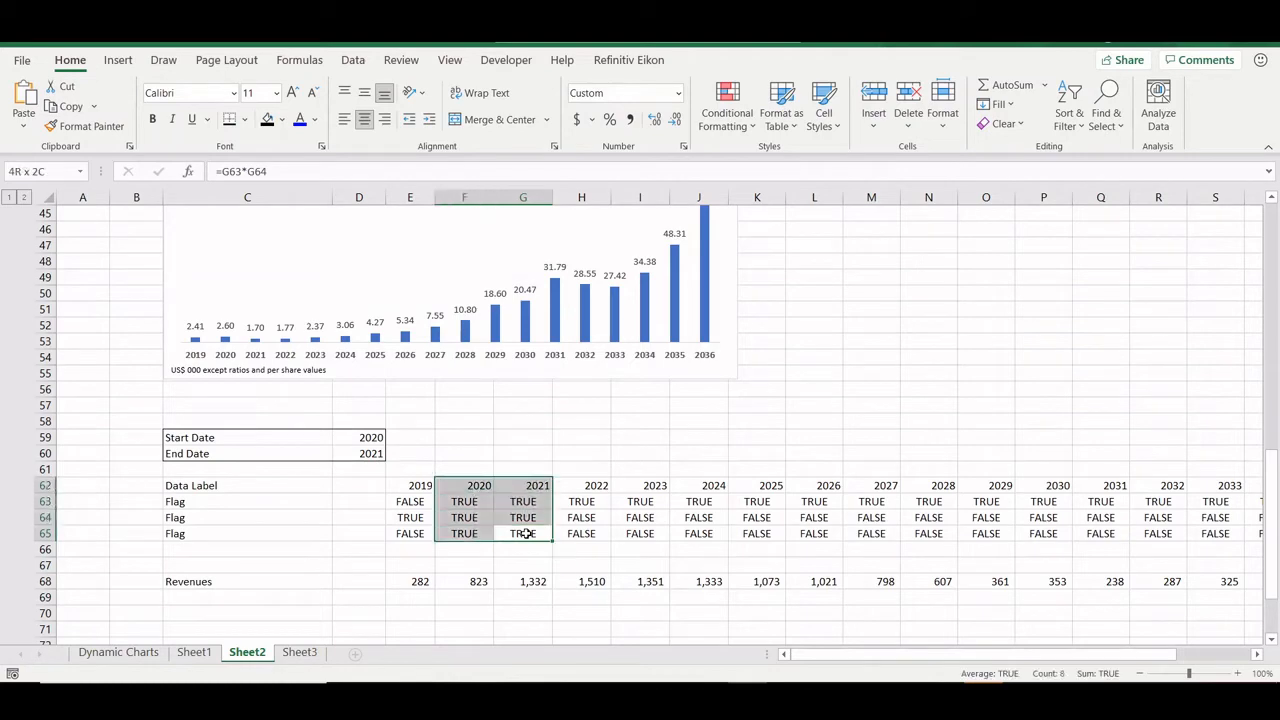
click(580, 534)
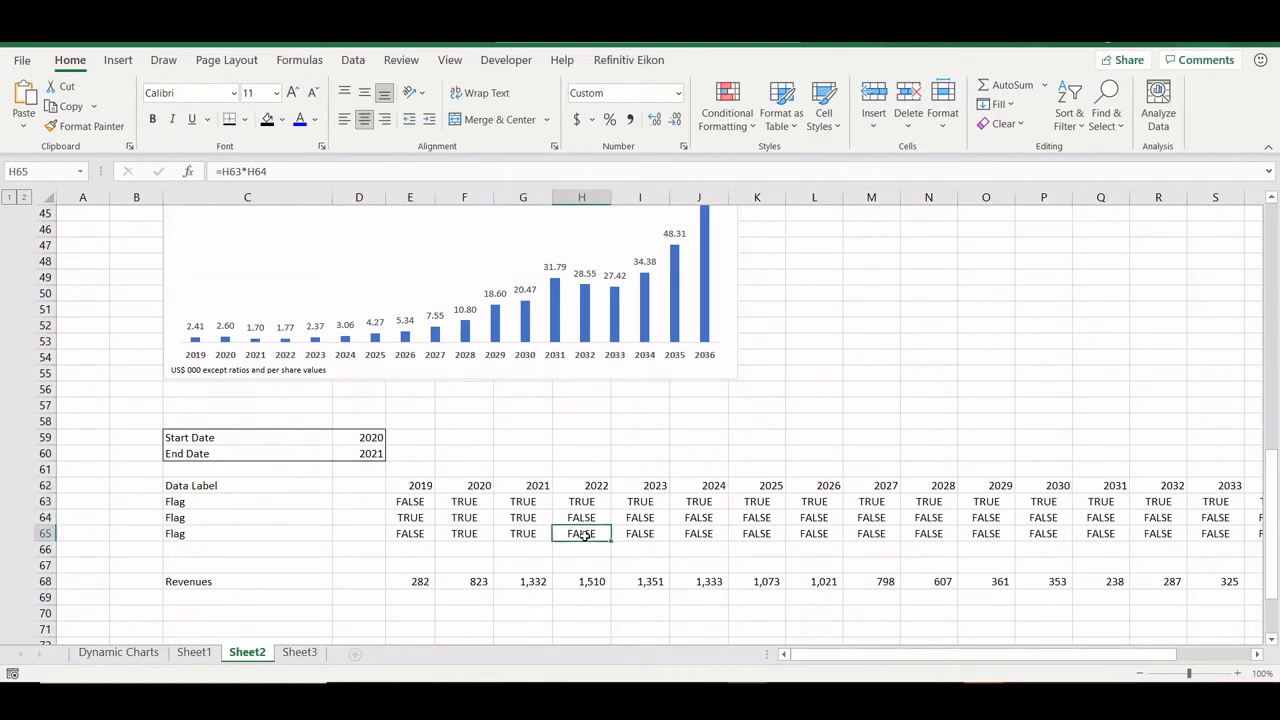
key(ctrl+Right)
key(ctrl+Left)
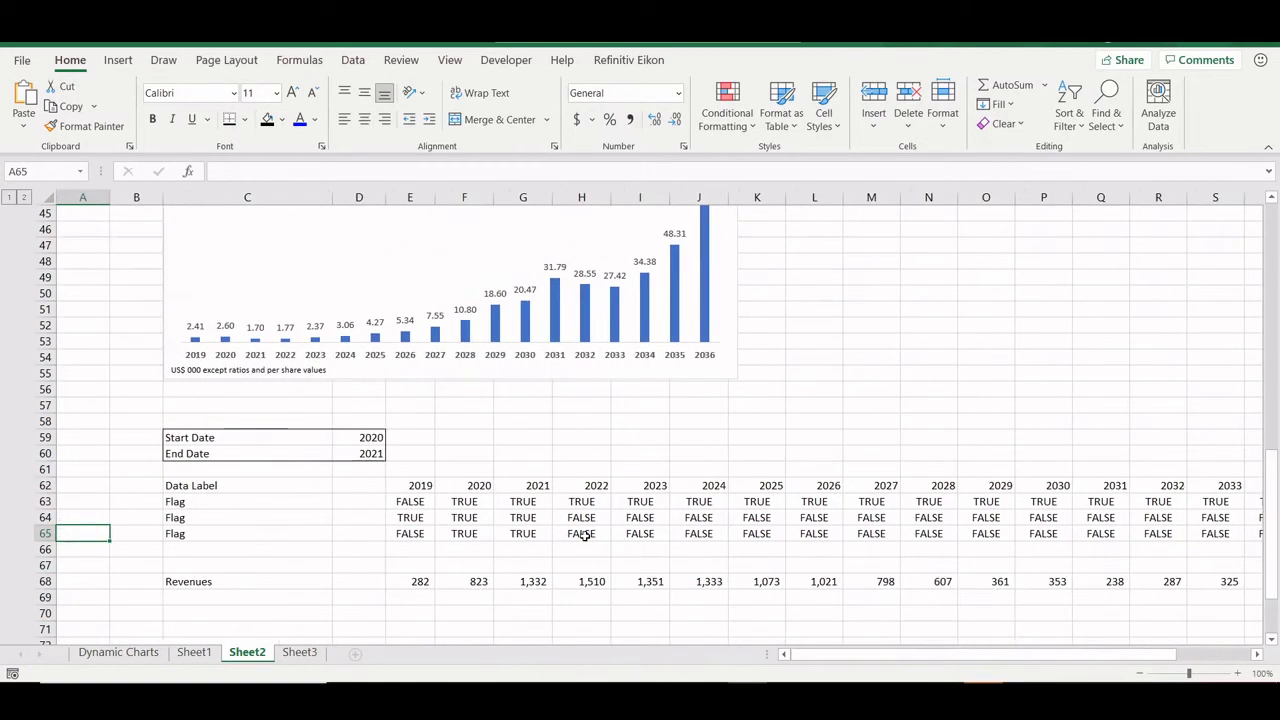
Step: Change the year formula in E62 to =IF(E65=0,"",Sheet1!E5) so years outside the date range are blank
key(Up)
key(Up)
key(Up)
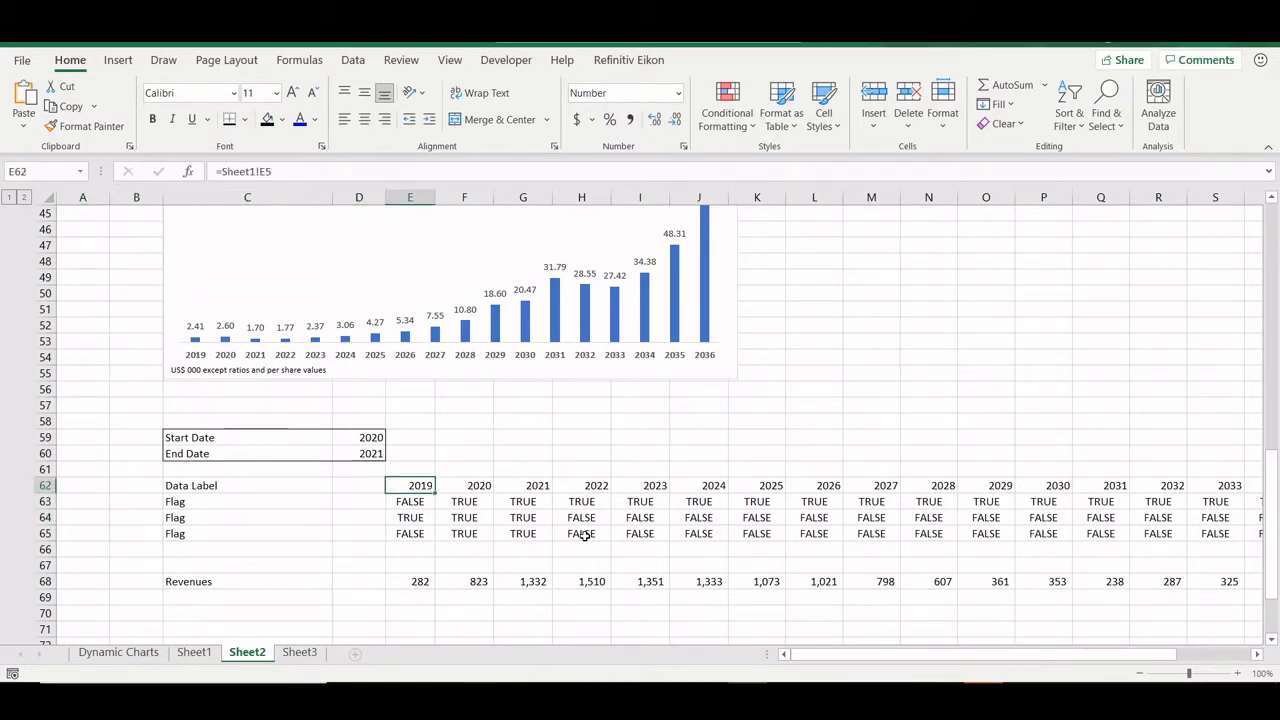
click(226, 171)
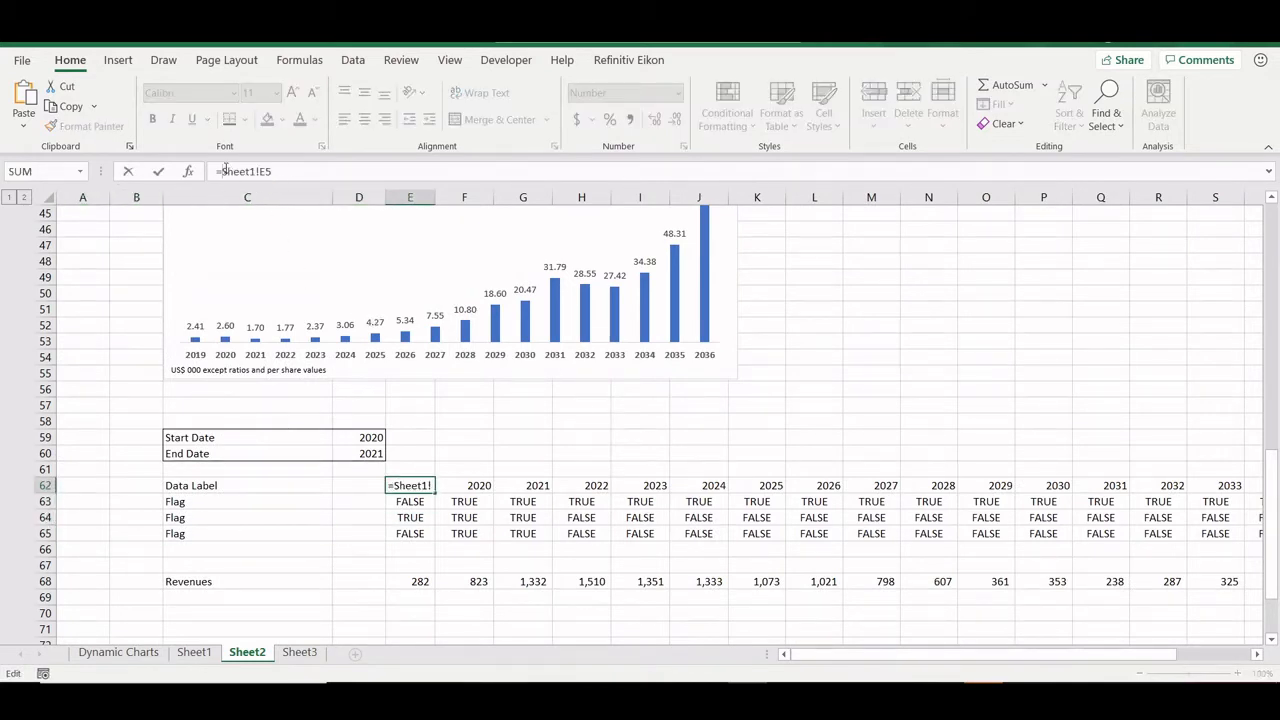
text(IF()
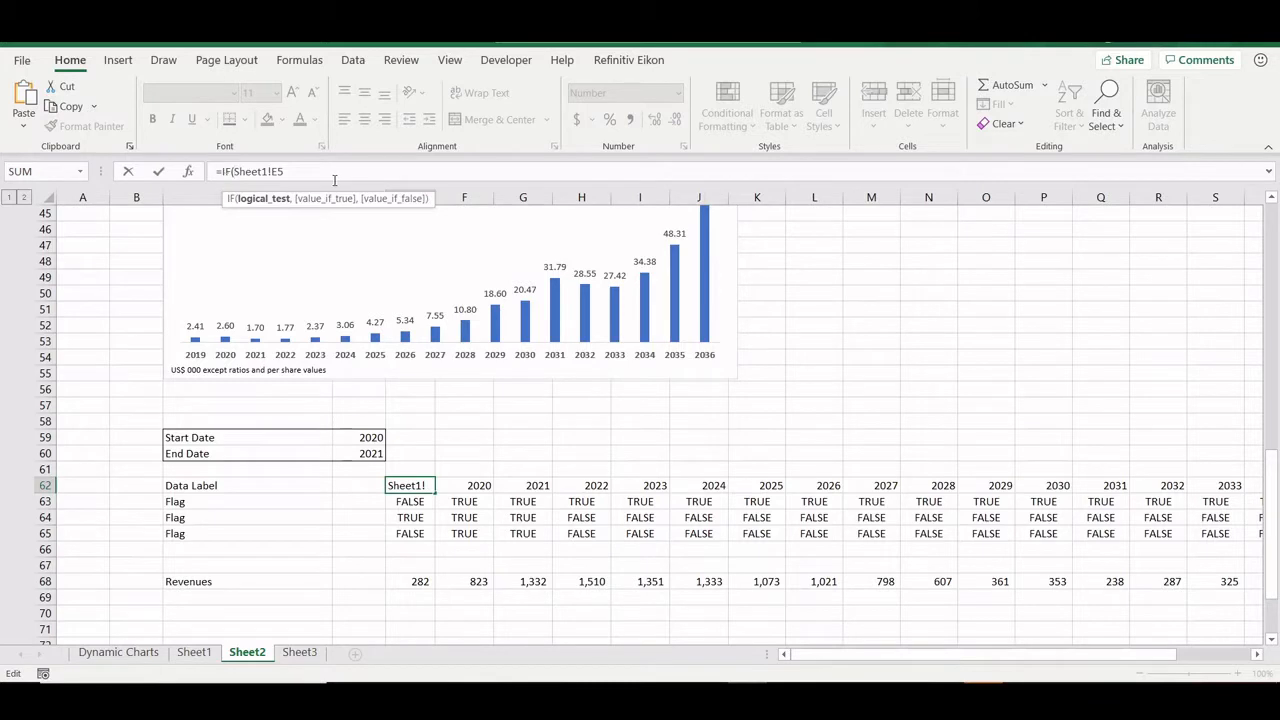
click(410, 534)
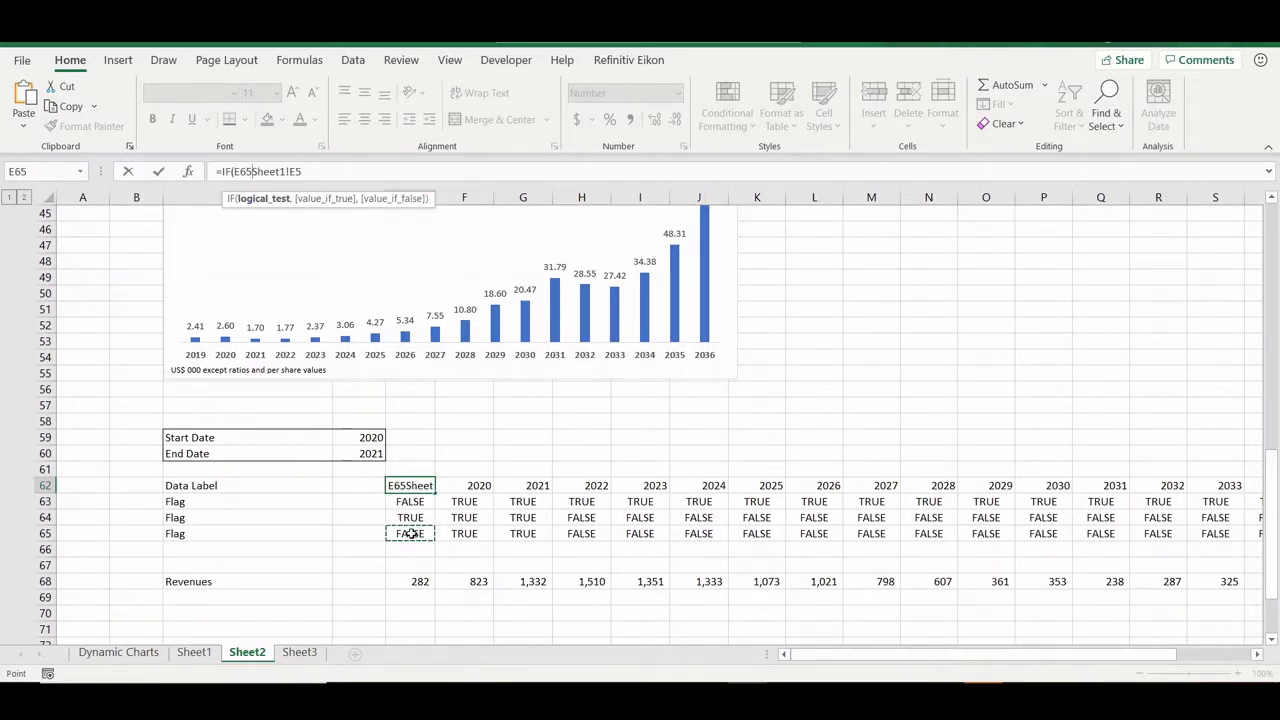
text(=)
text(0,"")
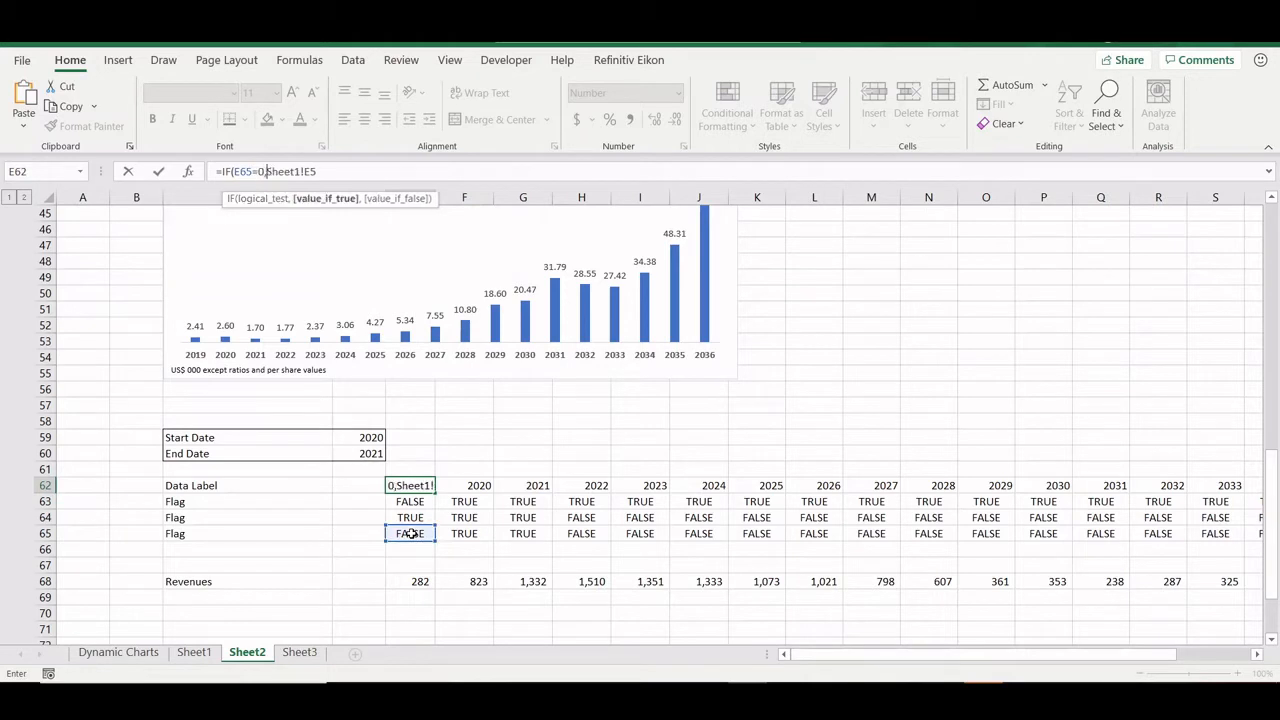
text(,)
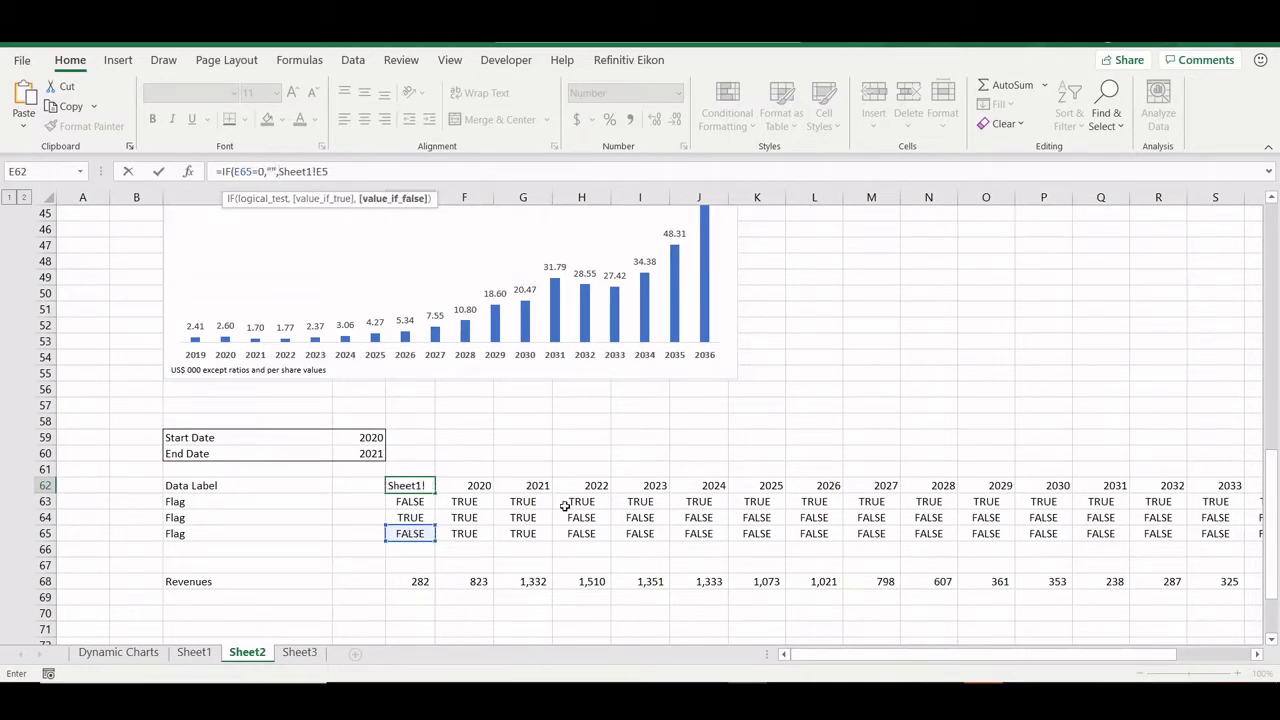
click(374, 163)
text())
key(Return)
Step: Fill the E62 year formula across the header row to V62
key(Up)
key(ctrl+shift+Right)
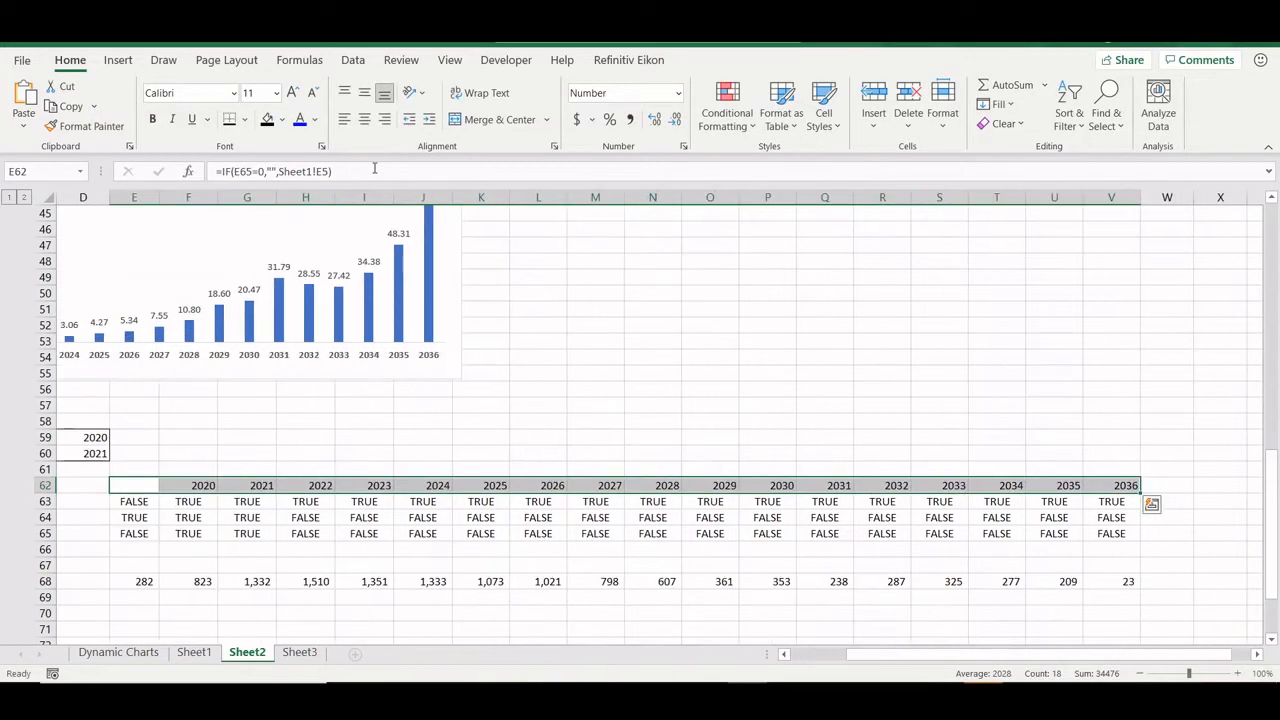
key(ctrl+r)
key(Home)
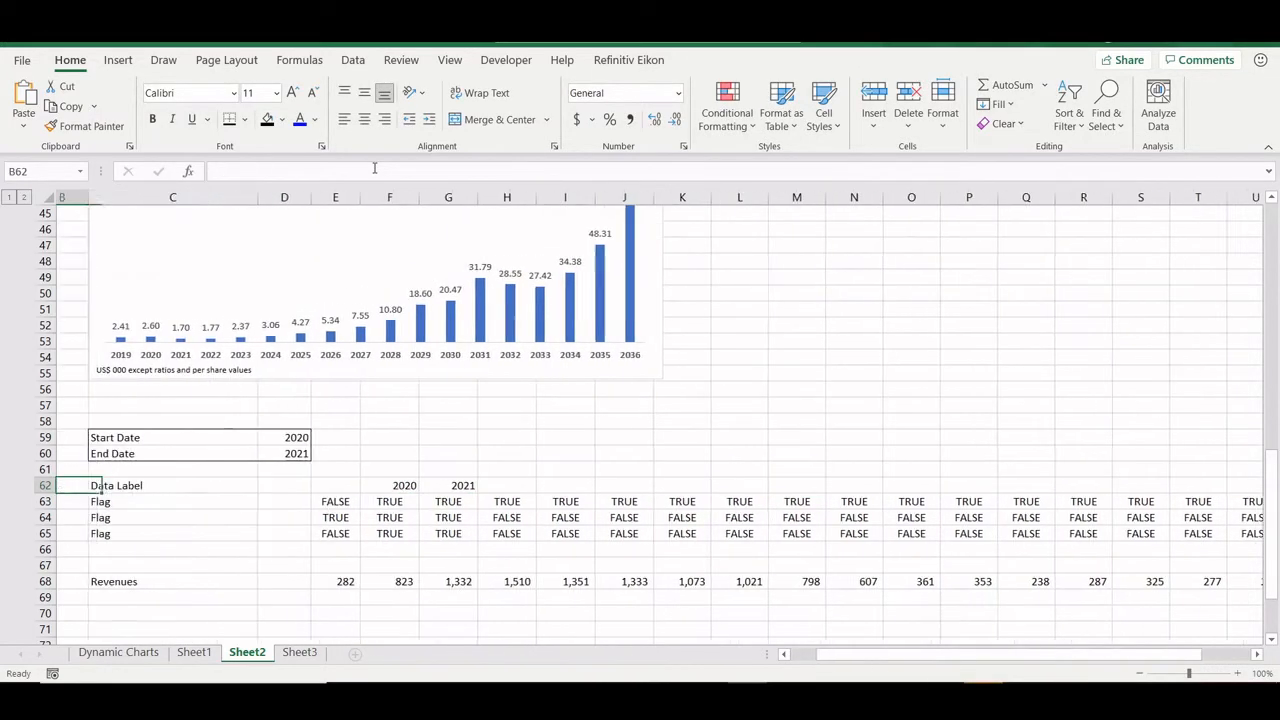
key(Right)
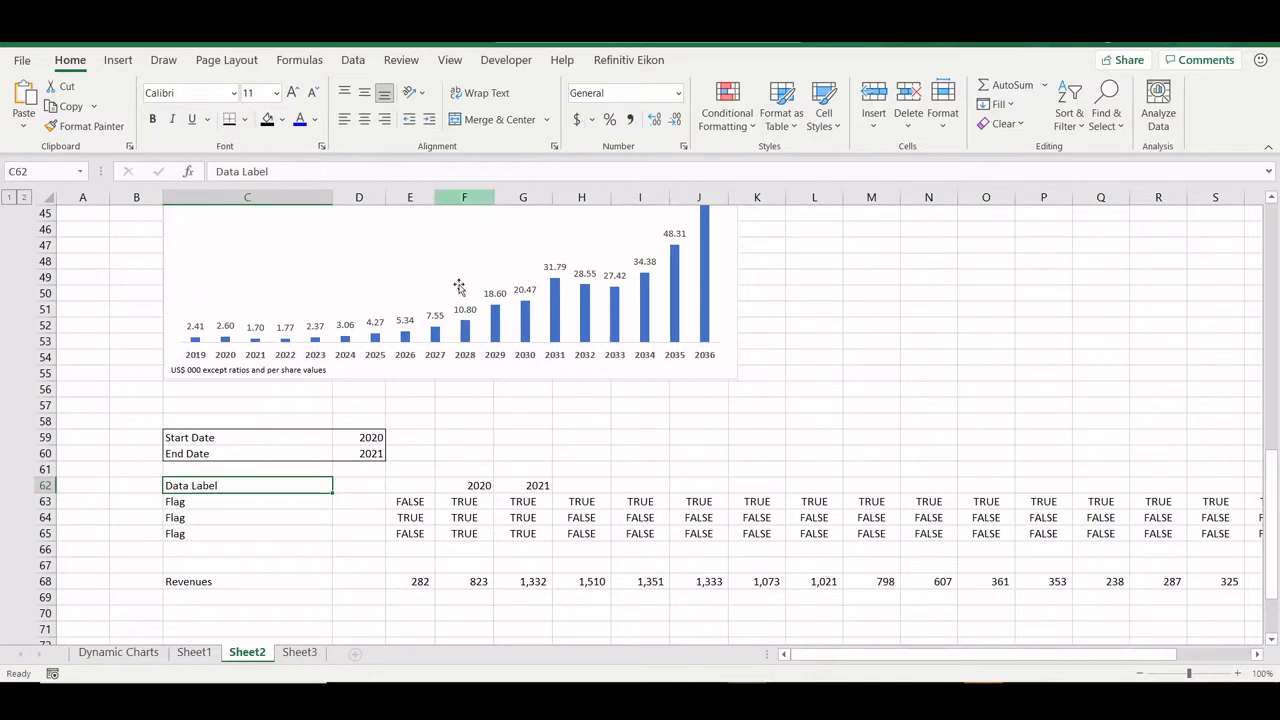
Step: Set the End Date in D60 to 2025 to test the year headers
click(363, 452)
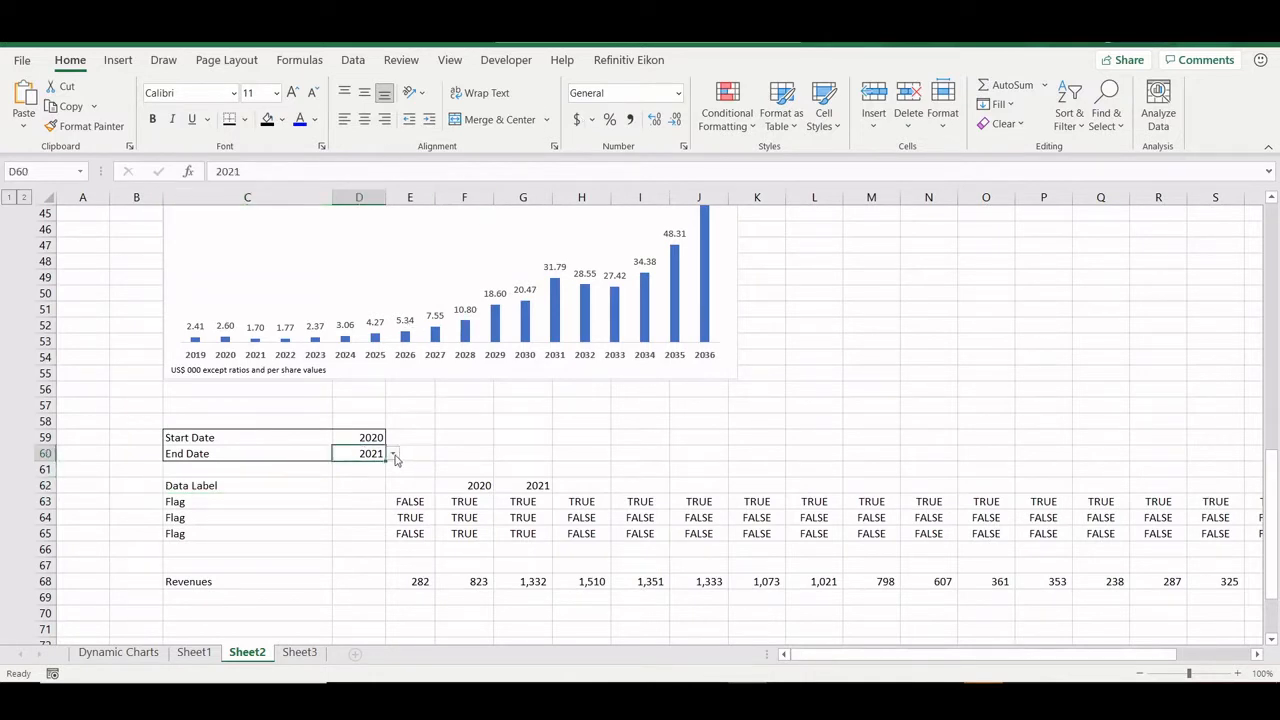
click(394, 455)
click(360, 538)
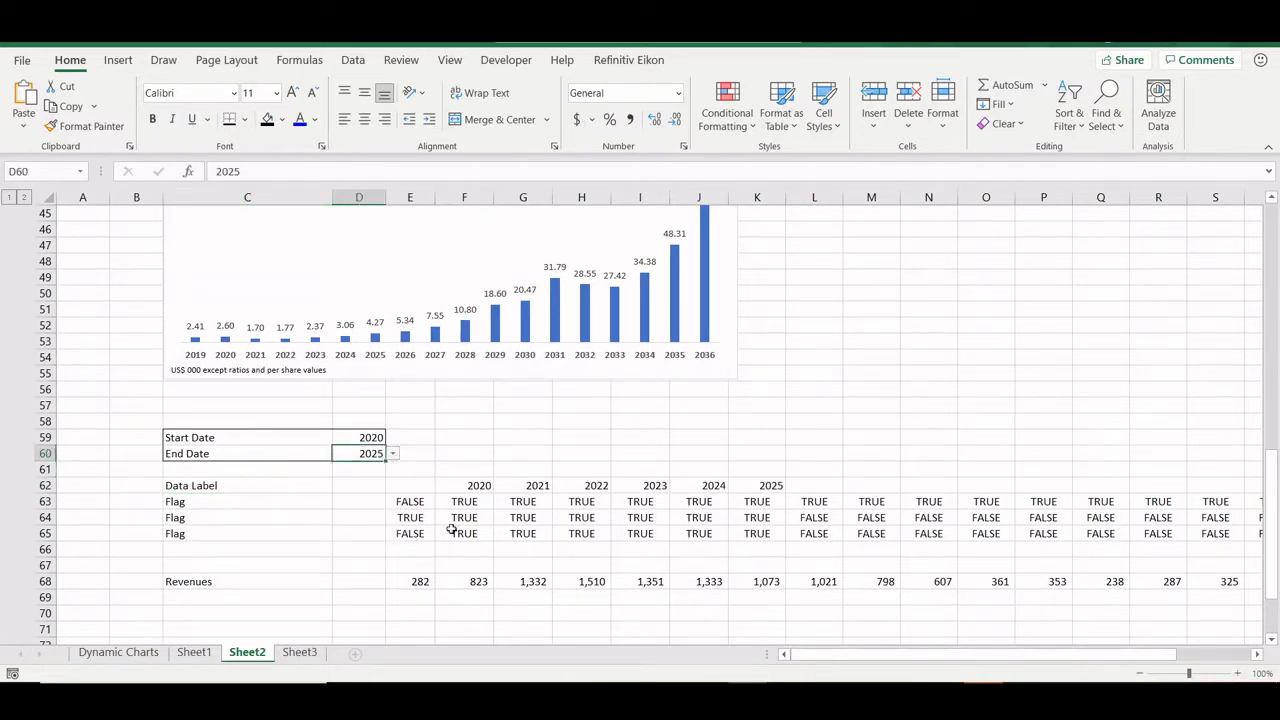
Step: Set the End Date in D60 to 2035 and check the year headers through the last column
click(393, 454)
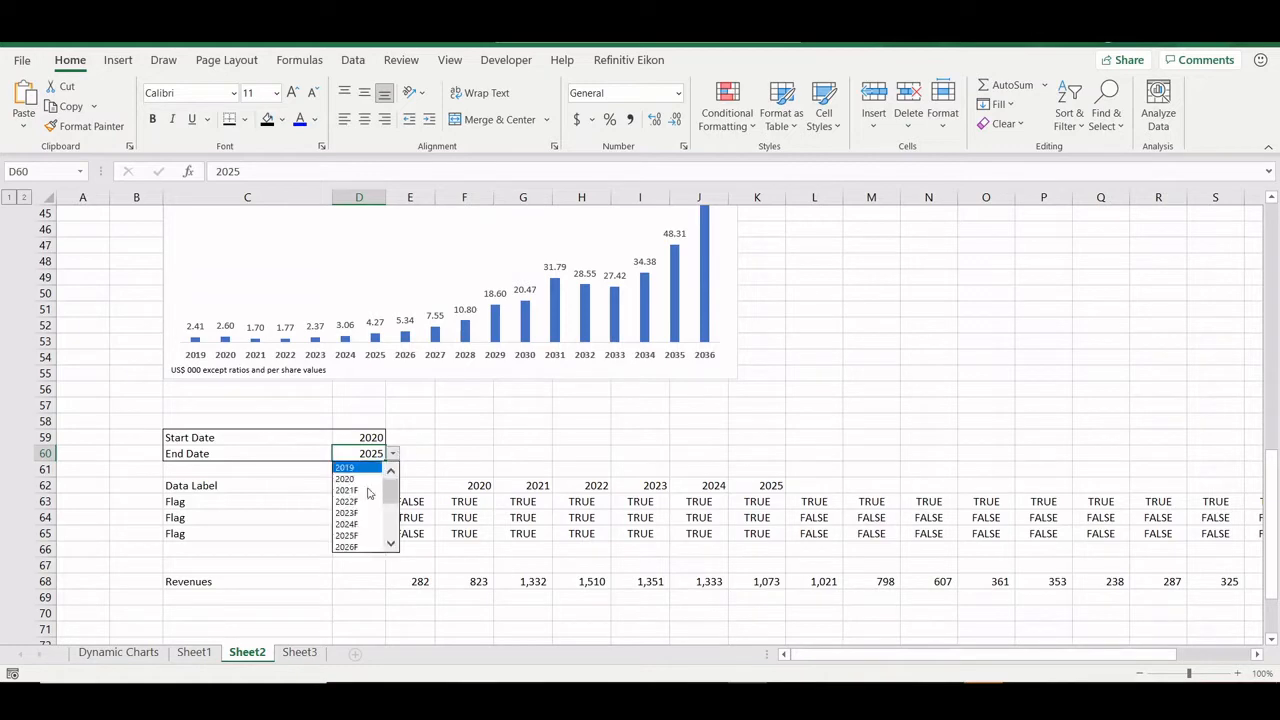
drag(388, 492, 390, 545)
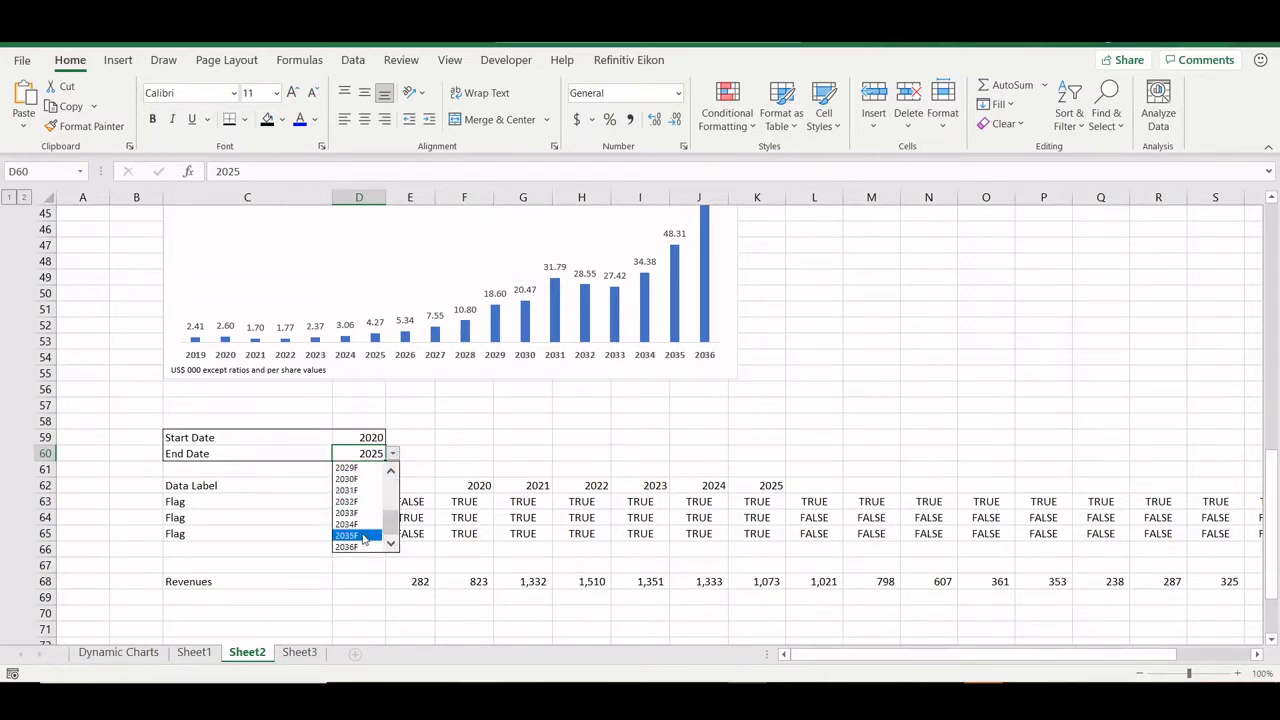
click(363, 535)
scroll(858, 478, right, 3)
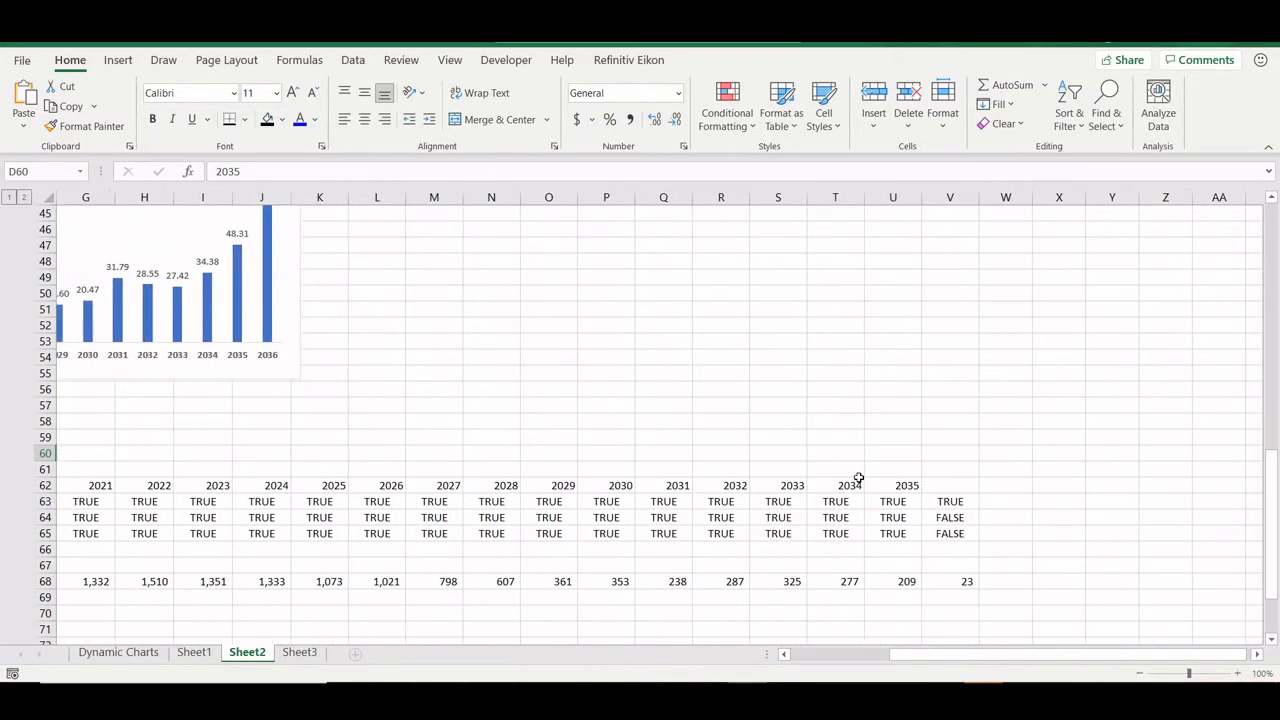
scroll(388, 511, left, 3)
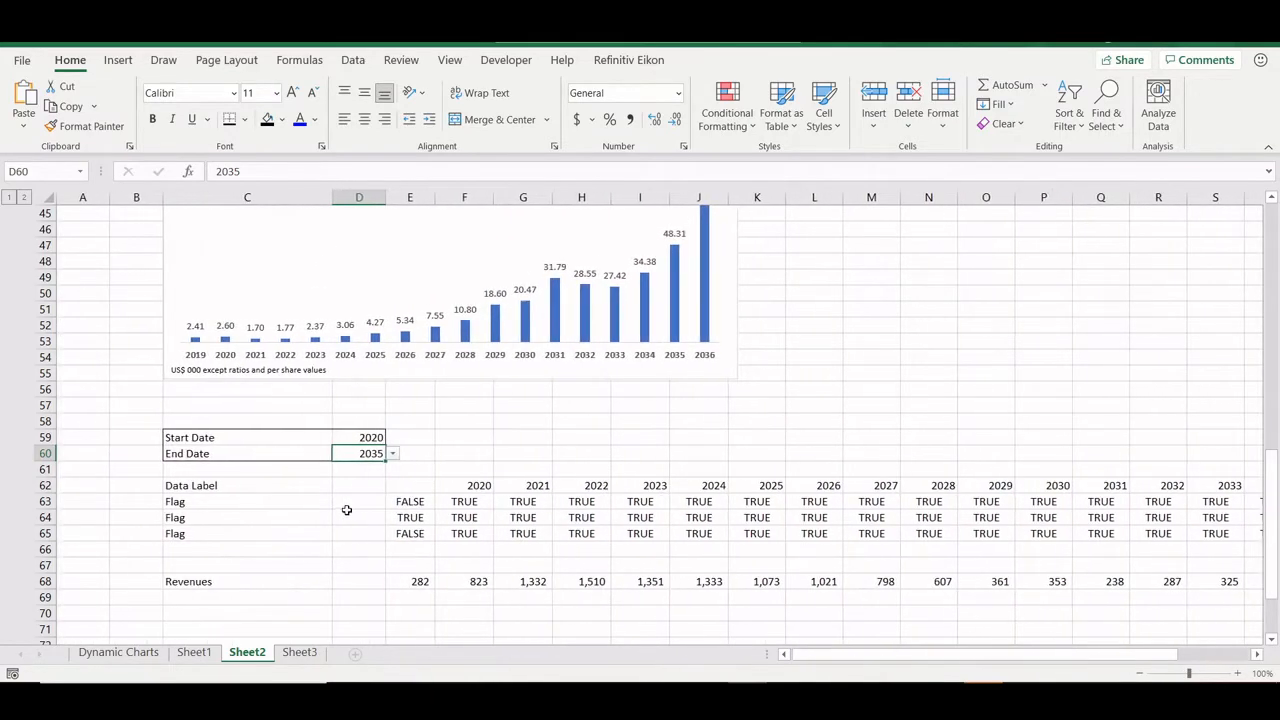
Step: Group the flag rows 63 to 65 and collapse the group
click(347, 513)
key(Up)
key(shift+space)
key(shift+Down)
key(shift+Down)
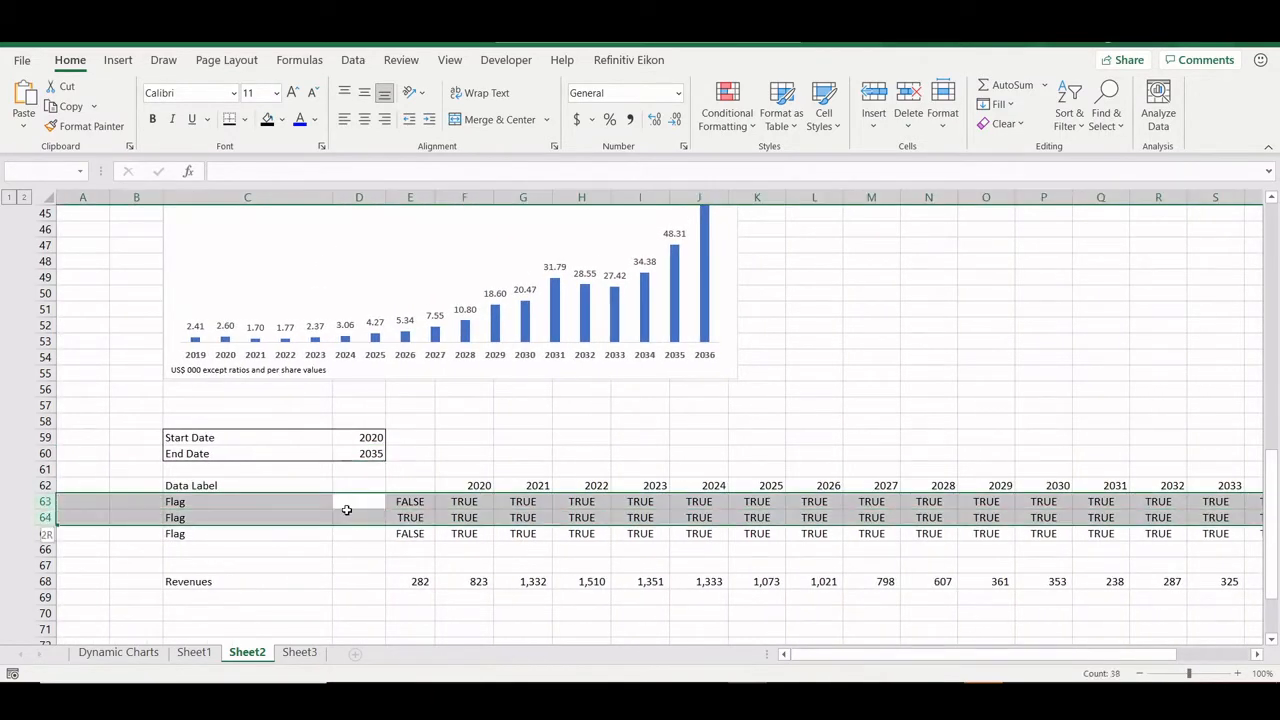
key(alt)
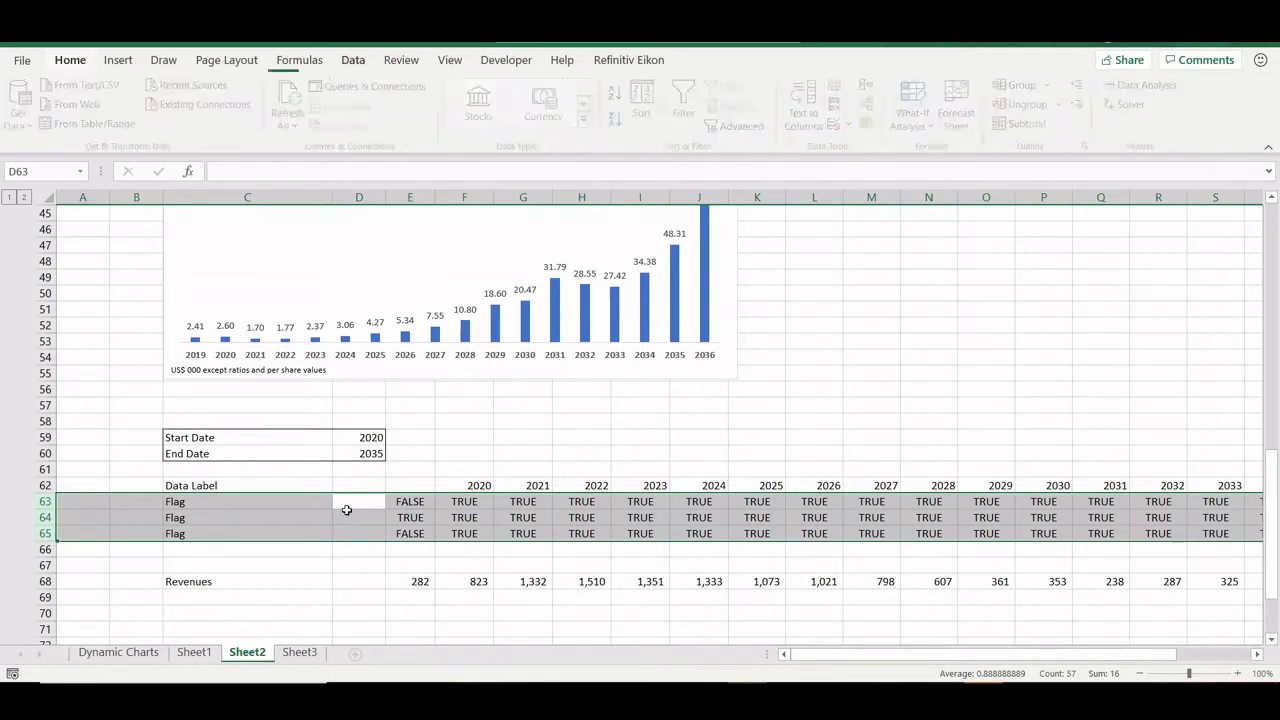
key(a)
key(g)
key(g)
click(8, 551)
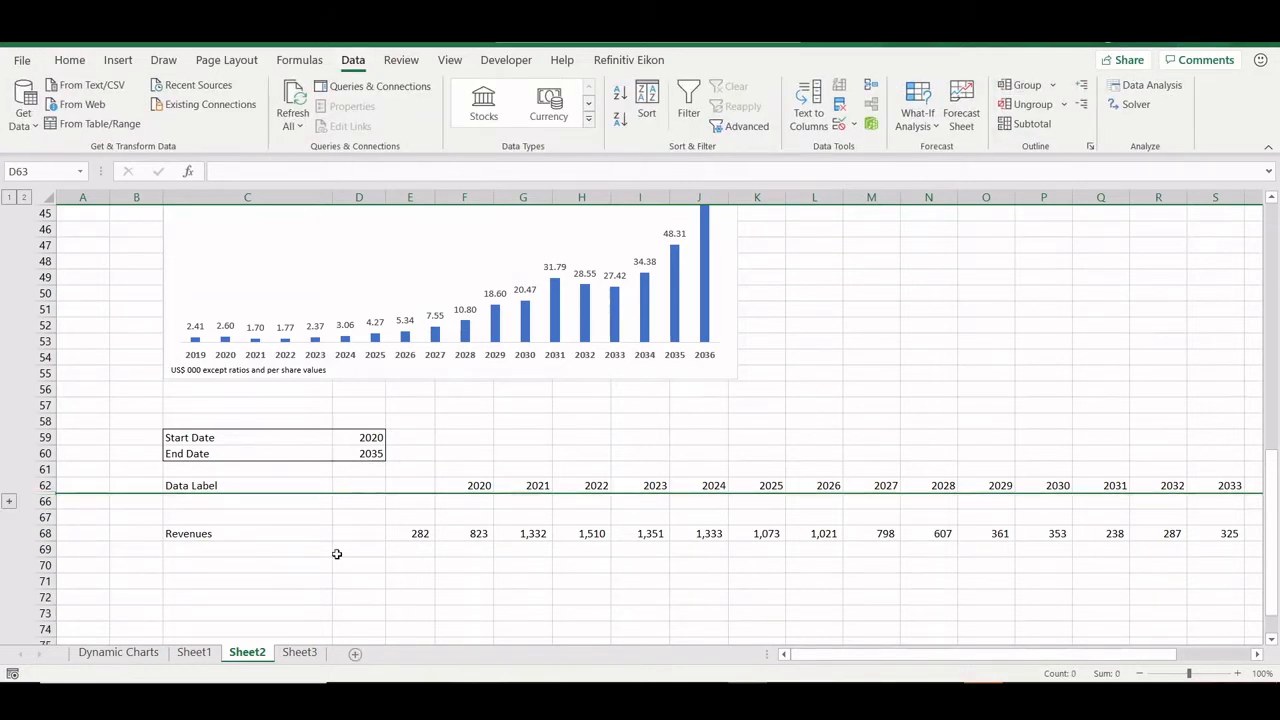
click(425, 535)
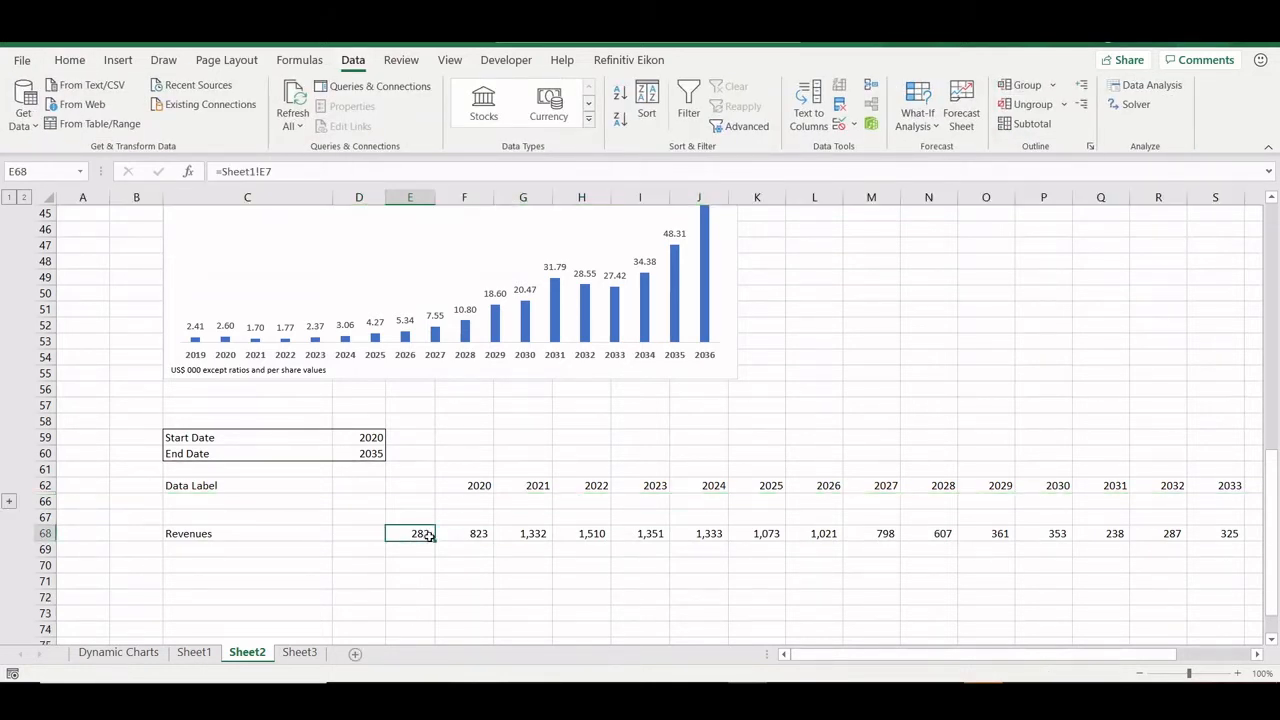
click(206, 542)
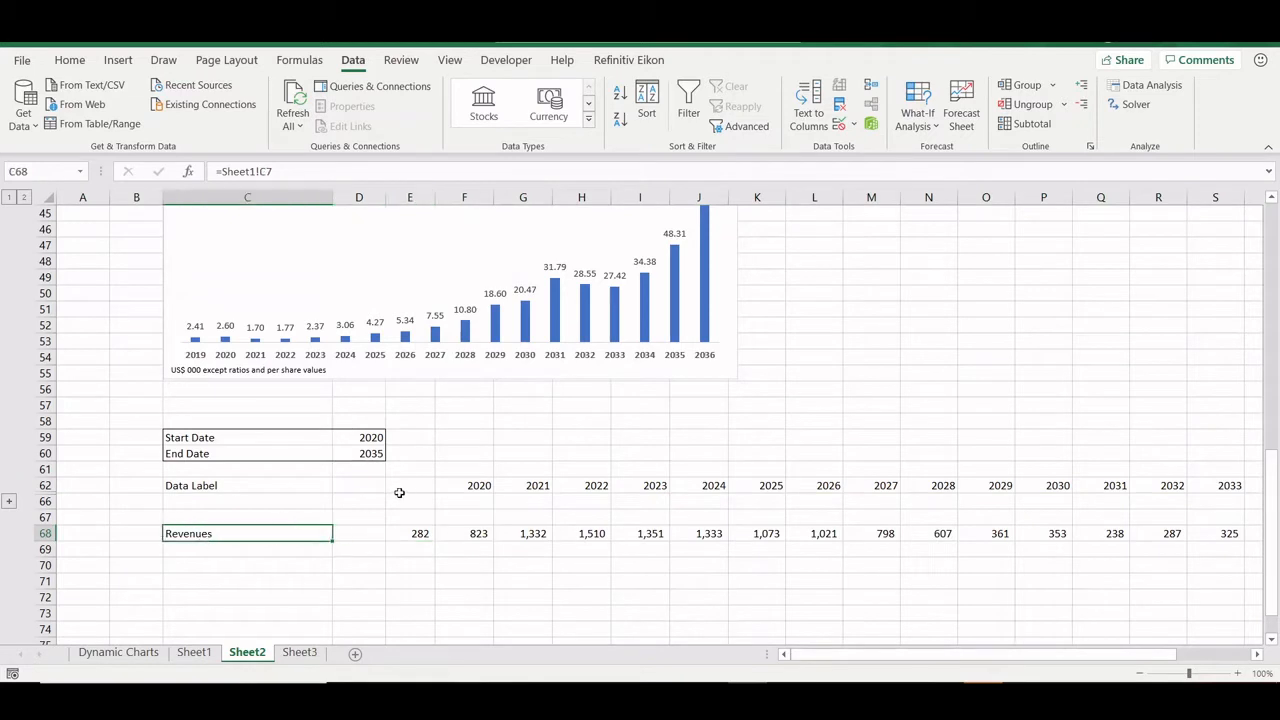
Step: Wrap the Revenues link in C68 in a blank-header test so it reads =IF(C$62="","",Sheet1!C7)
click(333, 485)
key(shift+space)
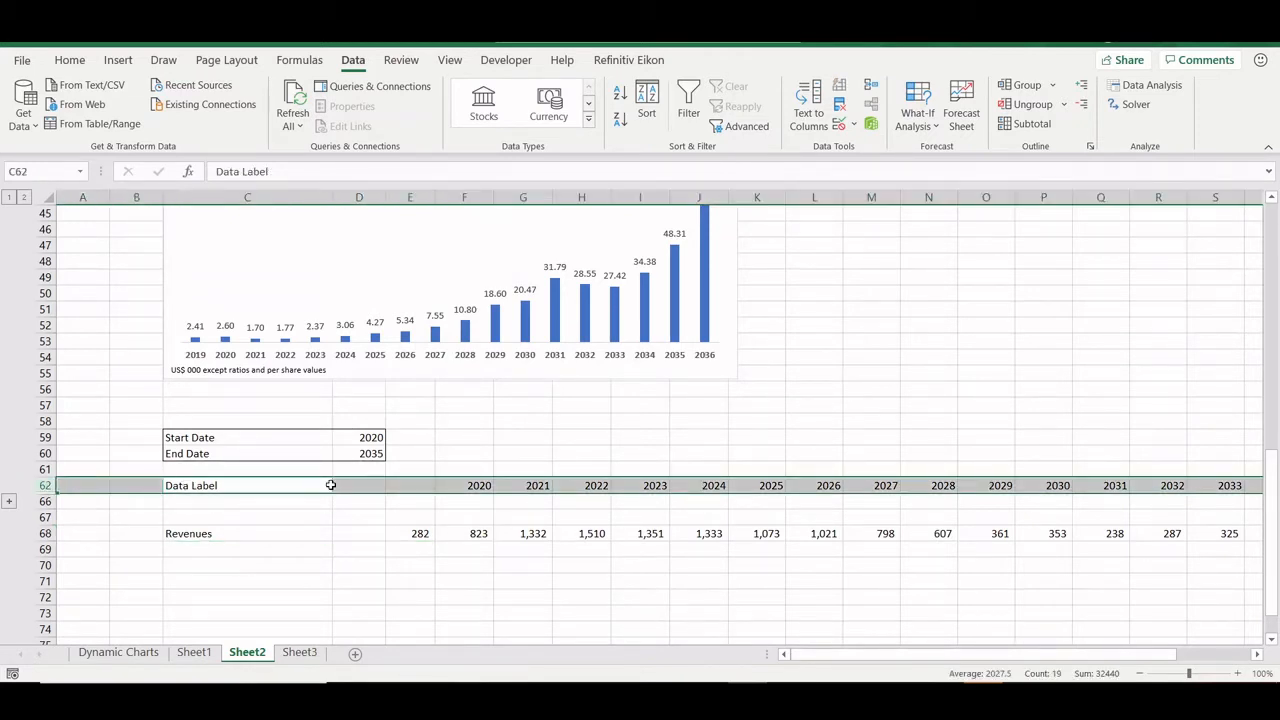
key(Down)
key(Down)
key(Down)
click(224, 173)
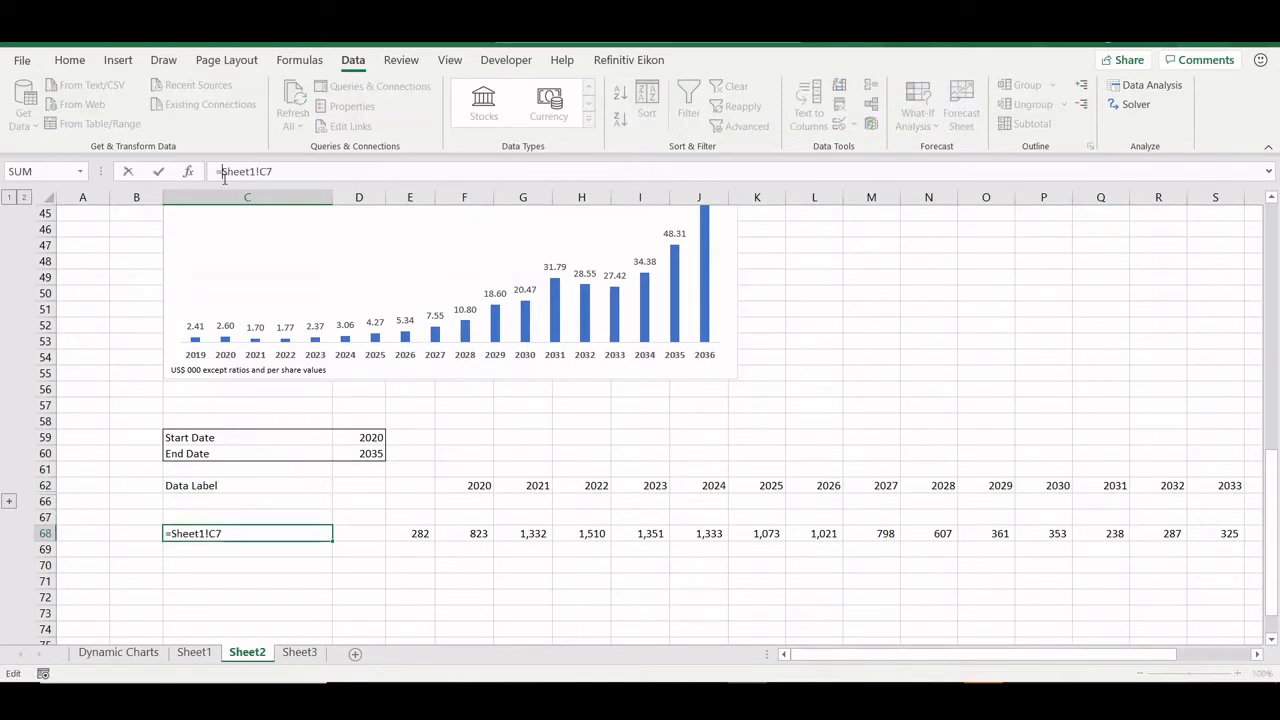
text(IF()
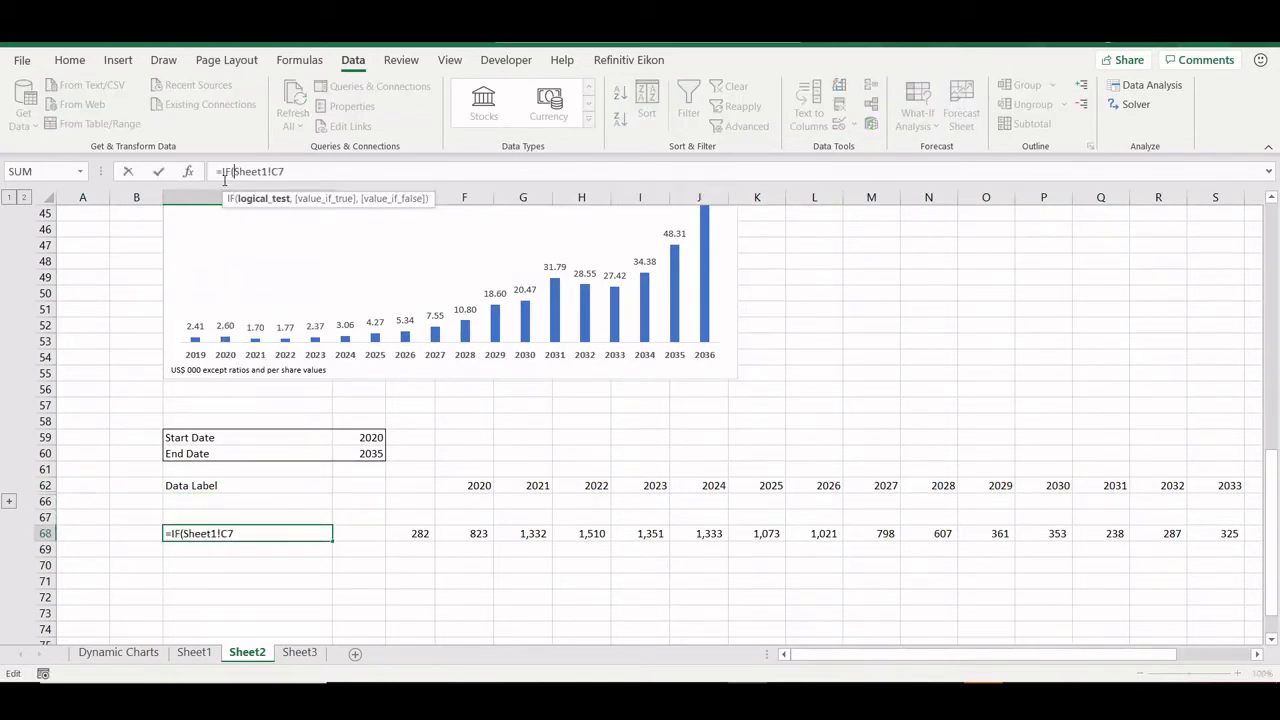
click(206, 483)
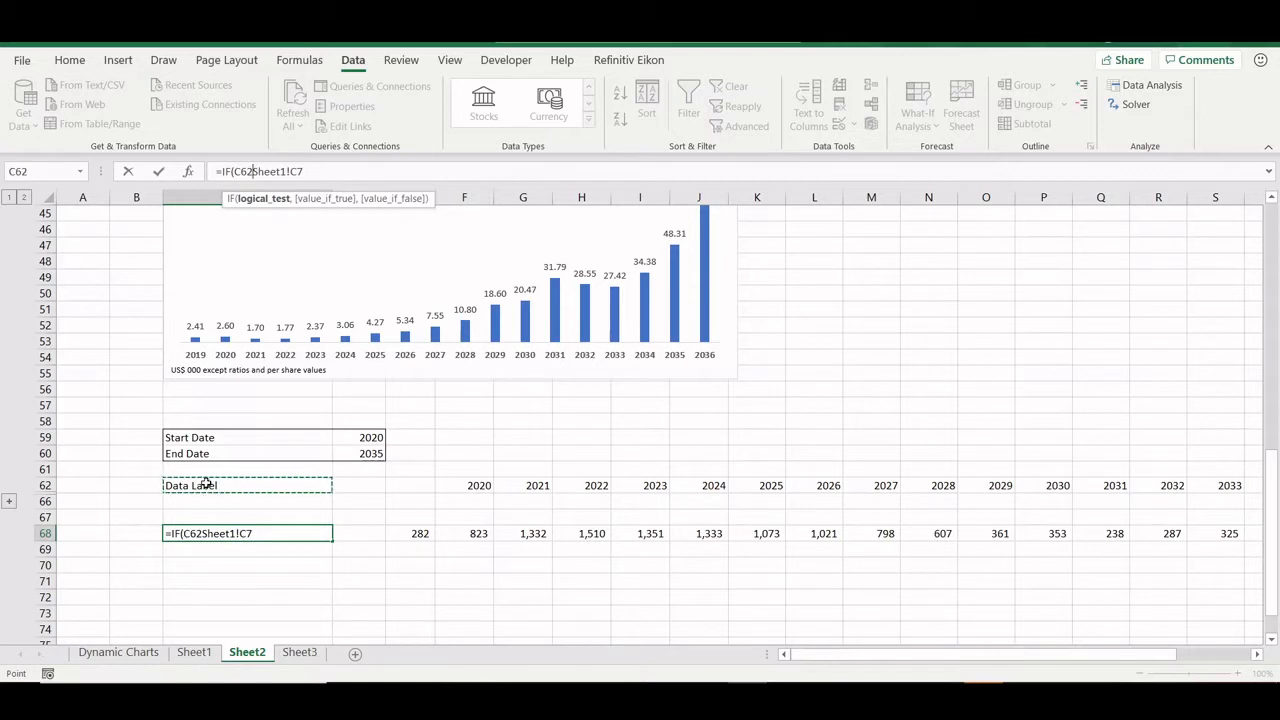
key(F4)
key(F4)
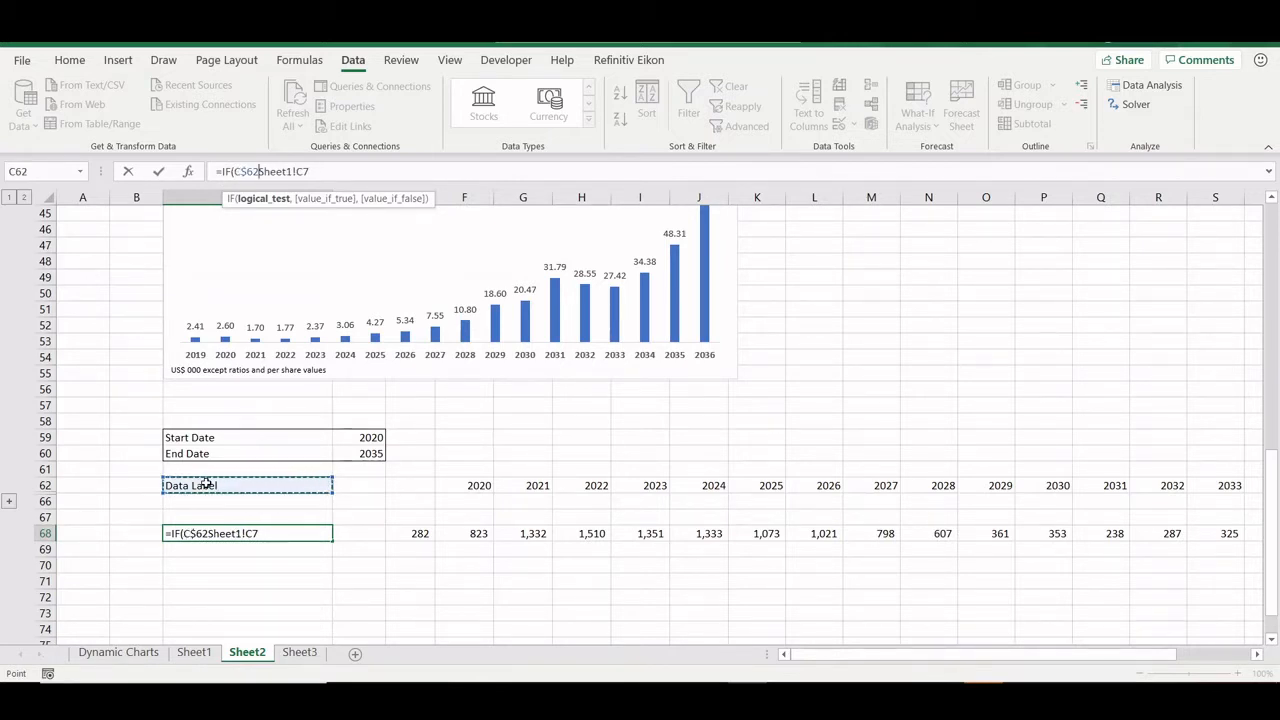
text(=)
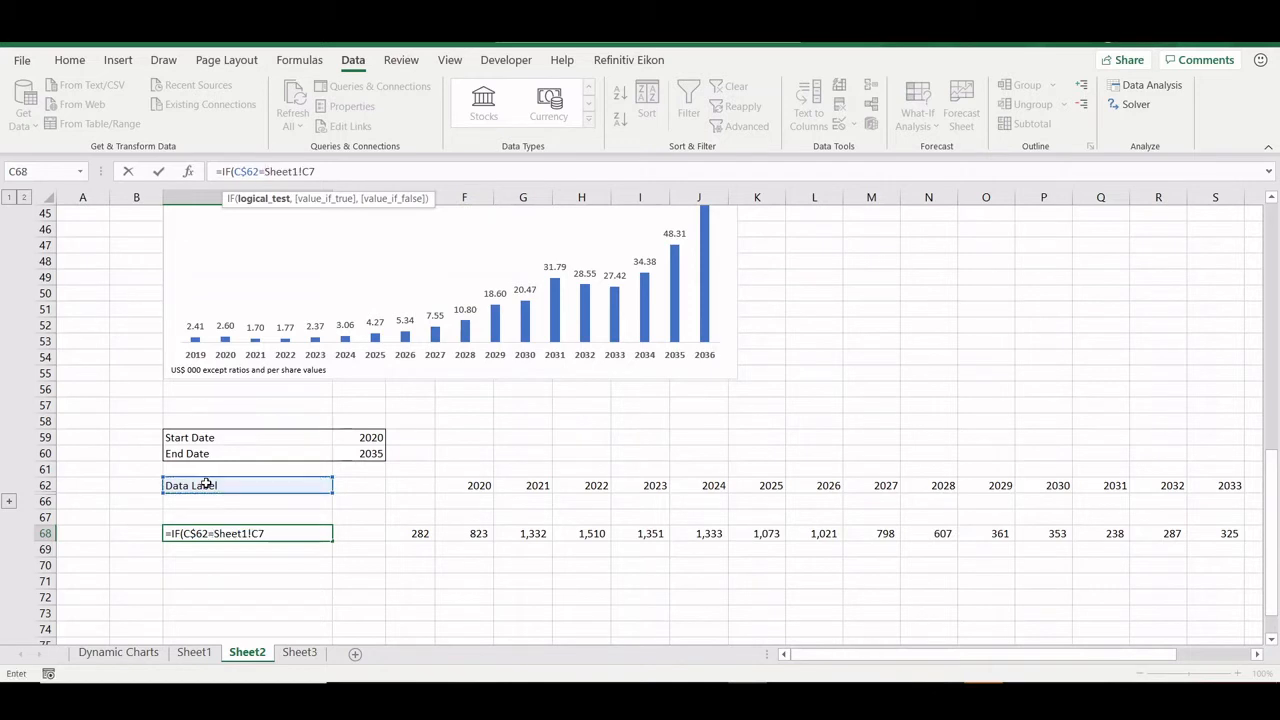
text("","")
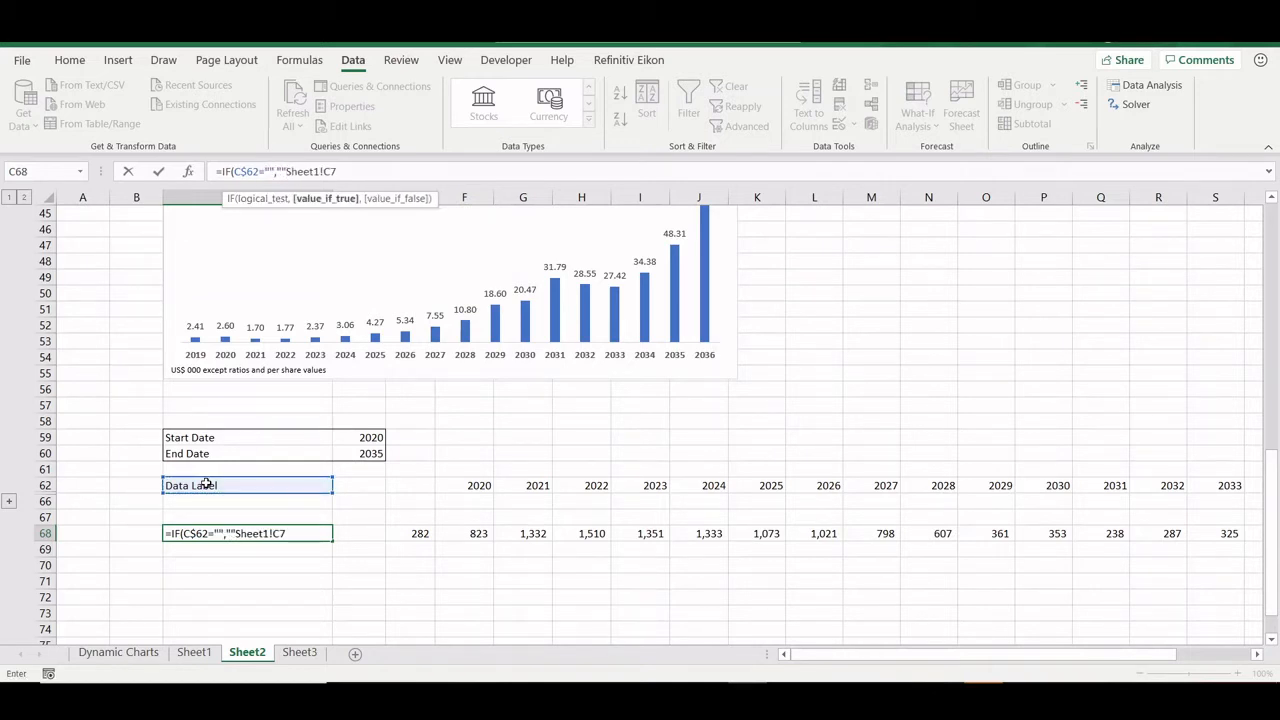
text(,)
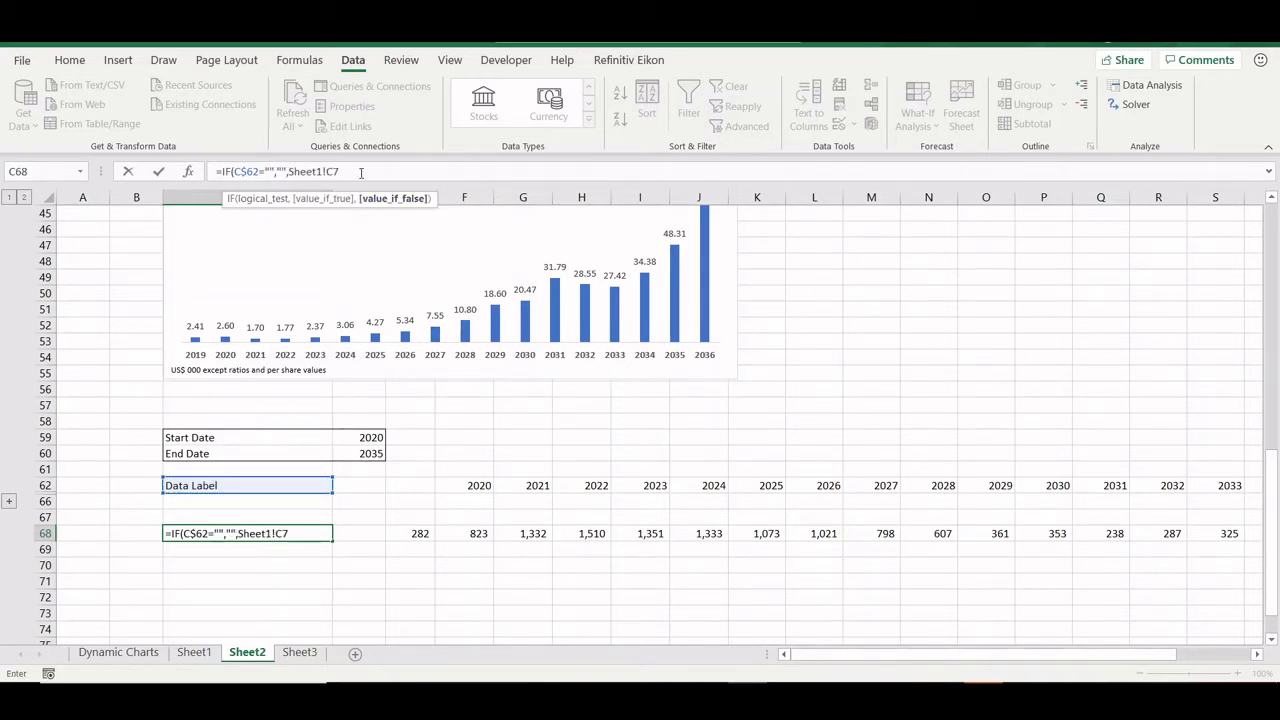
text())
key(ctrl+Return)
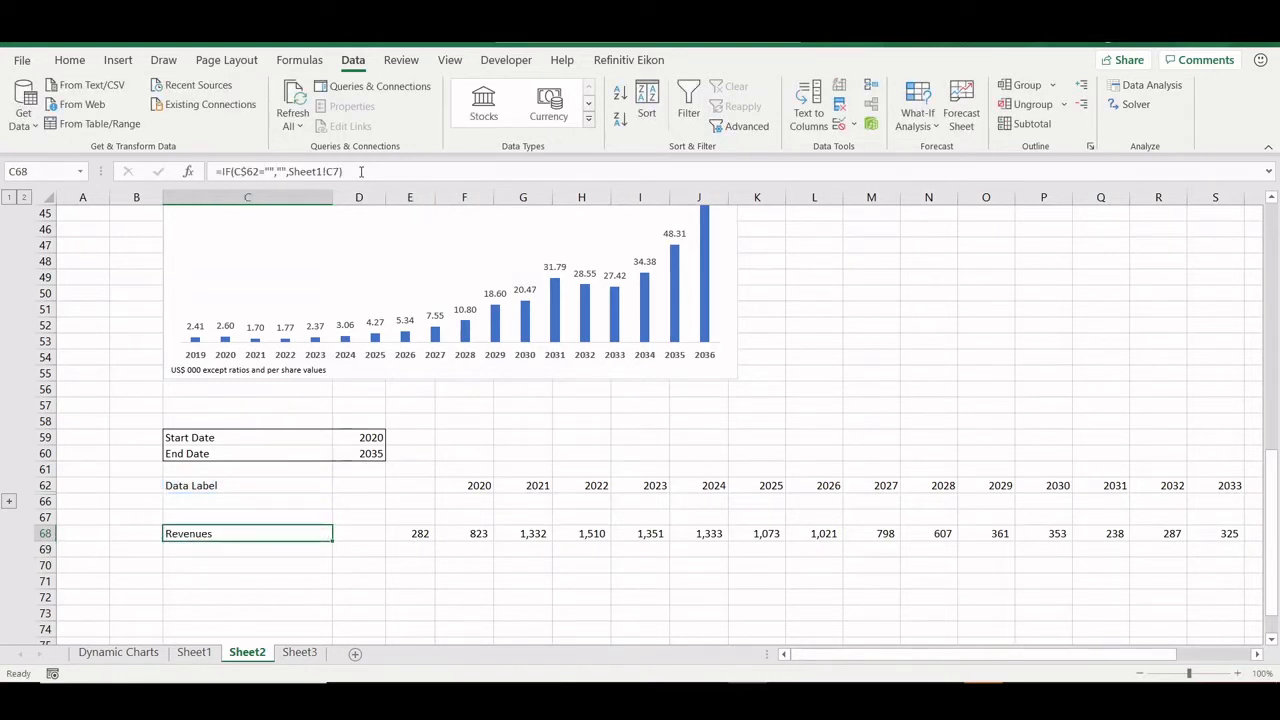
Step: Copy the C68 formula across the Revenues row to E68:V68, pasting formulas only
key(ctrl+c)
key(Right)
key(Right)
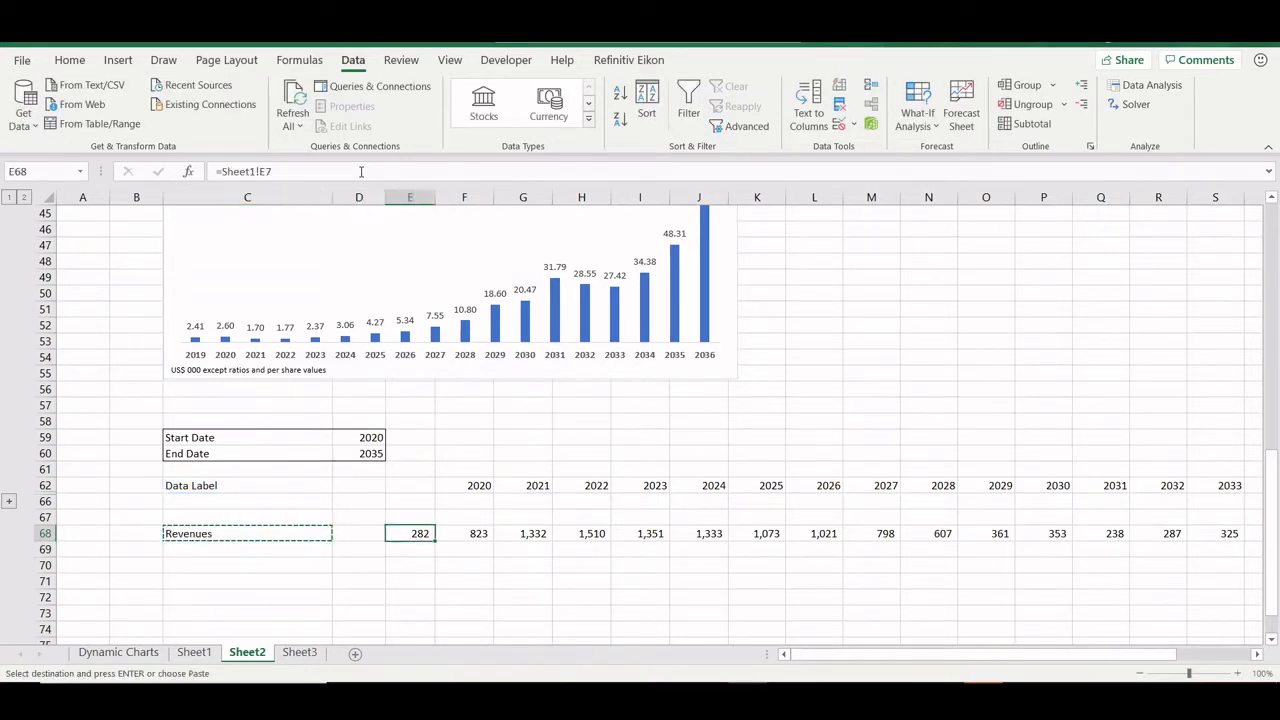
key(ctrl+shift+Right)
key(ctrl+v)
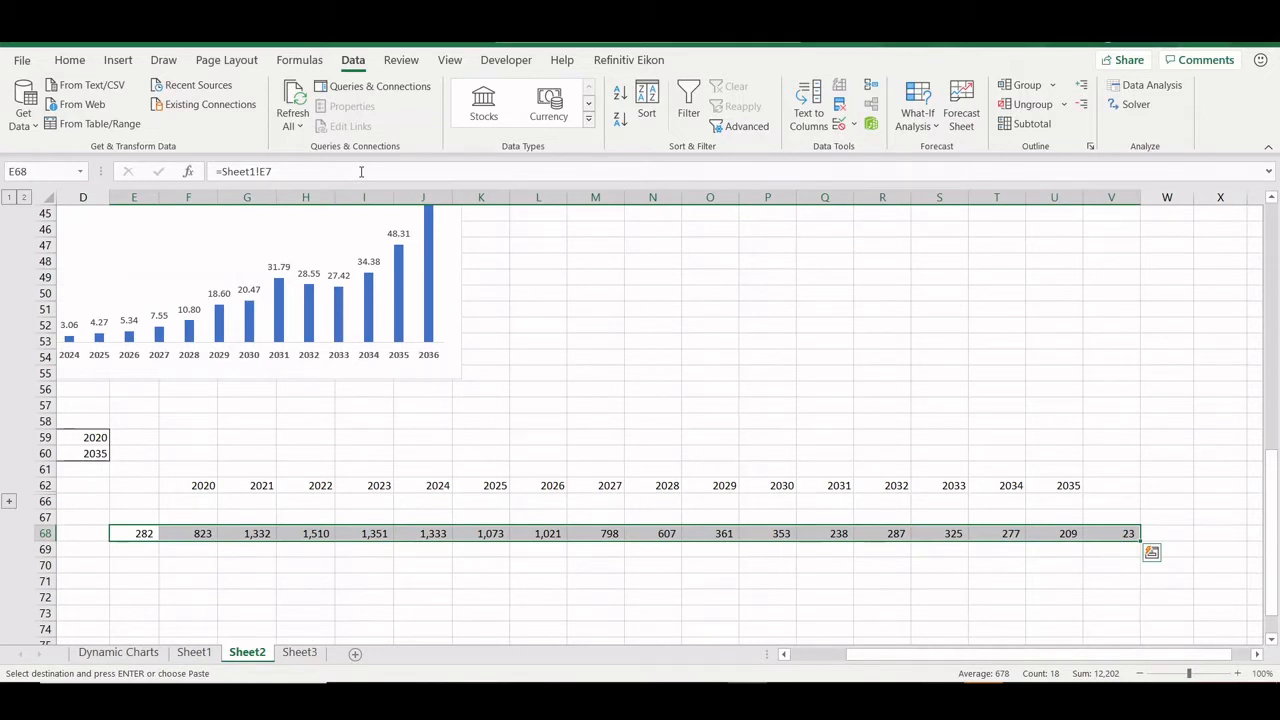
key(ctrl+alt+v)
key(Down)
key(Down)
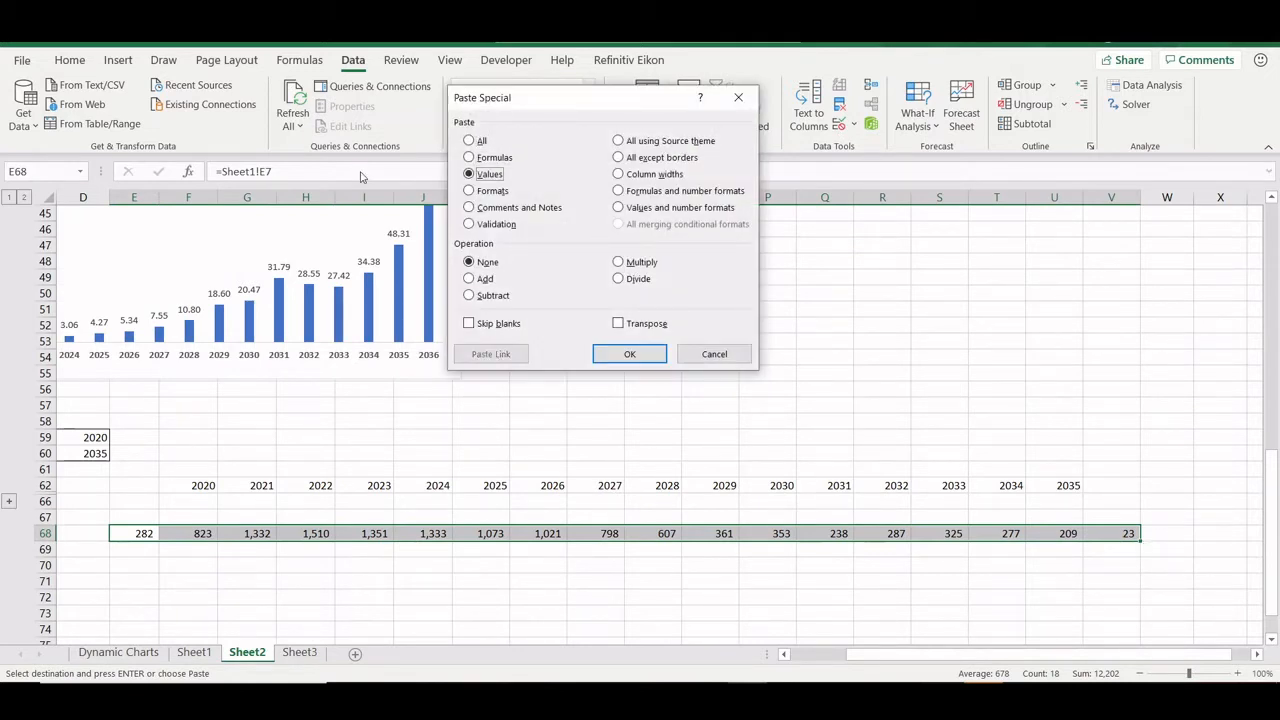
key(Up)
key(Return)
Step: Examine the pasted Revenues formulas across row 68, from E68 to the last filled year column
key(Left)
key(Right)
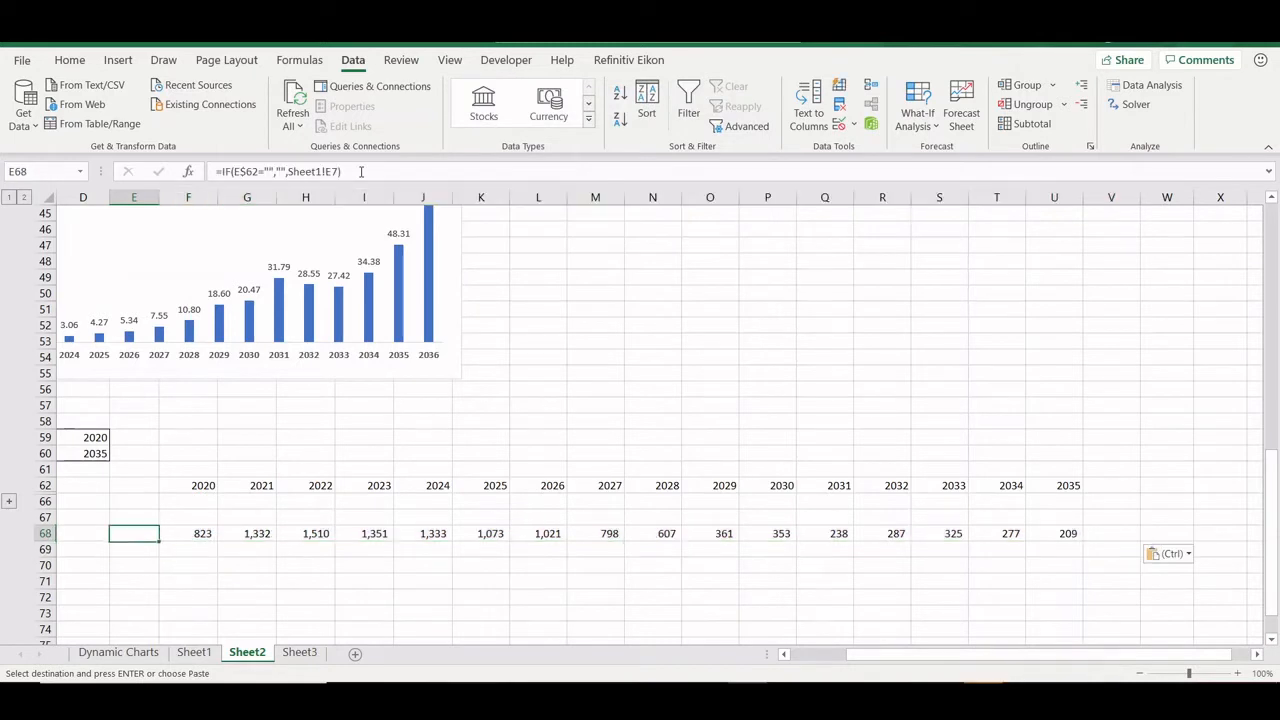
key(Right)
key(Left)
key(Right)
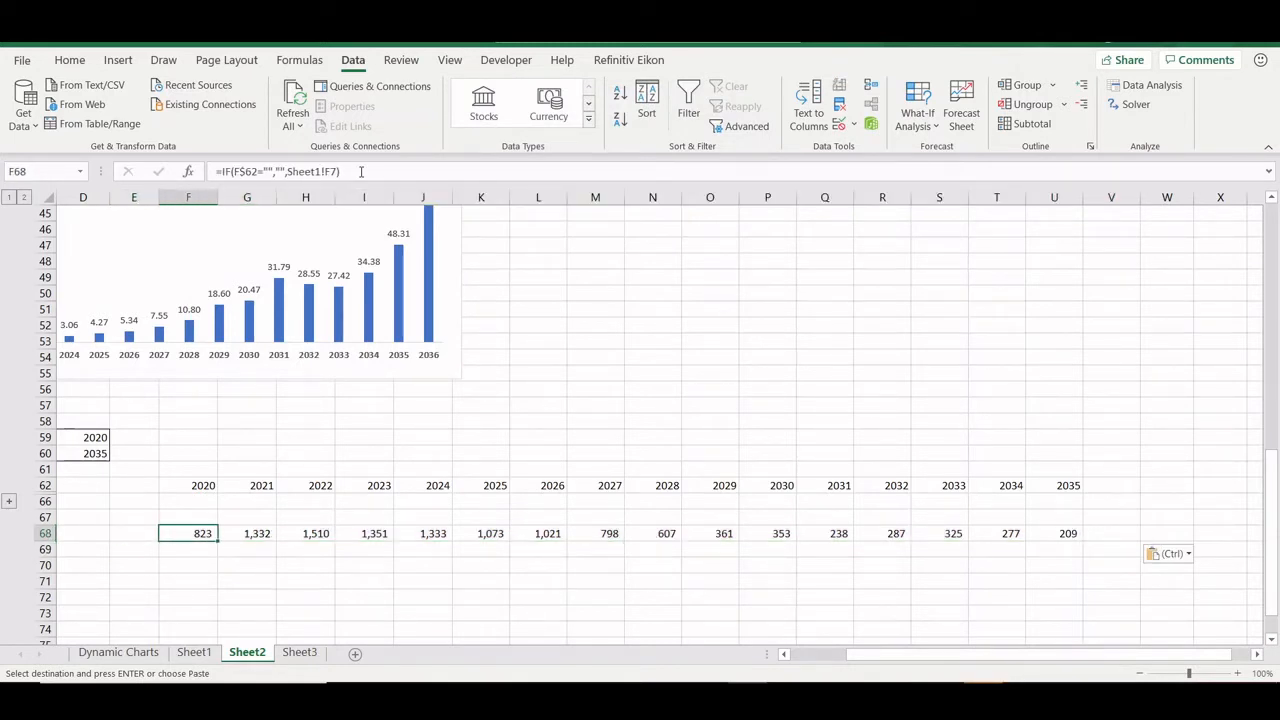
key(ctrl+Right)
key(Left)
key(shift+Left)
key(shift+Left)
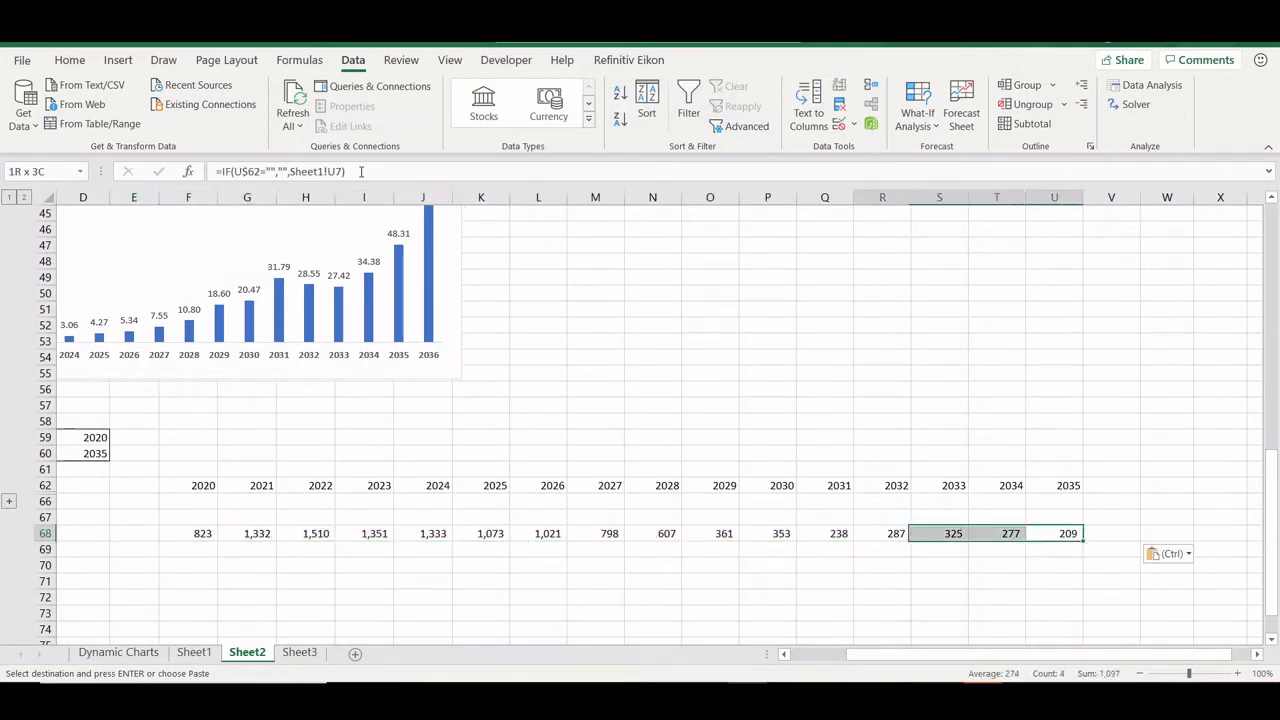
key(shift+Left)
key(shift+Left)
key(shift+Left)
key(shift+Left)
key(shift+Left)
key(shift+Left)
key(shift+Left)
key(shift+Left)
key(shift+Left)
key(shift+Left)
key(shift+Left)
key(shift+Left)
key(shift+Left)
key(Left)
key(Left)
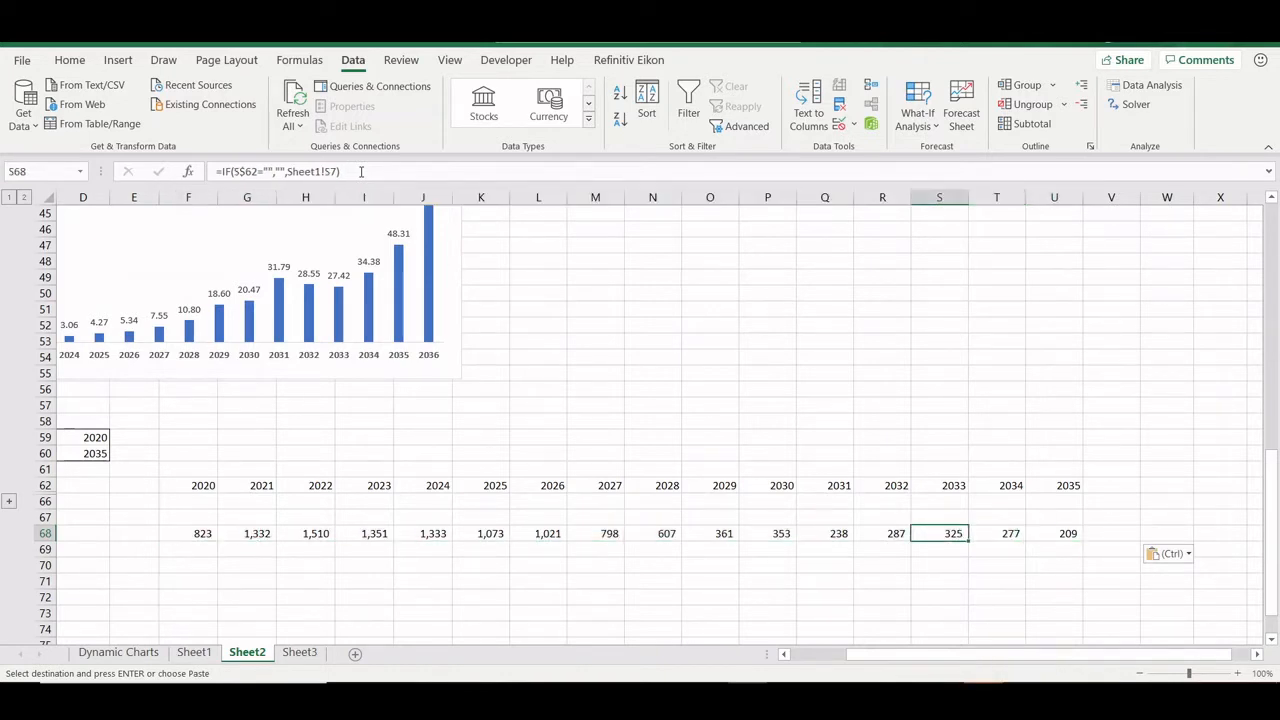
key(ctrl+Left)
key(Left)
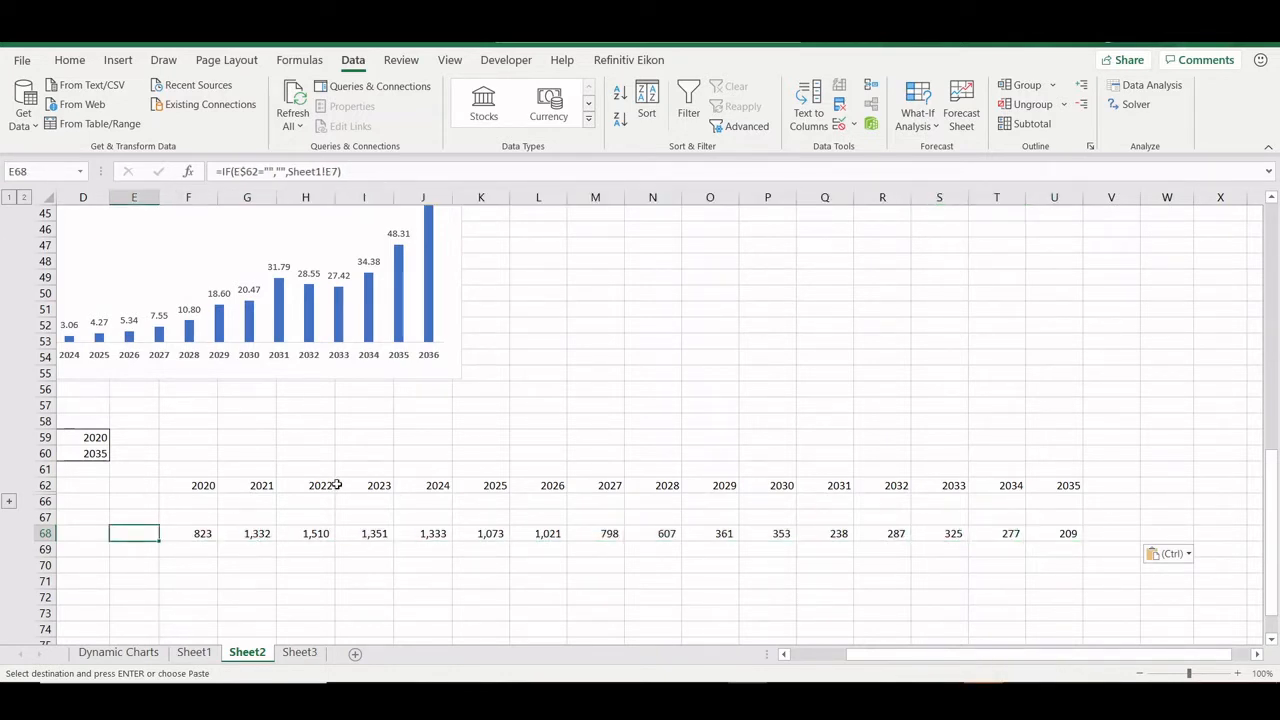
Step: Set the End Date in D60 to 2022 to test the Revenues row
click(109, 455)
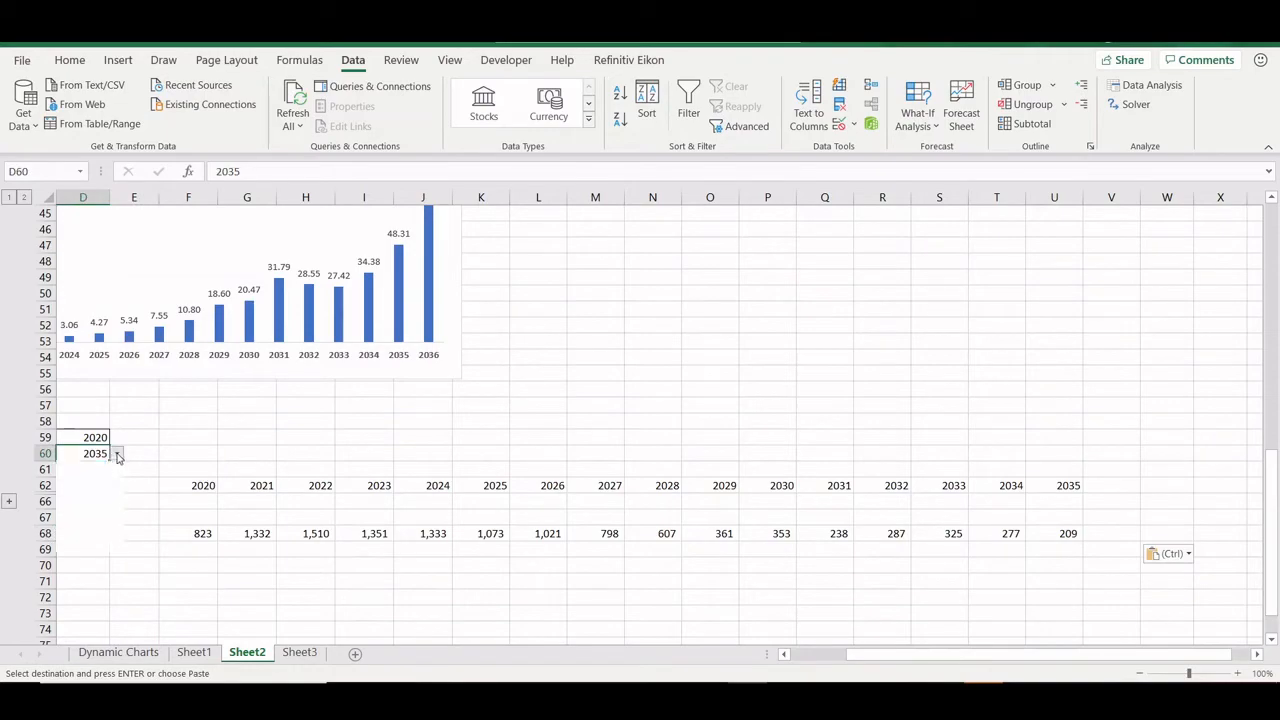
click(114, 454)
click(103, 500)
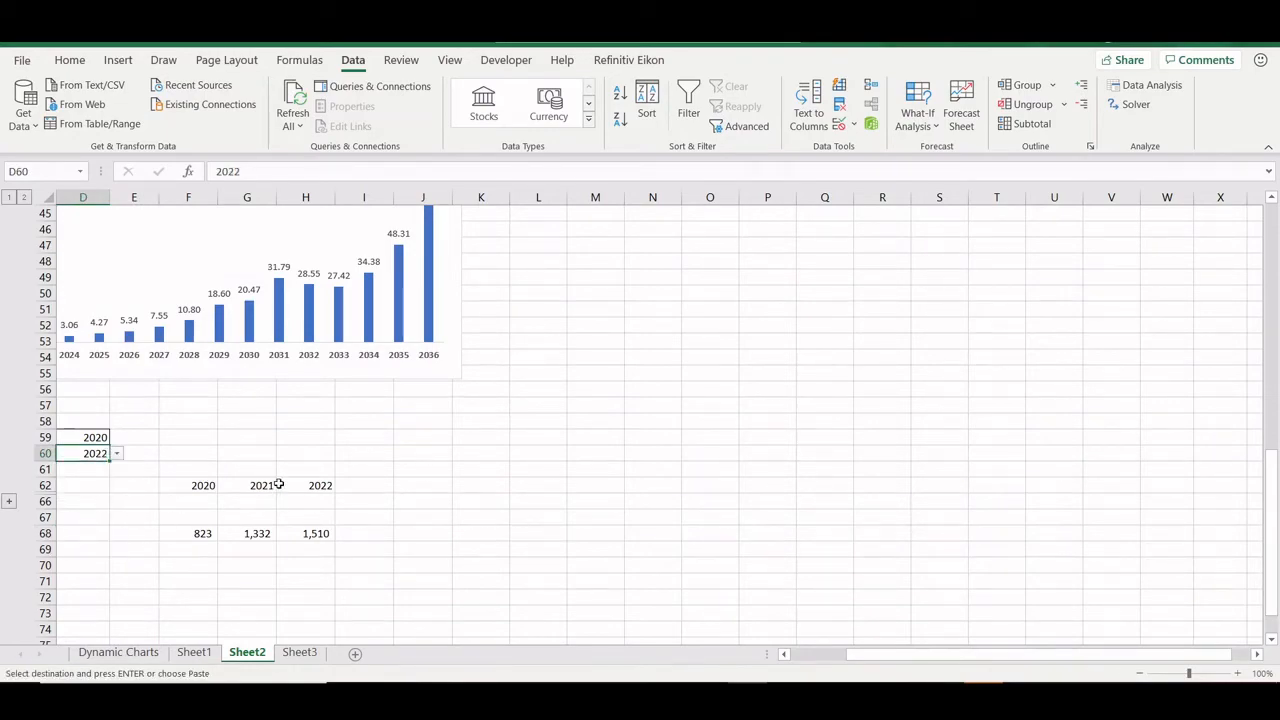
Step: Collapse the grouped flag rows 6 to 8 of the original table on Sheet2
scroll(274, 494, left, 3)
scroll(274, 494, up, 15)
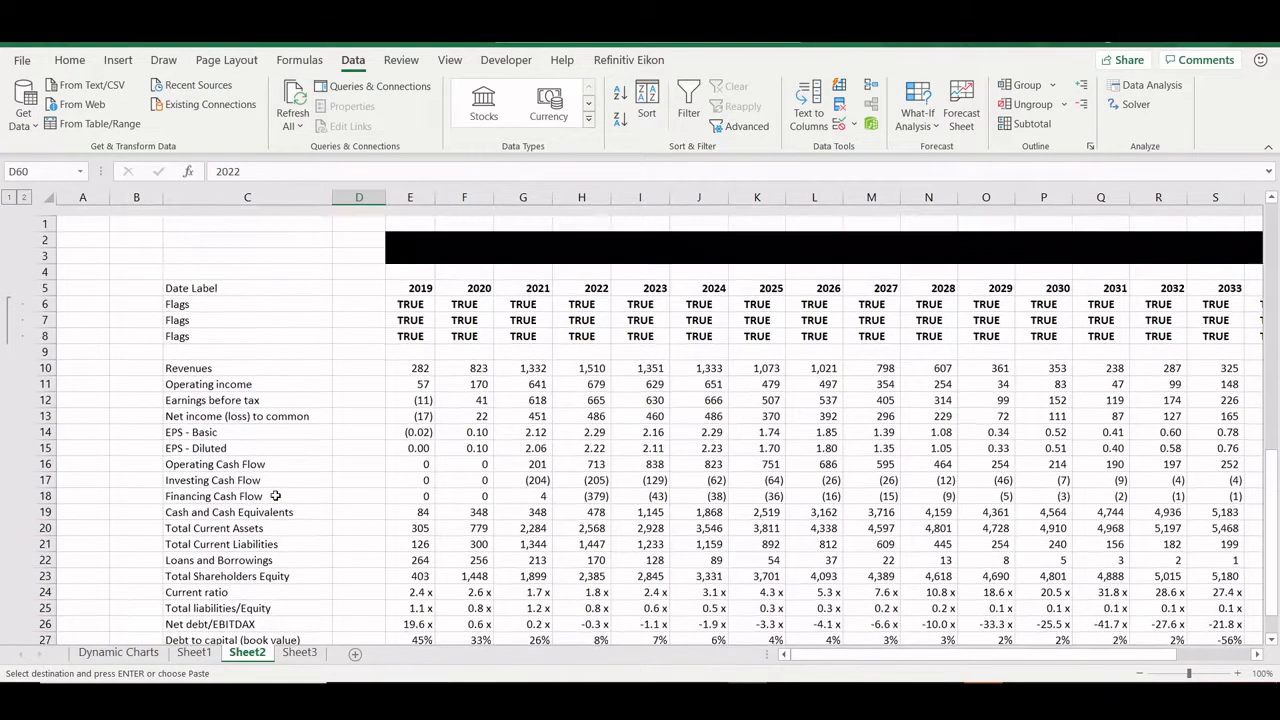
click(9, 198)
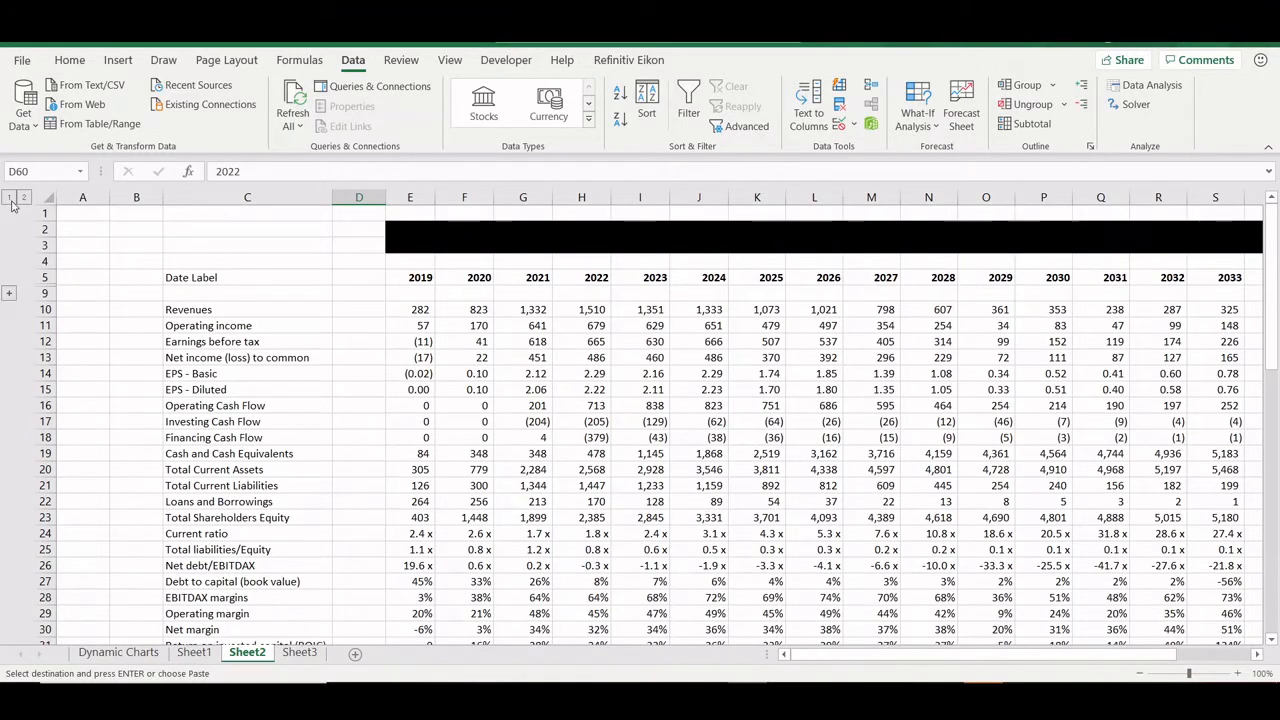
Step: Examine the IF formulas for Revenues and Operating income in C10, C11 and F11 of the original table
click(424, 357)
key(Up)
key(Up)
key(Up)
key(Left)
key(Left)
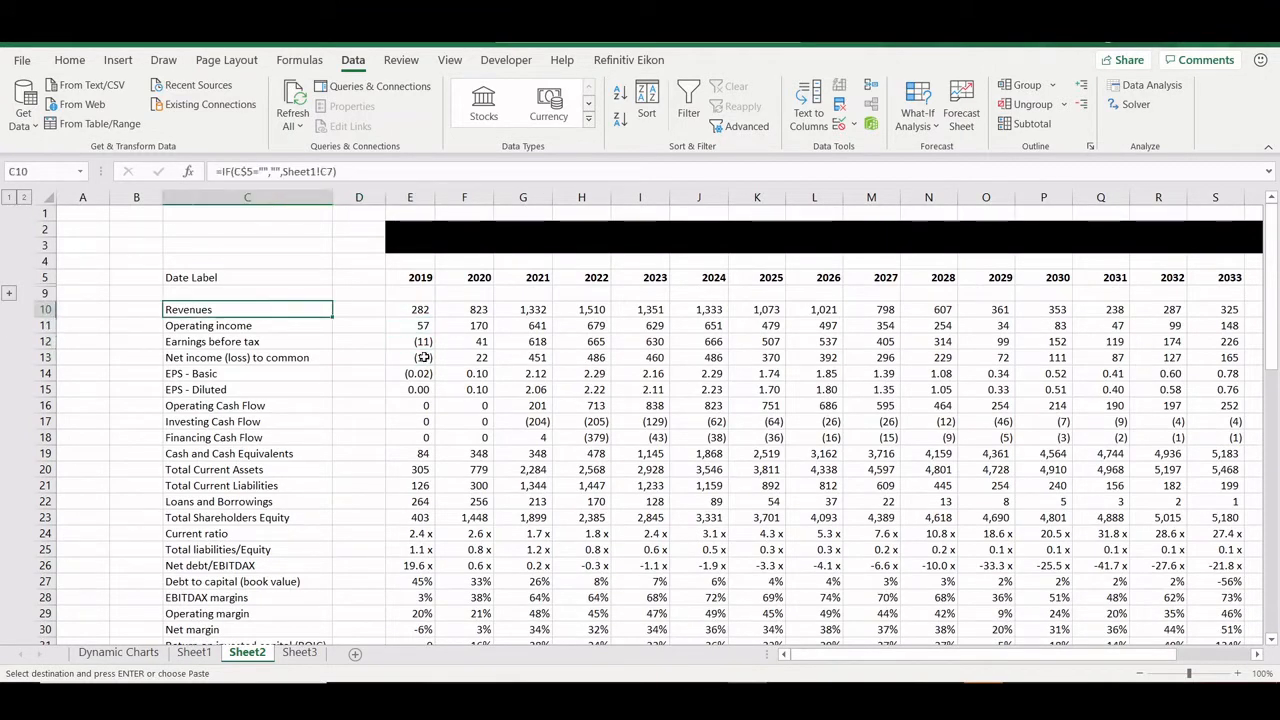
key(Down)
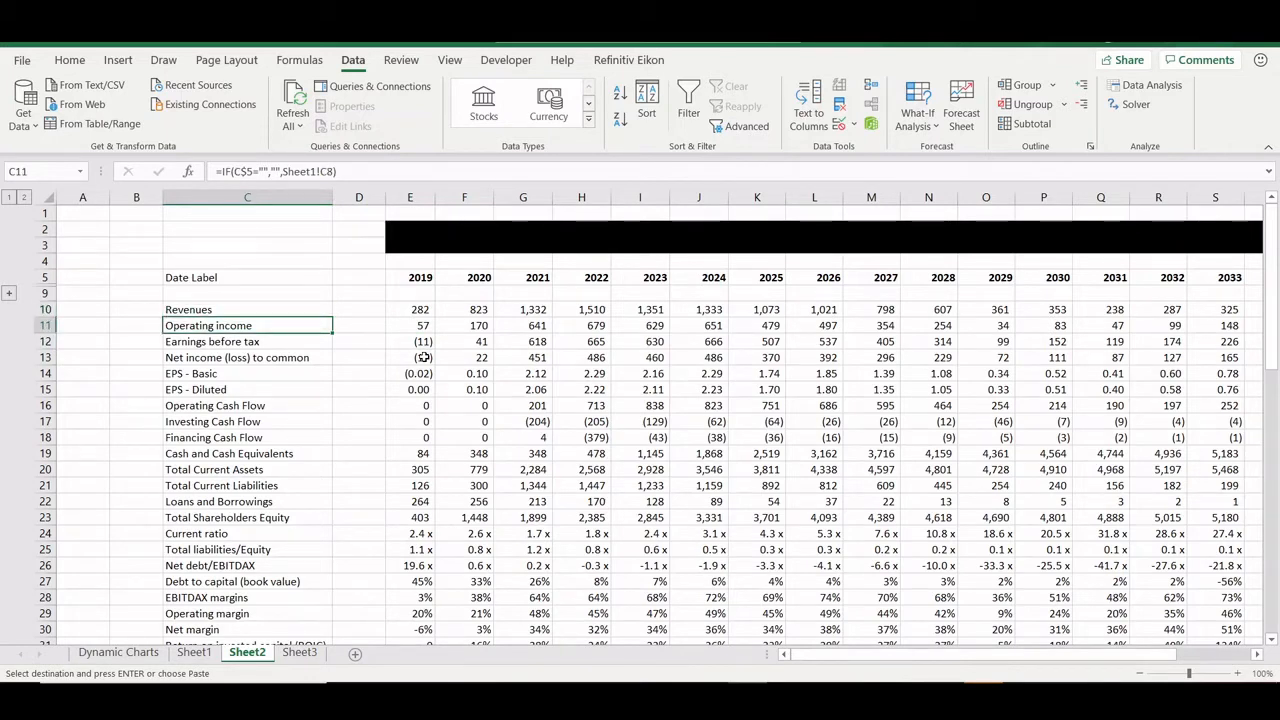
key(F2)
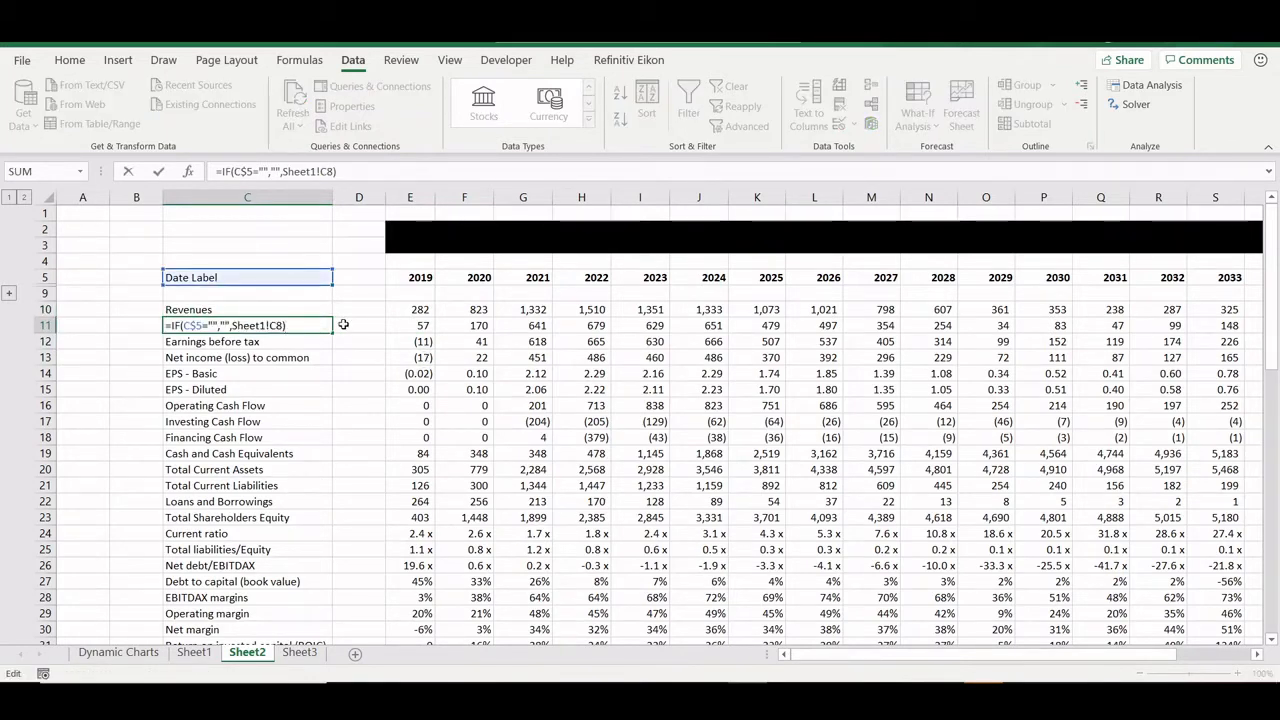
key(Escape)
key(Right)
key(Right)
key(Right)
key(F2)
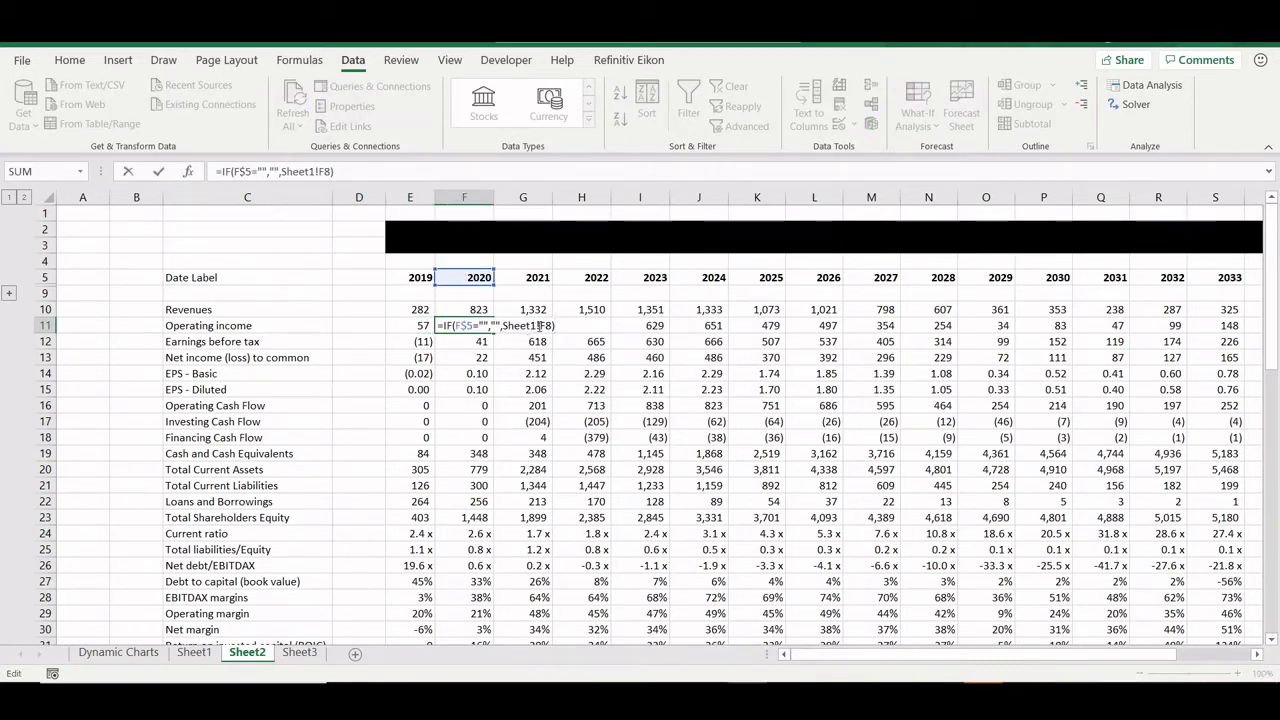
Step: Examine the Start Date cell E36, the E5 year formula and the E6 and E7 flag formulas, expanding and recollapsing the flag rows
scroll(252, 418, down, 5)
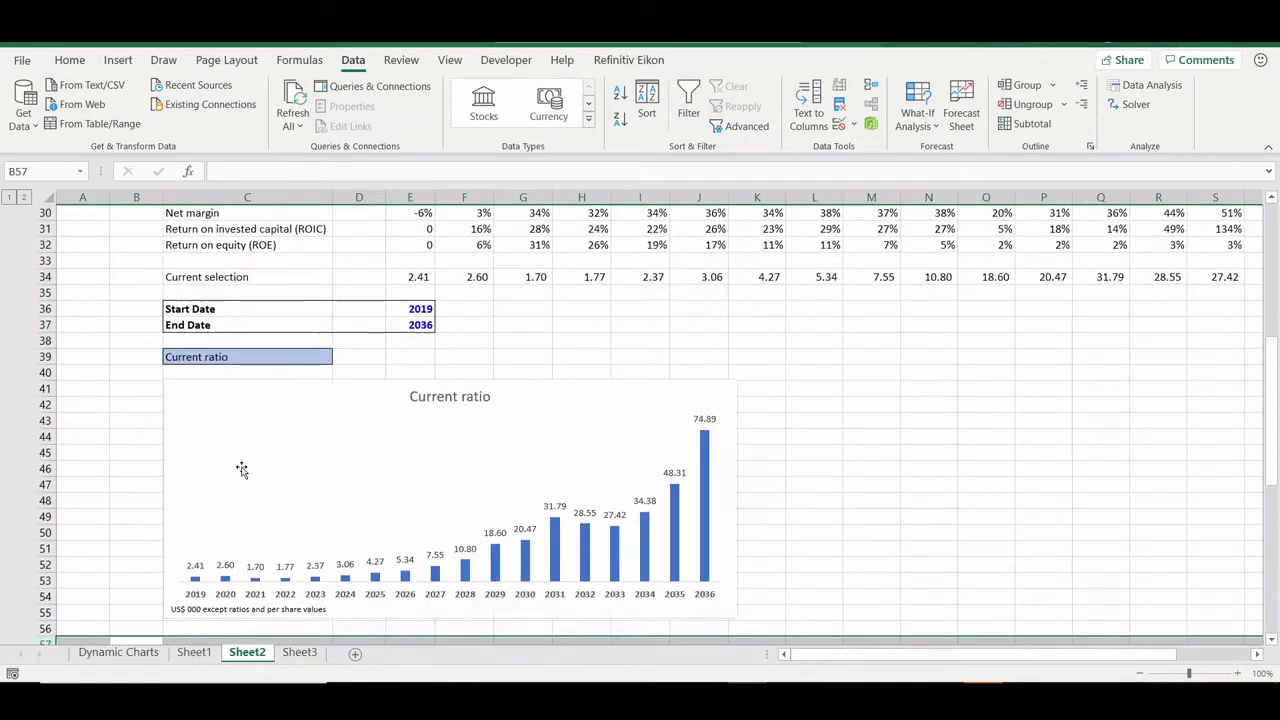
click(402, 312)
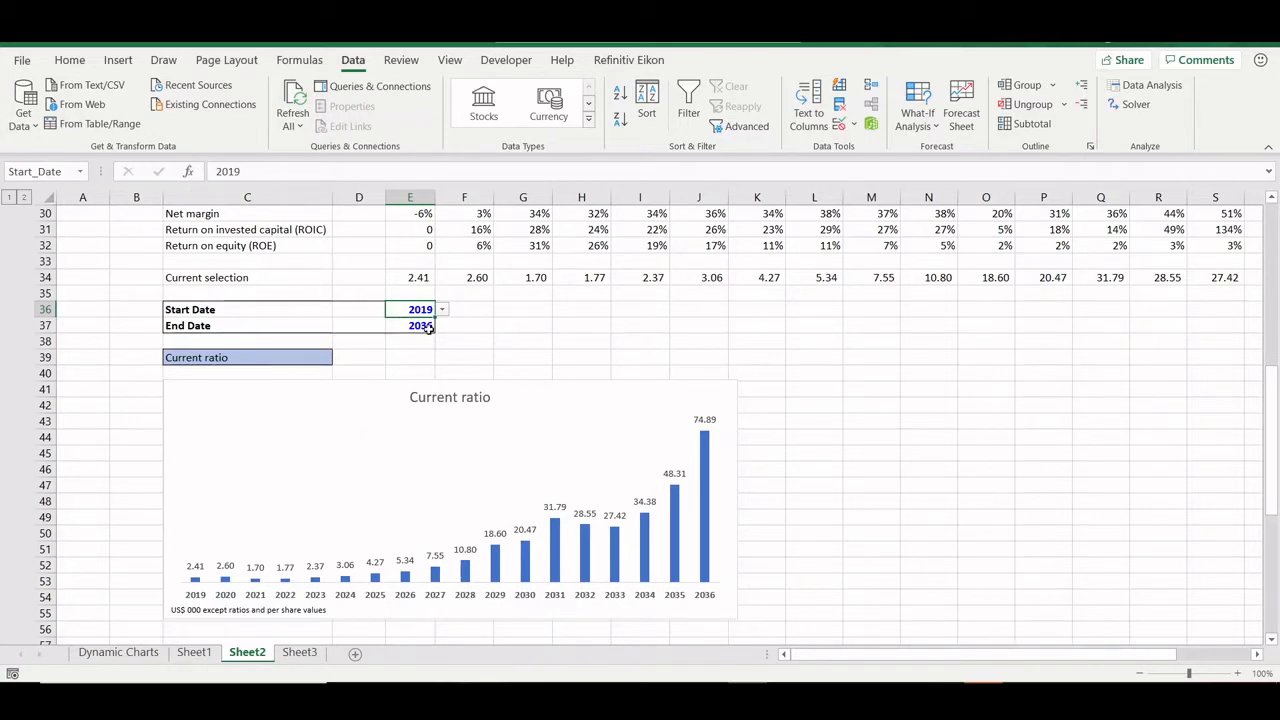
scroll(420, 327, up, 9)
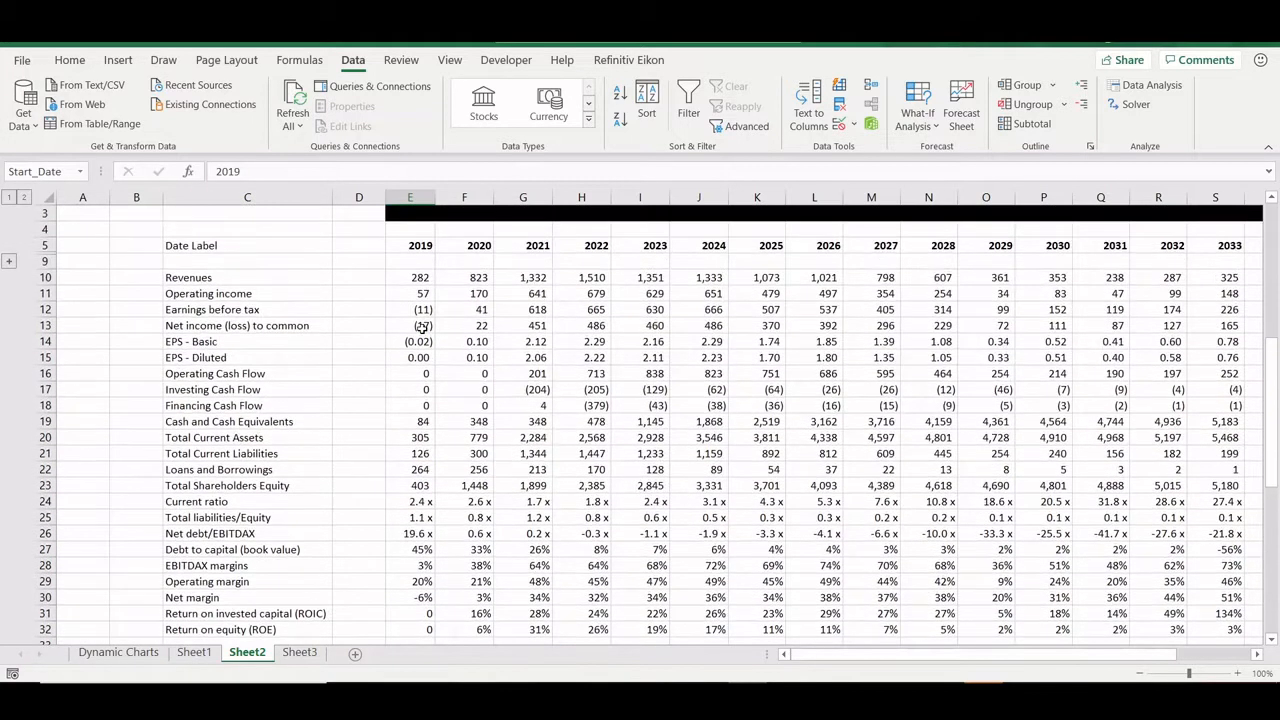
click(418, 278)
click(413, 245)
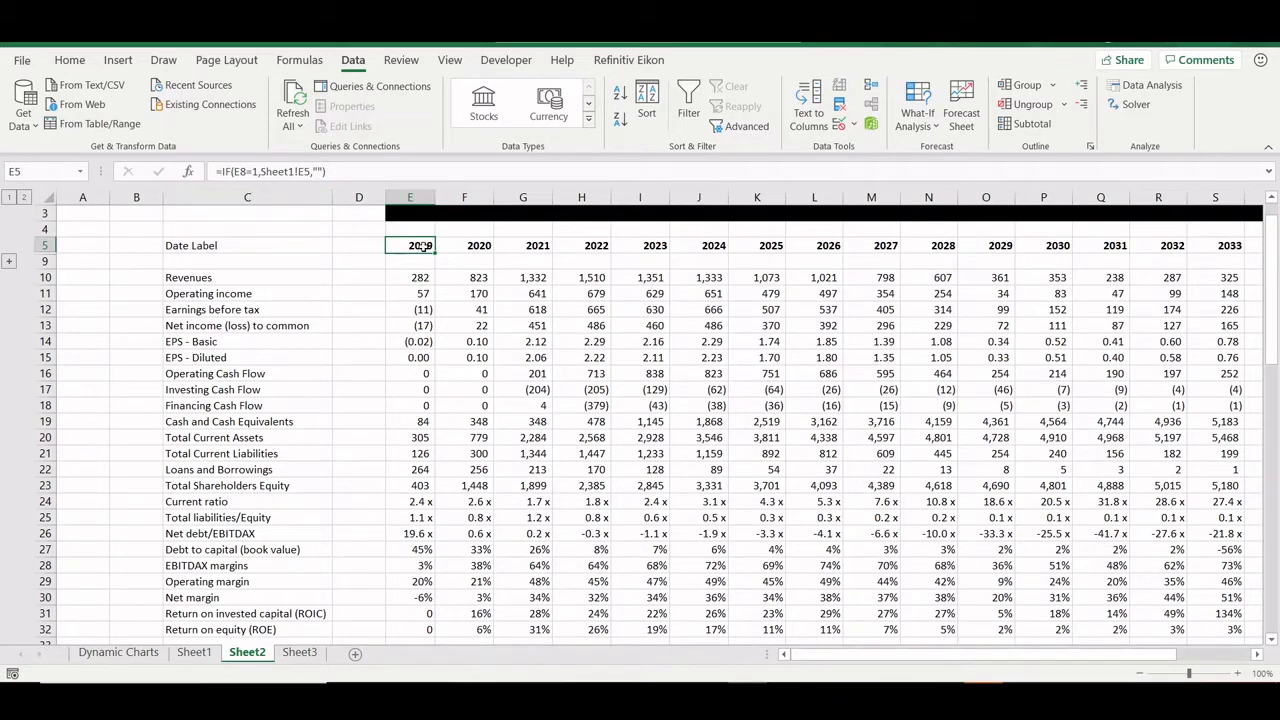
click(9, 261)
click(409, 262)
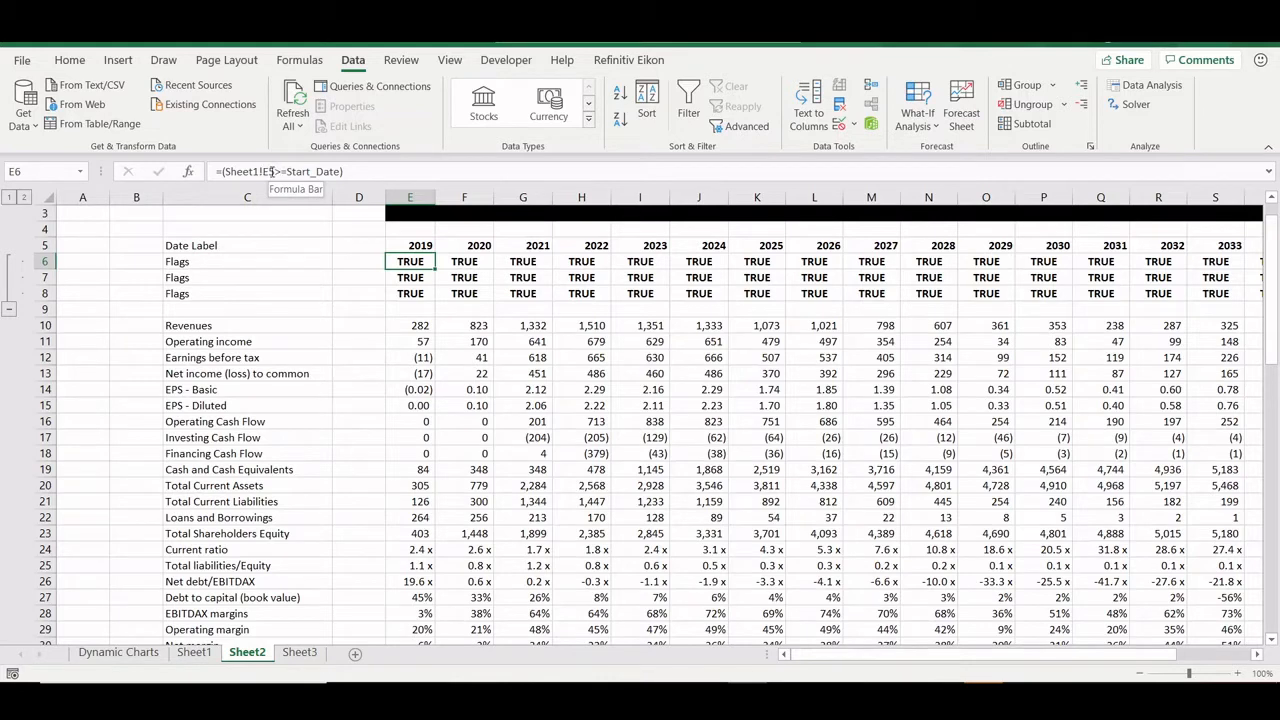
click(401, 277)
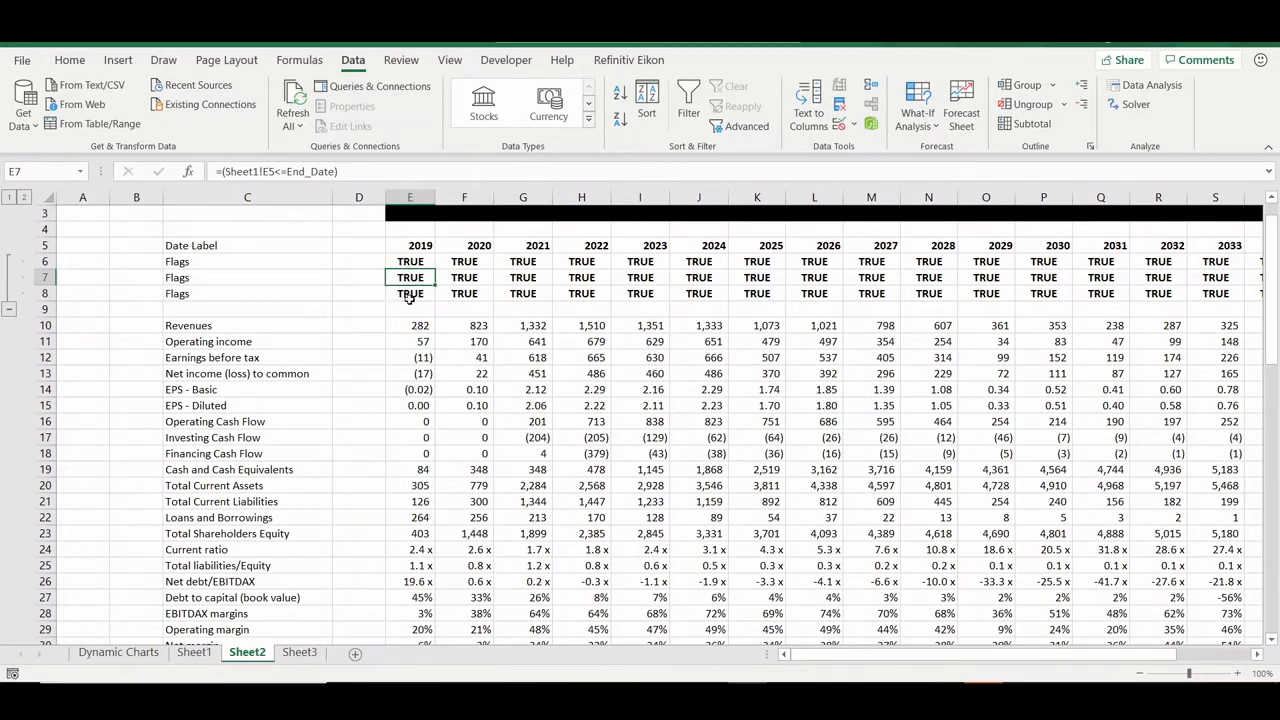
click(8, 312)
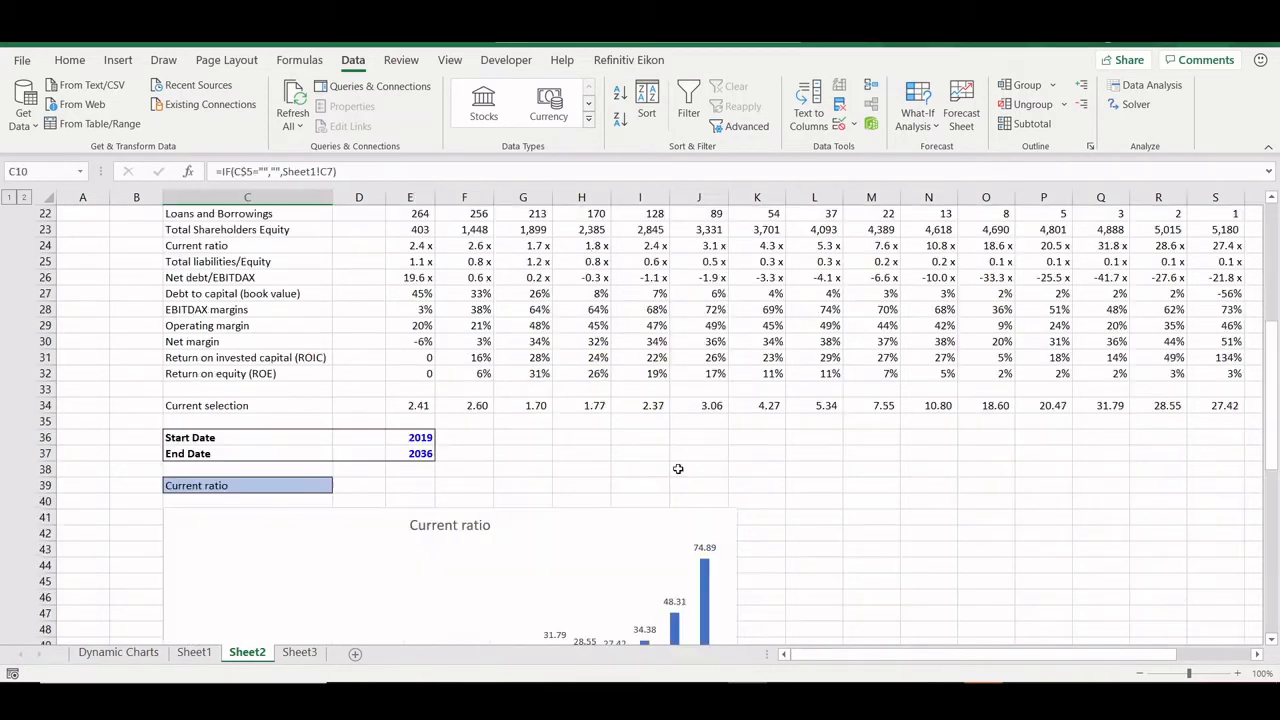
Step: Examine the list data validation of the metric selector C39 and its source range C10:C32 in the table
scroll(469, 456, down, 2)
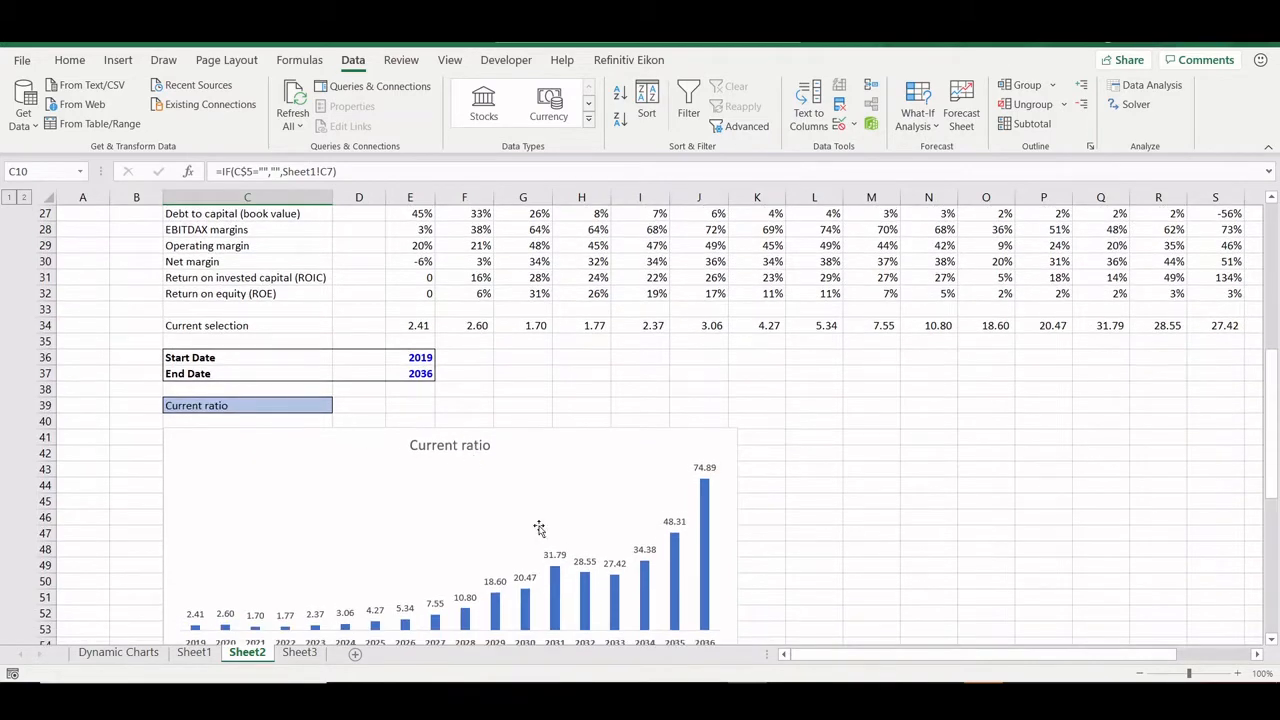
click(300, 405)
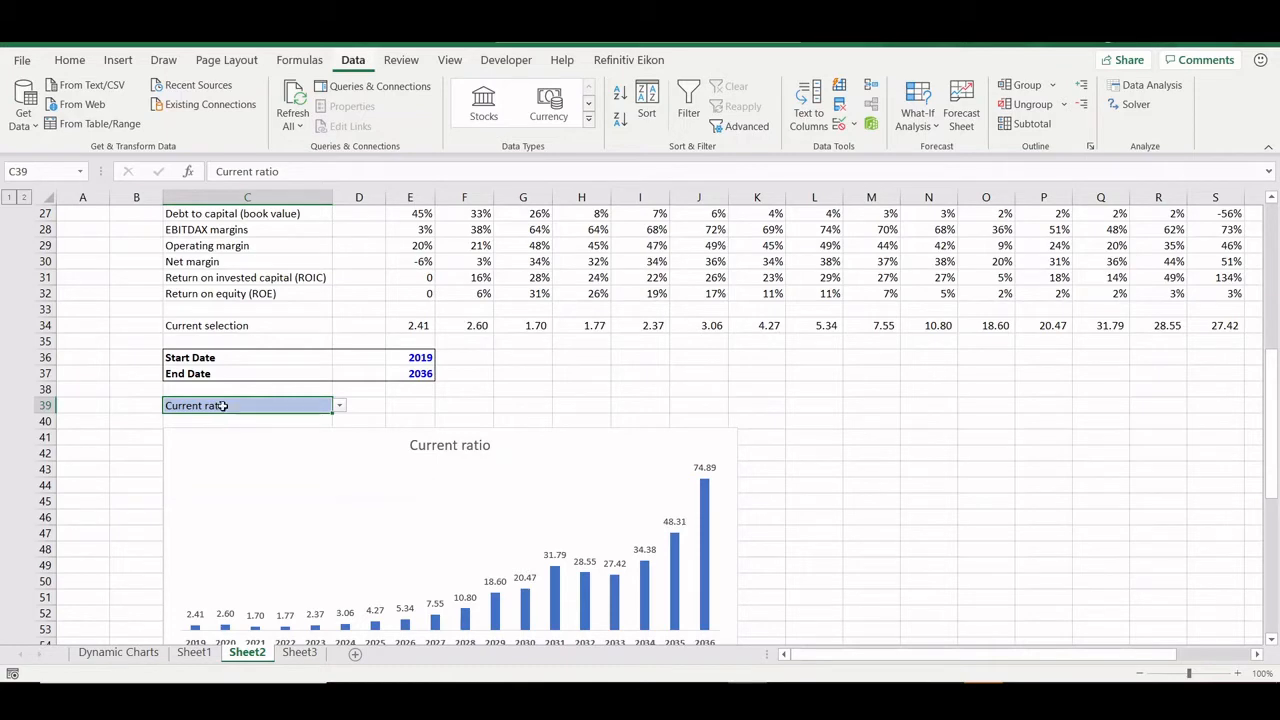
key(alt+a)
key(v)
key(v)
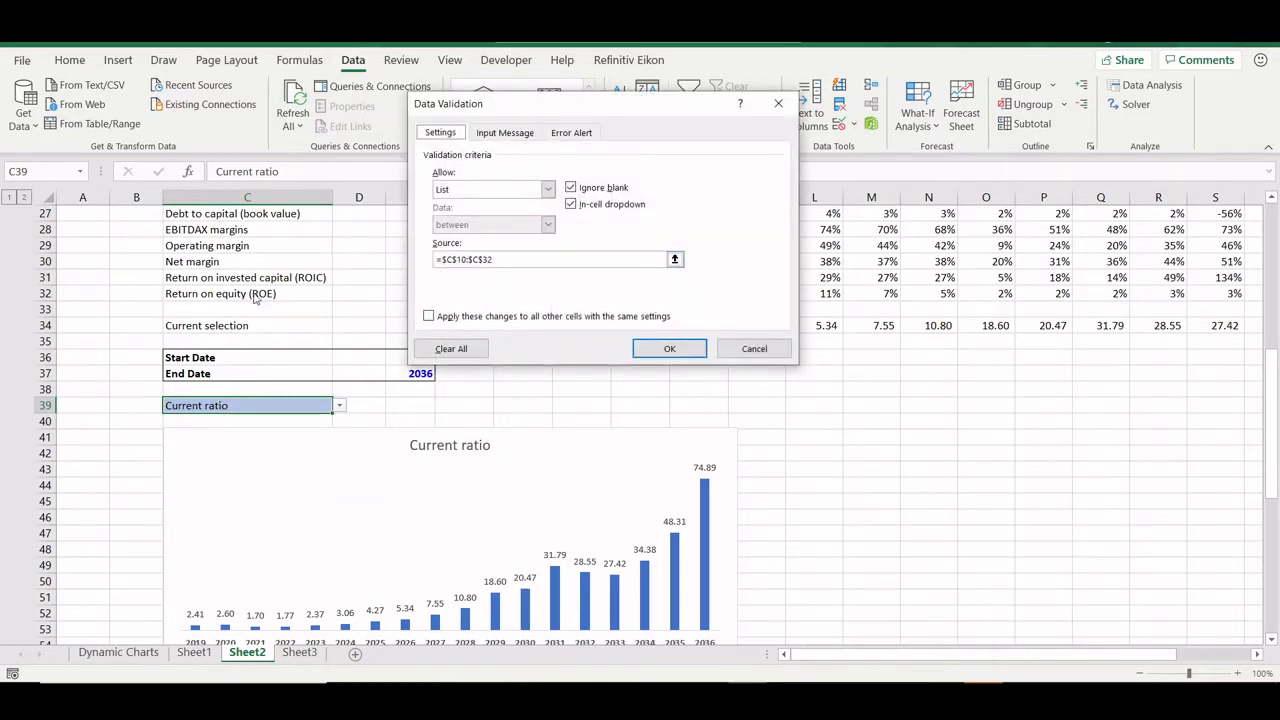
key(Escape)
scroll(170, 278, up, 6)
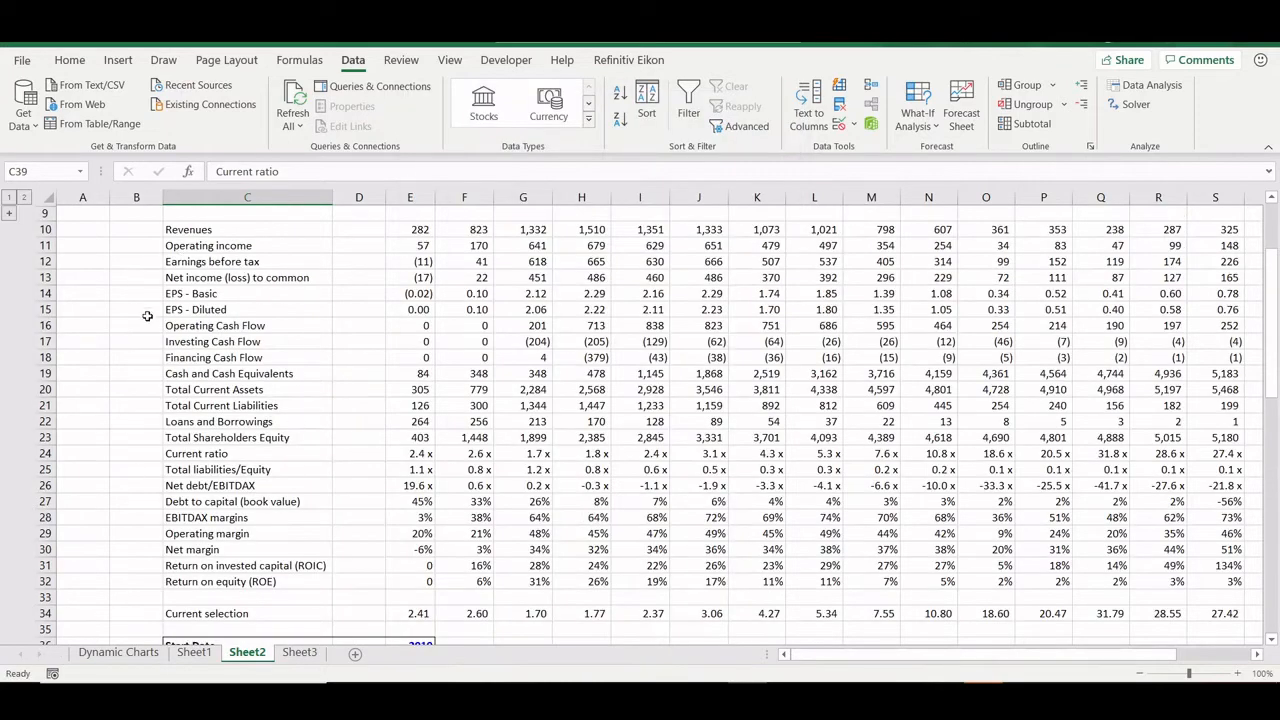
scroll(285, 581, down, 4)
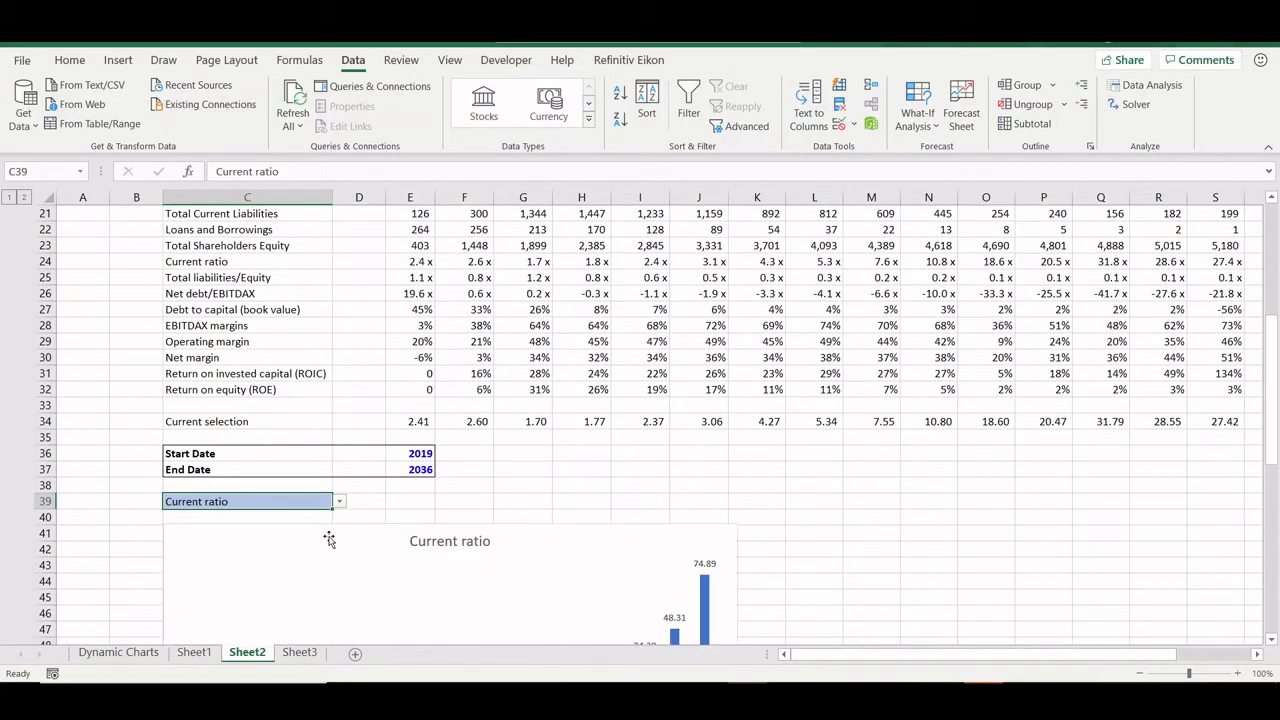
Step: Test the chart by choosing Debt to capital (book value) and Return on invested capital (ROIC) in the metric selector C39
click(339, 506)
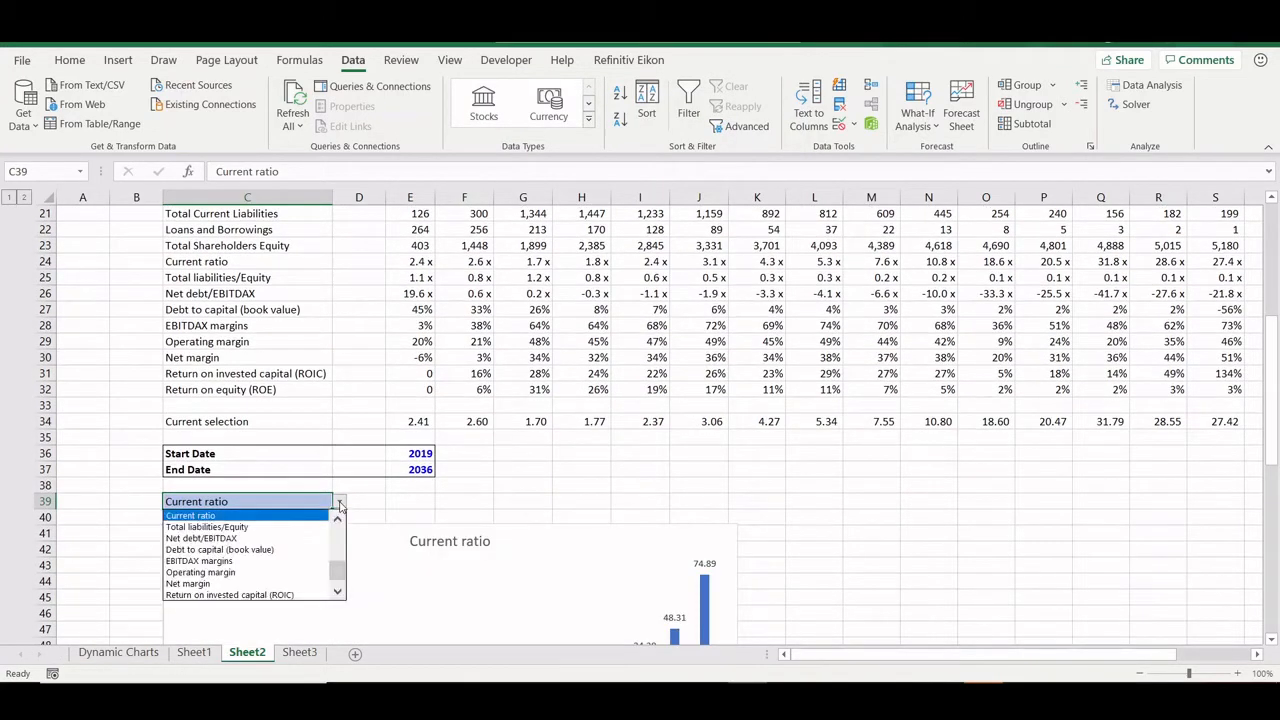
click(230, 551)
scroll(393, 568, down, 5)
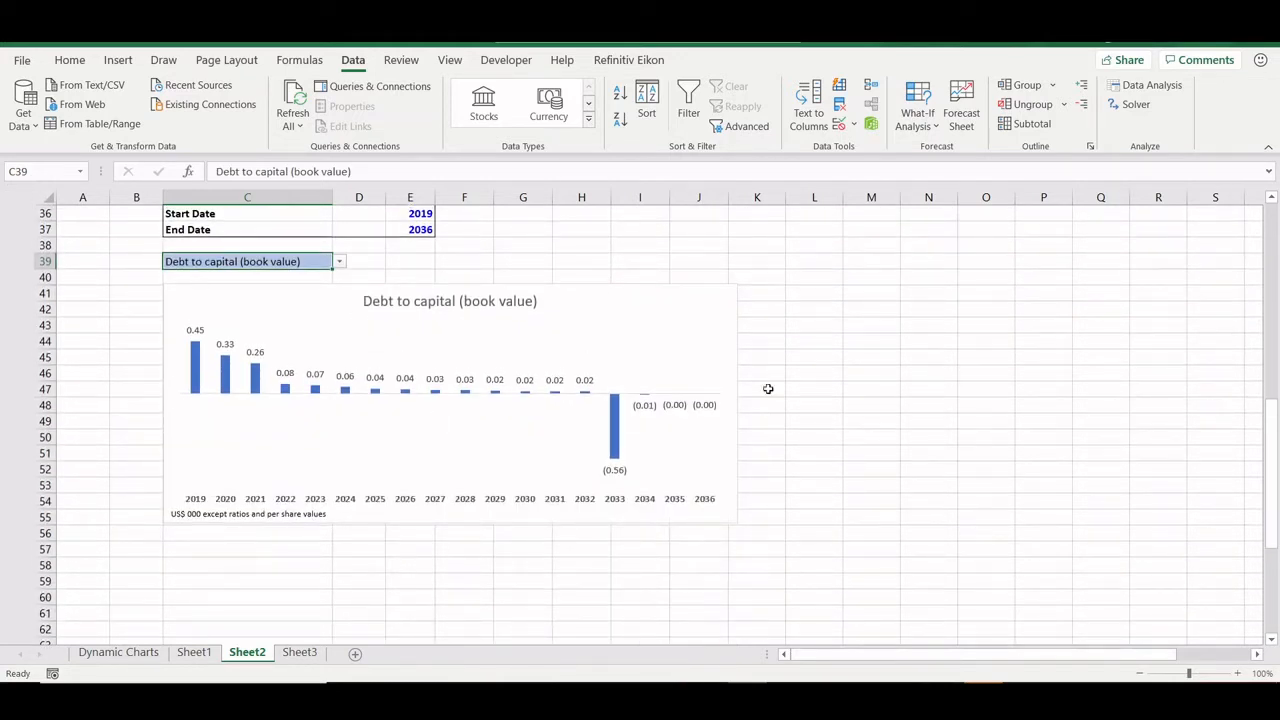
click(338, 262)
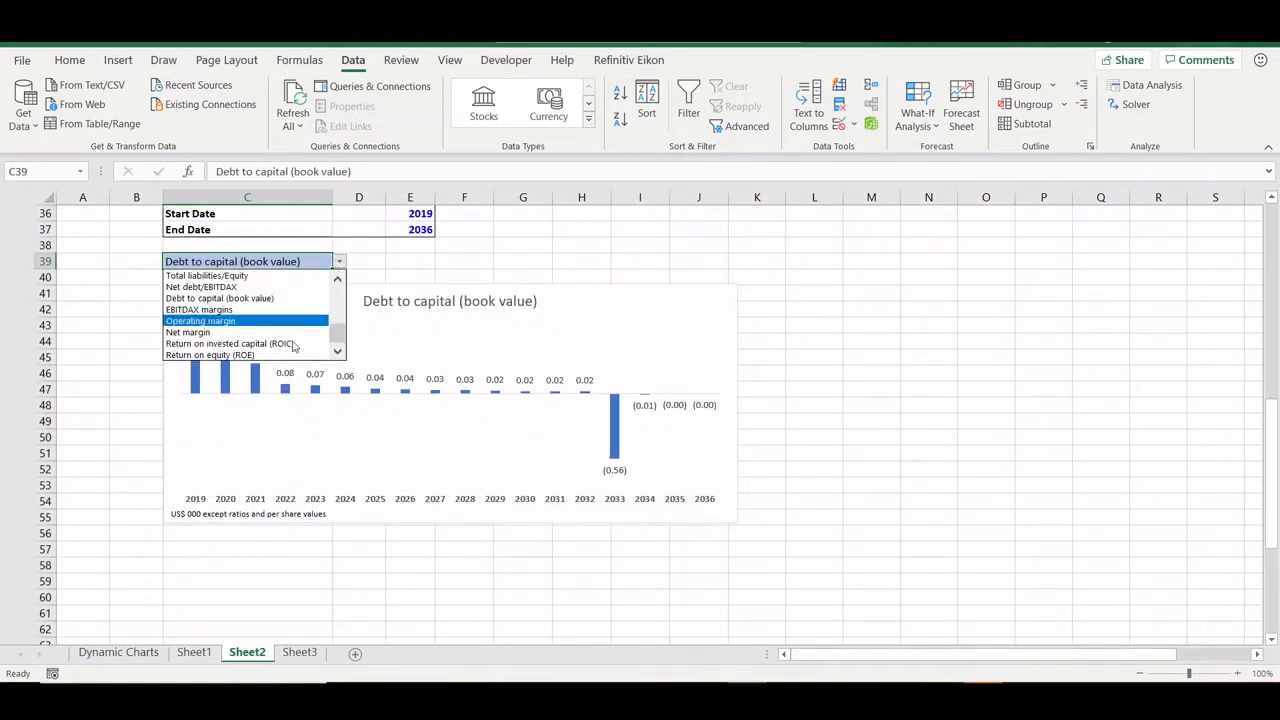
click(288, 350)
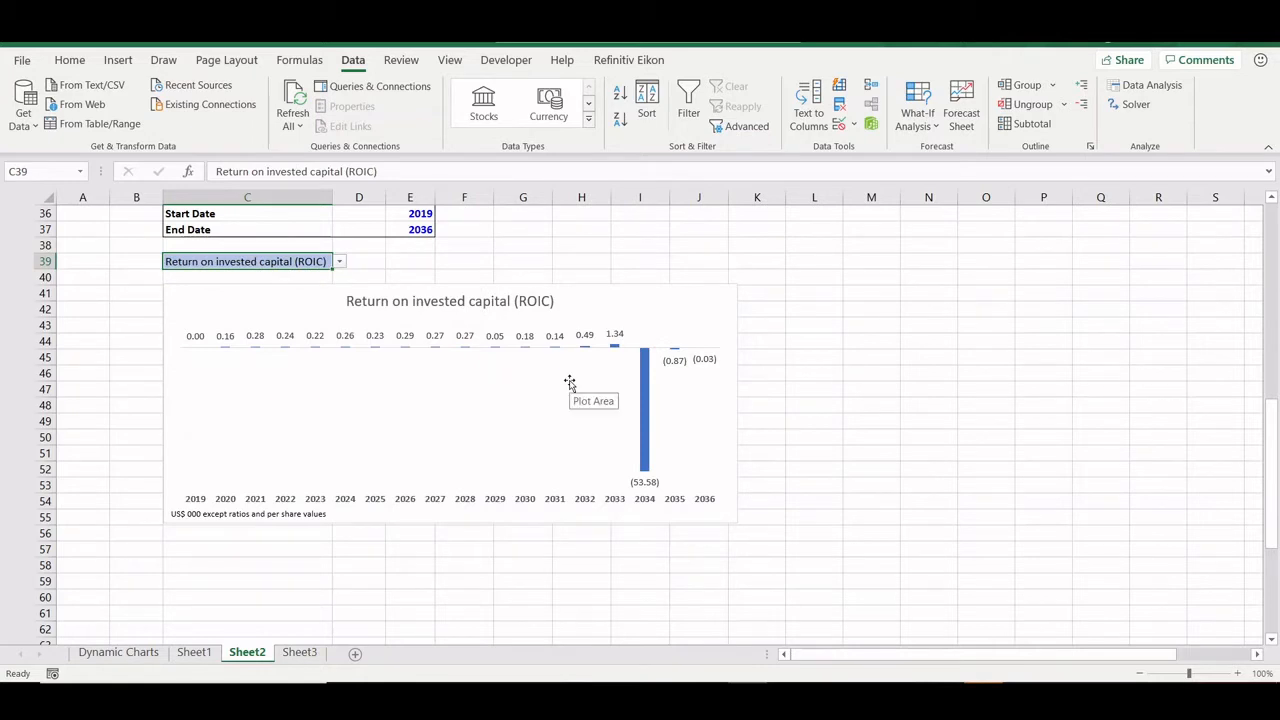
Step: Set the metric selector C39 to Total liabilities/Equity and check the chart below it
scroll(565, 385, up, 3)
click(338, 390)
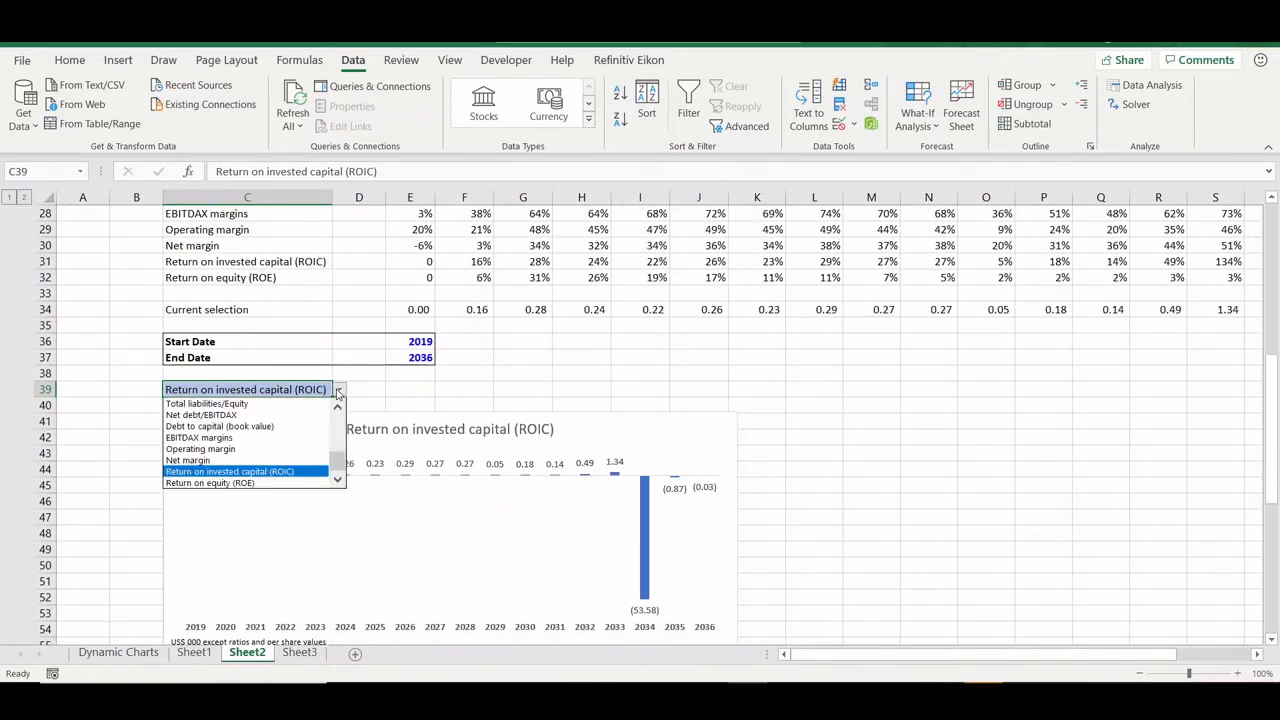
click(248, 406)
scroll(383, 497, down, 4)
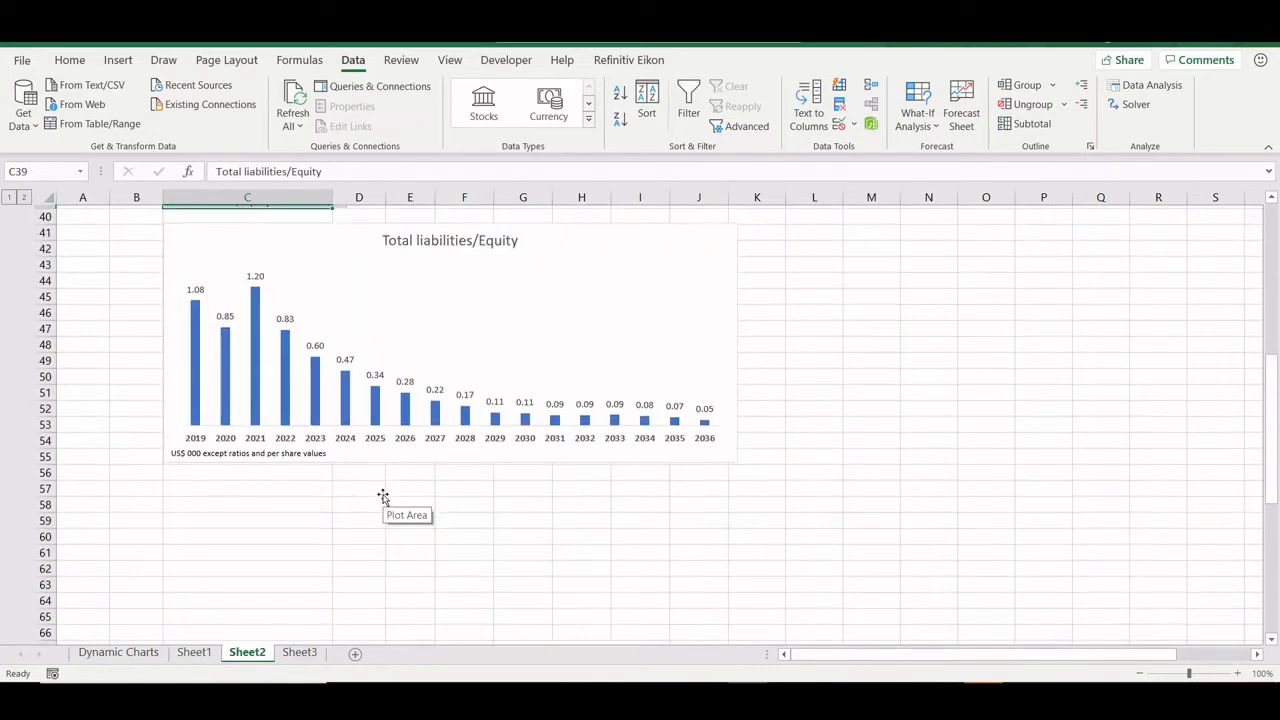
scroll(383, 494, up, 6)
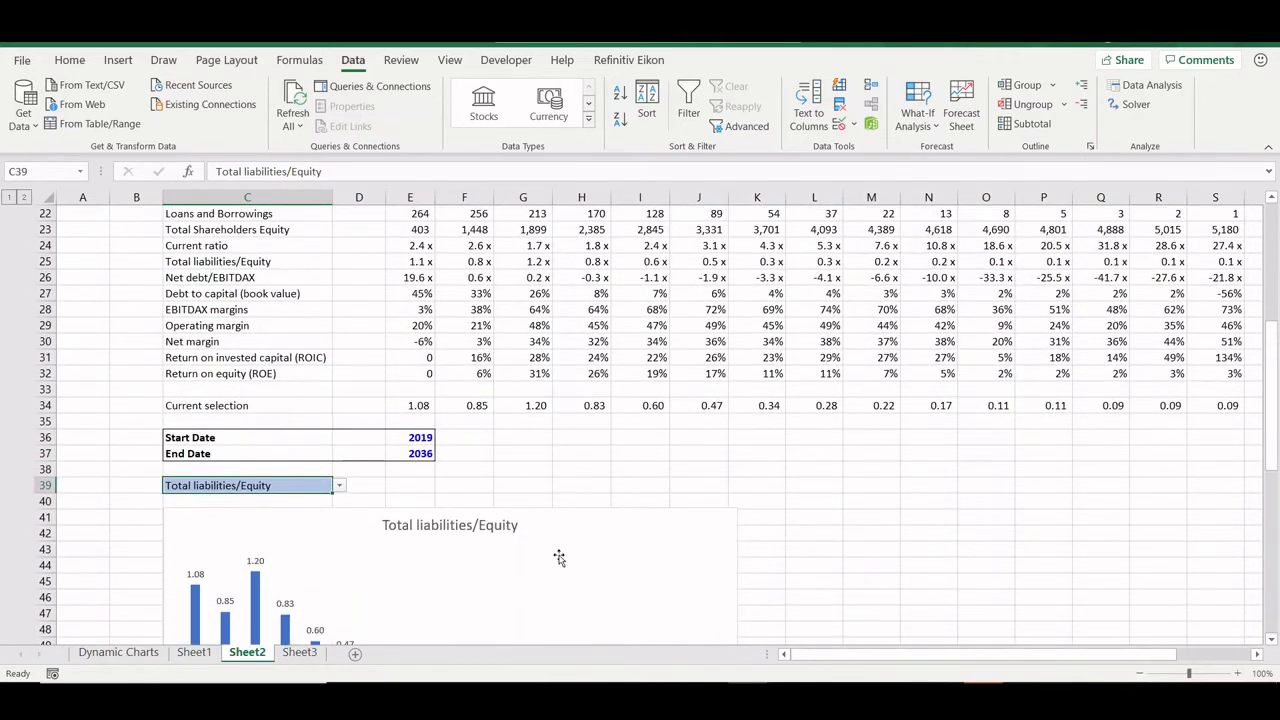
Step: Review the Sheet2 data table behind the chart and its source statements on Sheet1
click(486, 640)
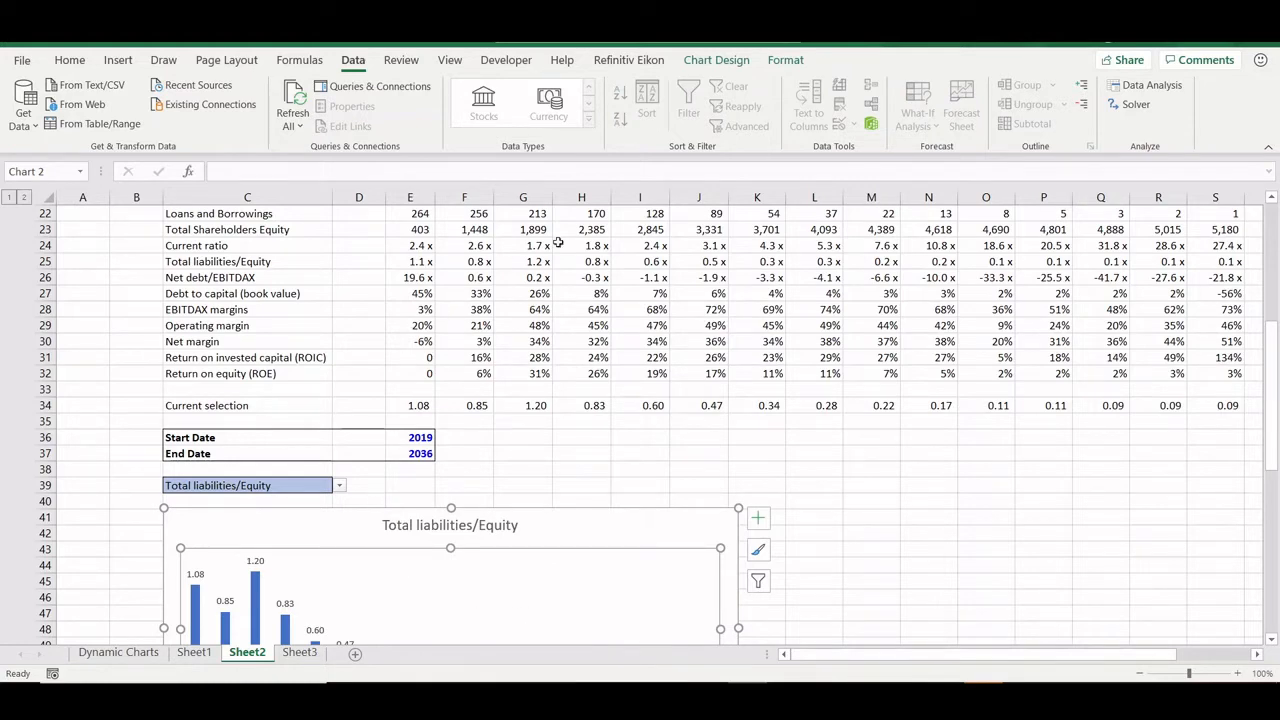
scroll(486, 300, up, 7)
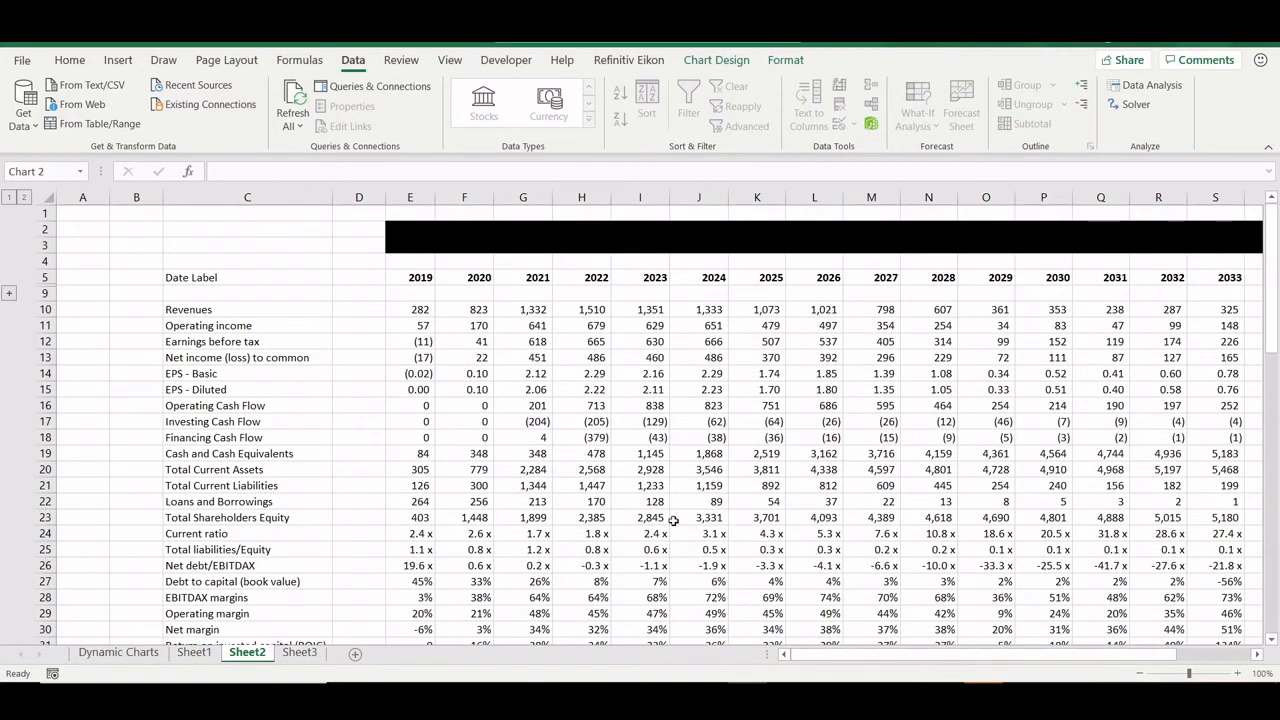
scroll(634, 449, down, 3)
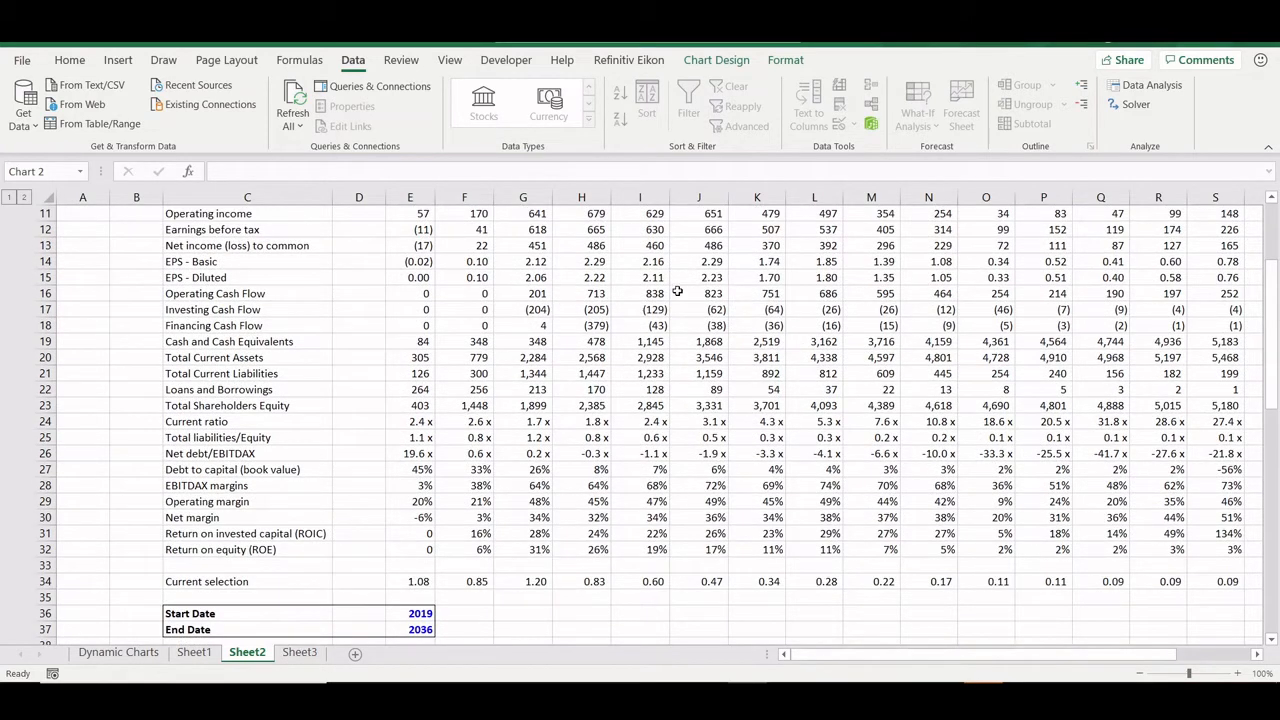
click(195, 652)
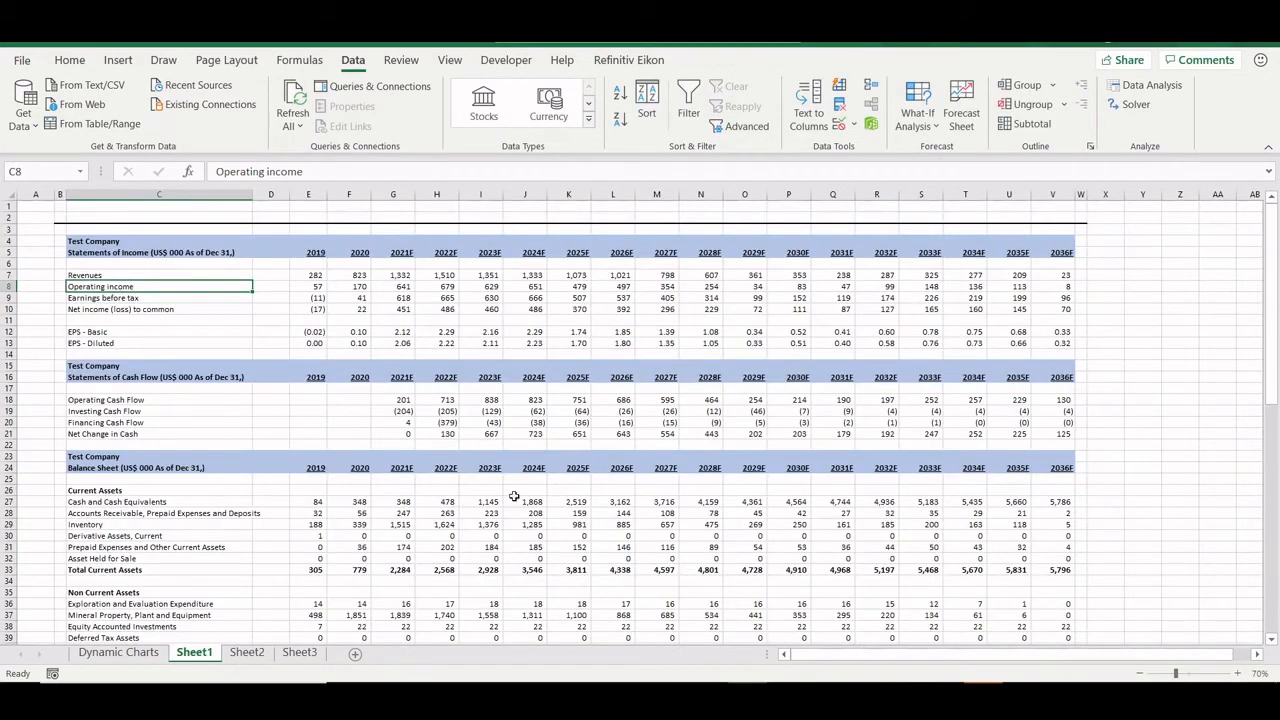
click(247, 652)
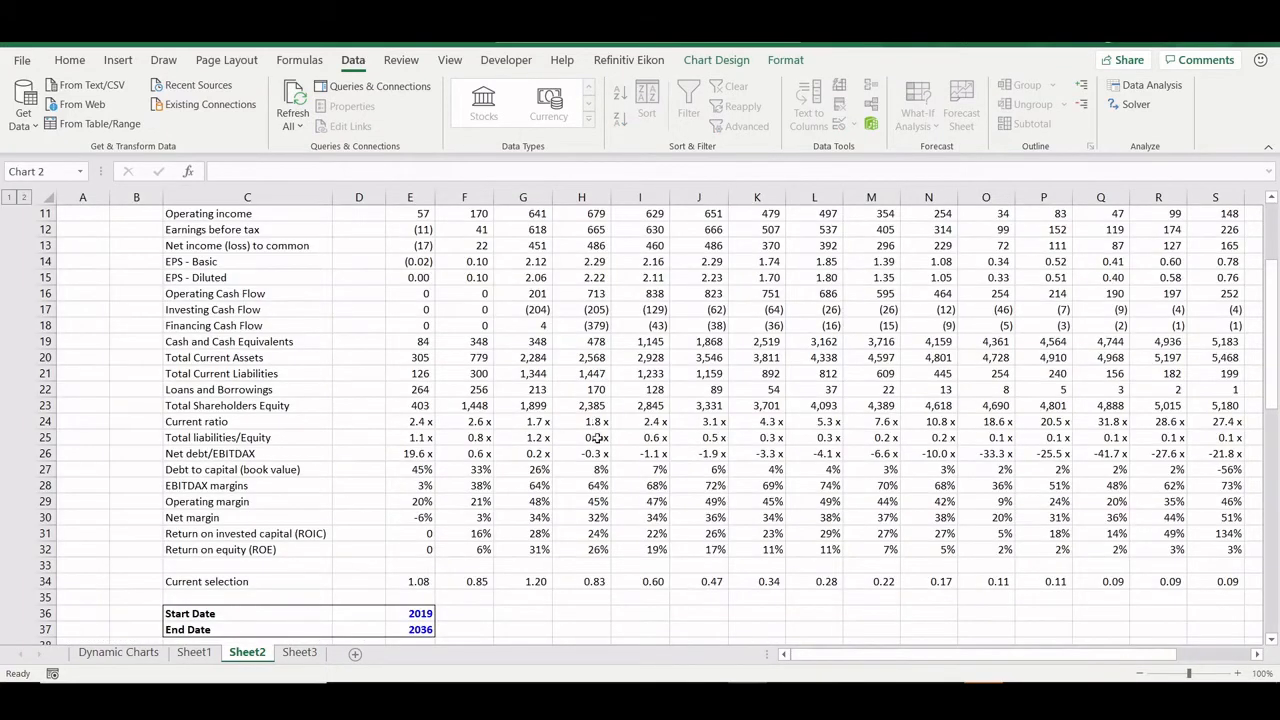
ctrl+scroll(590, 454, up, 3)
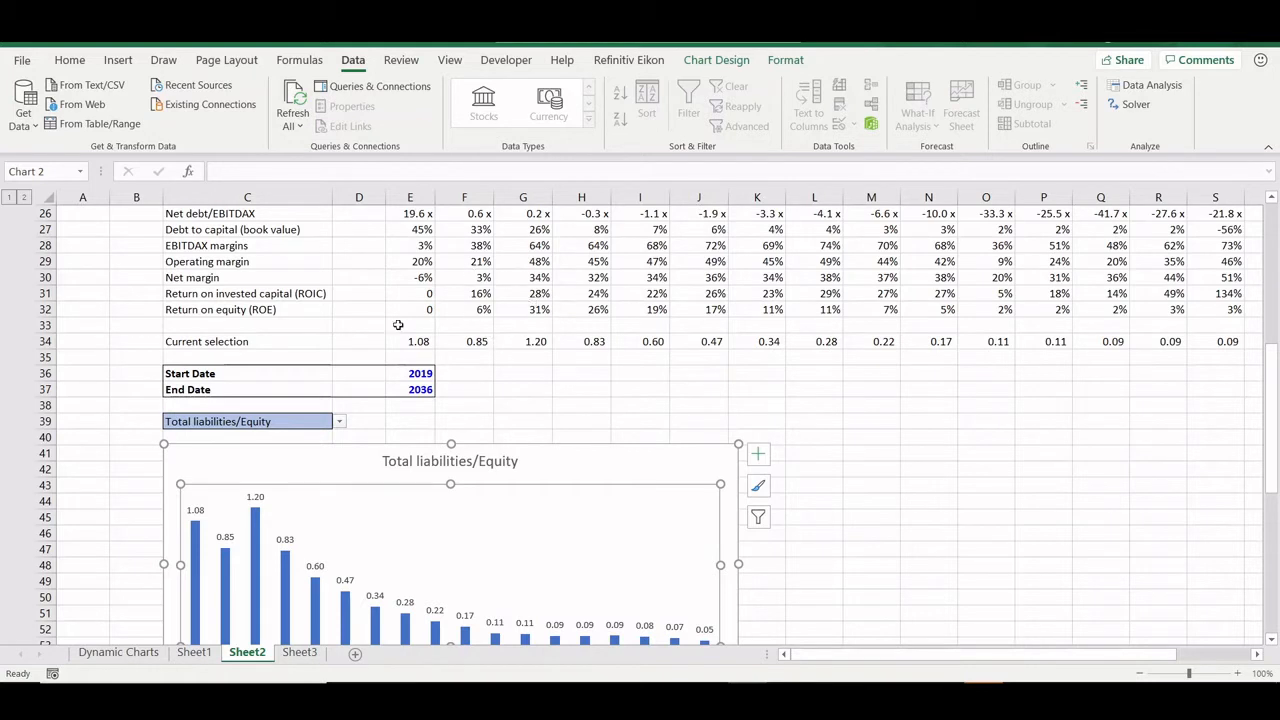
Step: Examine the Current selection row 34, its INDEX/MATCH formula in E34 and the metric selector C39
click(232, 327)
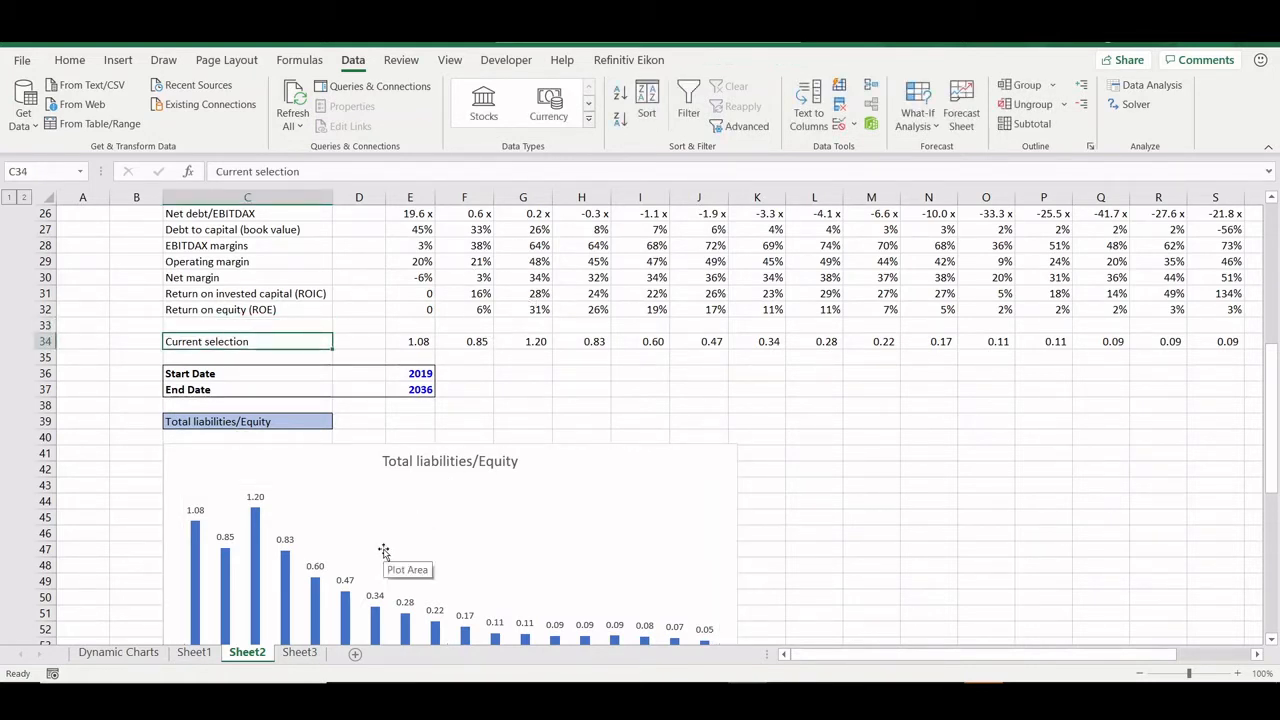
key(shift+space)
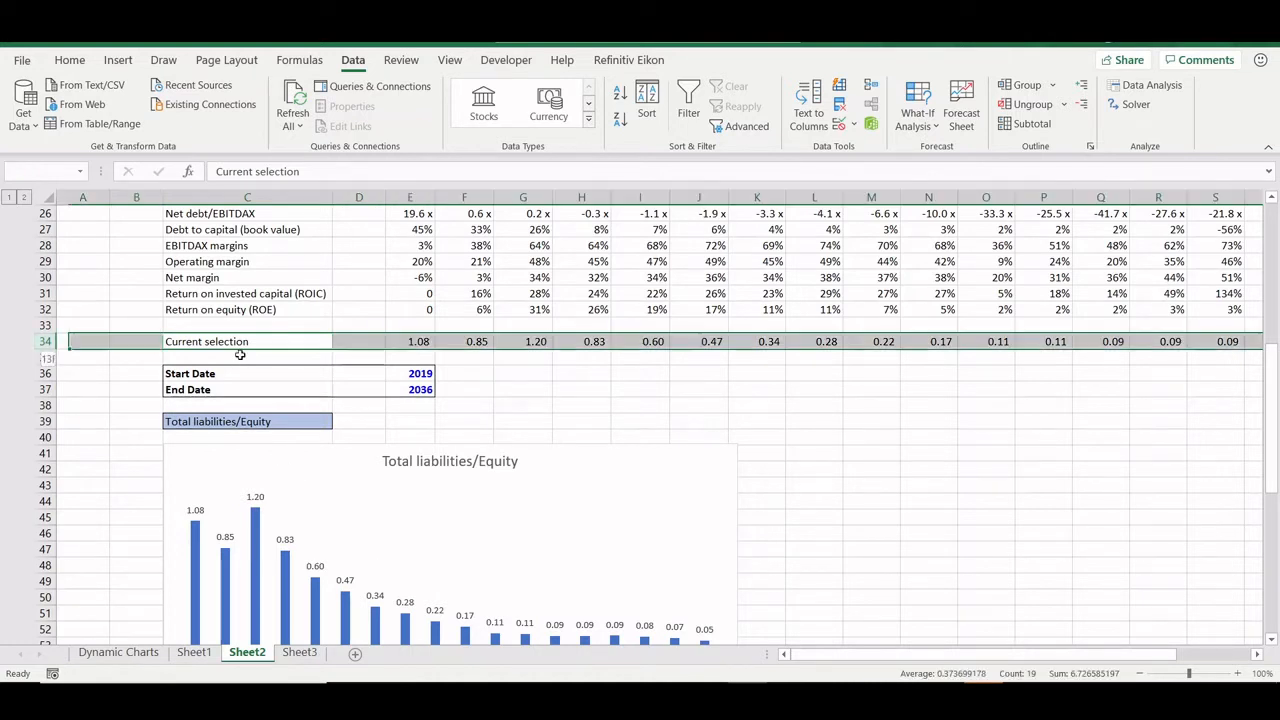
key(Down)
key(Up)
key(Right)
key(Right)
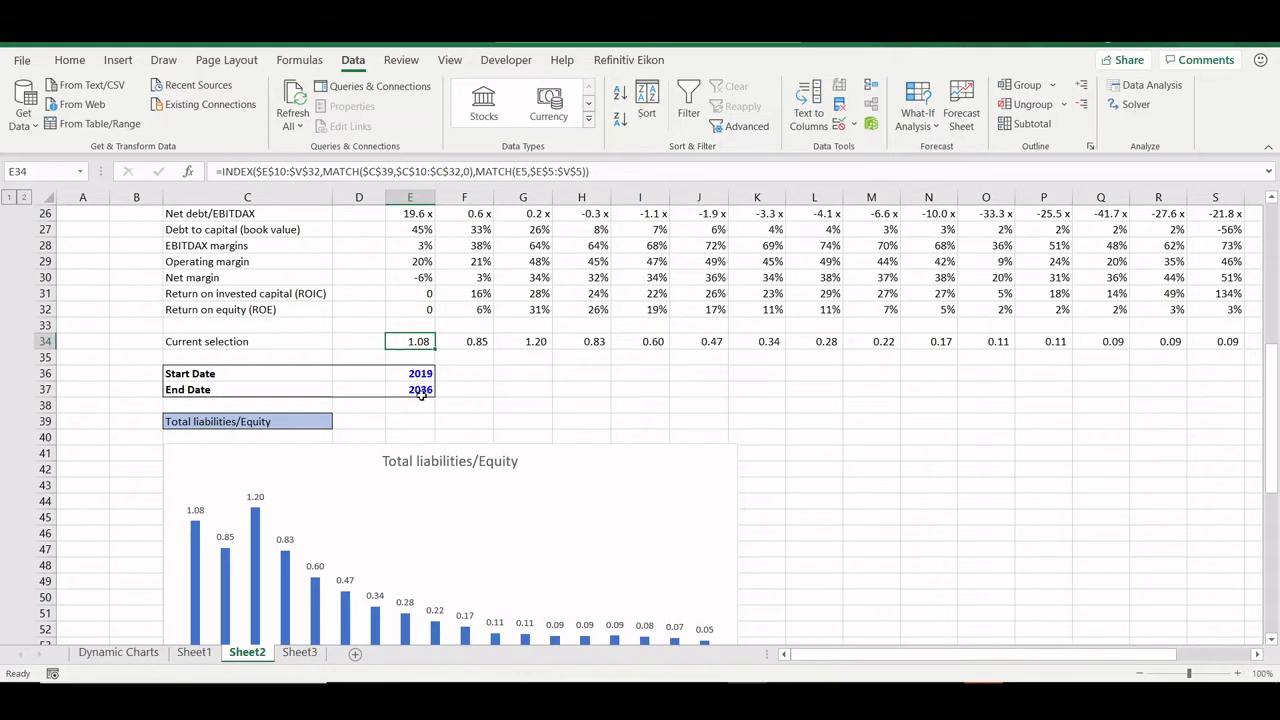
click(285, 423)
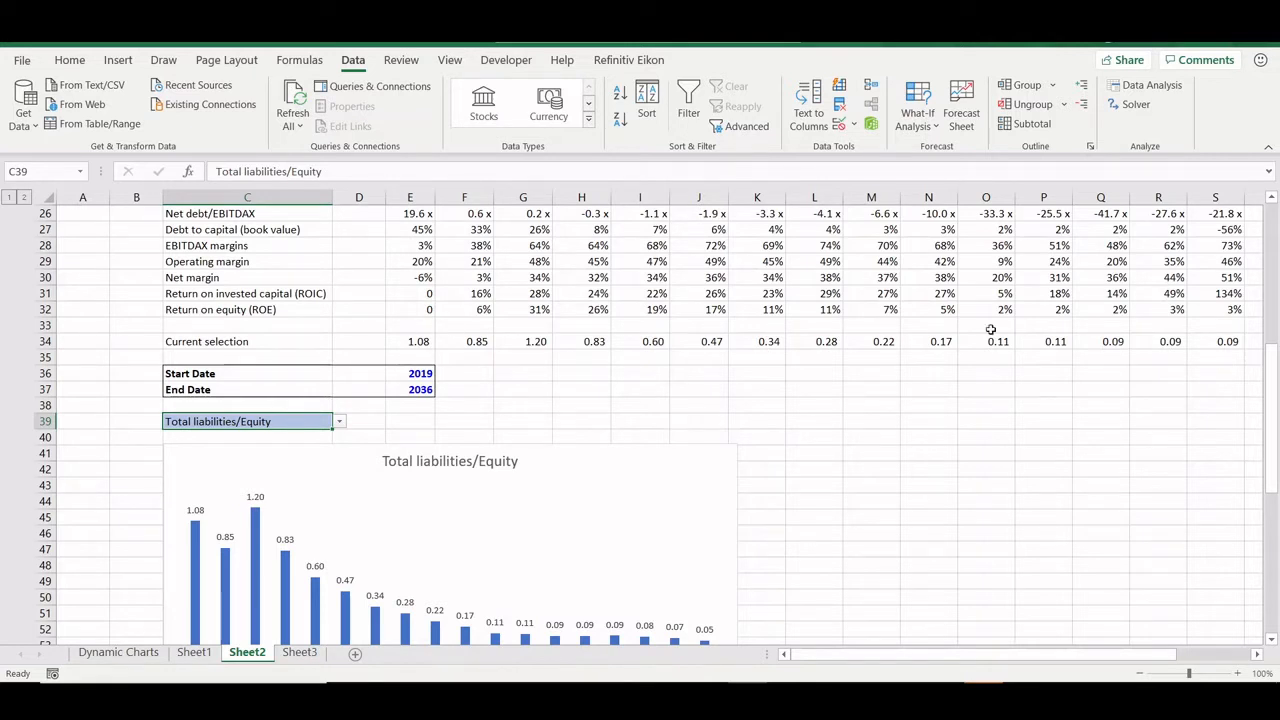
click(1166, 340)
key(shift+space)
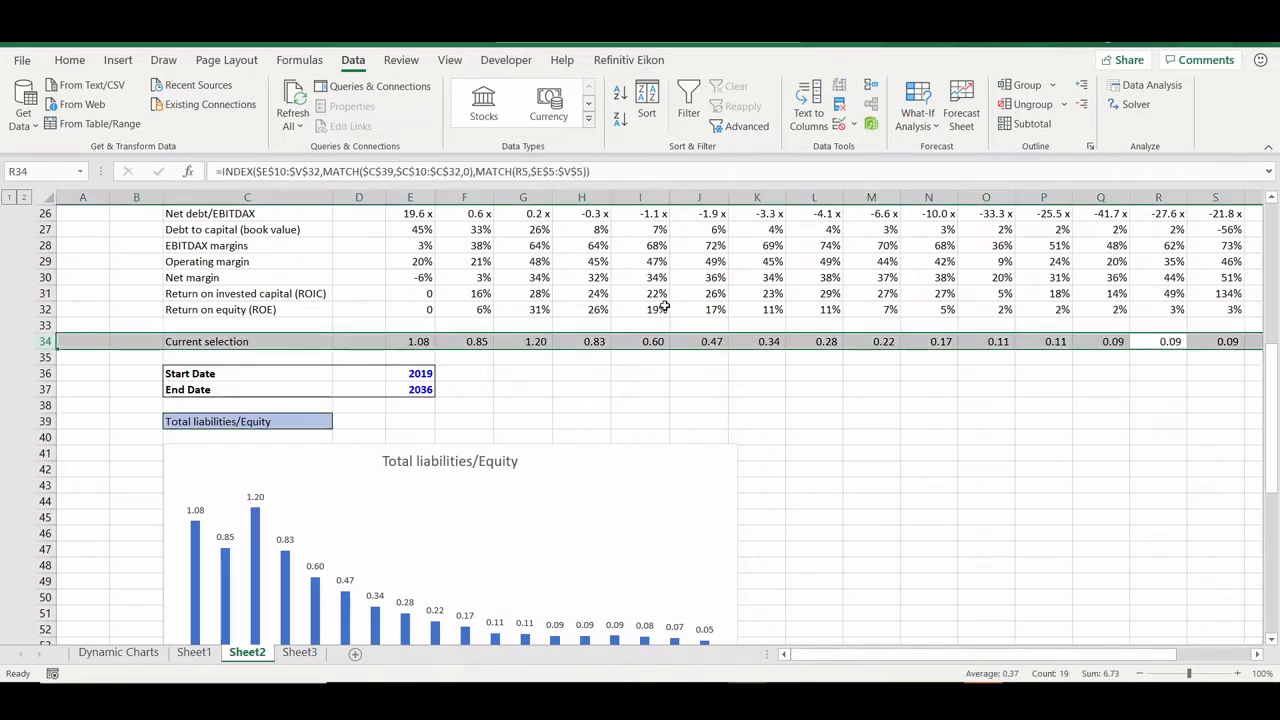
click(585, 384)
click(411, 341)
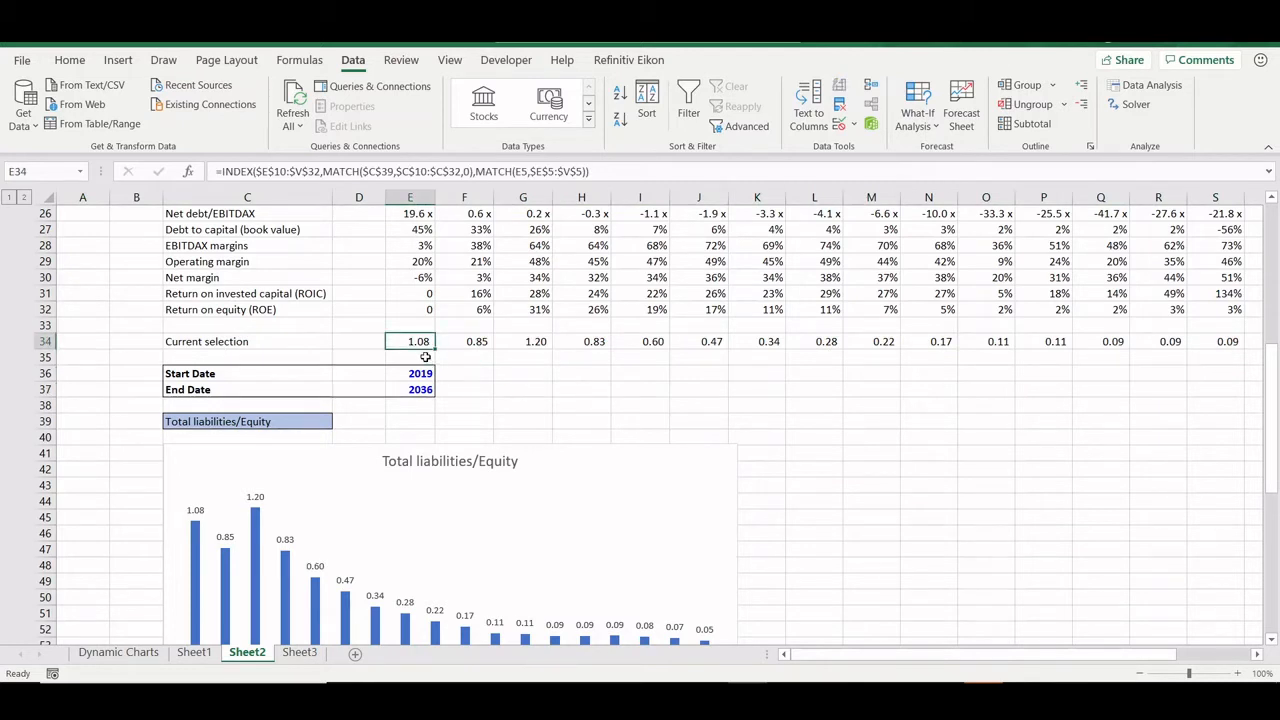
click(425, 357)
text(=O)
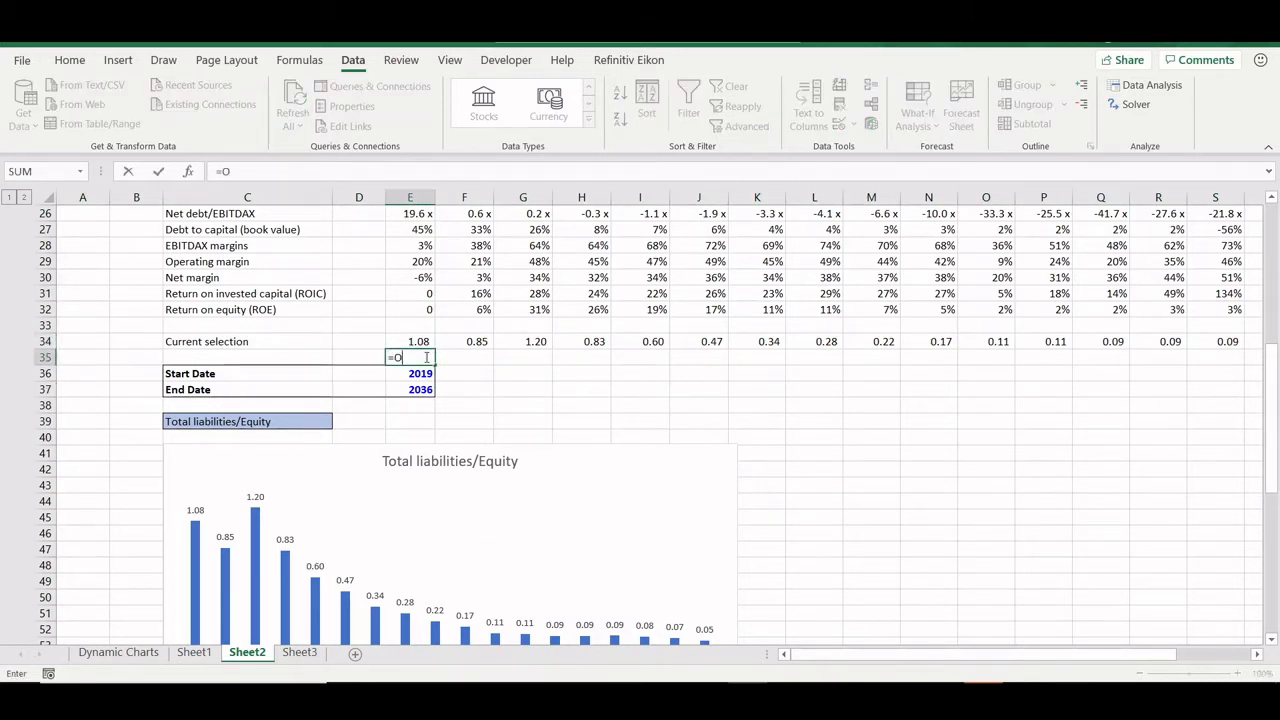
key(BackSpace)
text(INDEX)
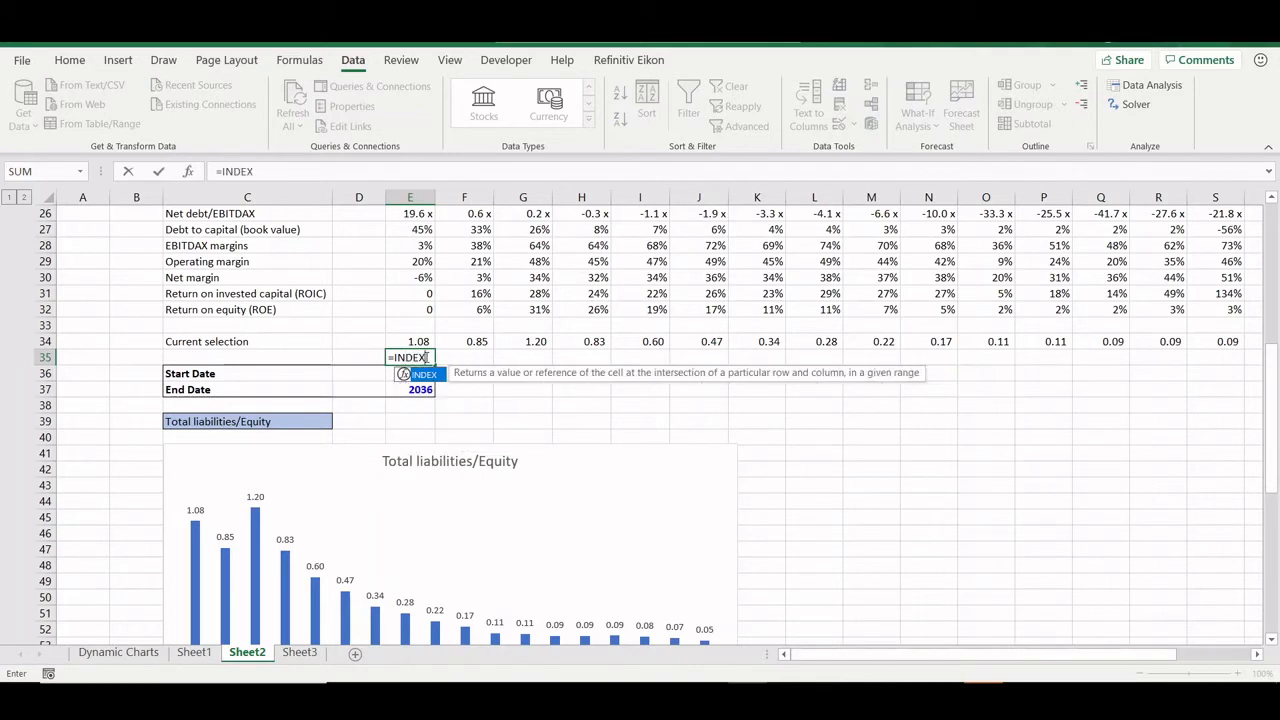
text(()
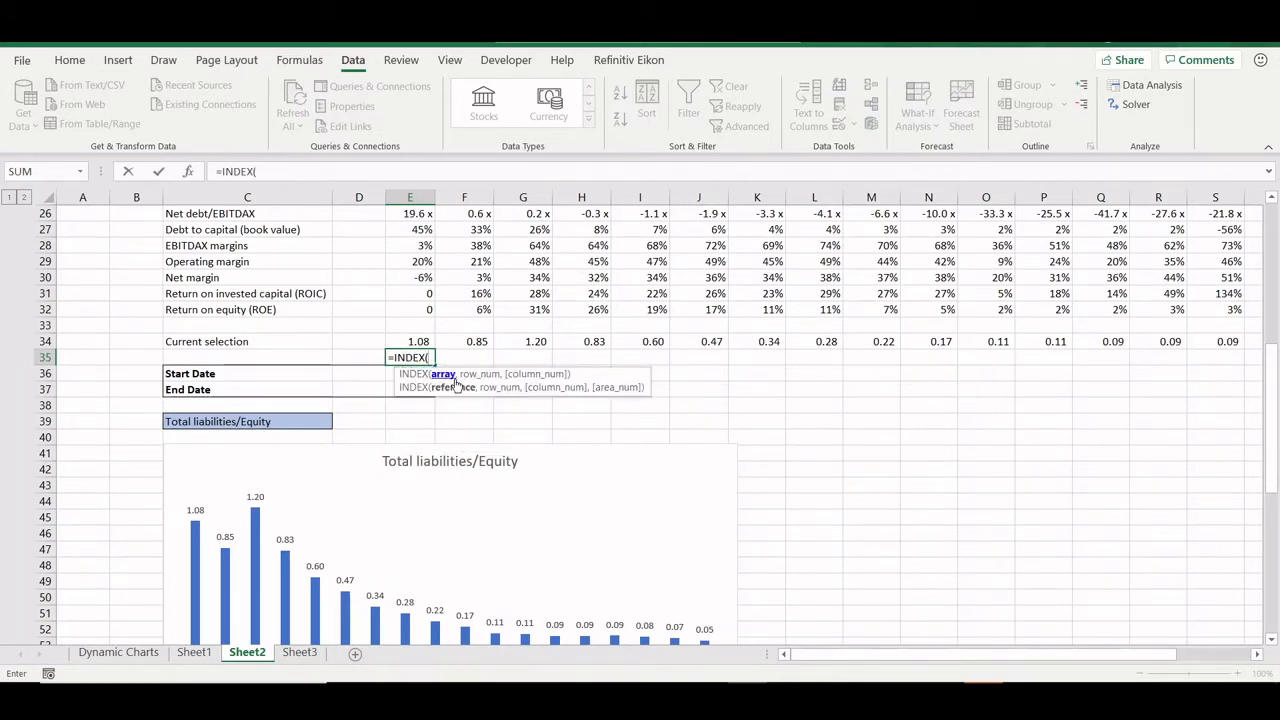
key(Escape)
Step: Inspect the cell ranges referenced by the INDEX/MATCH formula in E34
key(Up)
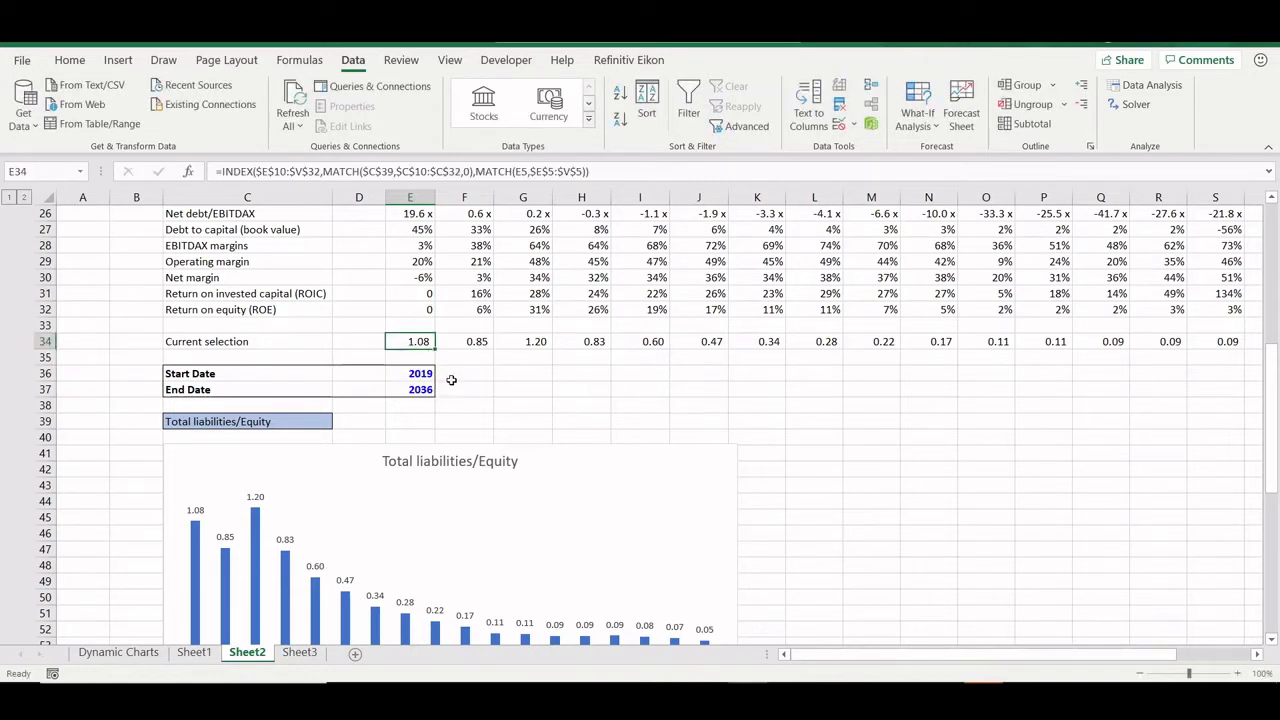
key(F2)
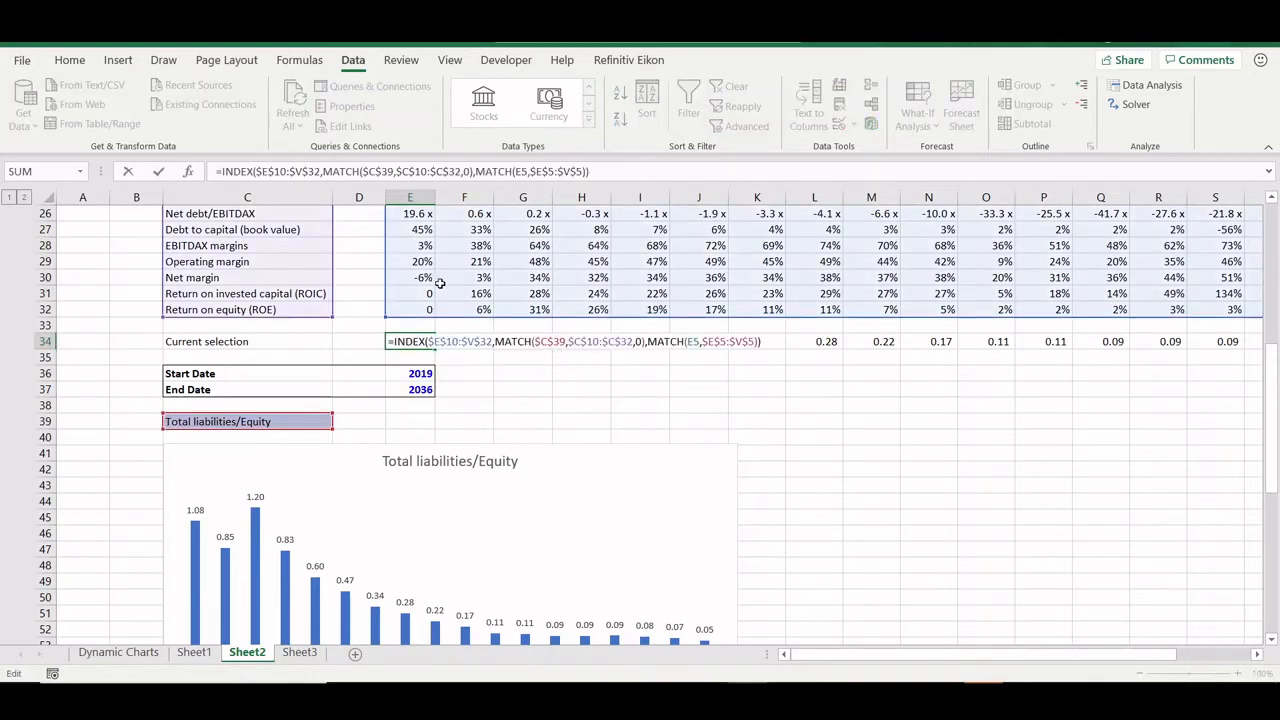
key(Return)
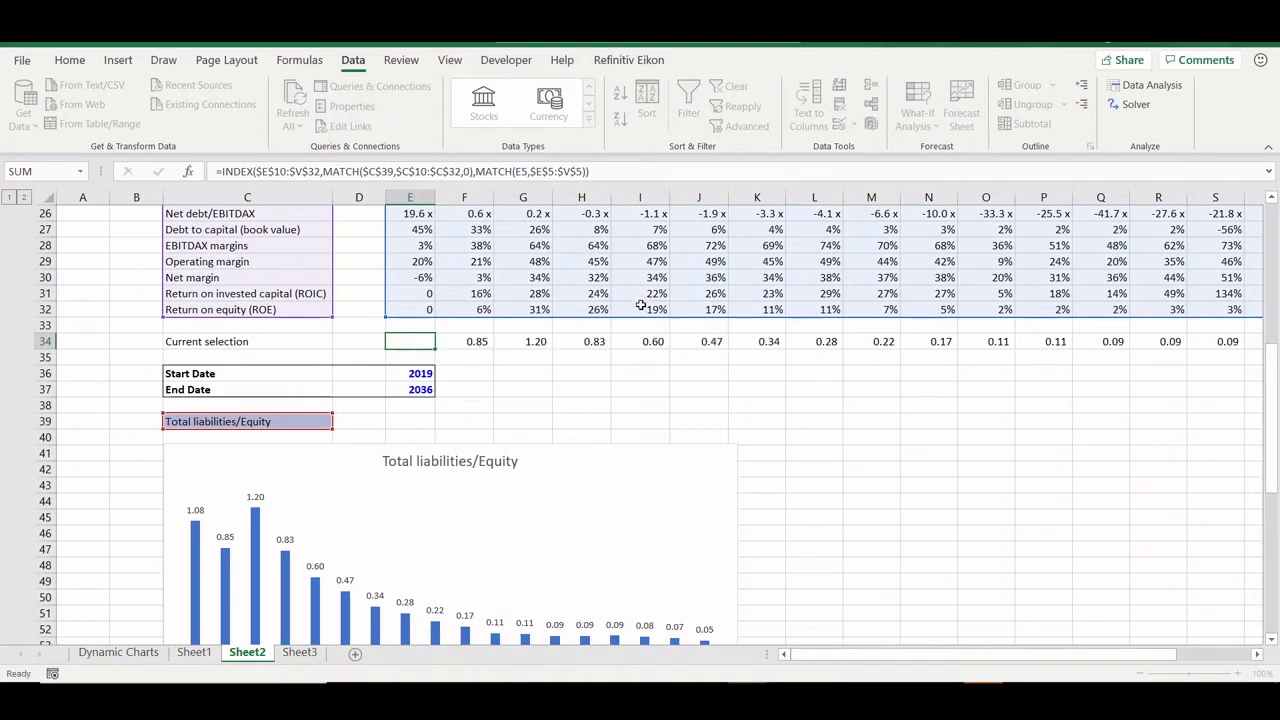
Step: Start an INDEX formula in E35 with the absolute array $E$10:$V$32
text(=INDEX()
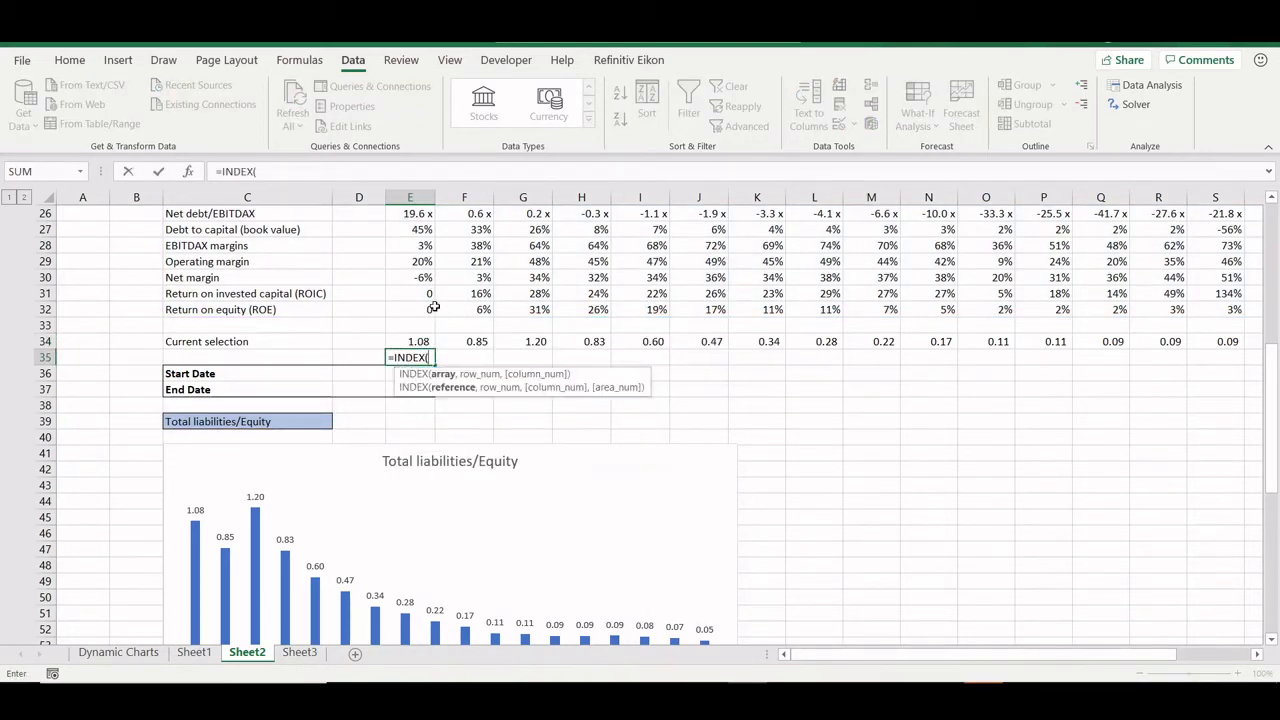
mouse_move(433, 307)
mouse_down()
mouse_move(425, 215)
mouse_move(421, 309)
mouse_up()
key(shift+Down)
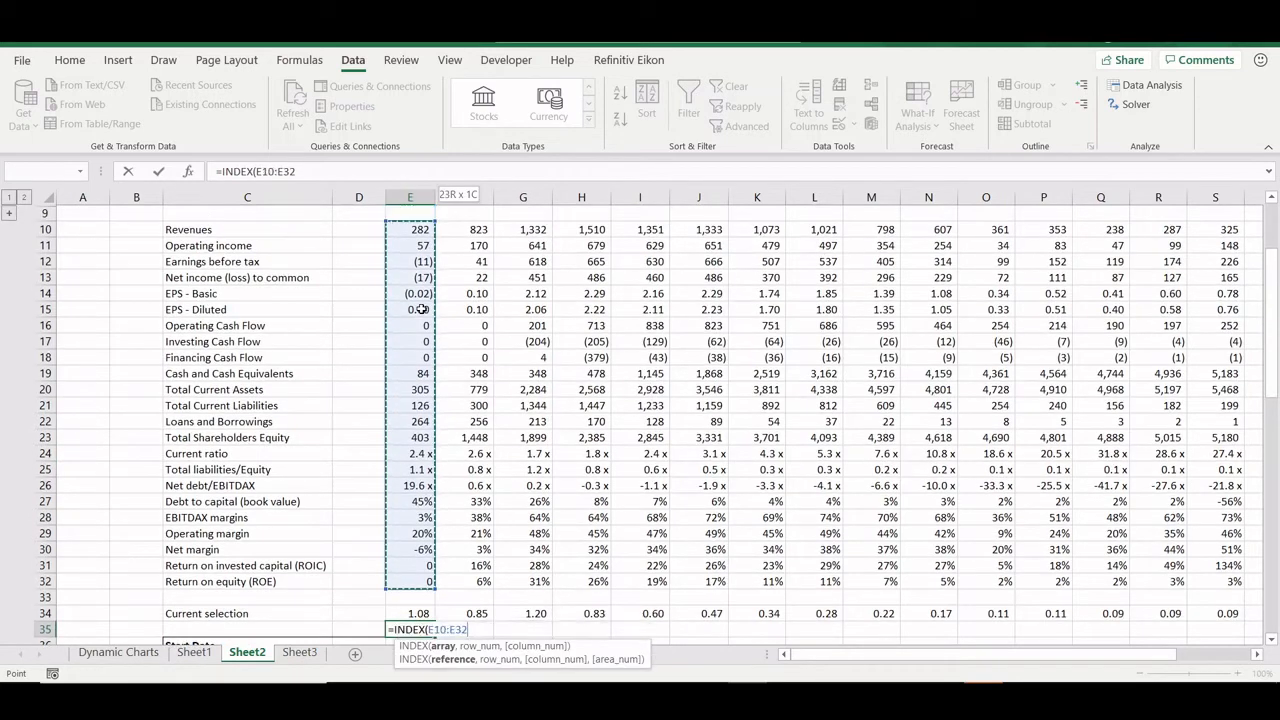
key(ctrl+shift+Right)
scroll(519, 356, up, 3)
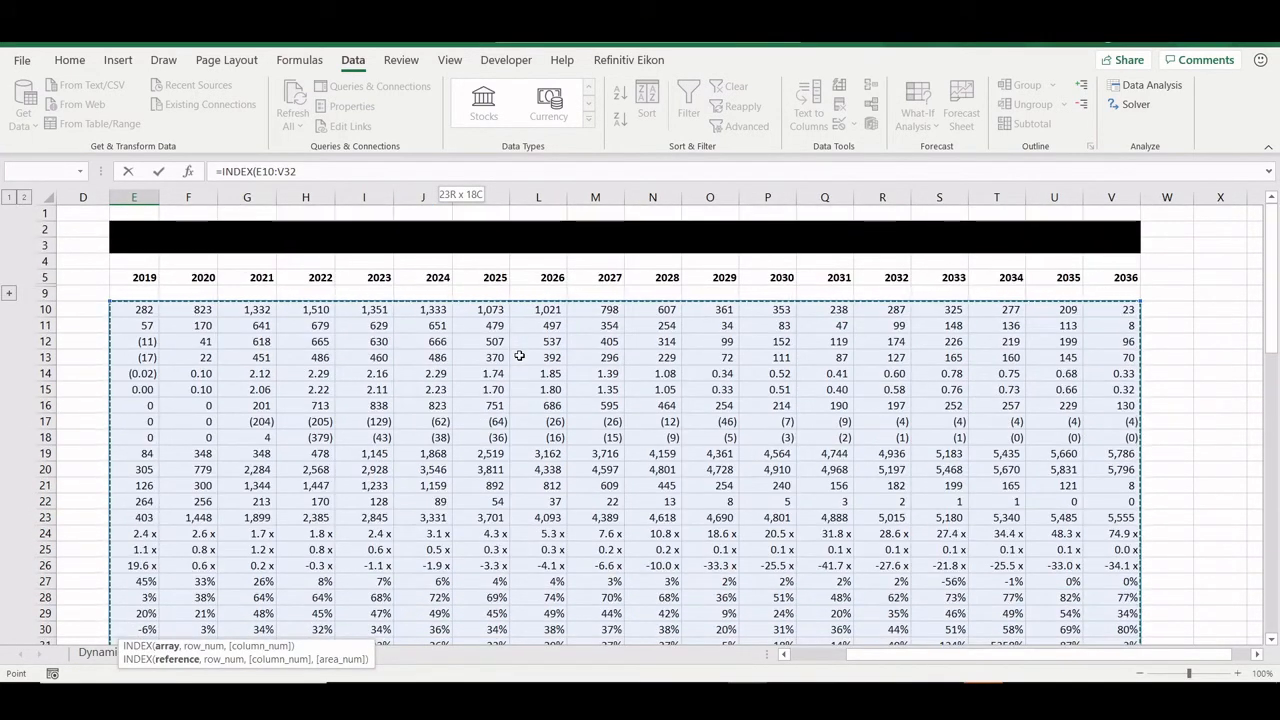
click(268, 172)
key(F4)
click(305, 172)
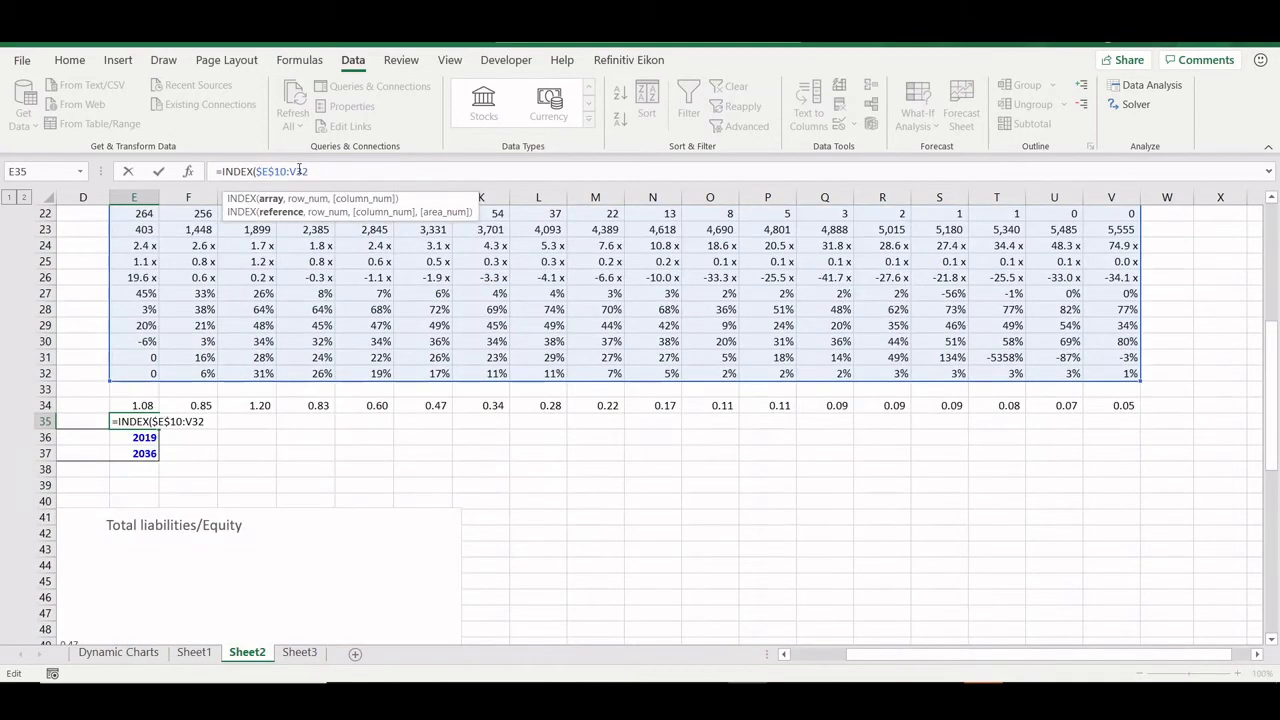
key(F4)
click(336, 172)
Step: Begin a MATCH function as the row number argument of the INDEX formula in E35
text(,)
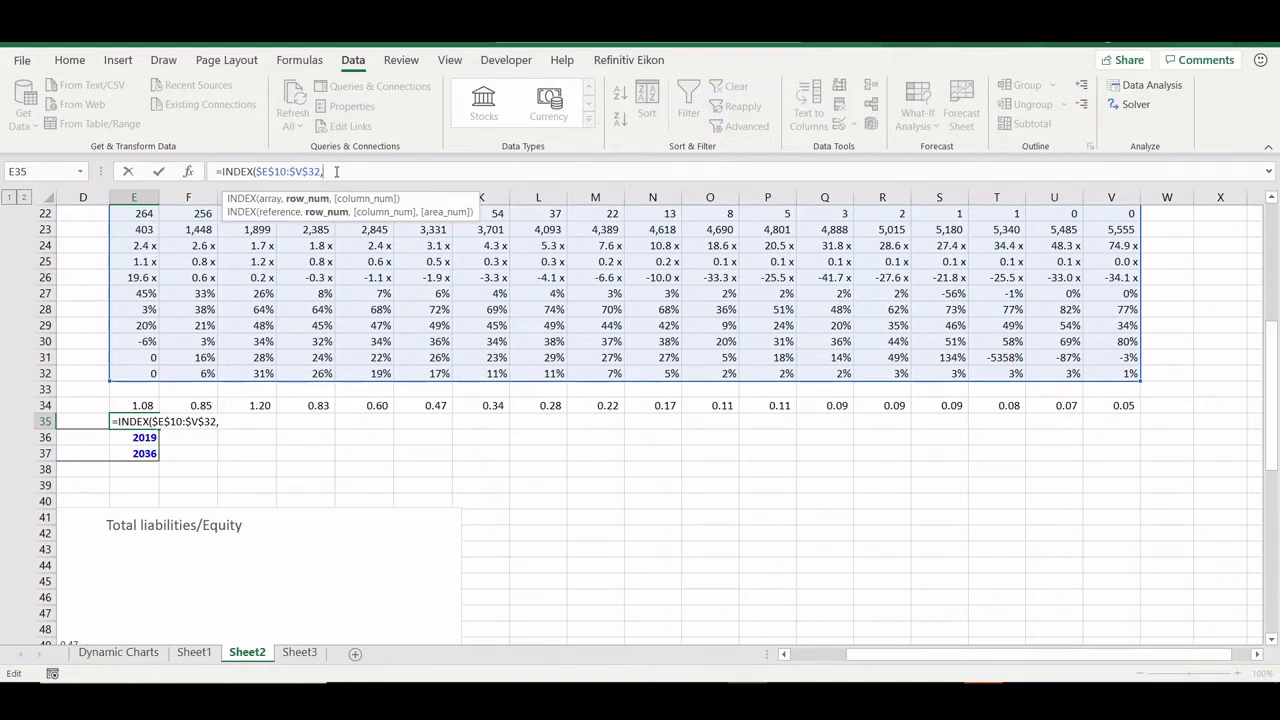
text(MATCH()
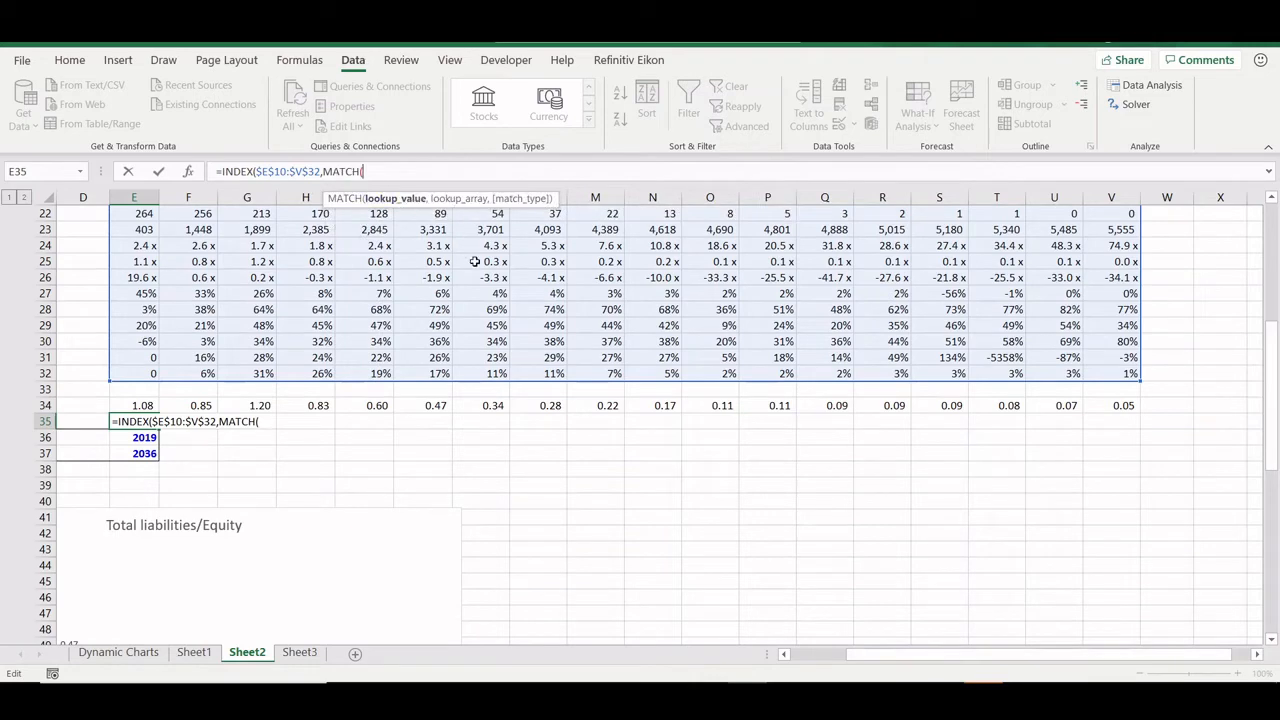
scroll(475, 261, left, 3)
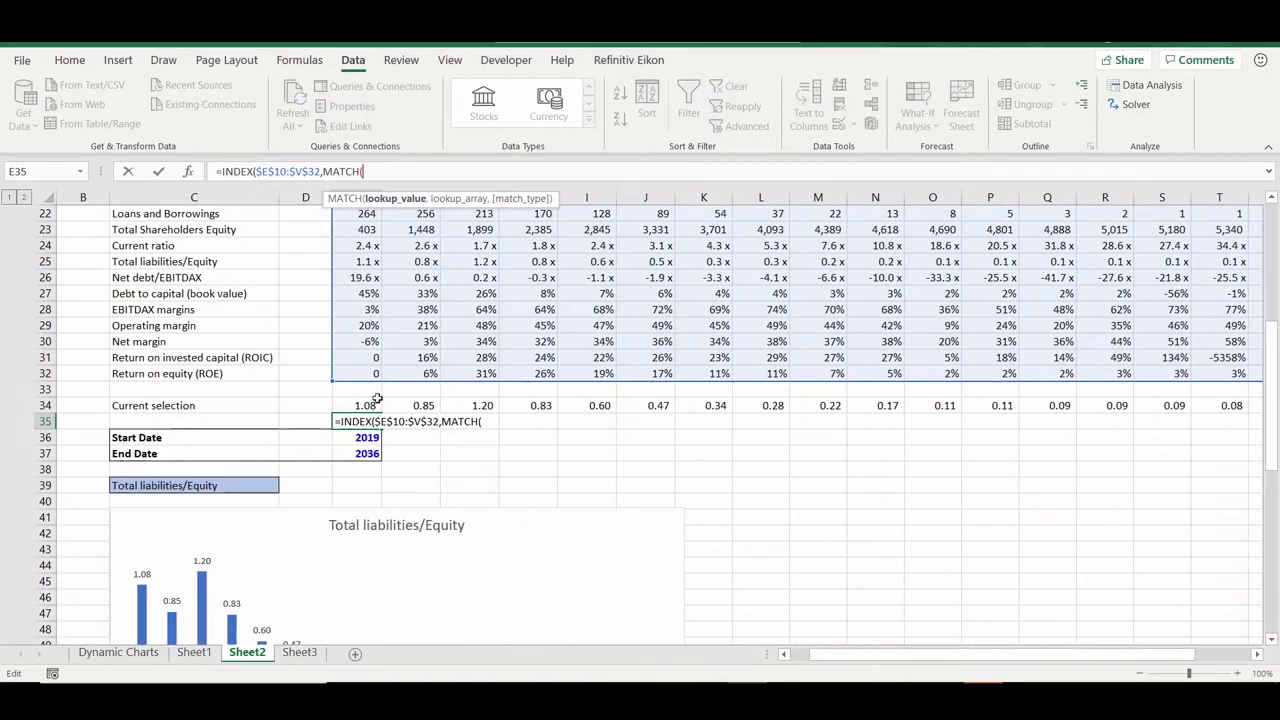
Step: In E35's INDEX formula, add an exact row match of C39 against $C$10:$C$32
click(163, 481)
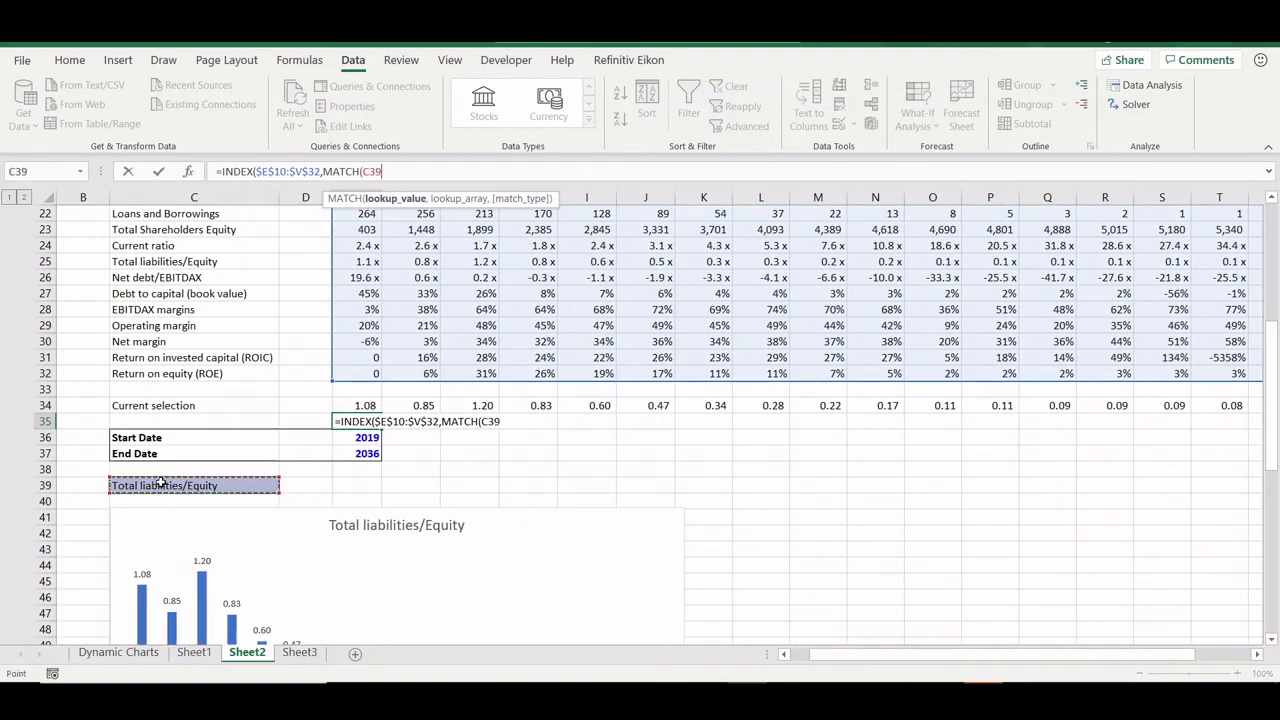
key(F4)
click(148, 376)
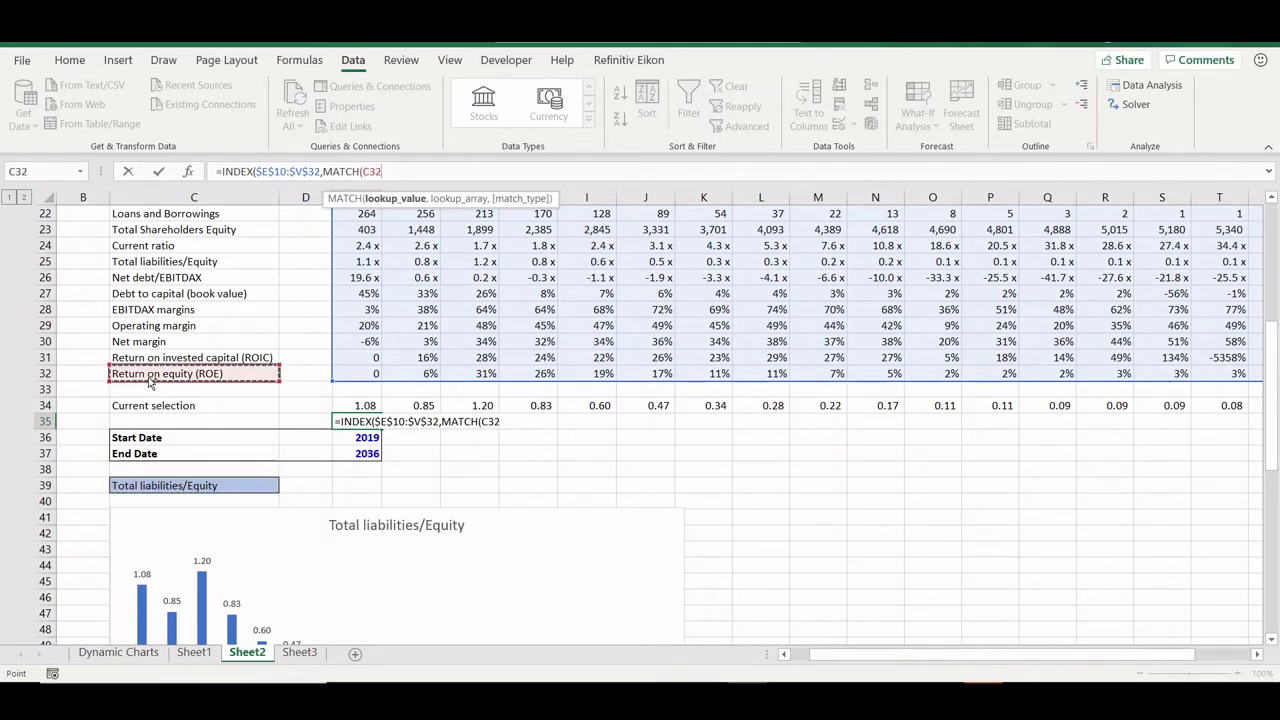
key(ctrl+shift+Up)
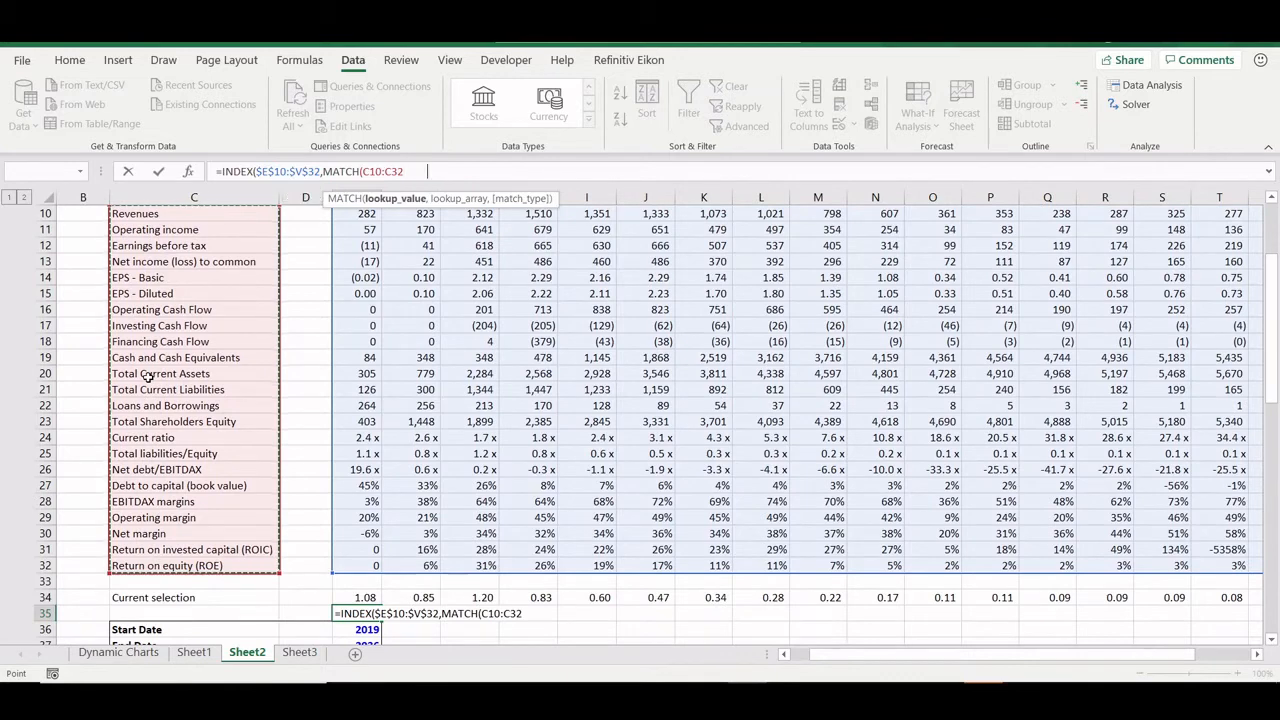
key(F4)
click(364, 171)
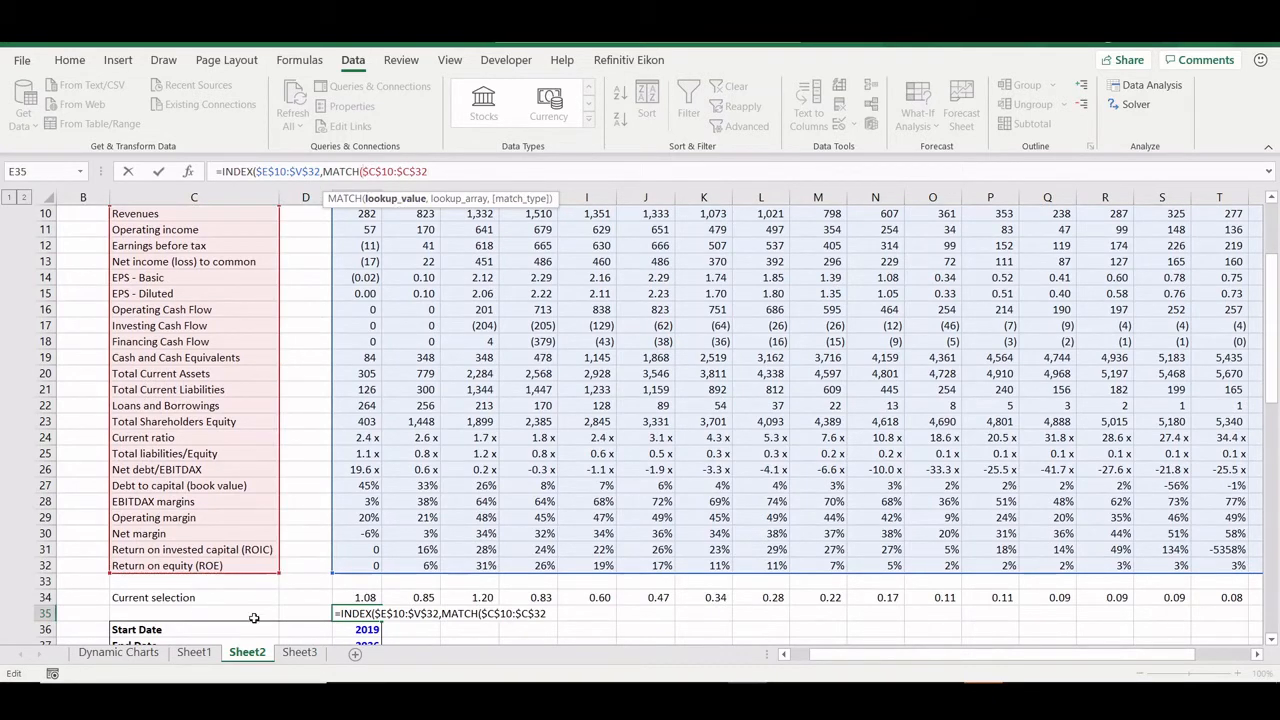
text(,)
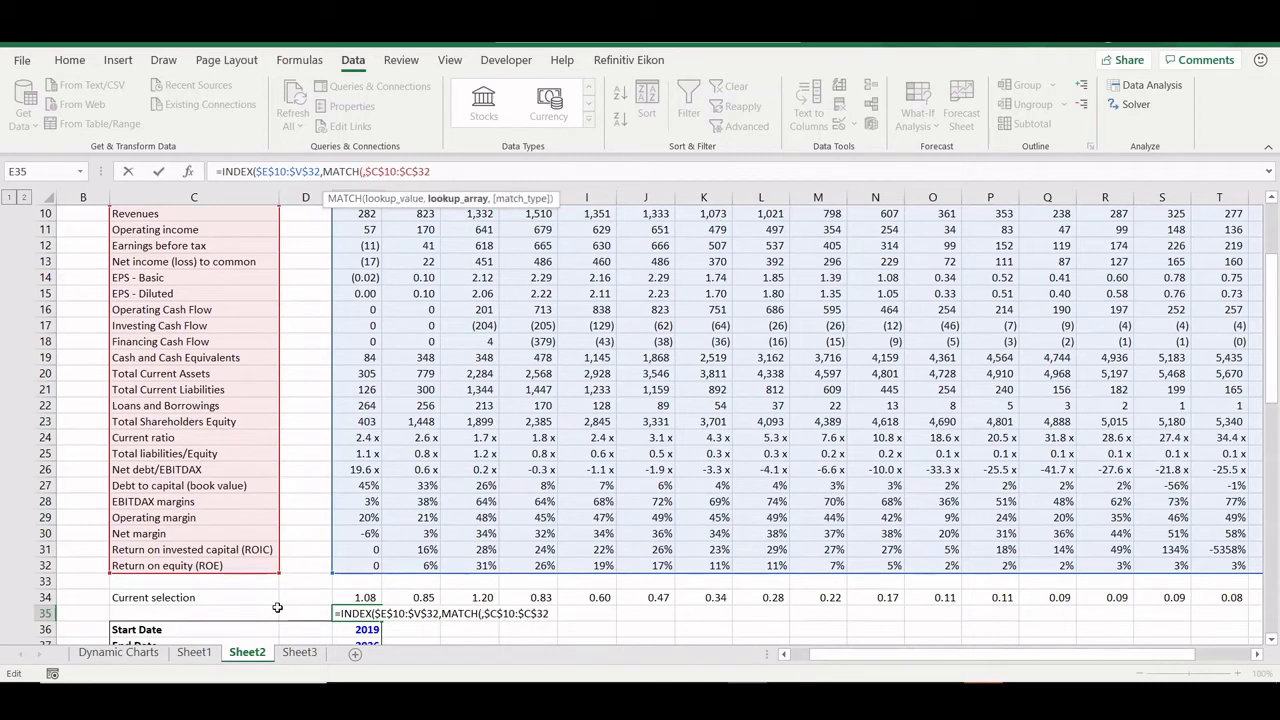
key(Left)
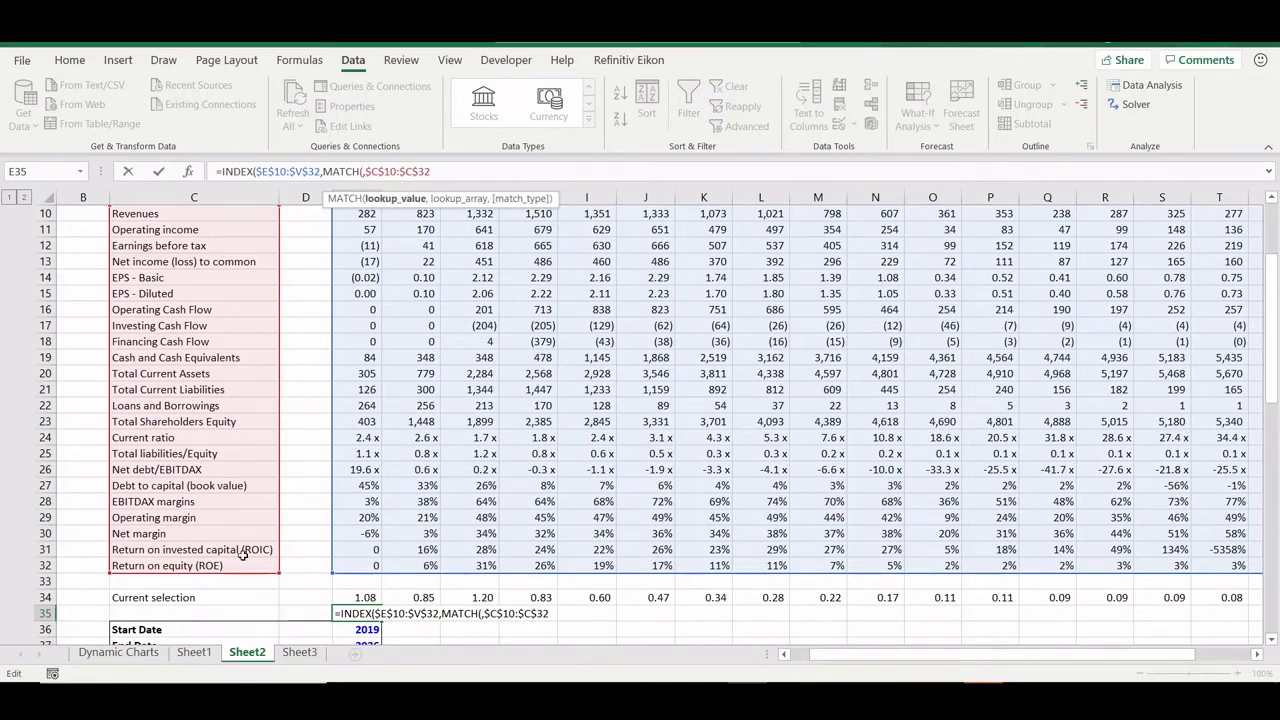
scroll(242, 612, down, 4)
click(238, 483)
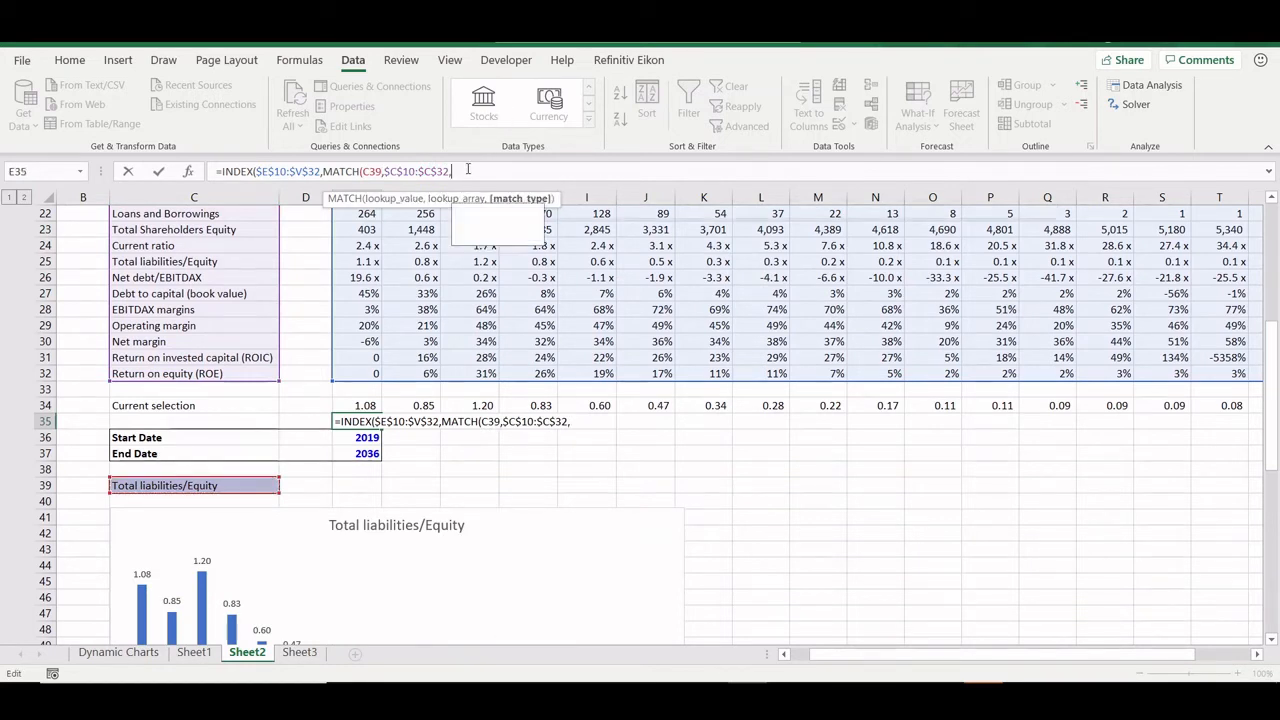
text(,0),)
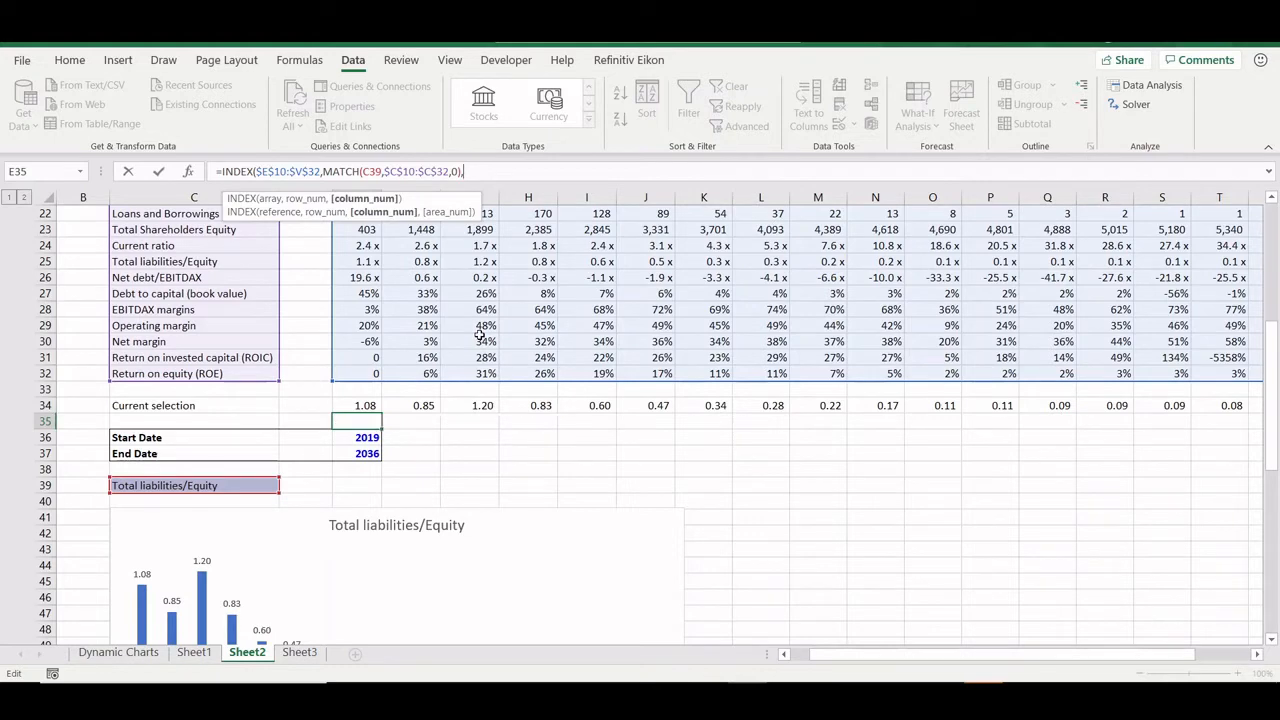
Step: Complete E35's INDEX formula with an exact column match of year label E5 against $E$5:$V$5
scroll(478, 333, up, 7)
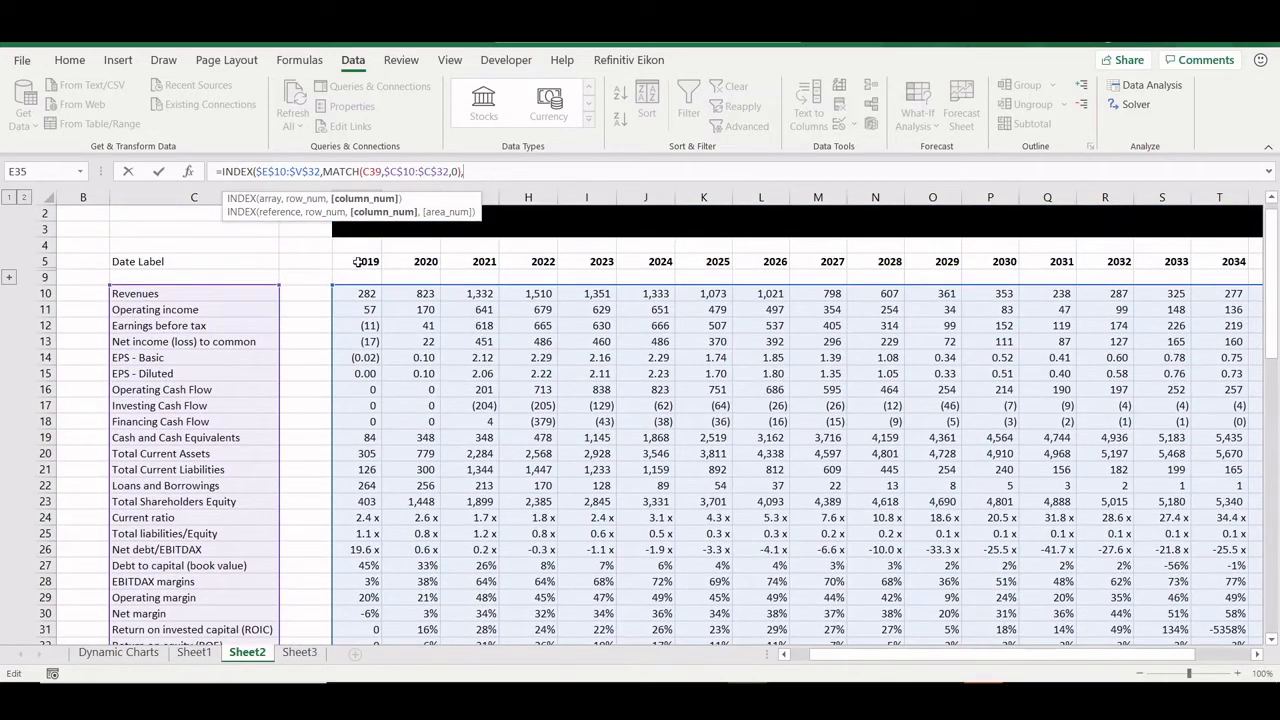
text(MATCH()
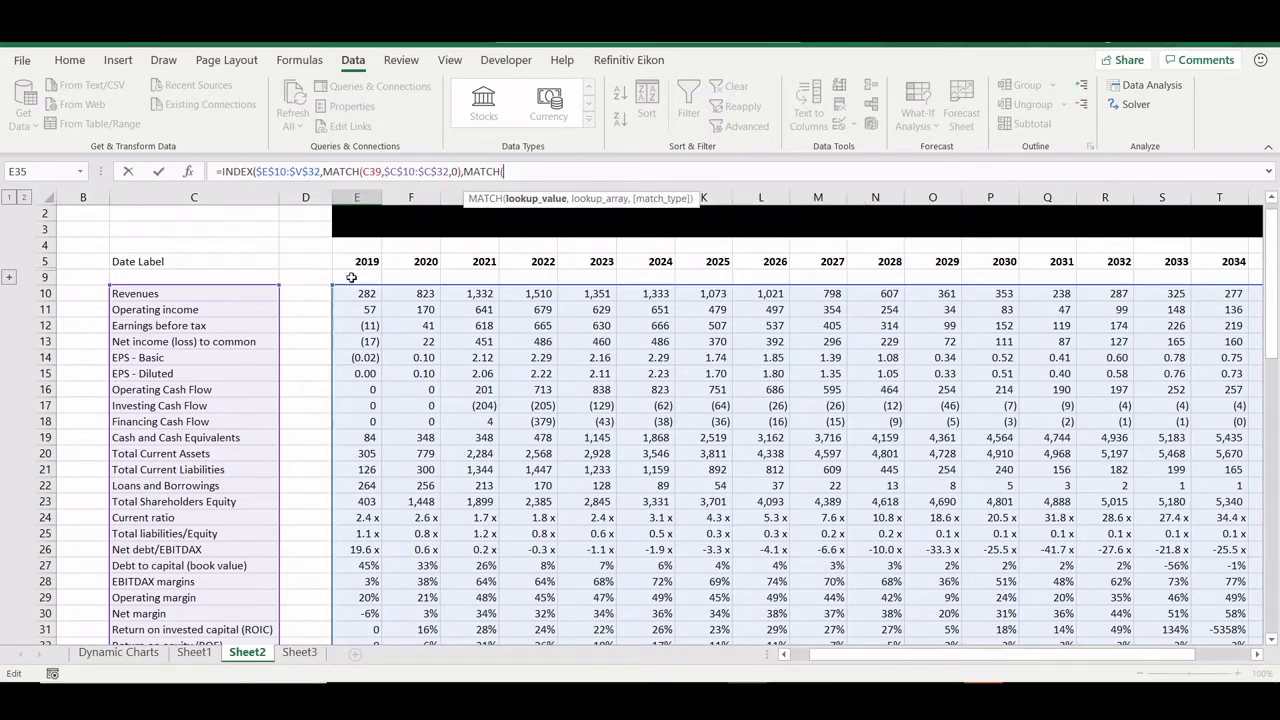
click(366, 260)
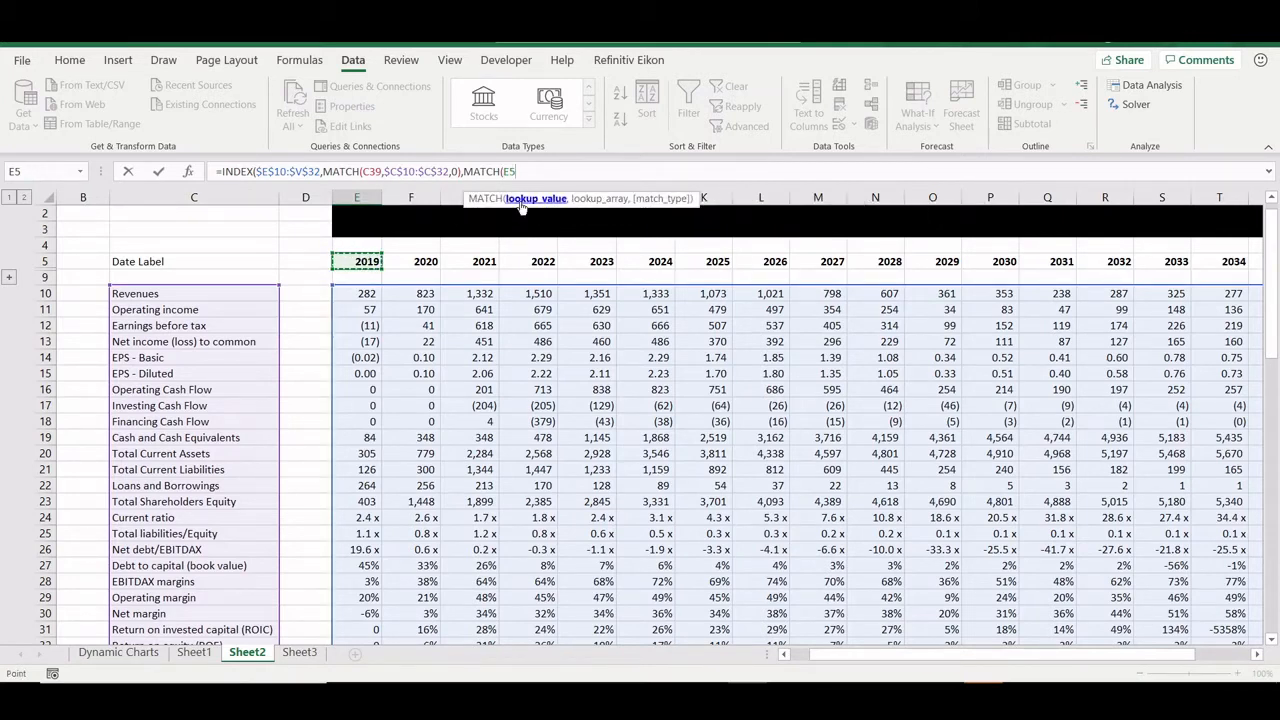
text(,)
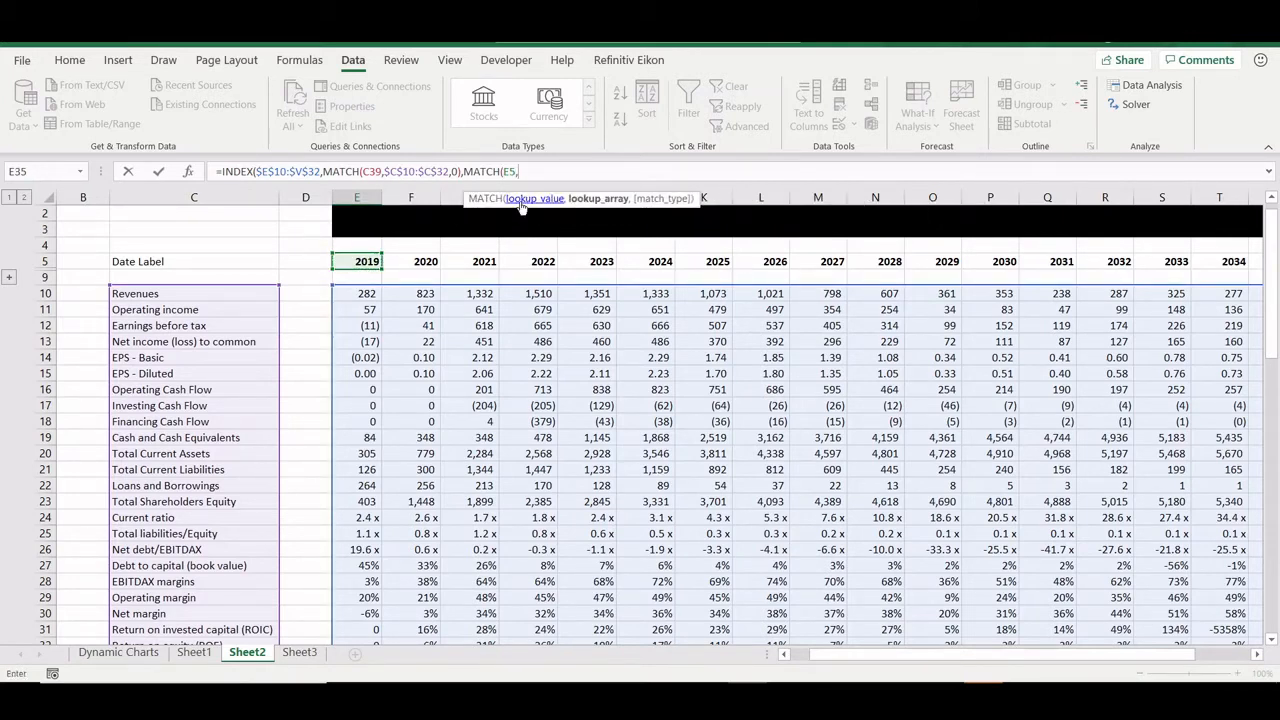
click(366, 247)
key(Down)
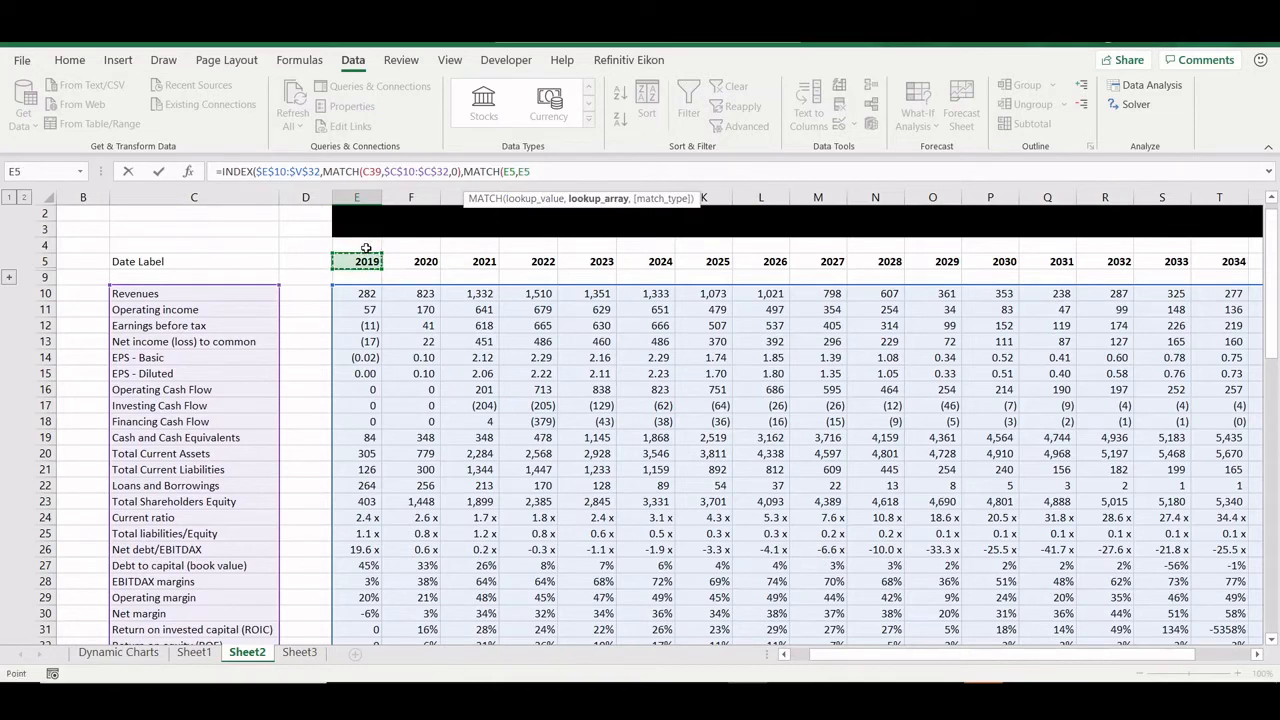
key(ctrl+shift+Right)
key(F4)
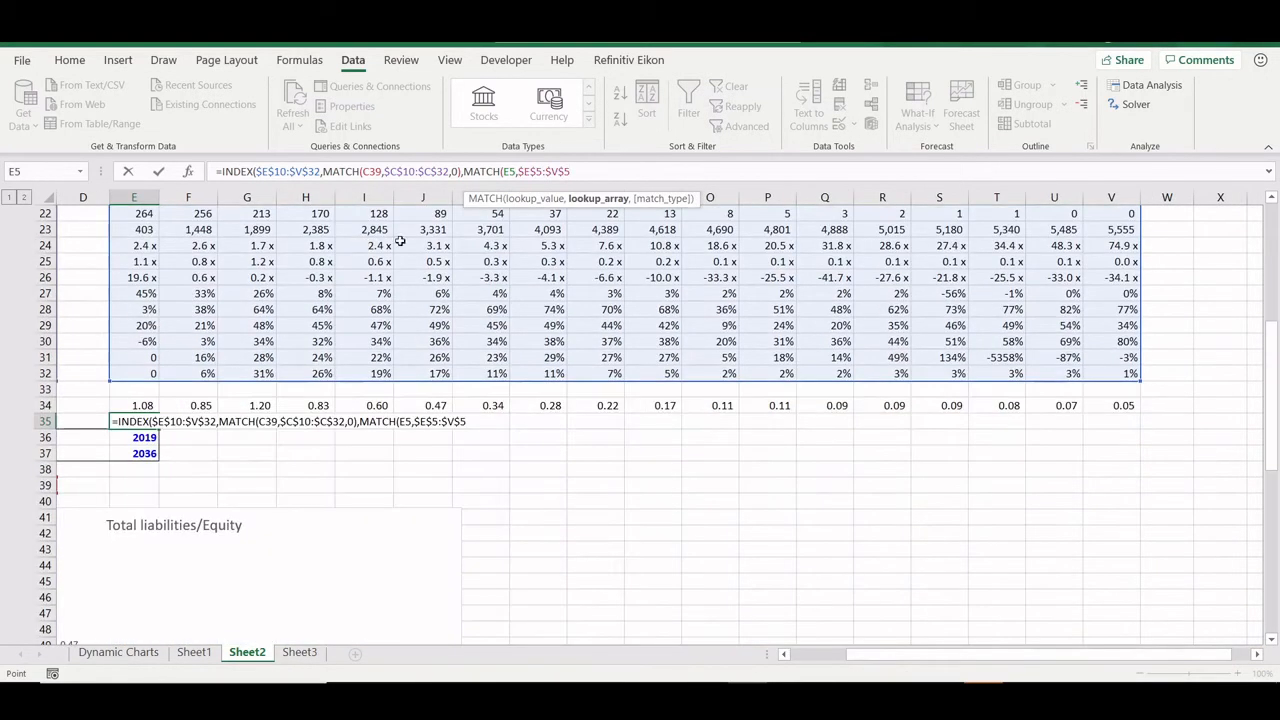
text(,0))
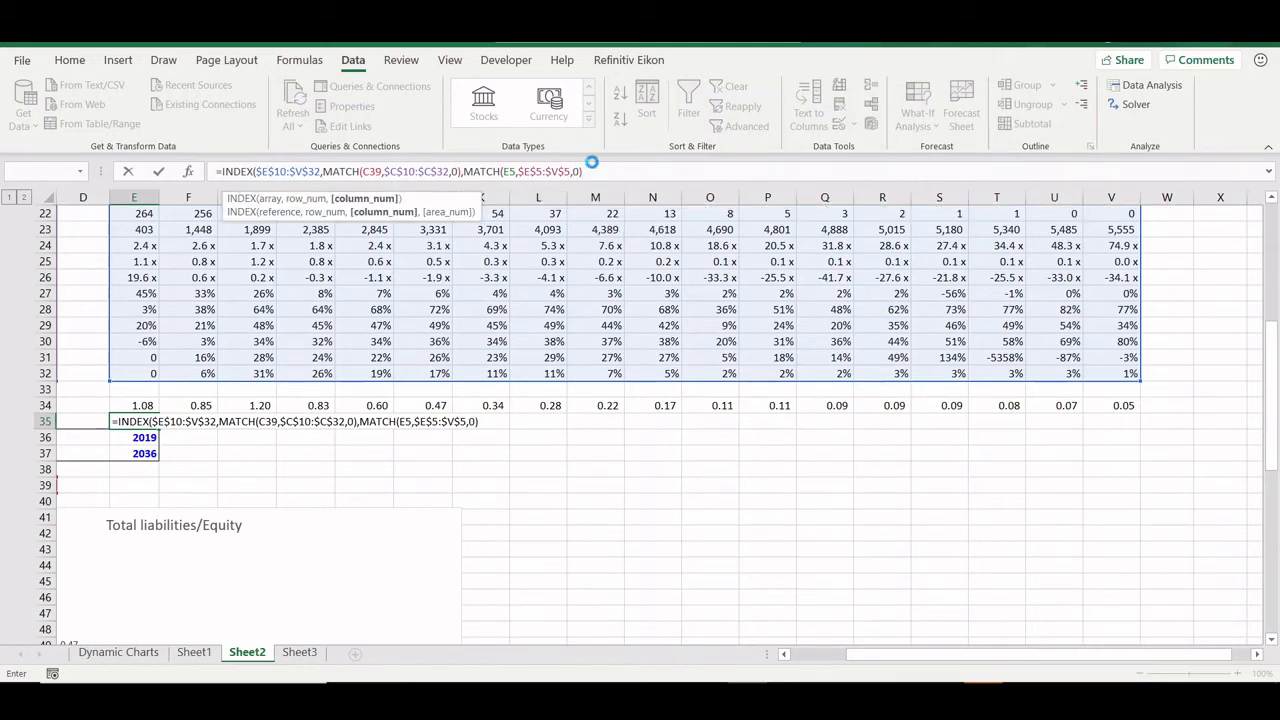
key(Return)
key(Return)
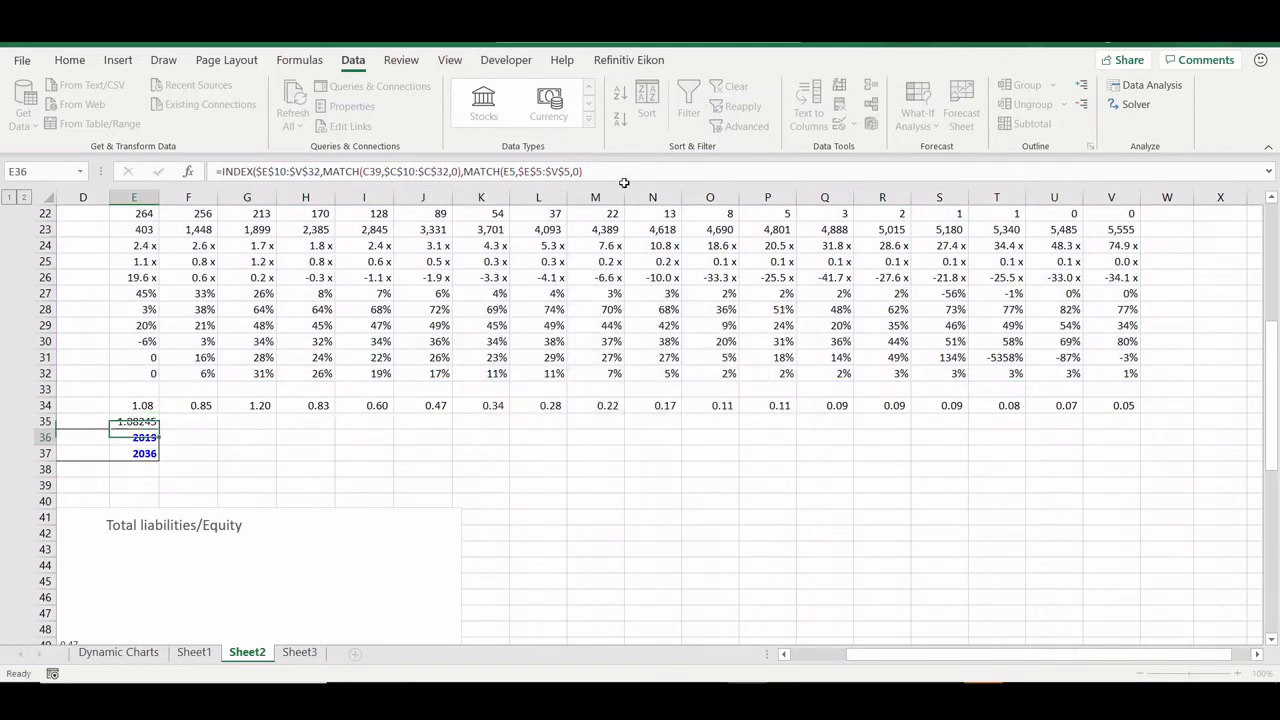
Step: Format E35 as a Number with two decimals, thousands separators and negatives in black parentheses
key(Up)
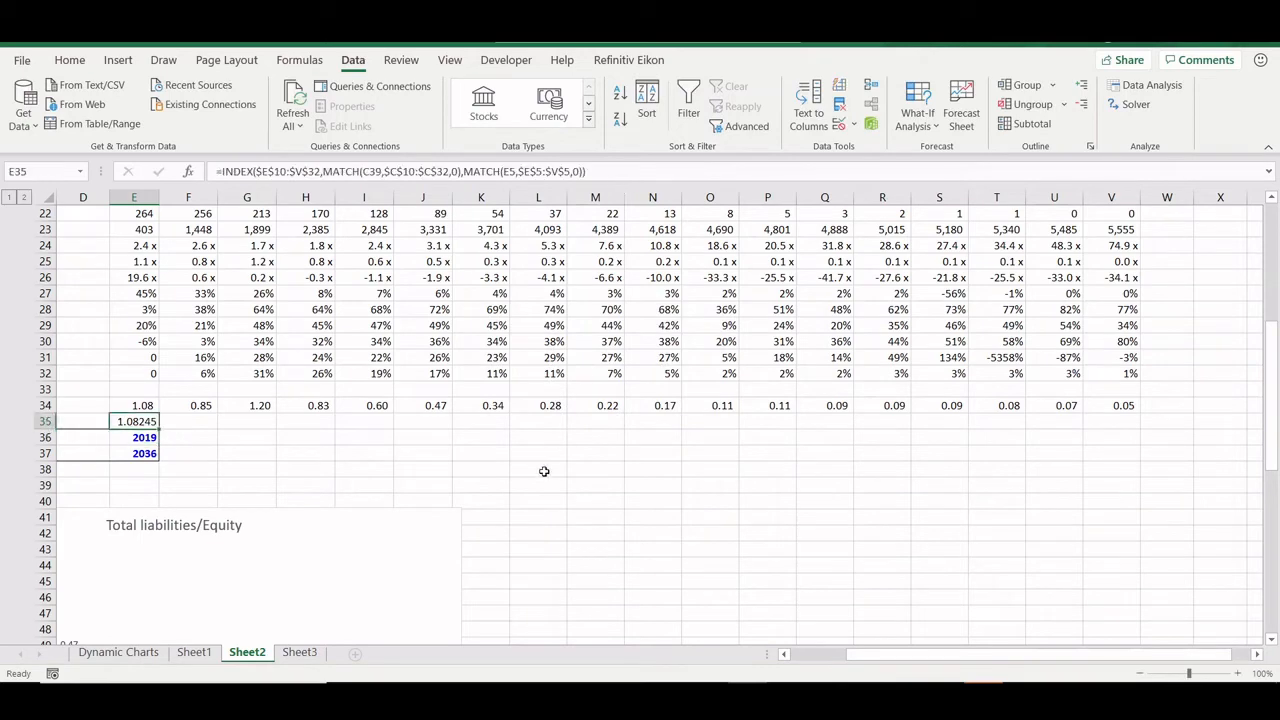
scroll(544, 471, left, 3)
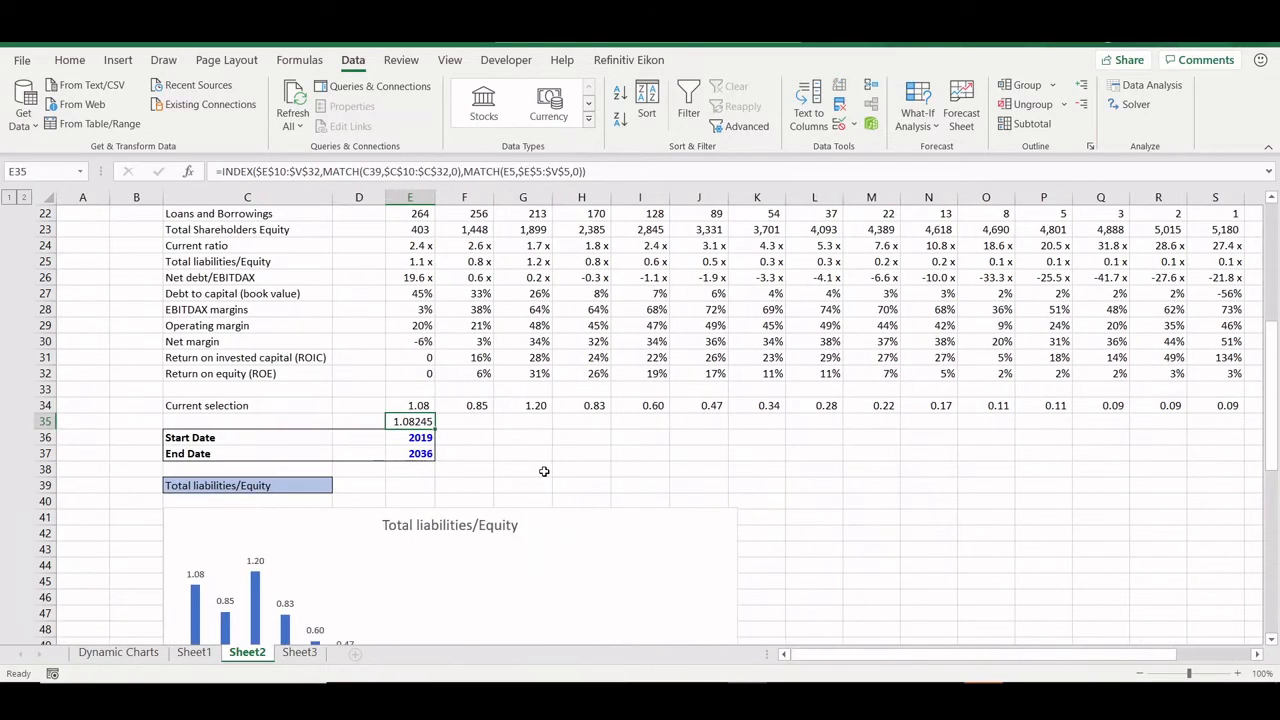
key(ctrl+1)
click(414, 110)
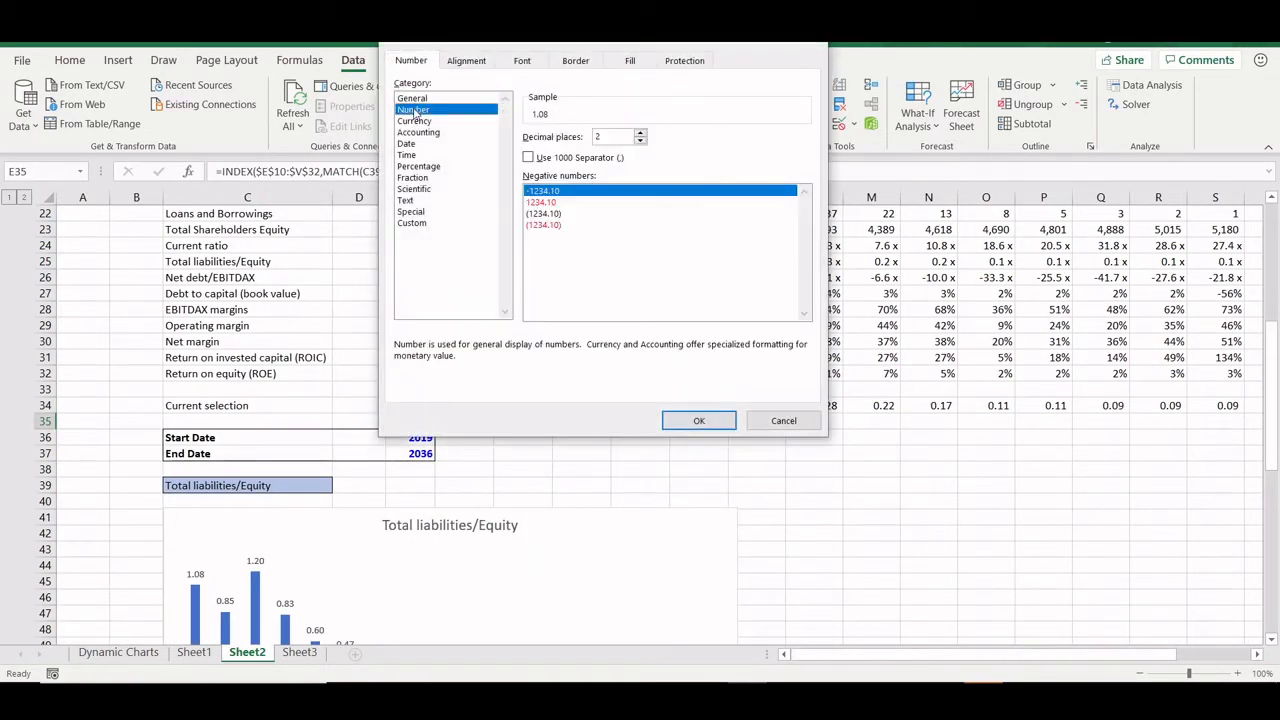
click(550, 213)
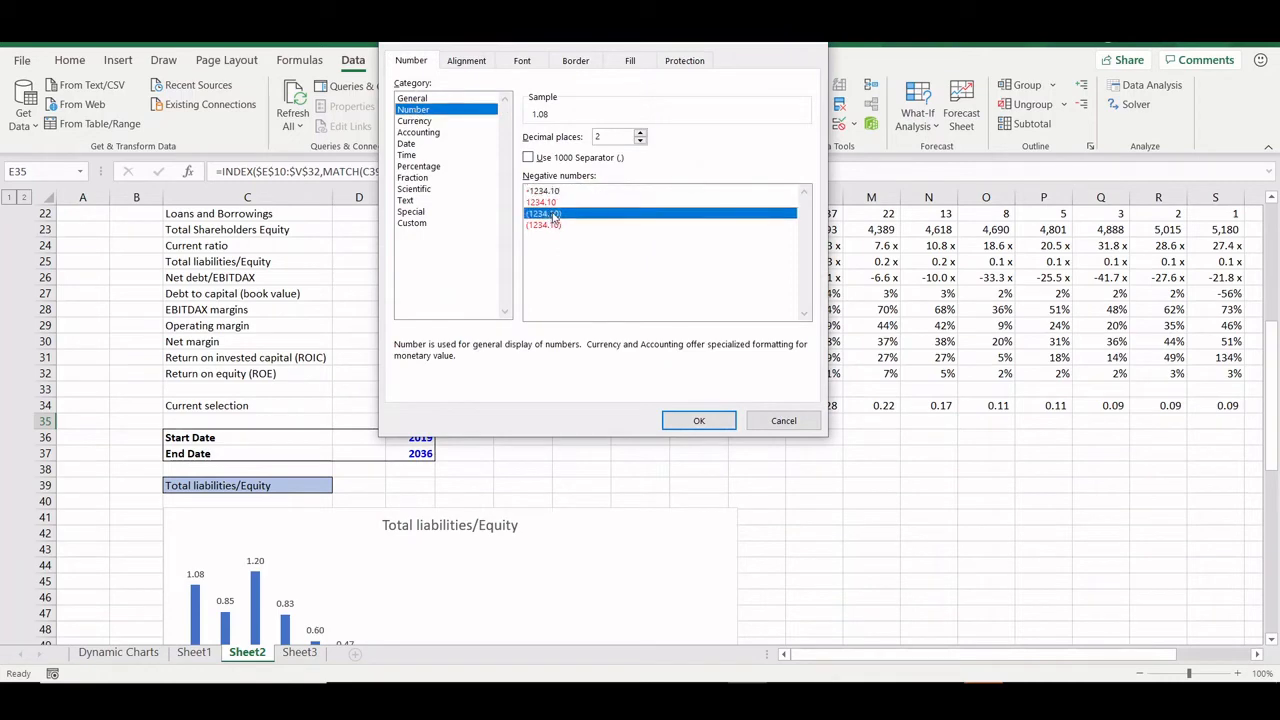
click(568, 159)
click(694, 421)
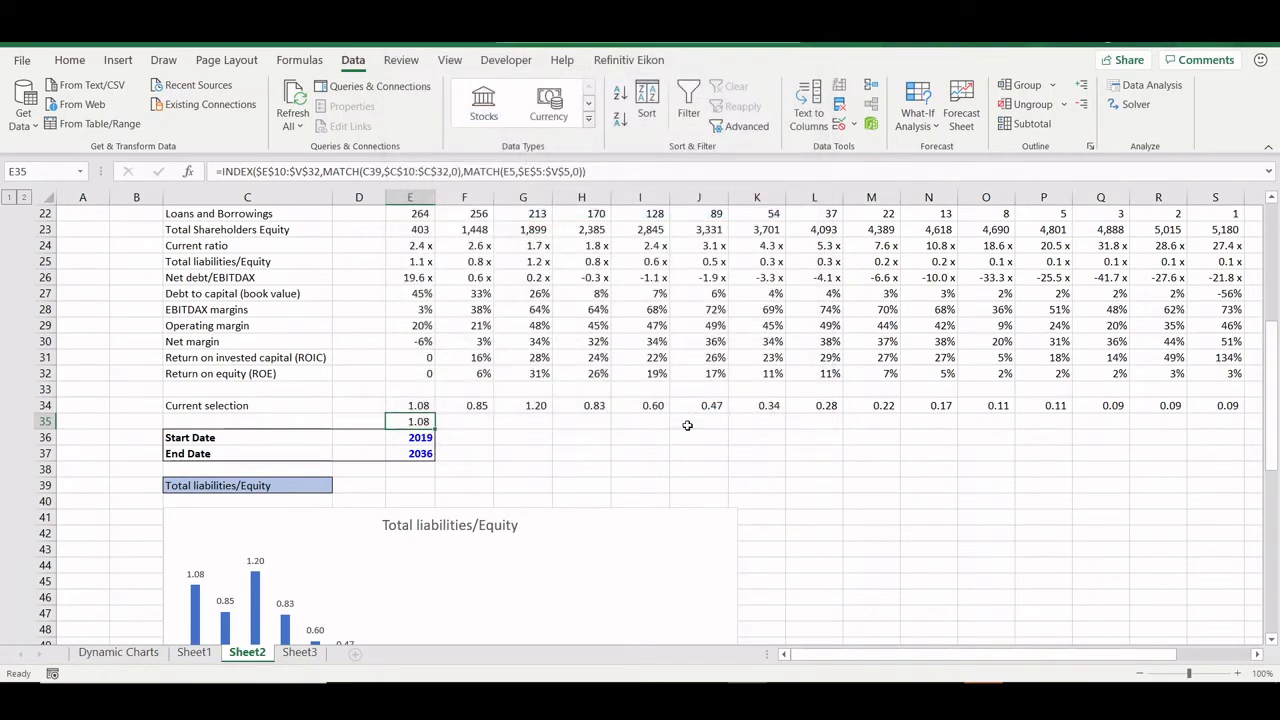
Step: Try to fill E35's formula right through I35 and inspect the copied formula in F35
key(shift+Right)
key(shift+Right)
key(shift+Right)
key(shift+Right)
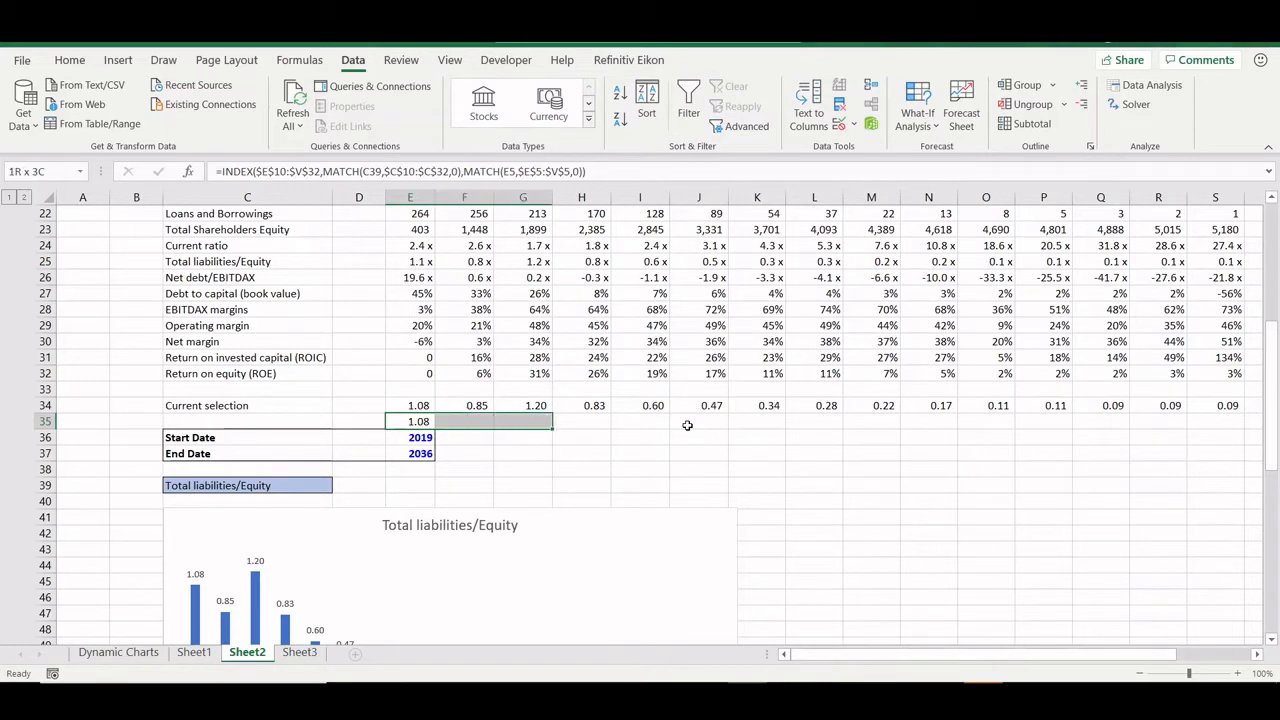
key(ctrl+r)
key(Right)
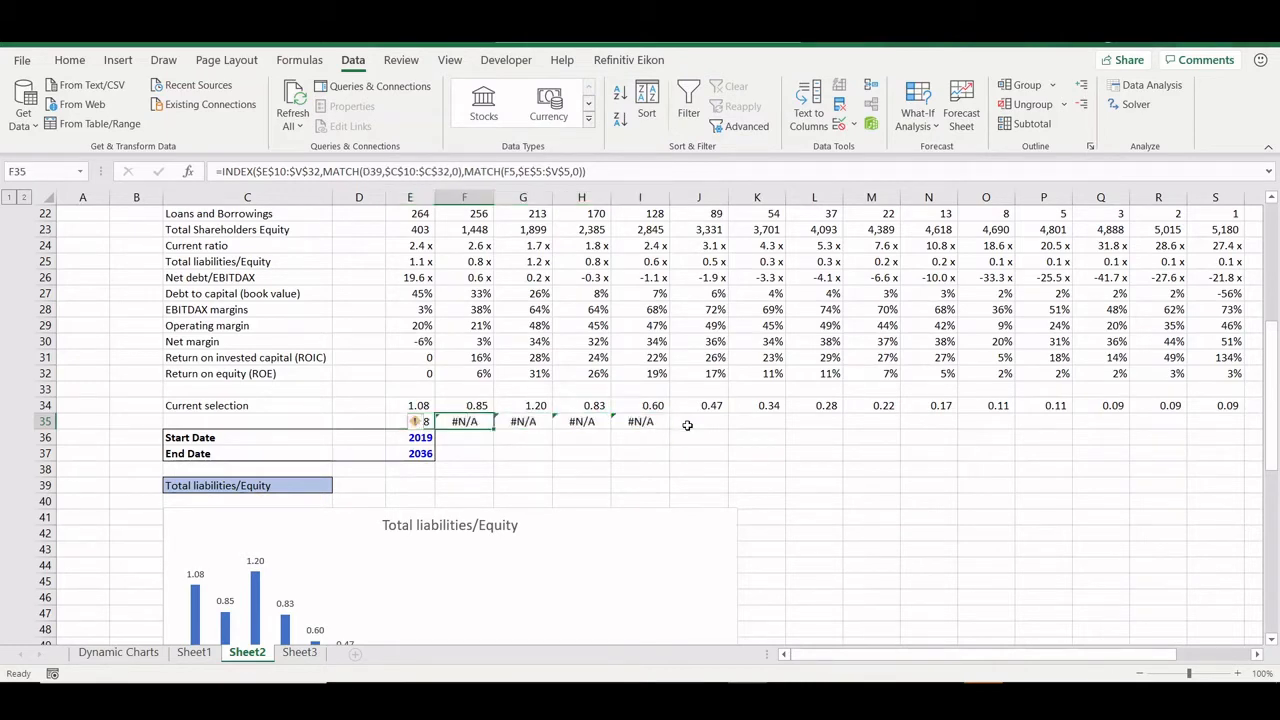
key(F2)
key(Escape)
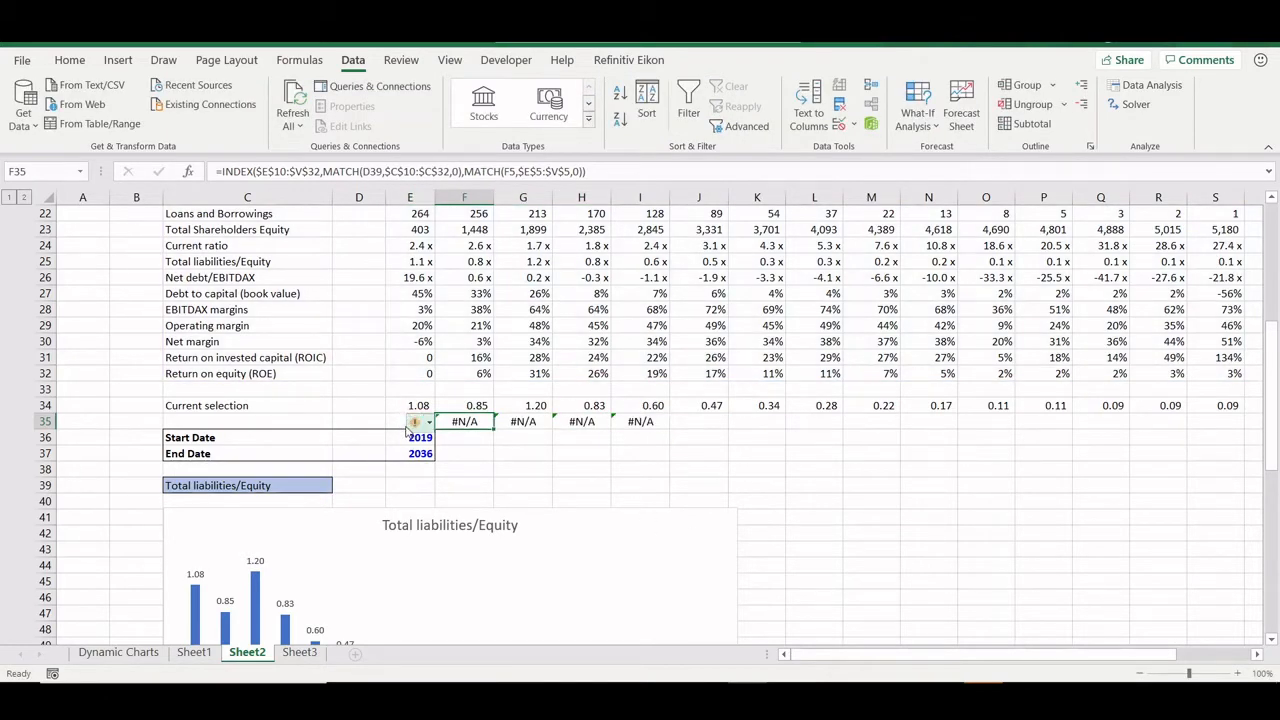
Step: Make the row match's lookup value in E35's formula absolute as $C$39
click(415, 423)
key(F2)
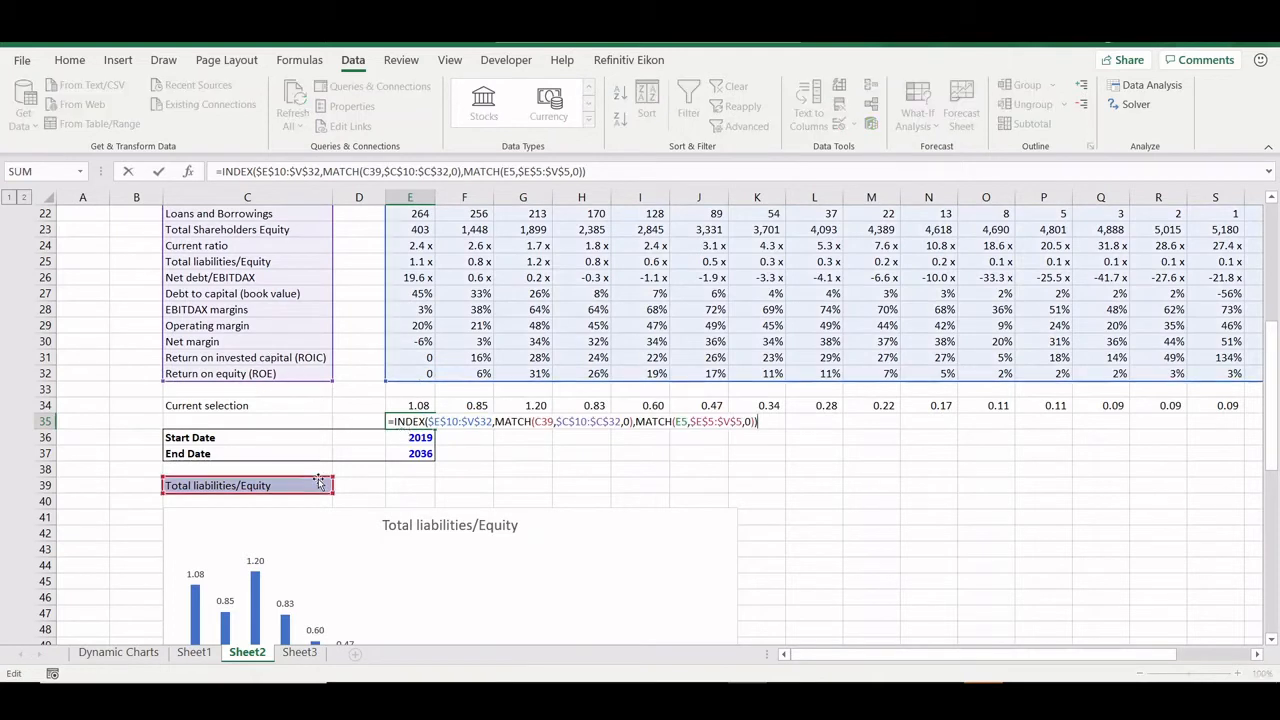
click(263, 172)
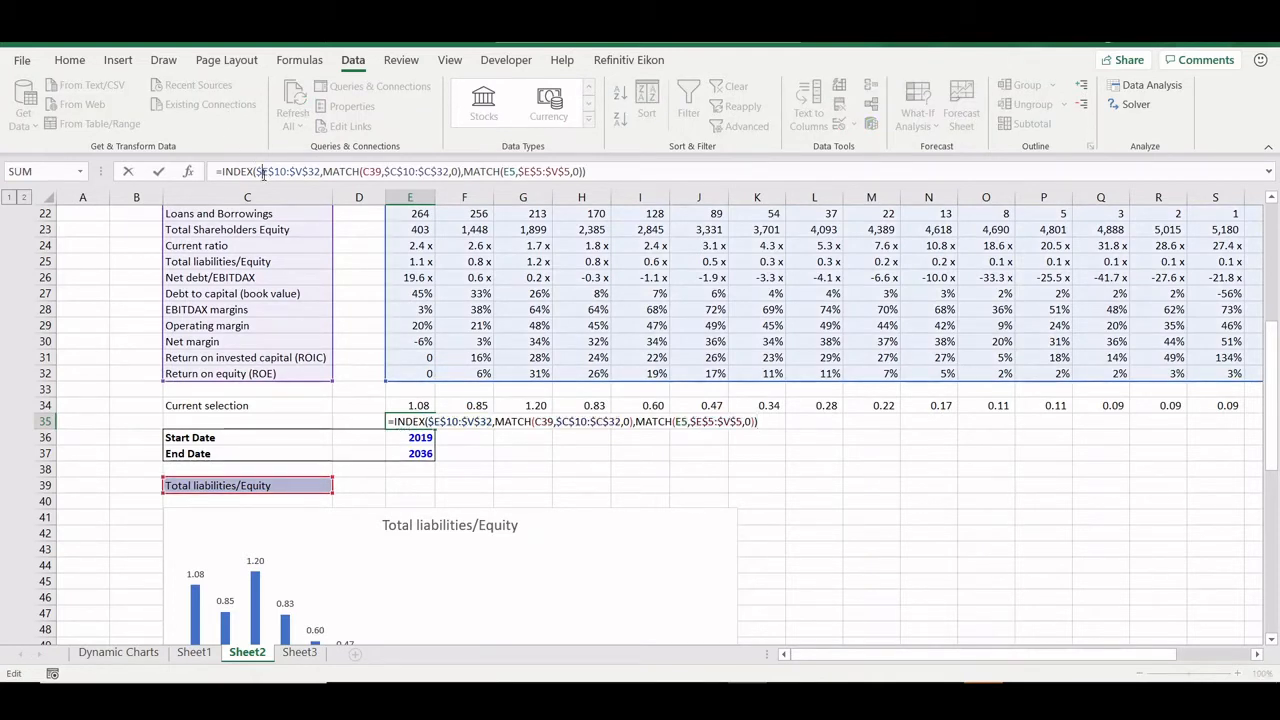
click(367, 172)
key(F4)
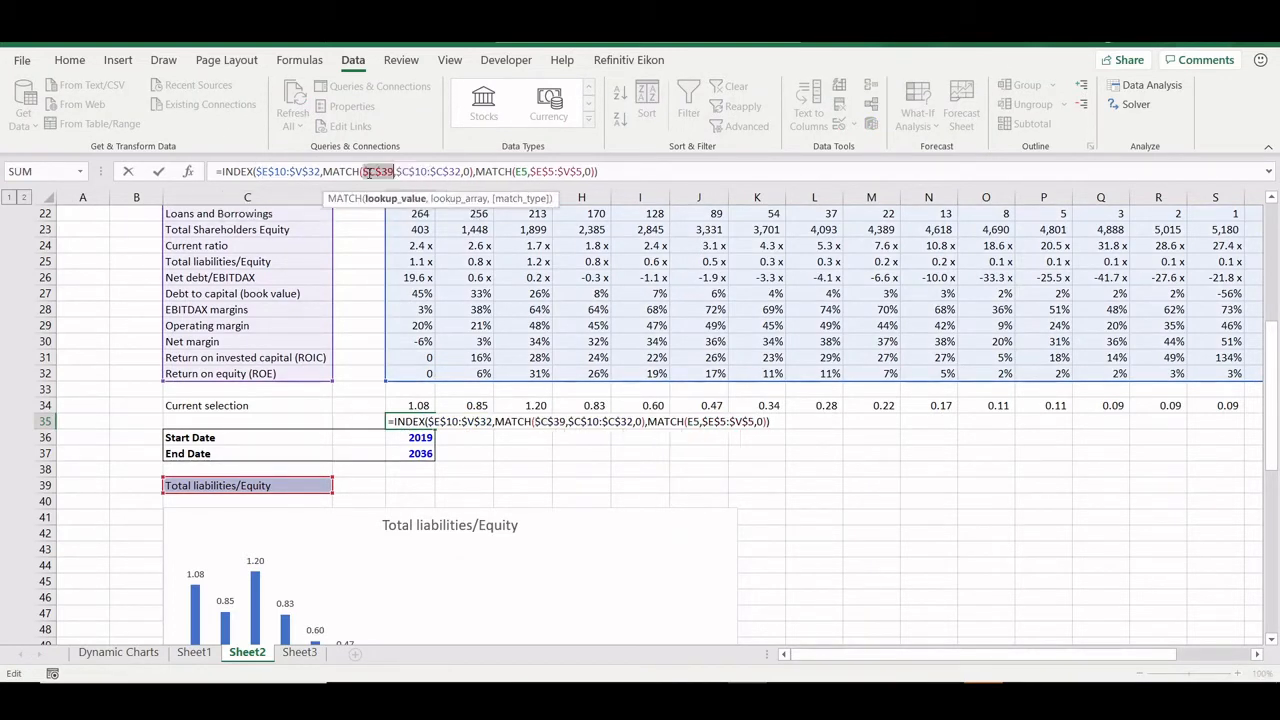
key(Return)
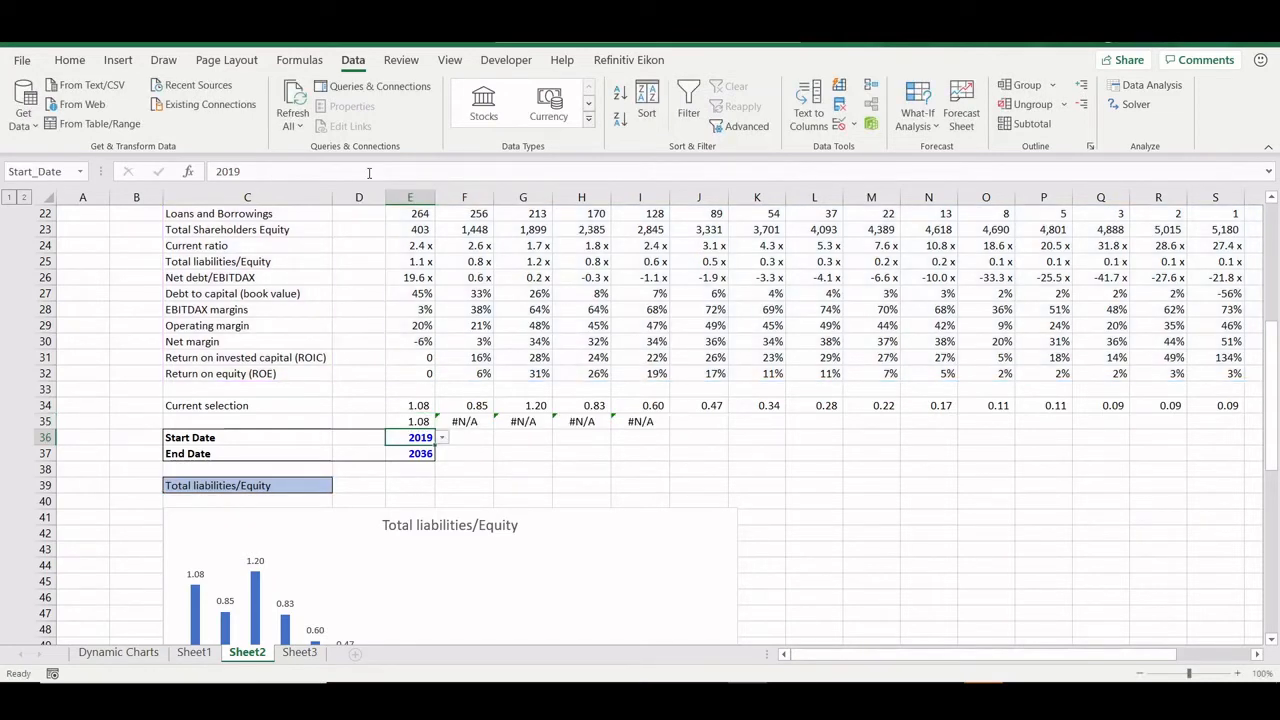
Step: Fill the corrected formula in E35 right through I35
key(Up)
key(shift+Right)
key(shift+Right)
key(shift+Right)
key(shift+Right)
key(ctrl+r)
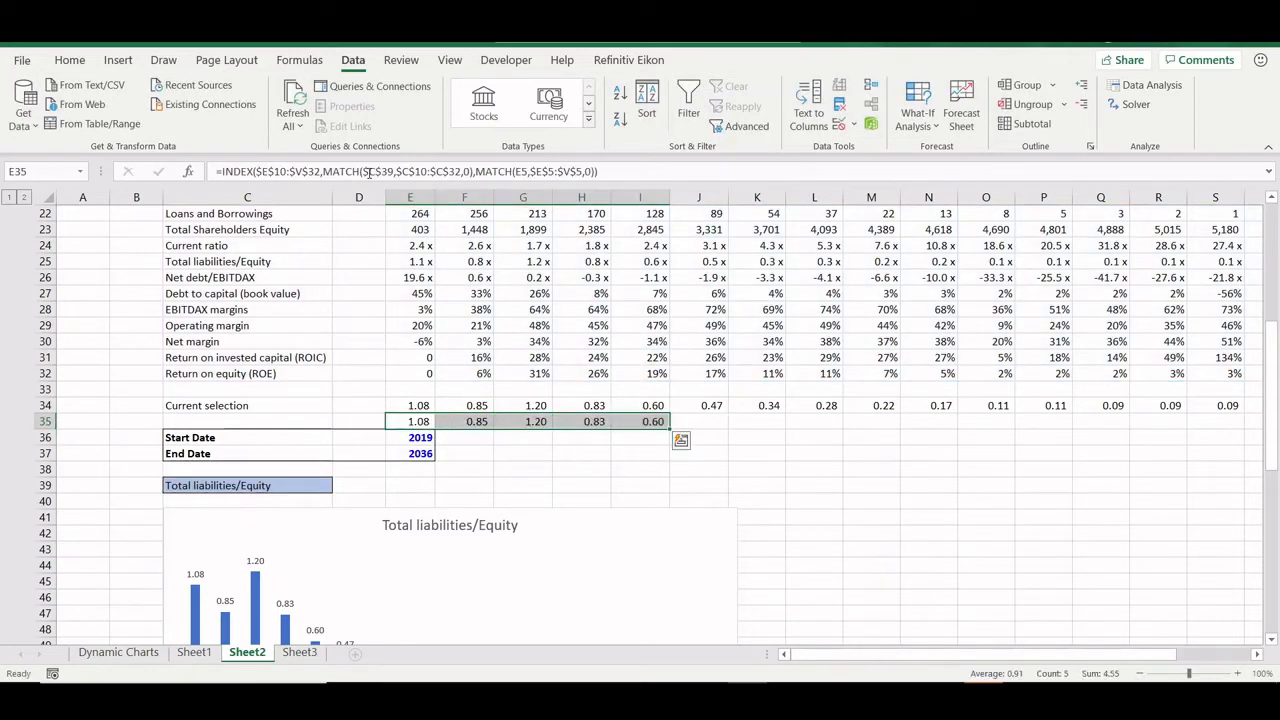
Step: Extend the formula fill along row 35 through V35, then return to E35
key(shift+Right)
key(shift+Right)
key(shift+Right)
key(shift+Right)
key(shift+Right)
key(shift+Right)
key(shift+Right)
key(shift+Right)
key(shift+Right)
key(shift+Right)
key(shift+Right)
key(shift+Right)
key(shift+Right)
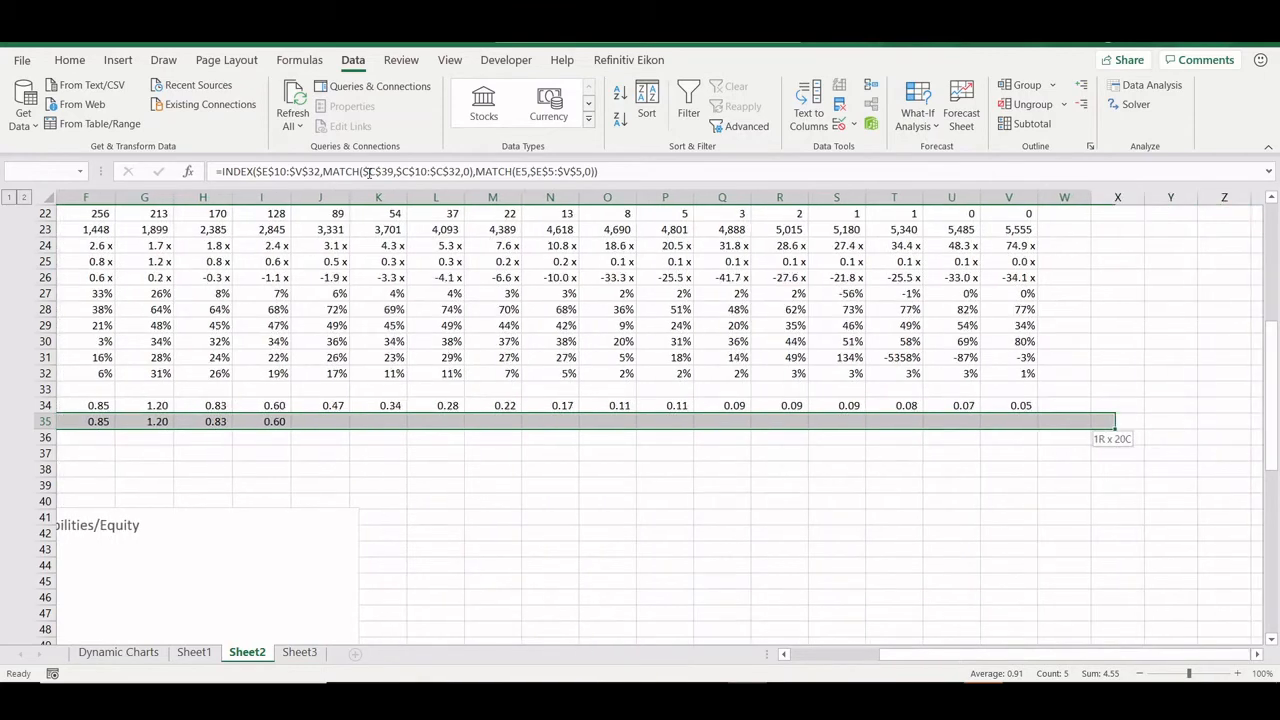
key(ctrl+r)
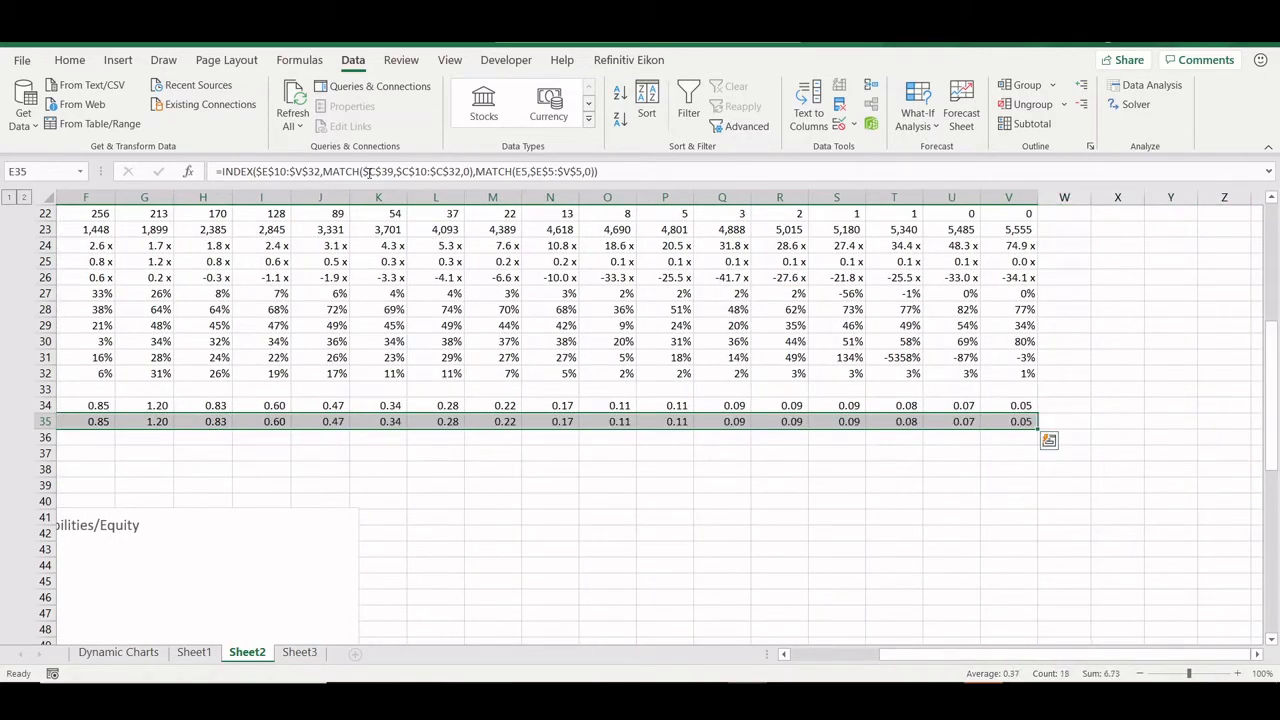
key(Home)
key(Right)
key(Right)
key(Right)
key(Right)
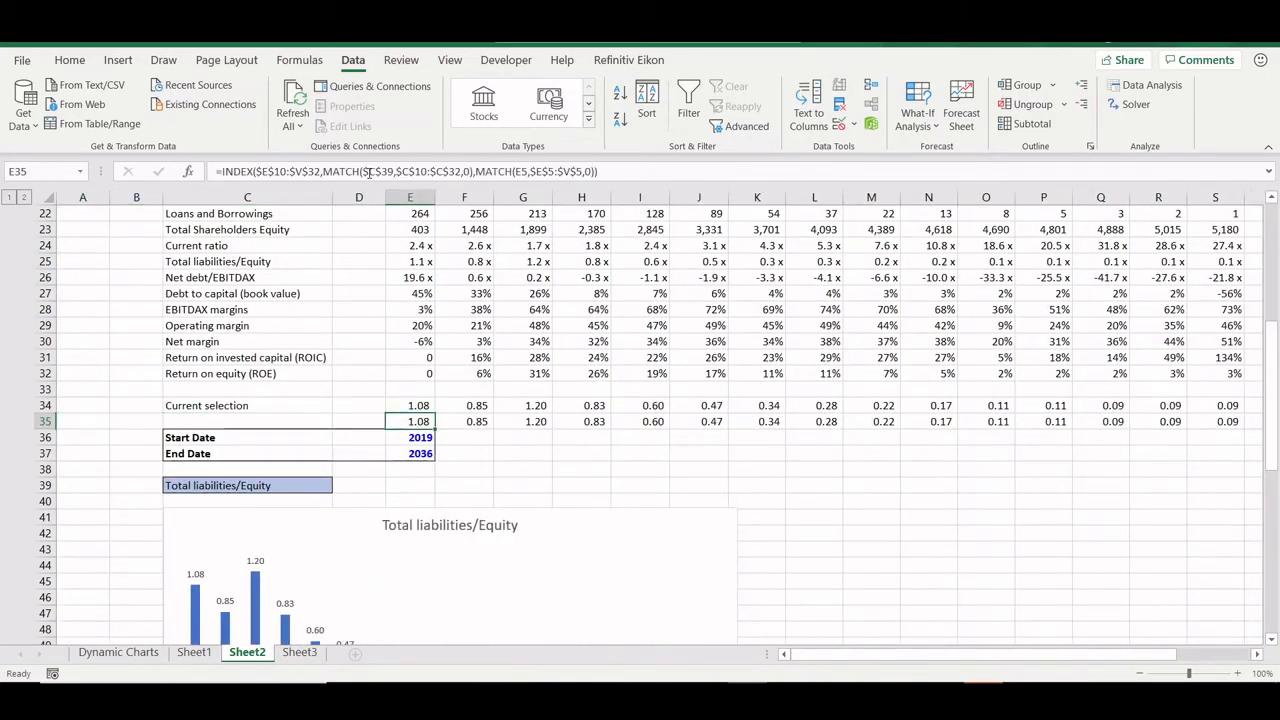
Step: Set the End Date to 2021F and compare the selection formulas in G35 and G34
click(403, 455)
click(443, 455)
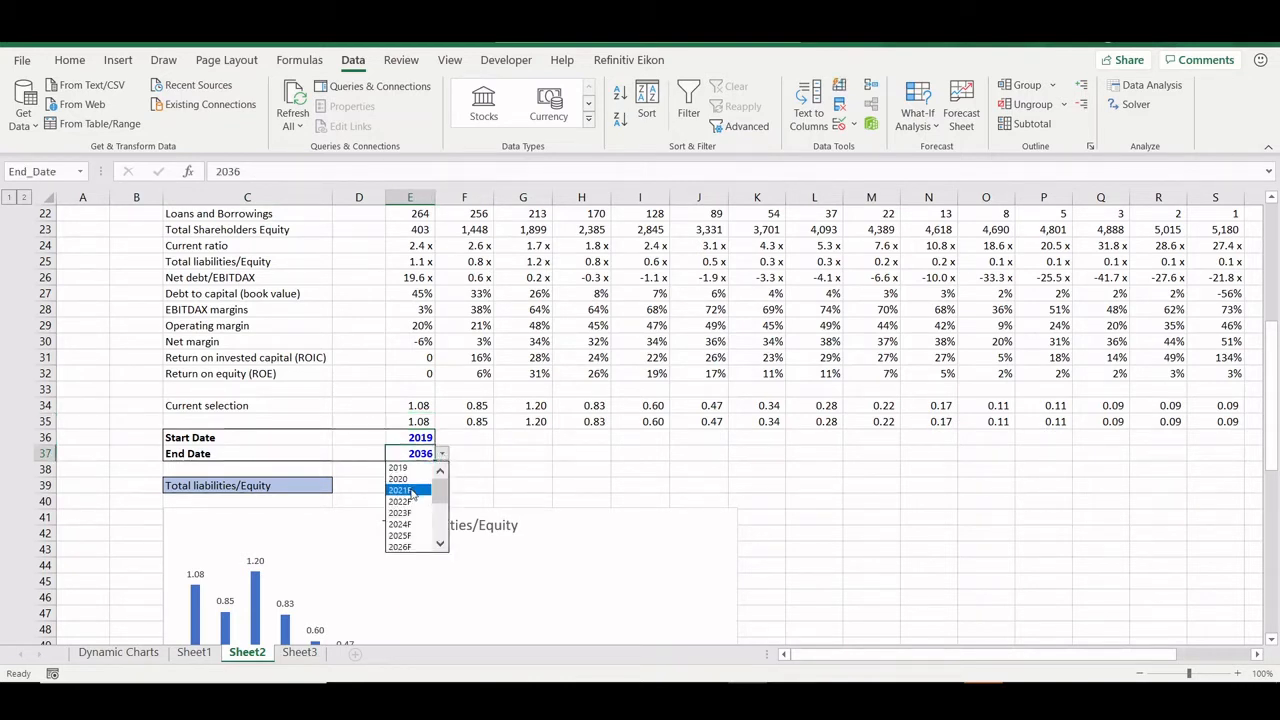
click(410, 493)
click(538, 421)
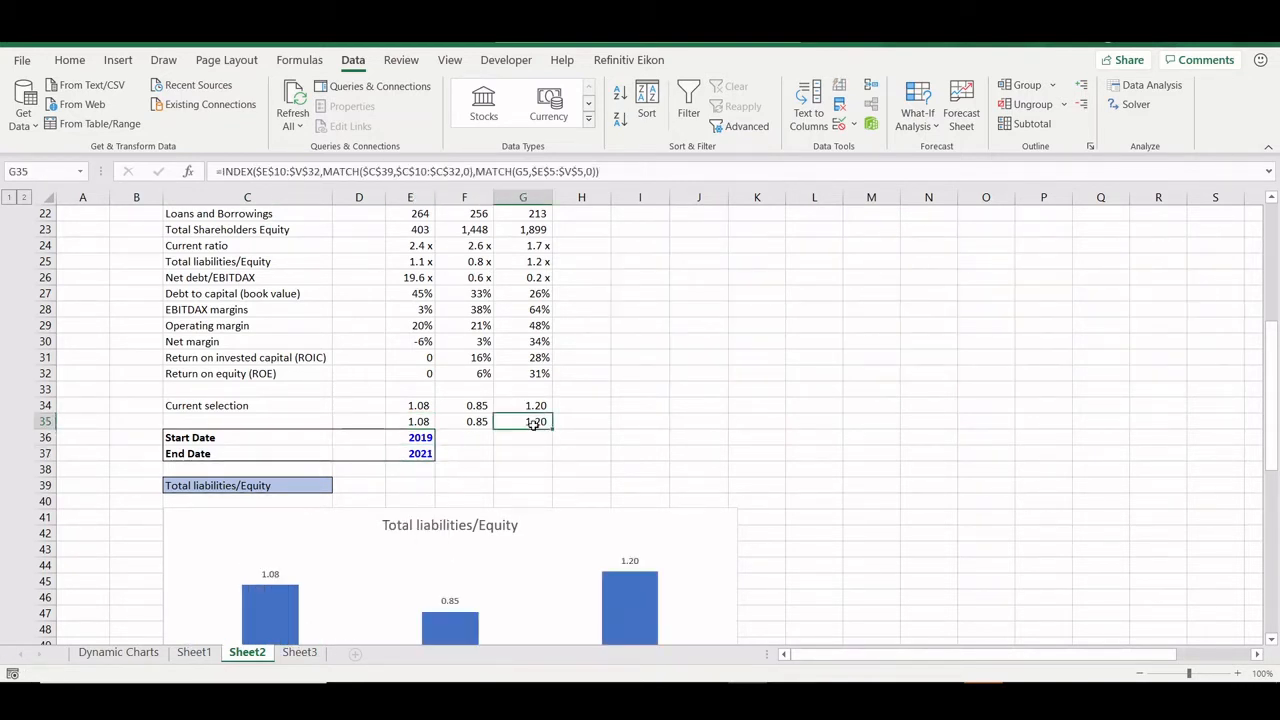
key(Up)
key(Right)
key(Left)
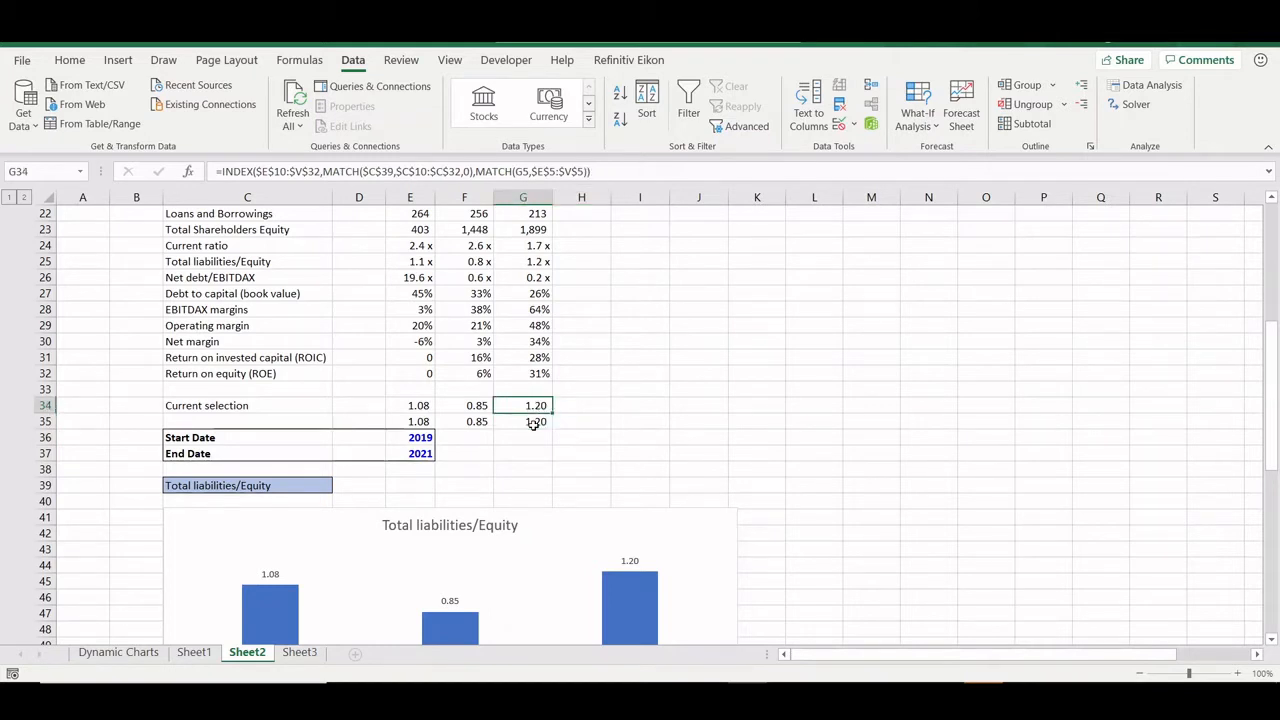
Step: Compare the selection results in rows 34 and 35 across columns E to G
key(shift+Left)
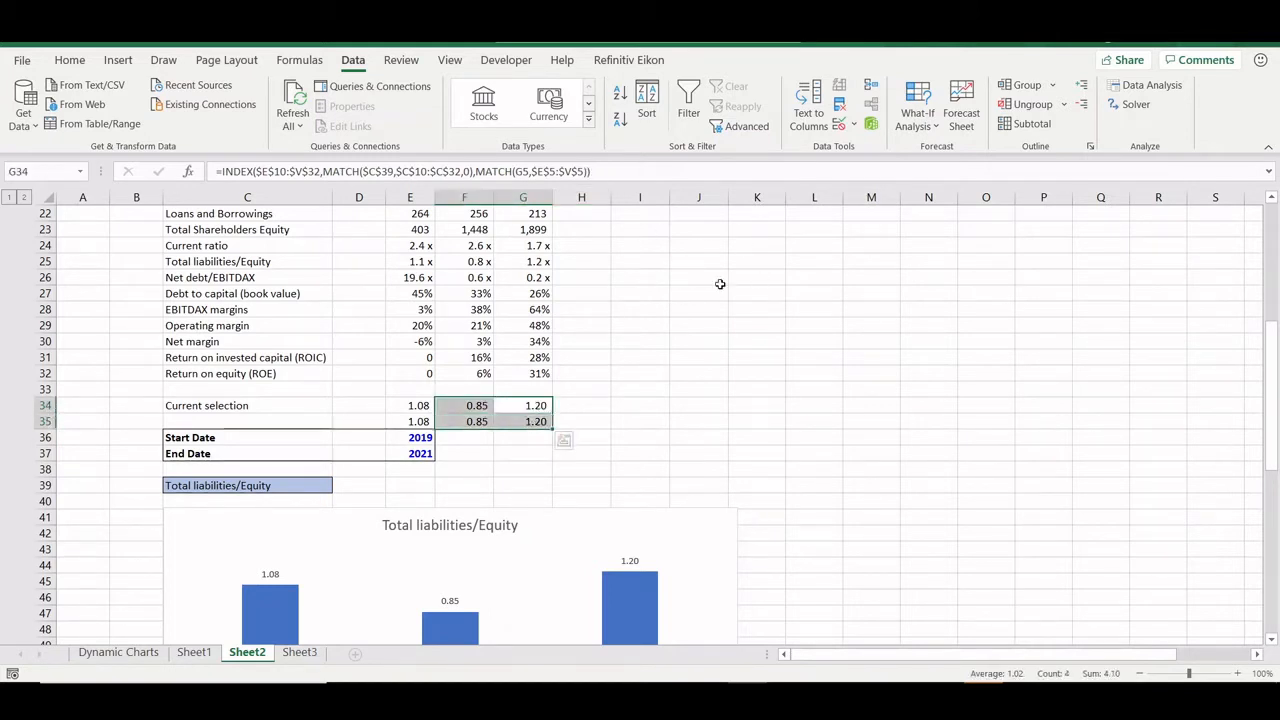
click(665, 404)
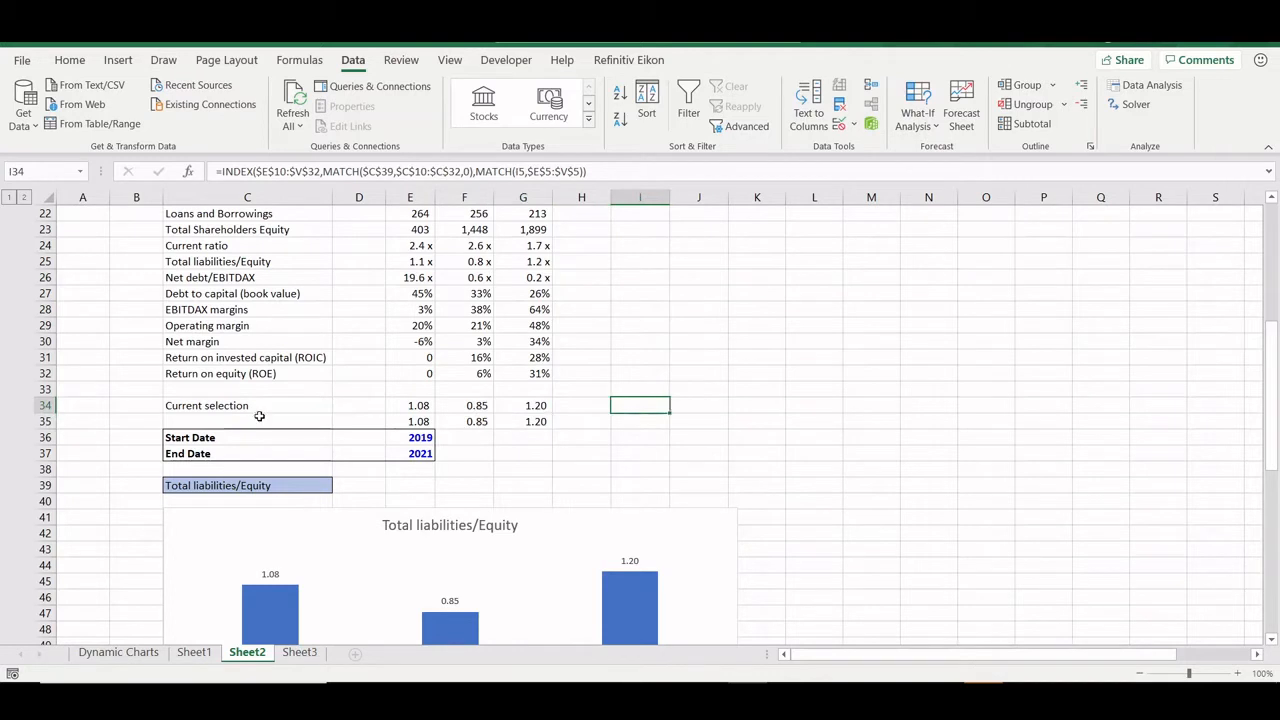
click(418, 405)
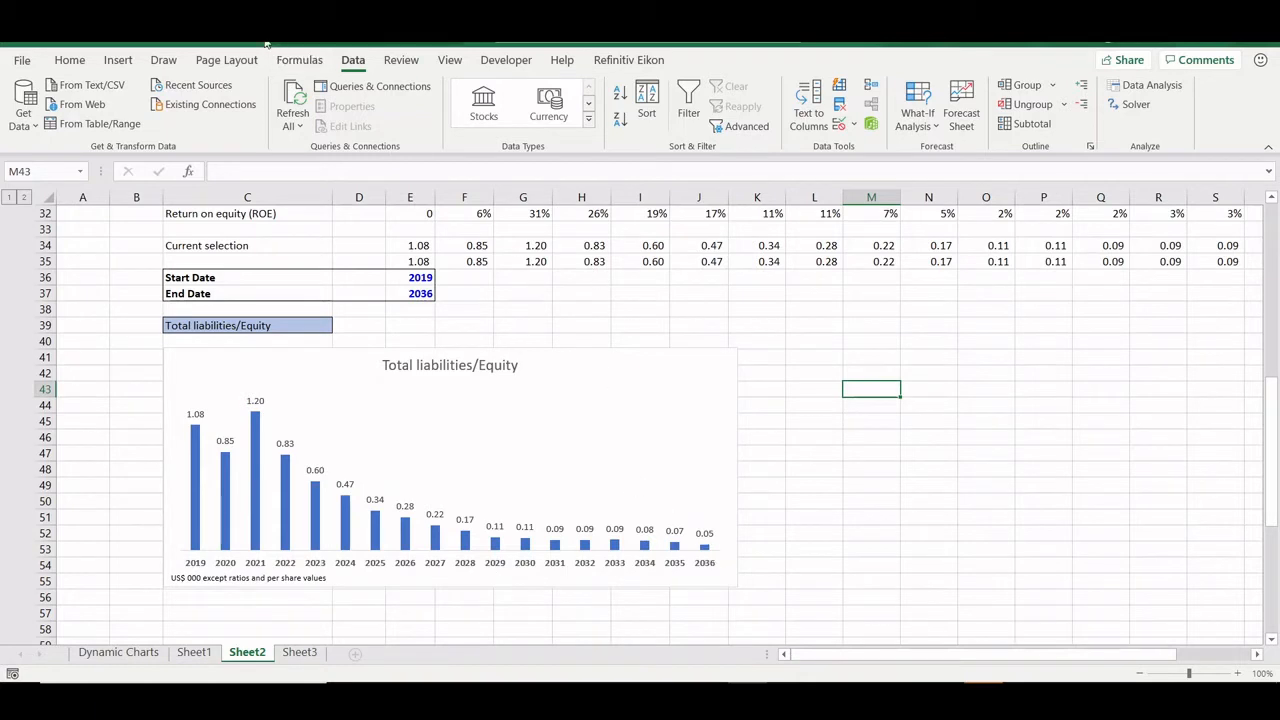
Step: Insert a blank clustered column chart on Sheet2
click(118, 60)
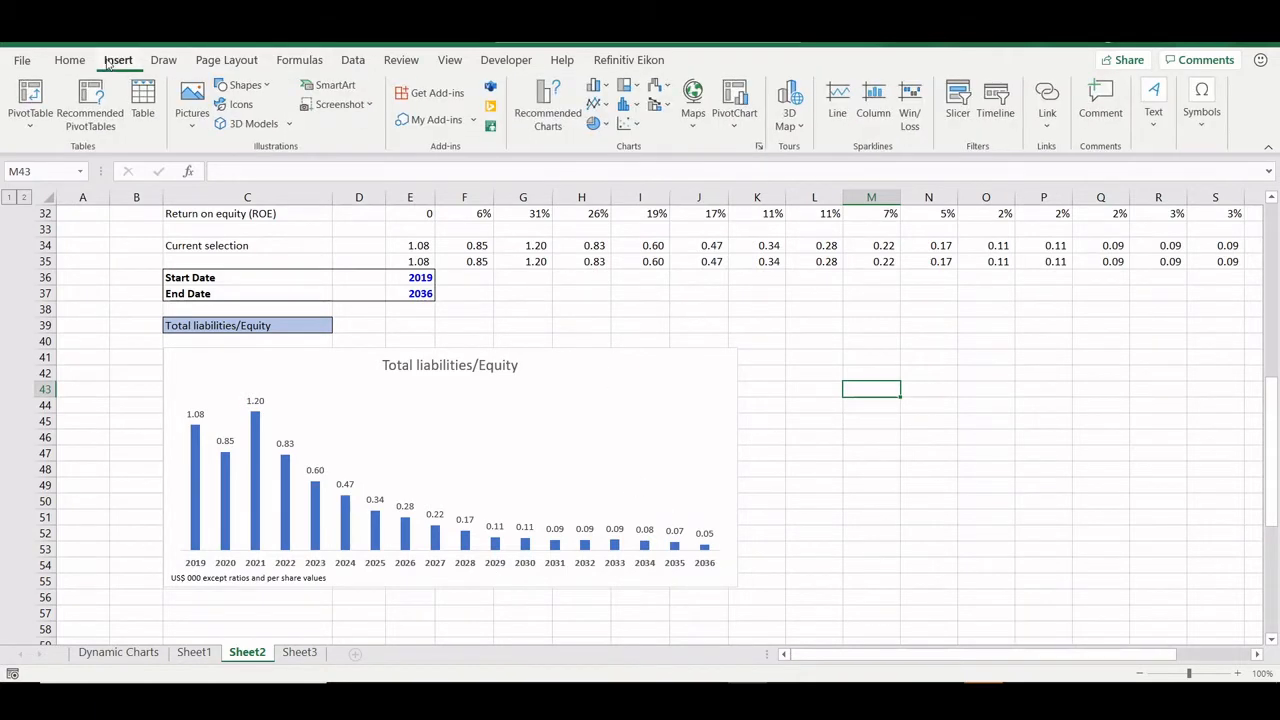
click(597, 86)
click(609, 140)
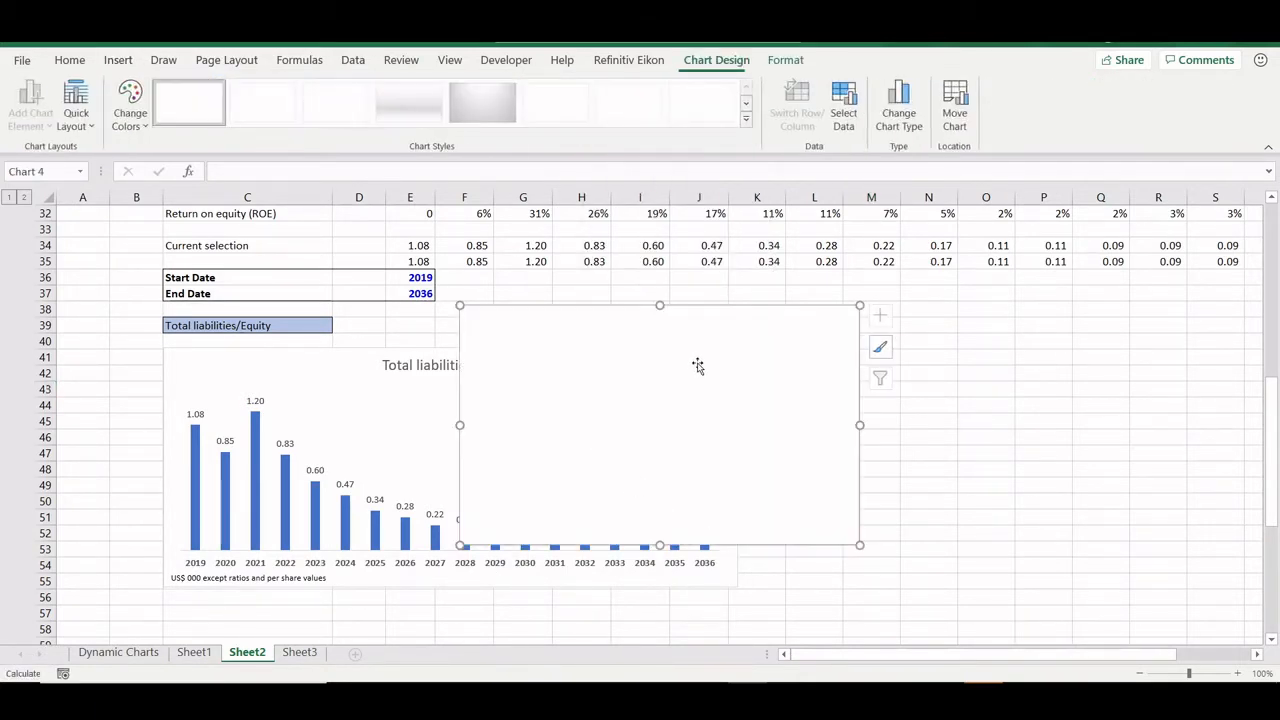
Step: Add a data series to the blank chart, using cell C39 as the series name
right_click(699, 365)
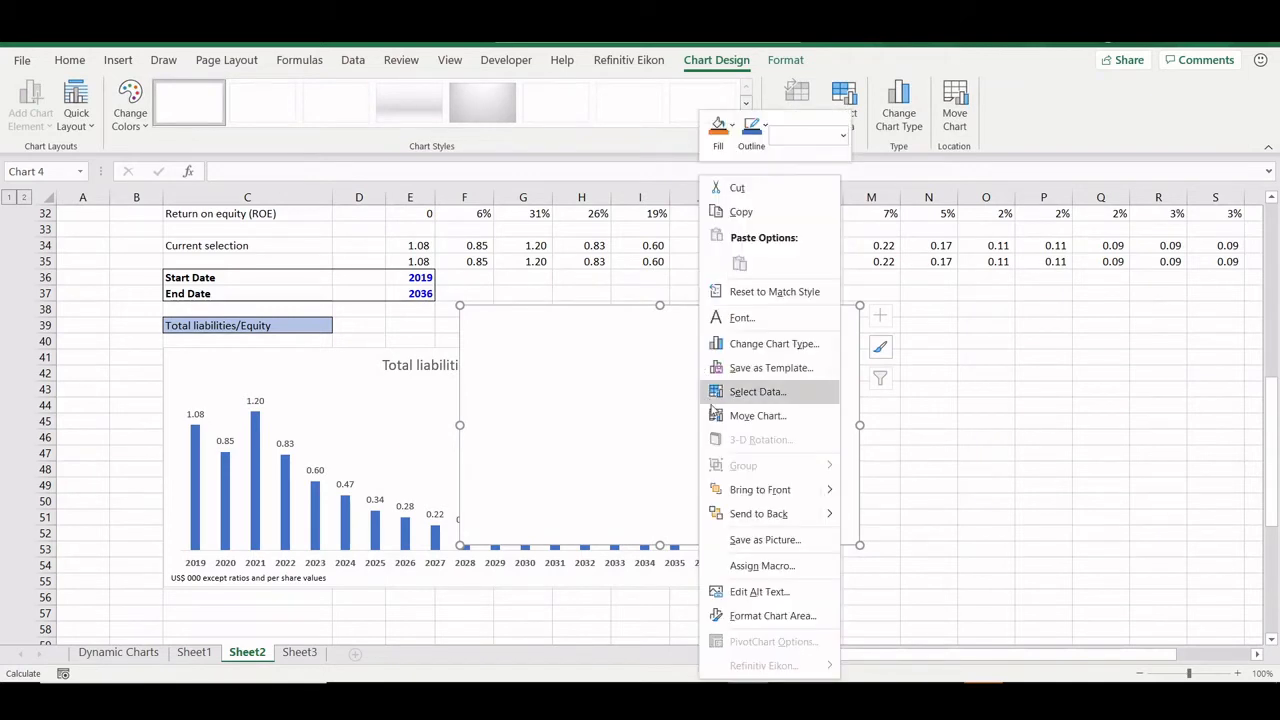
click(765, 395)
click(410, 253)
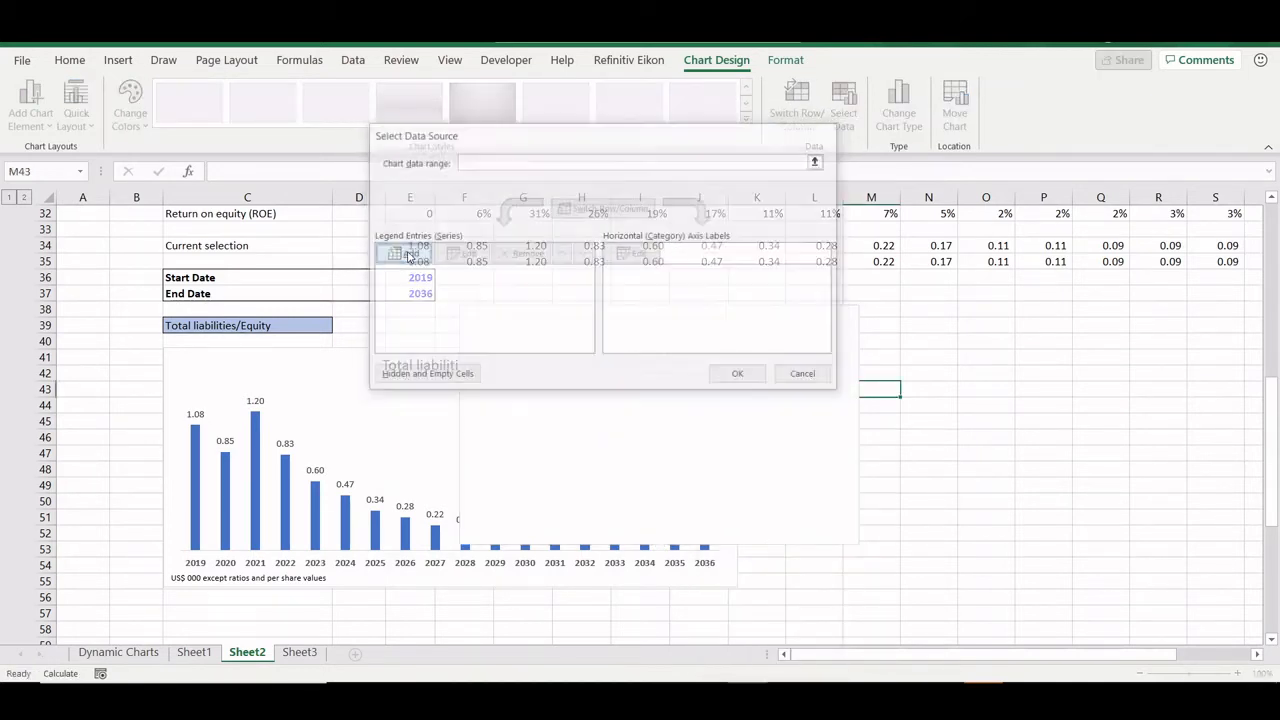
scroll(410, 282, up, 2)
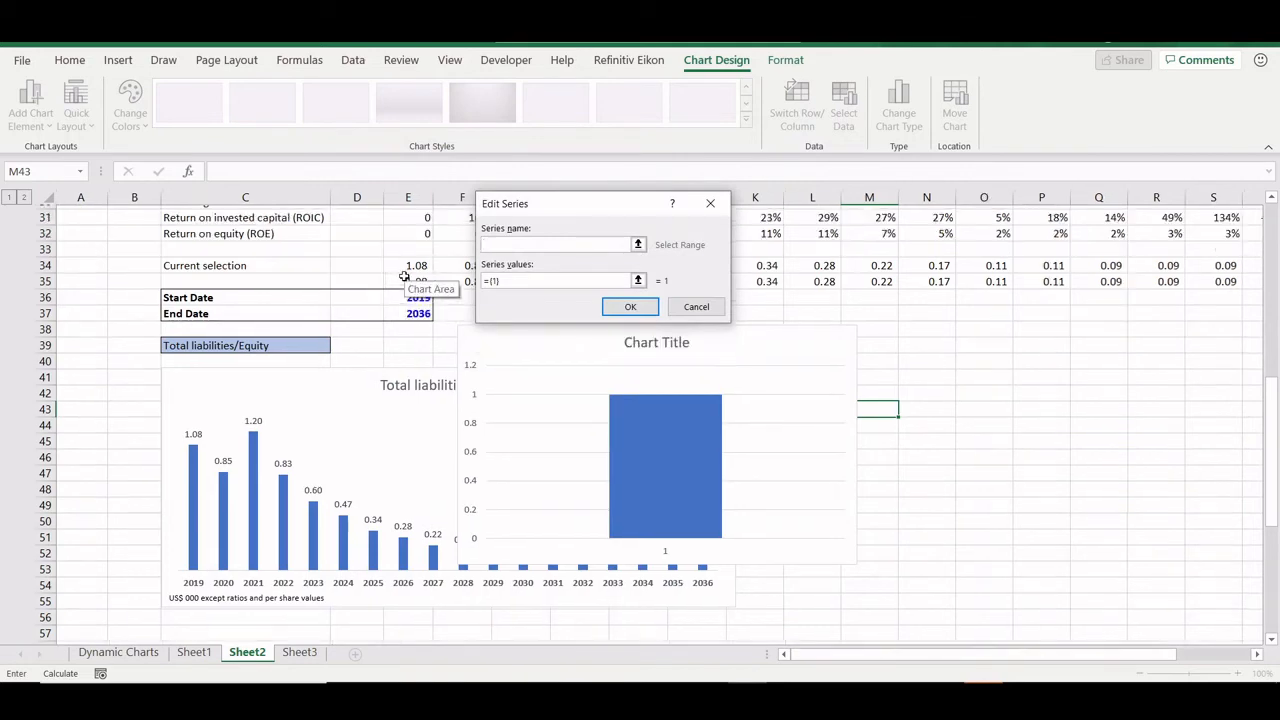
click(257, 389)
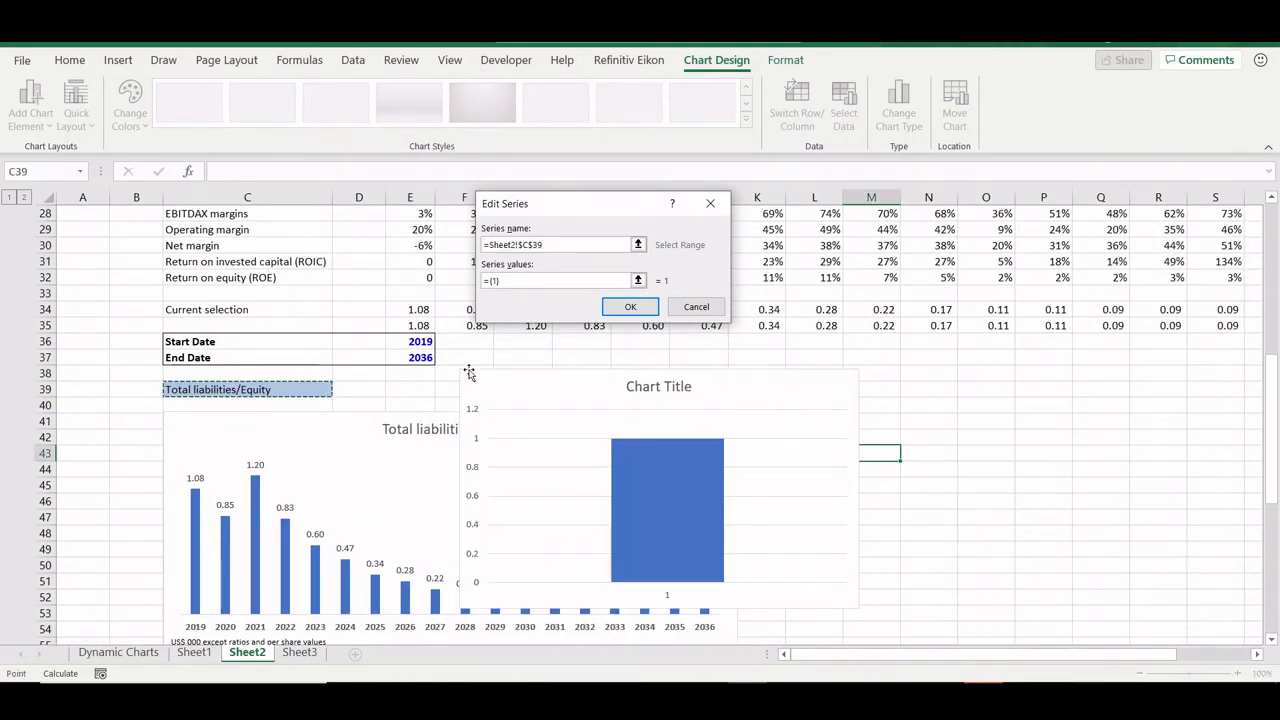
Step: Set the series values to the Current selection row, Sheet2 $E$34:$V$34
click(628, 281)
click(637, 281)
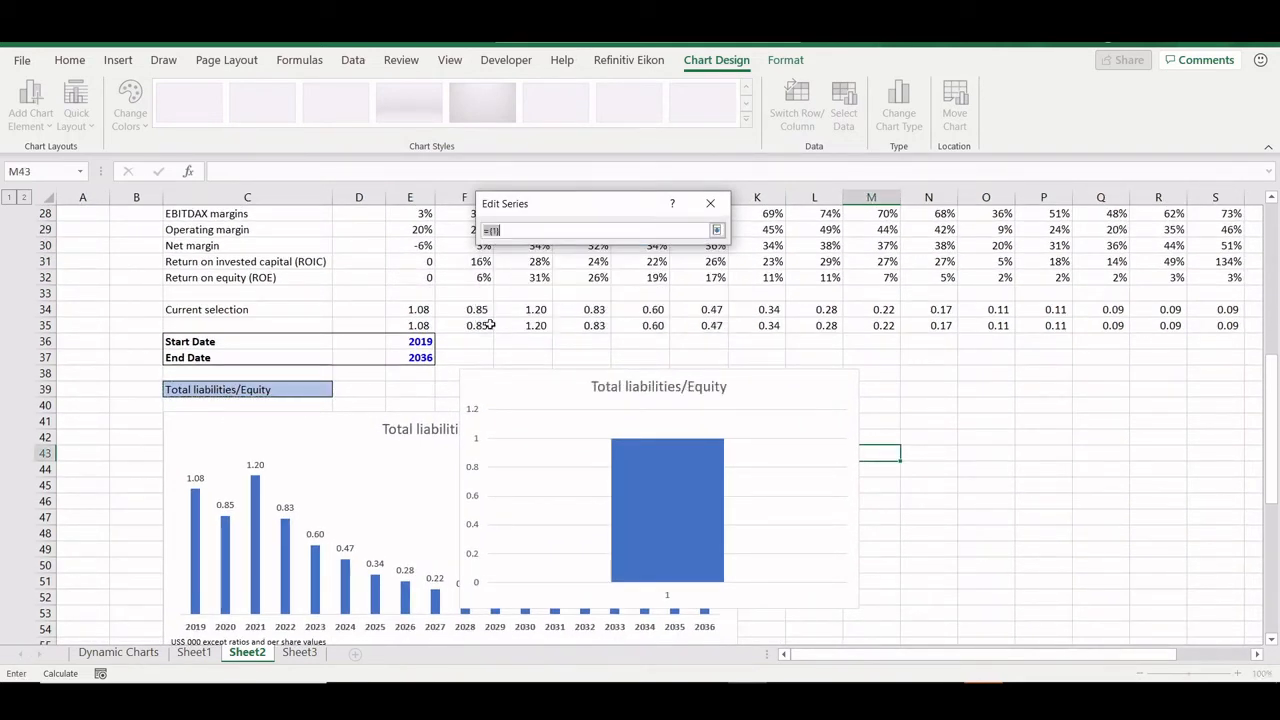
click(405, 310)
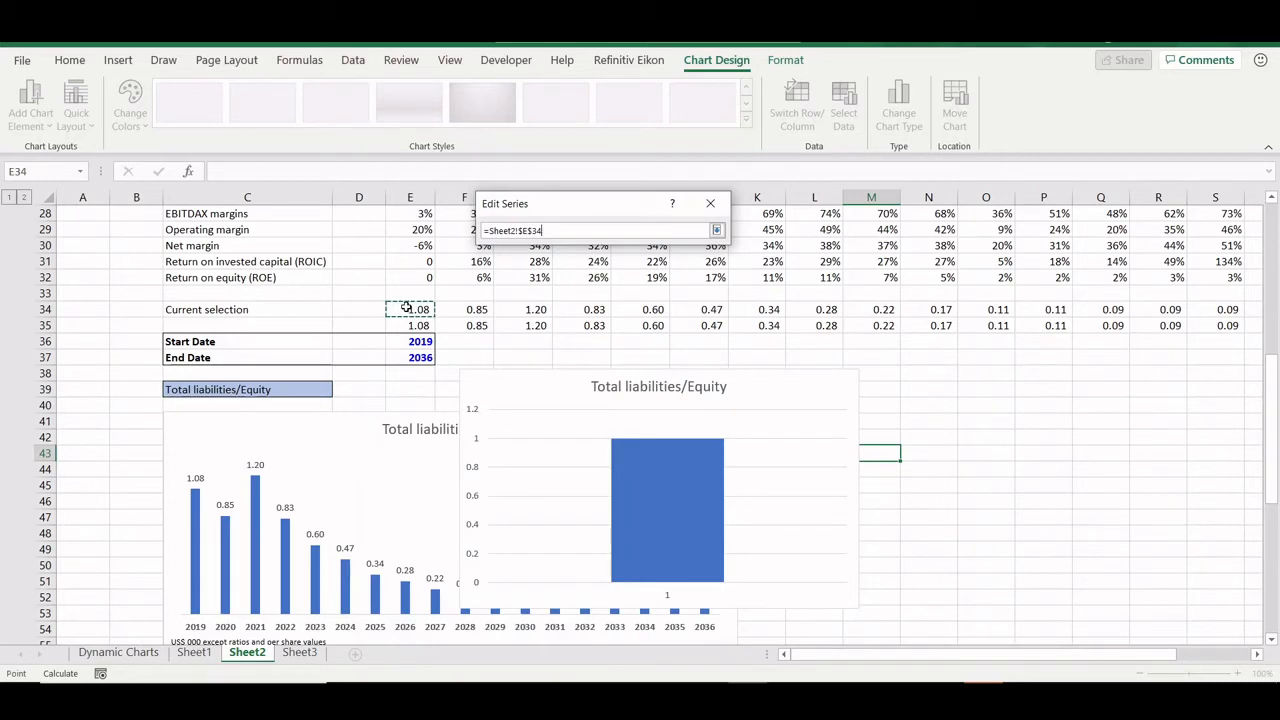
key(ctrl+shift+Right)
click(716, 230)
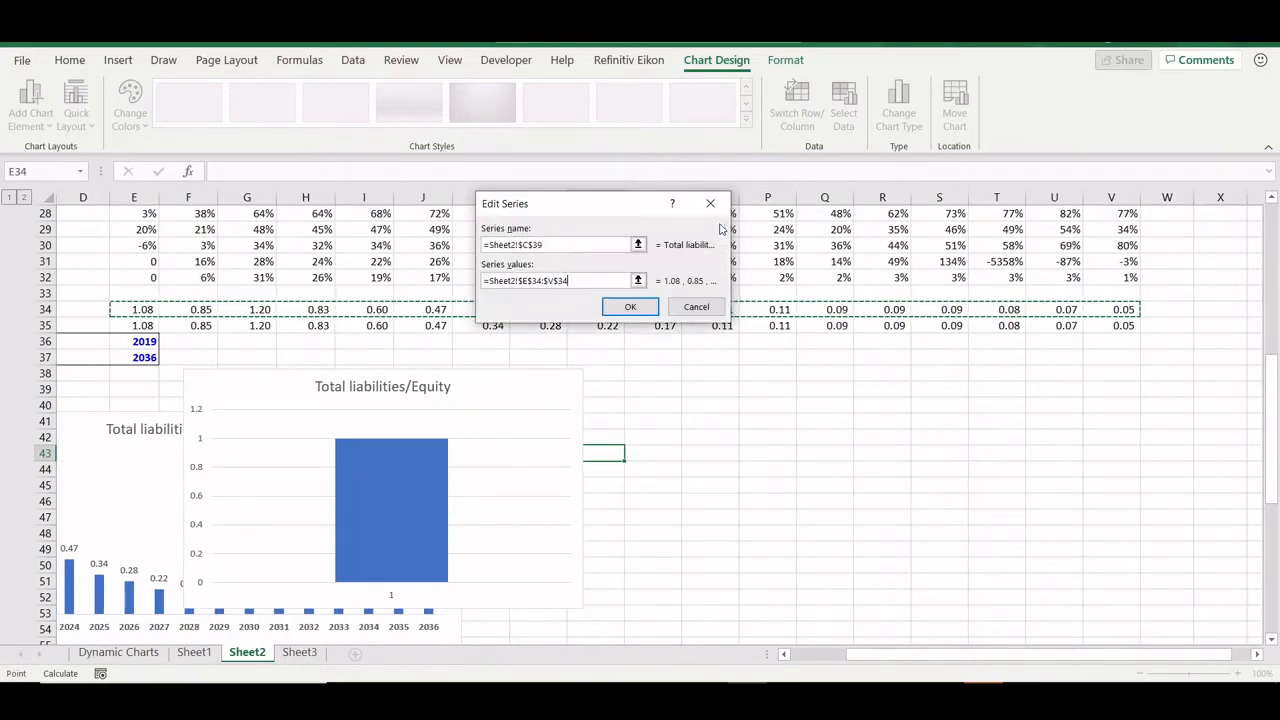
click(630, 306)
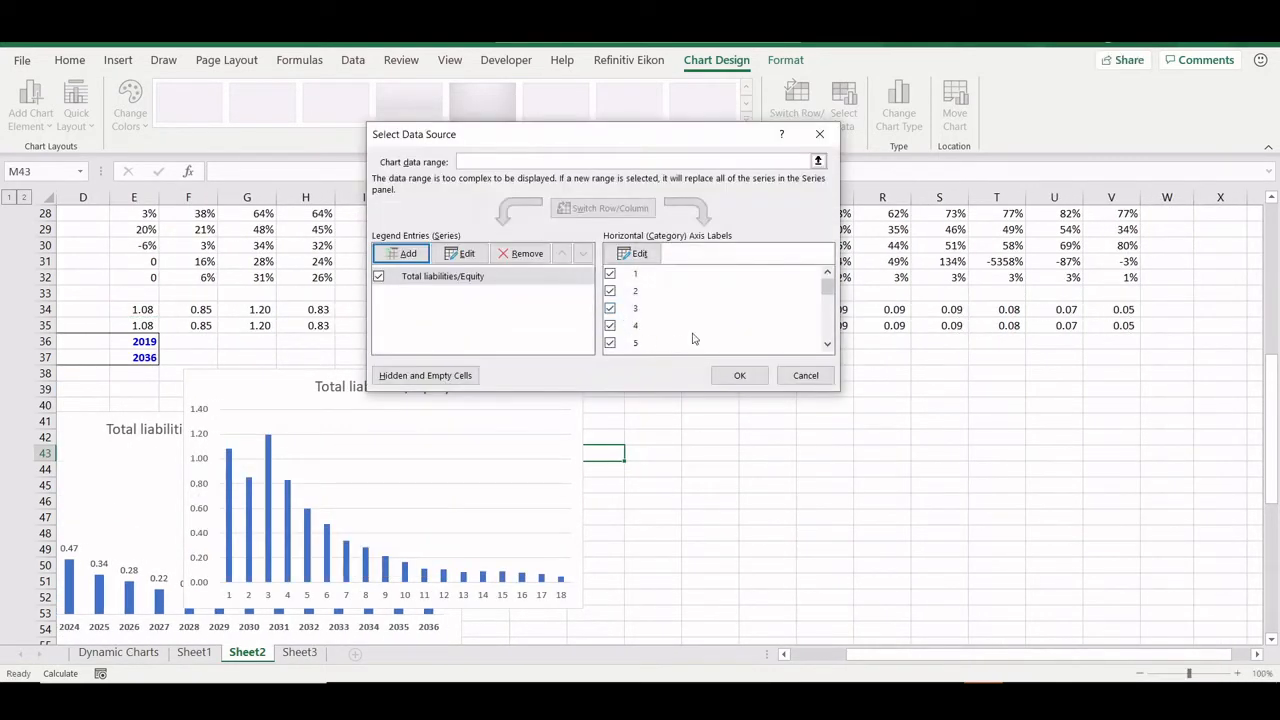
Step: Use the Date Label years in $E$5:$V$5 as the chart's horizontal axis labels and apply the data source
click(635, 253)
scroll(160, 330, up, 9)
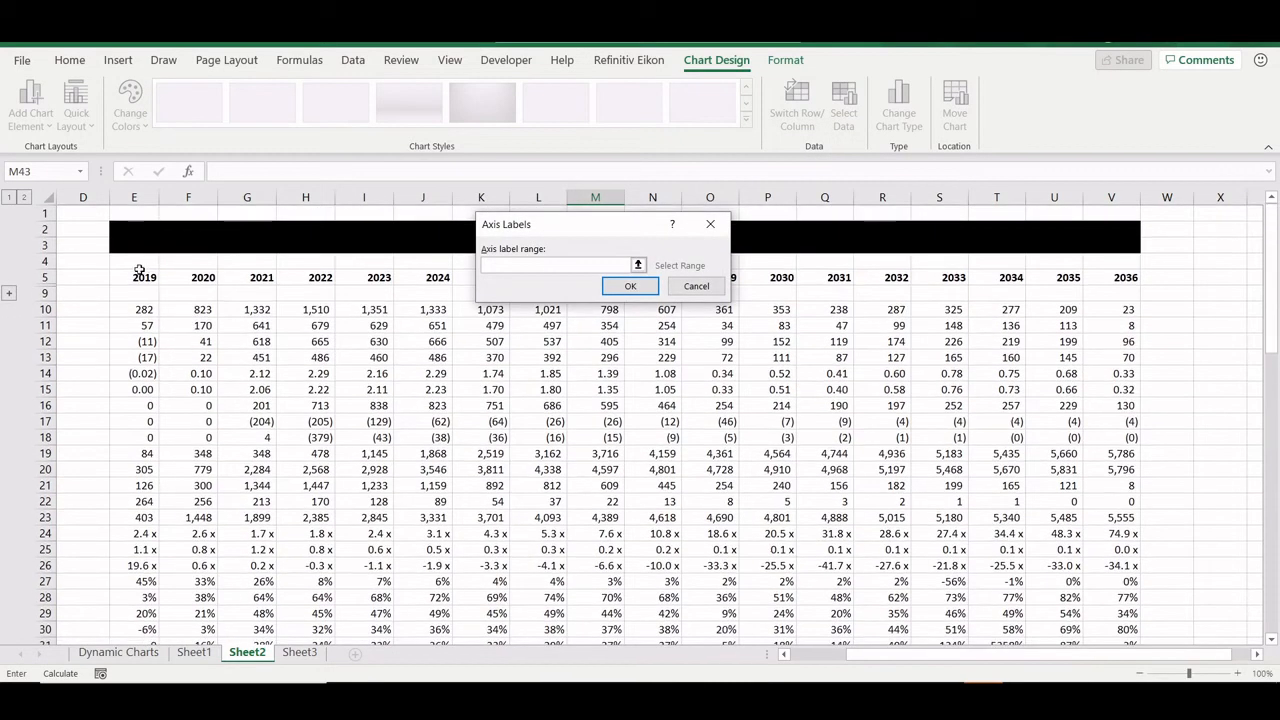
click(141, 276)
key(ctrl+shift+Right)
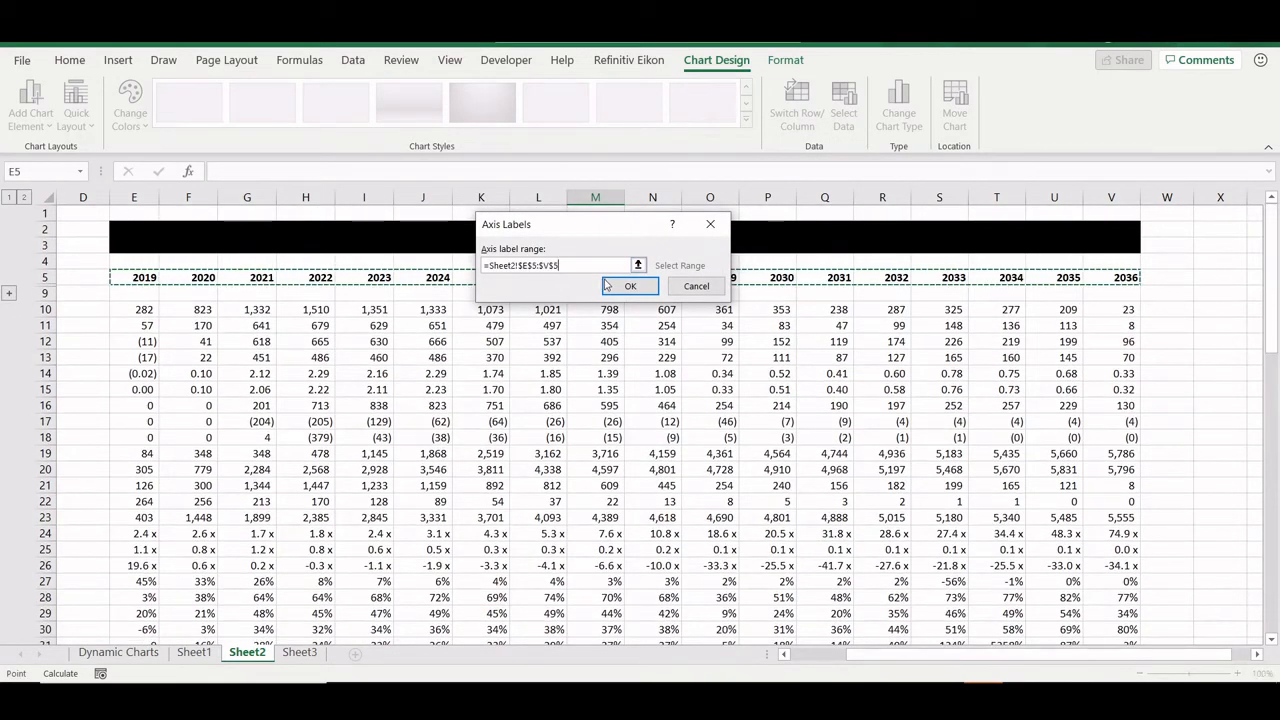
click(605, 286)
click(740, 377)
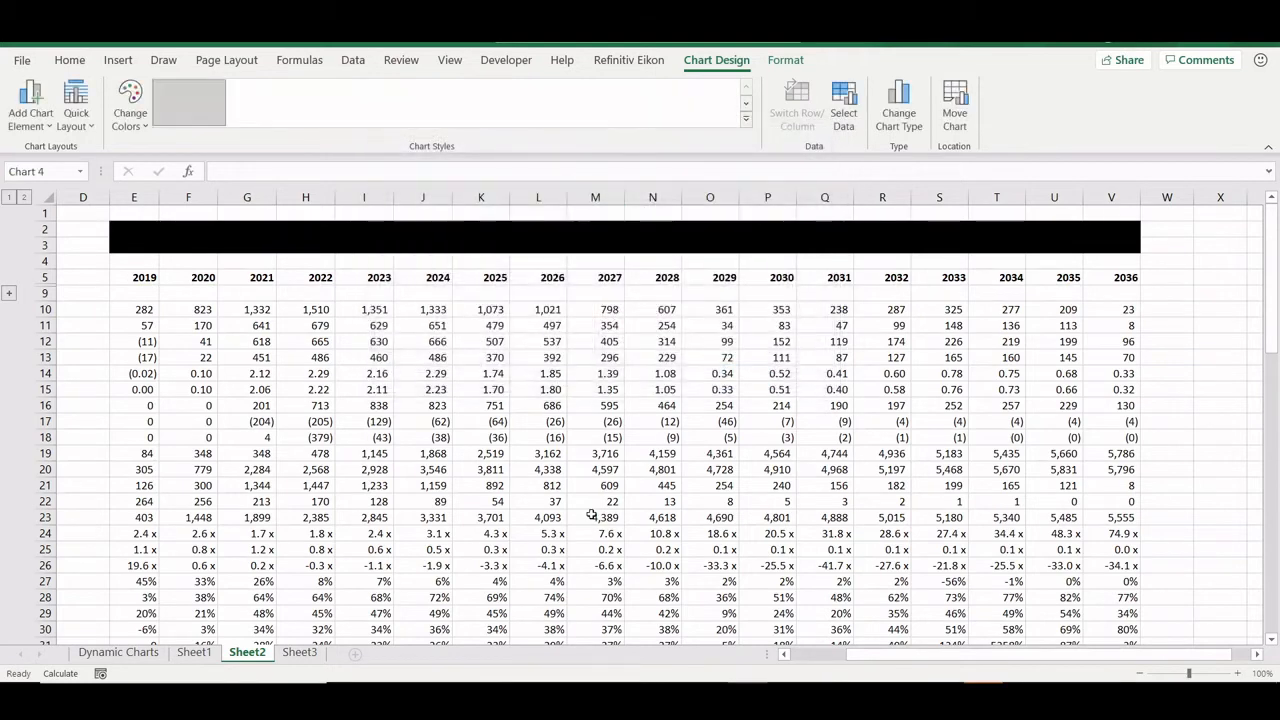
Step: Move the new chart beside the original chart and set the End Date to 2022F
scroll(592, 515, down, 9)
drag(483, 396, 797, 442)
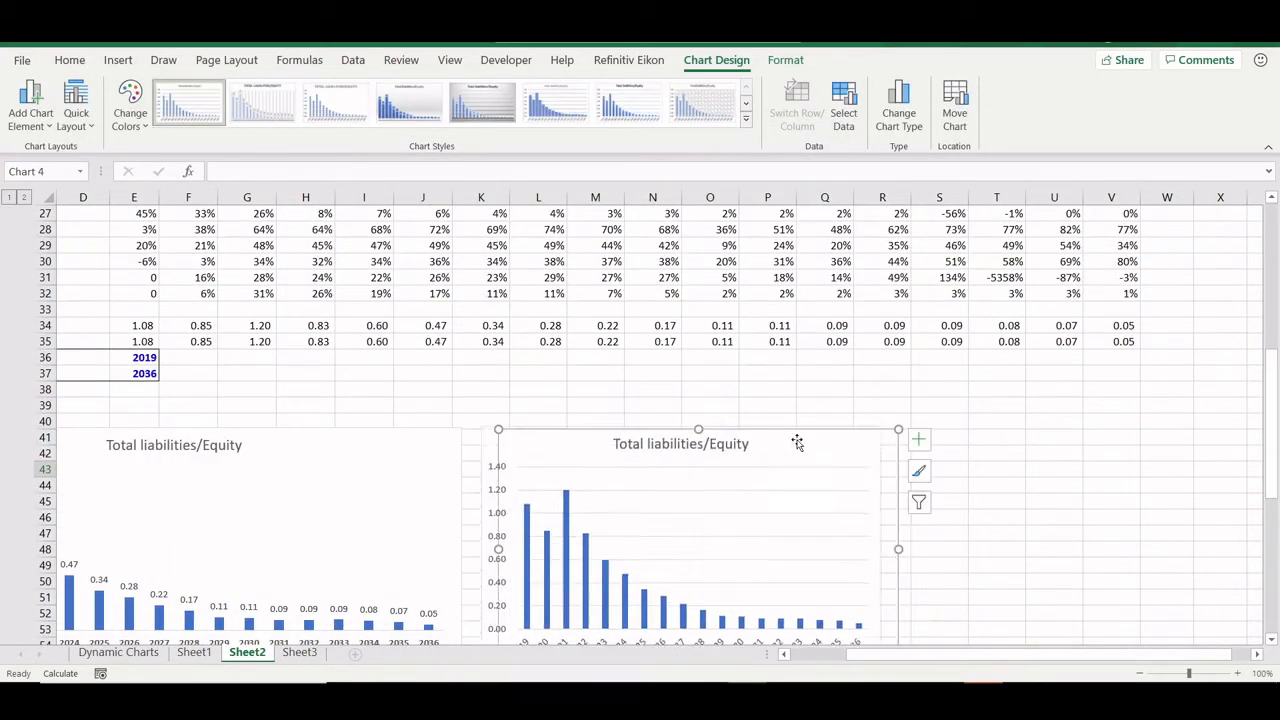
click(145, 372)
click(166, 373)
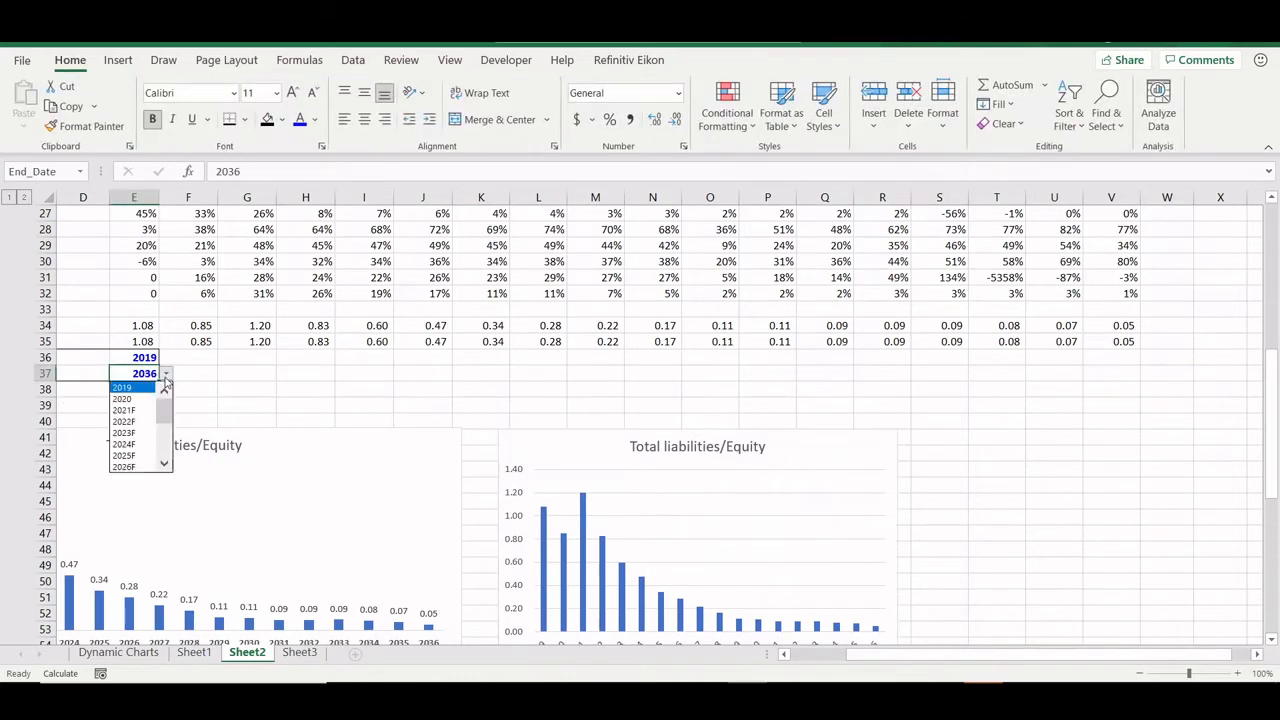
click(127, 423)
Step: Delete the horizontal gridlines from the new chart
scroll(481, 467, down, 4)
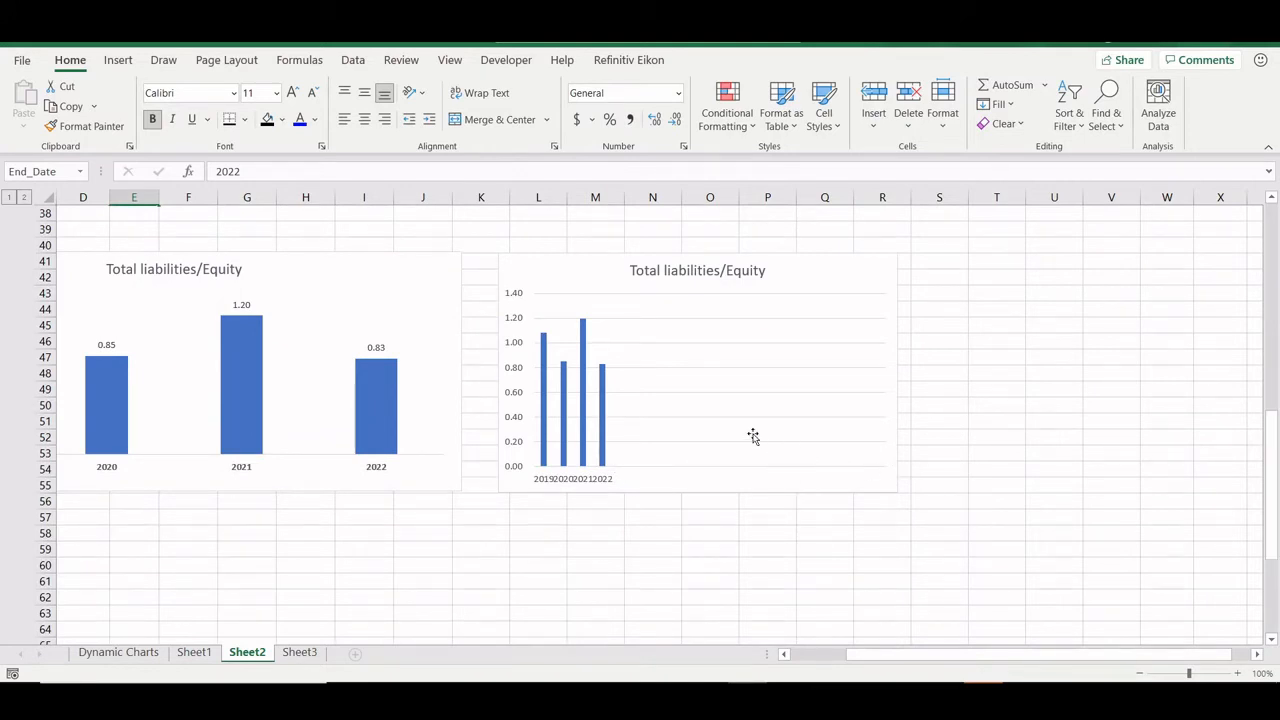
click(690, 374)
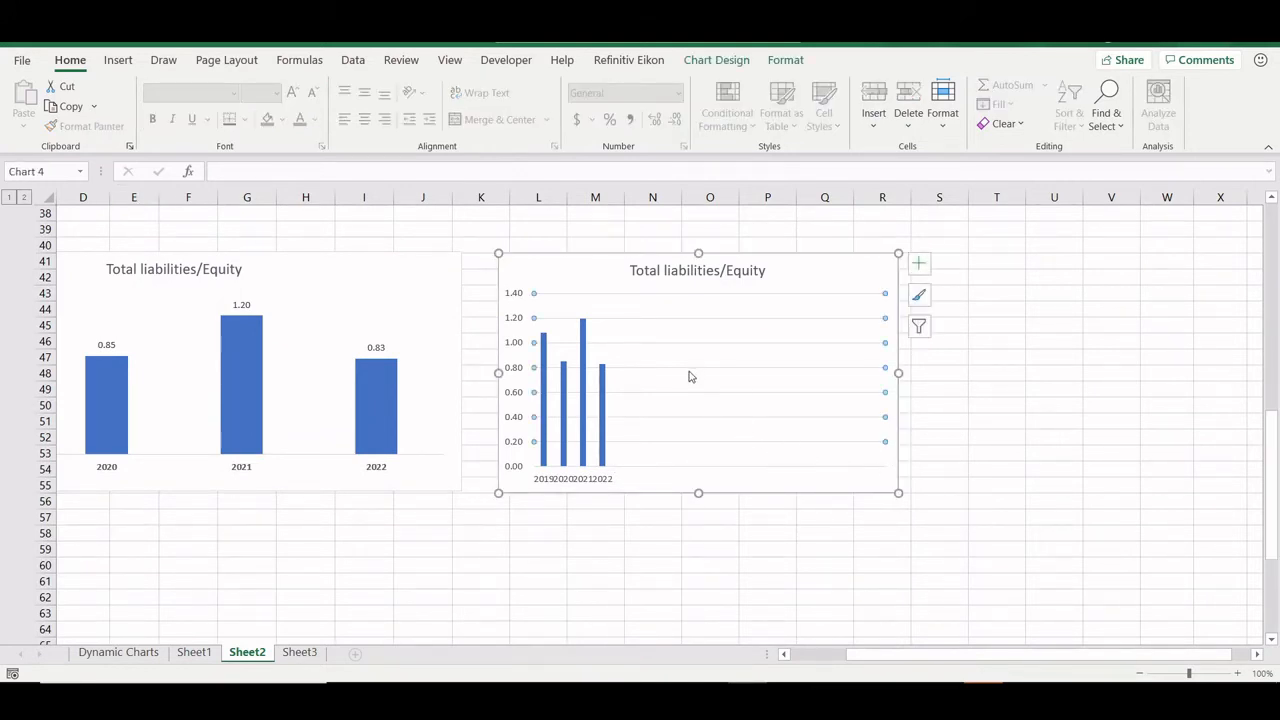
click(689, 374)
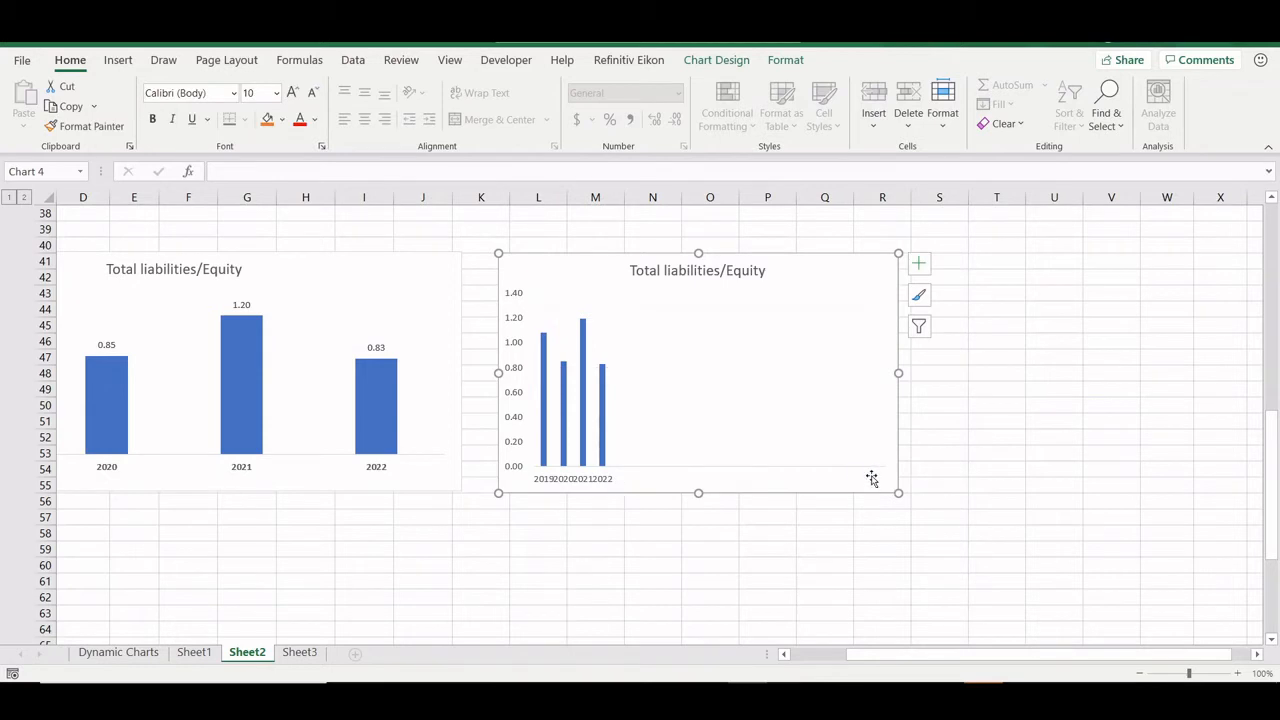
Step: Compare how the original and new charts use their plot area for the chosen date range, and review the data table
scroll(341, 435, left, 2)
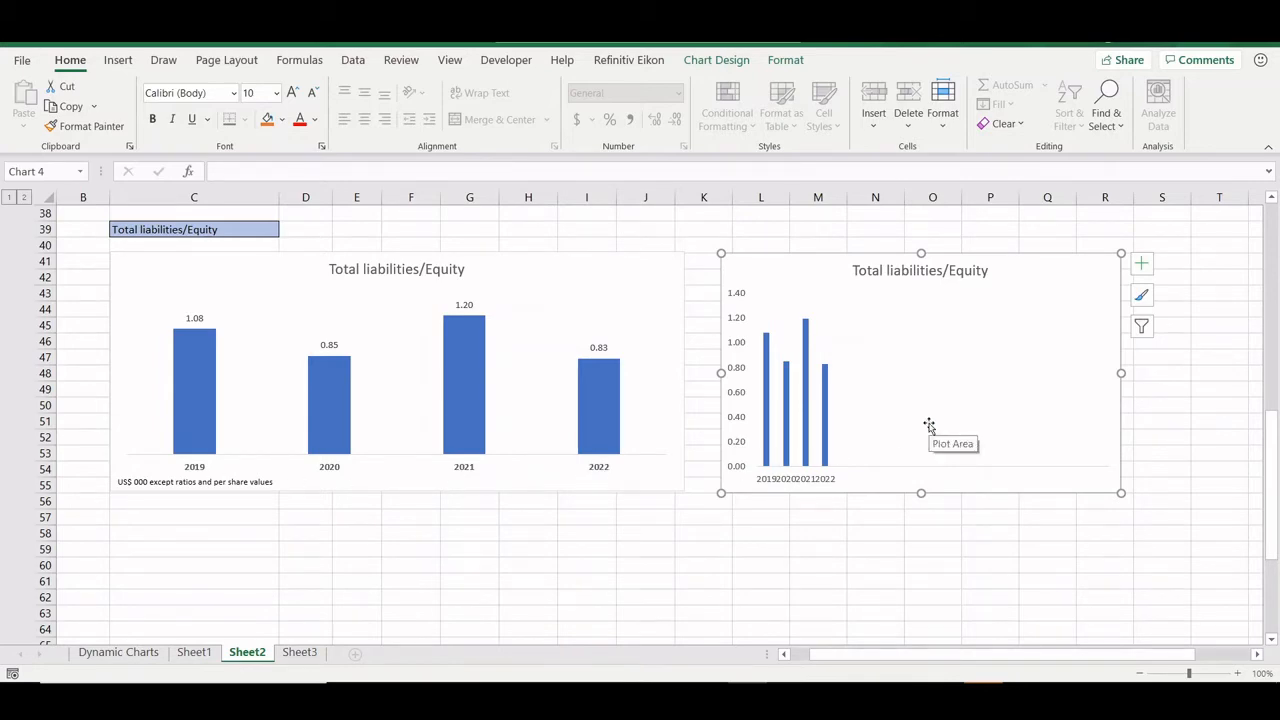
scroll(928, 430, up, 3)
scroll(895, 495, down, 1)
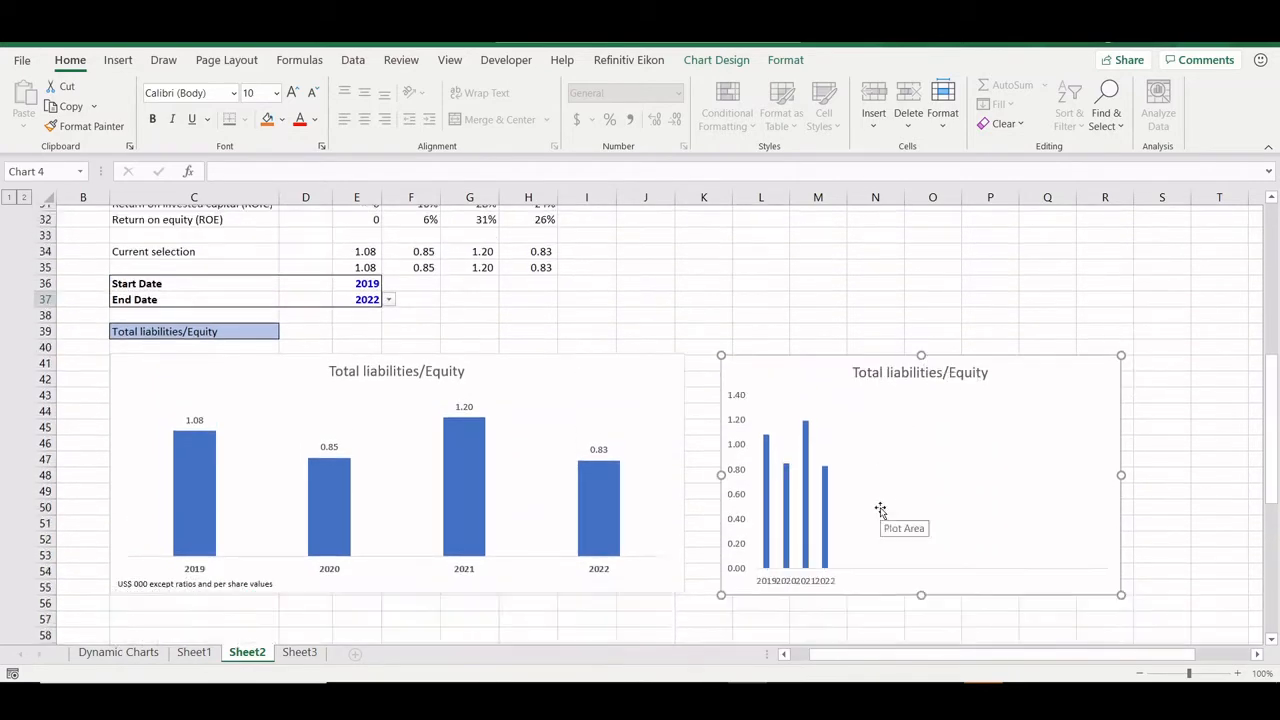
scroll(880, 510, down, 1)
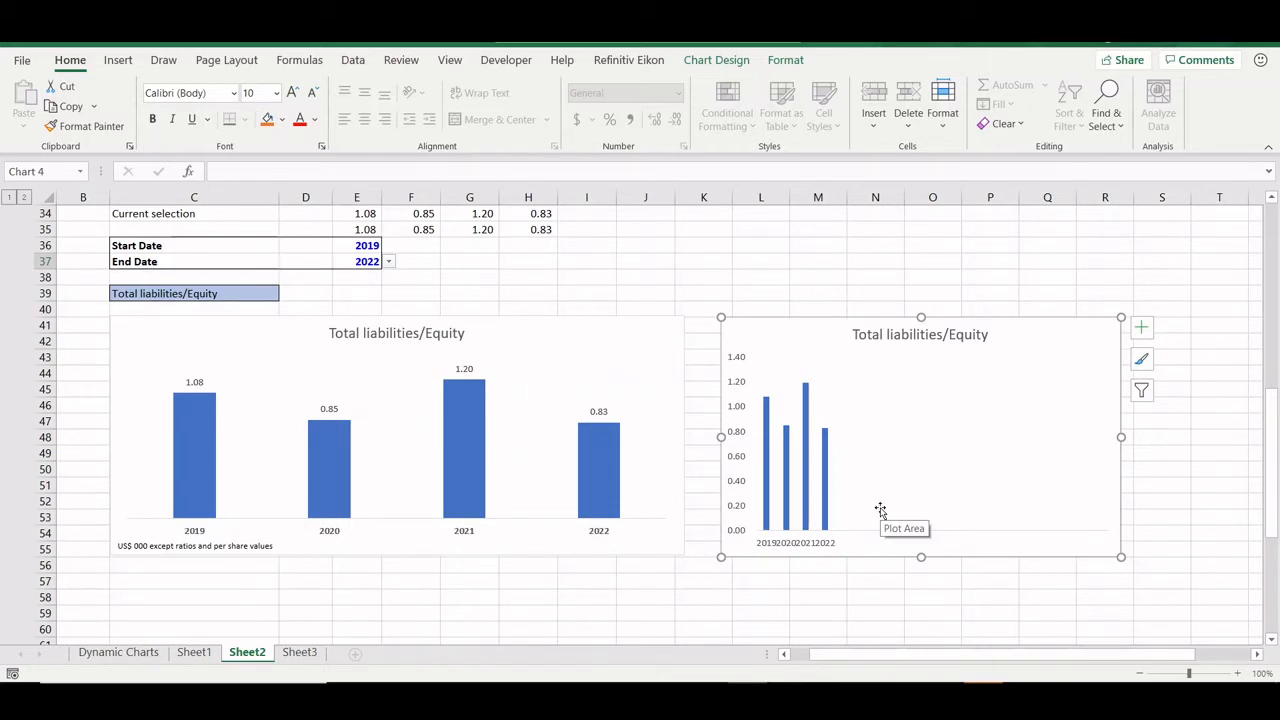
scroll(880, 510, up, 11)
scroll(880, 506, down, 5)
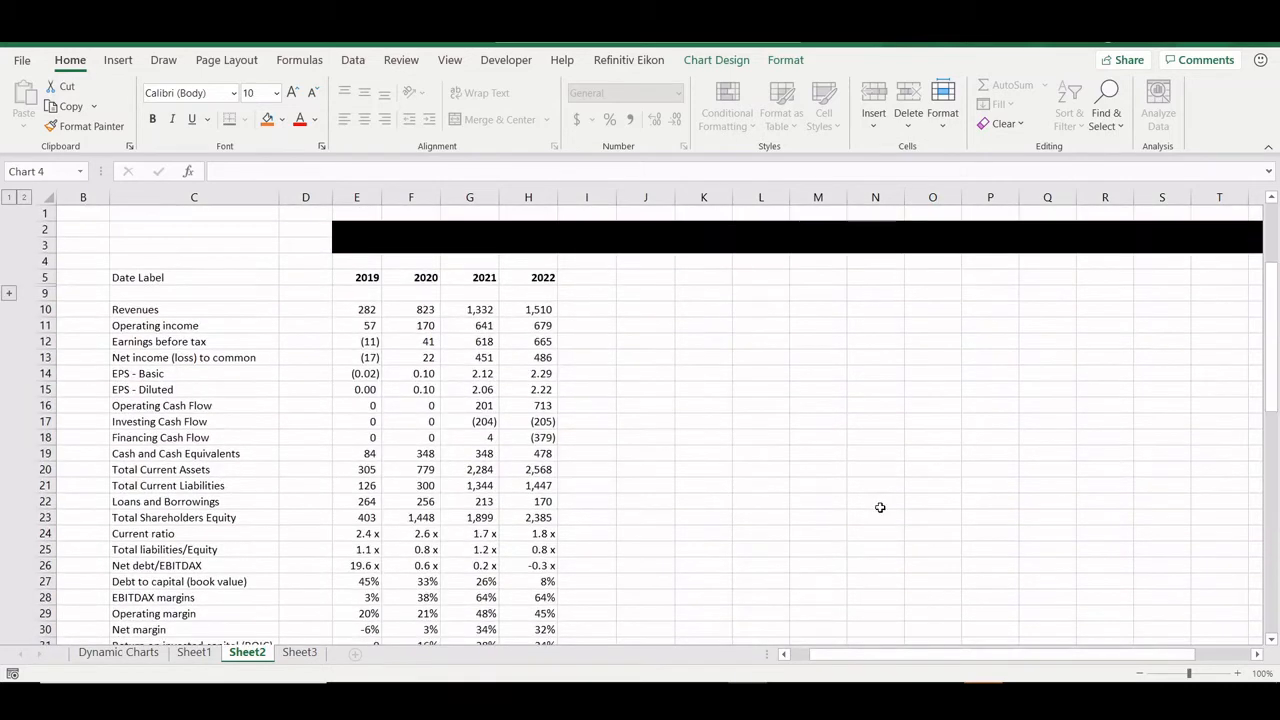
scroll(808, 414, down, 4)
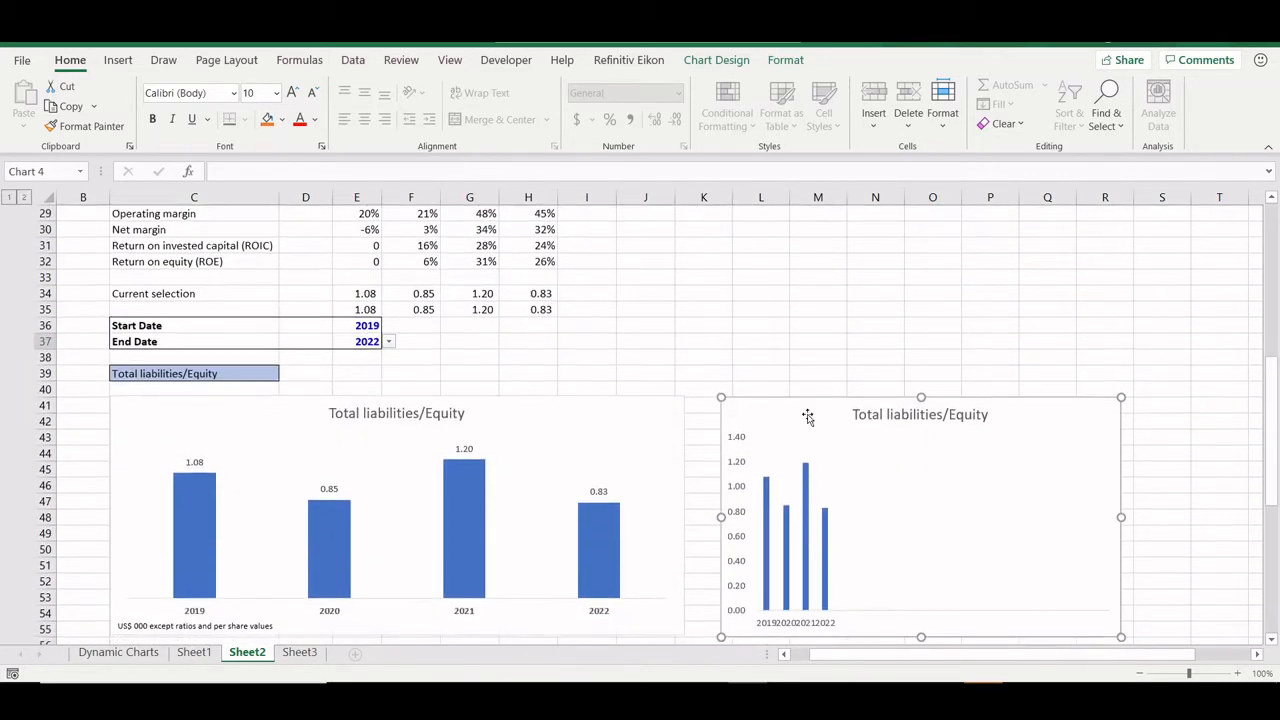
Step: Remove the black fill from the helper rows in E2:V3
click(621, 343)
scroll(621, 343, up, 10)
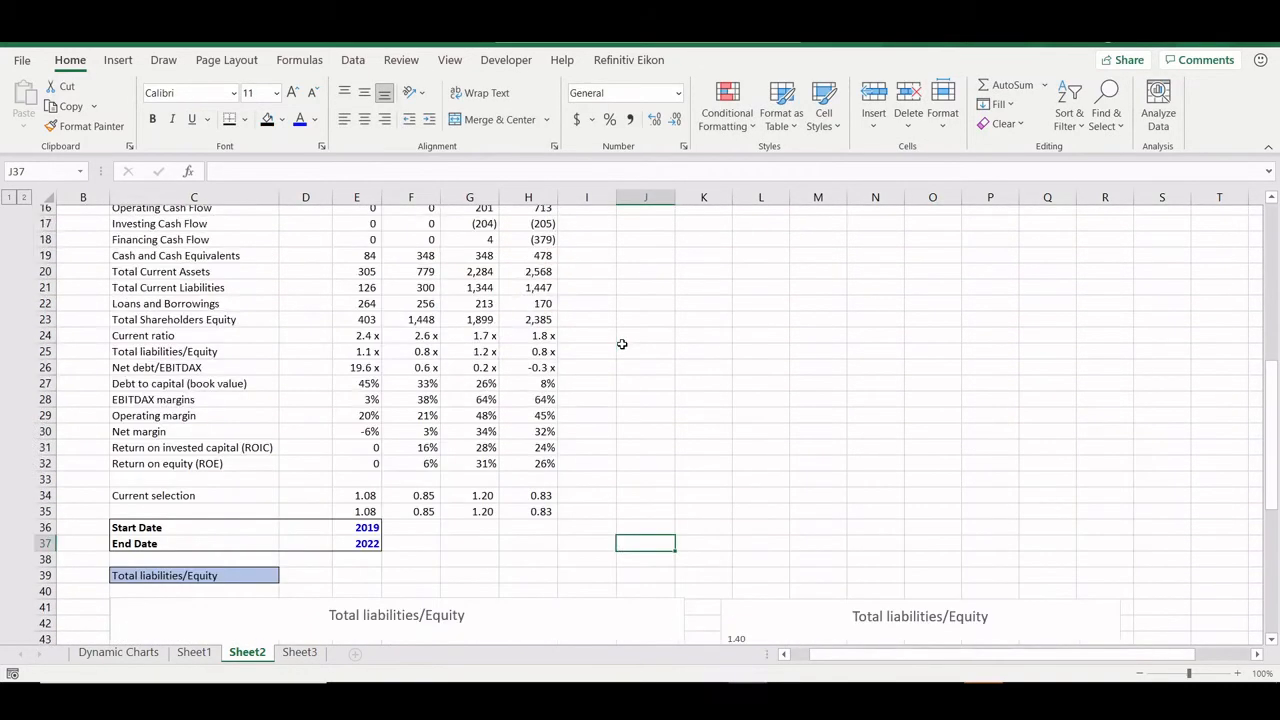
click(345, 228)
key(shift+Right)
key(shift+Right)
key(shift+Right)
key(shift+Right)
key(shift+Right)
key(shift+Right)
key(shift+Right)
key(shift+Right)
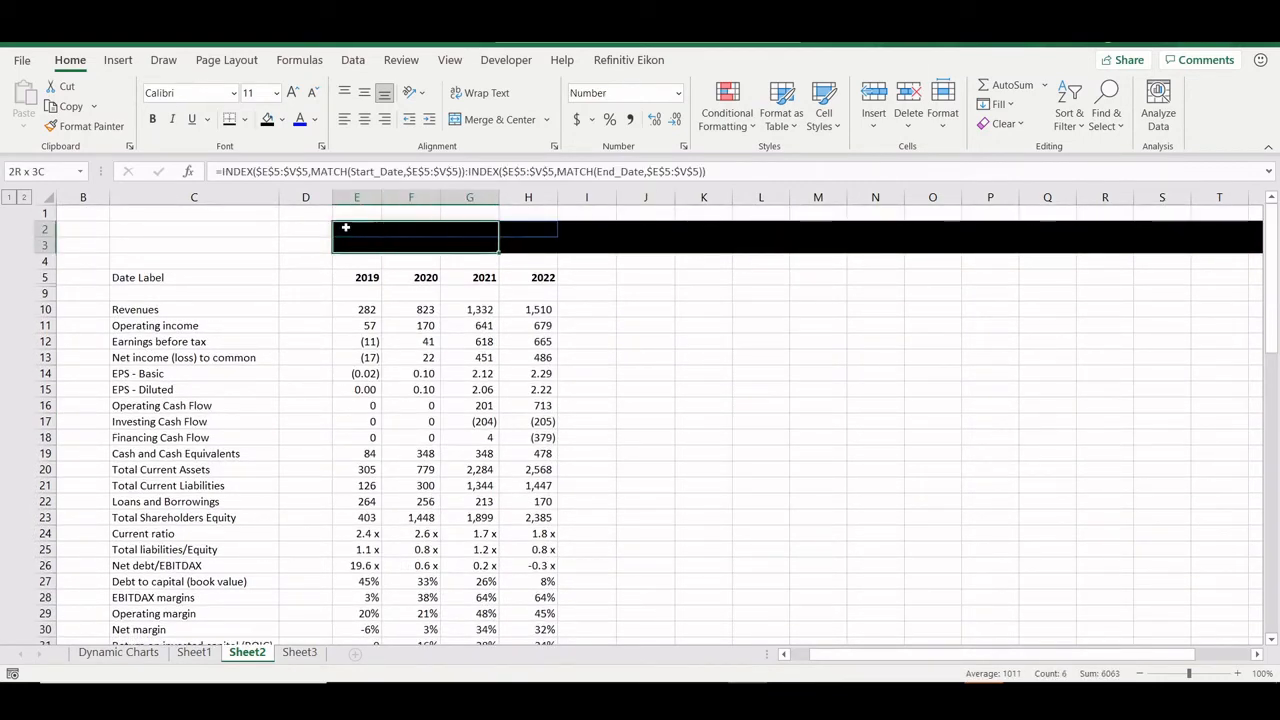
key(shift+Right)
key(shift+Right)
key(shift+Right)
key(shift+Right)
key(shift+Right)
key(shift+Right)
key(shift+Right)
key(shift+Right)
key(shift+Right)
key(shift+Right)
key(shift+Right)
key(shift+Right)
key(shift+Right)
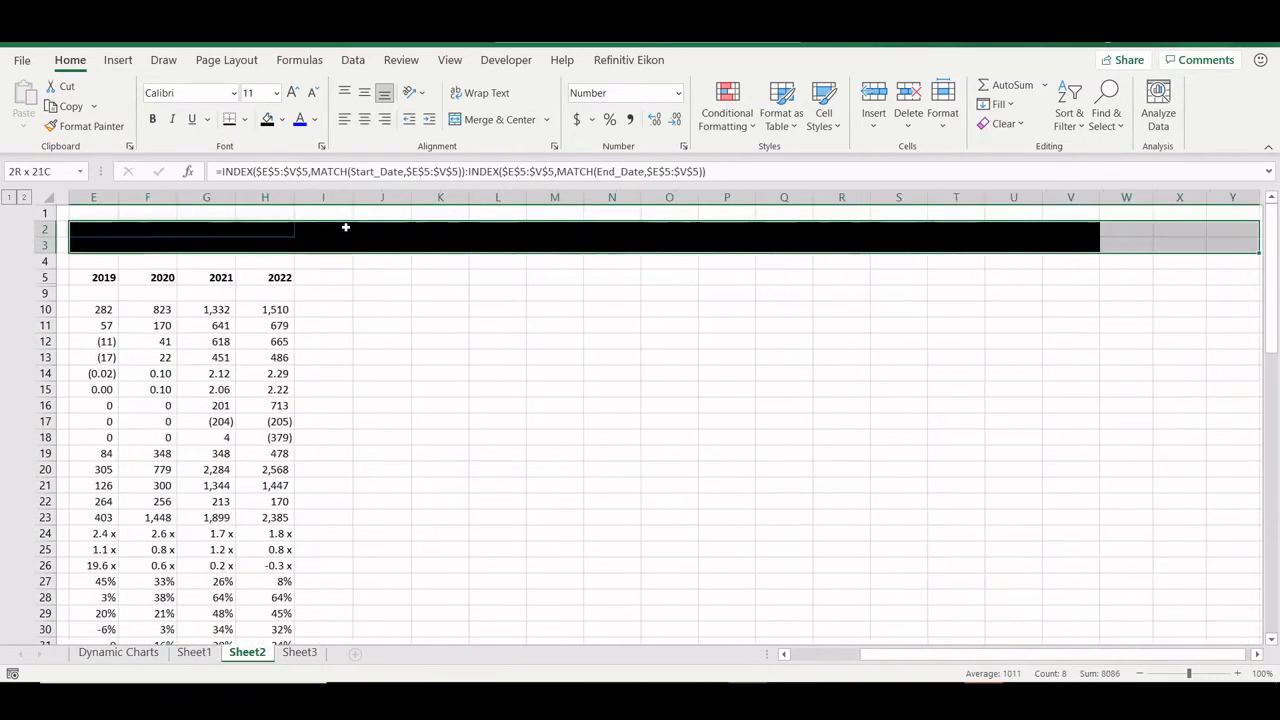
key(shift+Left)
key(shift+Left)
key(shift+Left)
key(shift+Left)
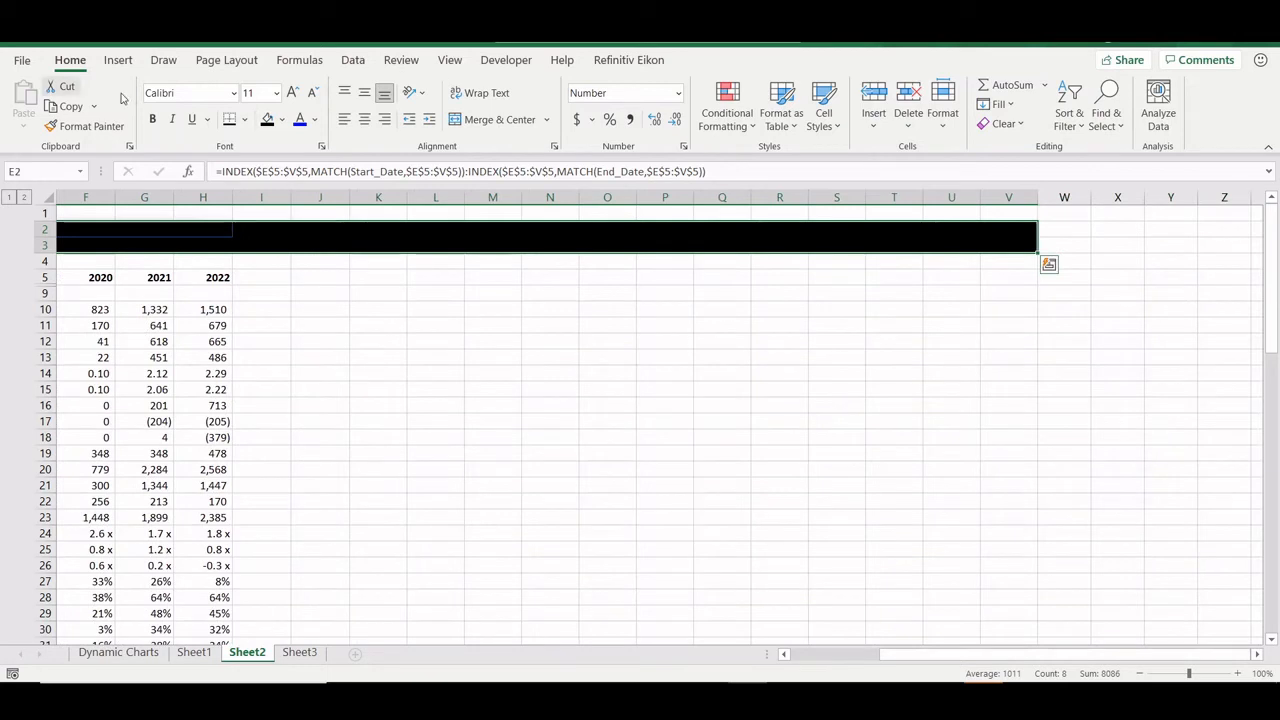
click(300, 121)
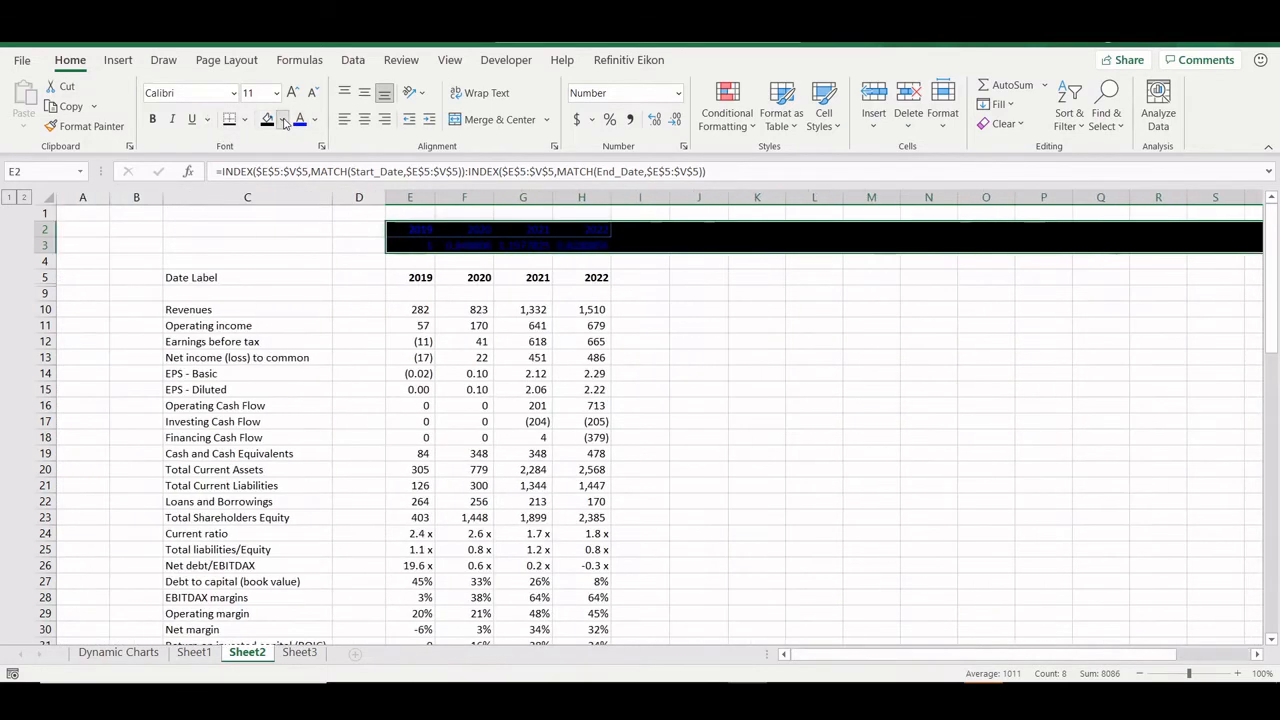
click(284, 120)
click(300, 350)
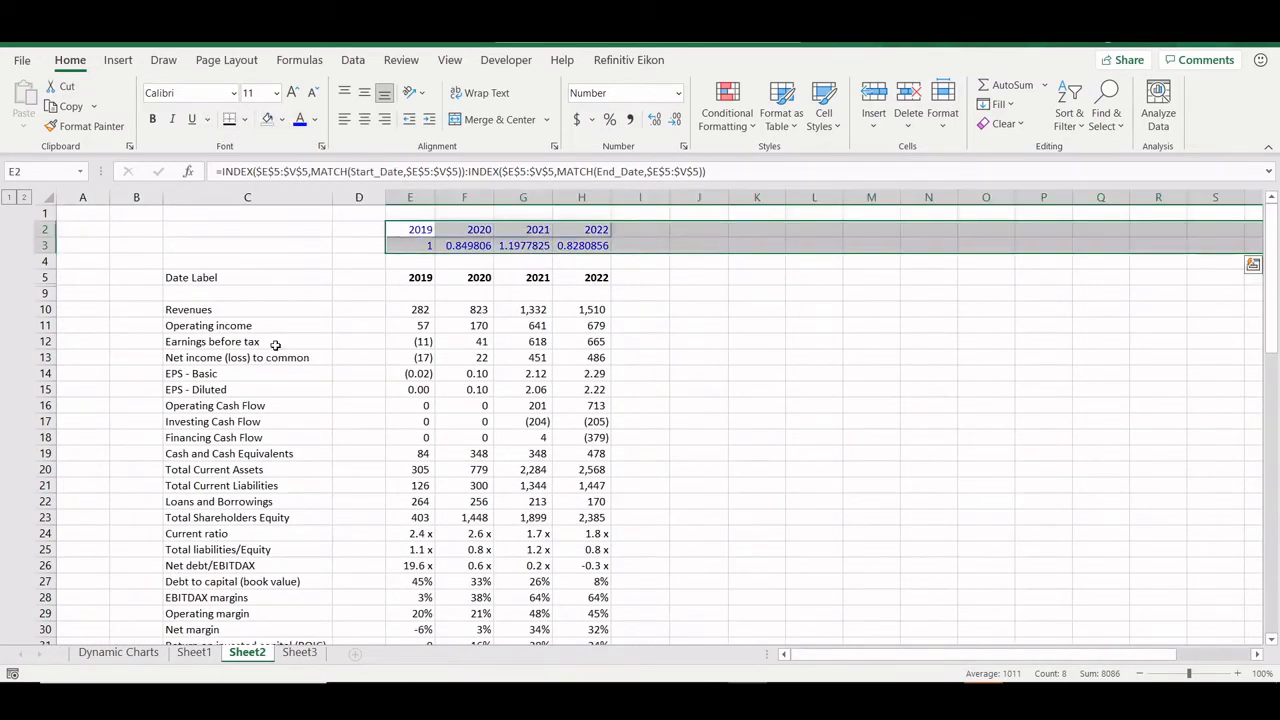
Step: Set the font colour of E2:V3 to Automatic and inspect the INDEX range formula in E2
click(316, 123)
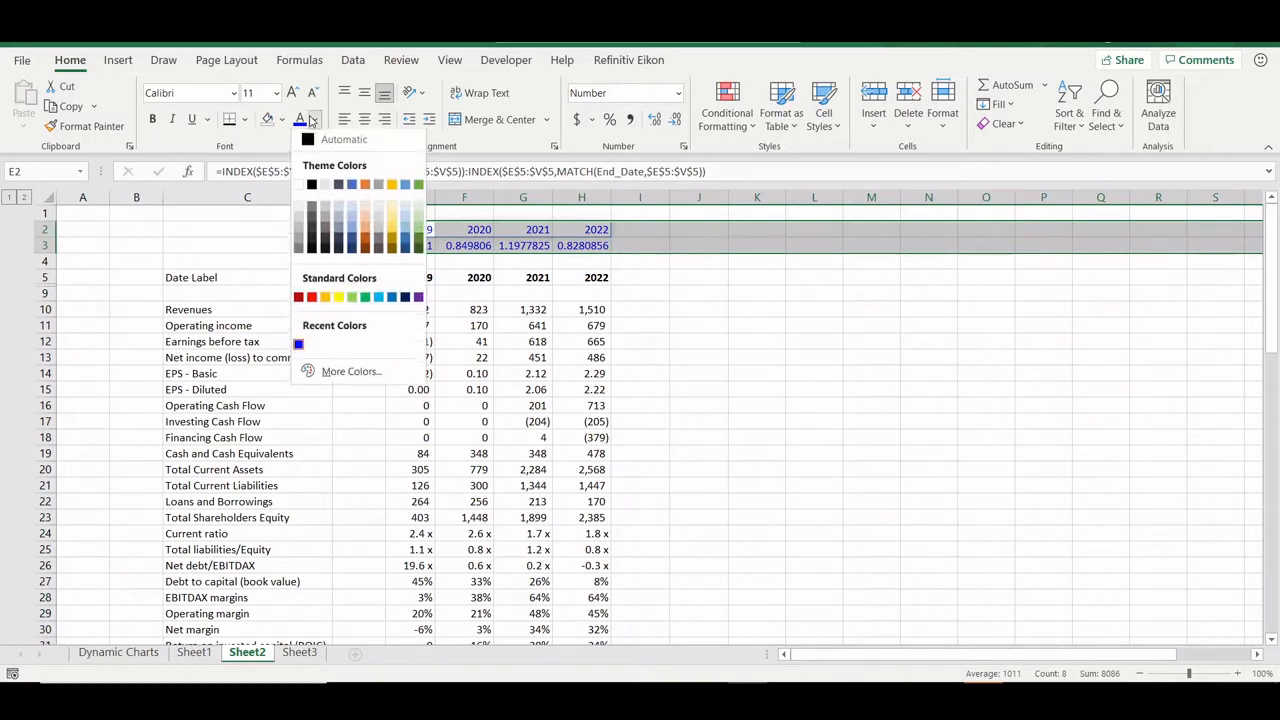
click(318, 140)
click(406, 237)
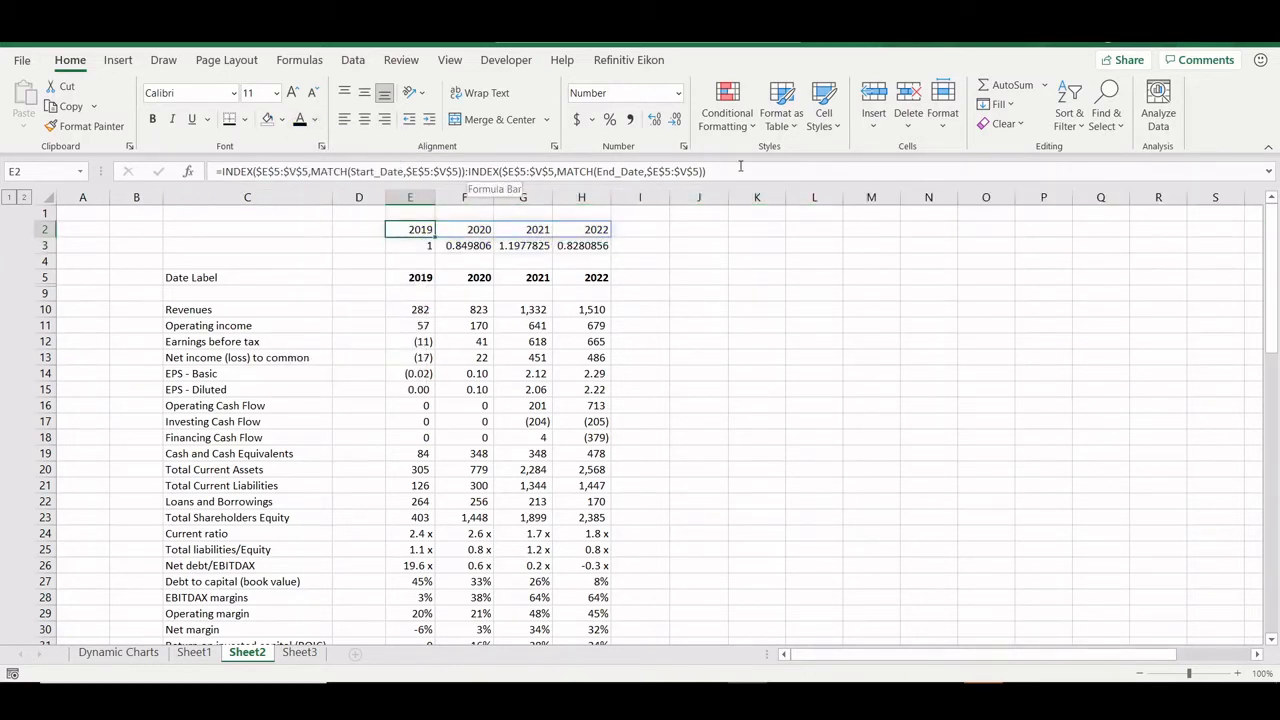
click(402, 215)
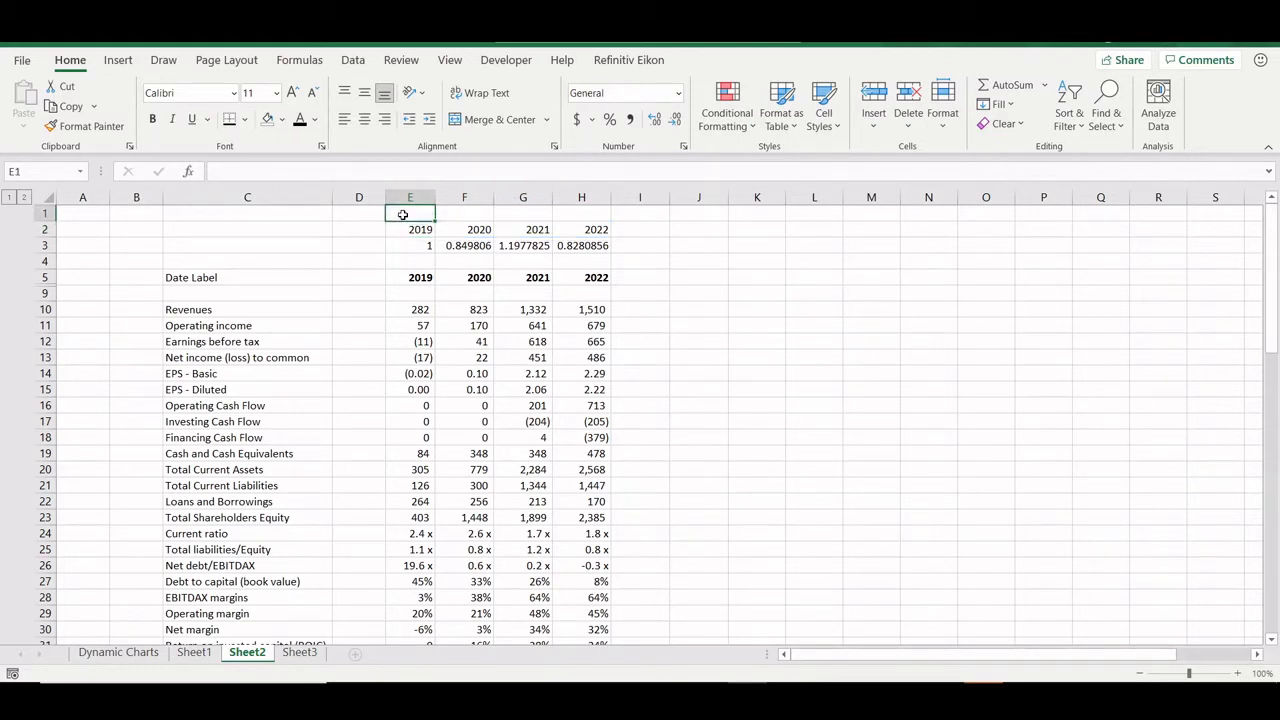
Step: Enter the note INDEX():INDEX() in cell E1 to show the structure of the range formula
text(INDEX()
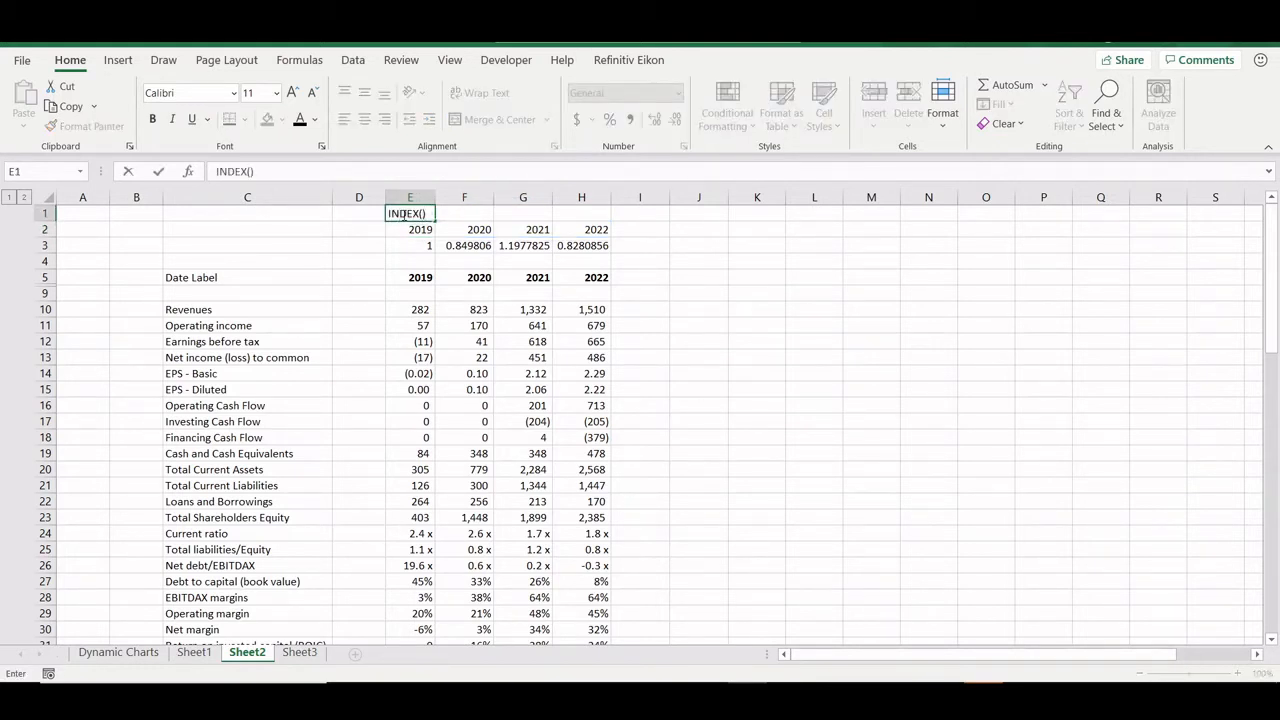
text():INDEX())
key(Return)
click(398, 215)
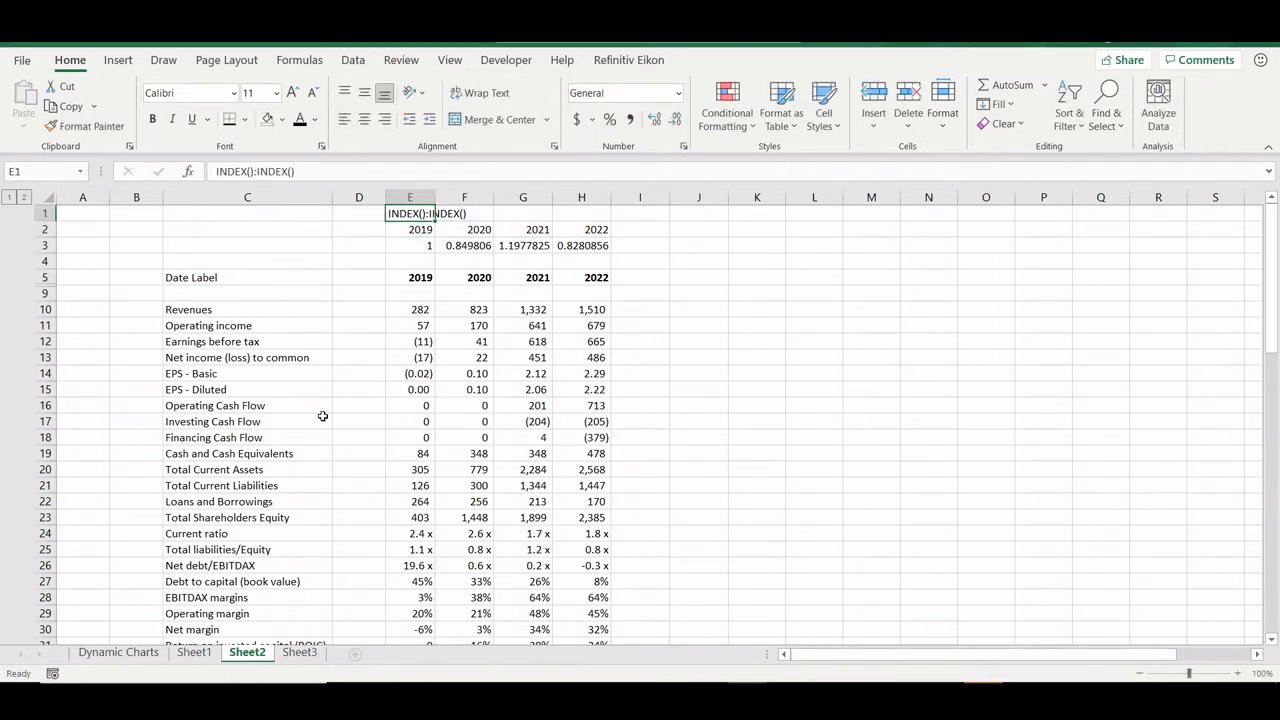
Step: Examine the INDEX range formulas in E2 and E3 against the Current selection row, the Start and End Dates and both charts
scroll(323, 416, down, 7)
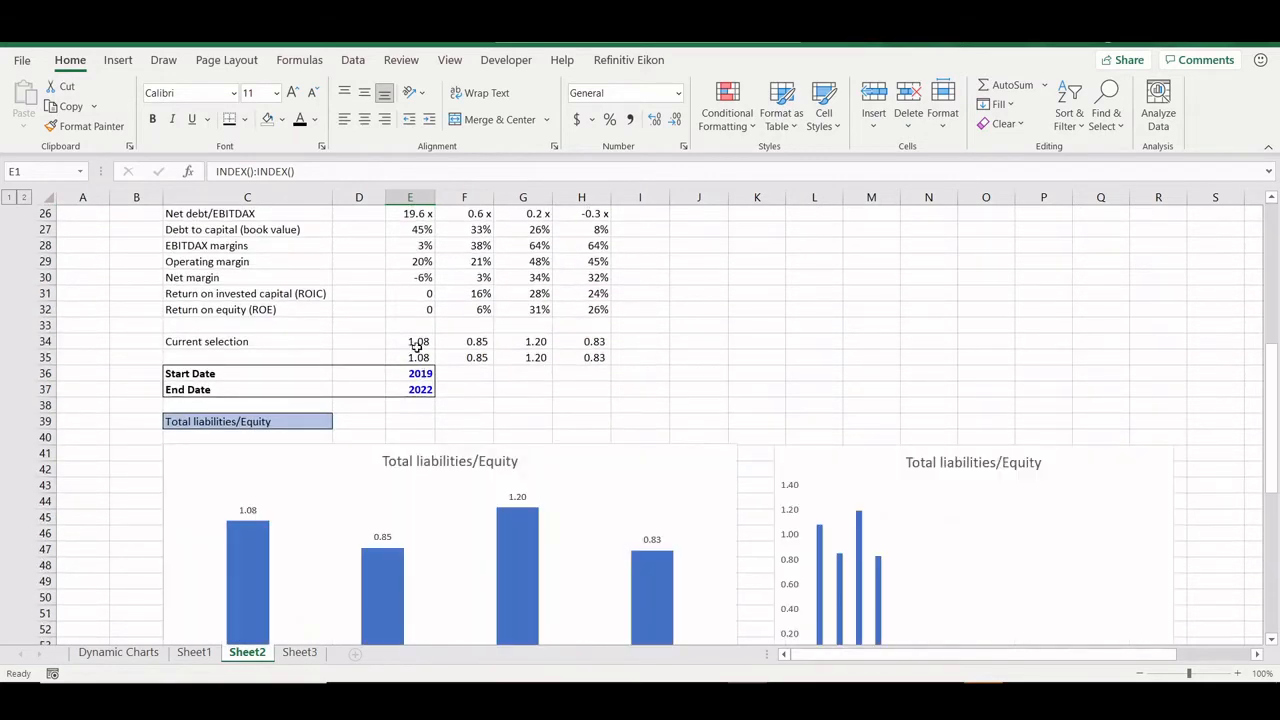
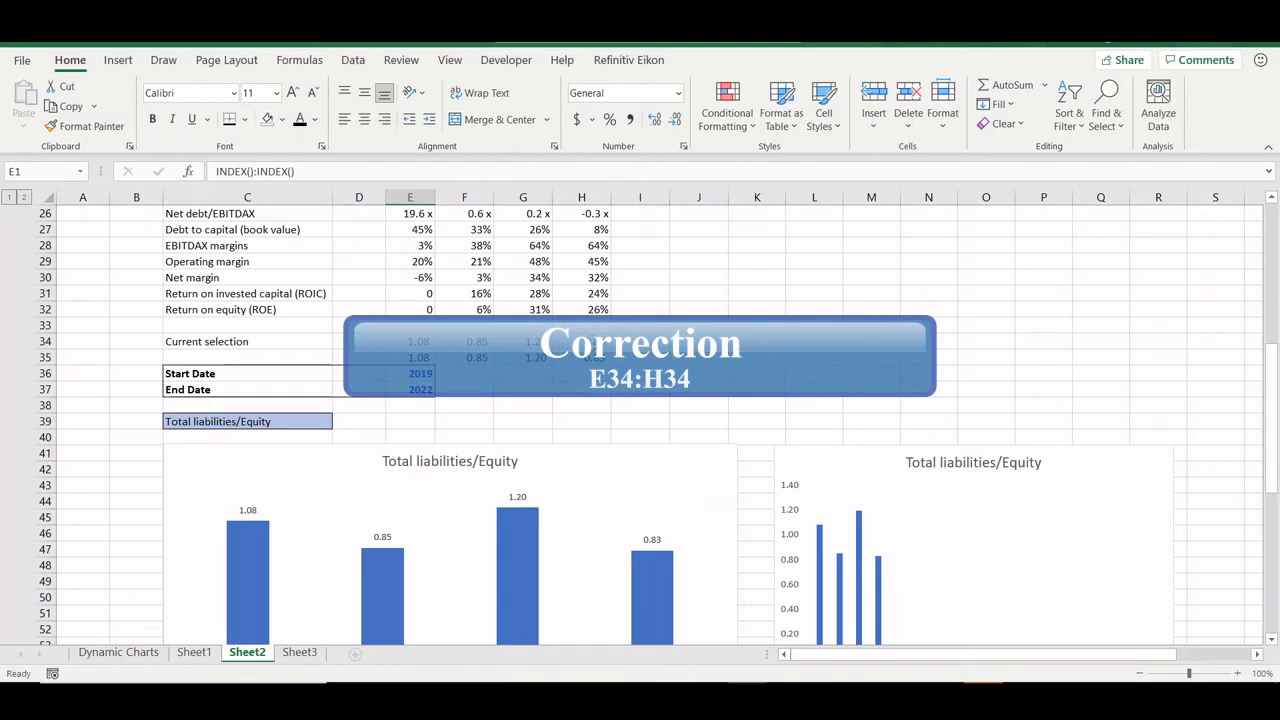
scroll(430, 221, up, 8)
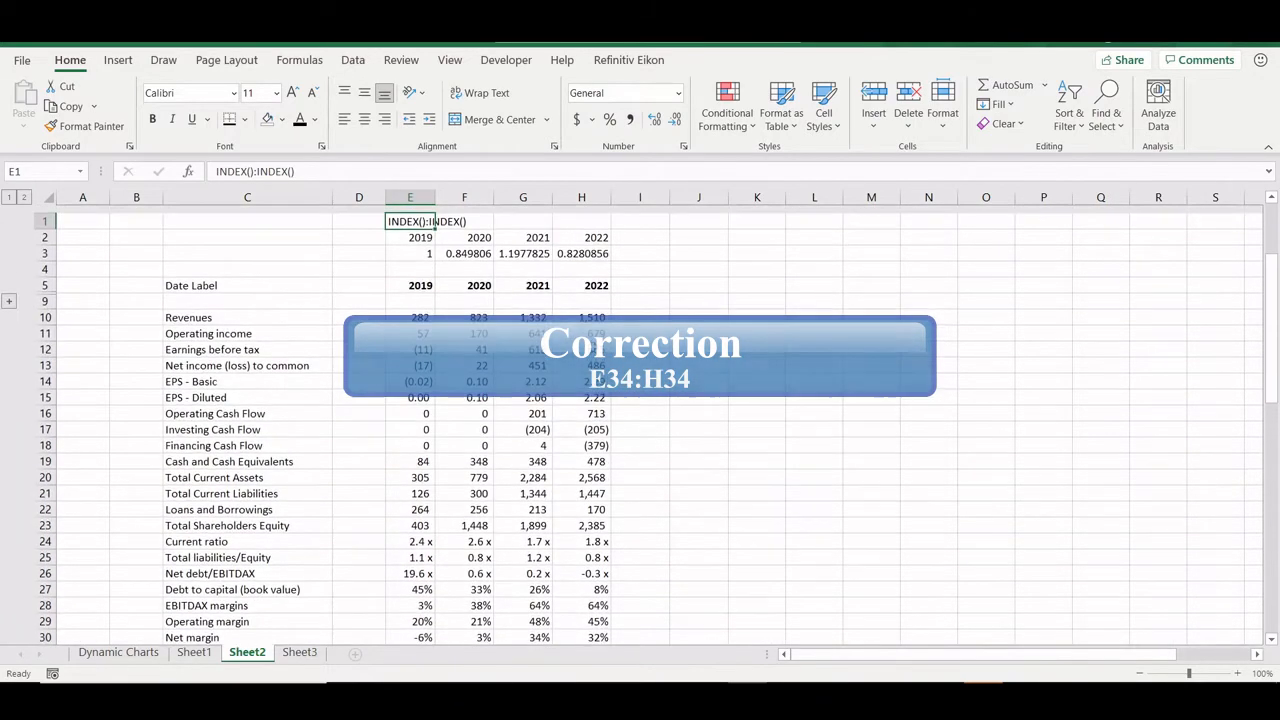
click(401, 228)
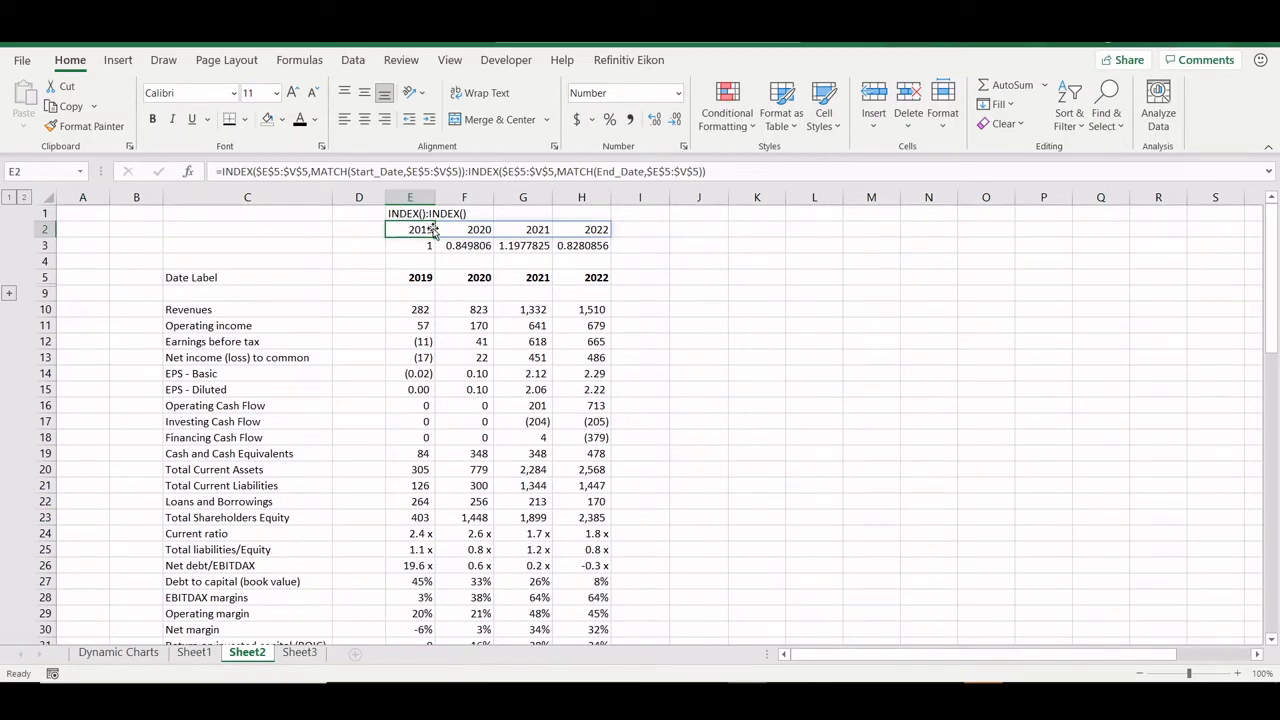
scroll(449, 348, down, 7)
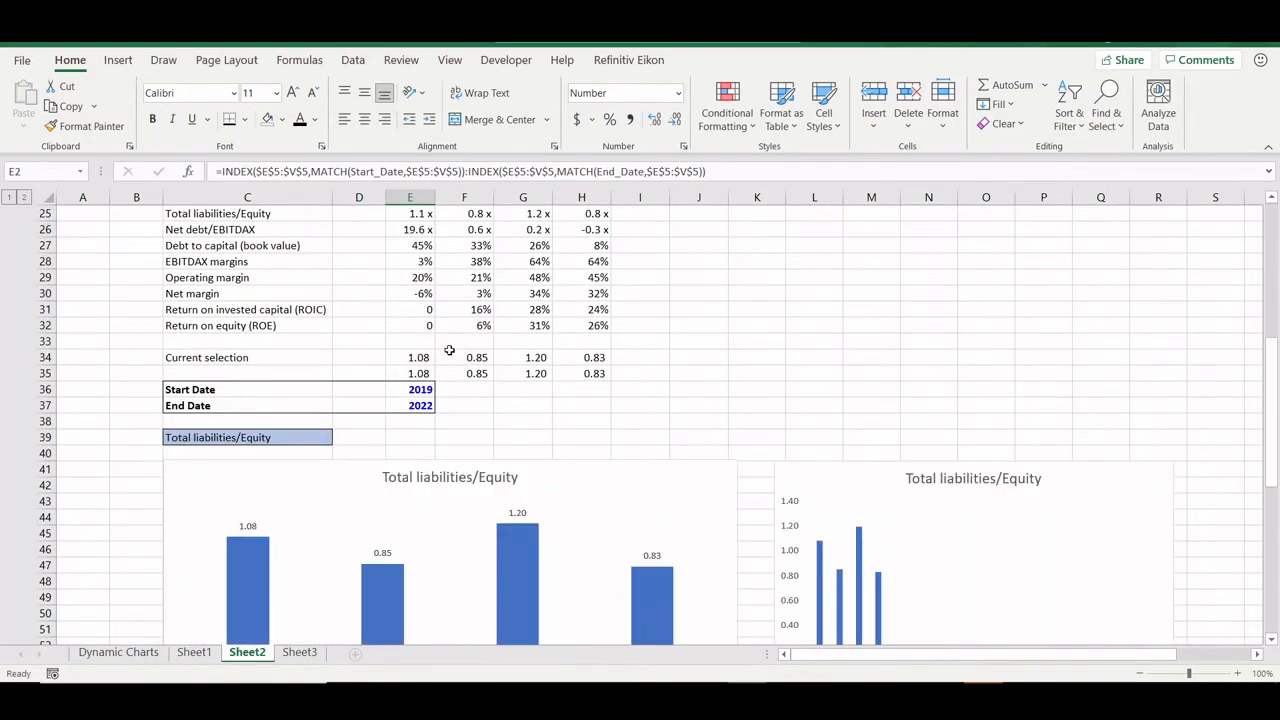
click(191, 361)
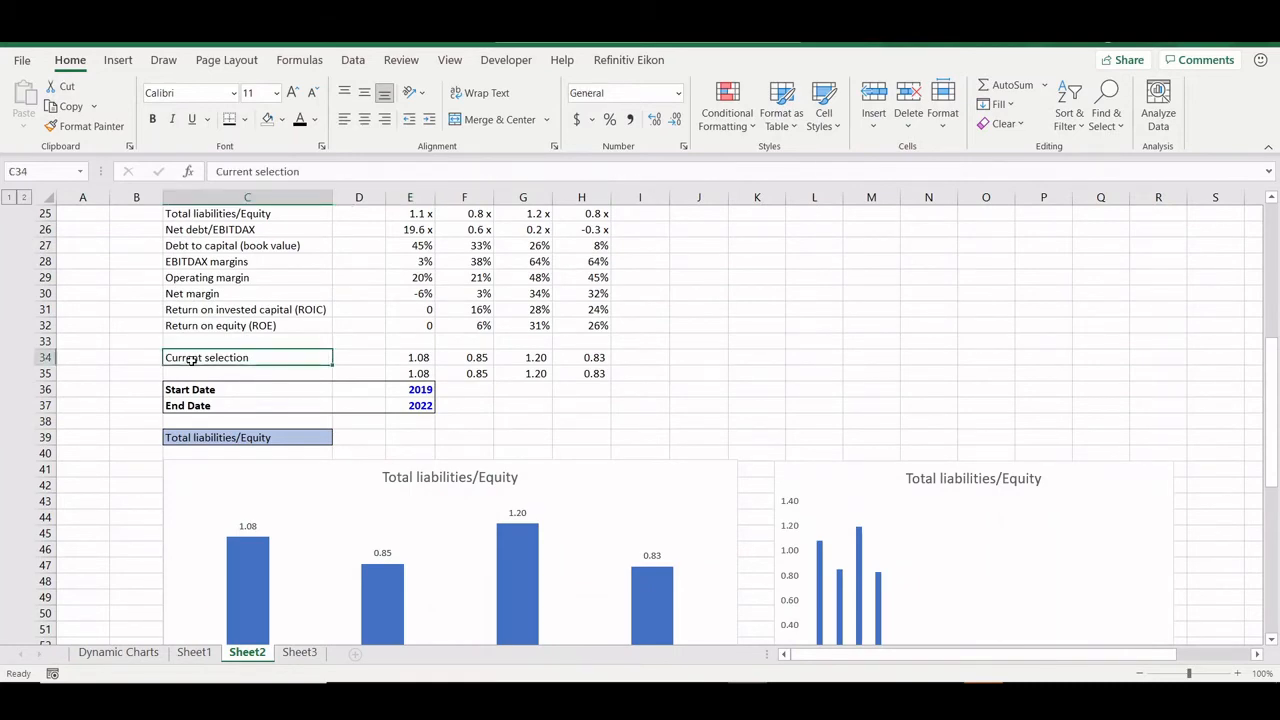
scroll(191, 361, up, 7)
click(412, 230)
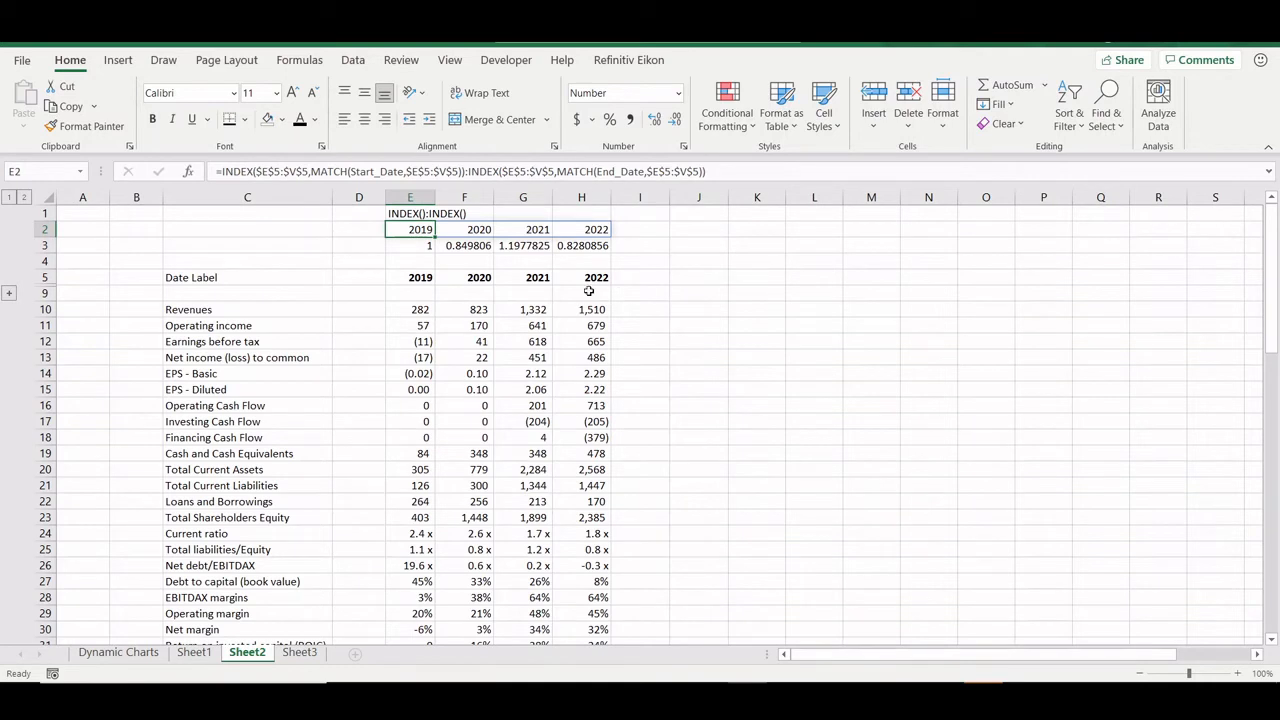
click(409, 243)
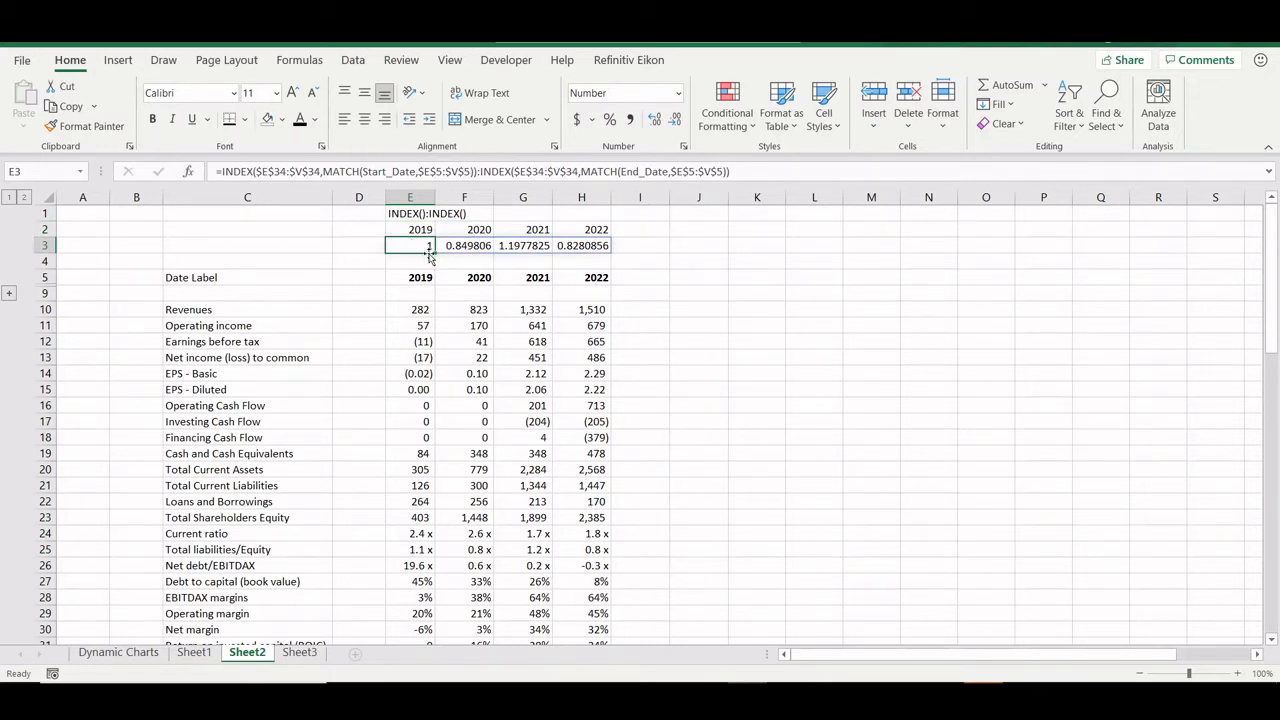
scroll(436, 342, down, 11)
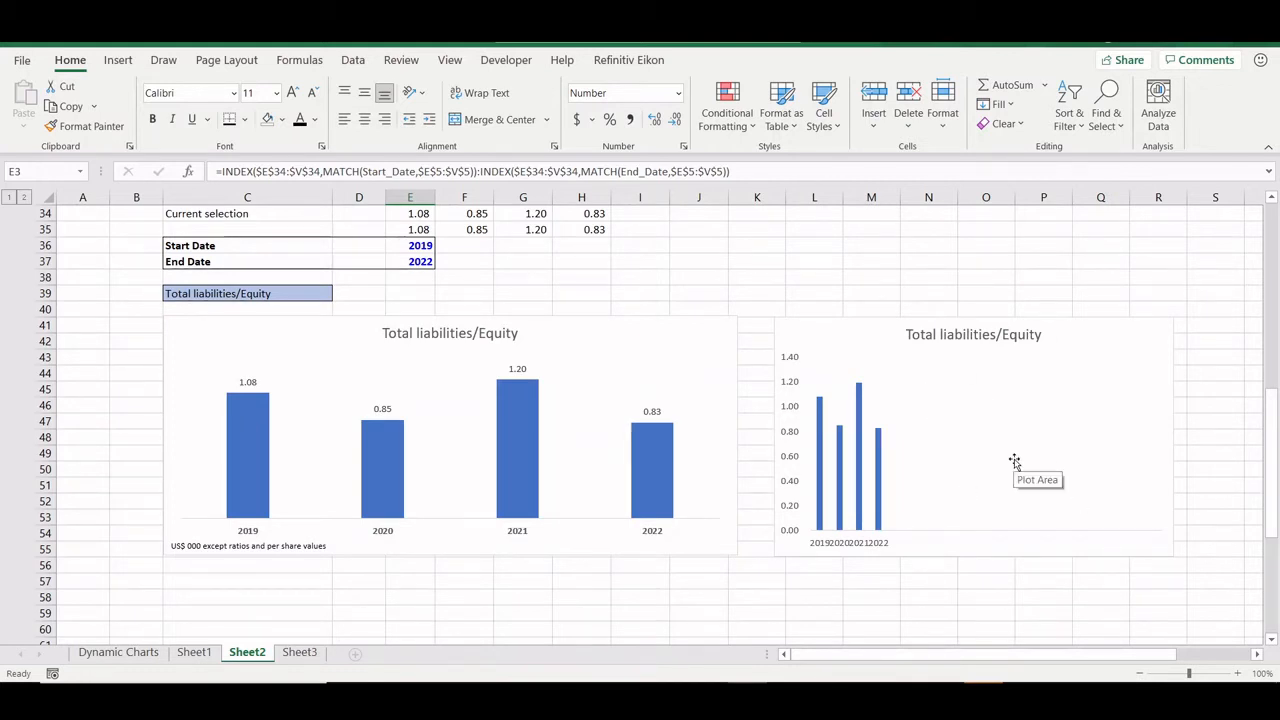
scroll(1014, 461, up, 2)
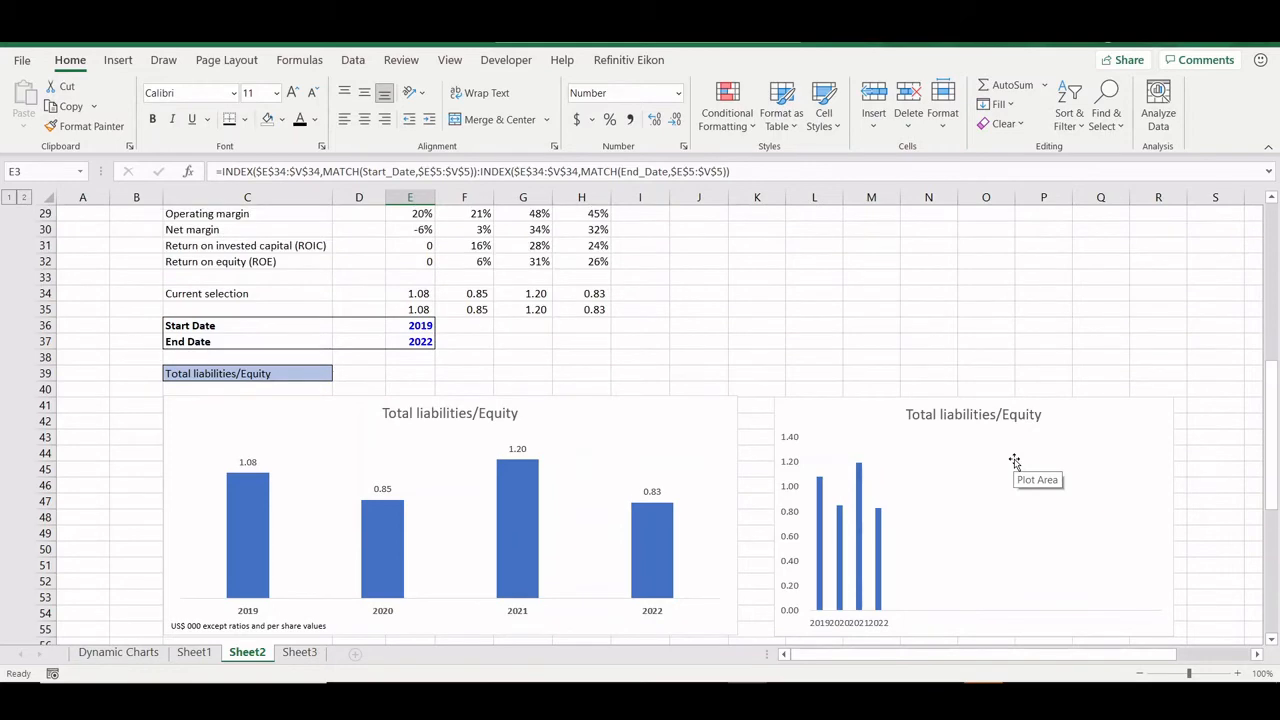
scroll(603, 377, up, 9)
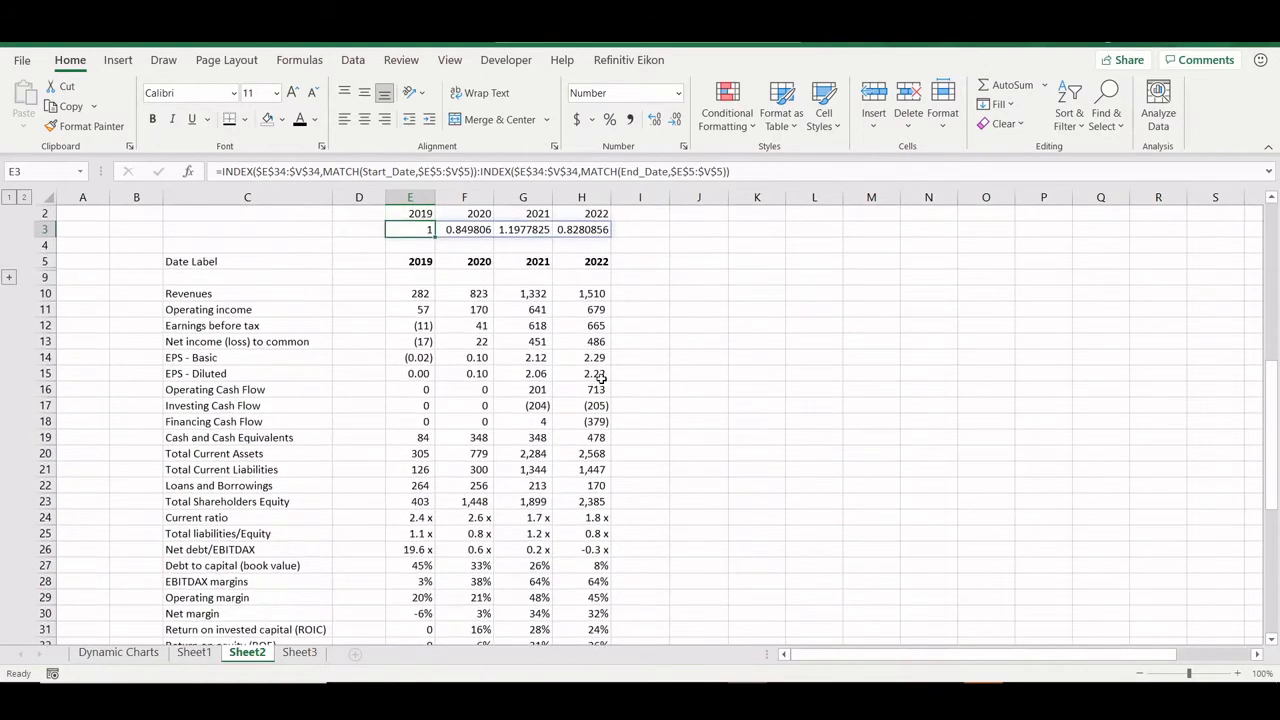
scroll(420, 258, up, 1)
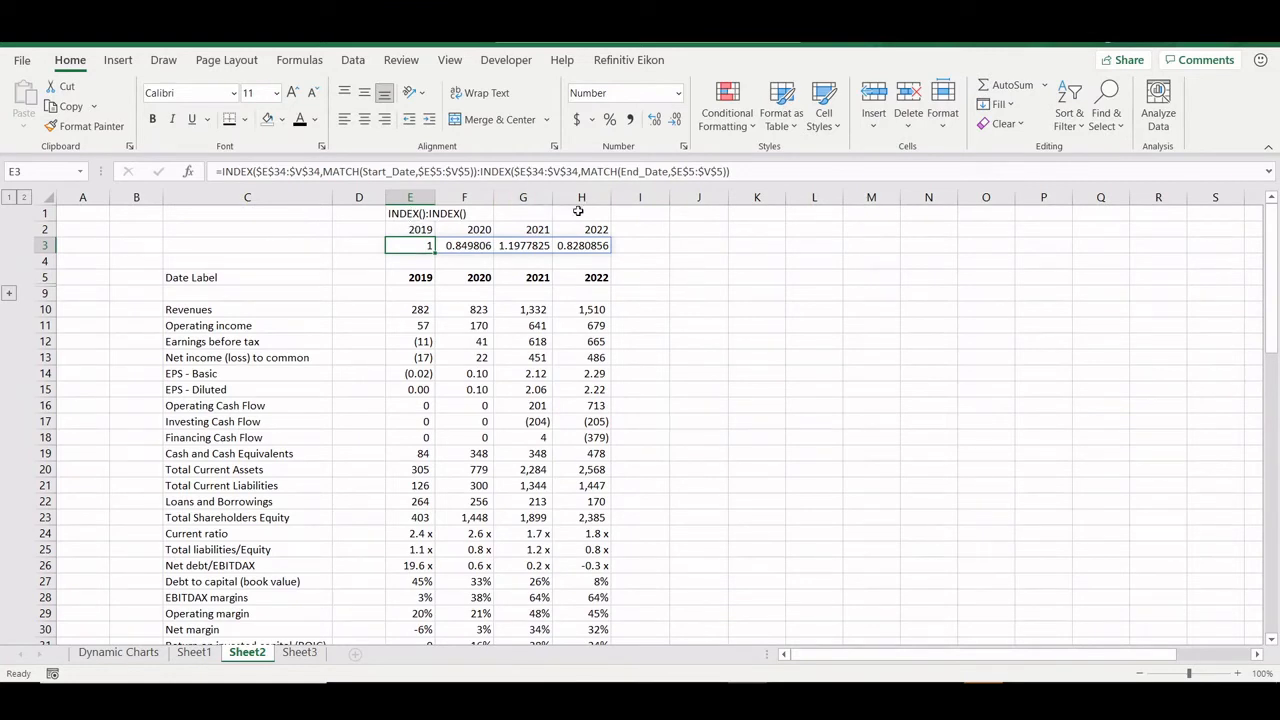
Step: Begin an INDEX formula in E4 using the Current selection row, $E$34:$V$34, as its absolute array
click(410, 259)
text(=INDEX)
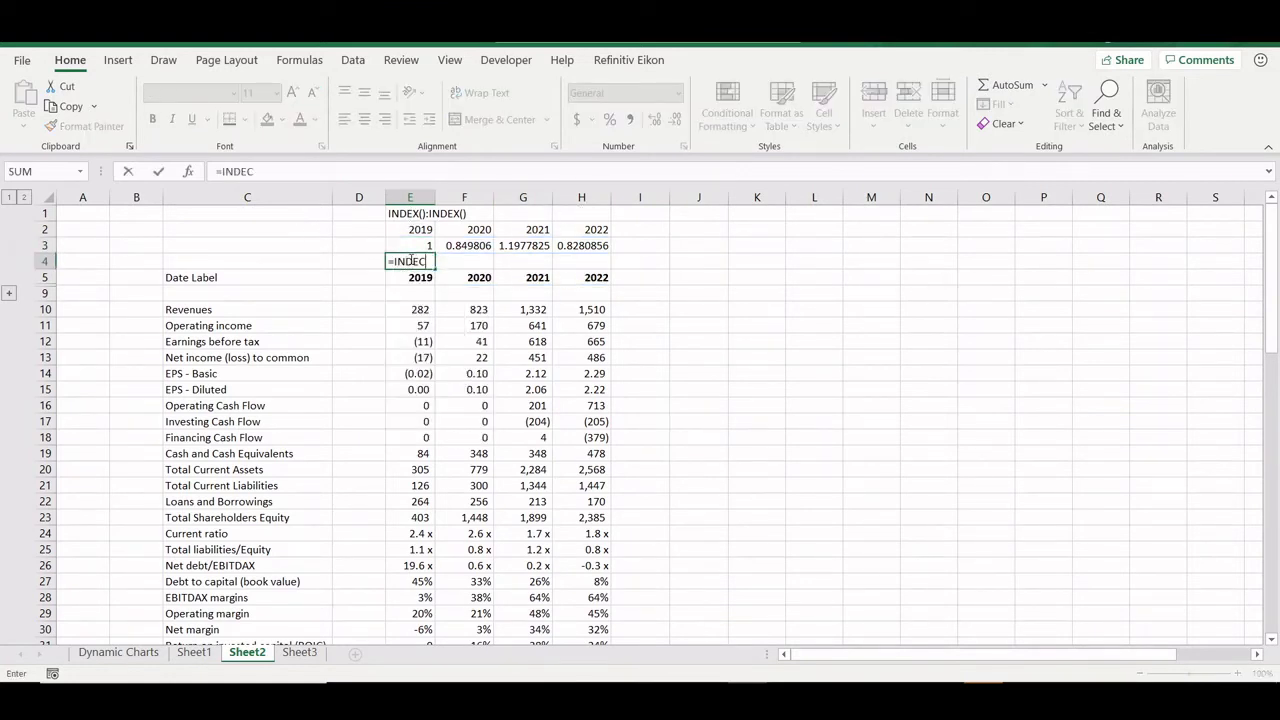
text(()
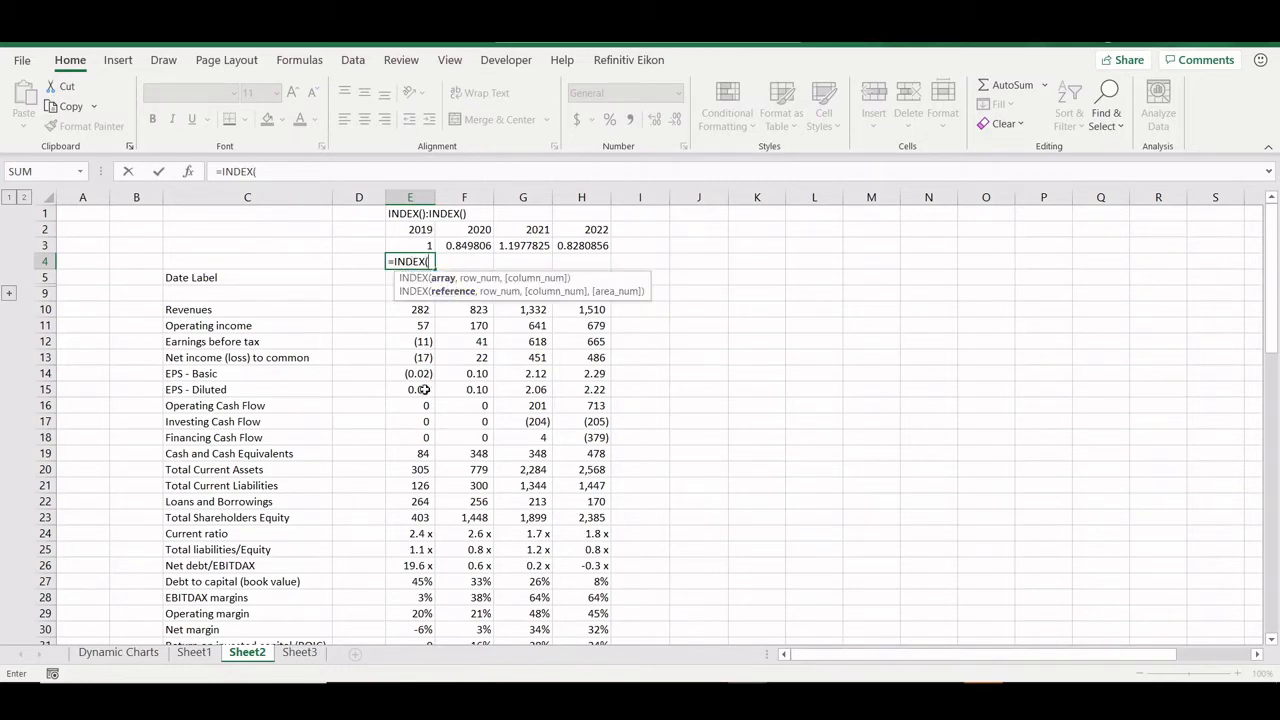
scroll(424, 389, down, 7)
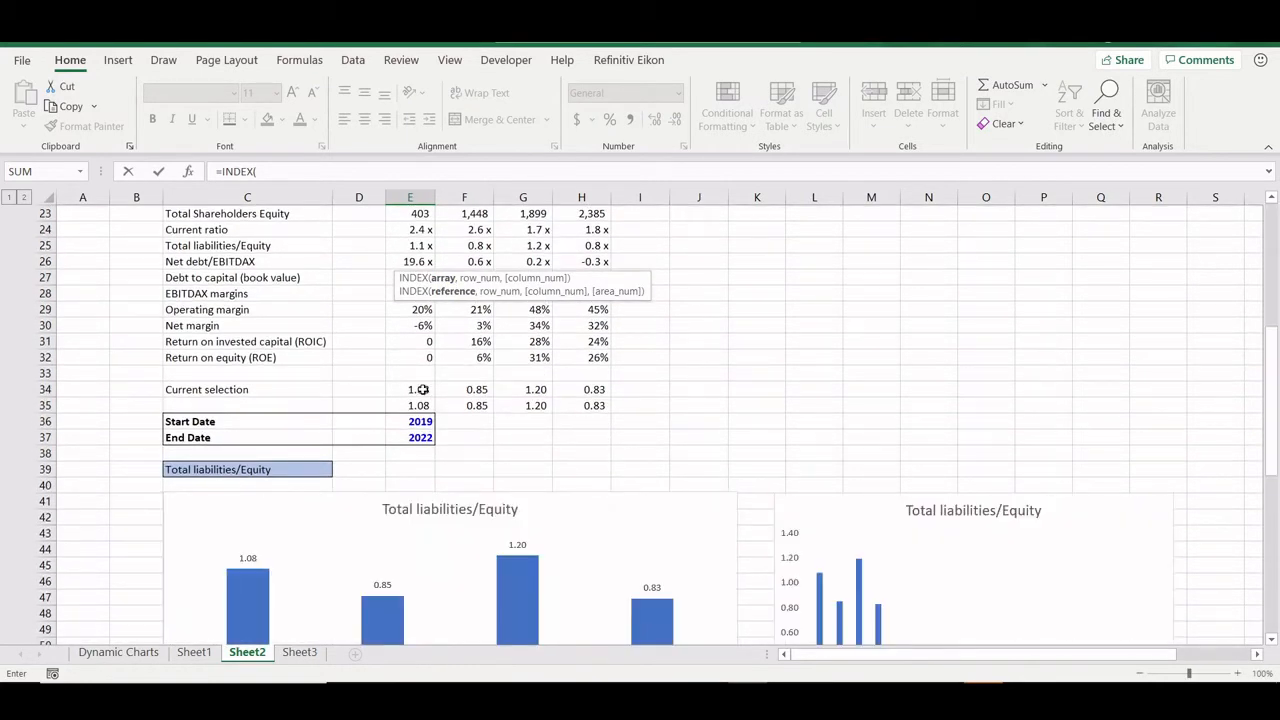
click(423, 389)
key(ctrl+shift+Right)
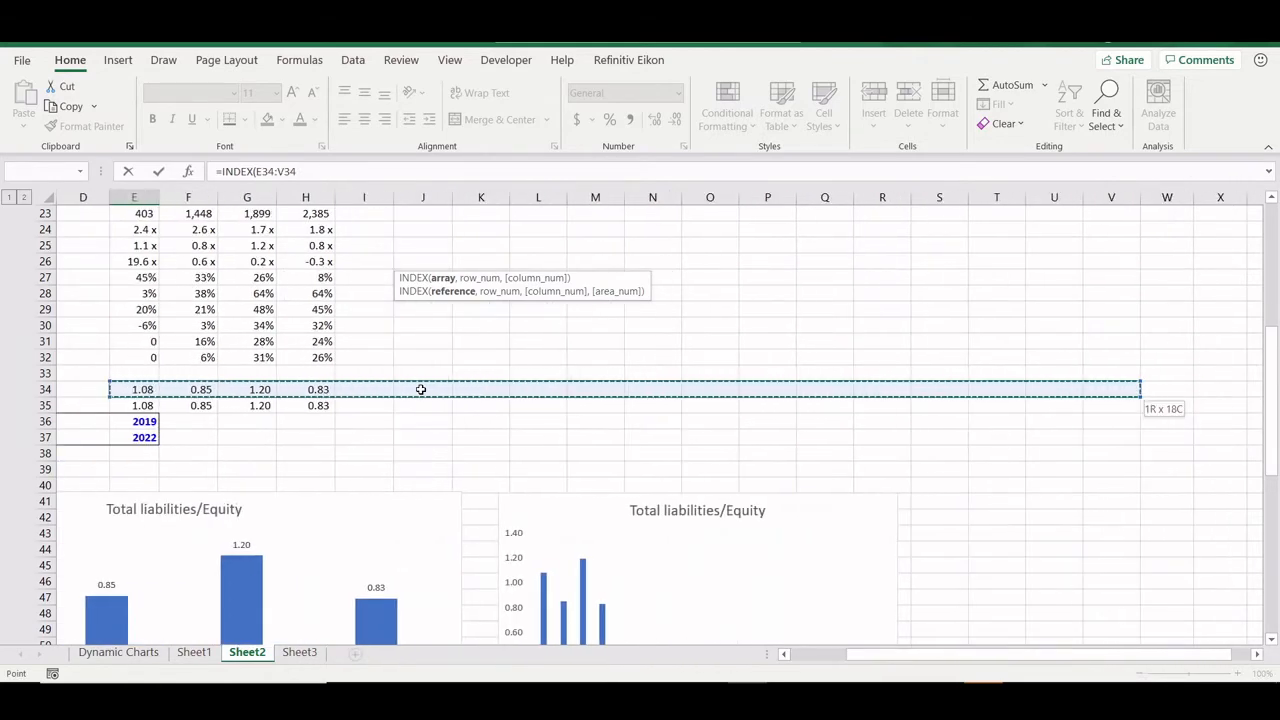
key(F4)
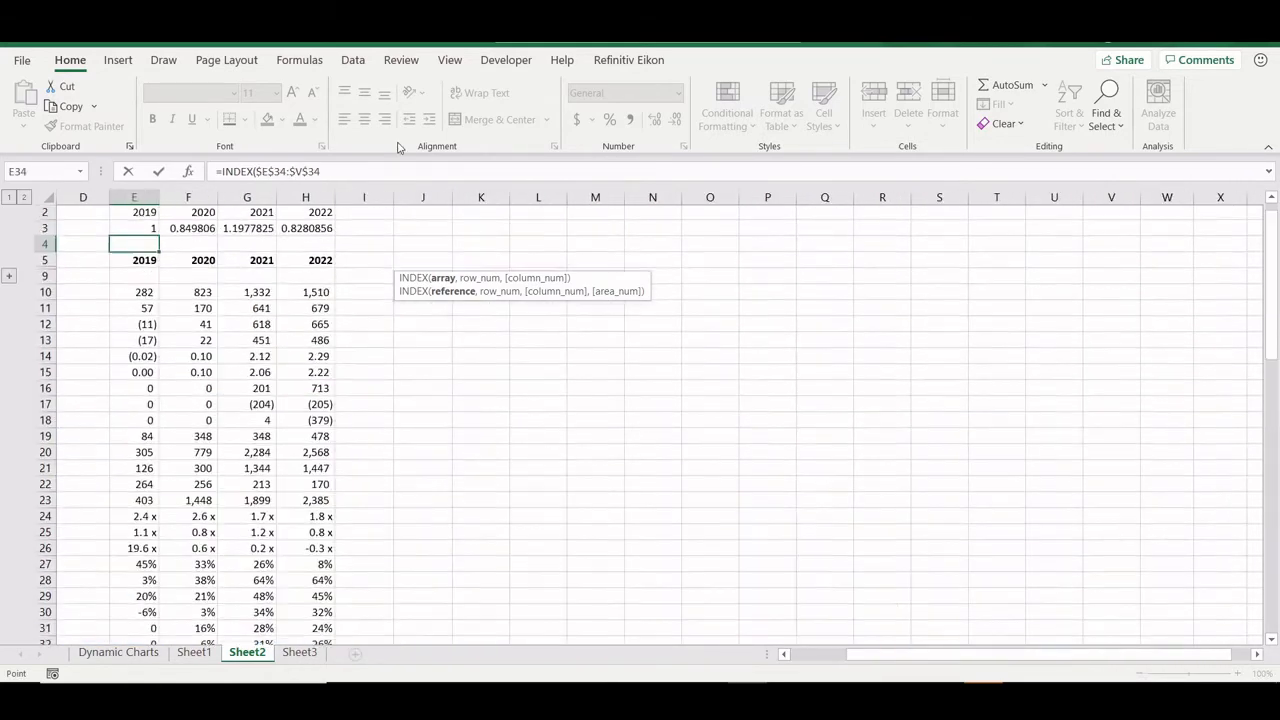
click(341, 174)
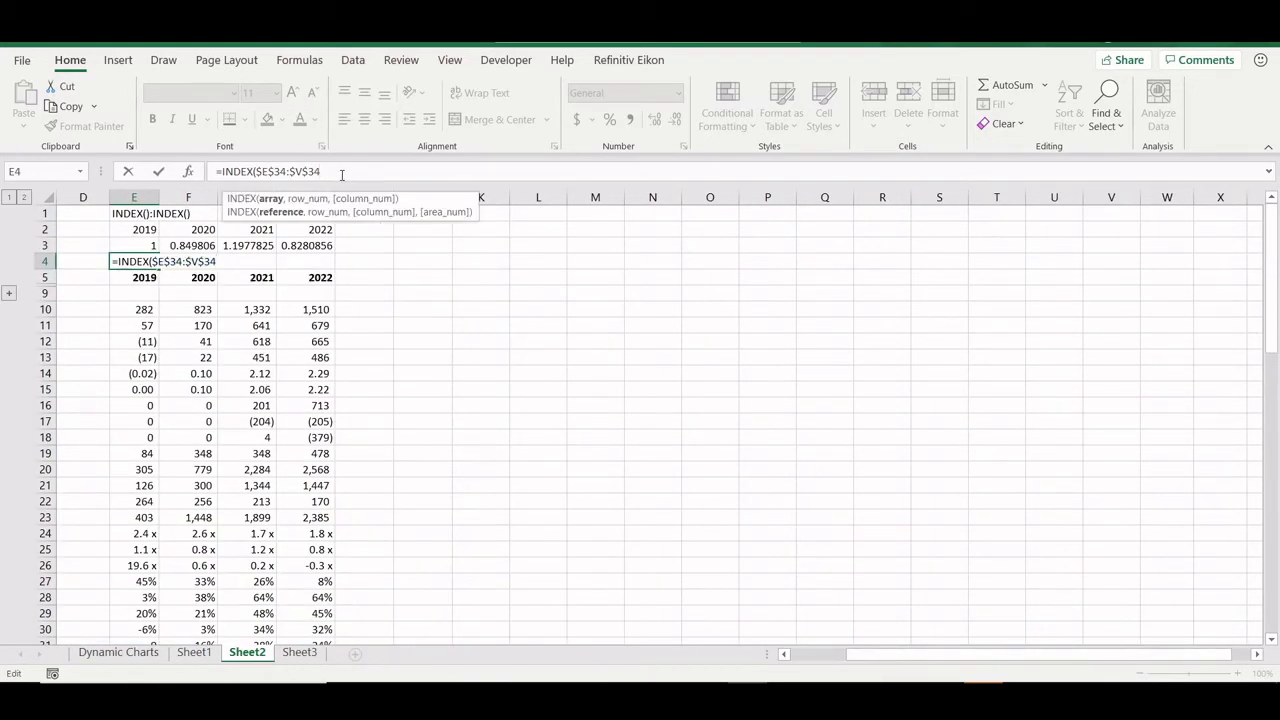
text(,)
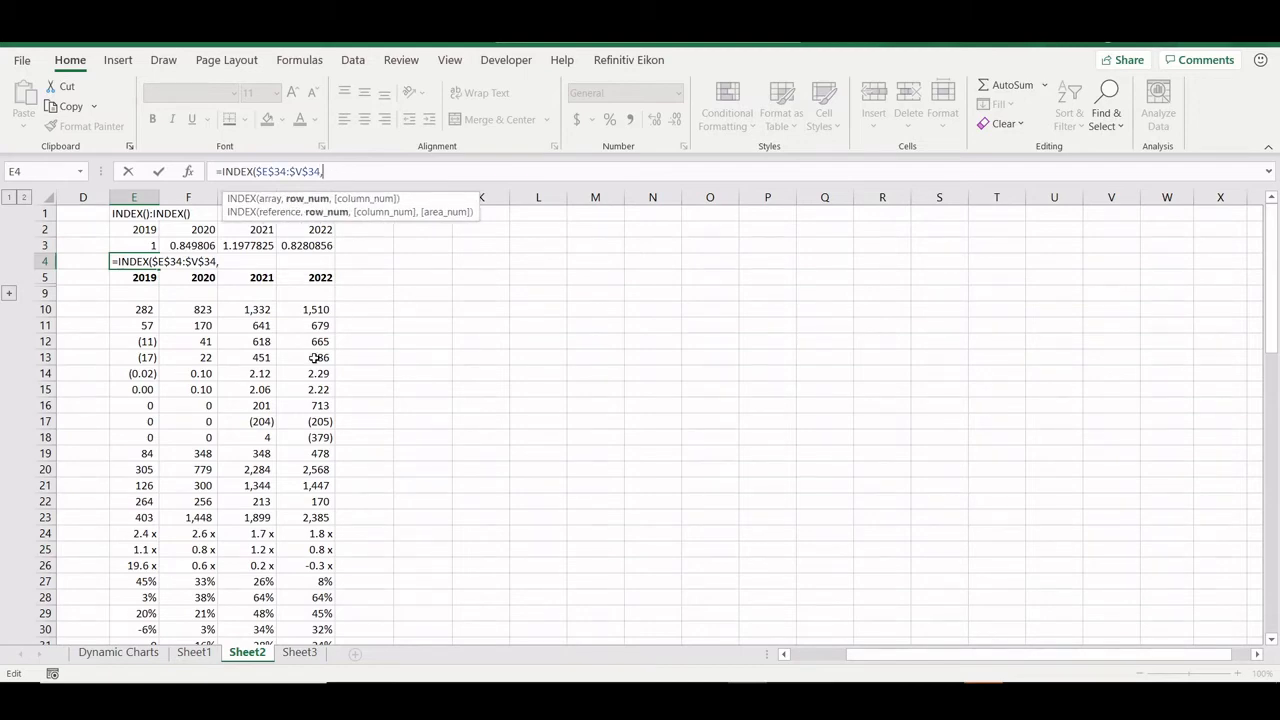
Step: Add a MATCH function as the position argument of E4's INDEX, with Start_Date as its lookup value
scroll(315, 358, left, 3)
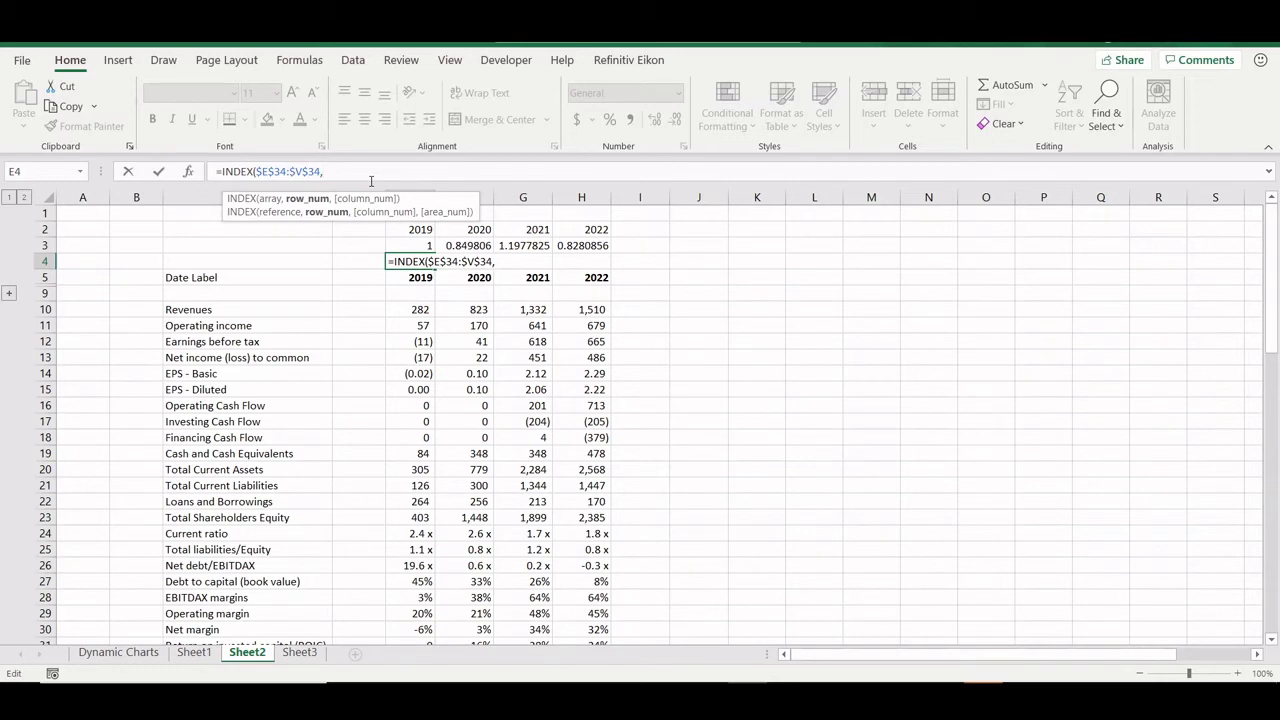
text(M)
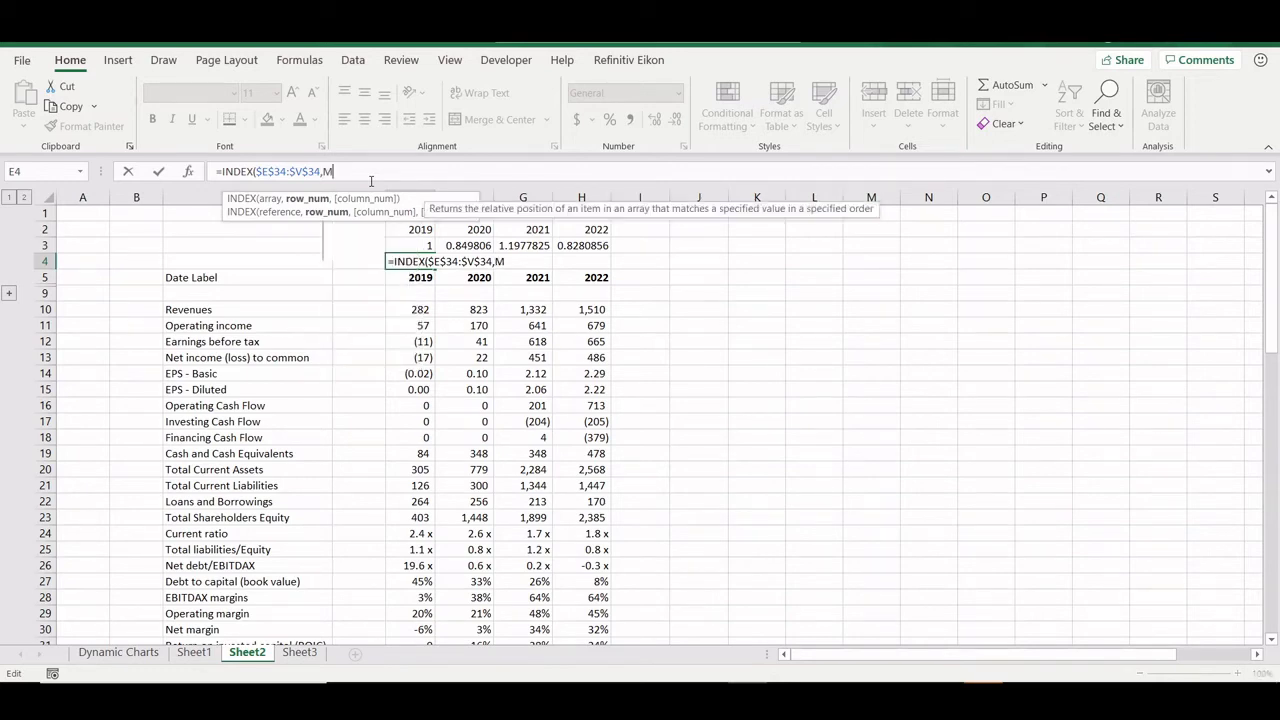
text(ATCH()
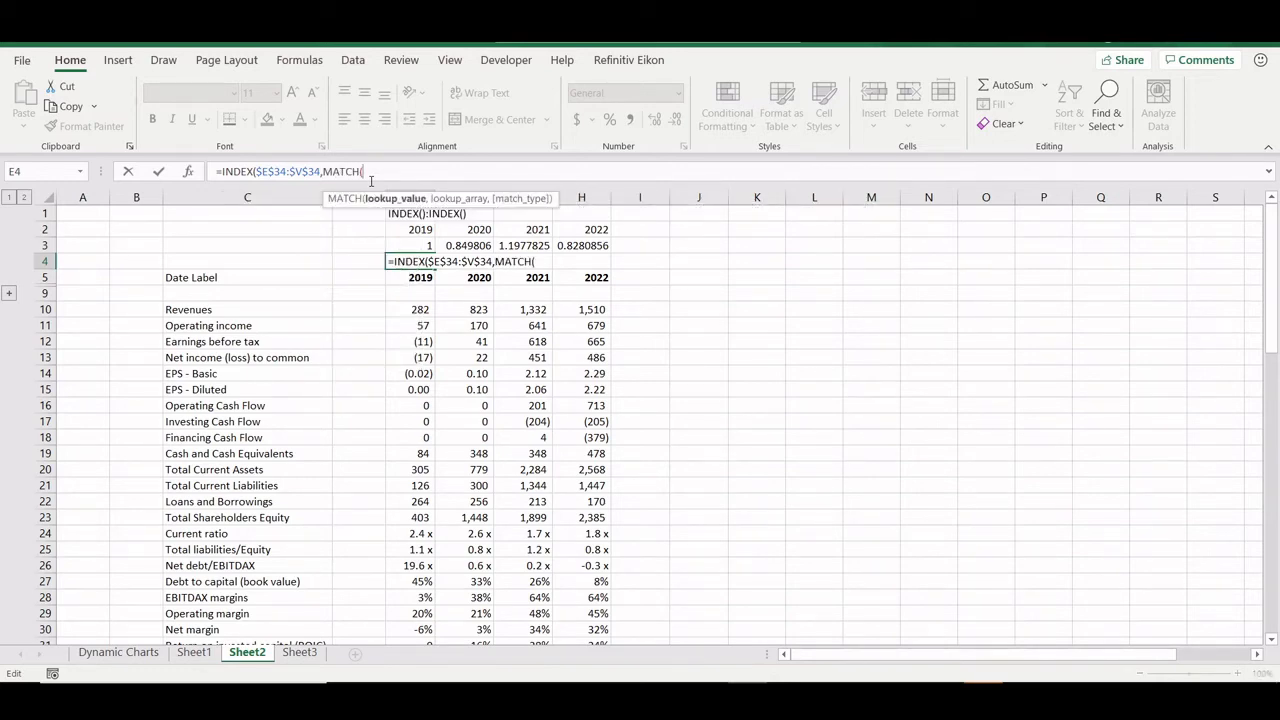
scroll(366, 452, down, 8)
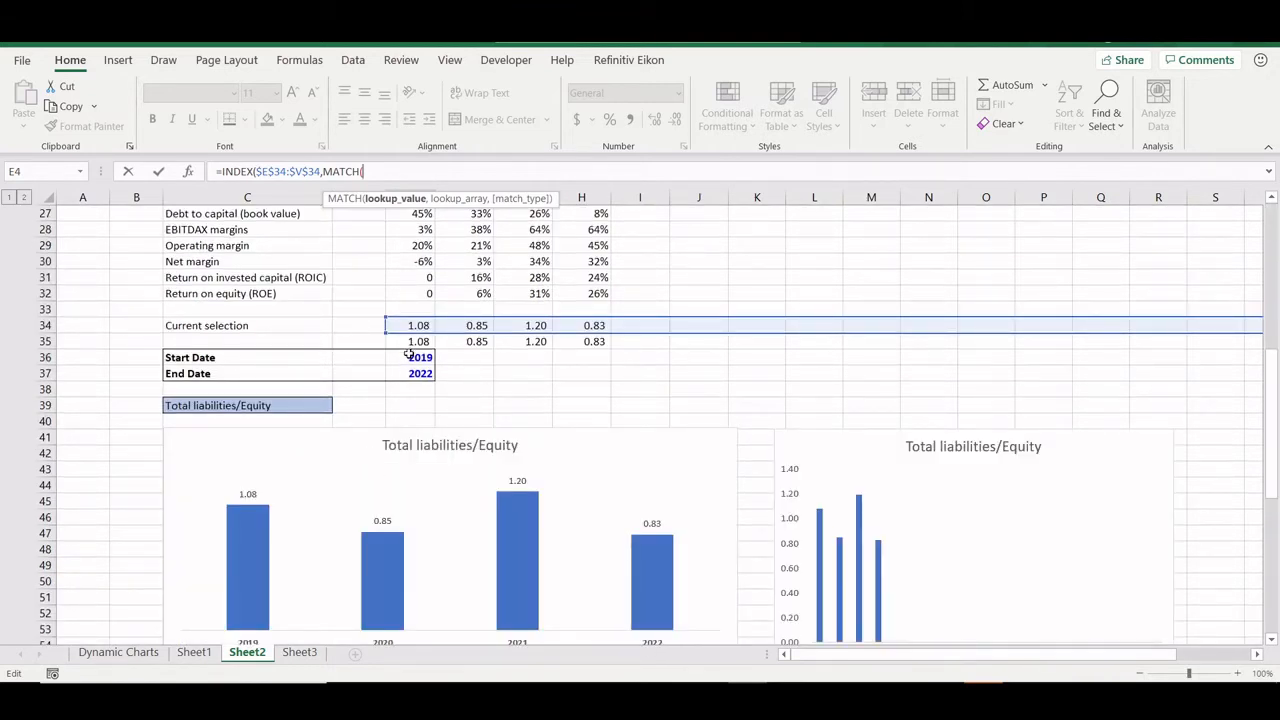
click(410, 357)
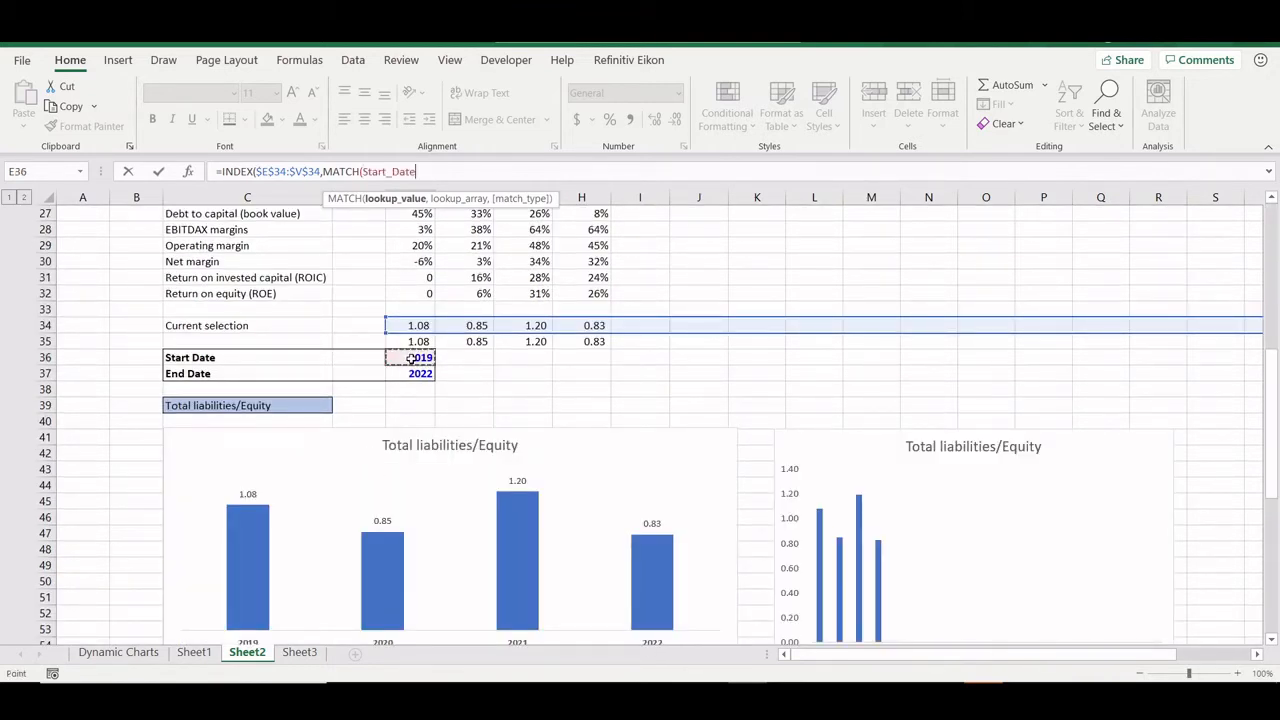
text(,)
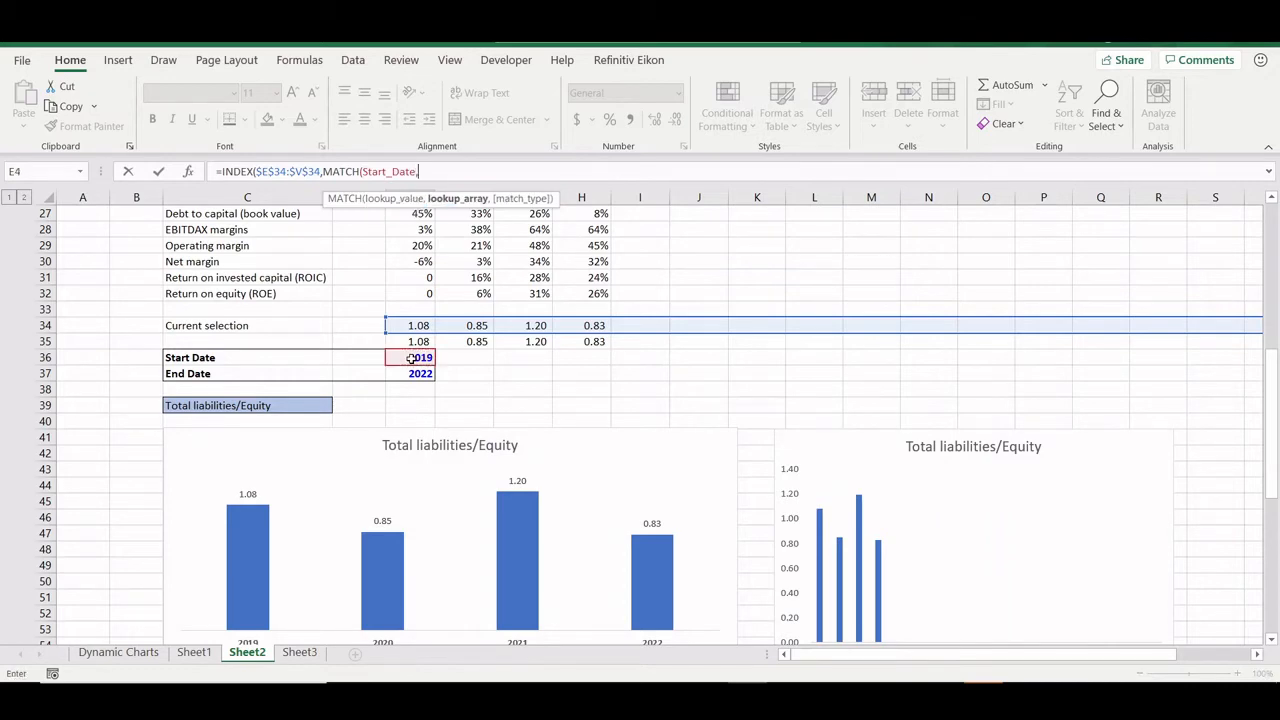
scroll(388, 327, up, 9)
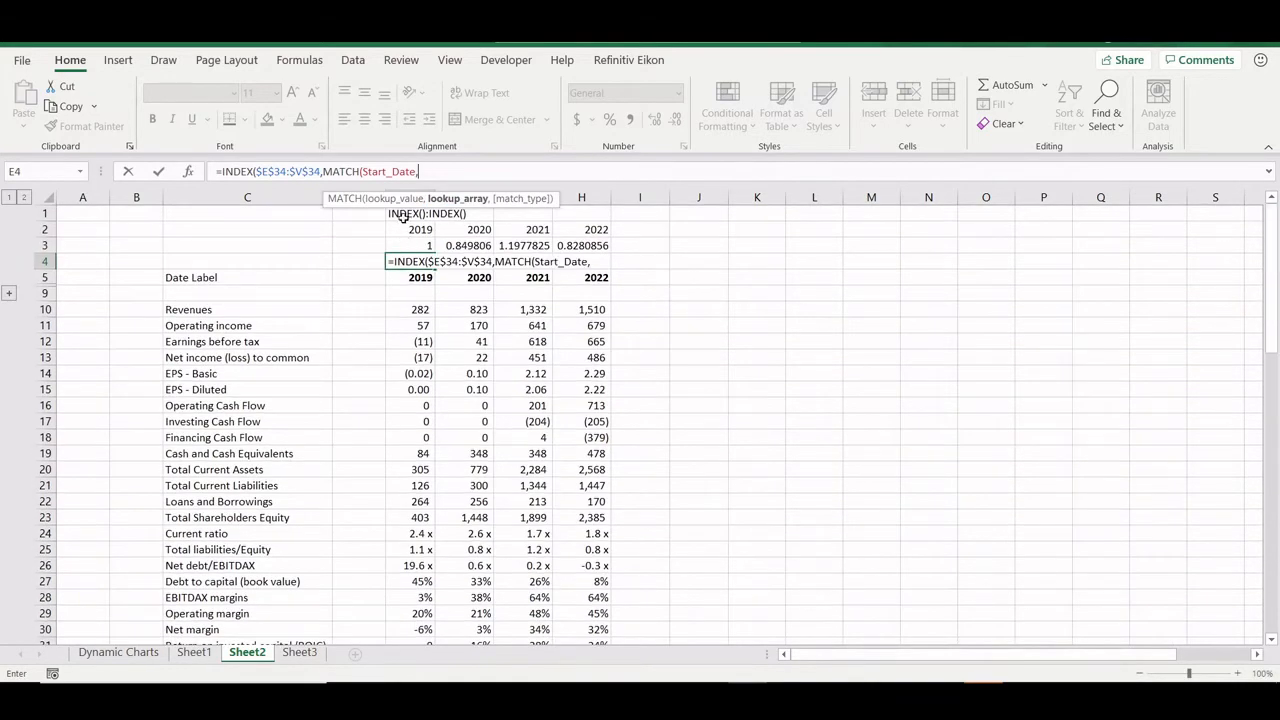
Step: Set the MATCH lookup array to the date label row, $E$5:$V$5, with match type 0 for an exact match
click(405, 217)
click(405, 228)
key(ctrl+shift+Right)
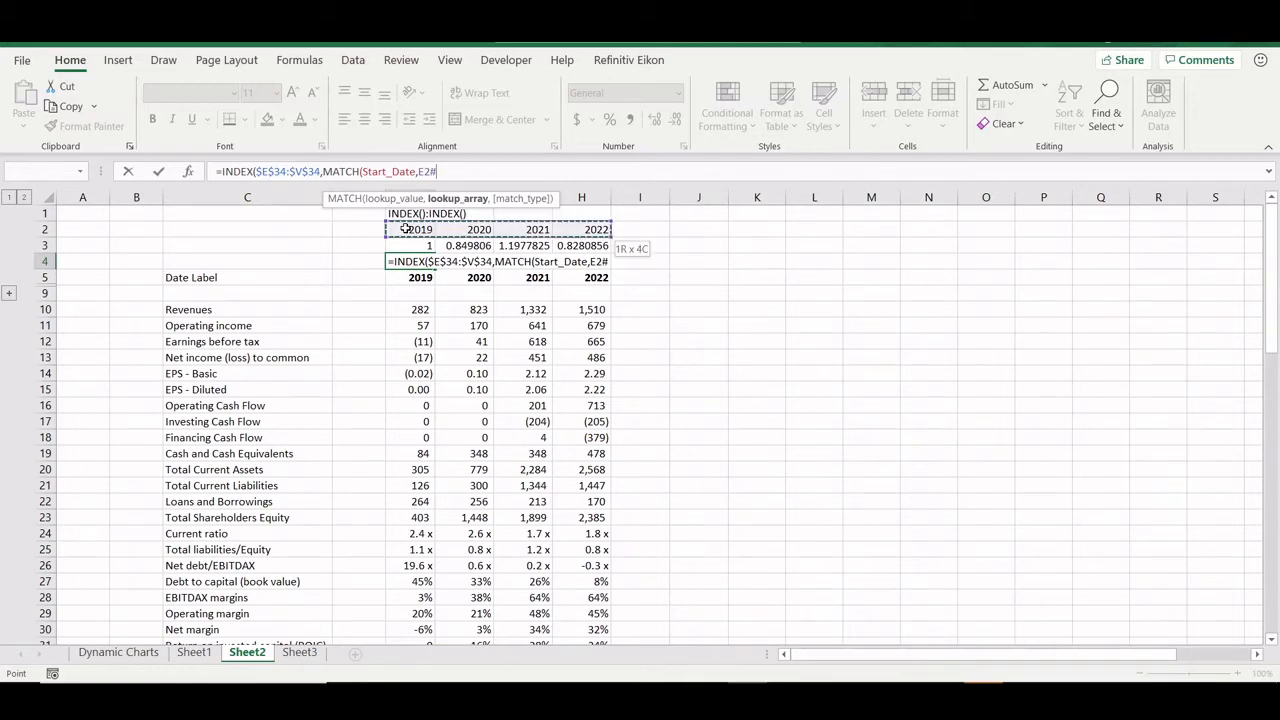
key(ctrl+shift+Right)
key(ctrl+shift+Left)
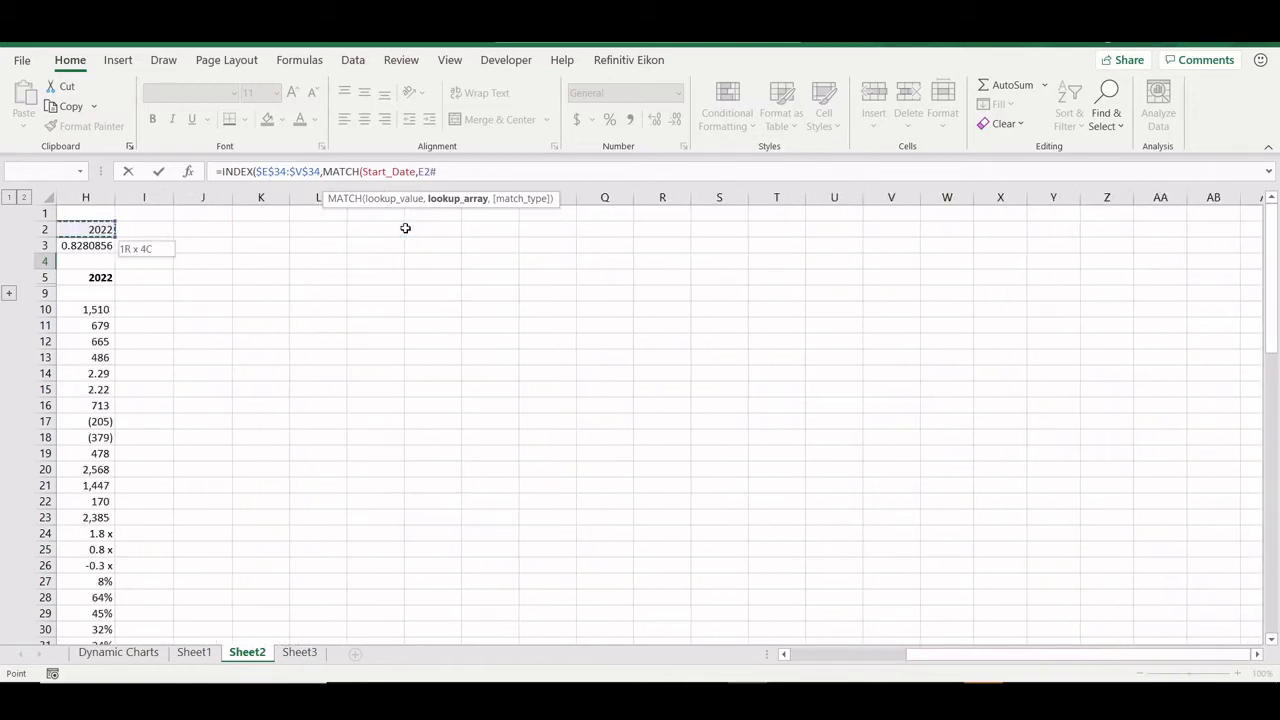
key(Down)
key(Down)
key(Down)
key(Down)
key(Up)
key(ctrl+shift+Right)
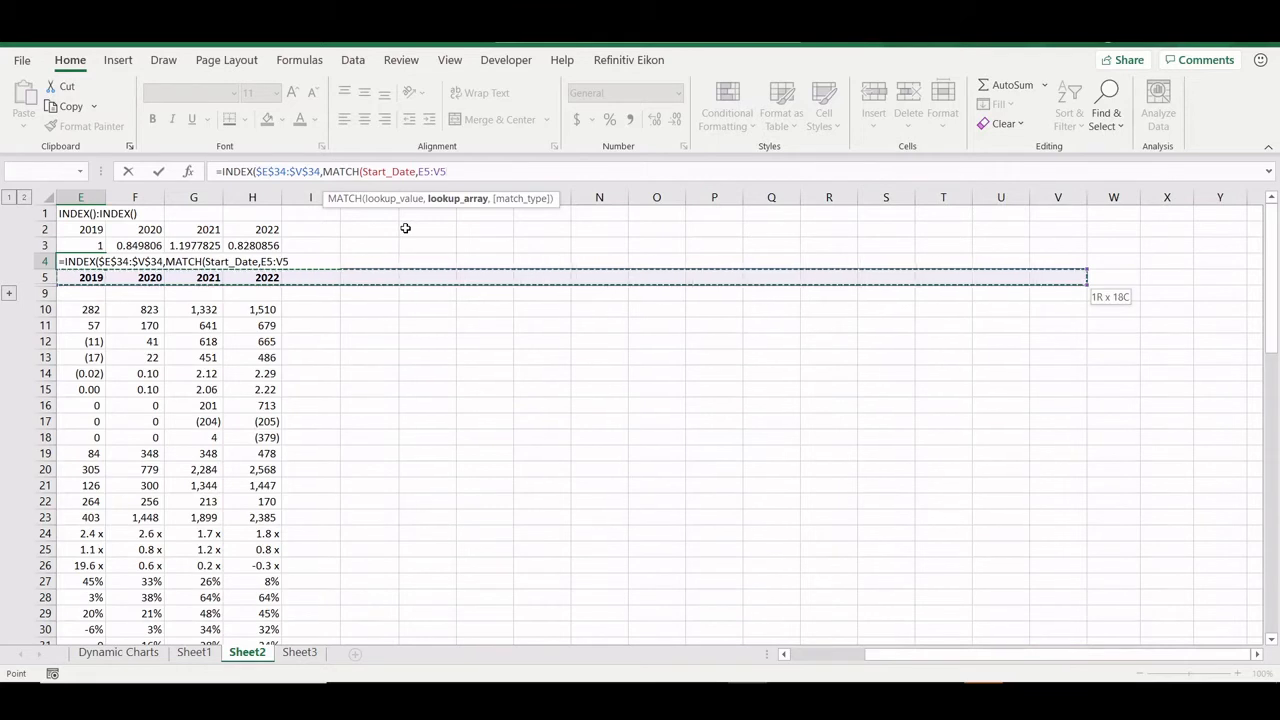
key(F4)
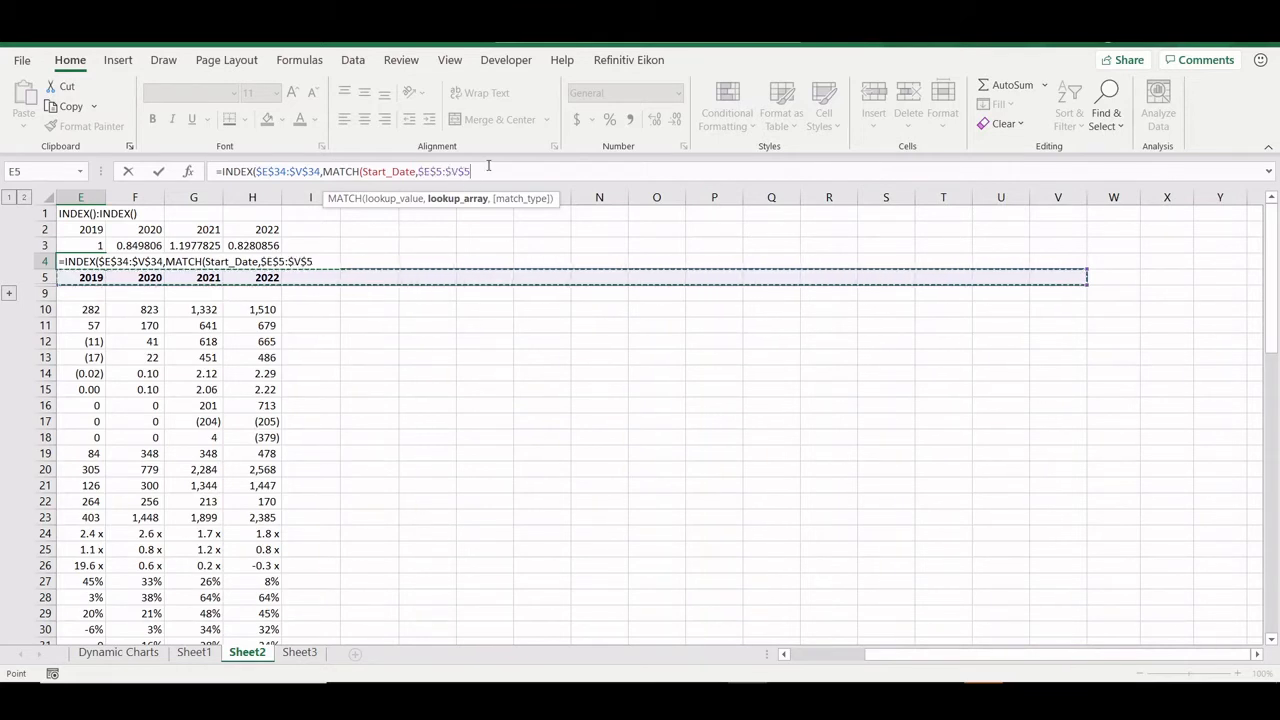
text(,0)
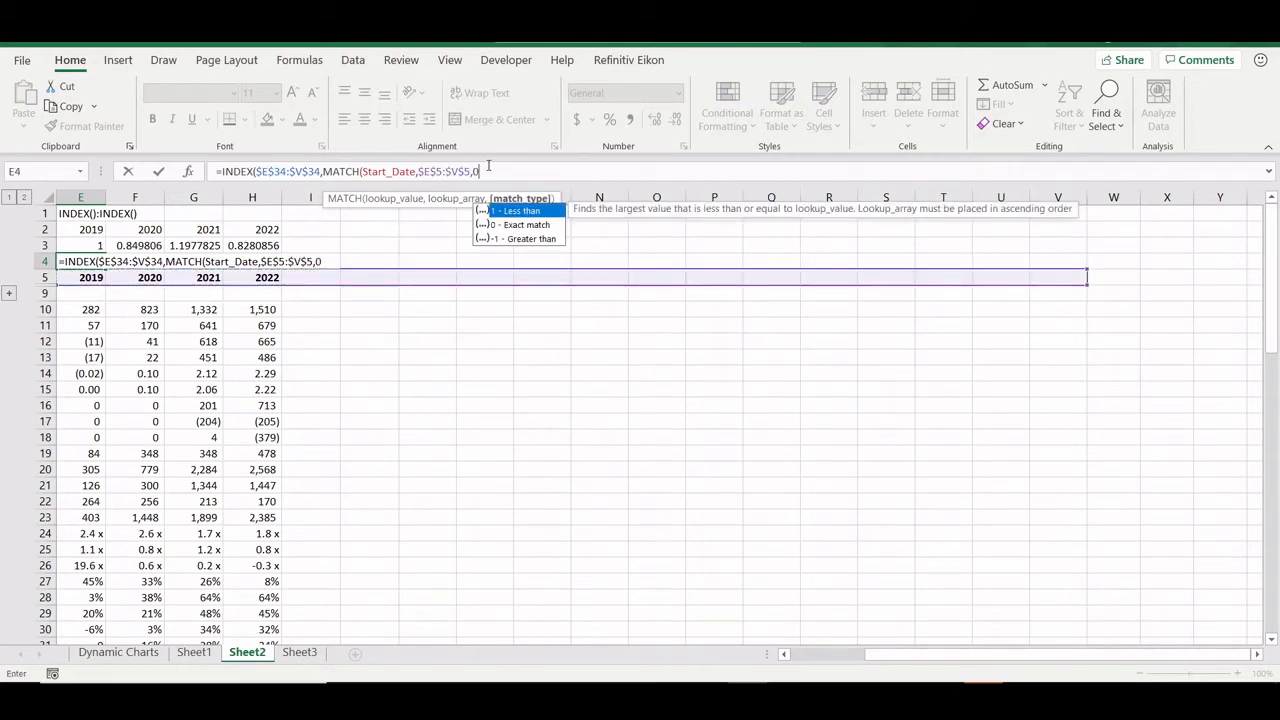
Step: Complete E4's first INDEX function, add the range operator ":", and append a copy of that INDEX(MATCH) expression as the second endpoint
text()):)
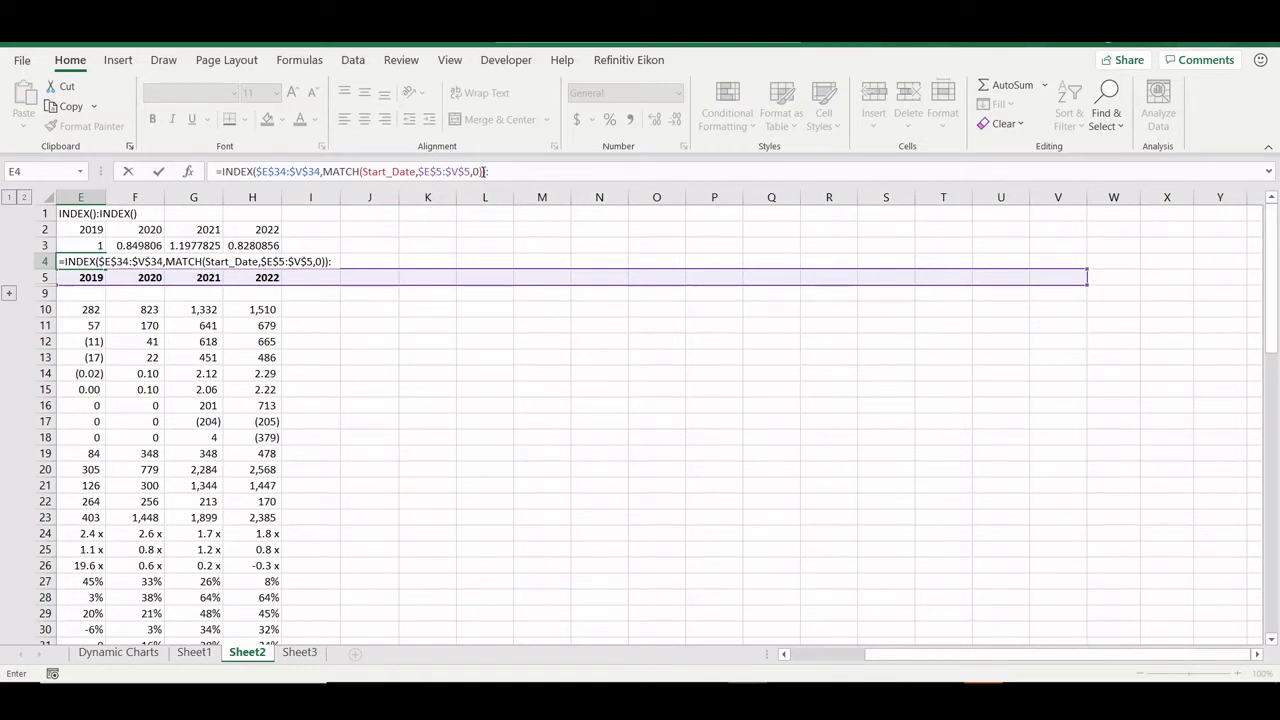
drag(486, 172, 228, 180)
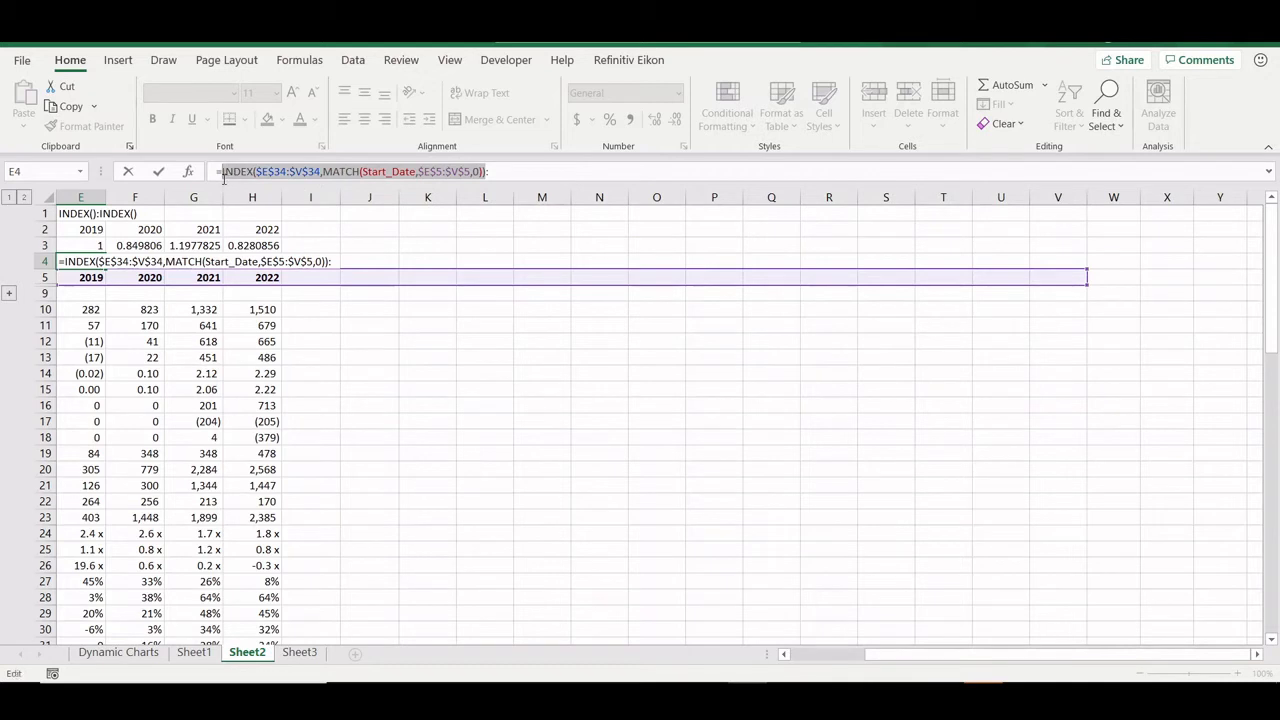
key(ctrl+c)
click(530, 171)
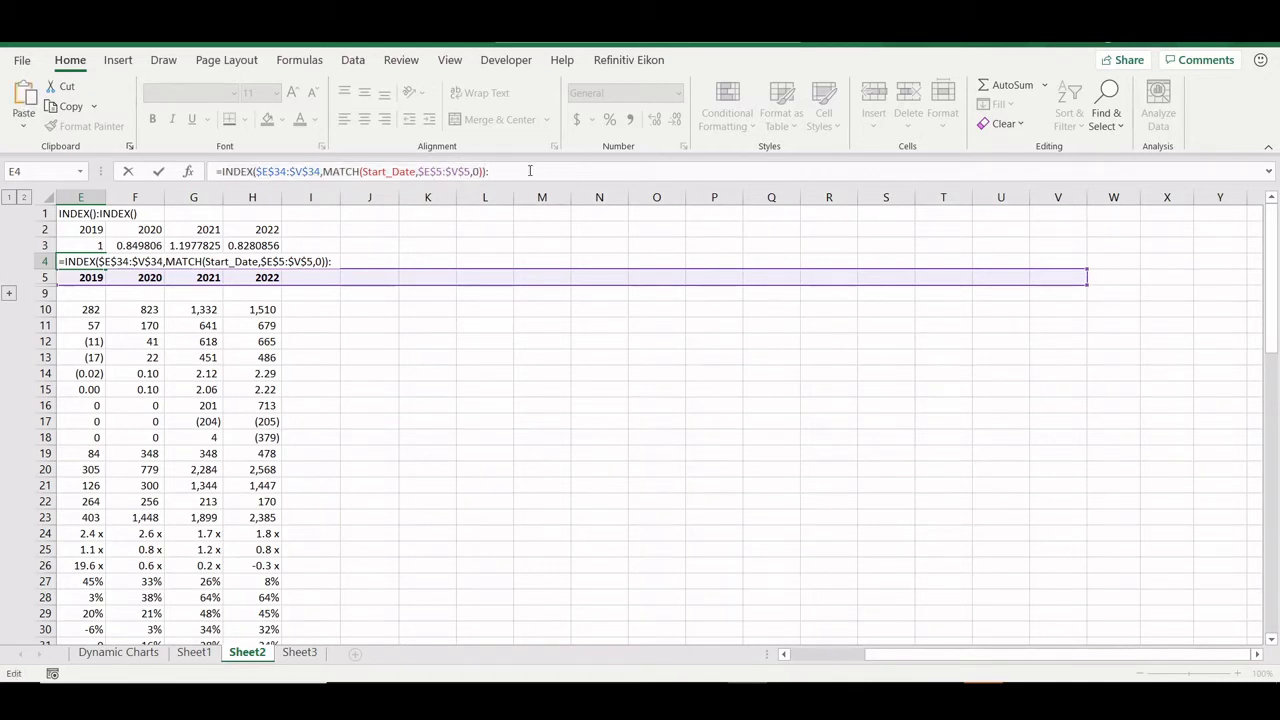
key(ctrl+v)
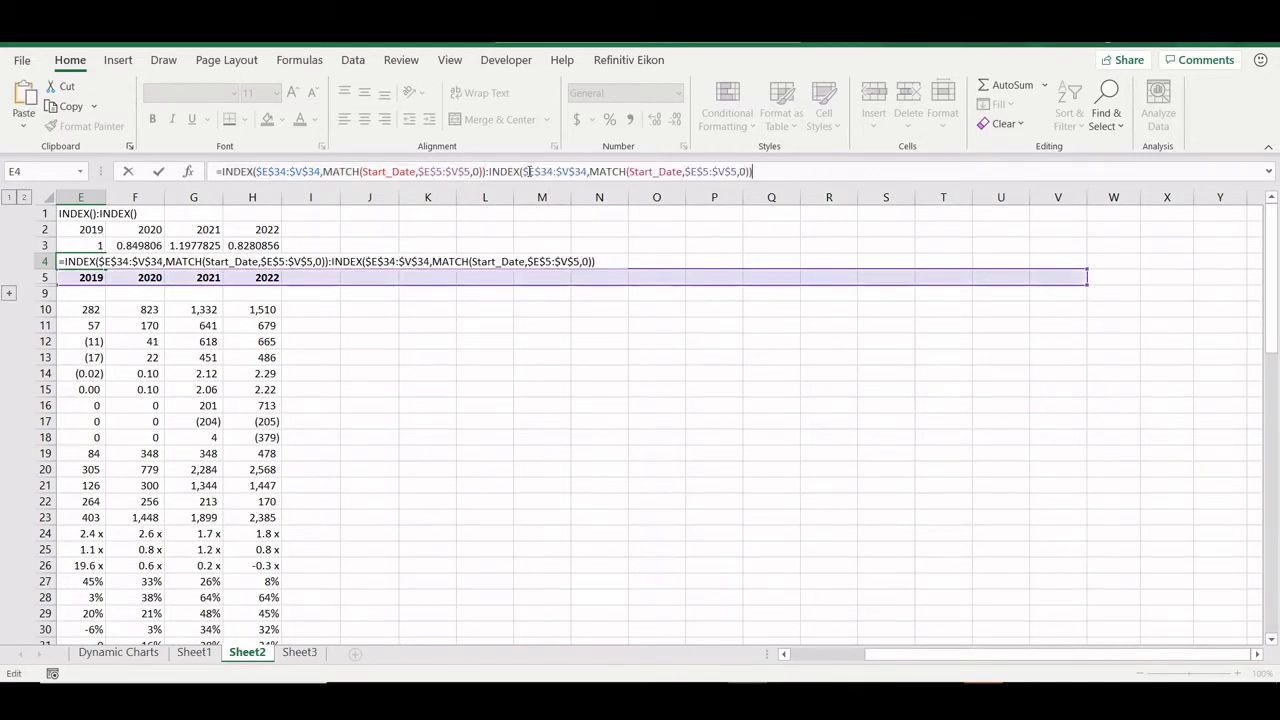
Step: Replace Start_Date with the End_Date name in the second MATCH and enter the INDEX():INDEX() formula in E4
click(655, 171)
key(BackSpace)
key(BackSpace)
key(BackSpace)
key(BackSpace)
key(BackSpace)
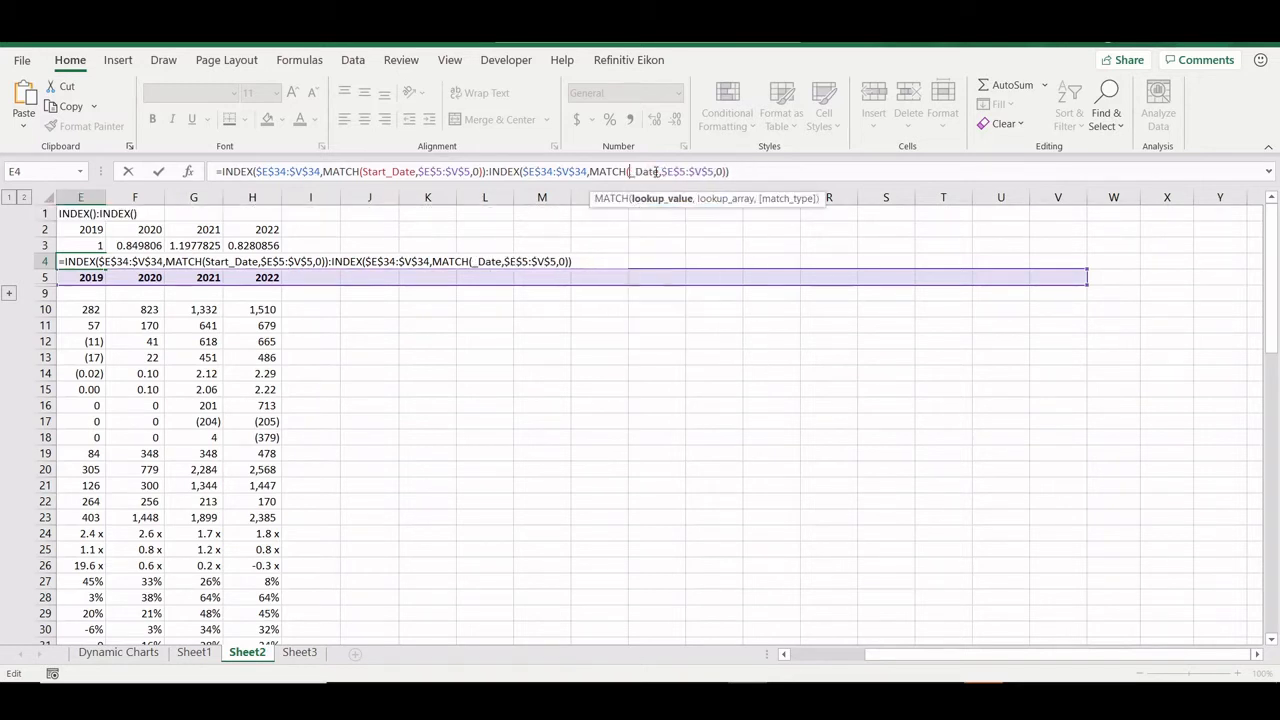
text(eND)
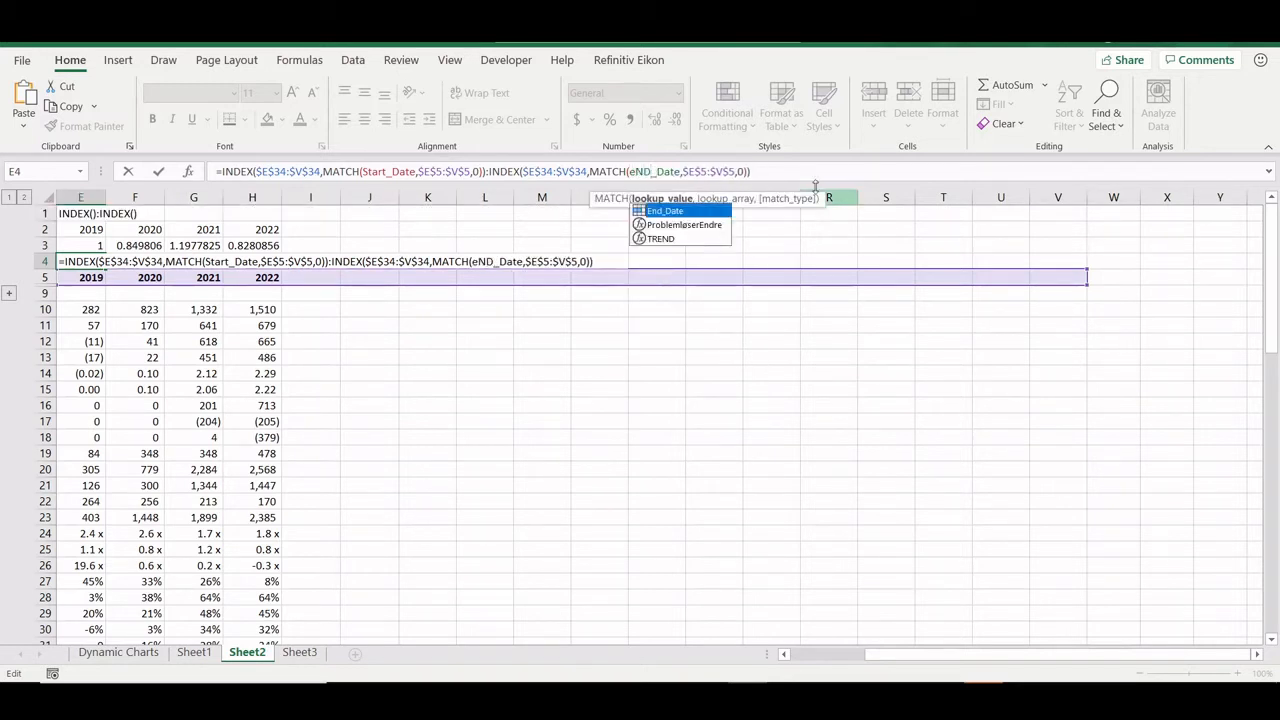
double_click(676, 212)
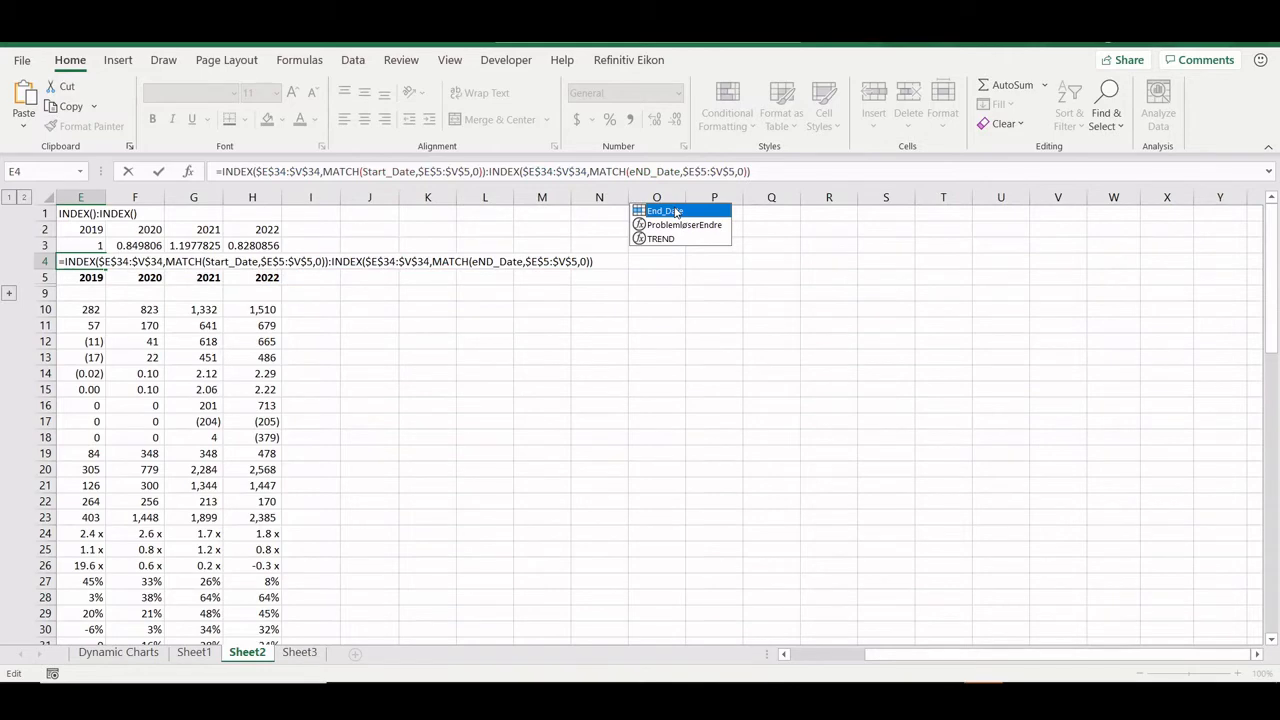
click(791, 171)
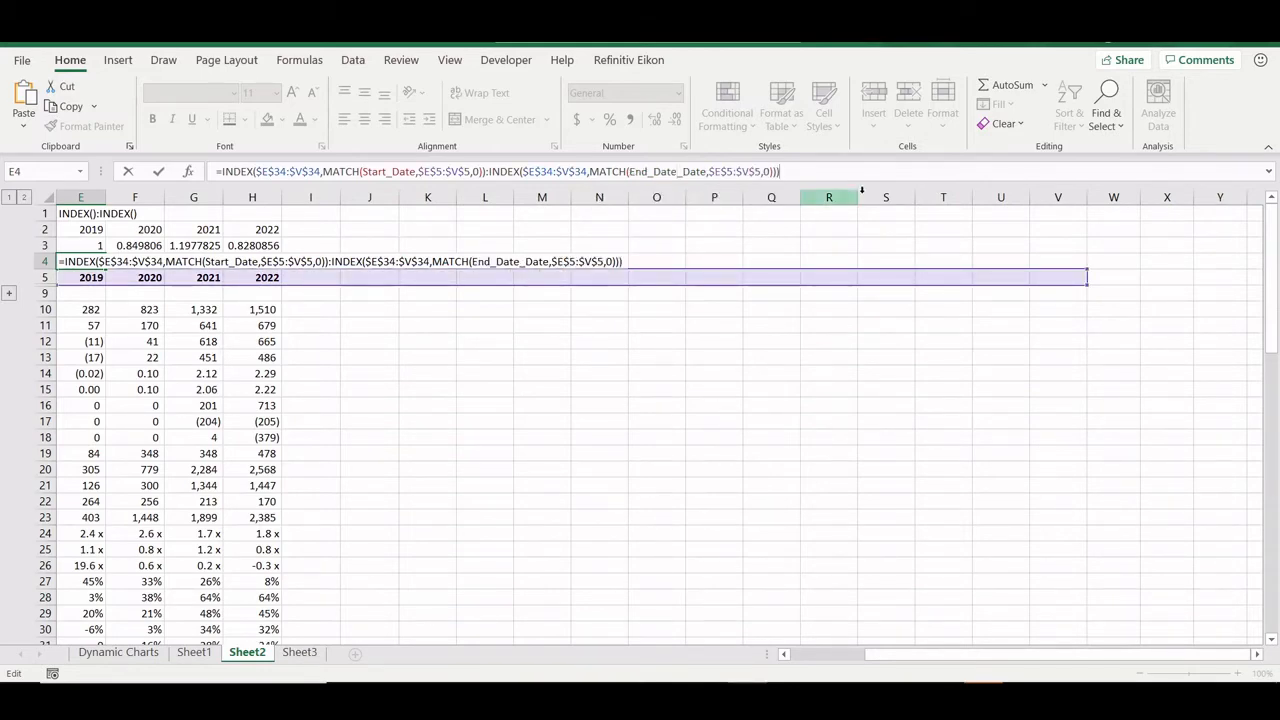
scroll(690, 210, left, 3)
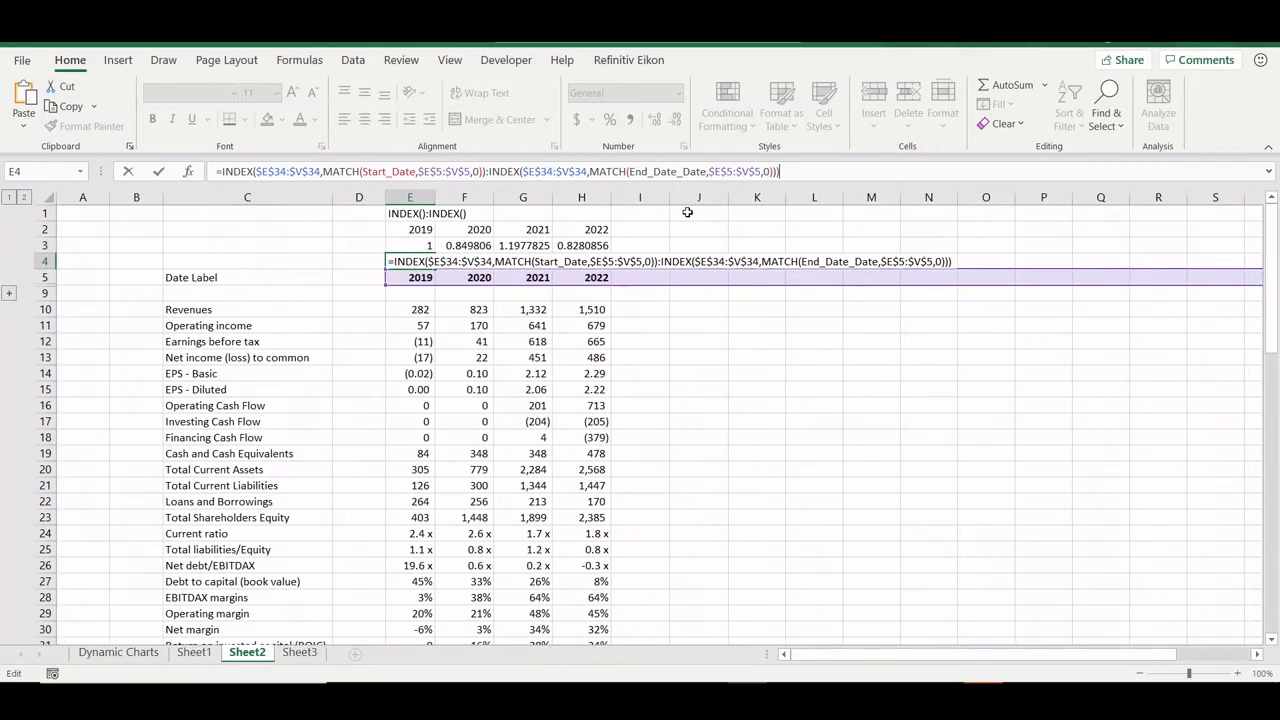
key(ctrl+Return)
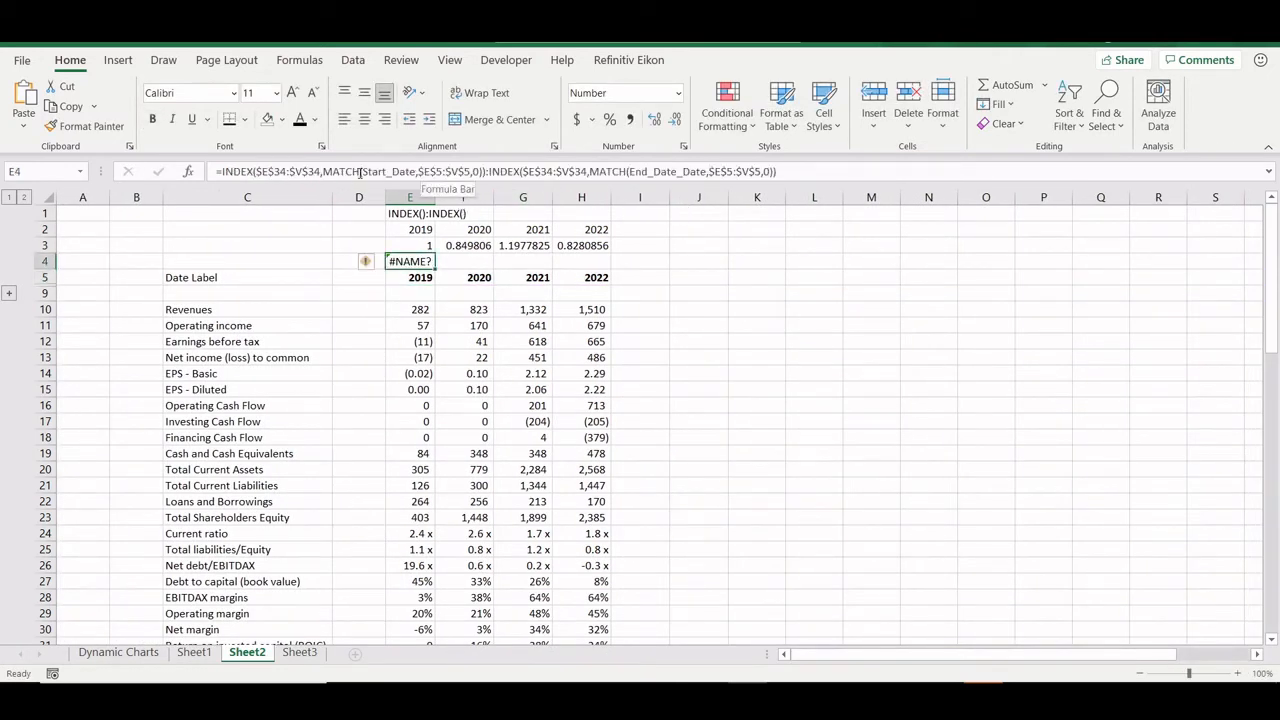
Step: Remove the surplus "_Date" so the second MATCH's lookup value reads End_Date, and re-enter the formula in E4
click(516, 173)
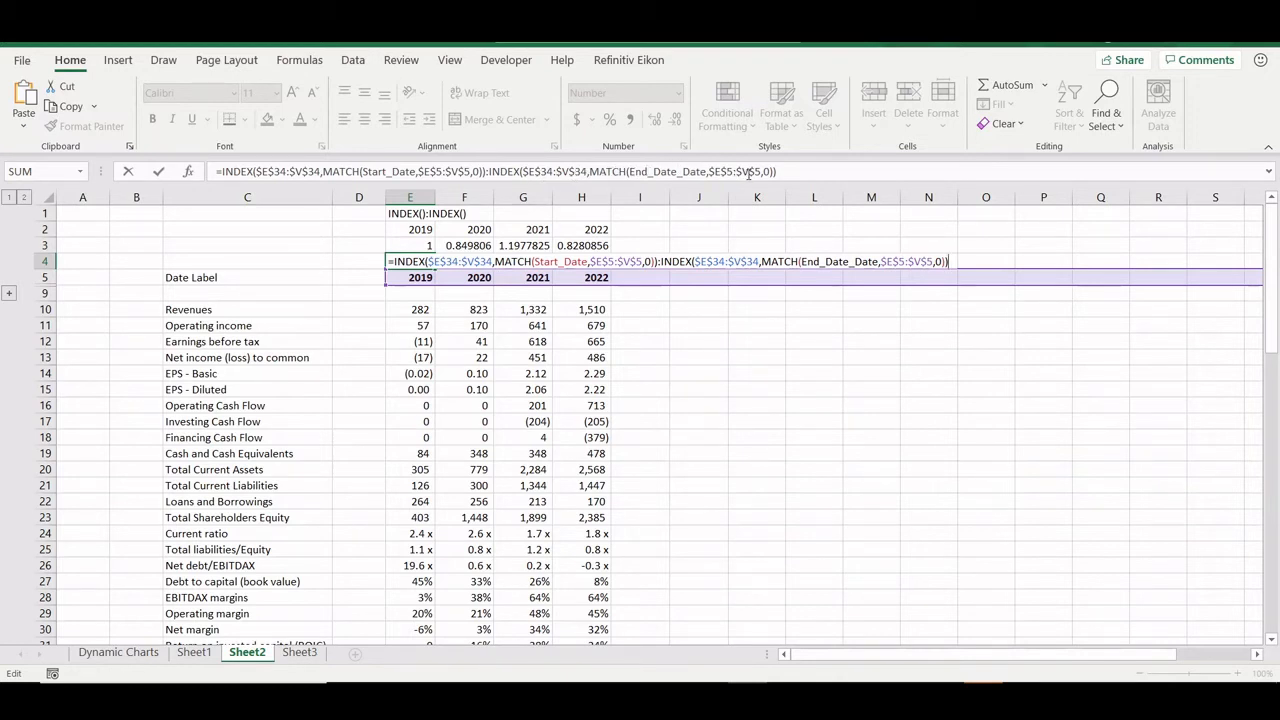
click(677, 172)
key(BackSpace)
key(BackSpace)
key(BackSpace)
key(BackSpace)
key(BackSpace)
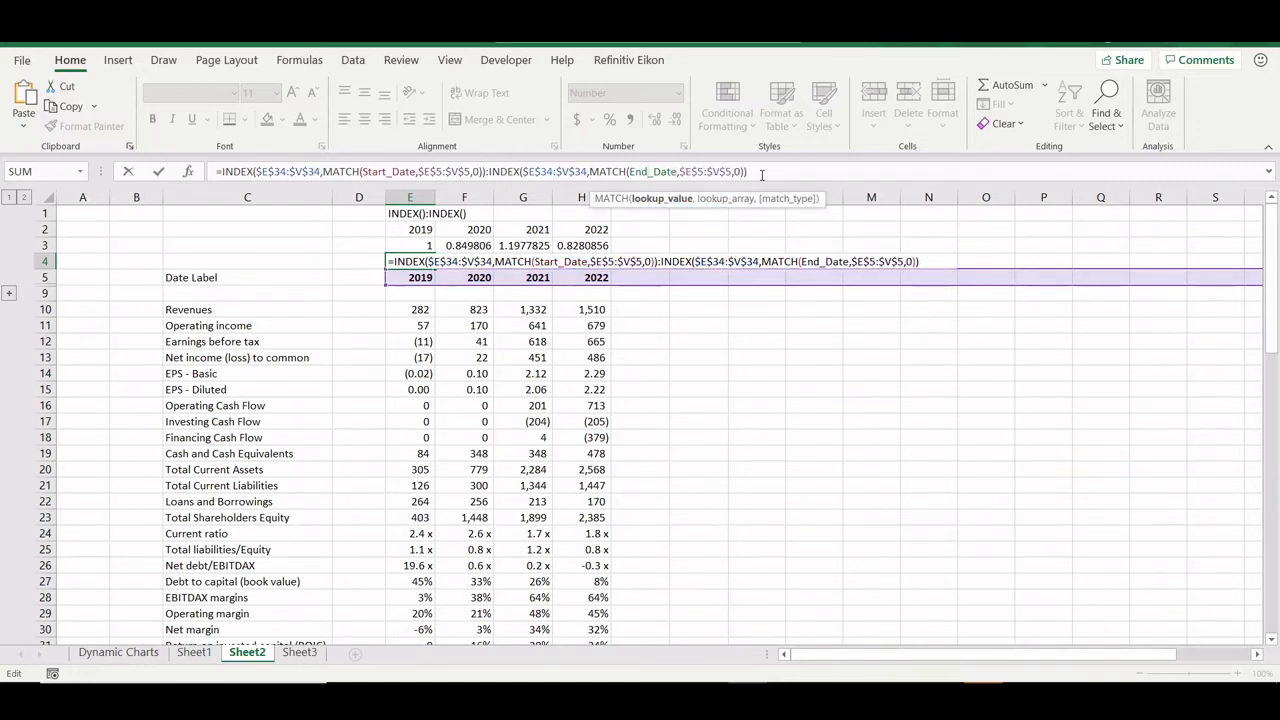
key(ctrl+Return)
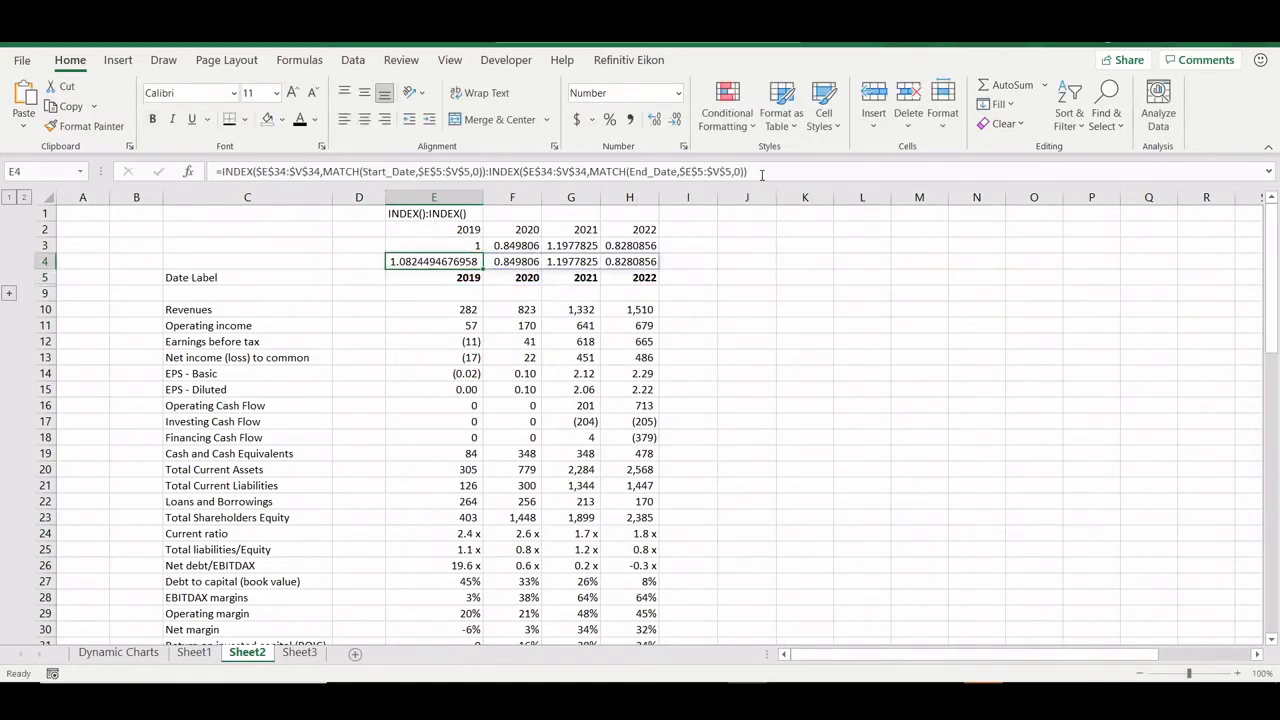
Step: Inspect the spilled range E4:H4 and evaluate E4's whole formula as an array, then discard the evaluation
key(Right)
key(Right)
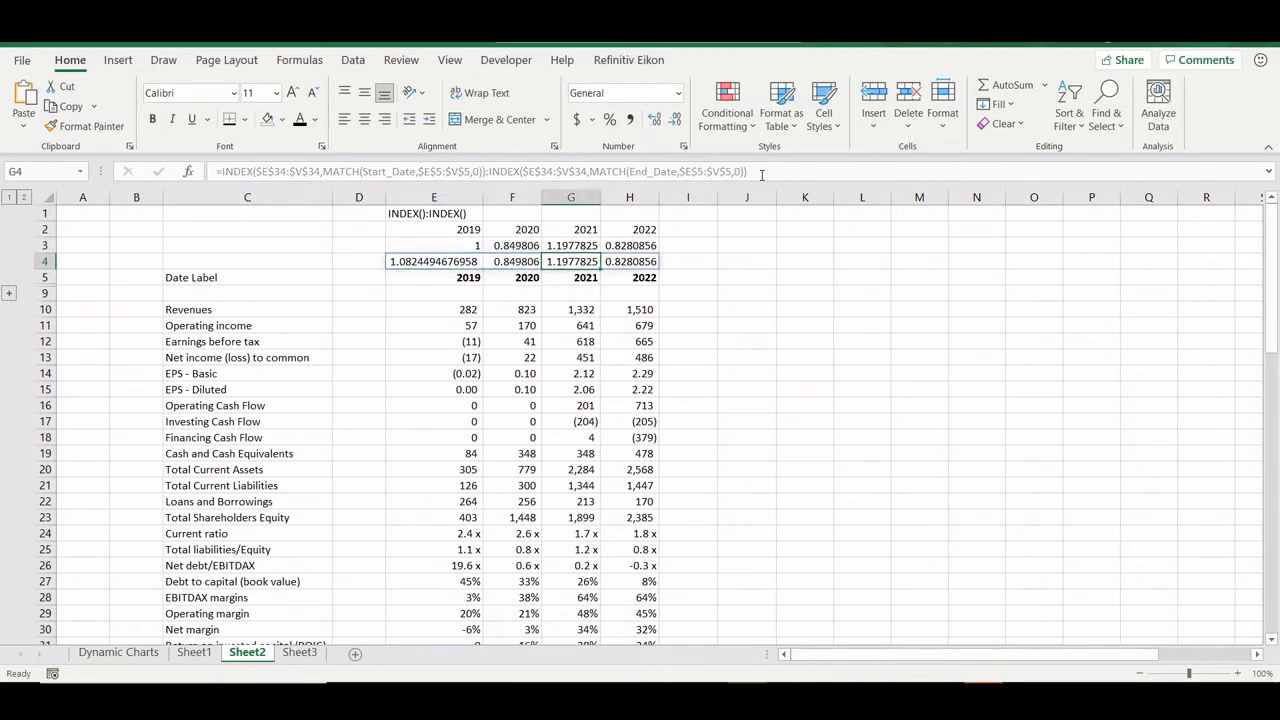
key(Left)
key(Left)
key(ctrl+shift+Right)
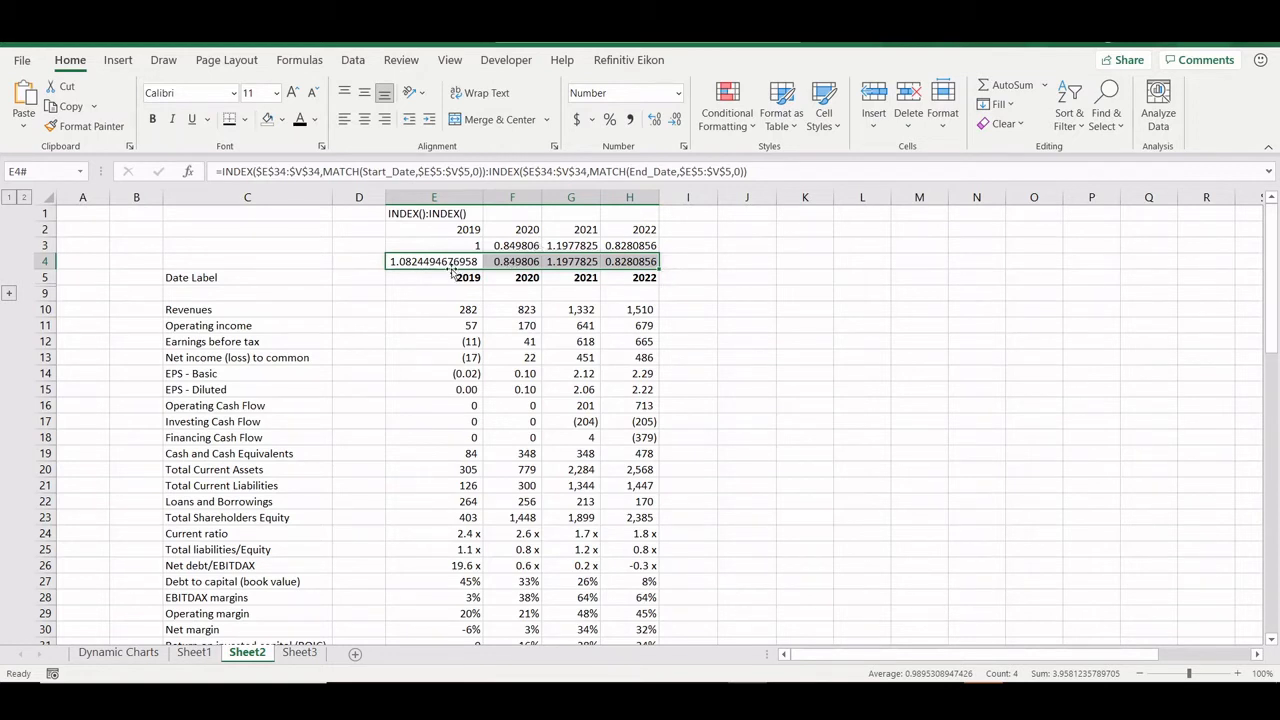
click(504, 171)
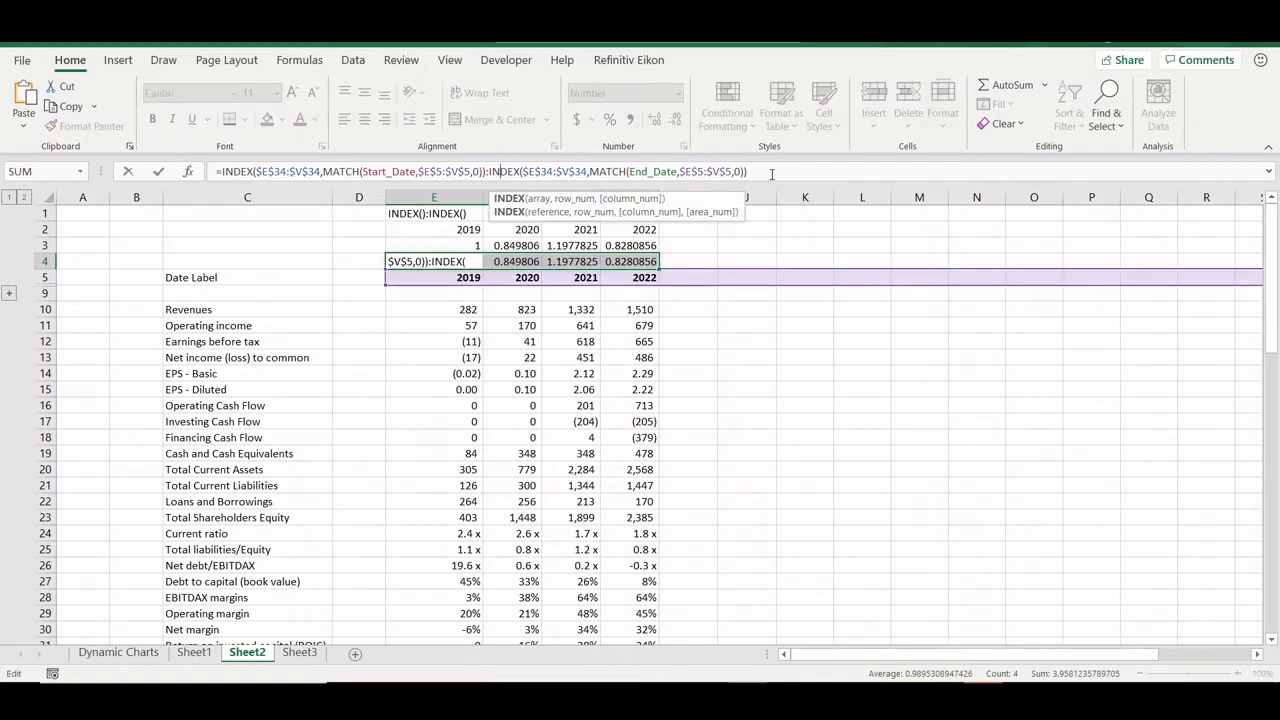
drag(771, 173, 157, 143)
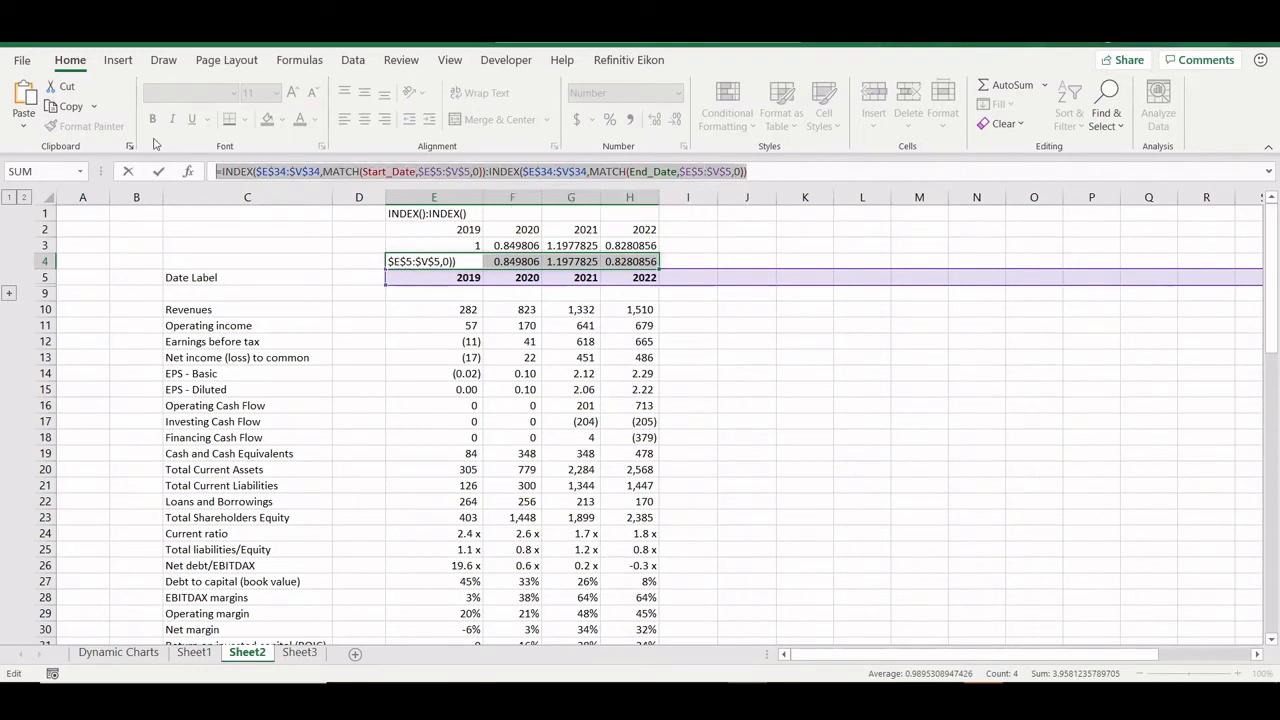
key(F9)
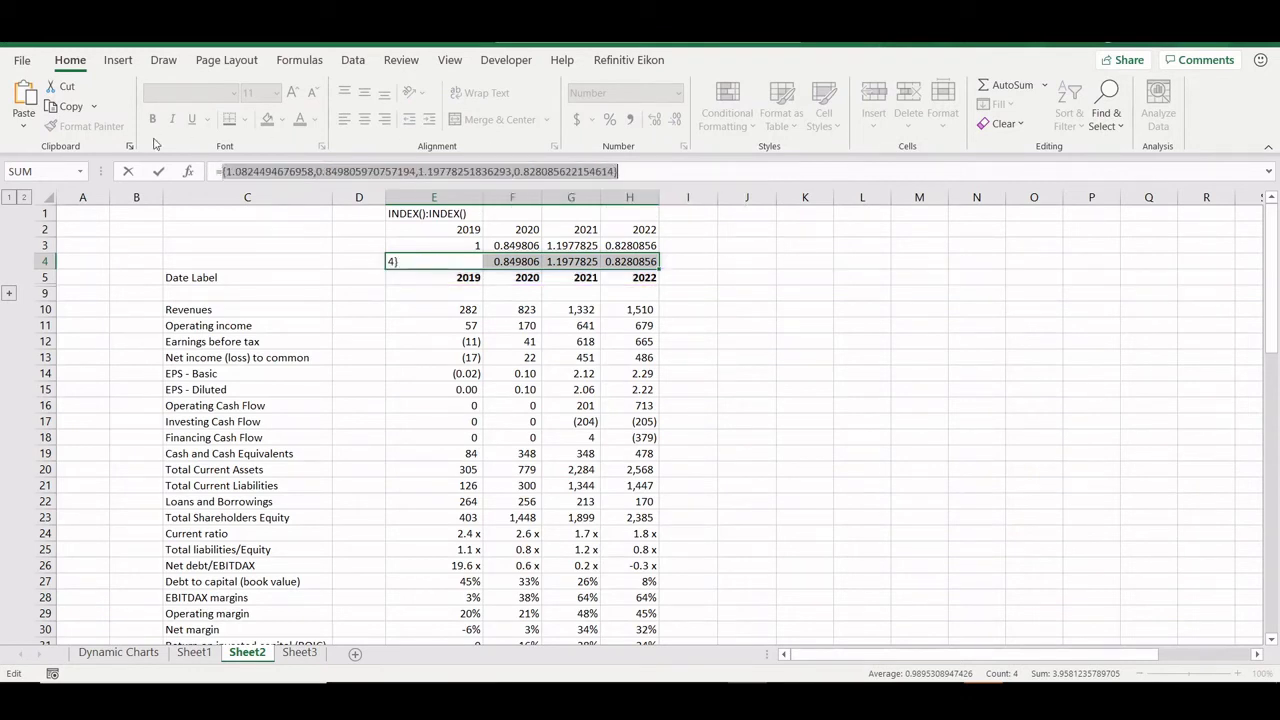
key(Escape)
Step: Examine the INDEX range formulas in E3 and E2 against the date label row, the Current selection row and the Start and End Dates
key(Up)
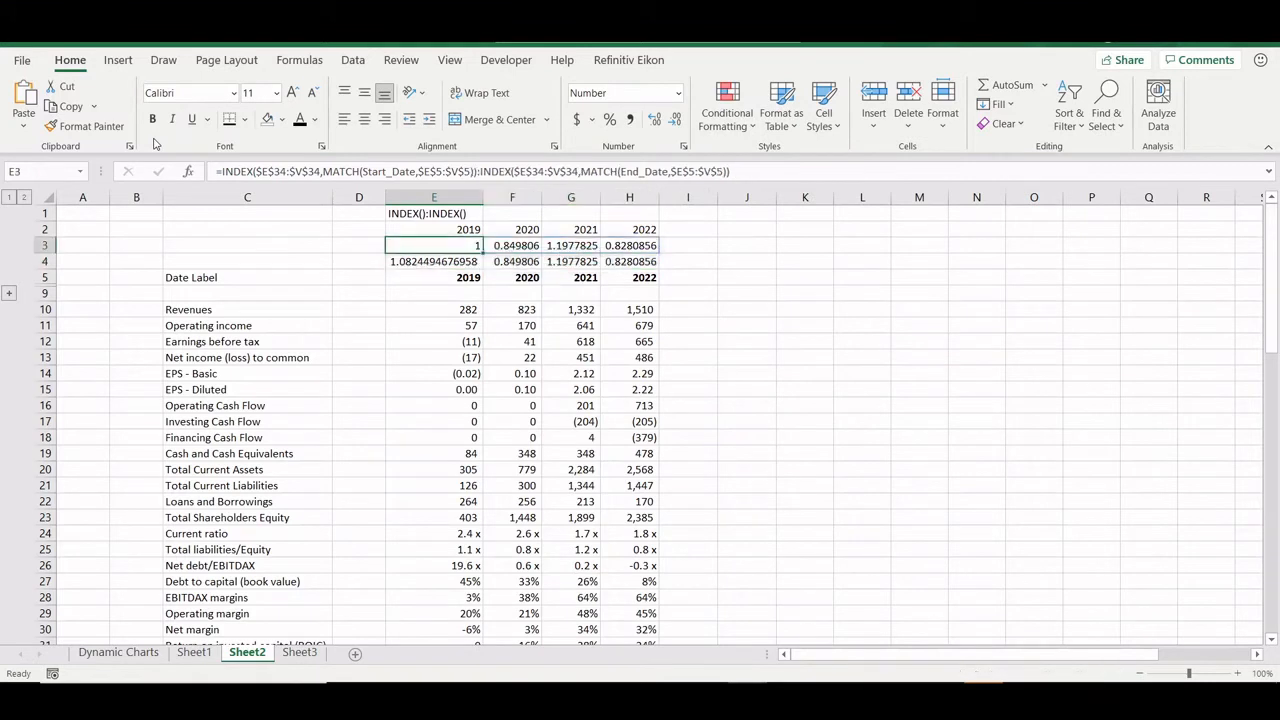
key(Down)
key(Up)
key(Up)
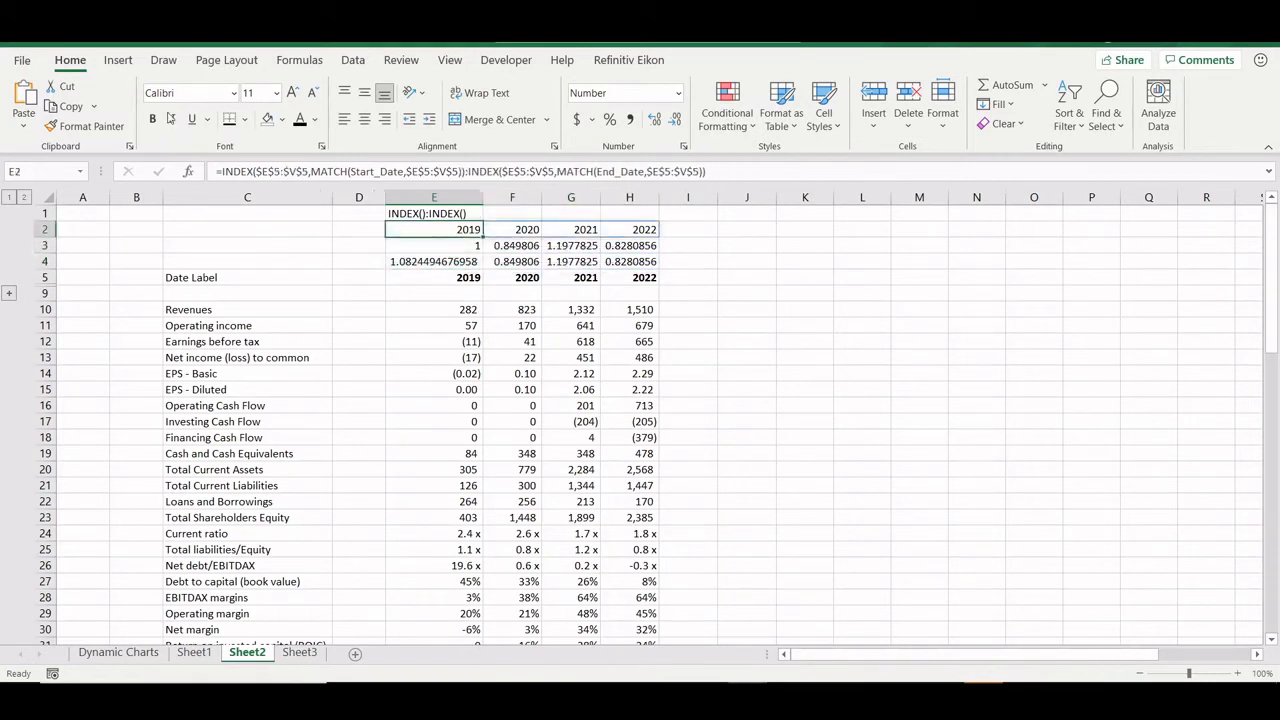
key(F2)
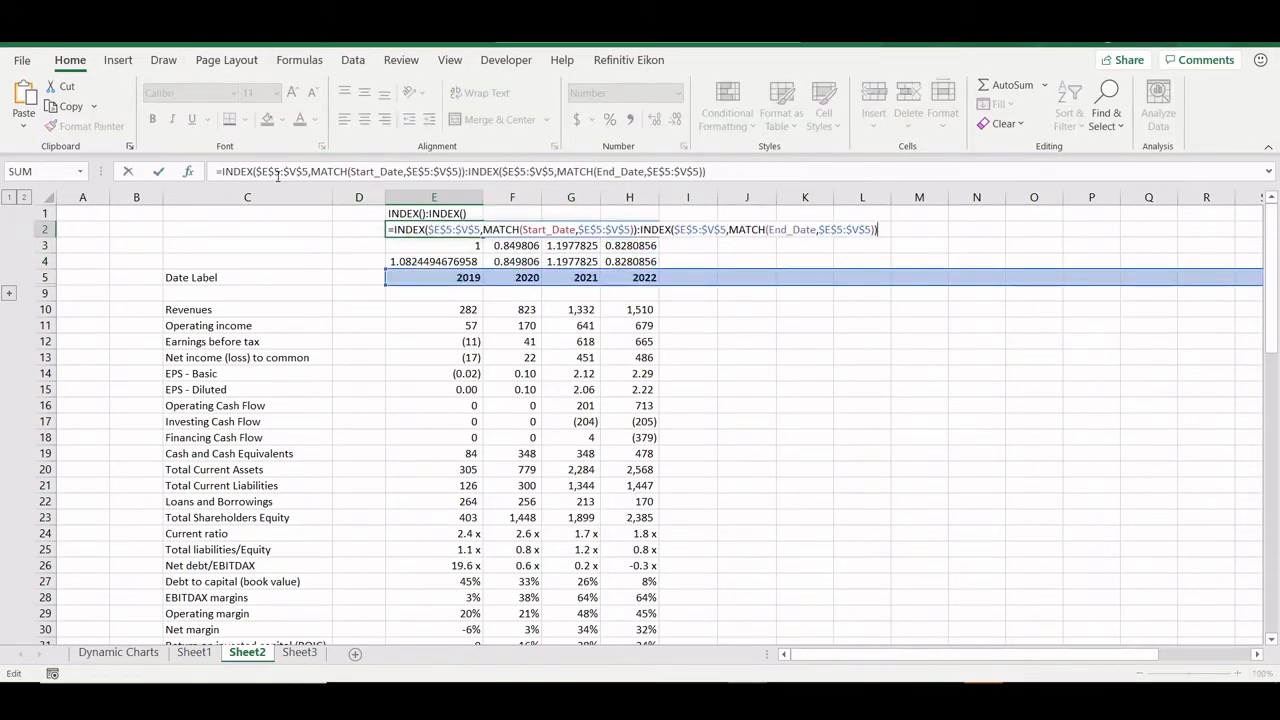
click(264, 171)
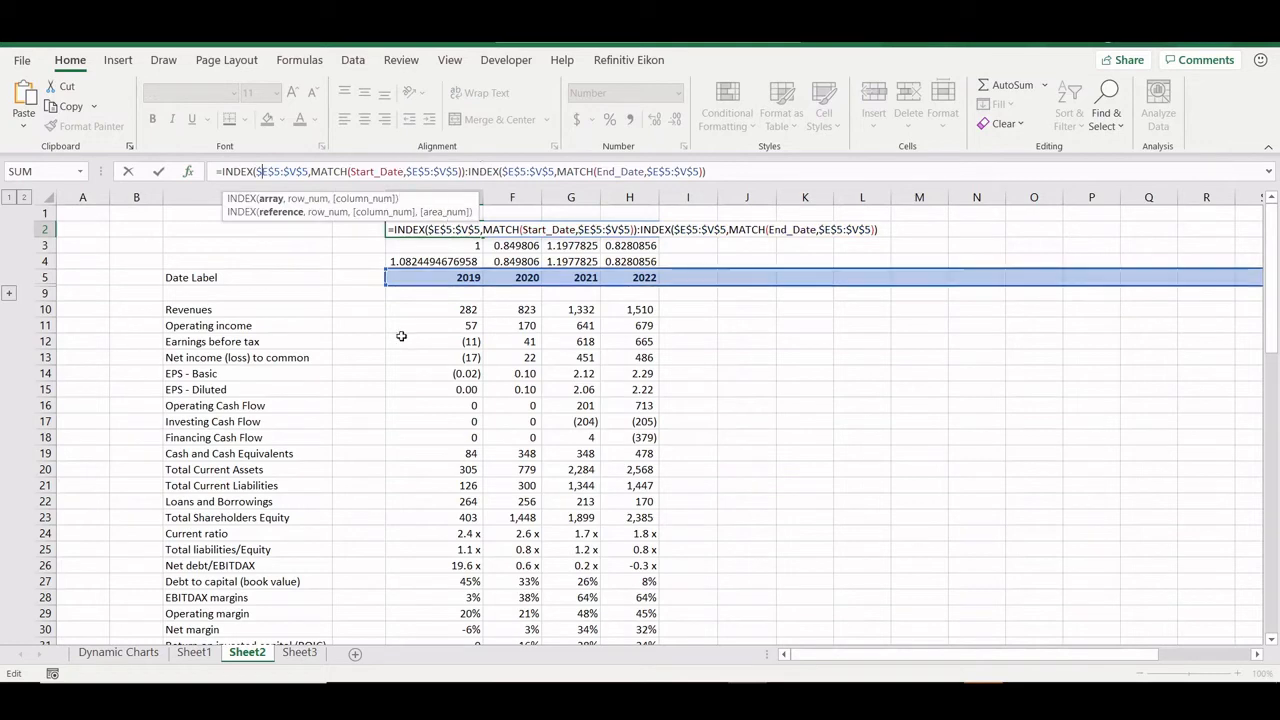
scroll(391, 371, down, 8)
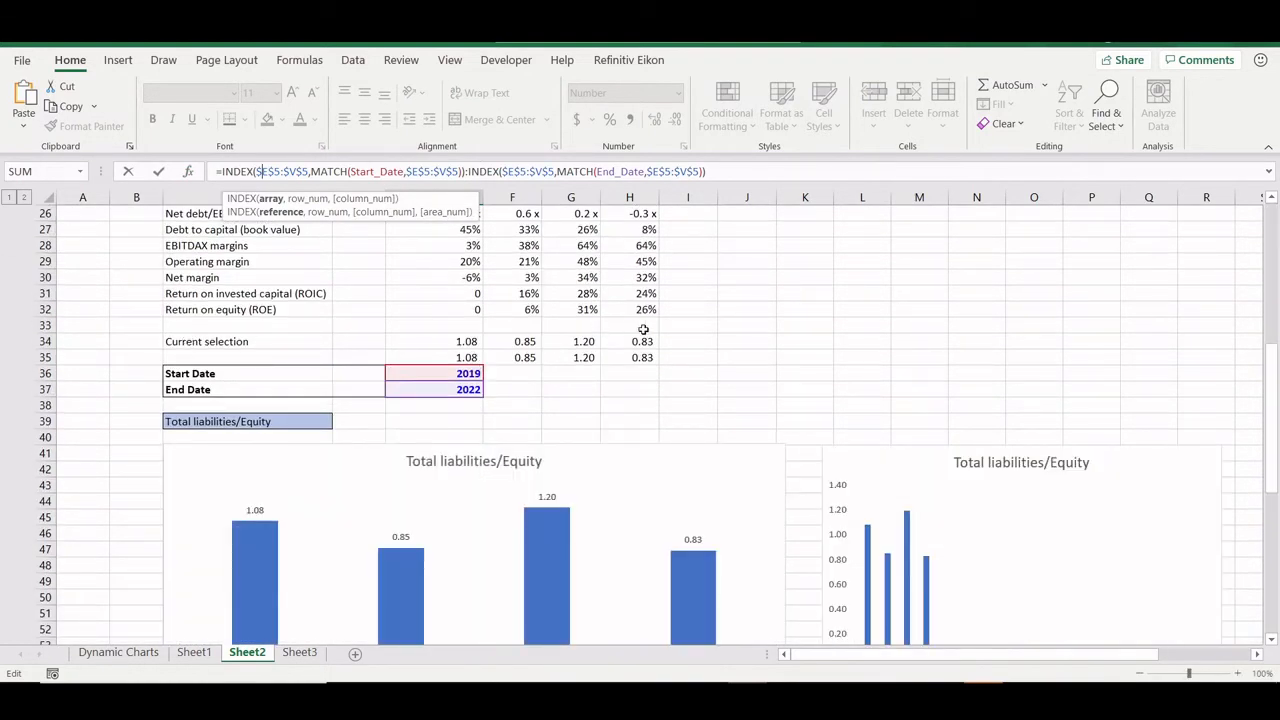
scroll(751, 354, up, 8)
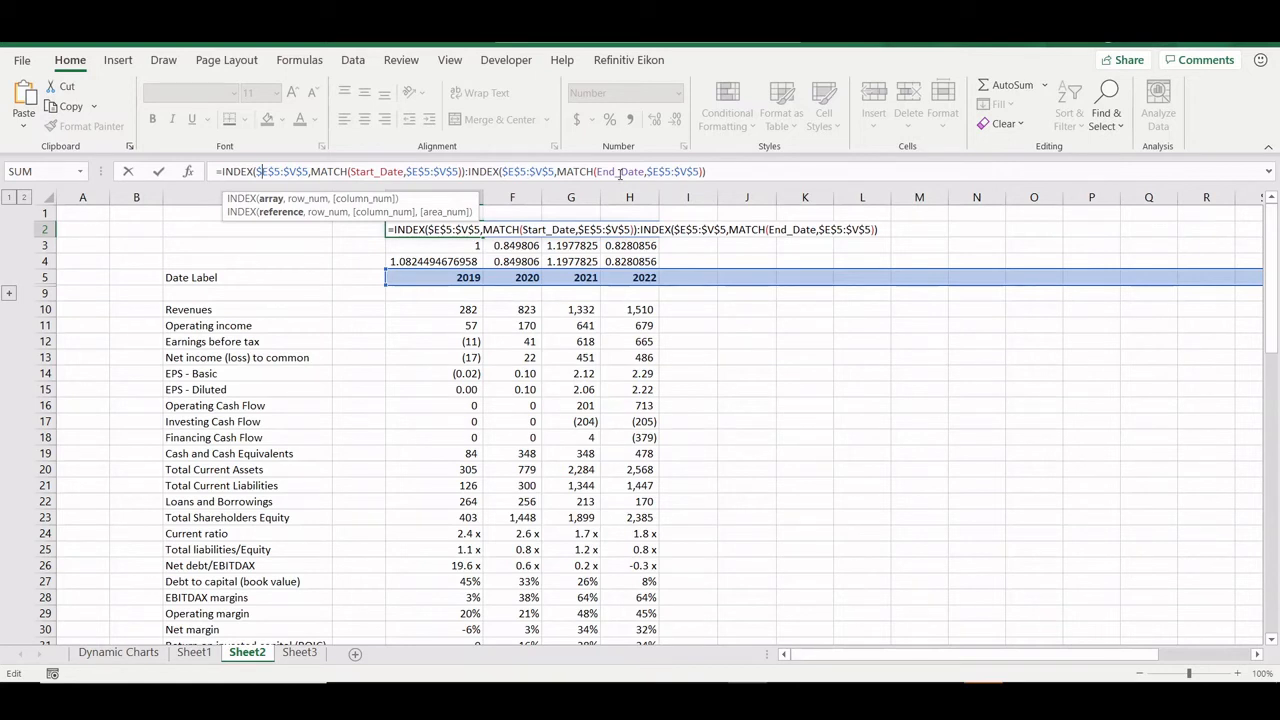
key(ctrl+Return)
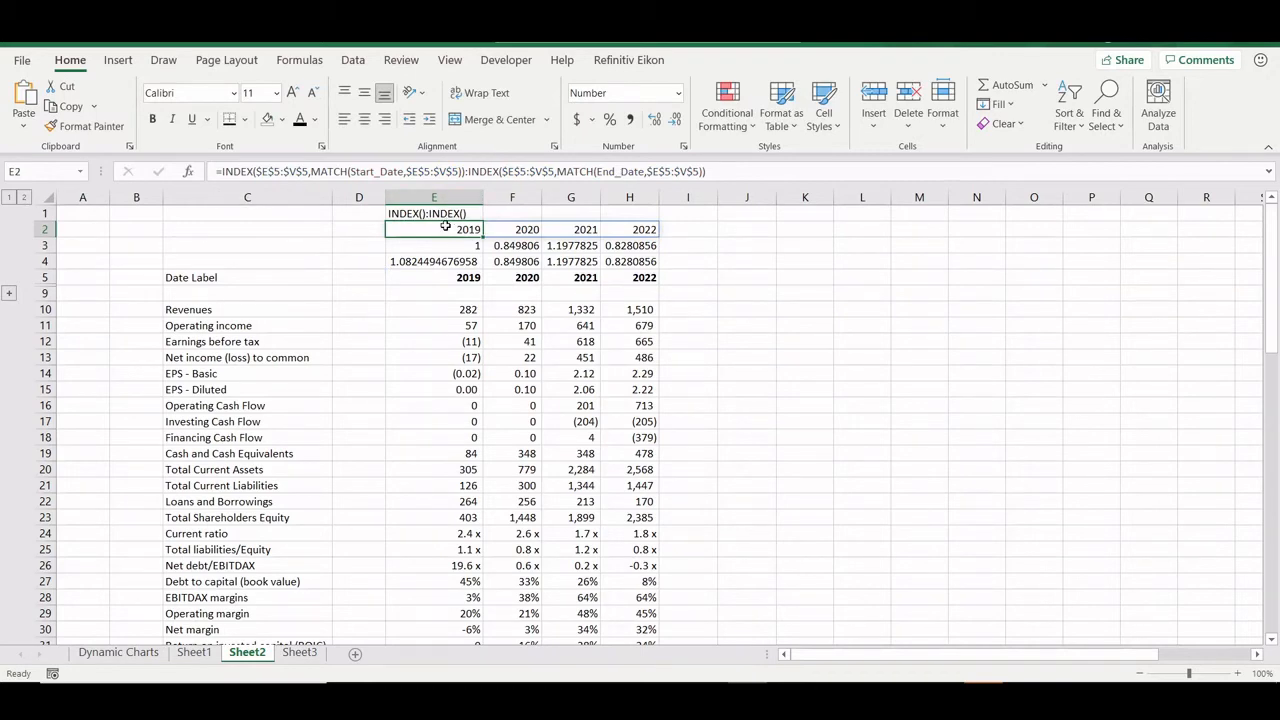
Step: Set the End Date in E37 to 2036
scroll(525, 330, down, 6)
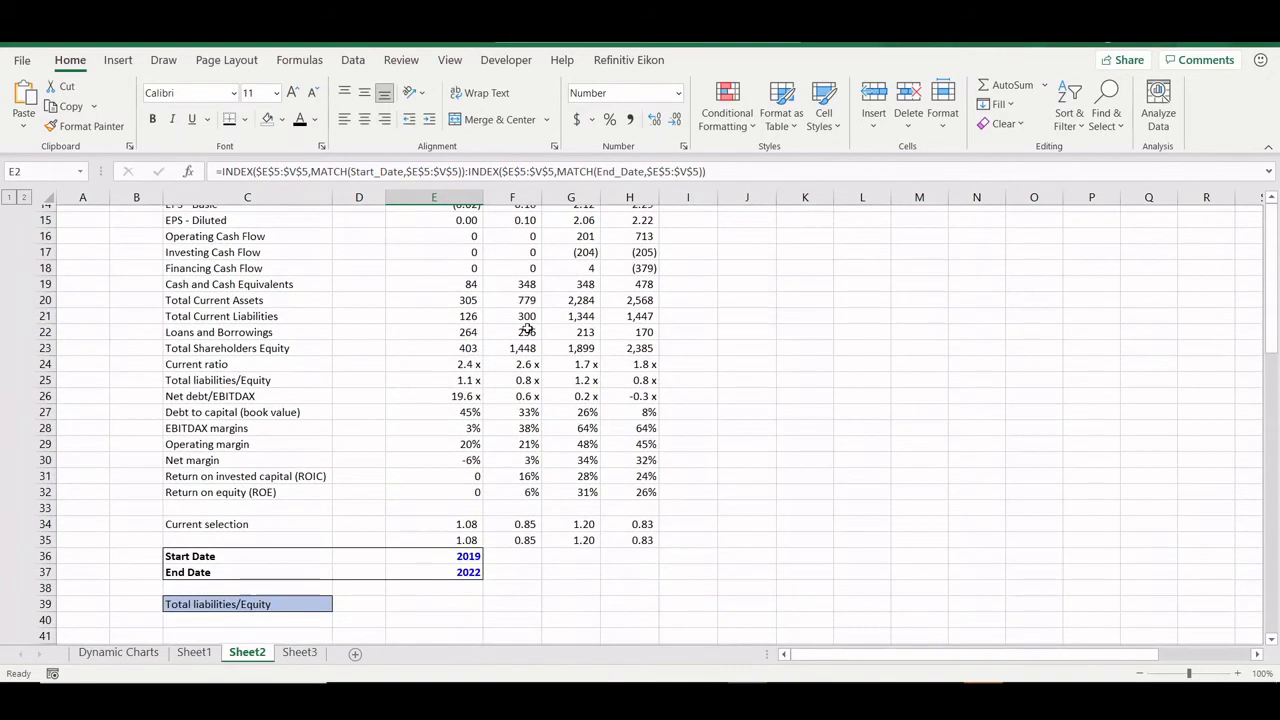
click(303, 527)
click(443, 500)
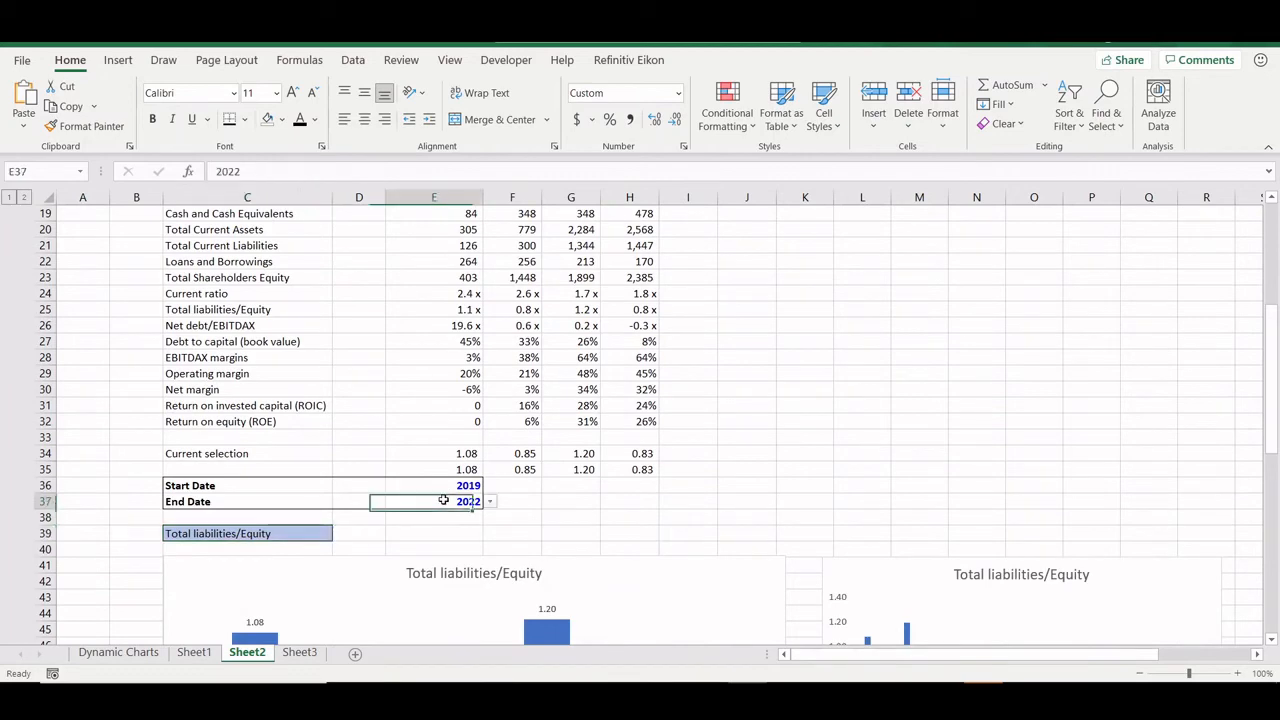
text(20)
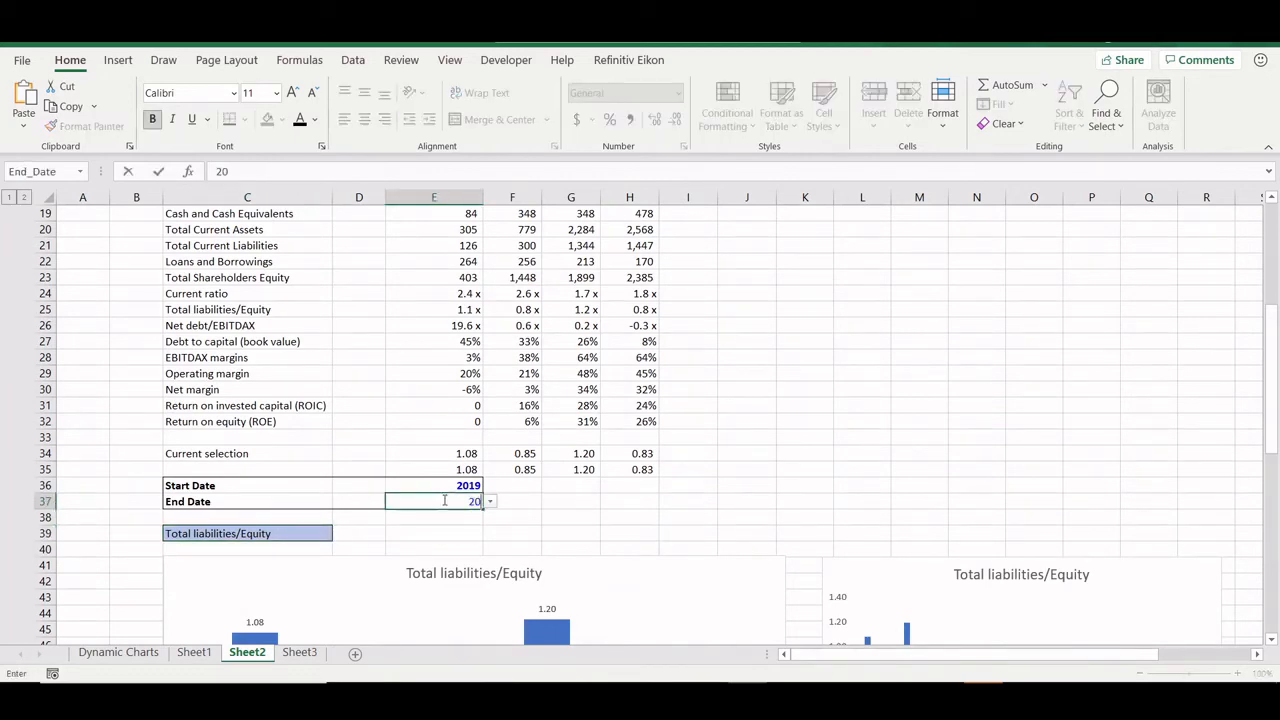
text(36)
key(Return)
Step: Examine the spilled ranges of E2, E3 and E4 across all years, and the Current selection row's formula in E34
scroll(445, 500, up, 6)
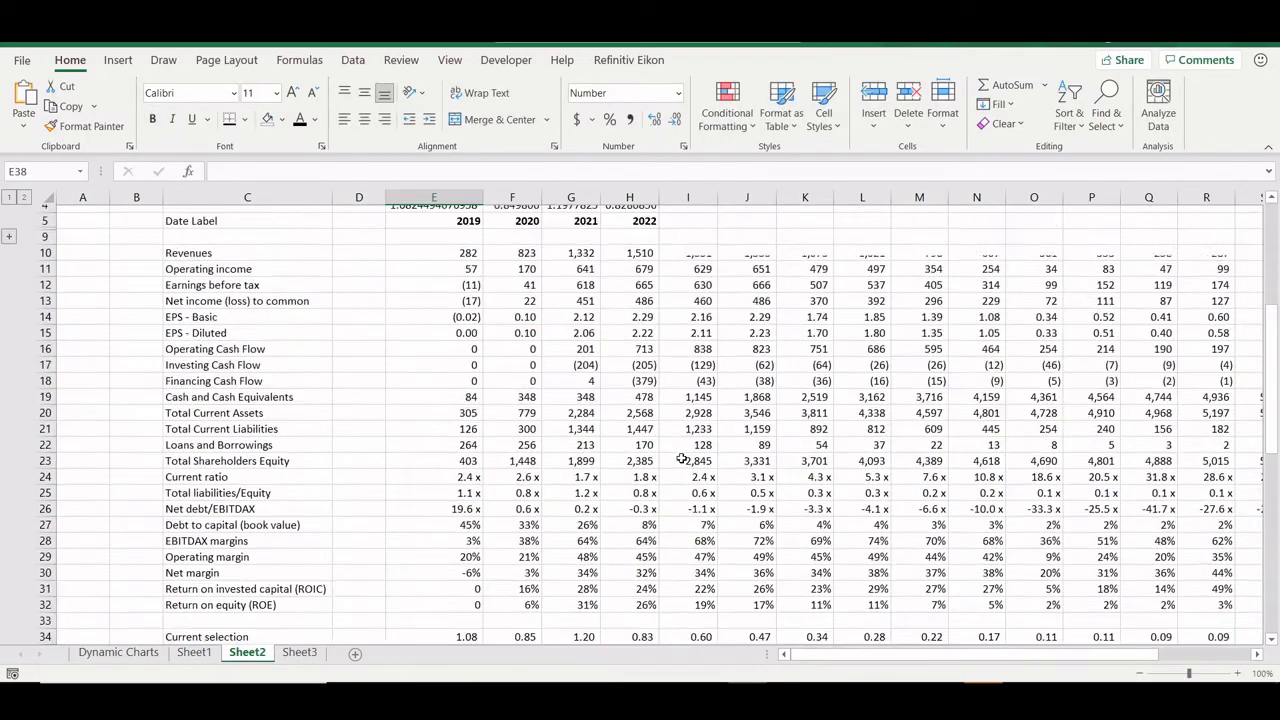
click(466, 230)
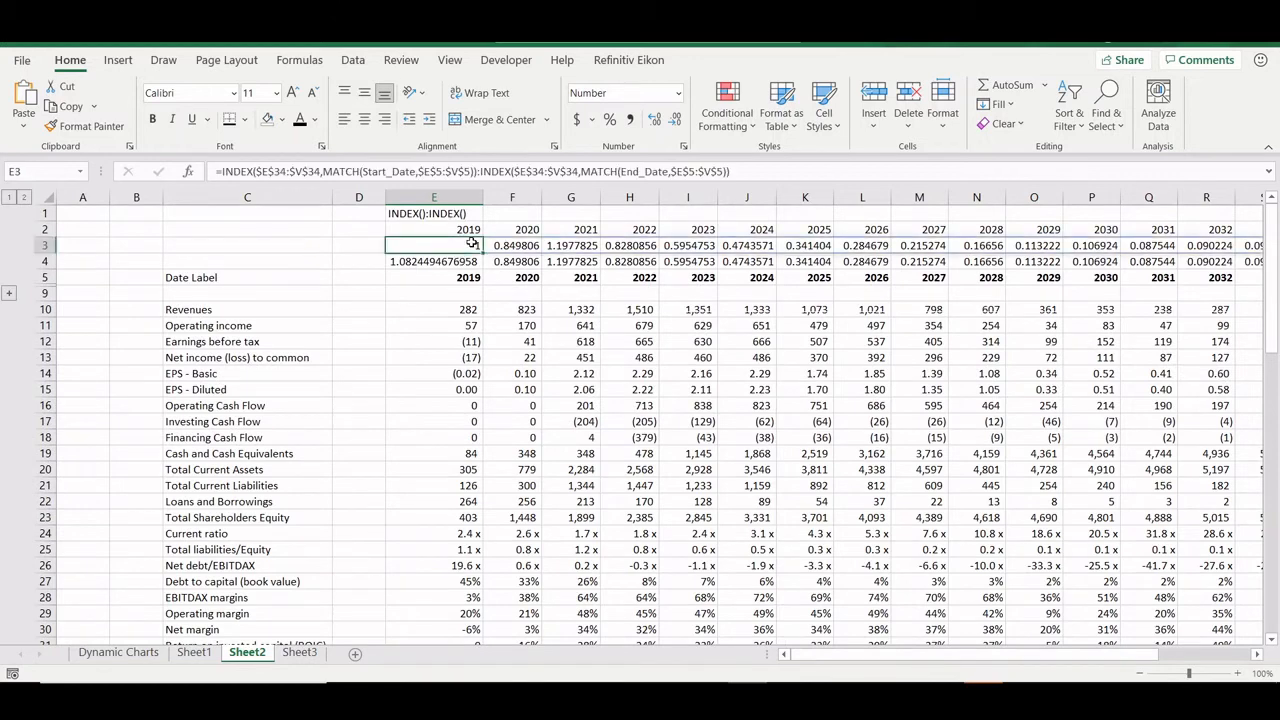
scroll(471, 243, right, 3)
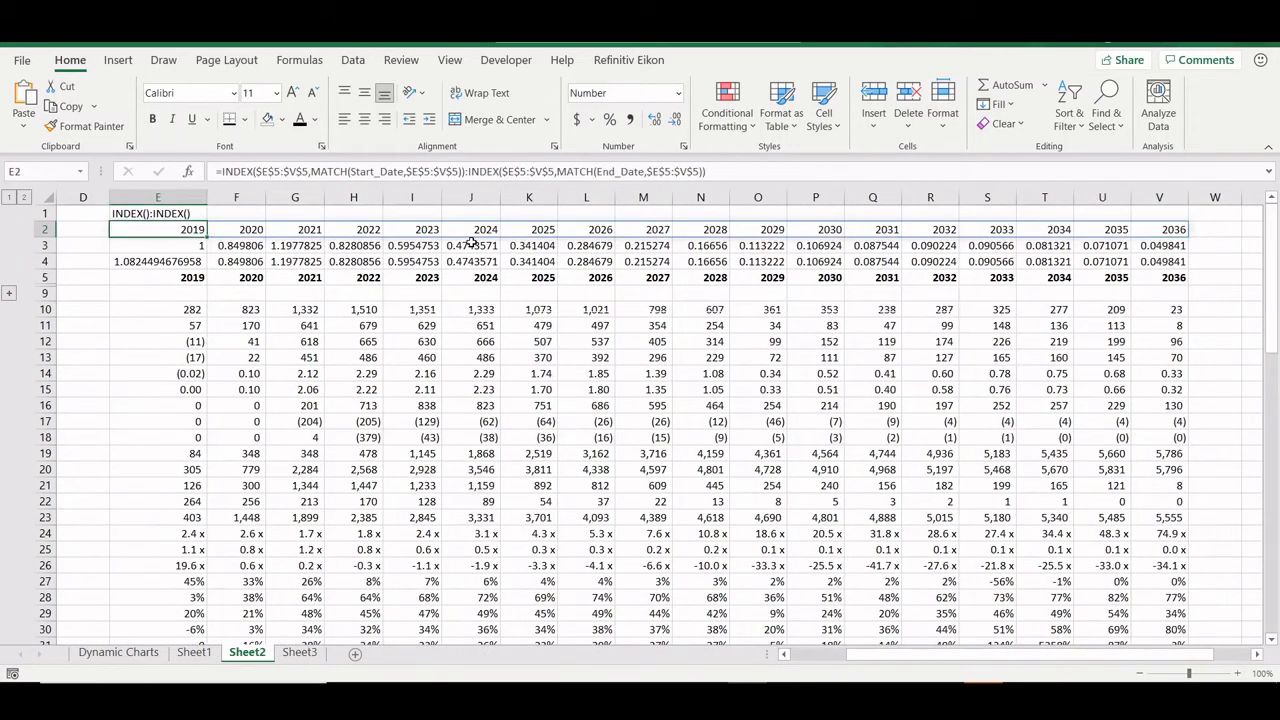
key(Down)
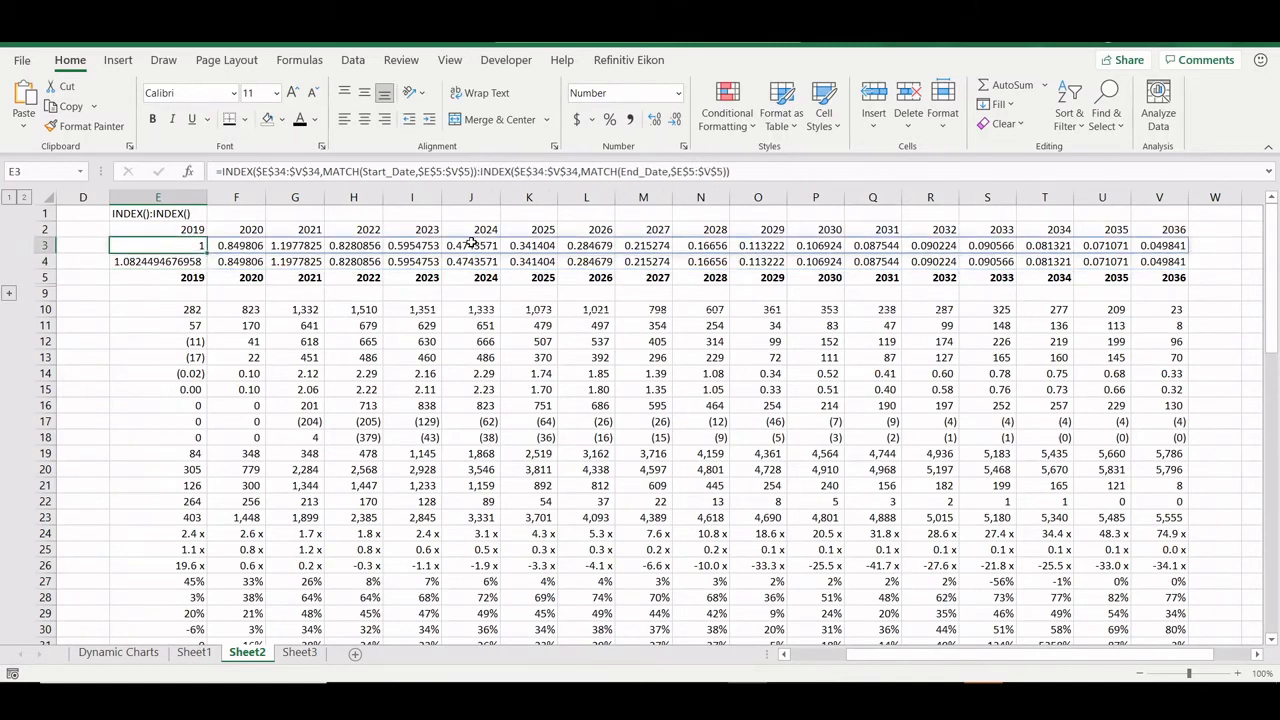
key(Down)
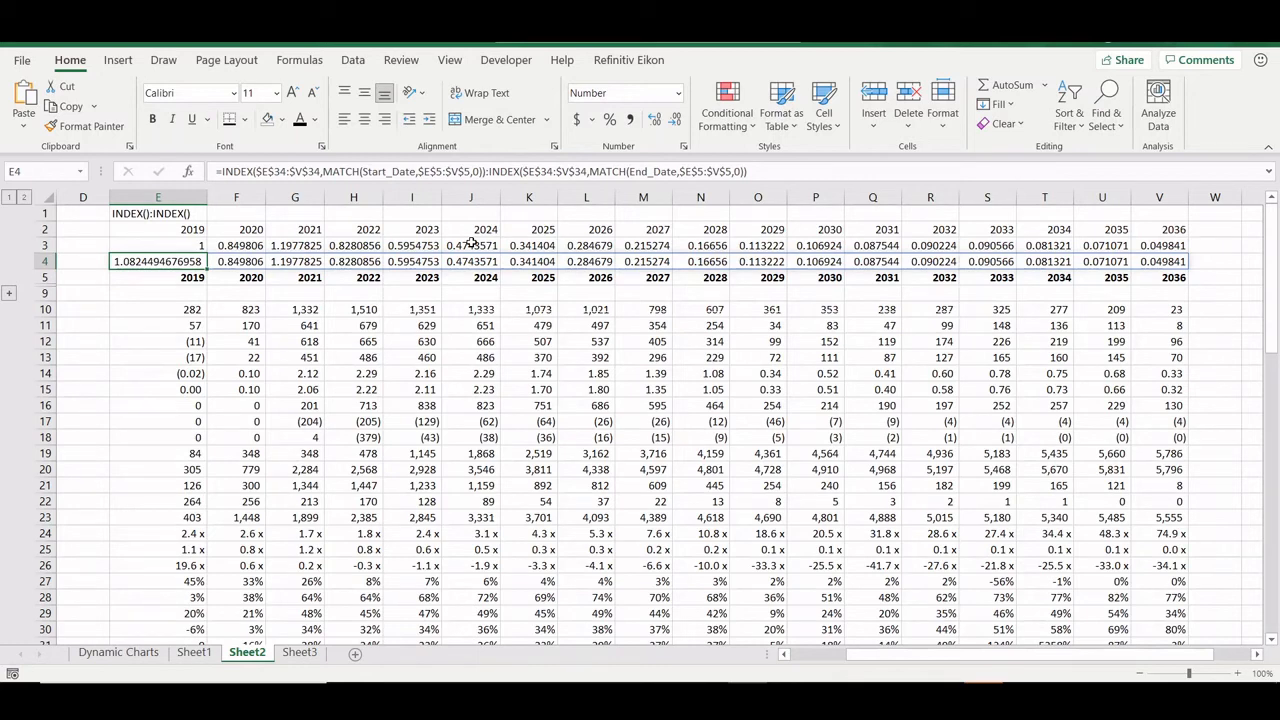
key(ctrl+Right)
key(ctrl+Left)
key(ctrl+Right)
scroll(620, 370, down, 7)
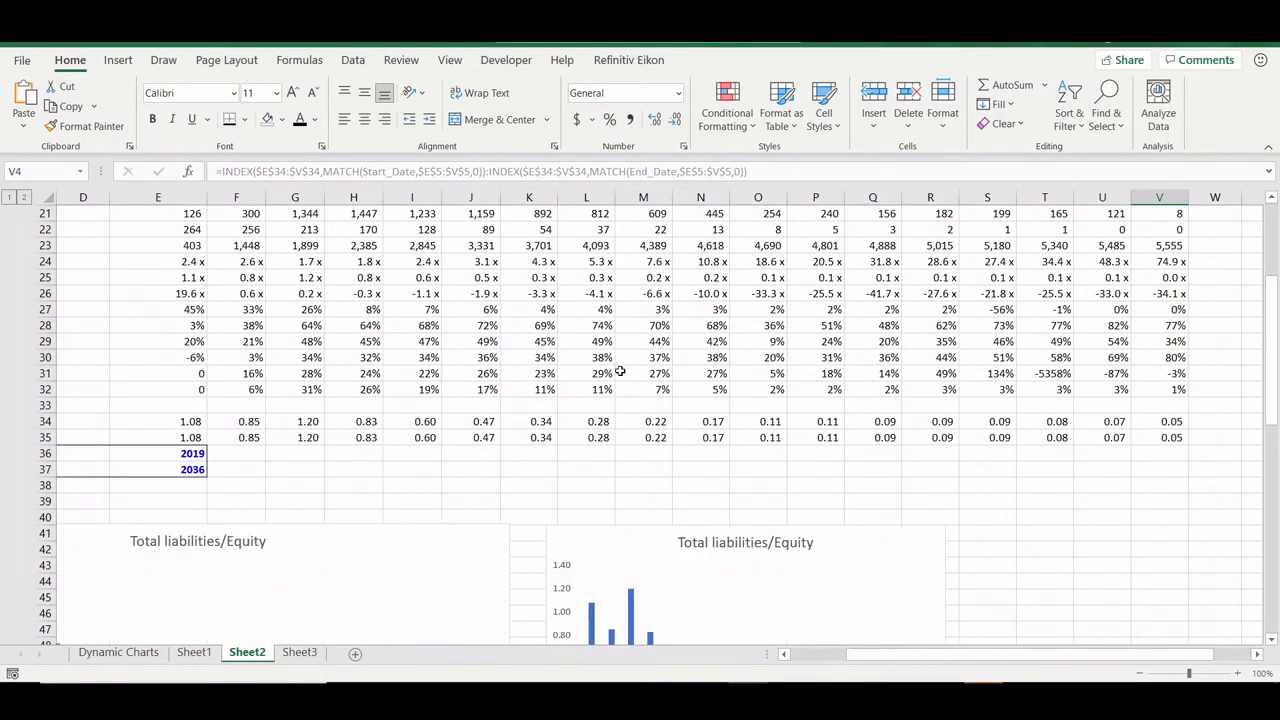
click(257, 437)
key(Up)
key(ctrl+Left)
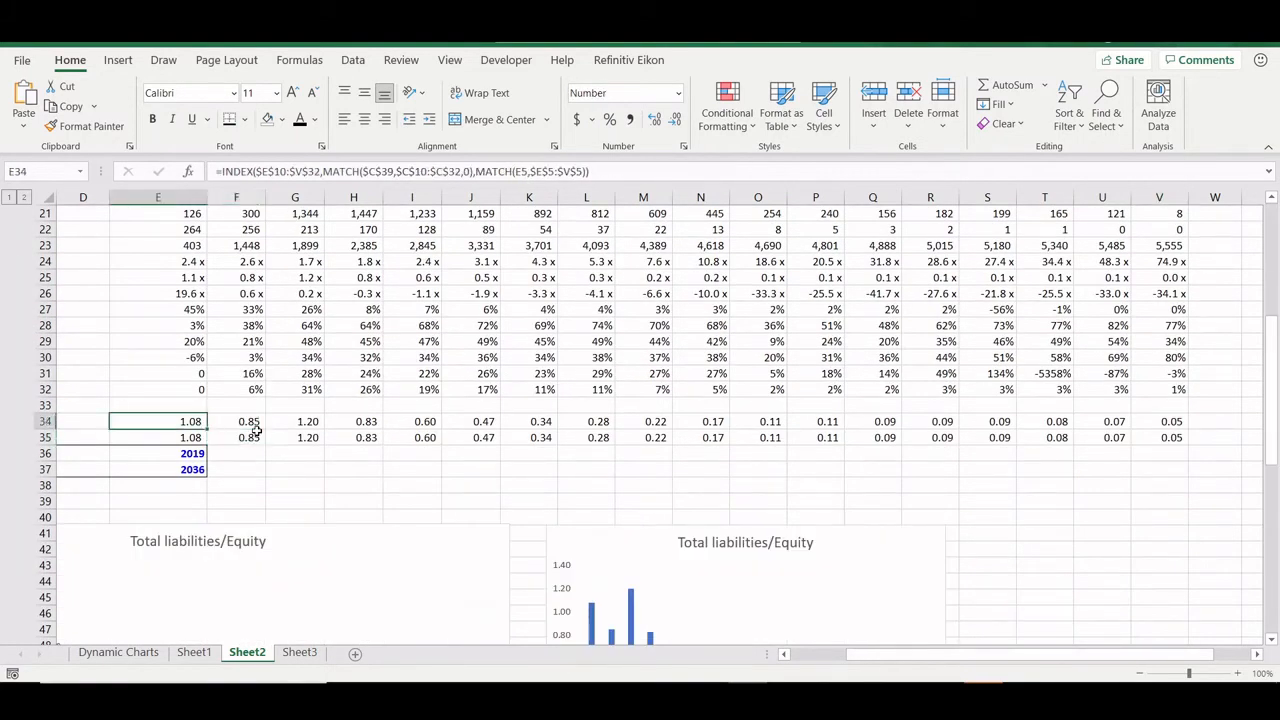
Step: Review the INDEX range formulas in E4 and E3, highlight E3's whole formula without changing it, and check its spilled range
key(ctrl+Left)
scroll(257, 430, up, 7)
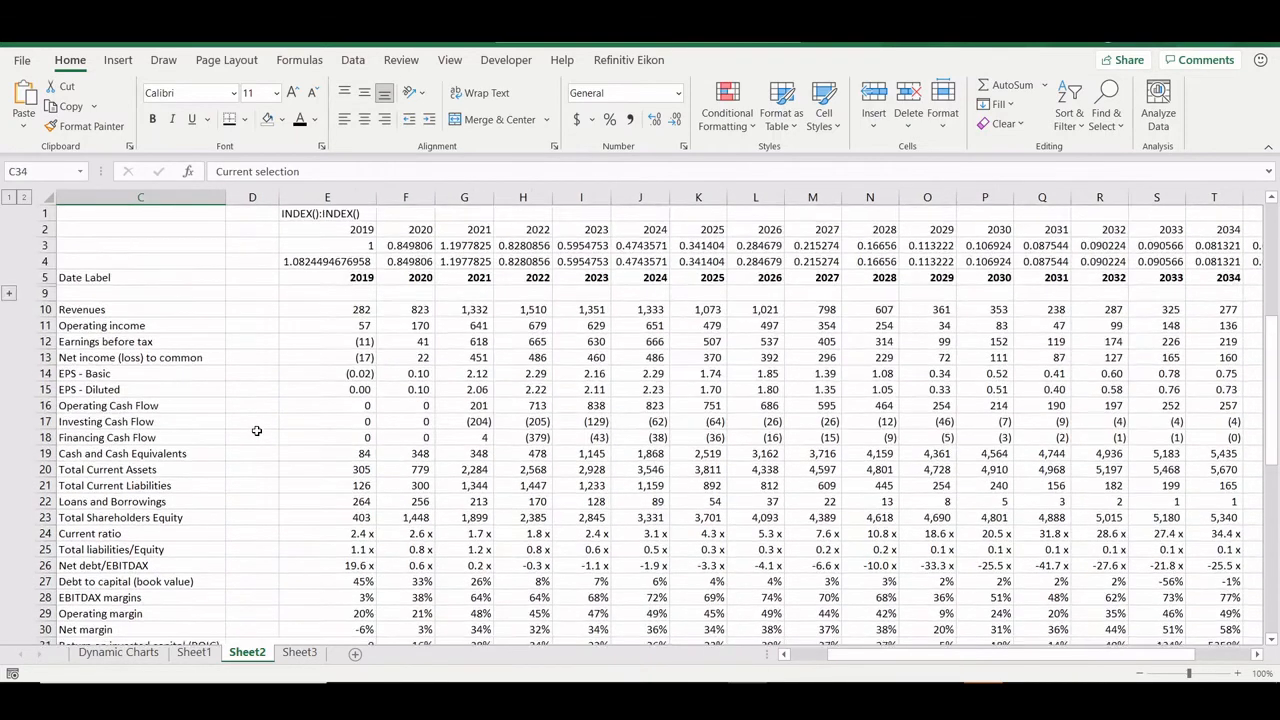
click(335, 258)
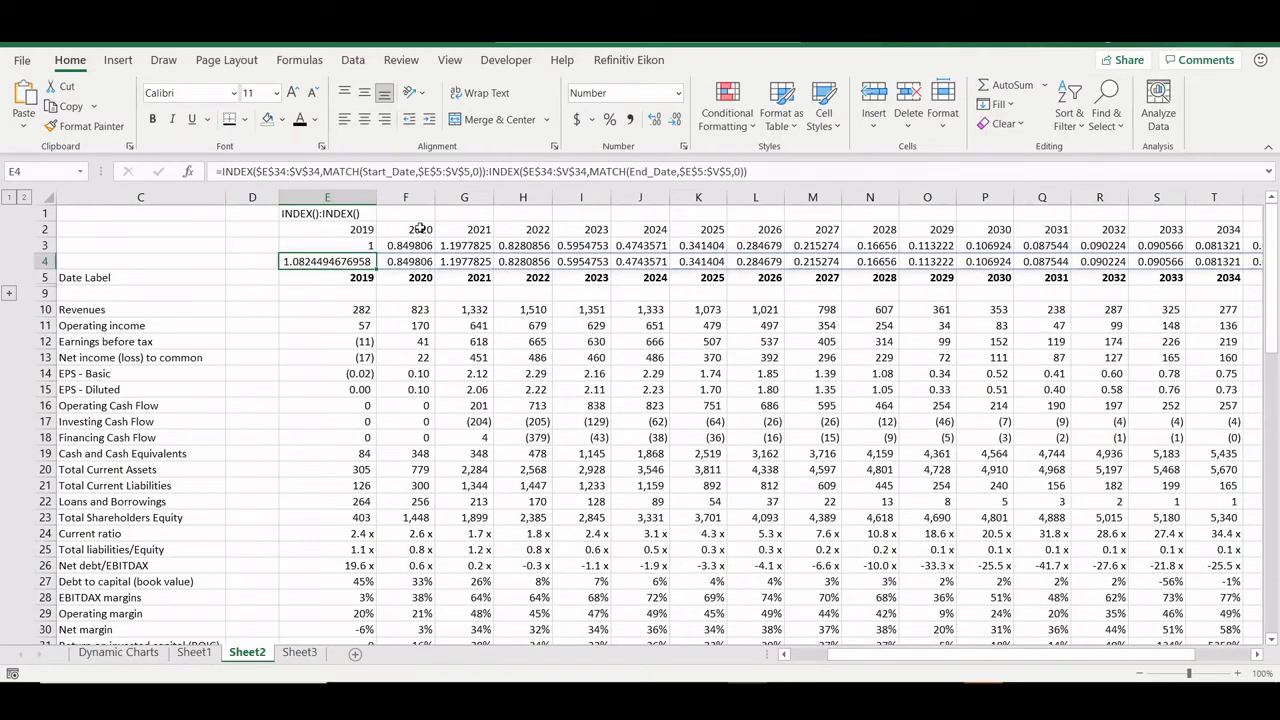
click(345, 246)
drag(760, 171, 214, 171)
key(Escape)
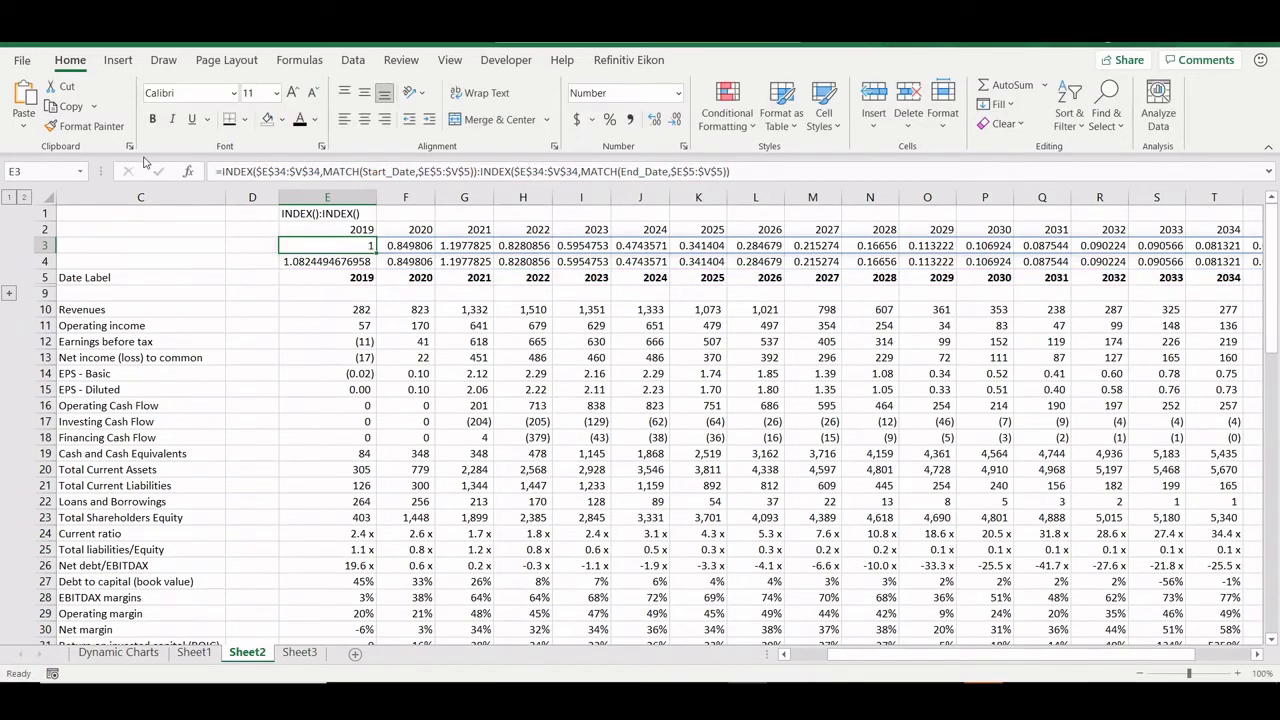
key(ctrl+Right)
key(ctrl+Left)
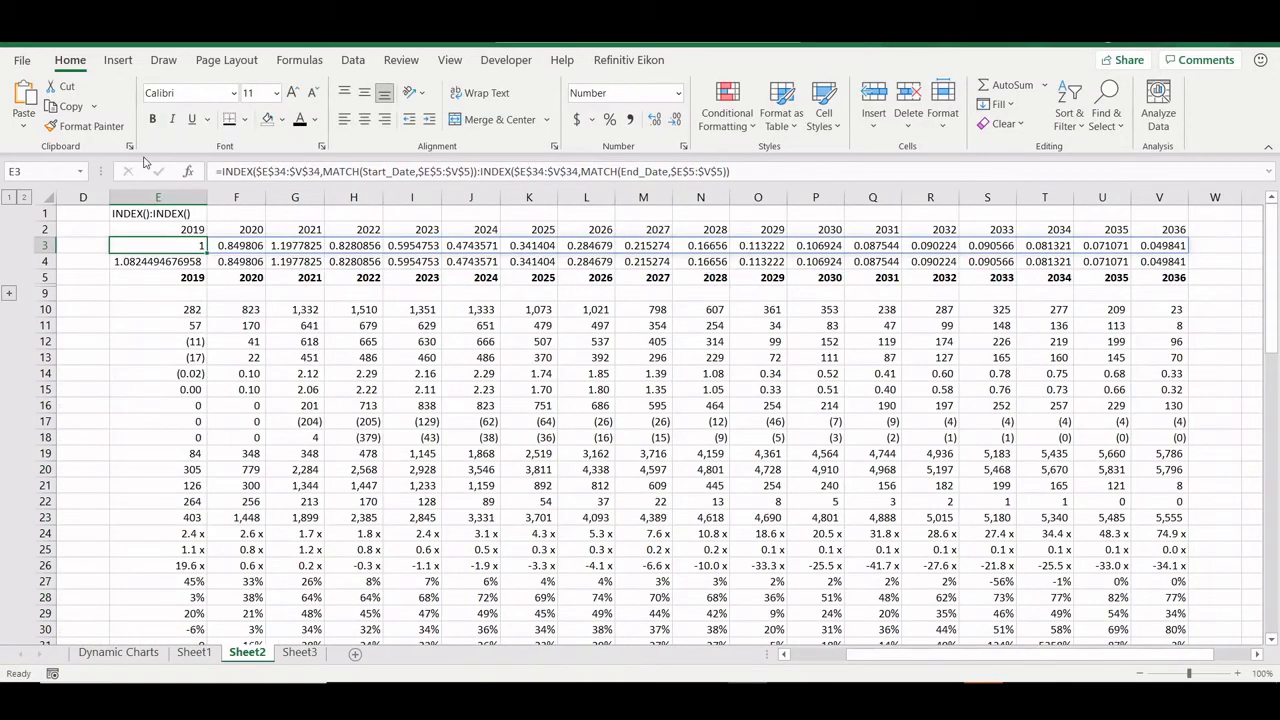
Step: Review the definitions of the named ranges Current_Selection and Dates in the Name Manager without changing them
key(ctrl+F3)
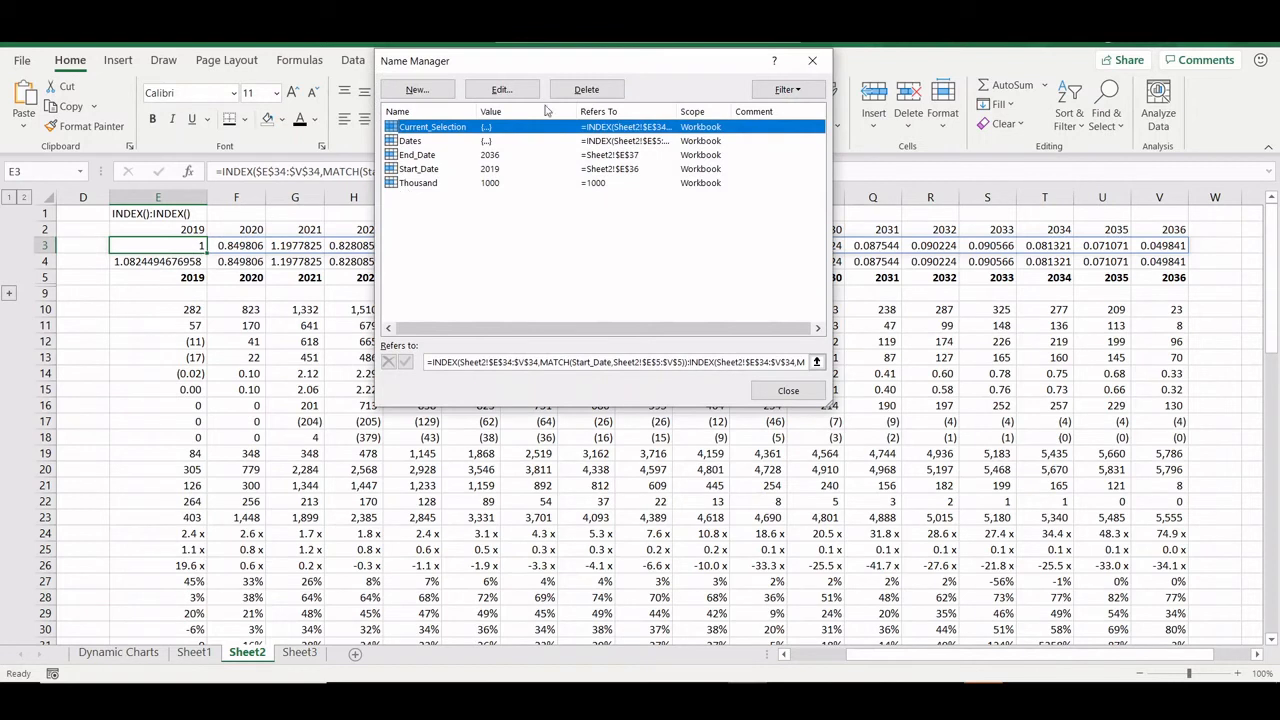
click(416, 145)
click(420, 128)
click(502, 89)
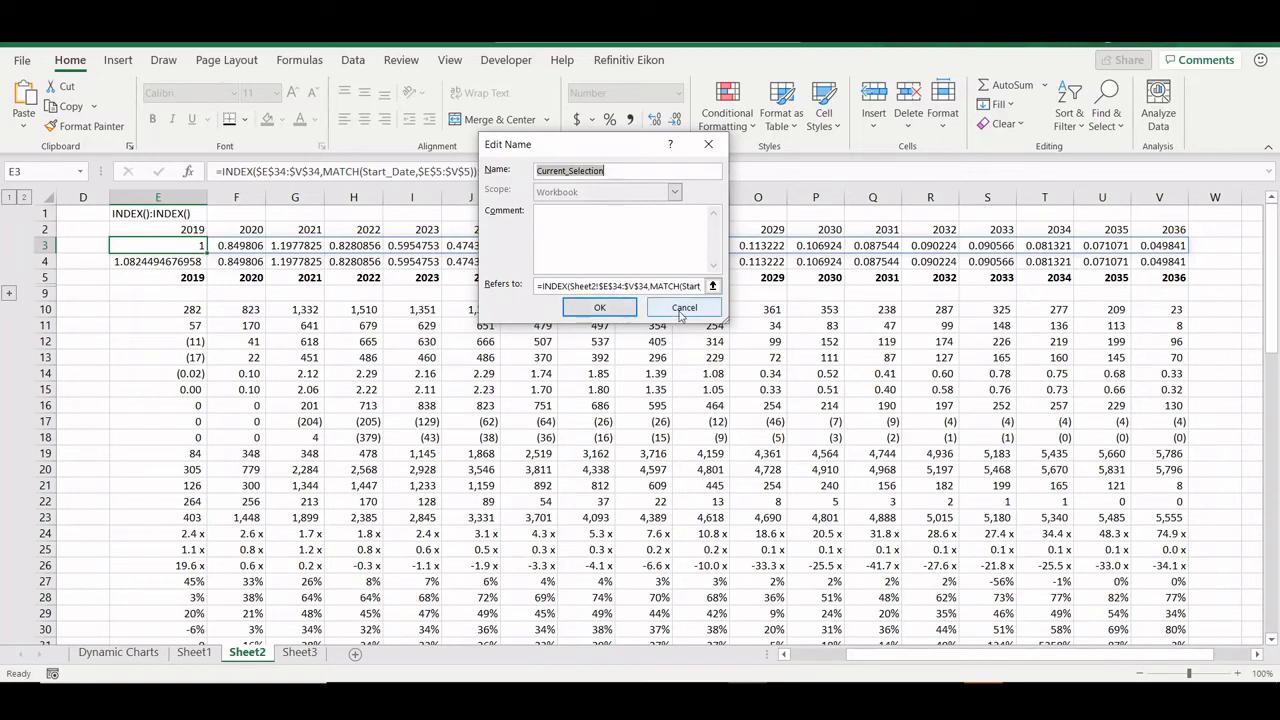
click(600, 307)
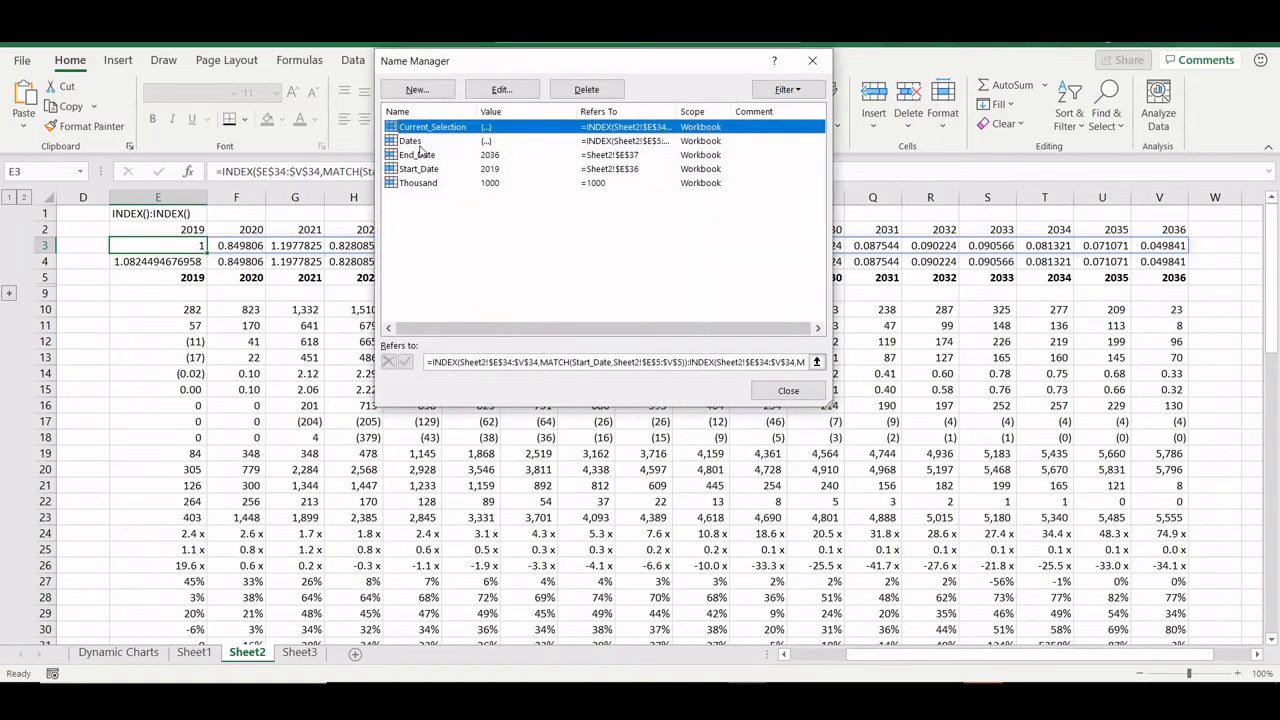
key(Escape)
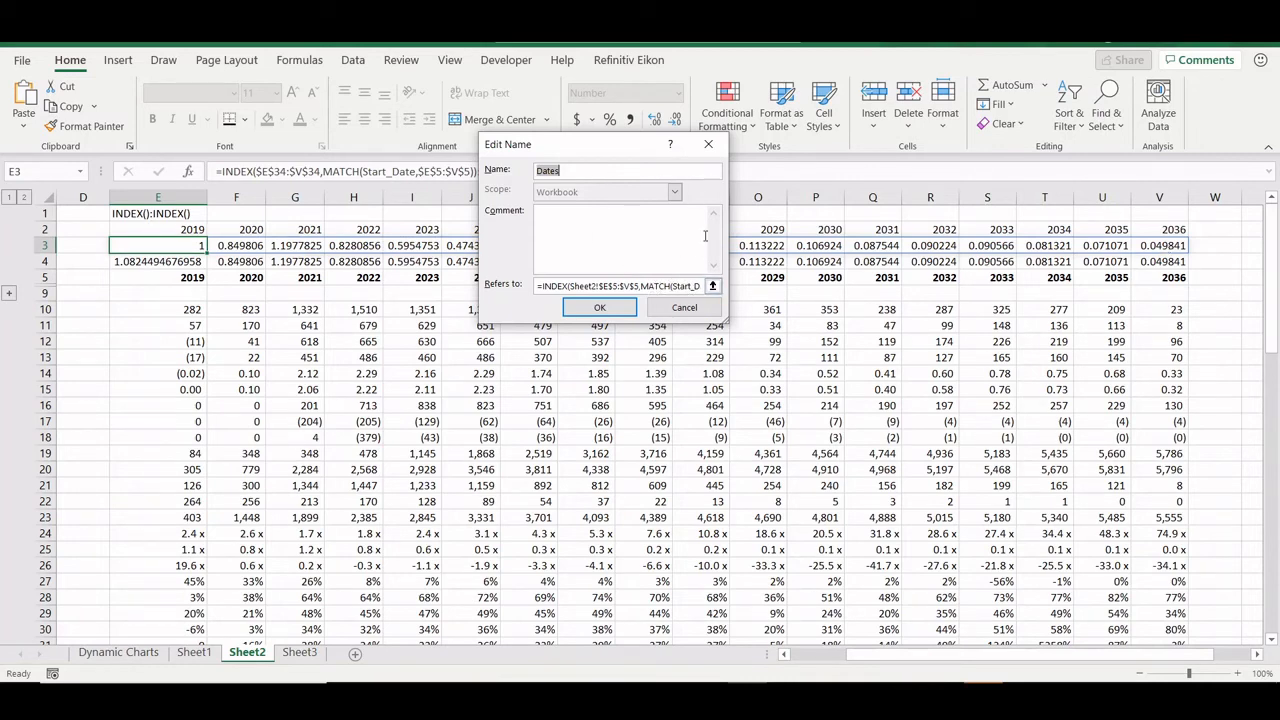
click(677, 312)
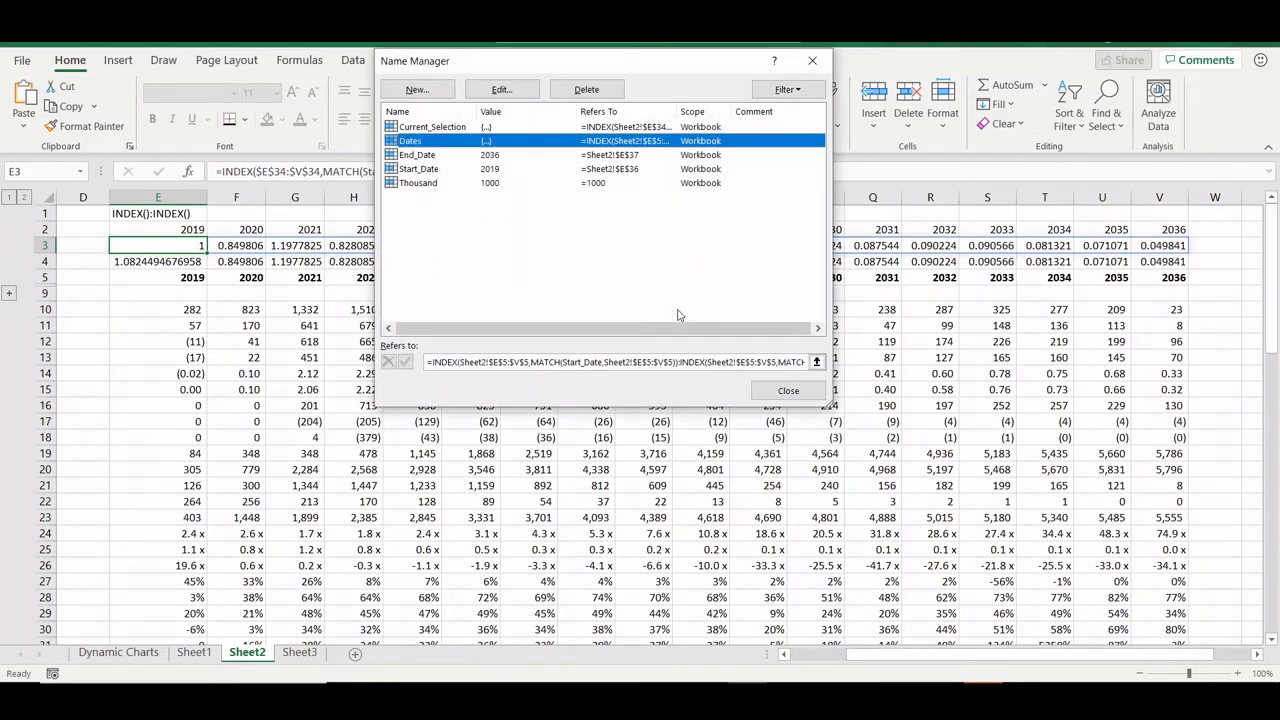
click(785, 392)
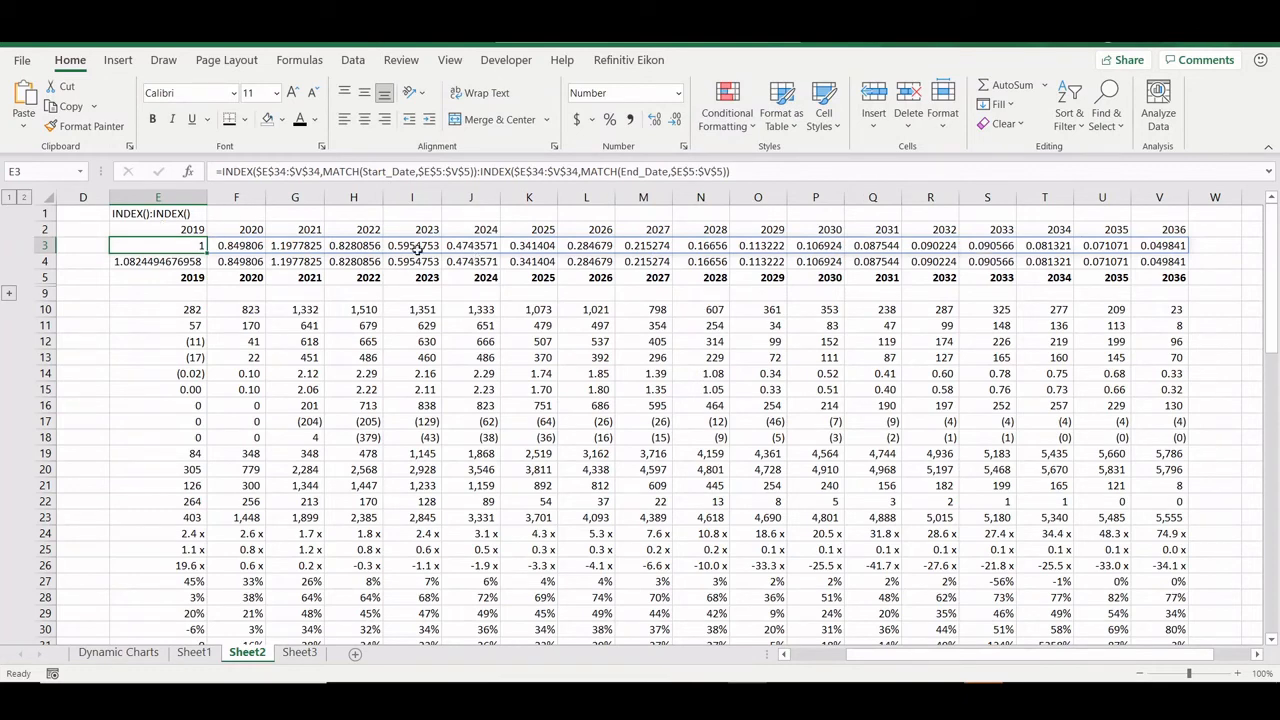
Step: Set the End Date in E37 to 2030 to compare how both charts respond
scroll(400, 250, left, 2)
scroll(357, 263, down, 7)
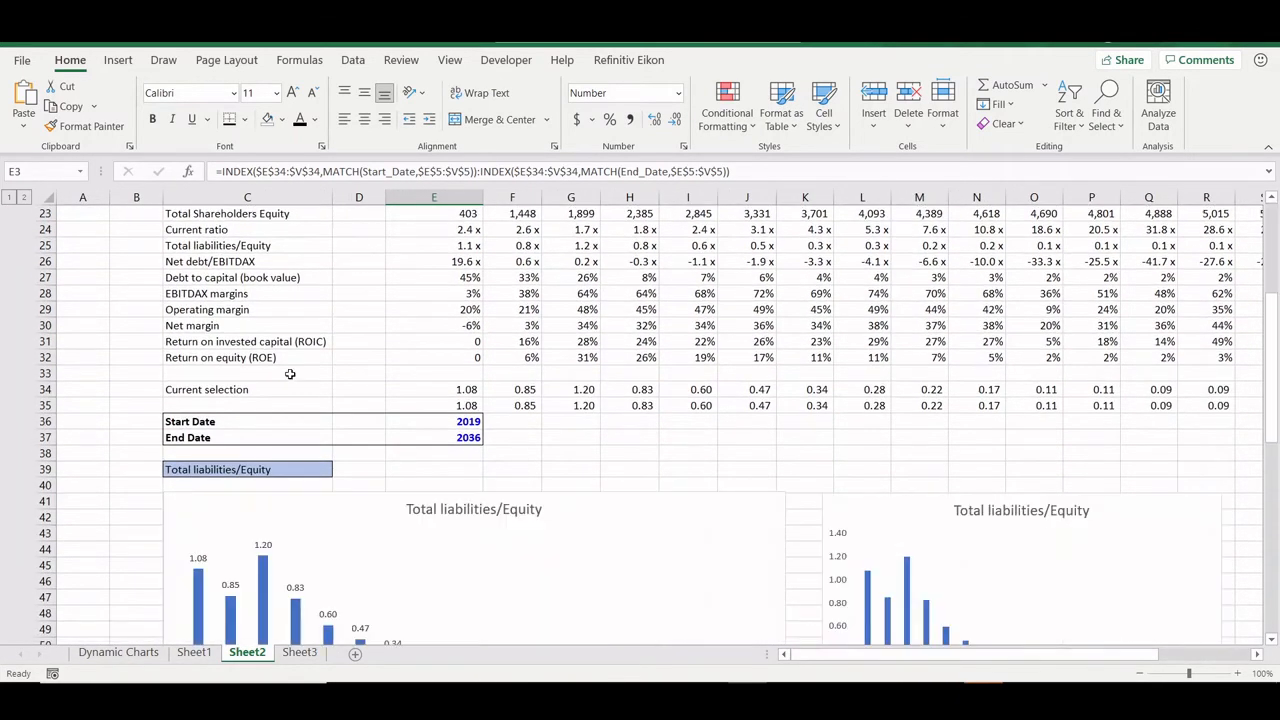
scroll(481, 474, down, 4)
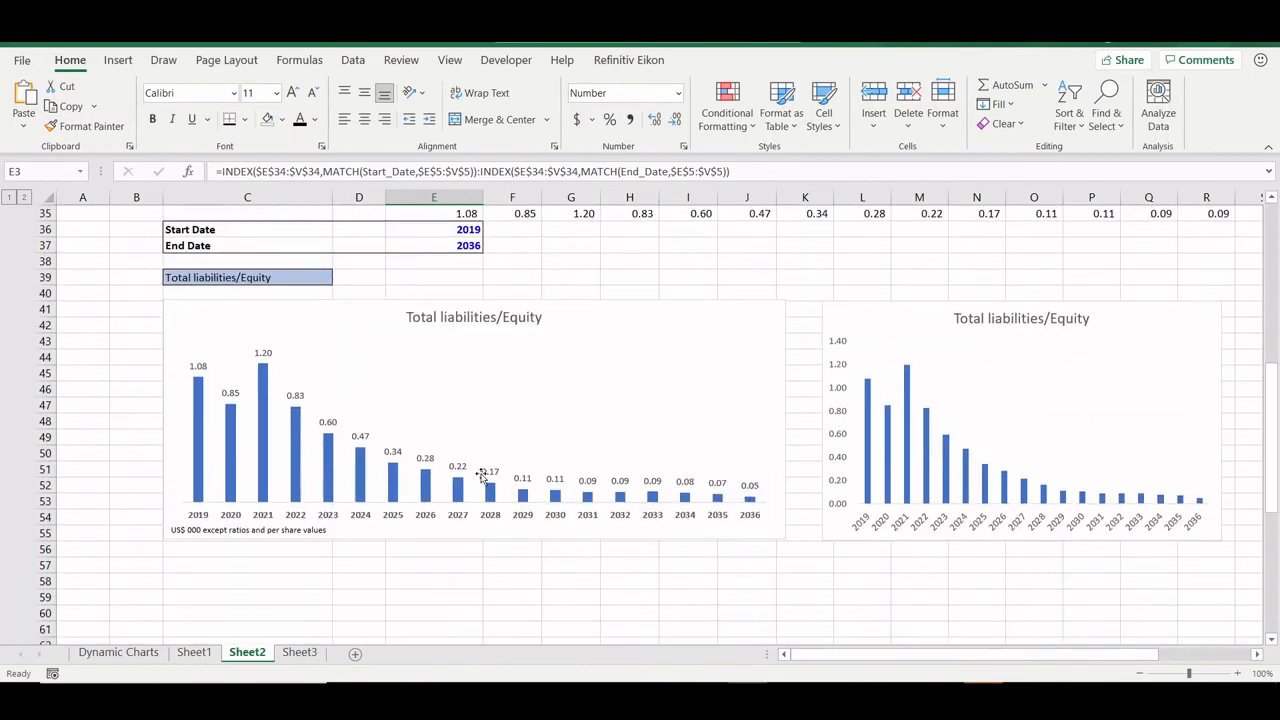
scroll(481, 474, right, 2)
click(900, 413)
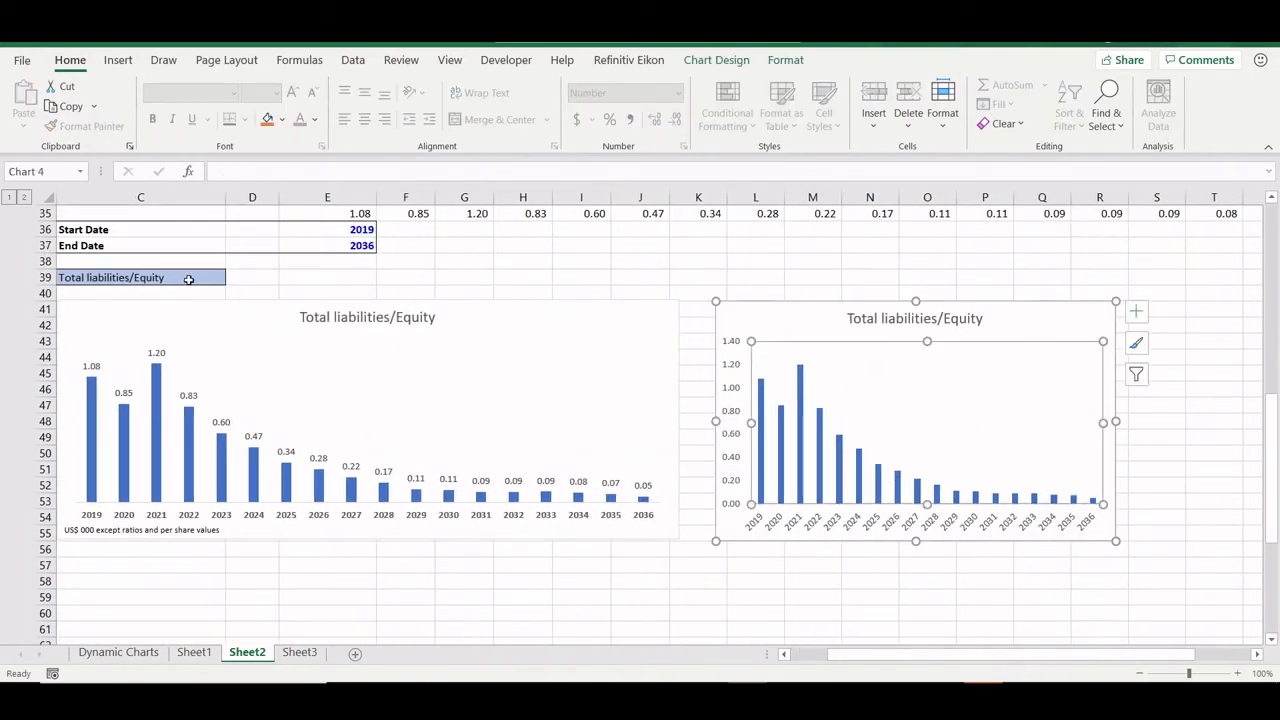
click(191, 274)
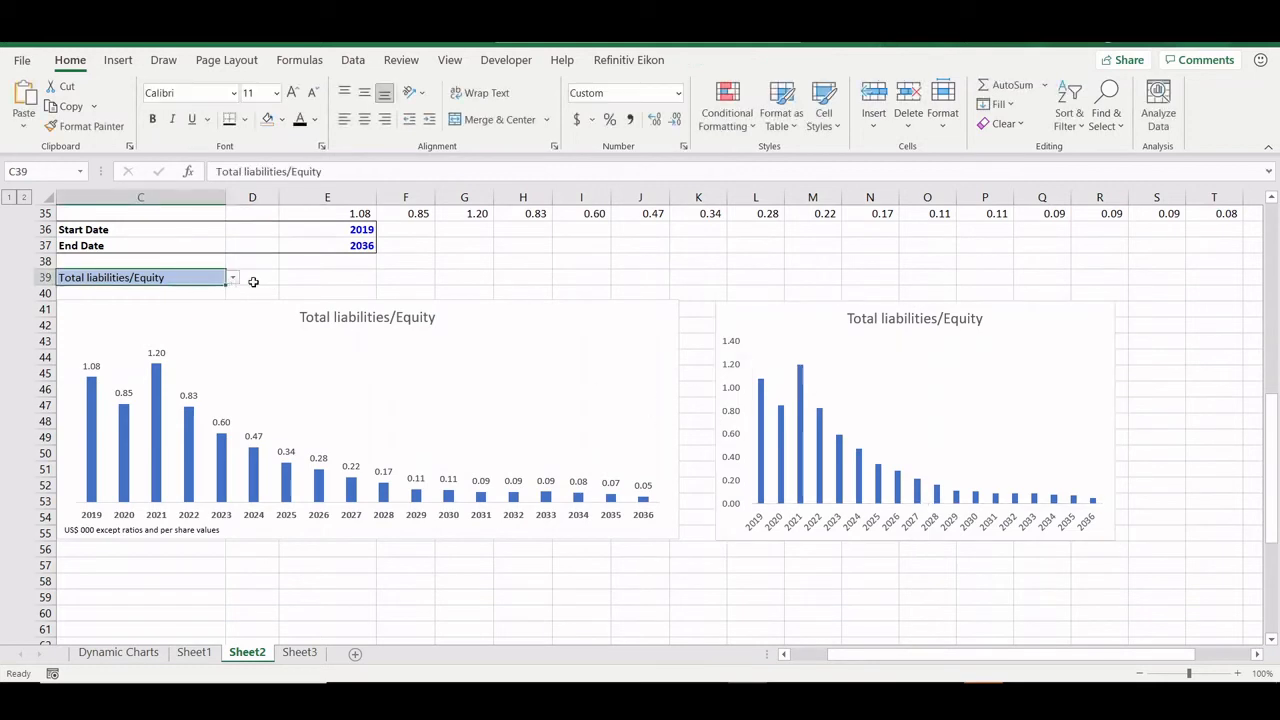
click(346, 246)
text(20)
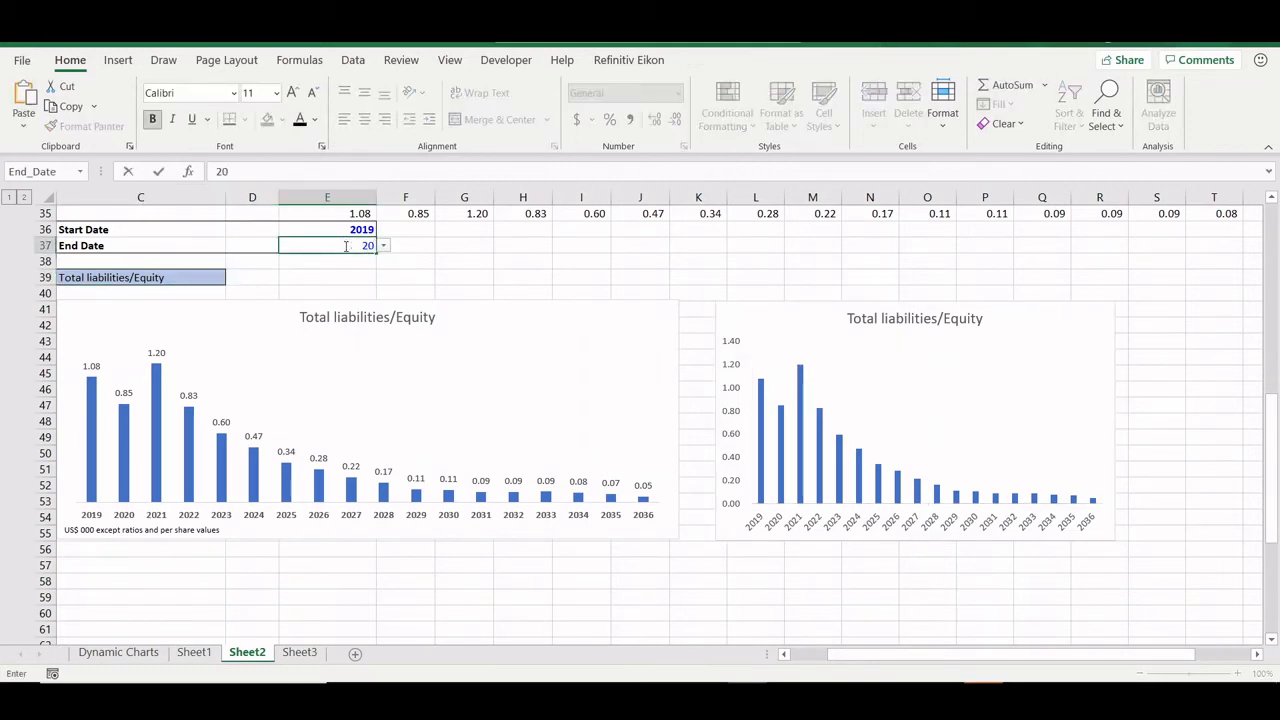
text(30)
key(Return)
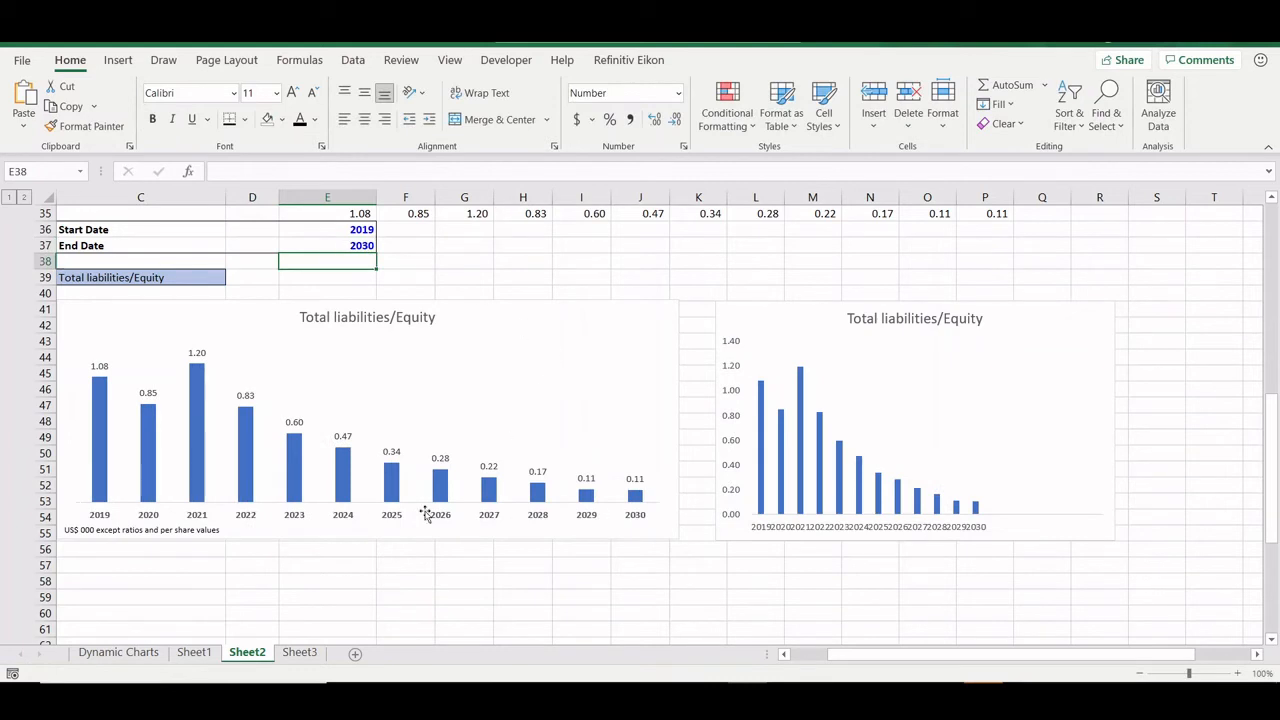
Step: Set the series values of the second Total liabilities/Equity chart to the named range =Sheet2!Current_Selection
right_click(921, 427)
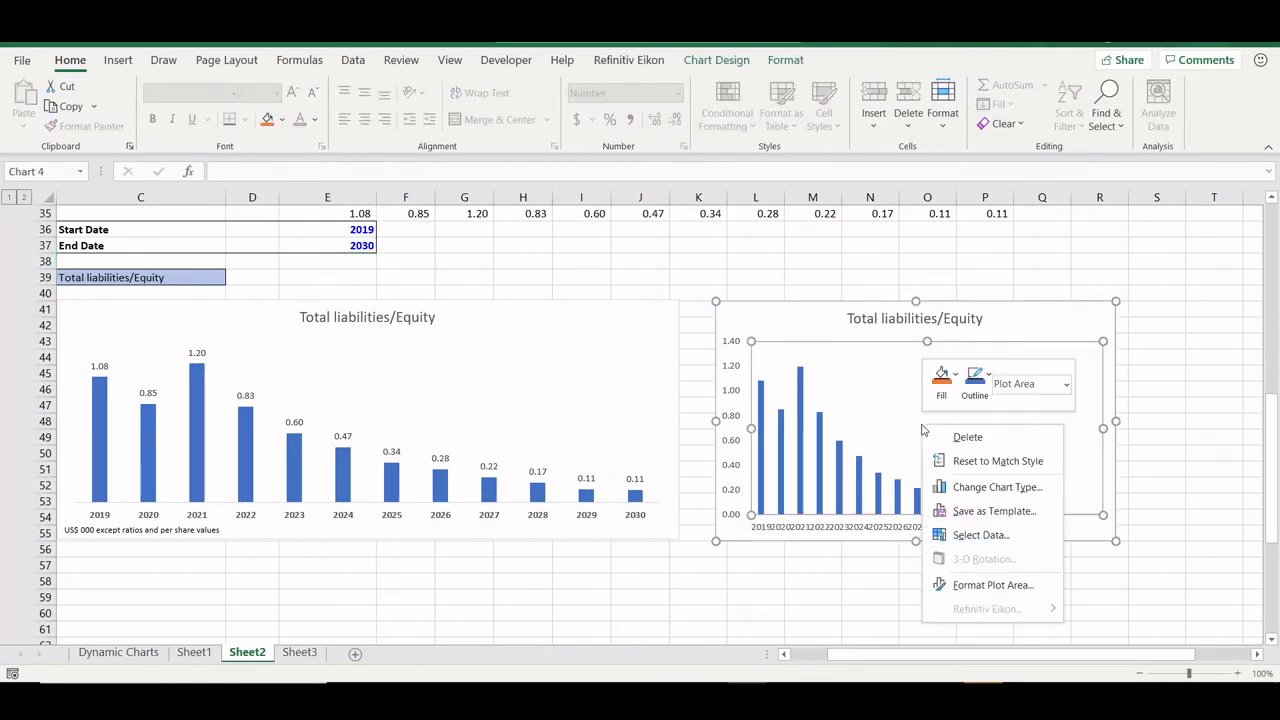
click(980, 535)
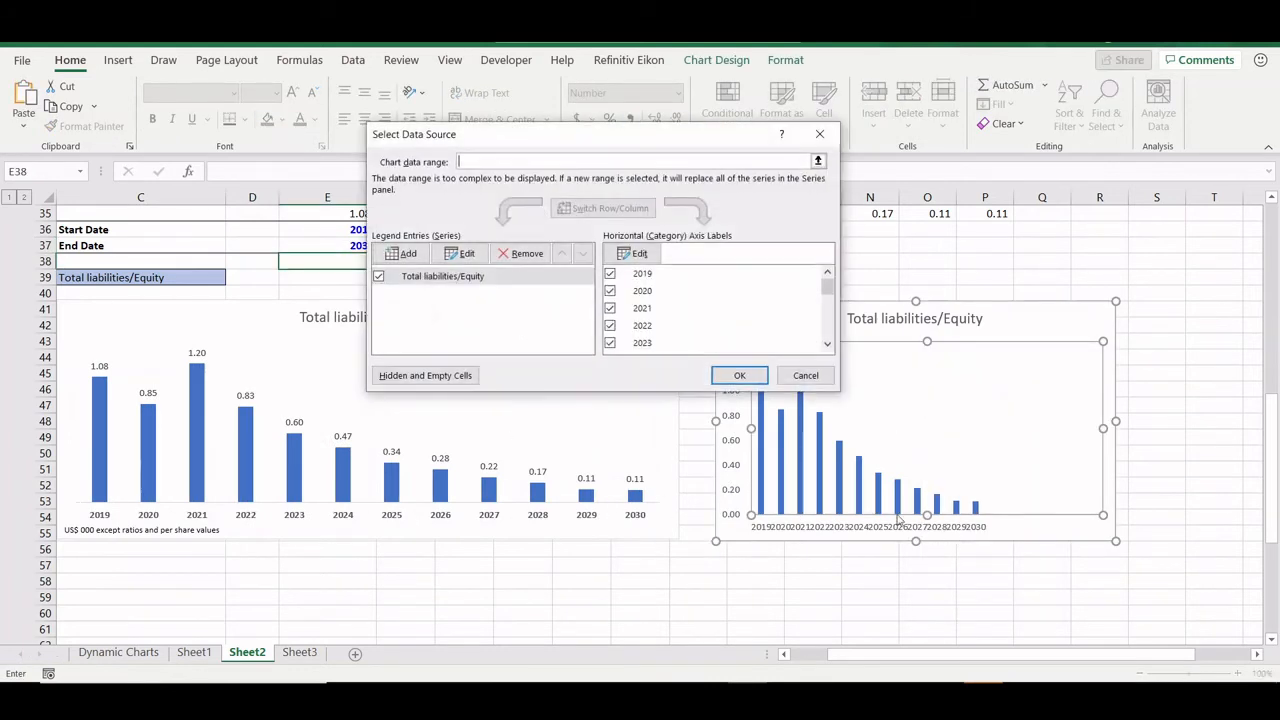
click(461, 253)
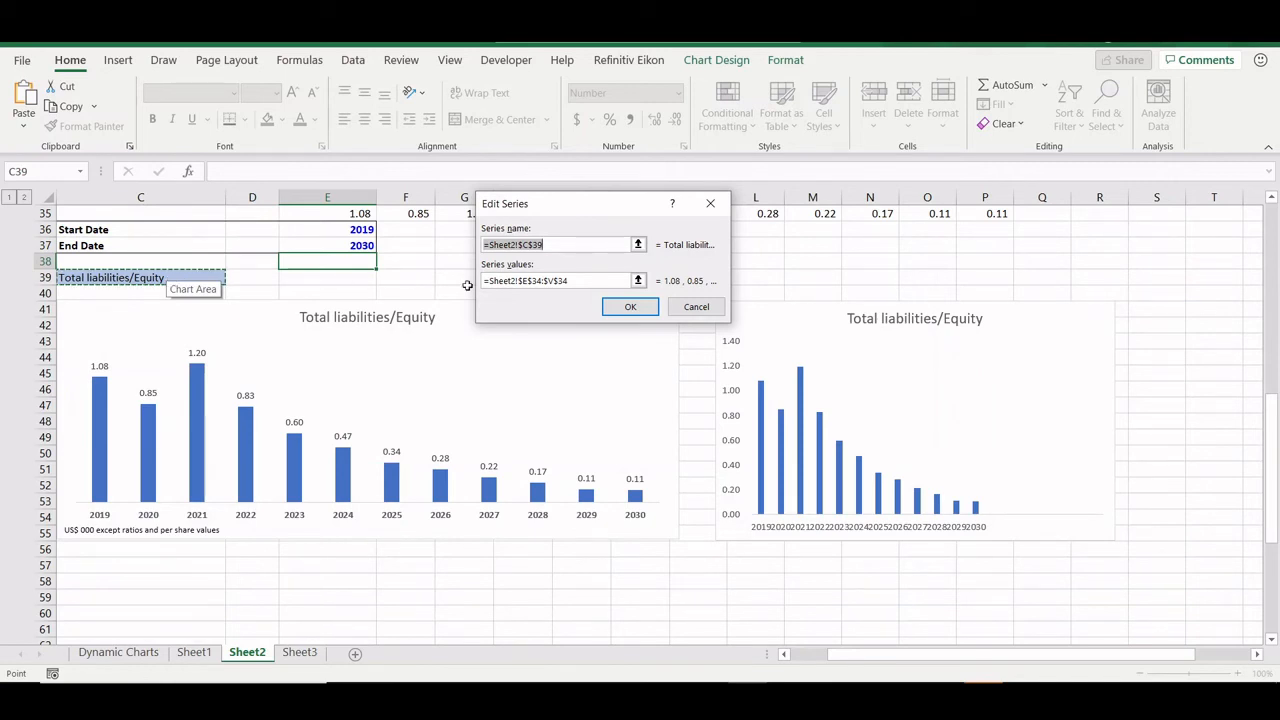
click(622, 281)
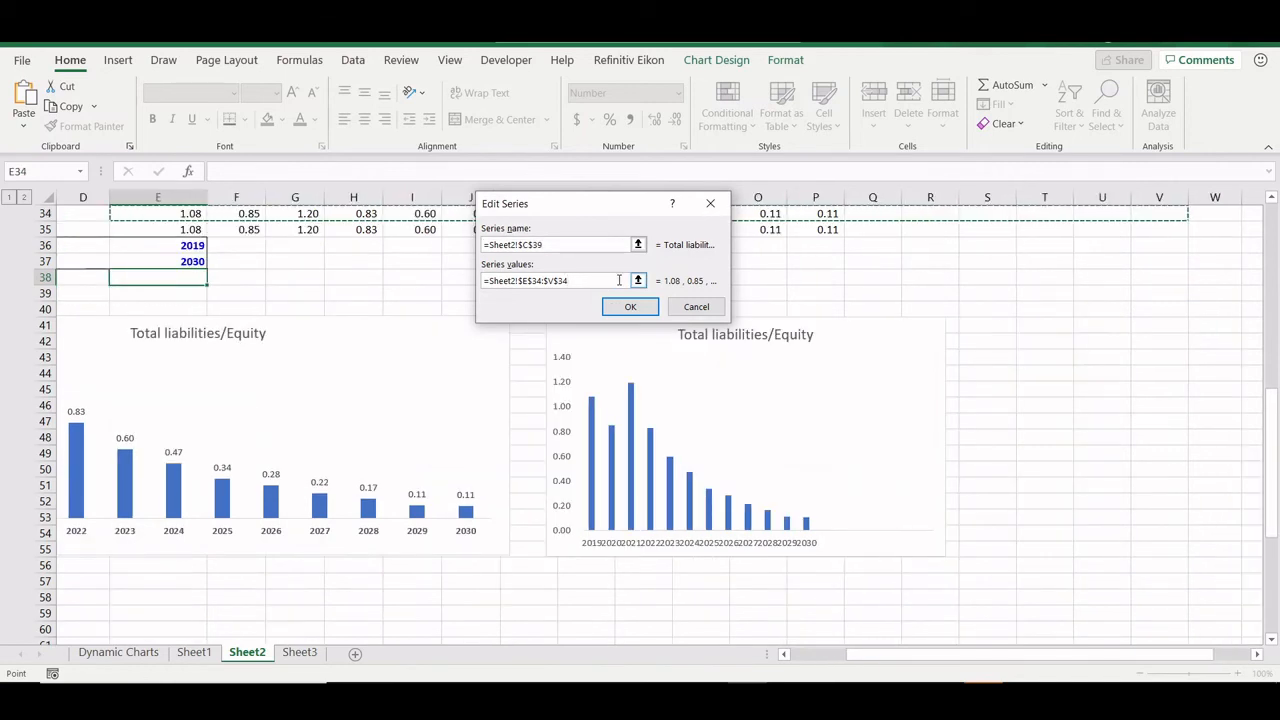
key(BackSpace)
key(BackSpace)
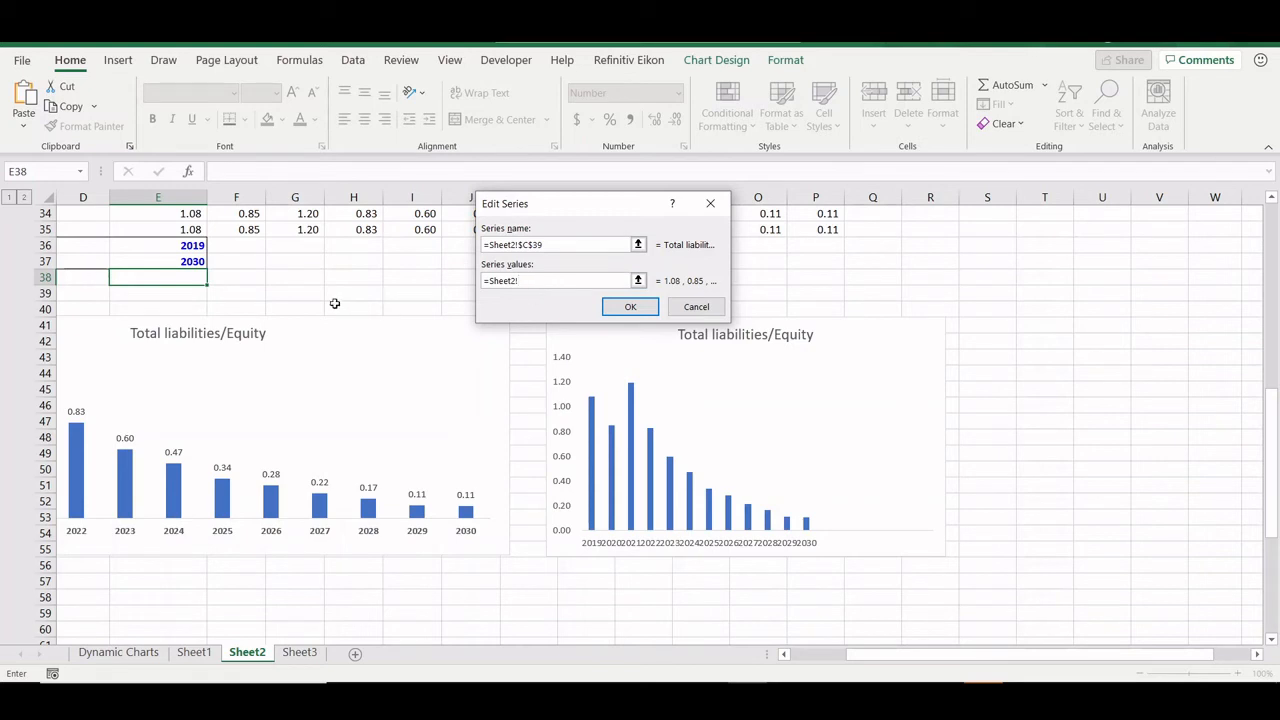
text(Current_Selection)
click(630, 306)
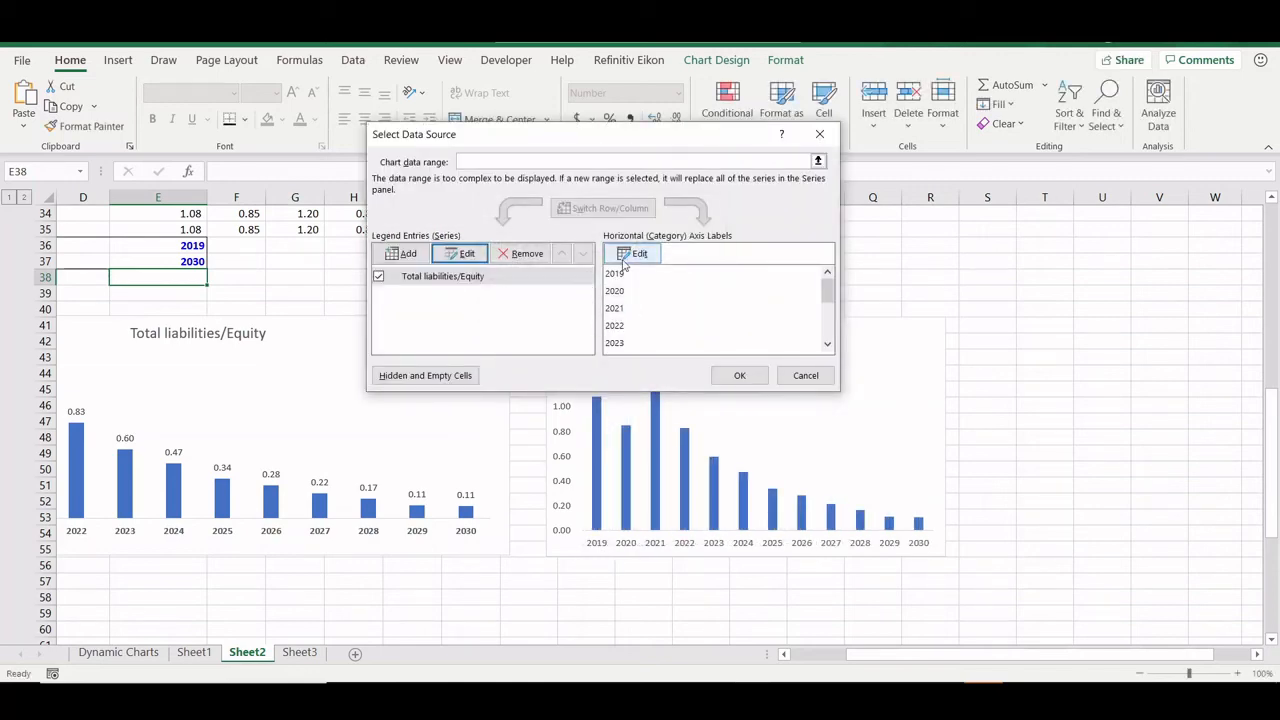
Step: Set the same chart's horizontal axis label range to =Sheet2!Dates and apply the new data source
click(623, 262)
click(581, 265)
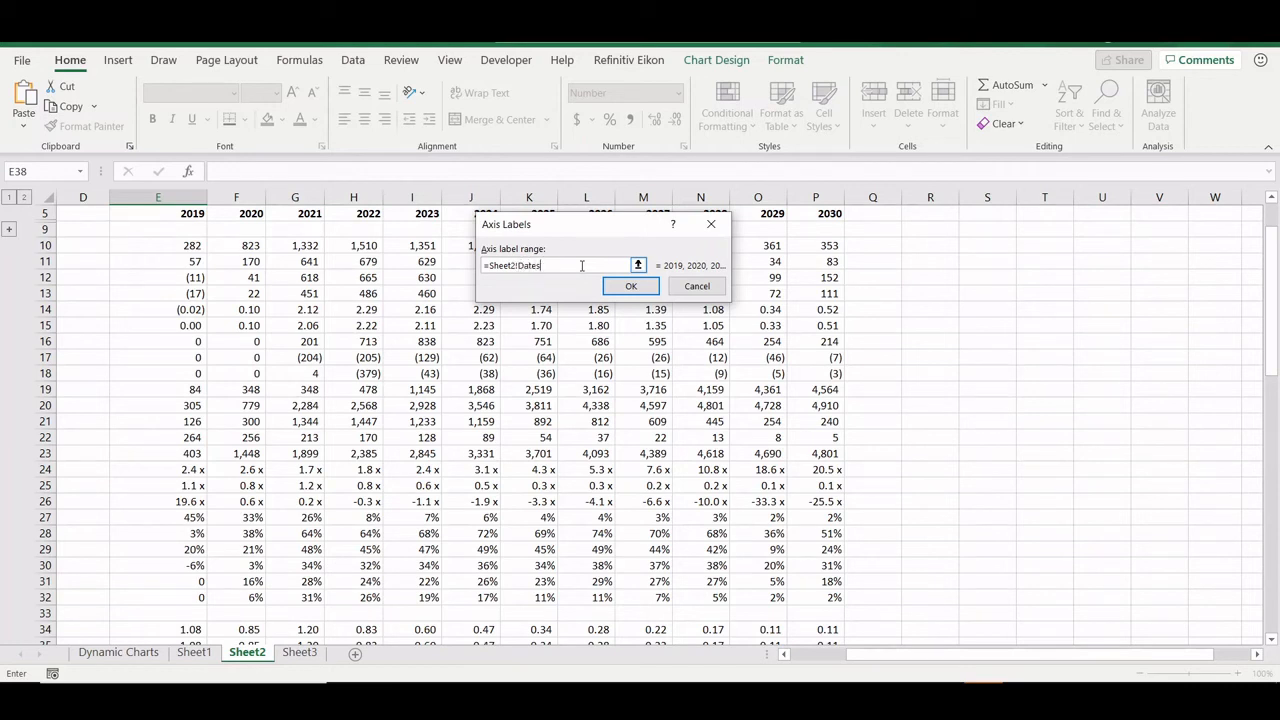
click(630, 286)
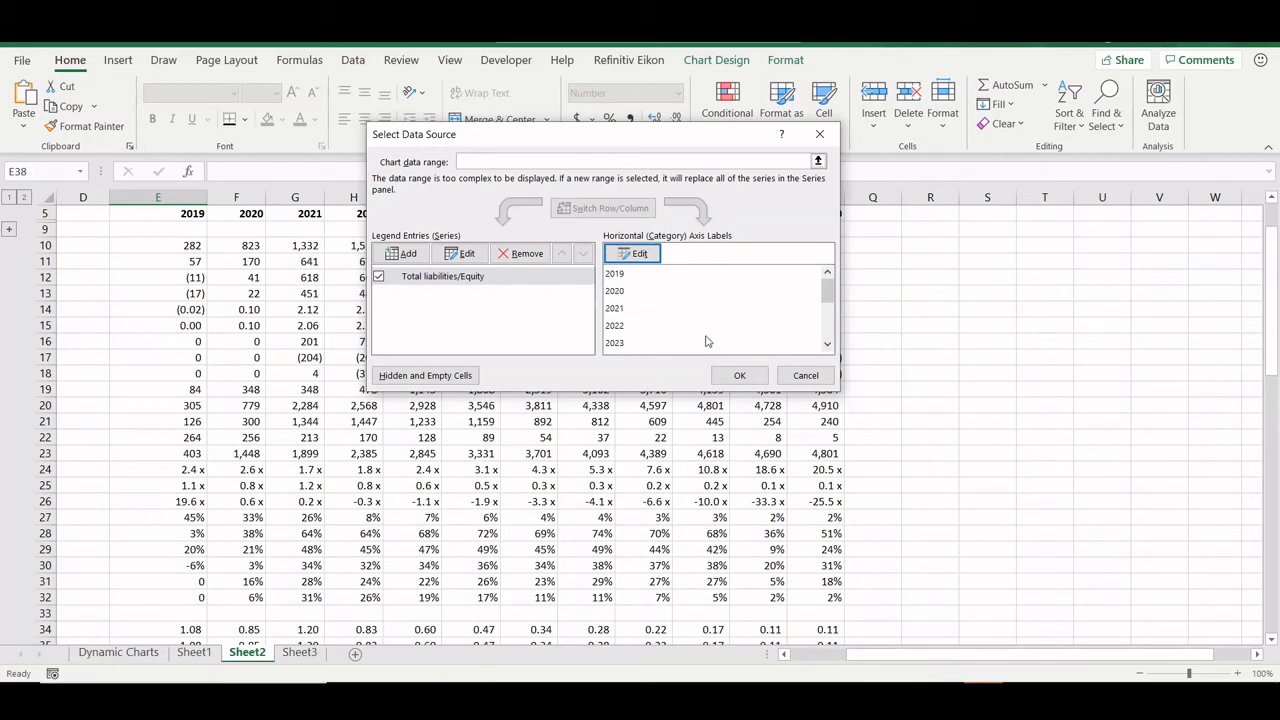
click(740, 375)
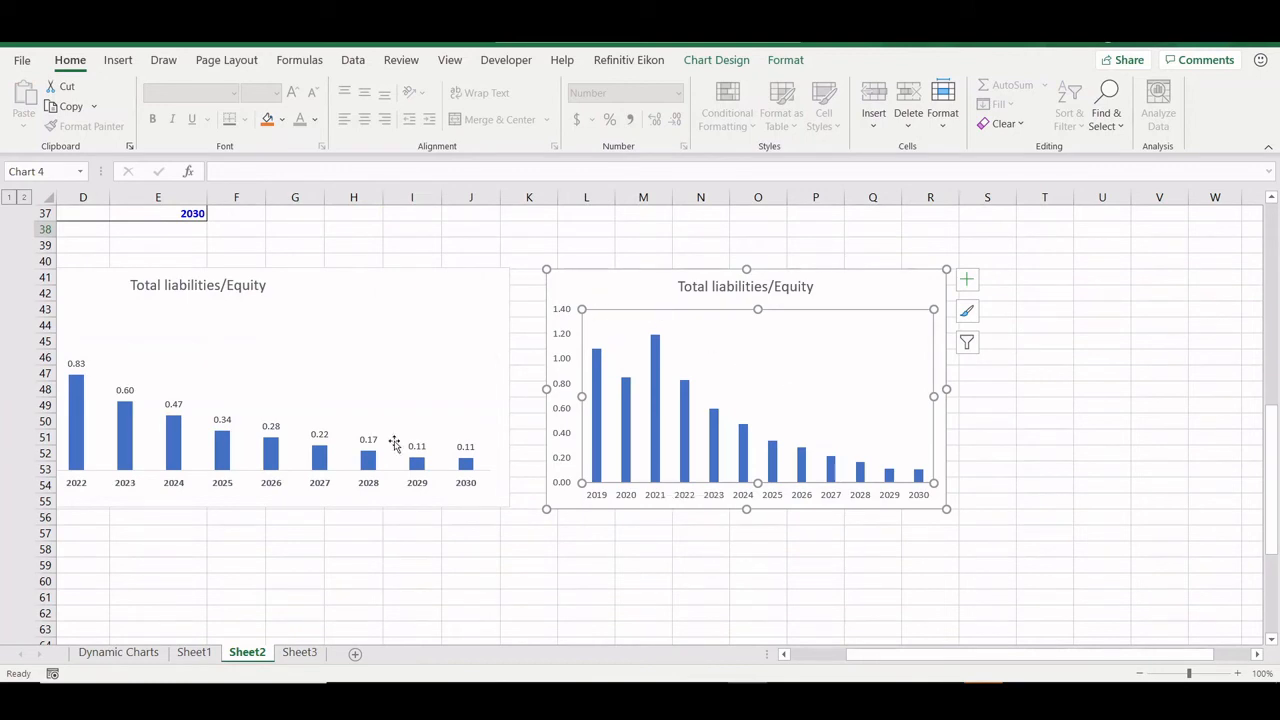
Step: Set the End Date in E37 to 2036
scroll(405, 449, left, 2)
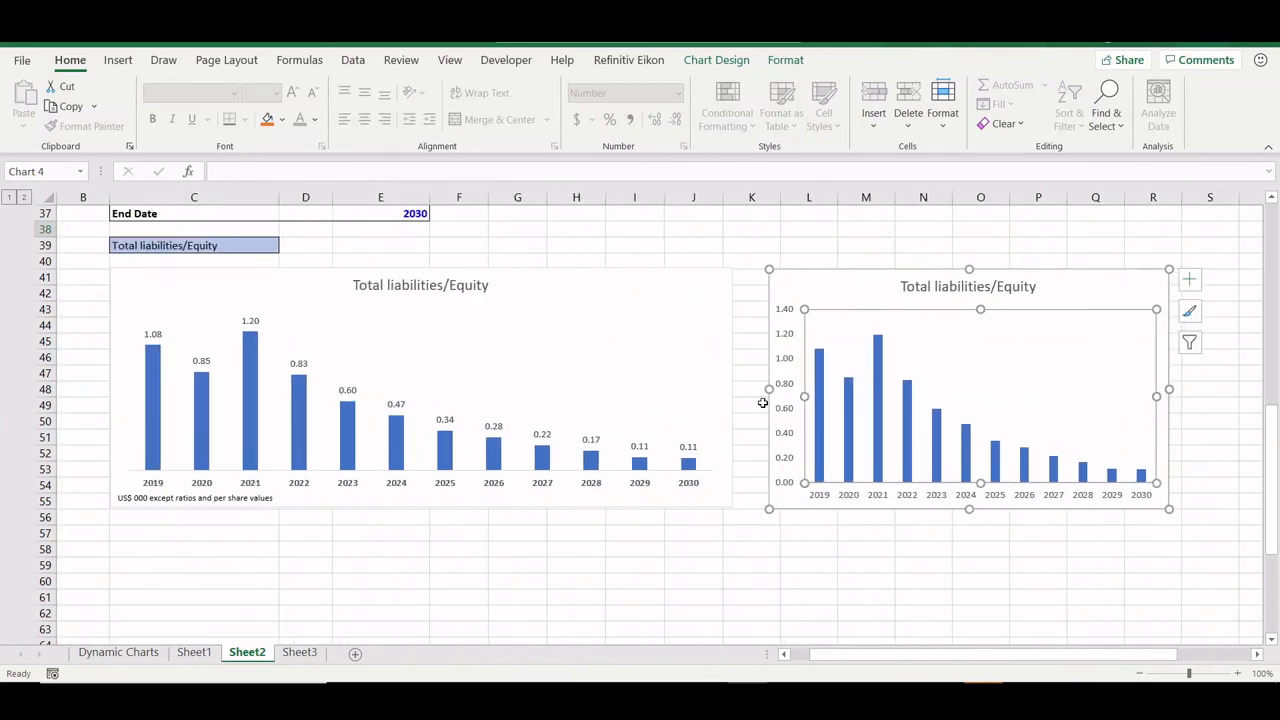
click(405, 212)
text(2)
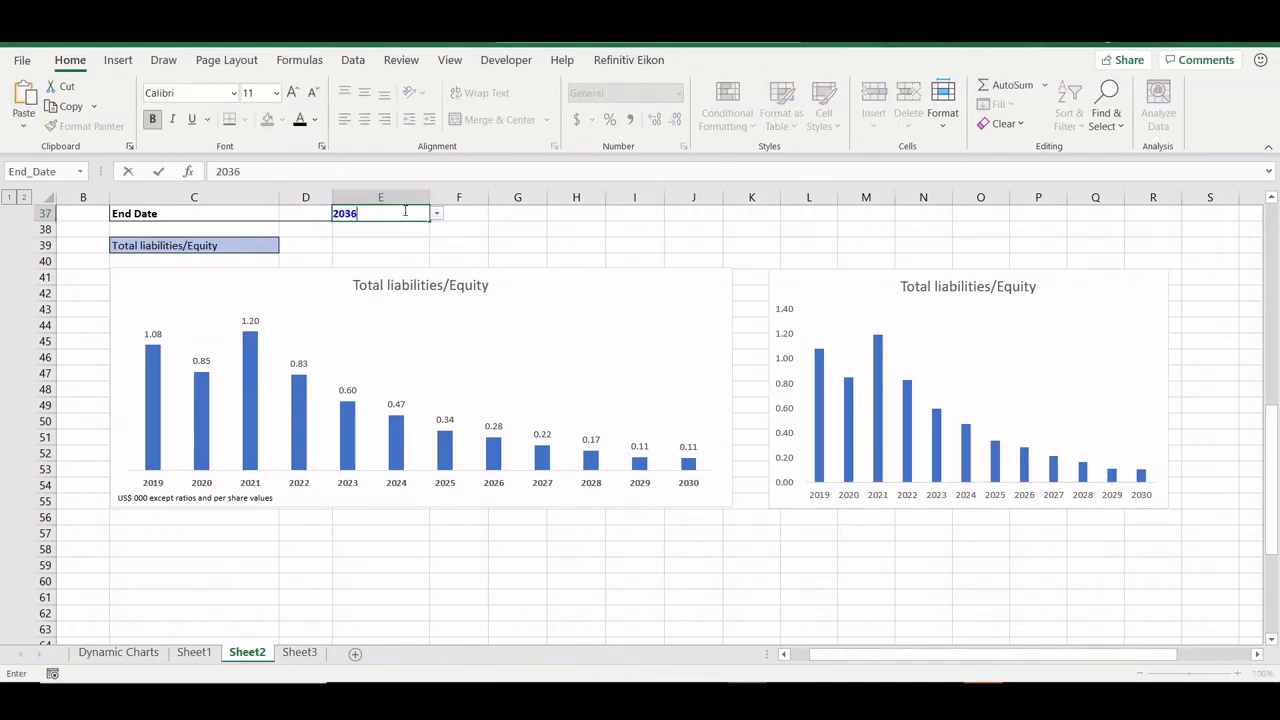
key(Return)
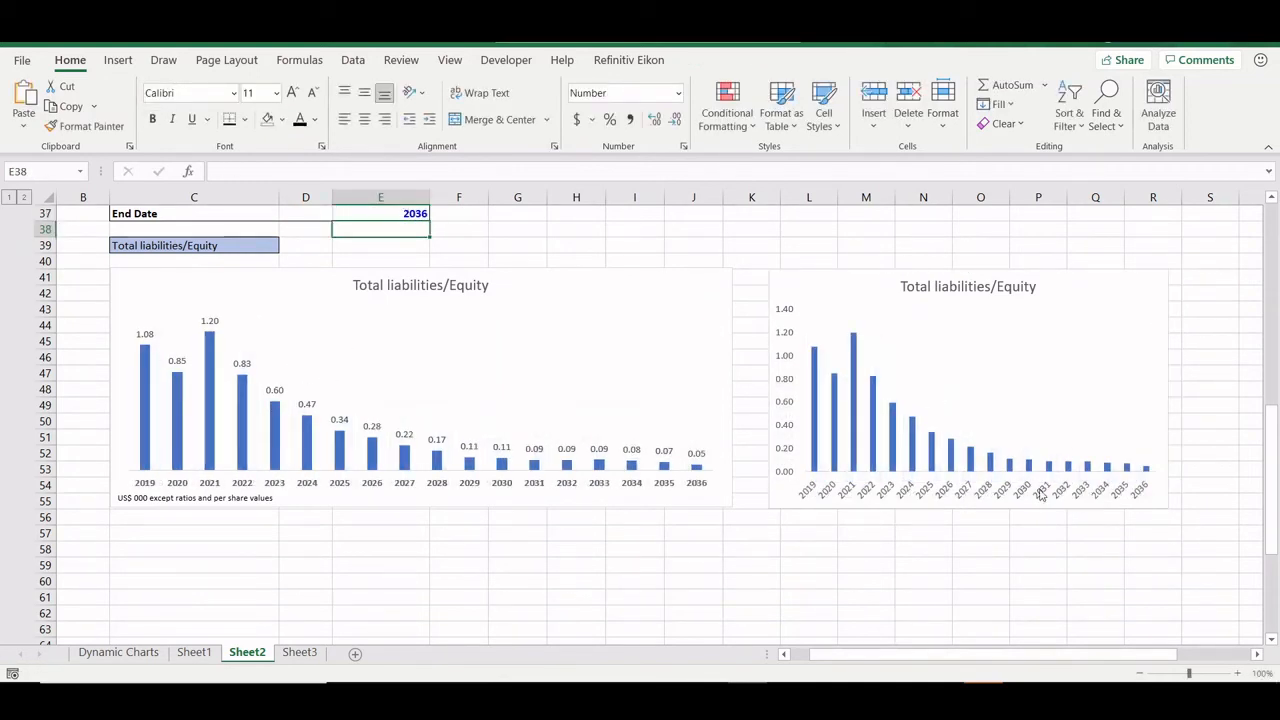
Step: Add data labels to the second chart's columns and delete its vertical axis
scroll(870, 346, right, 1)
click(760, 398)
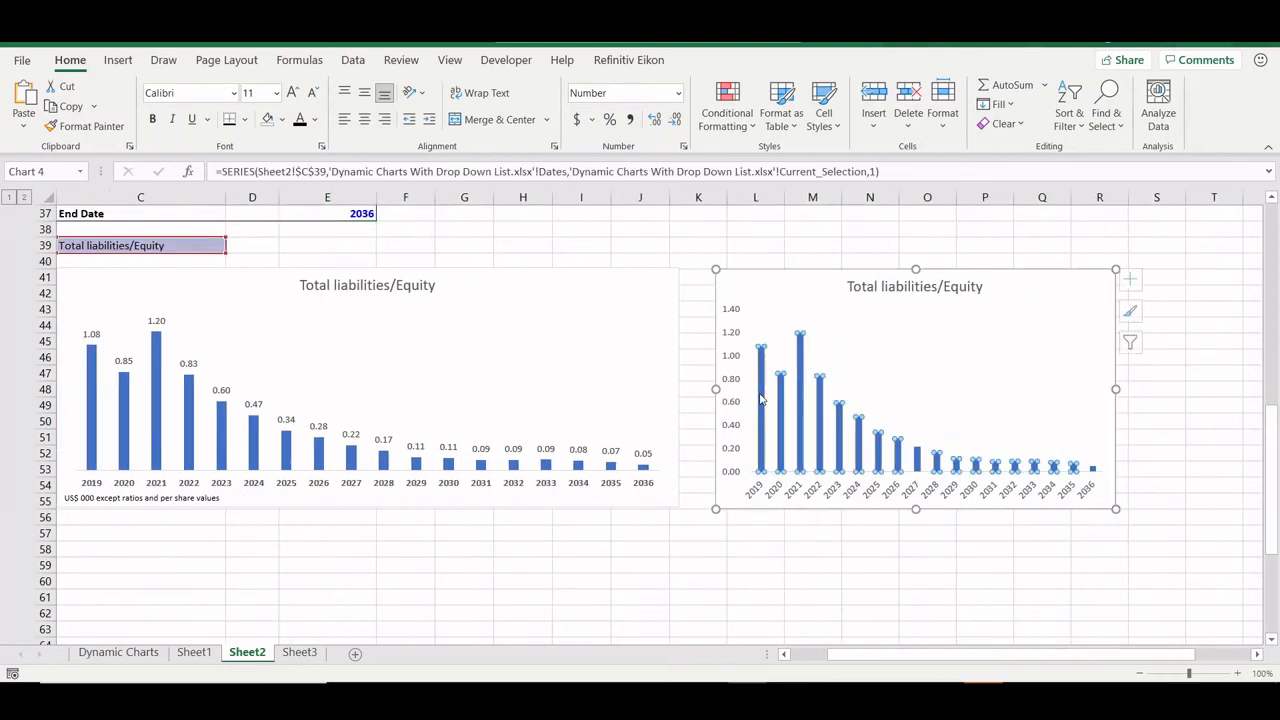
click(1133, 280)
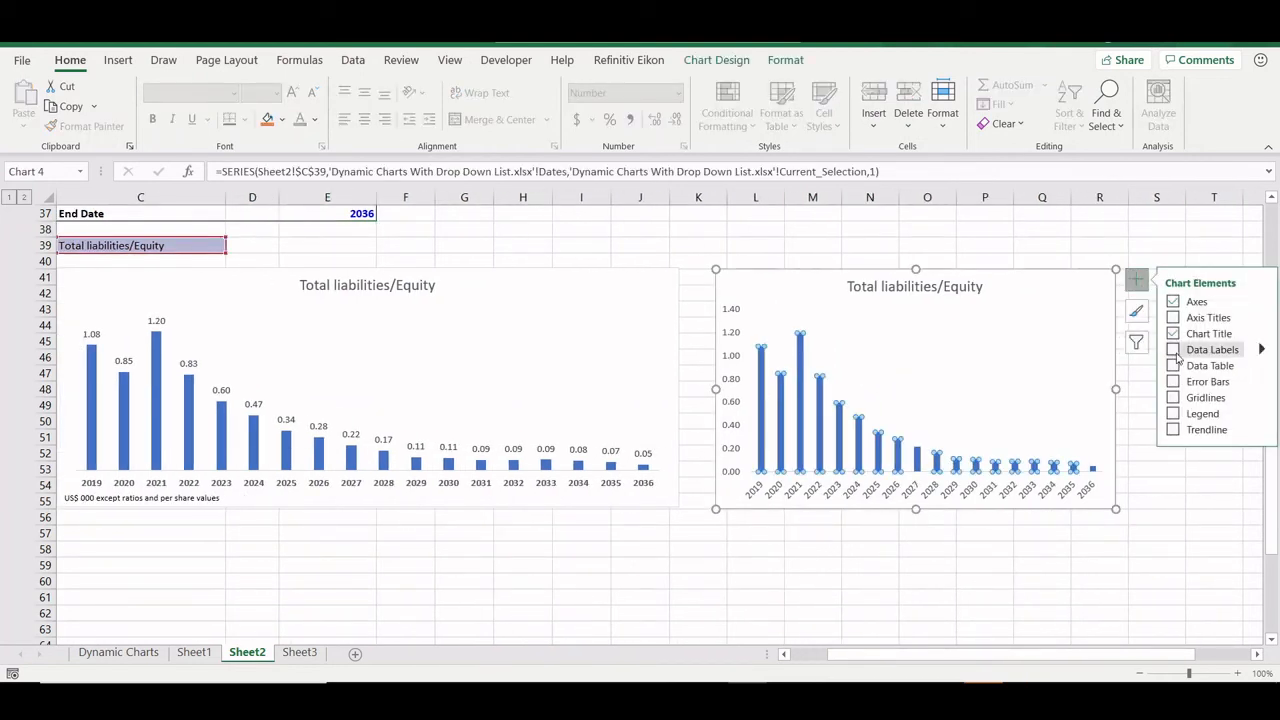
click(1174, 352)
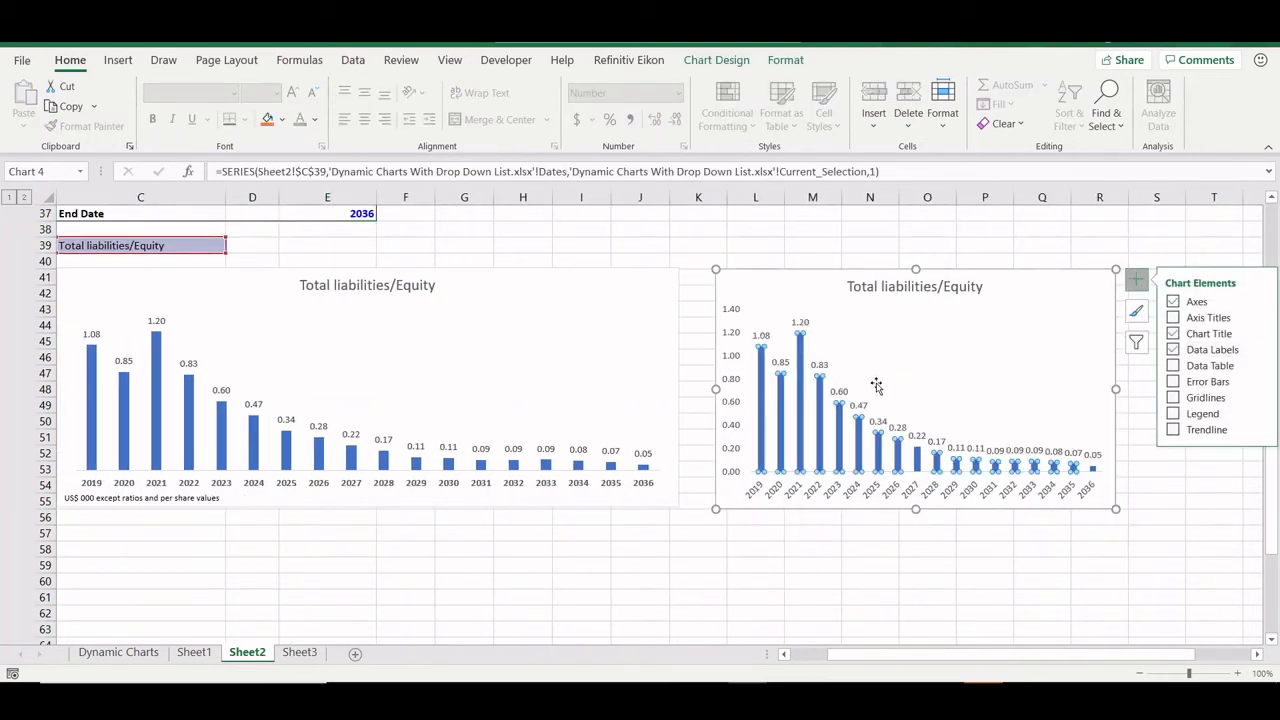
click(729, 365)
key(Delete)
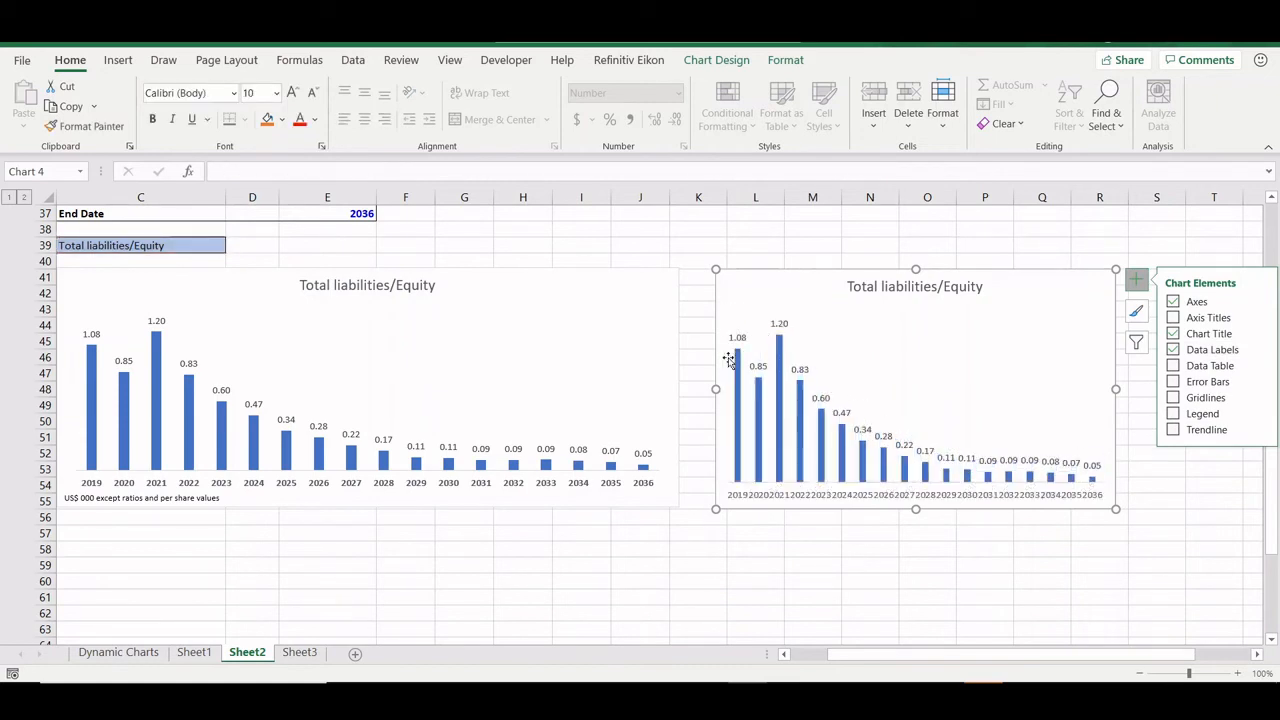
Step: Bold the second chart's horizontal axis year labels and widen the chart so they no longer overlap
click(942, 497)
scroll(940, 495, right, 4)
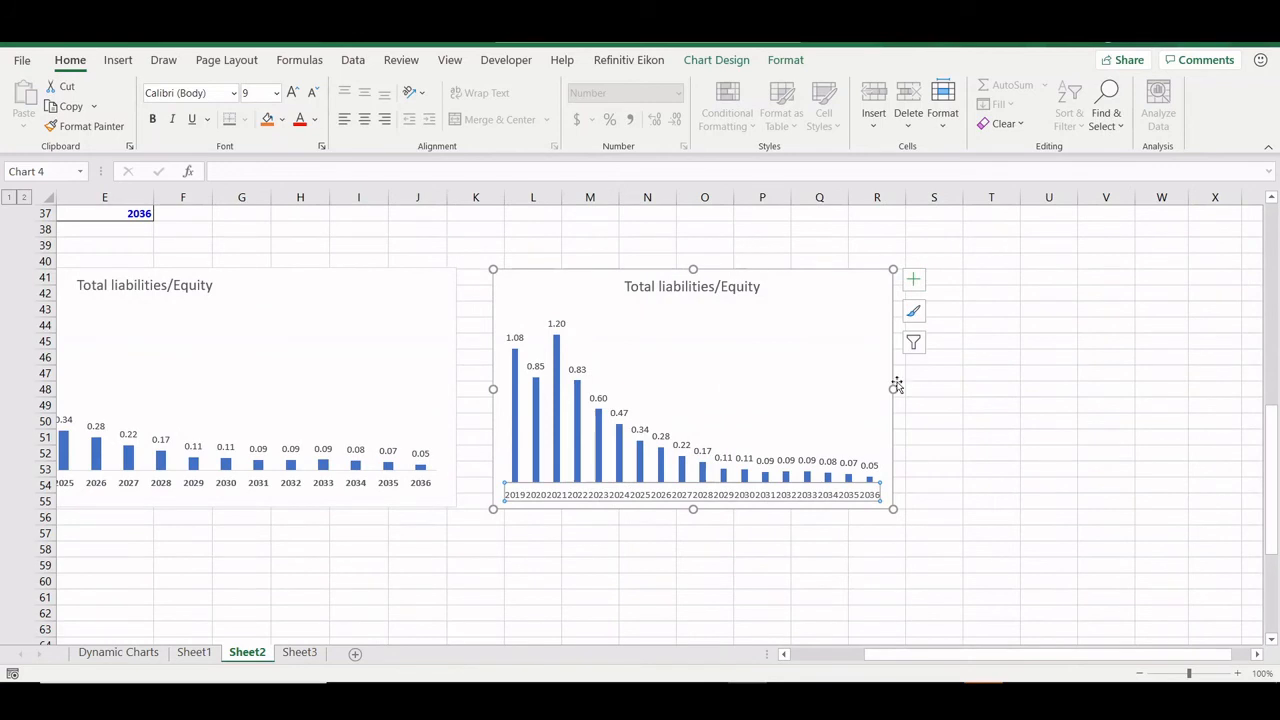
drag(896, 385, 991, 388)
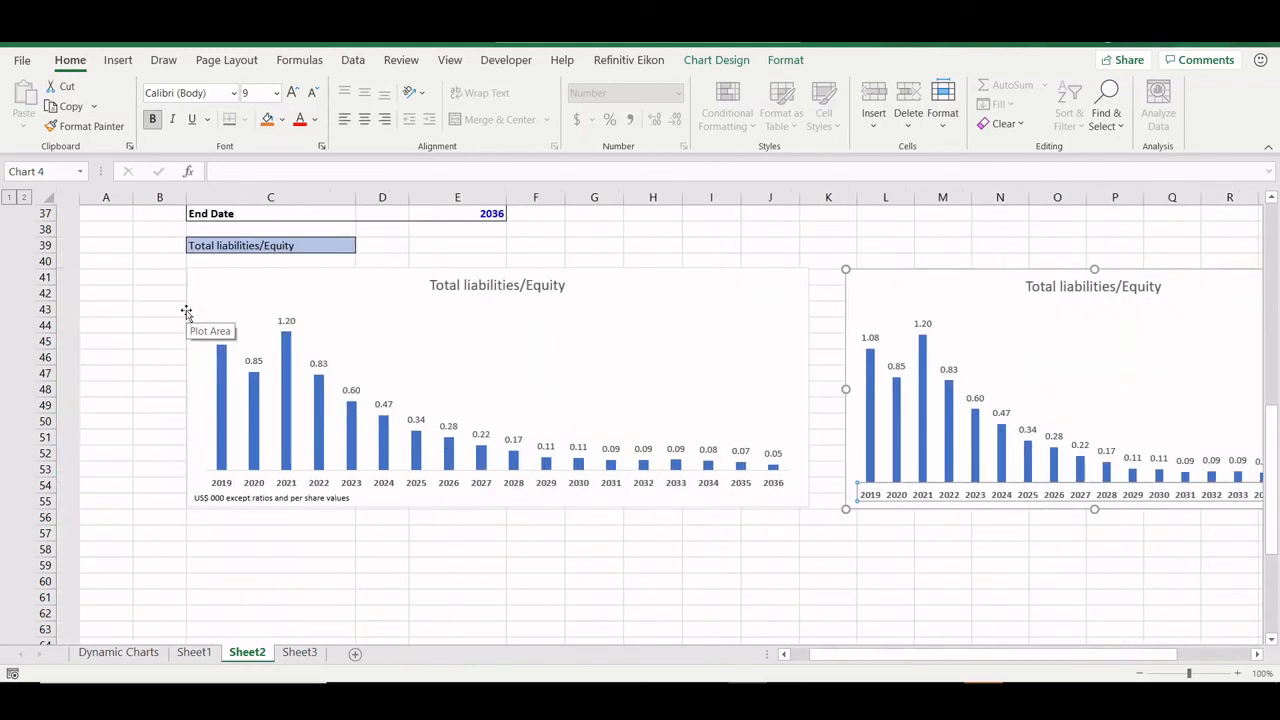
Step: Change the selected metric in C39 to Financing Cash Flow
click(269, 242)
click(339, 249)
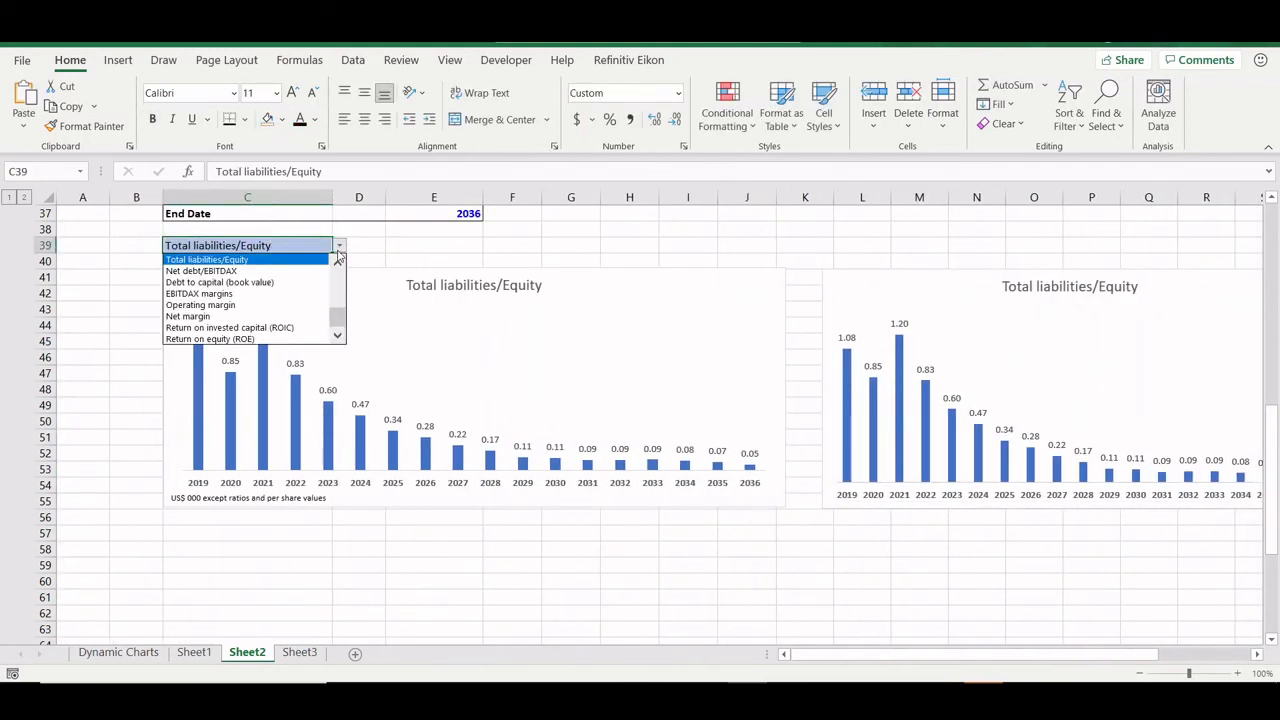
key(Down)
key(Down)
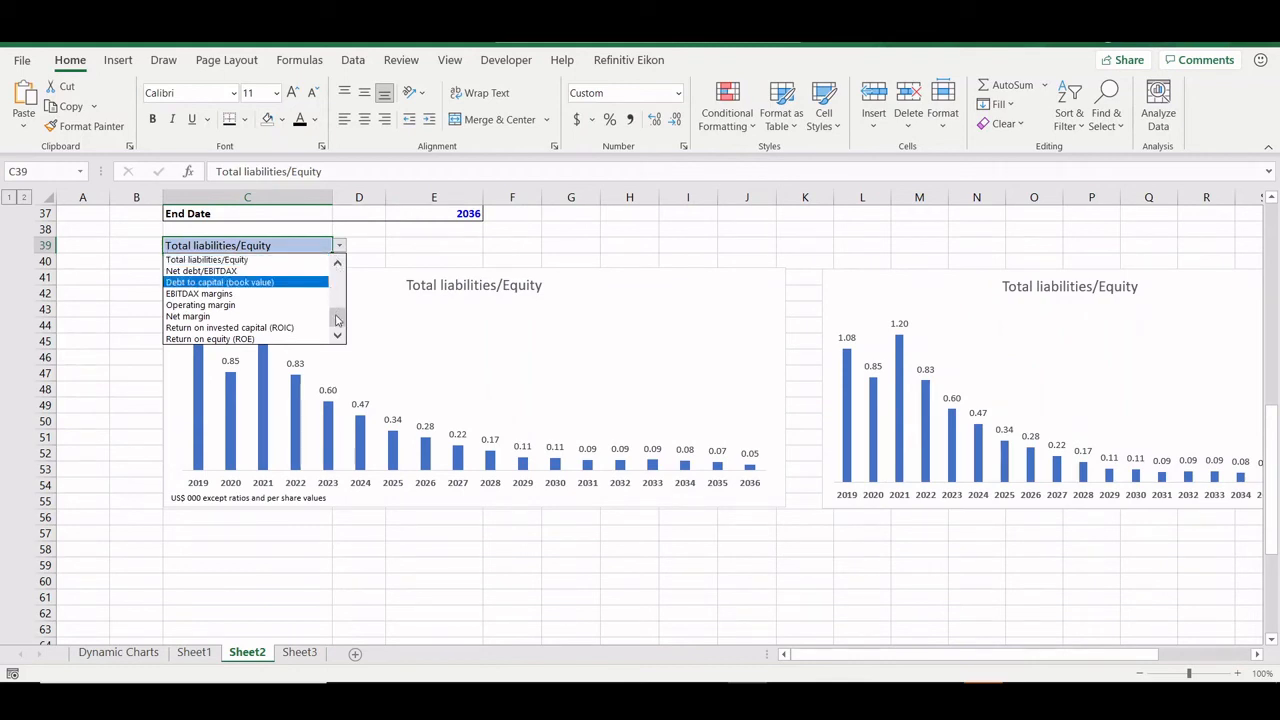
drag(336, 328, 337, 297)
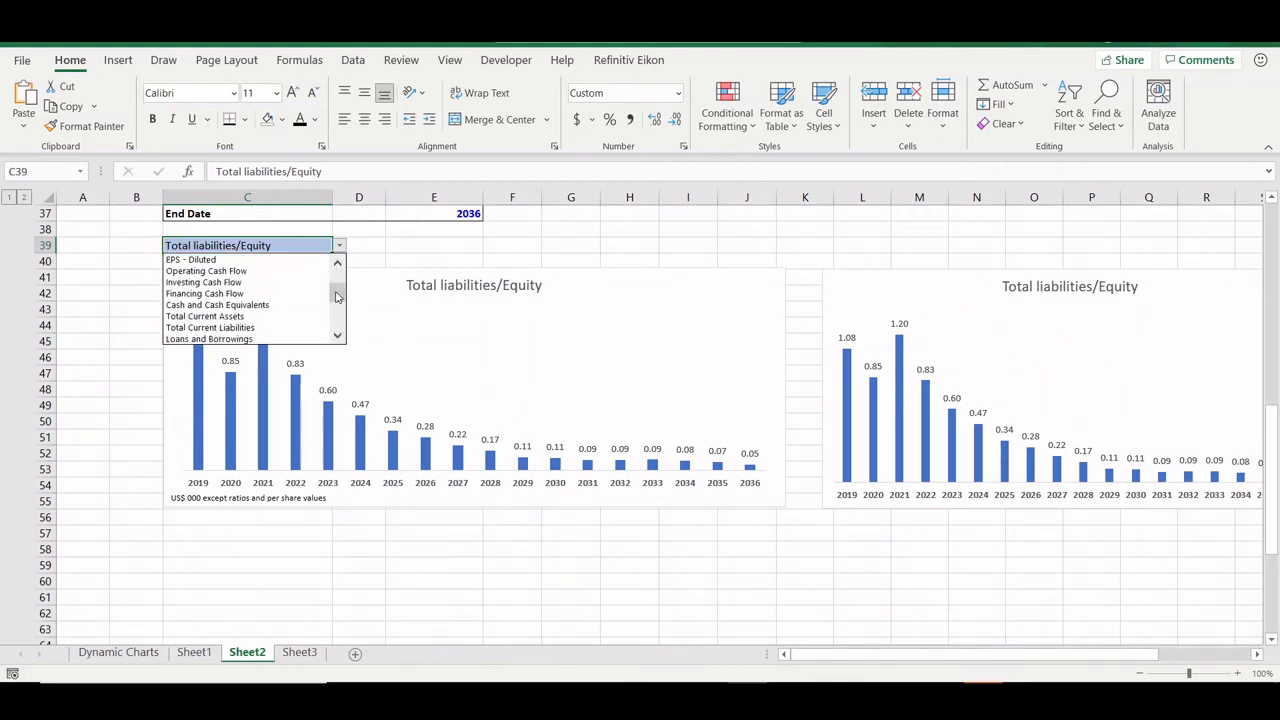
click(238, 297)
Step: Set the label position of the second chart's horizontal axis to Low
scroll(474, 371, right, 3)
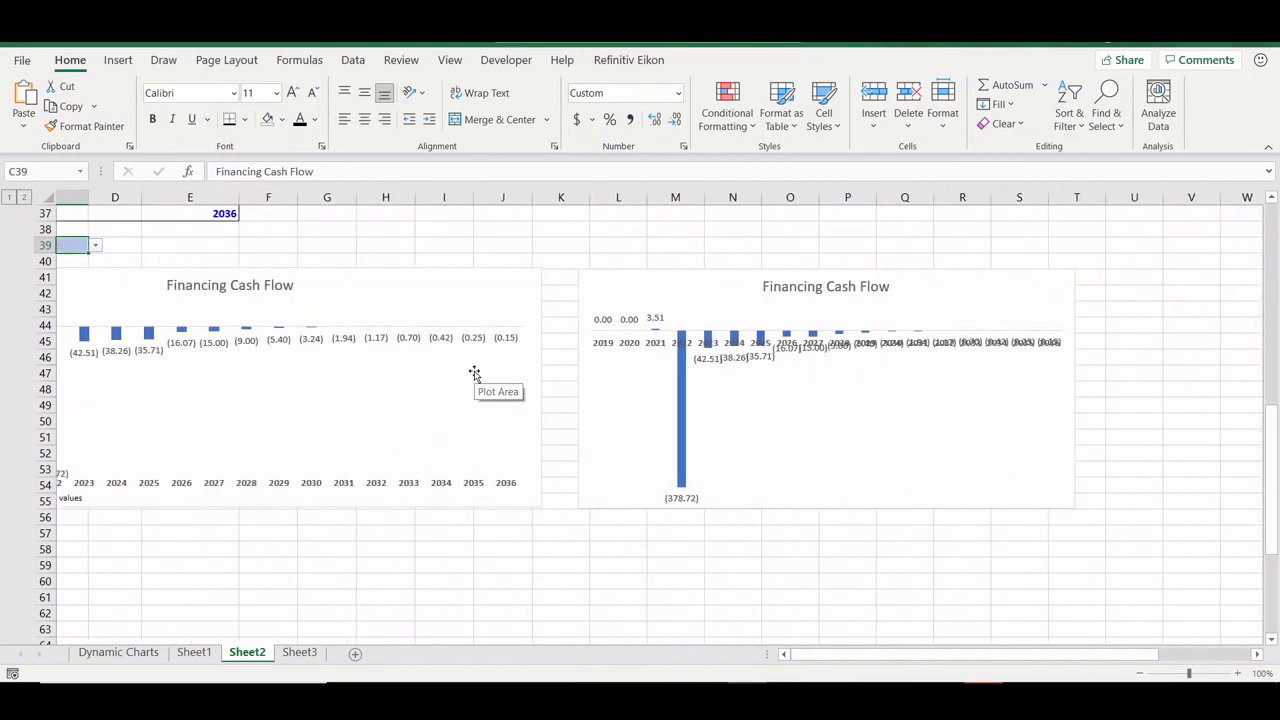
scroll(695, 438, right, 1)
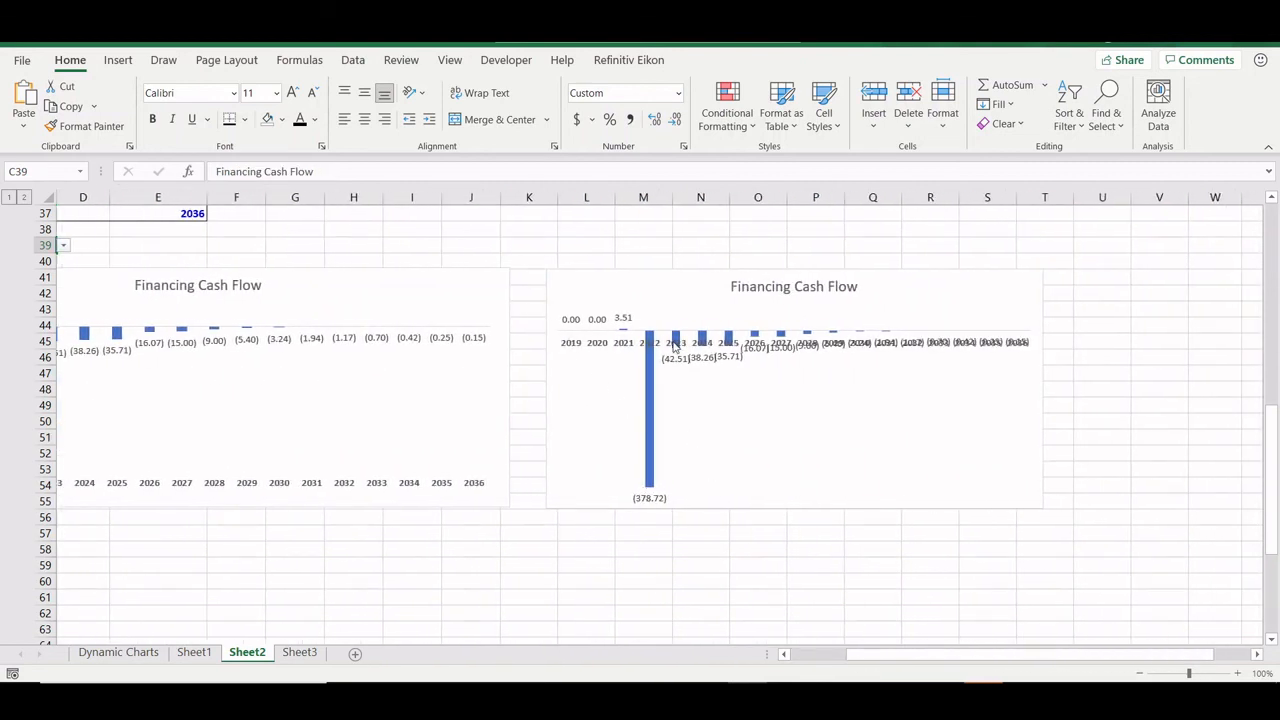
click(593, 346)
double_click(911, 394)
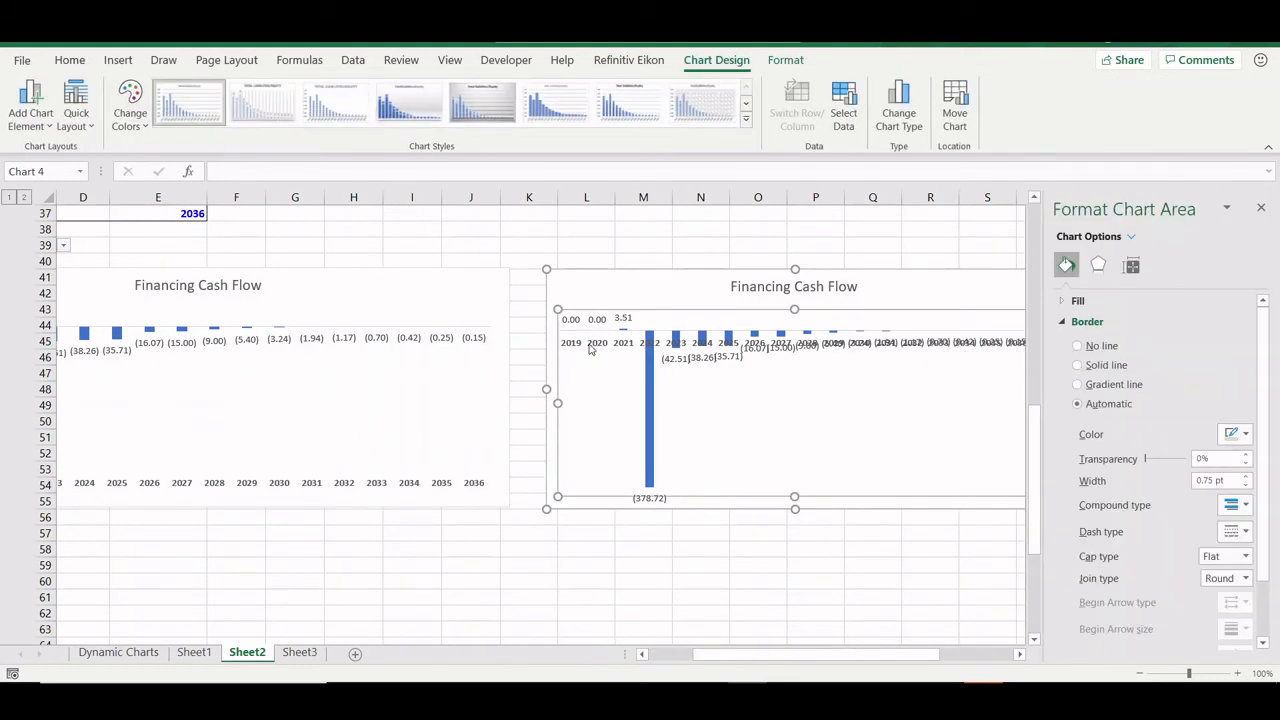
click(854, 322)
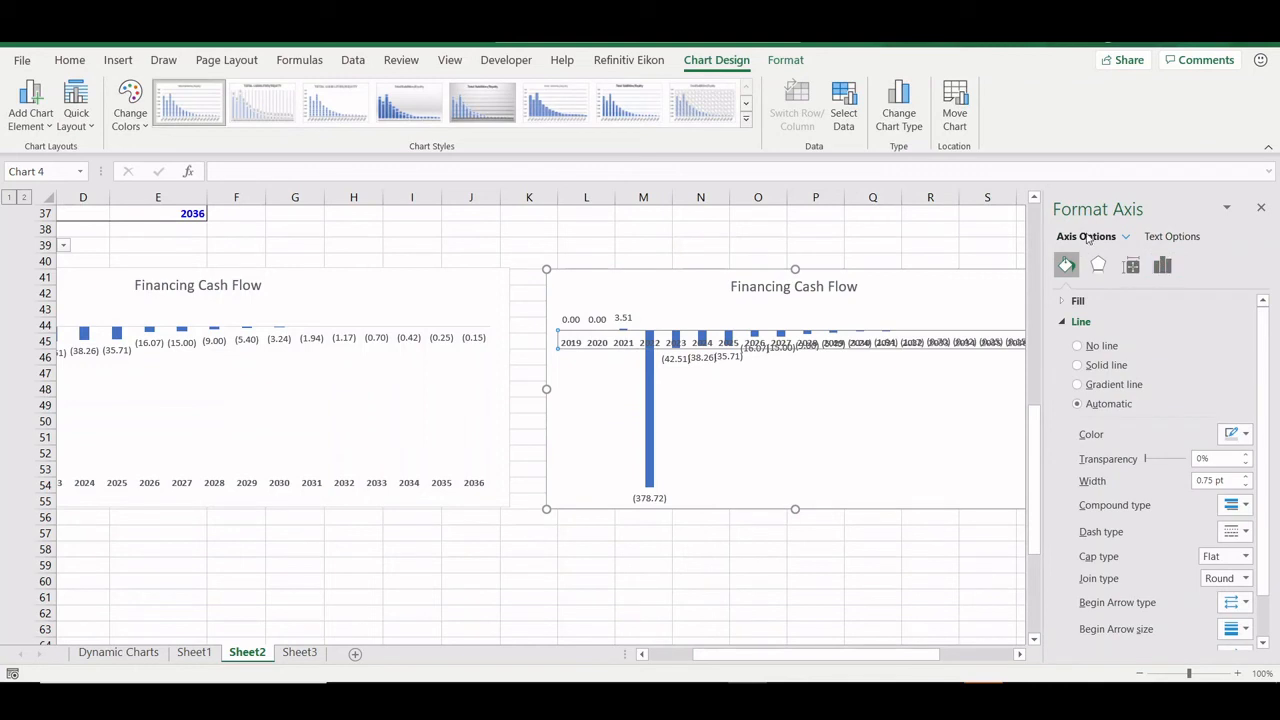
click(1162, 265)
click(1096, 301)
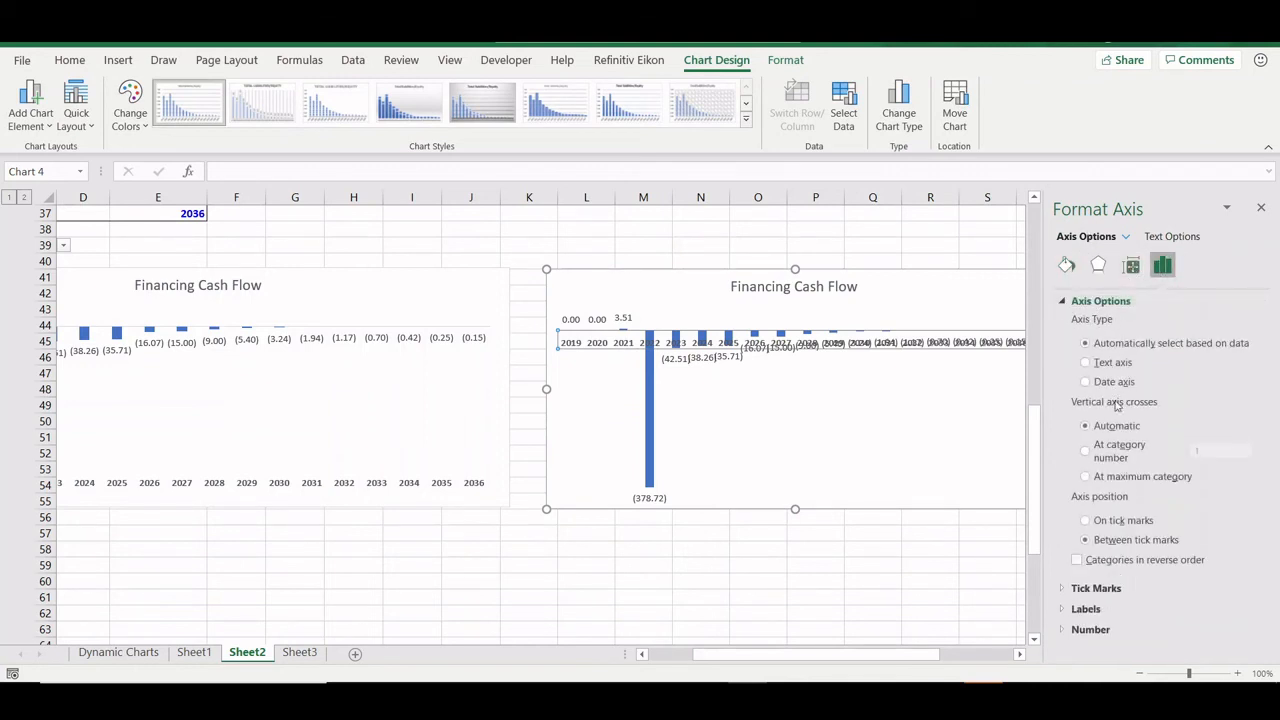
click(1090, 629)
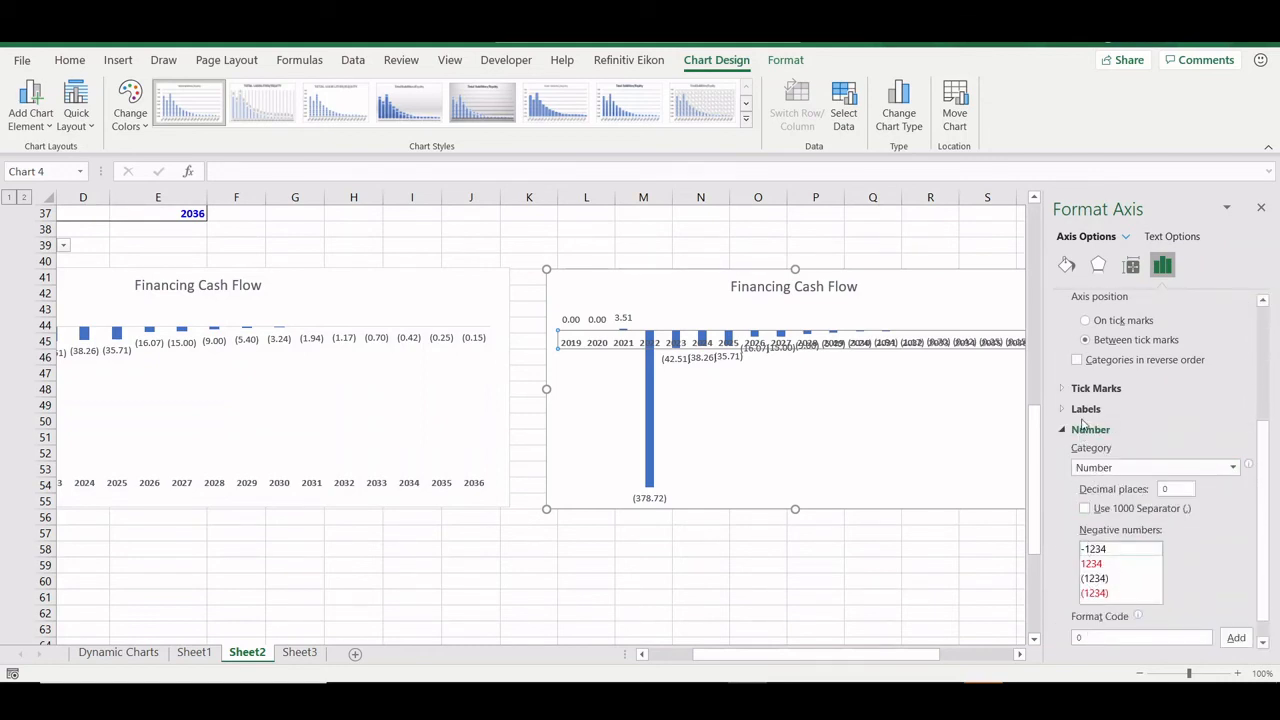
click(1086, 410)
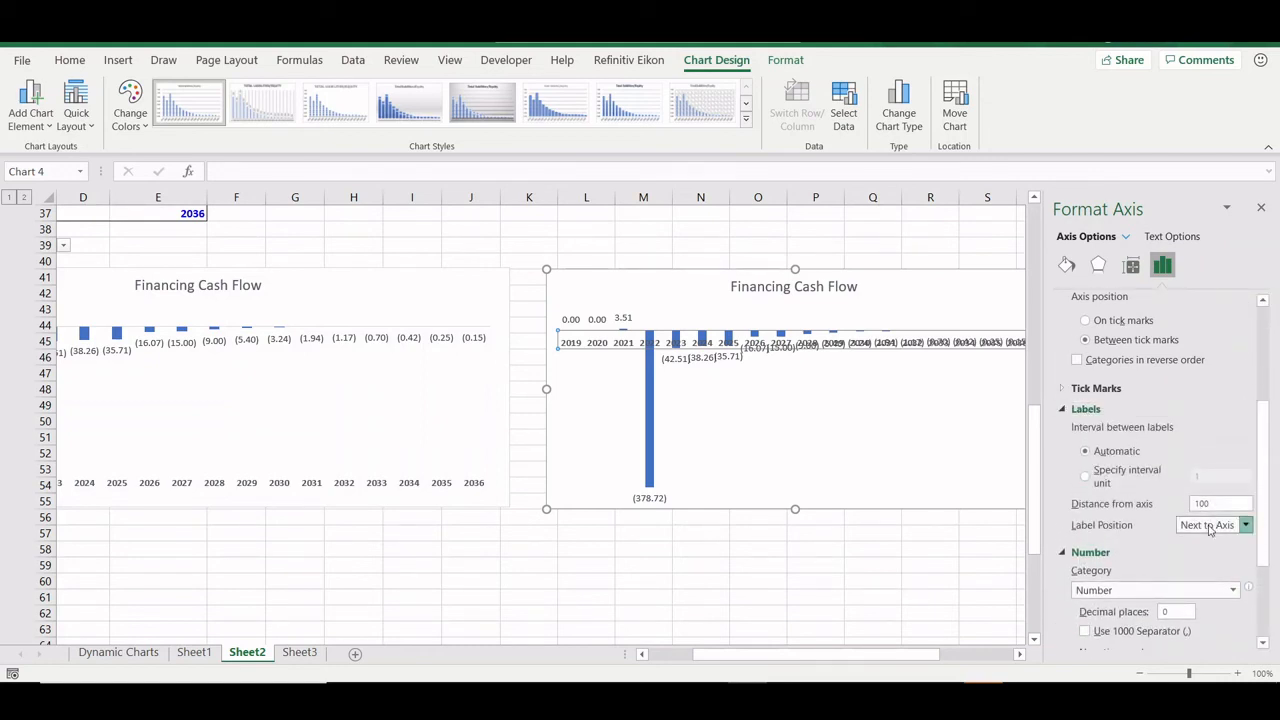
click(1213, 525)
click(1195, 572)
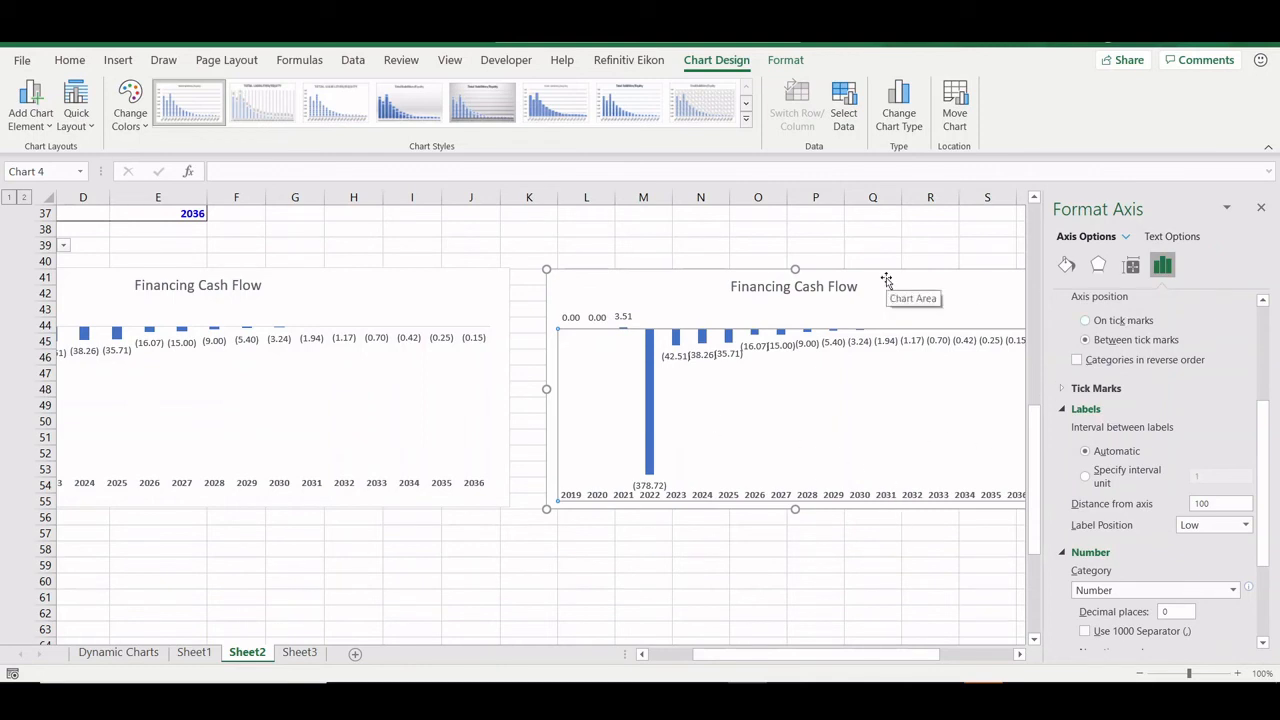
Step: Shorten the second chart's plot area from below to leave space under the year labels
click(637, 600)
click(786, 410)
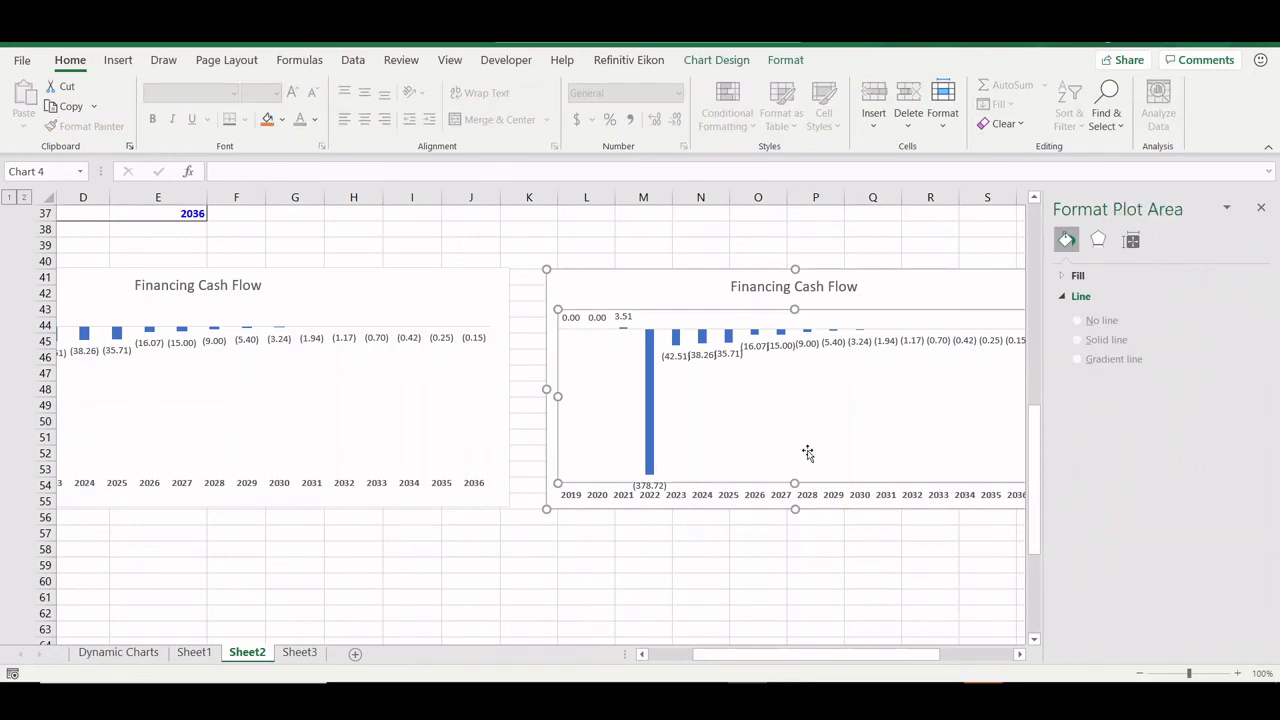
drag(795, 483, 795, 457)
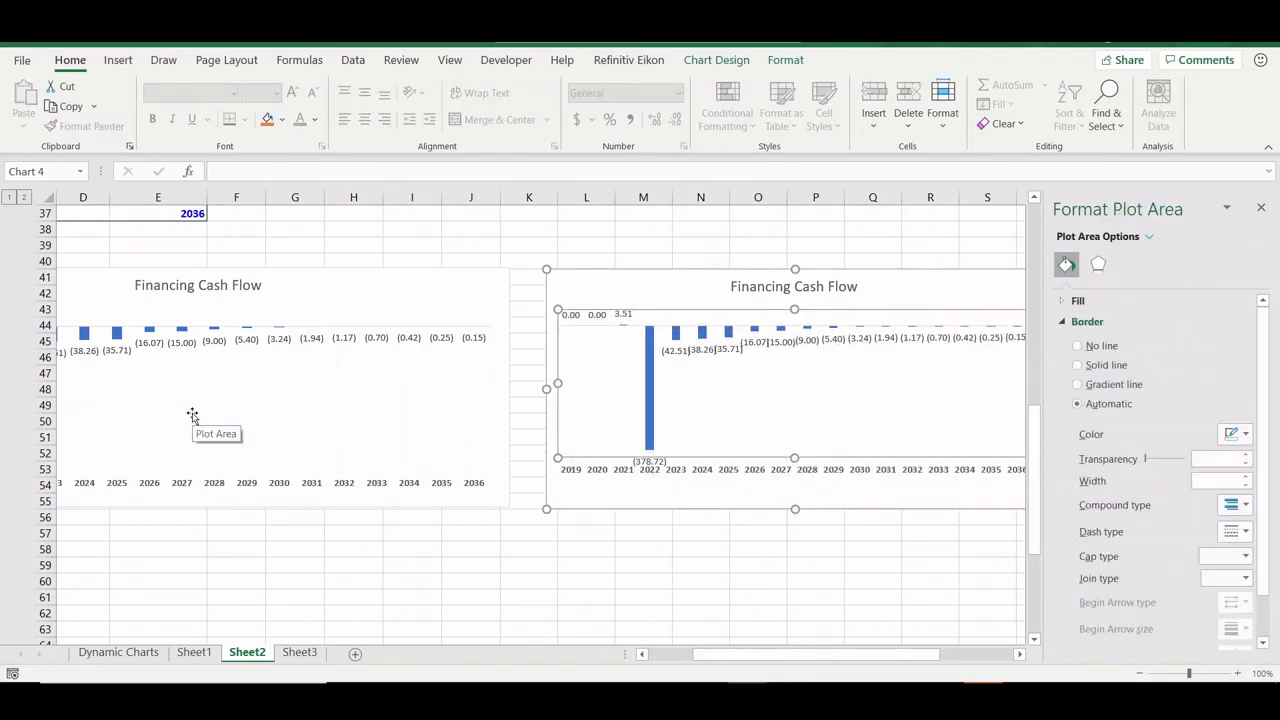
Step: Copy the first chart's "US$ 000 except ratios and per share values" note into the second chart and place it in the lower-left corner
drag(727, 660, 590, 651)
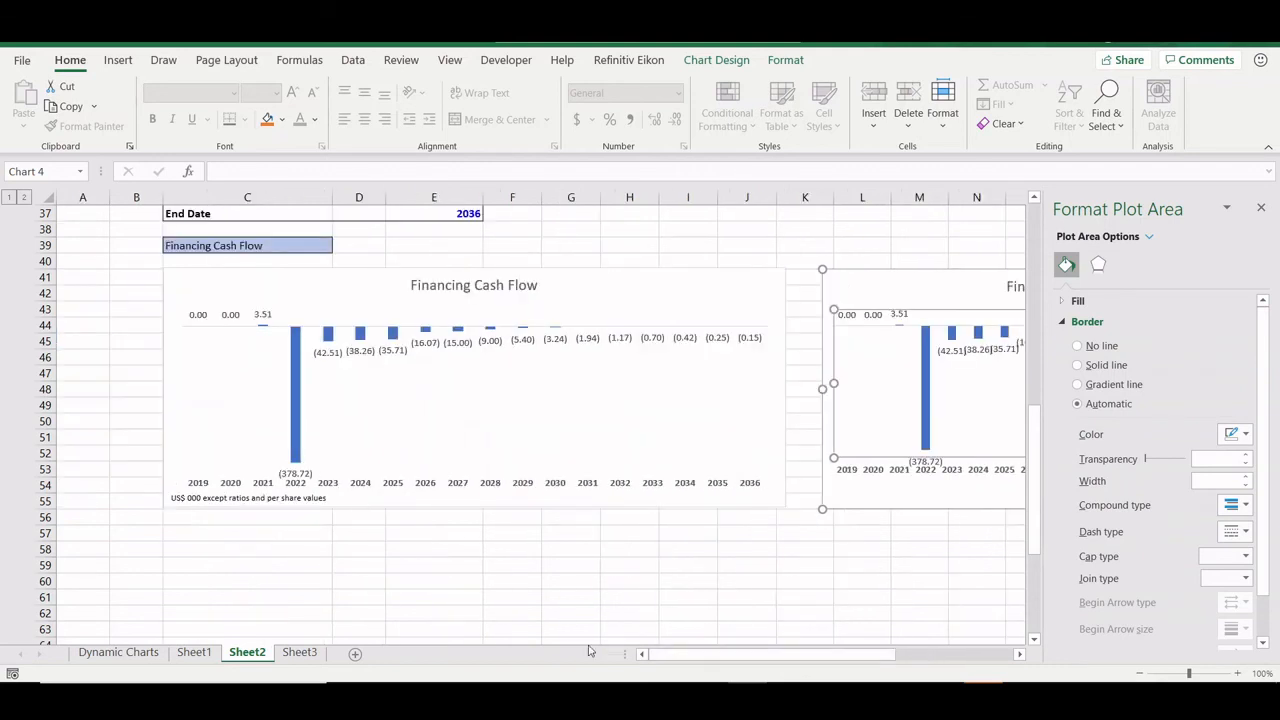
click(245, 507)
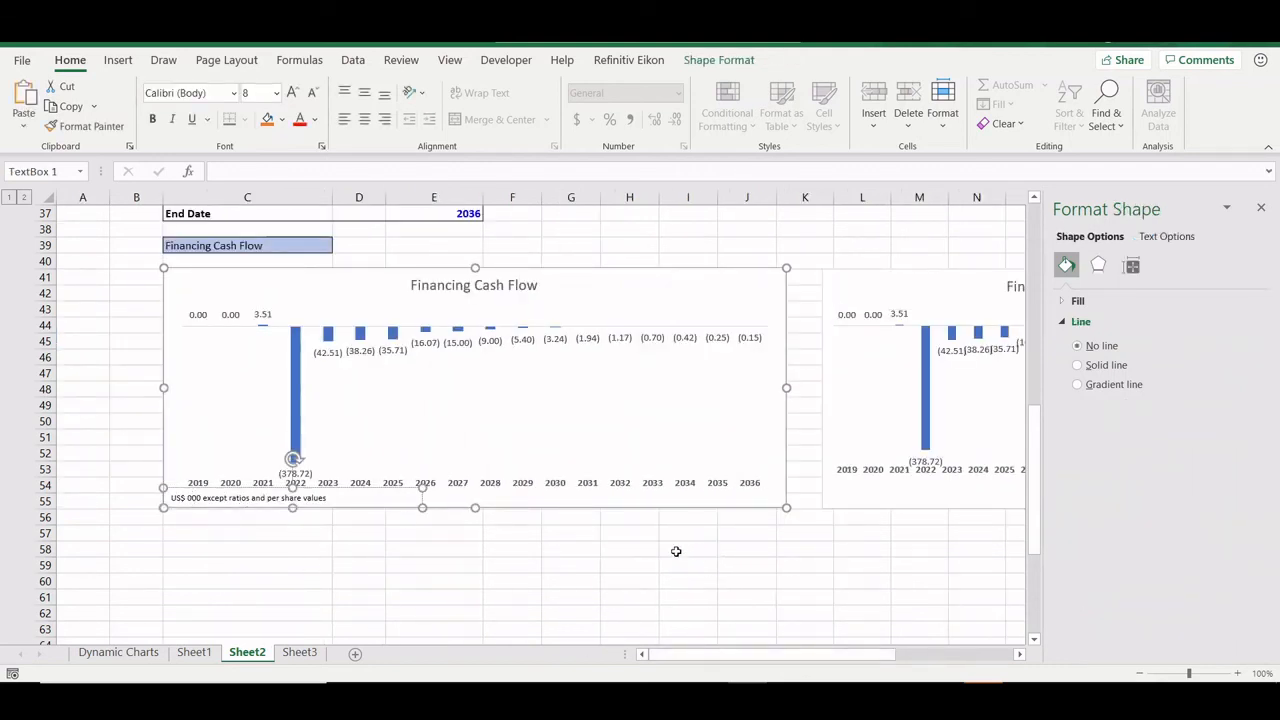
click(838, 508)
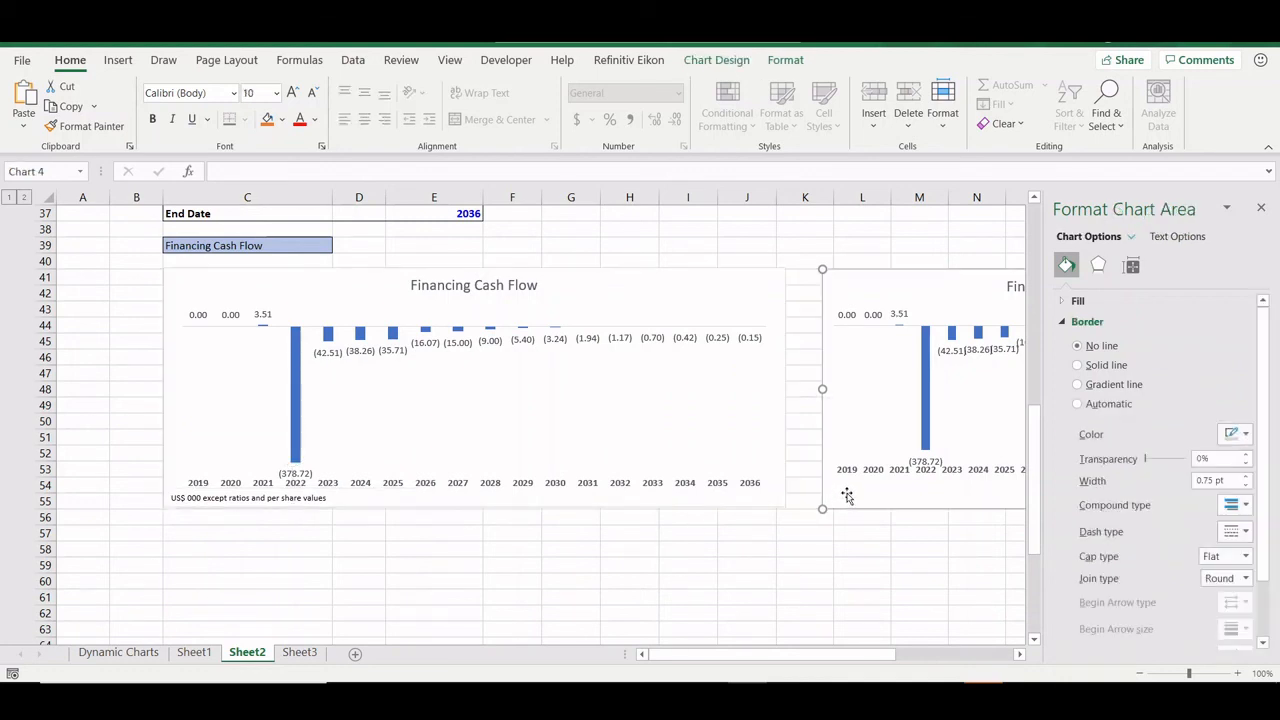
key(ctrl+v)
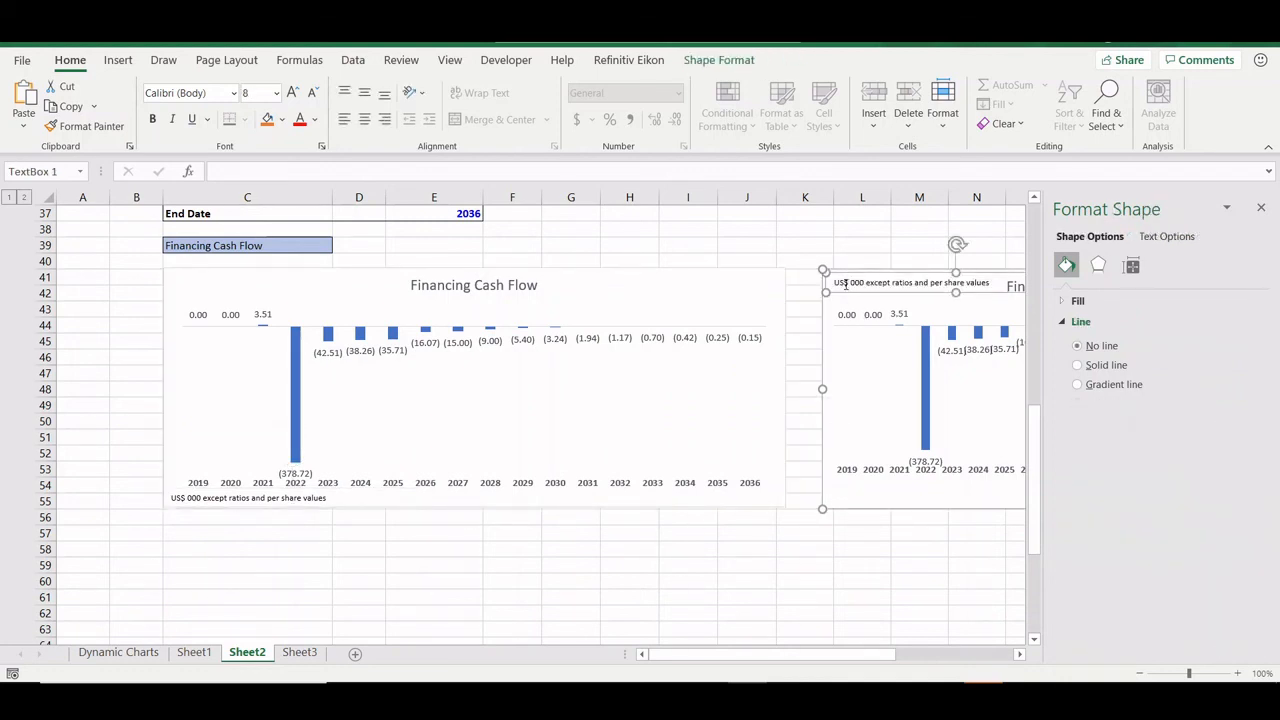
drag(843, 295, 839, 506)
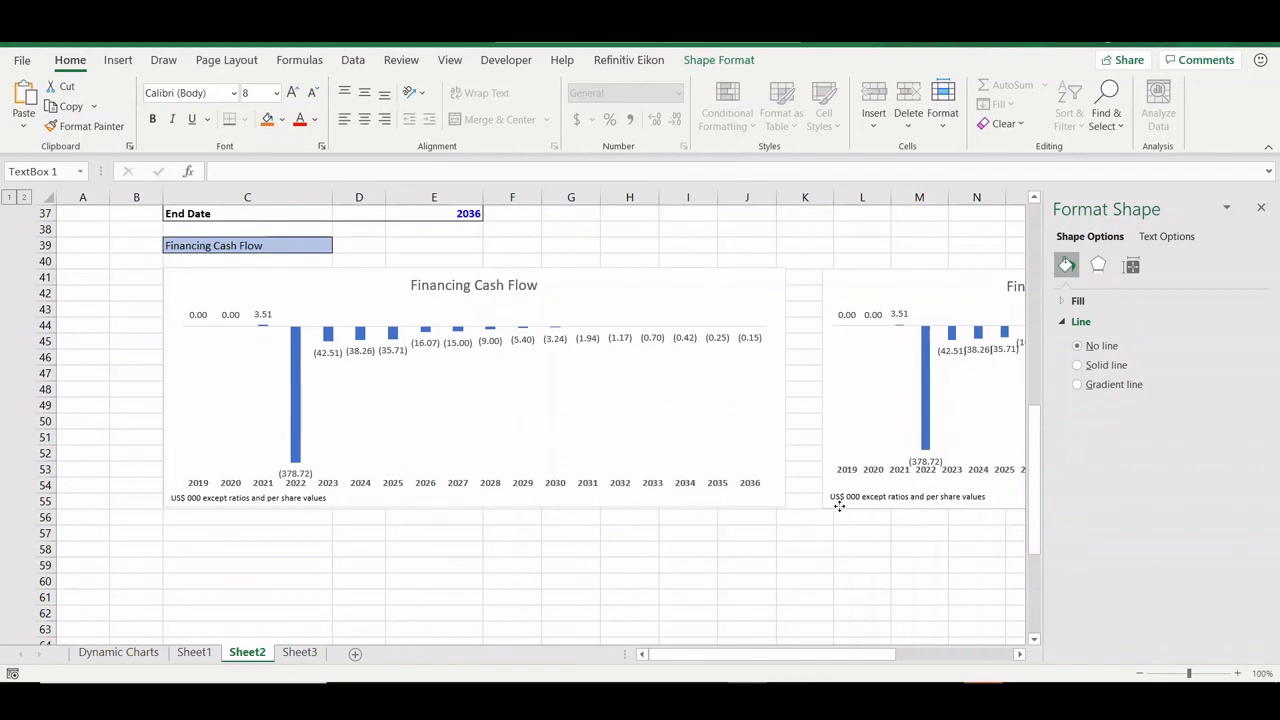
click(815, 585)
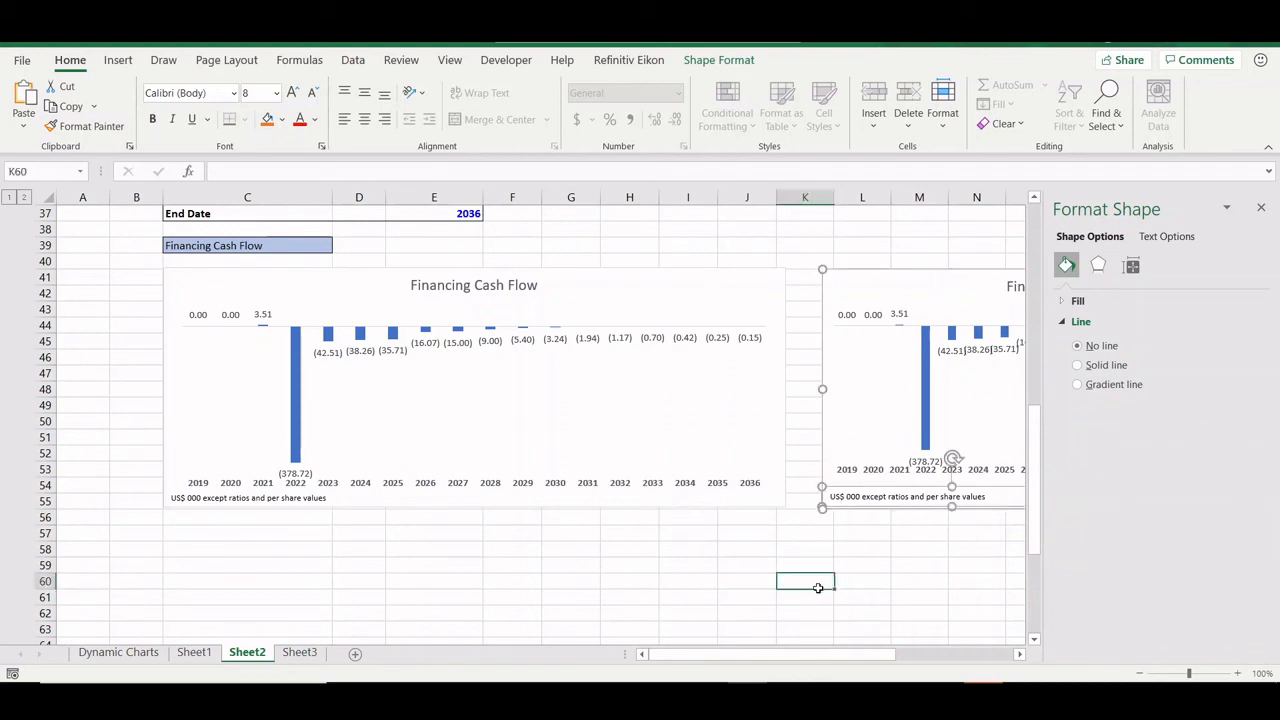
Step: Close the formatting pane and widen the second chart to the end of column W so its data labels no longer overlap
click(992, 378)
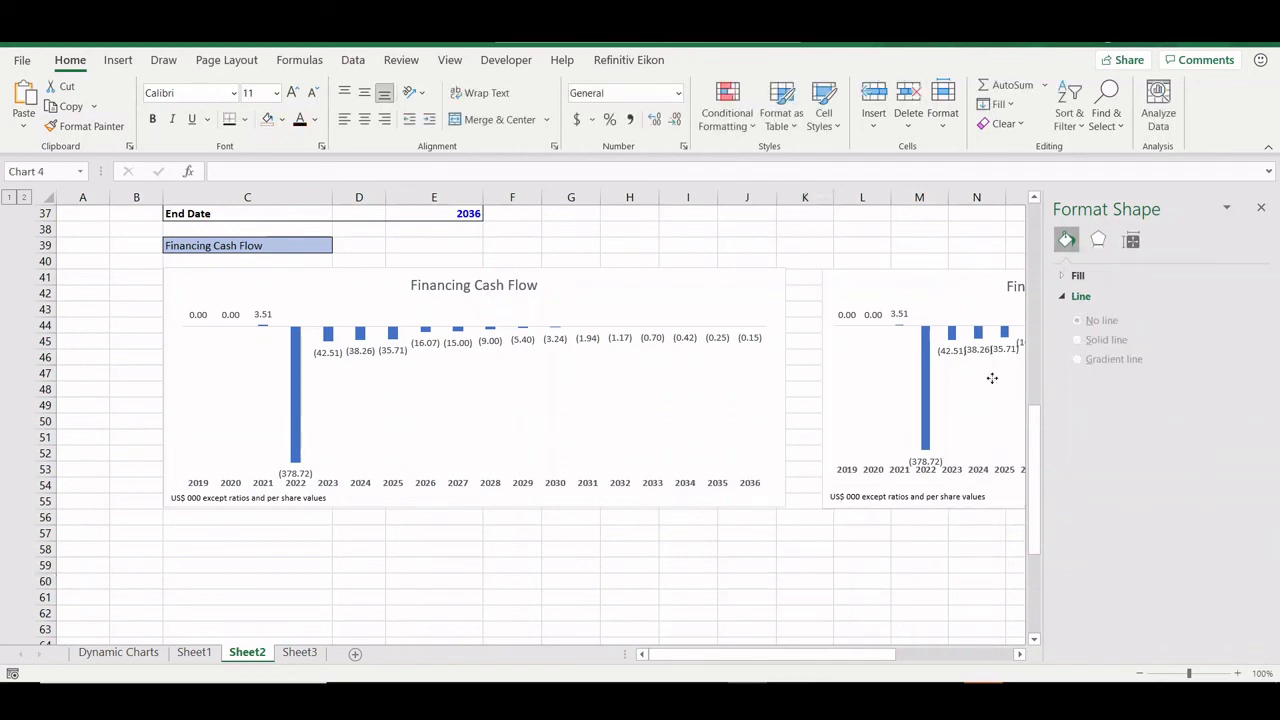
click(1260, 207)
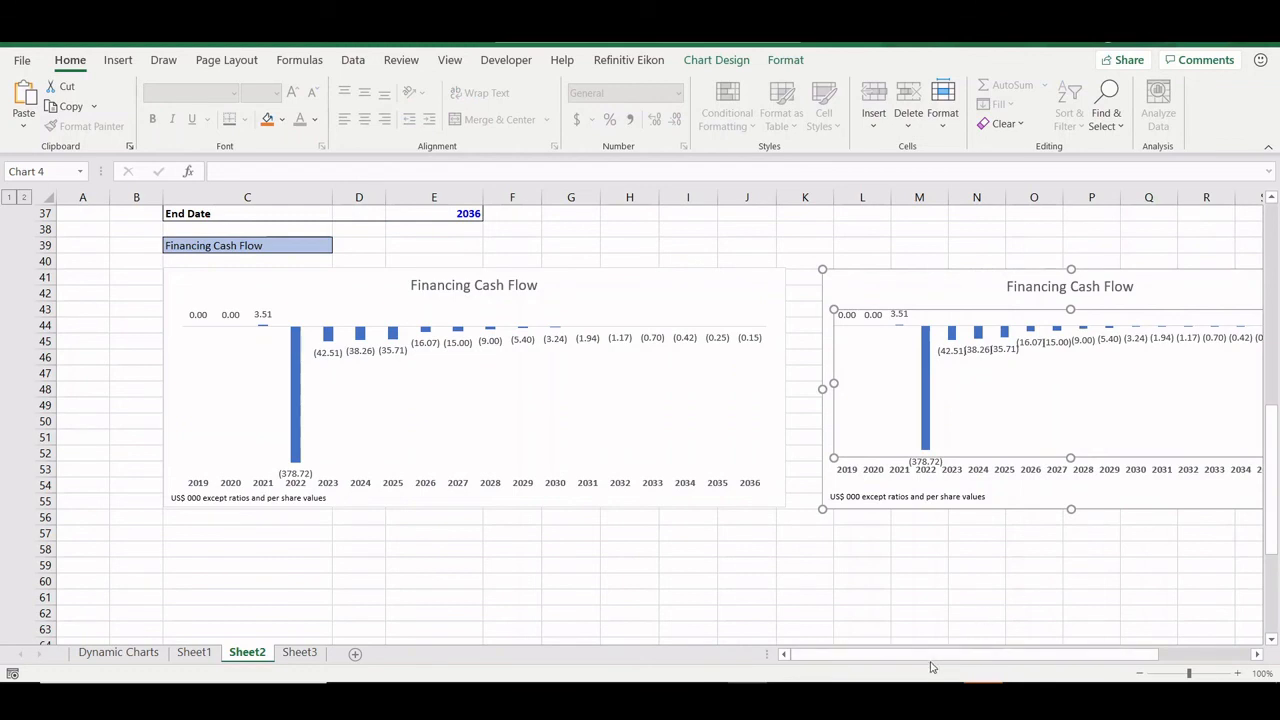
drag(1107, 656, 1195, 658)
drag(896, 388, 1090, 390)
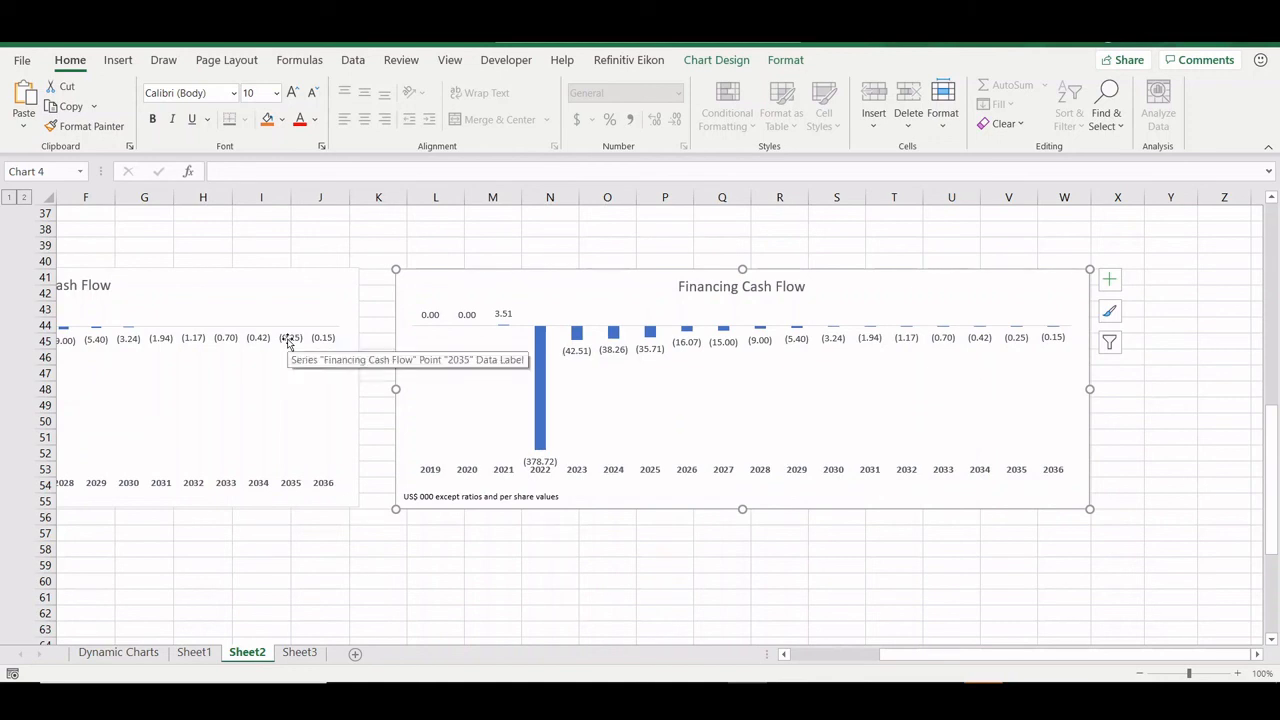
Step: Set the End Date in E37 to 2030
drag(883, 656, 798, 654)
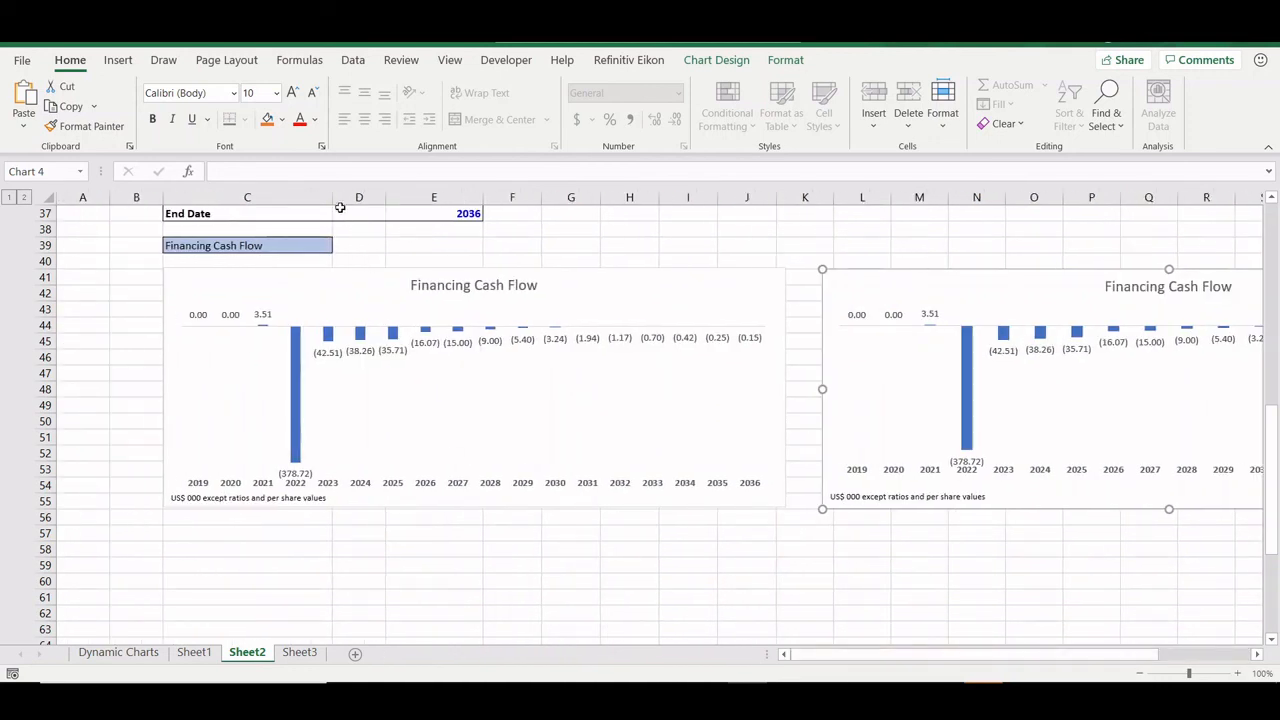
click(437, 216)
text(2)
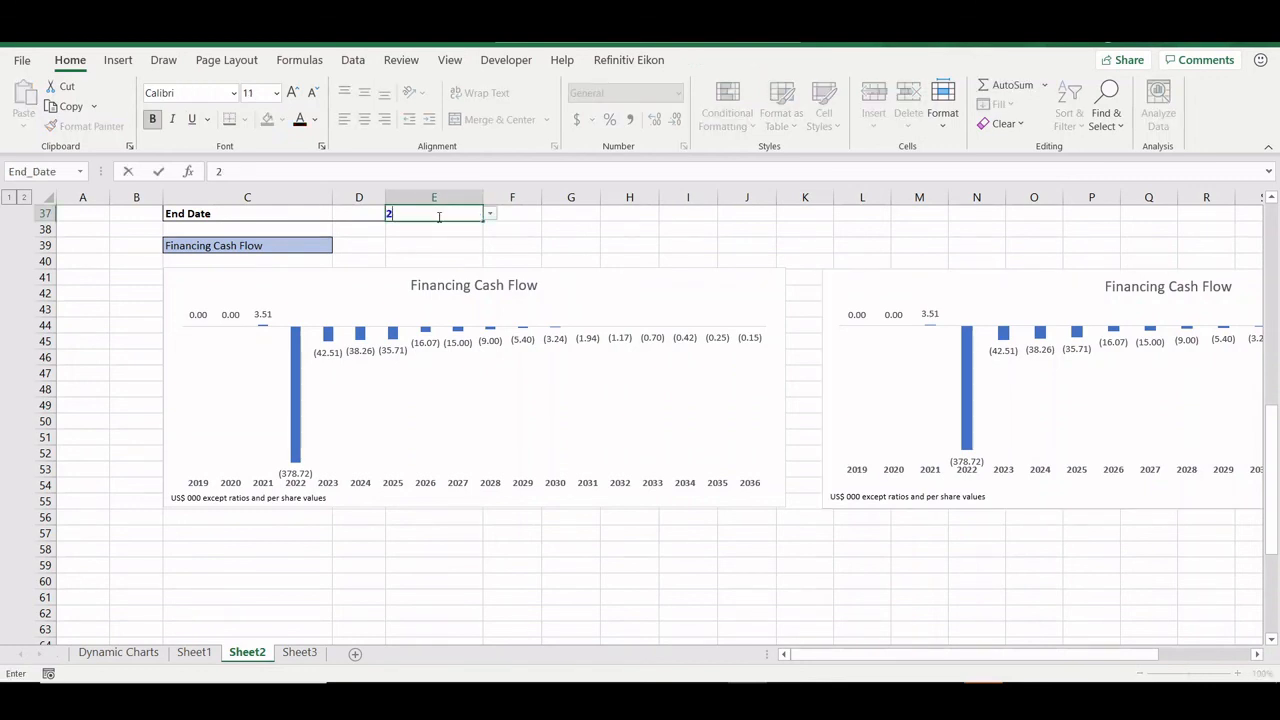
text(030)
key(Return)
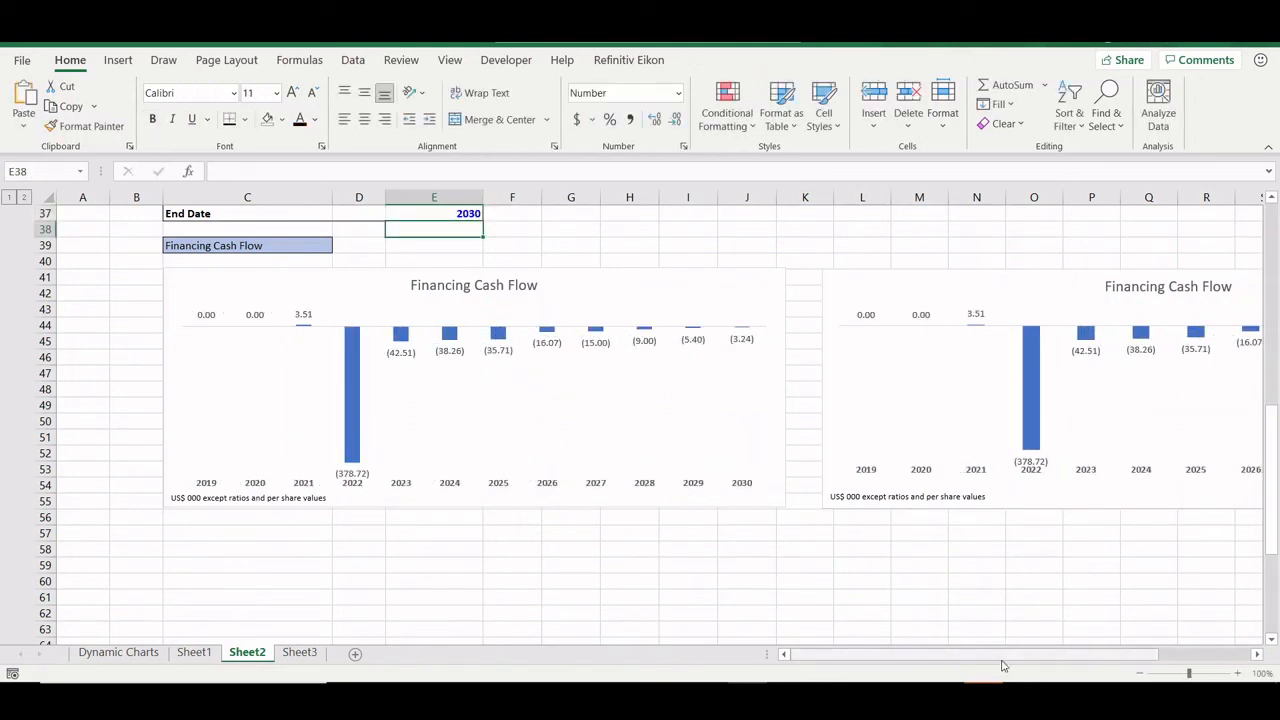
Step: Set the Start Date in E36 to 2021
drag(966, 656, 1005, 654)
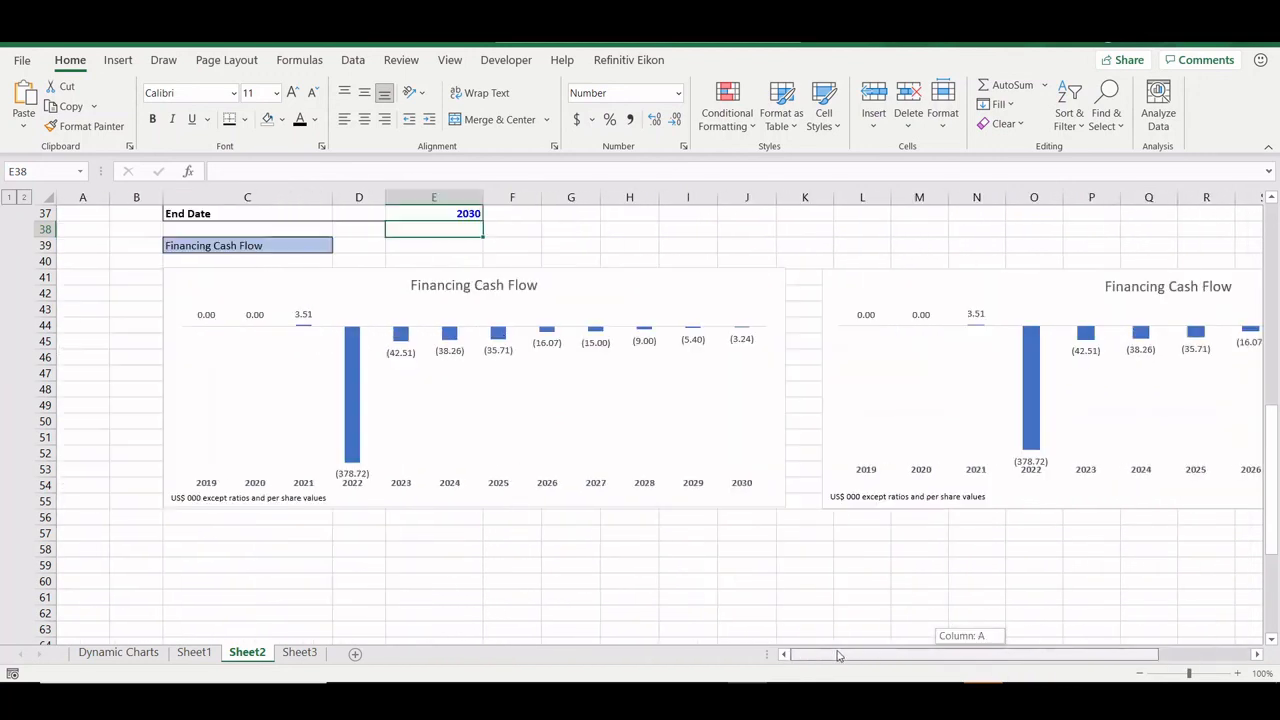
scroll(526, 358, right, 20)
scroll(526, 357, up, 3)
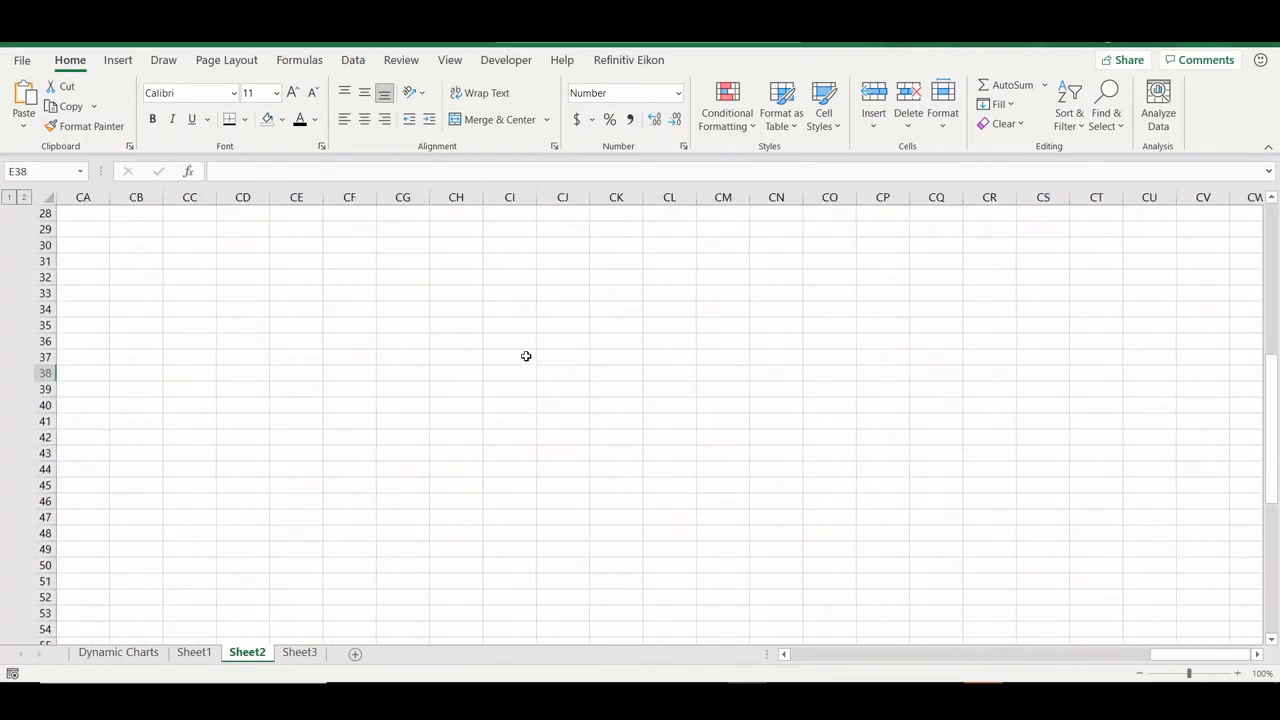
scroll(526, 356, down, 5)
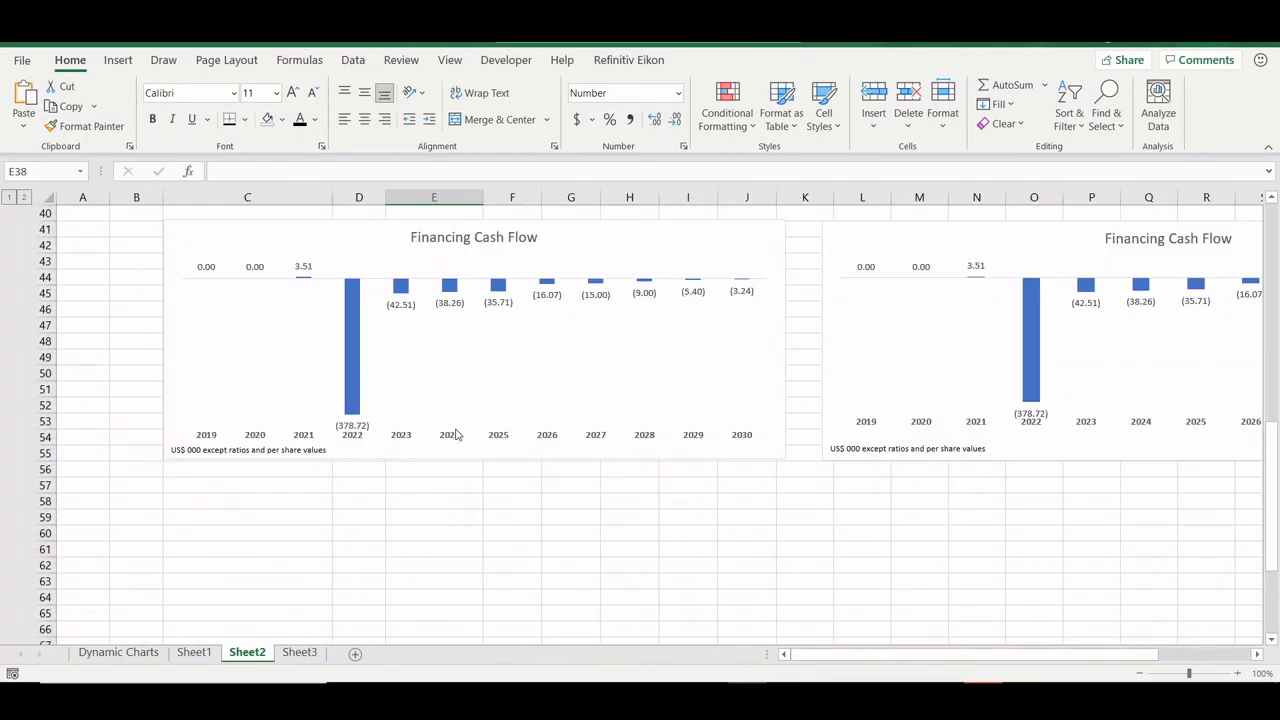
scroll(455, 435, up, 2)
click(468, 231)
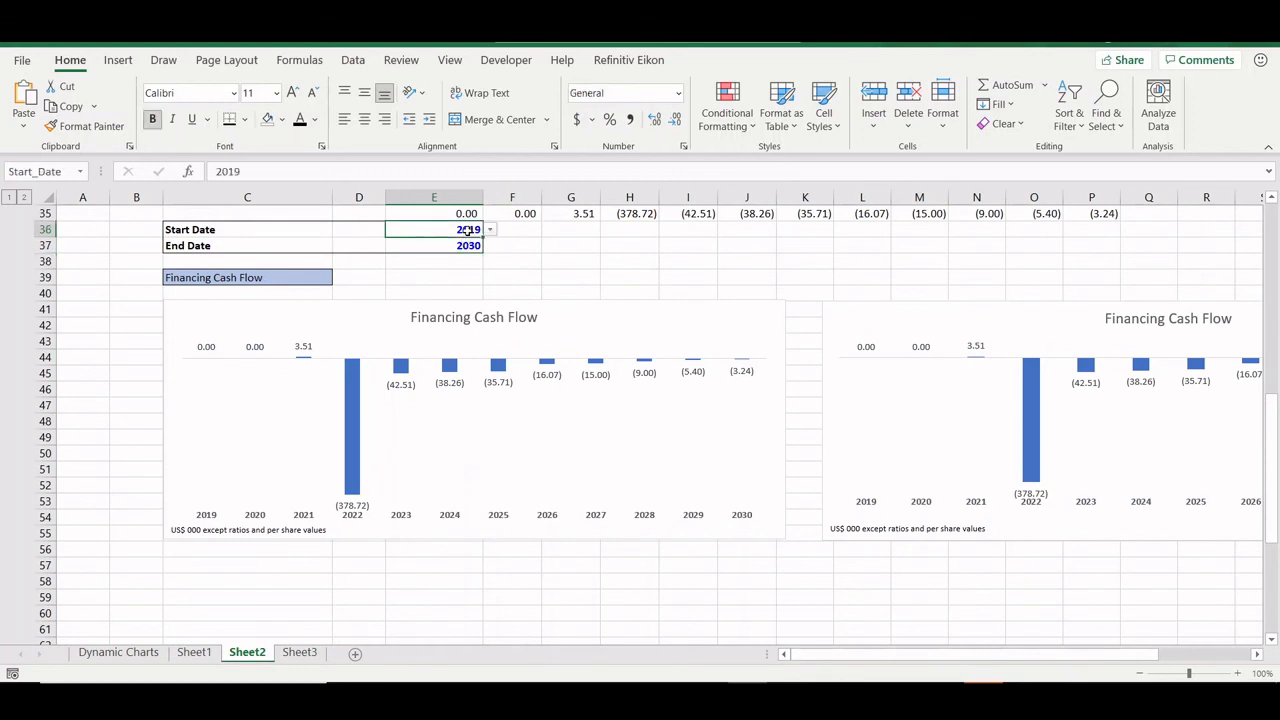
click(490, 231)
click(437, 268)
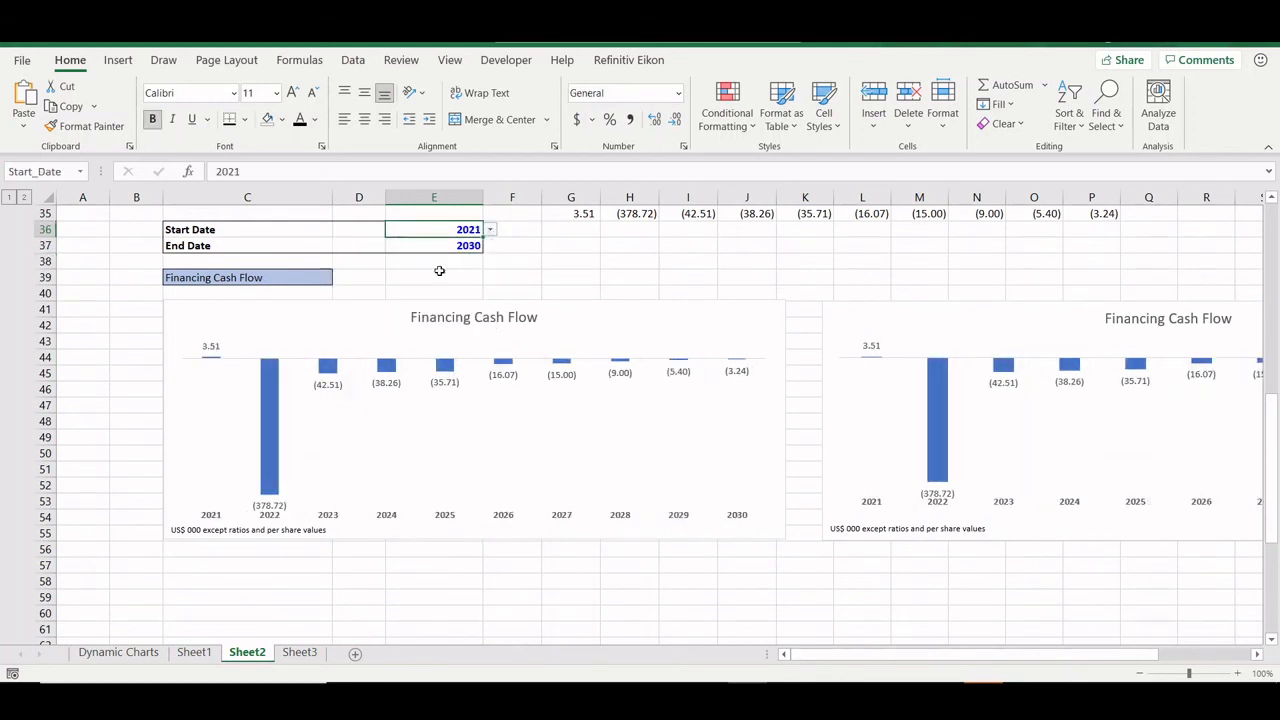
Step: Change the selected metric in C39 to Return on invested capital (ROIC)
click(314, 276)
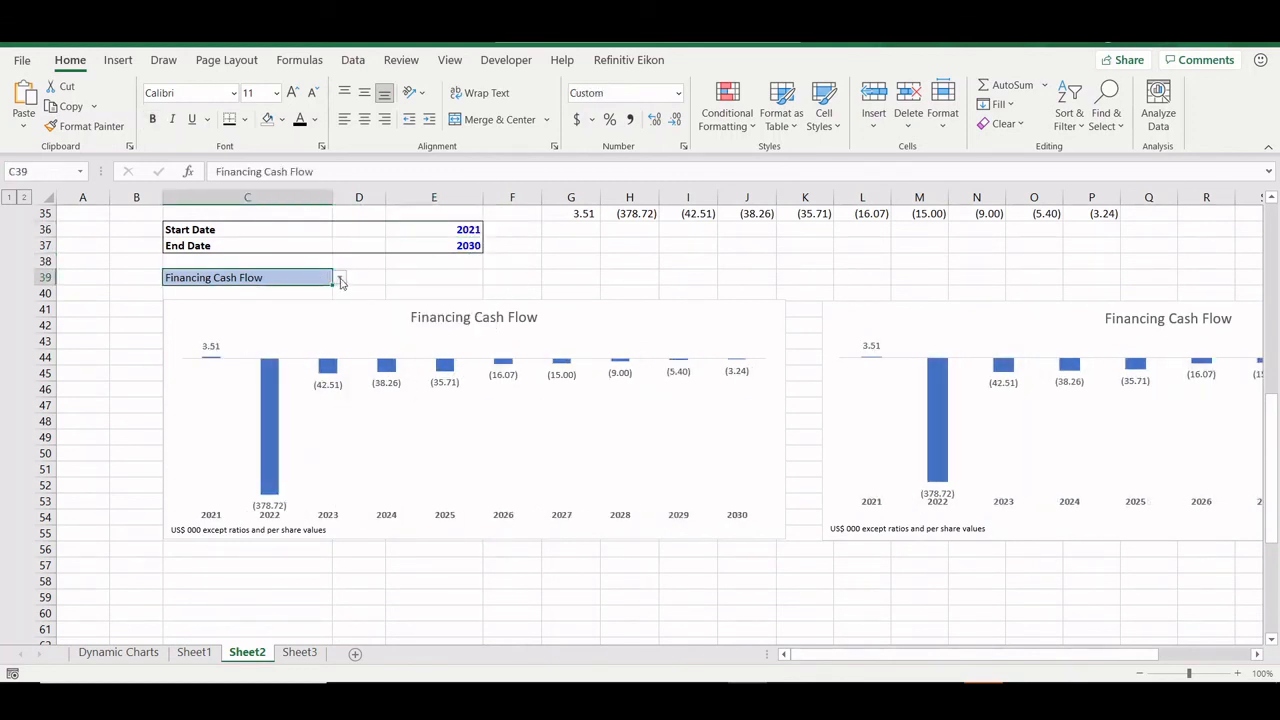
click(340, 277)
click(266, 316)
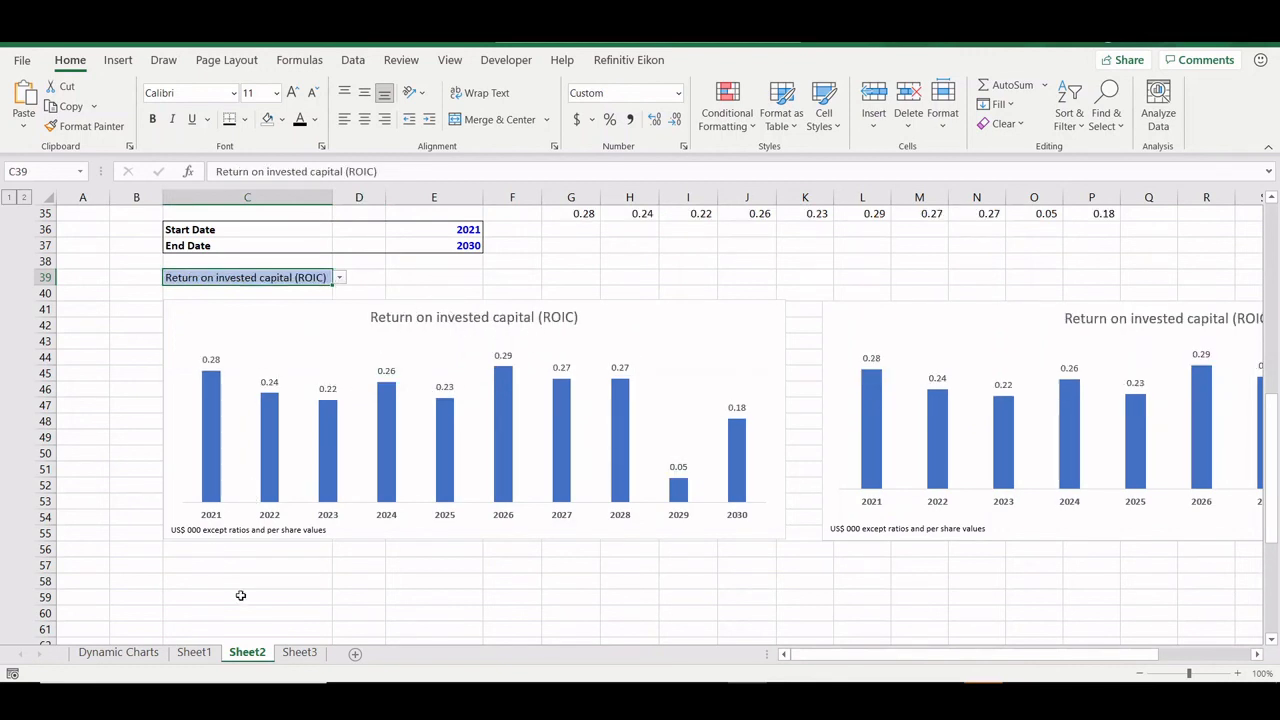
key(ctrl+Page_Up)
key(ctrl+Page_Up)
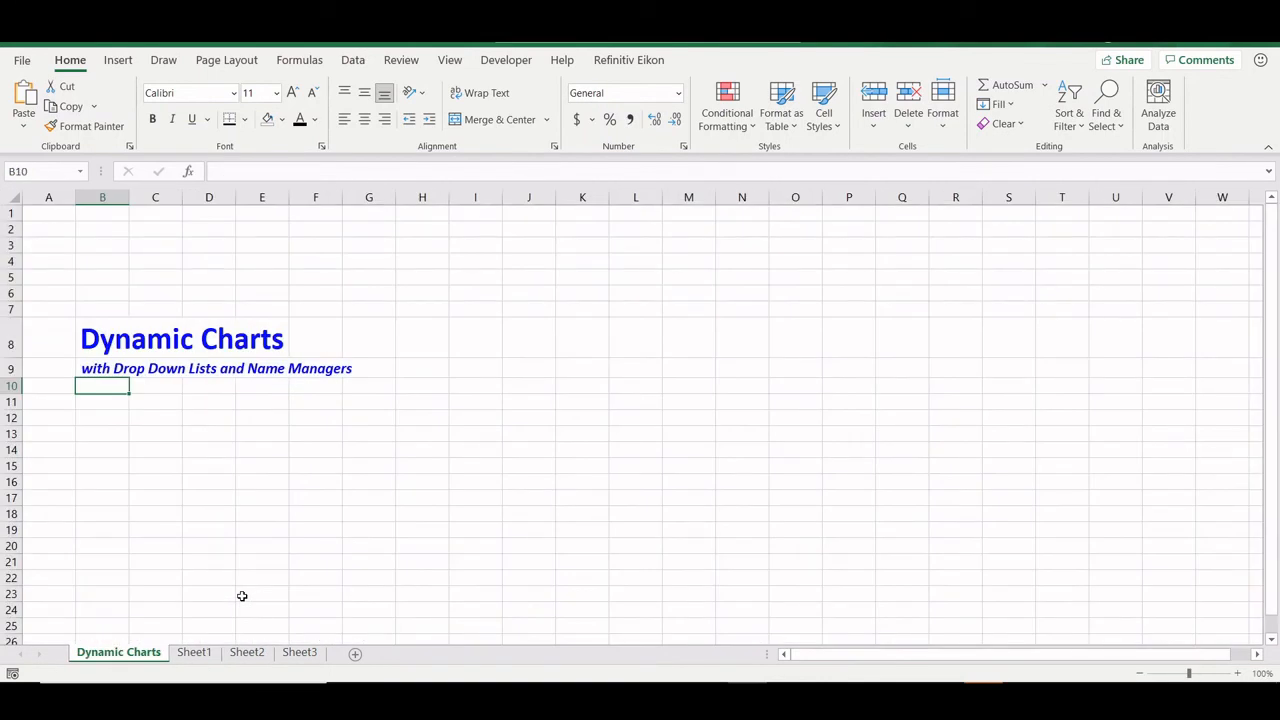
key(ctrl+Page_Down)
key(ctrl+Page_Down)
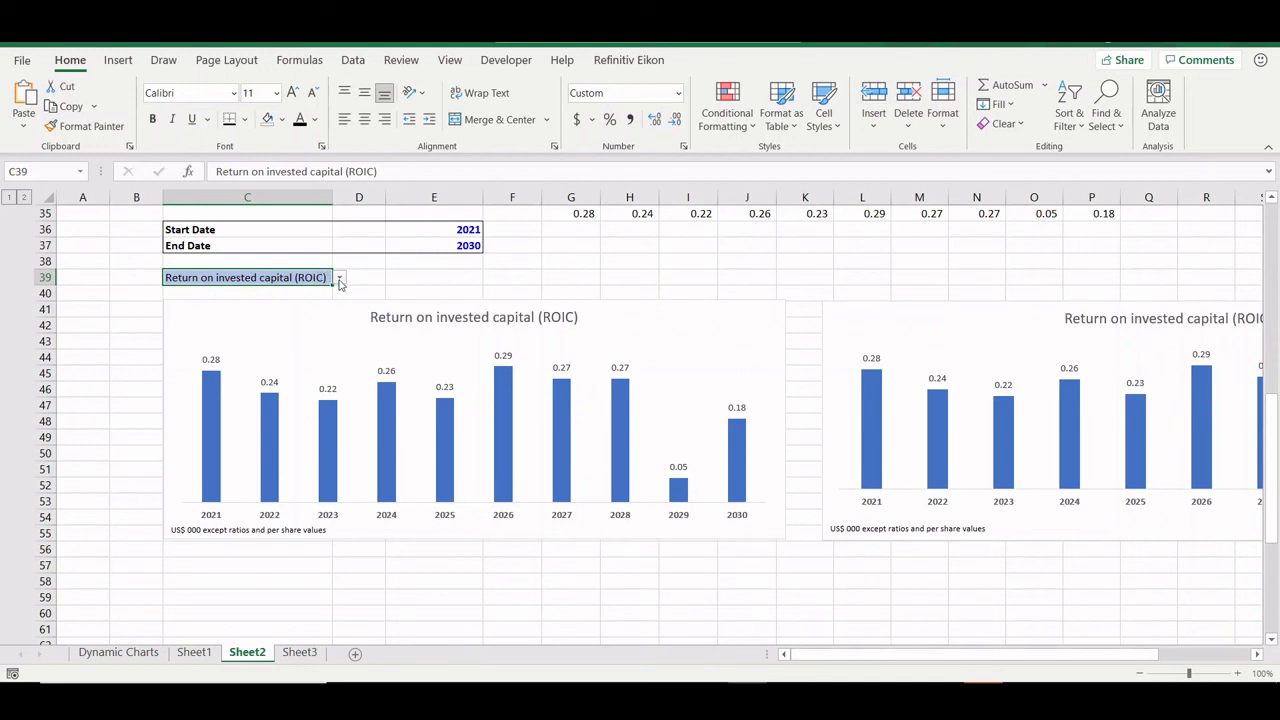
click(339, 281)
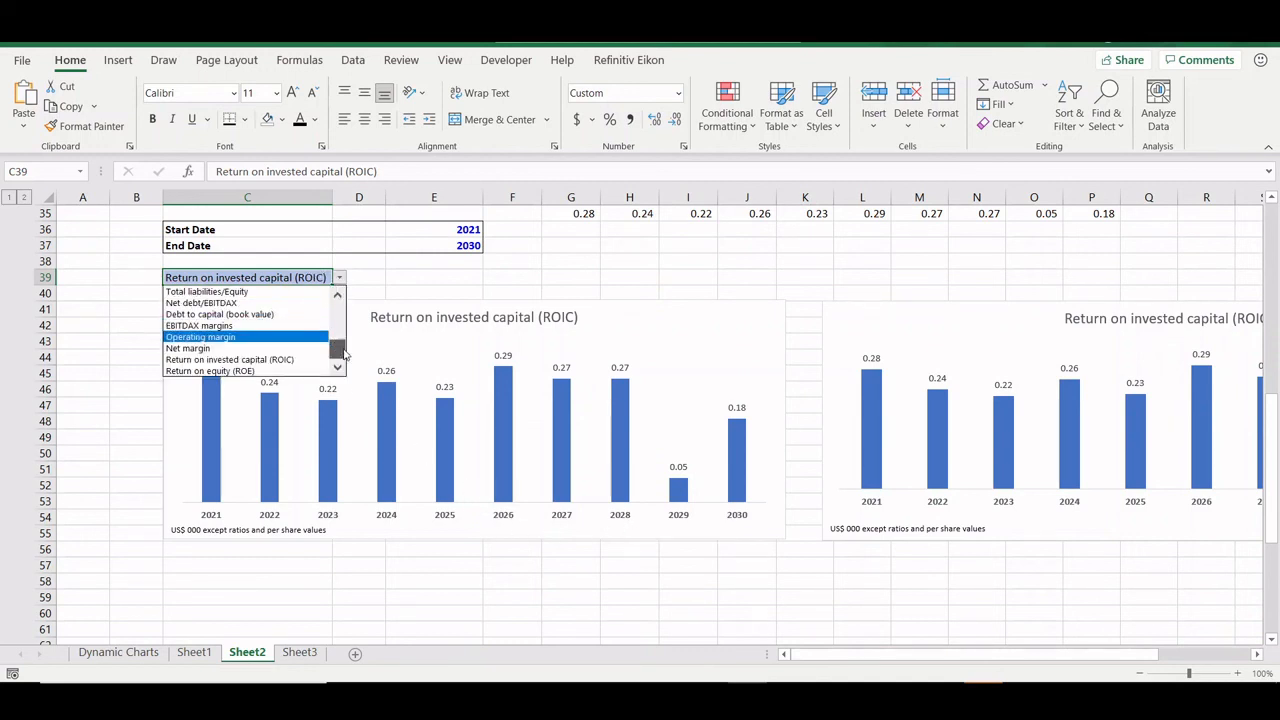
drag(344, 352, 351, 292)
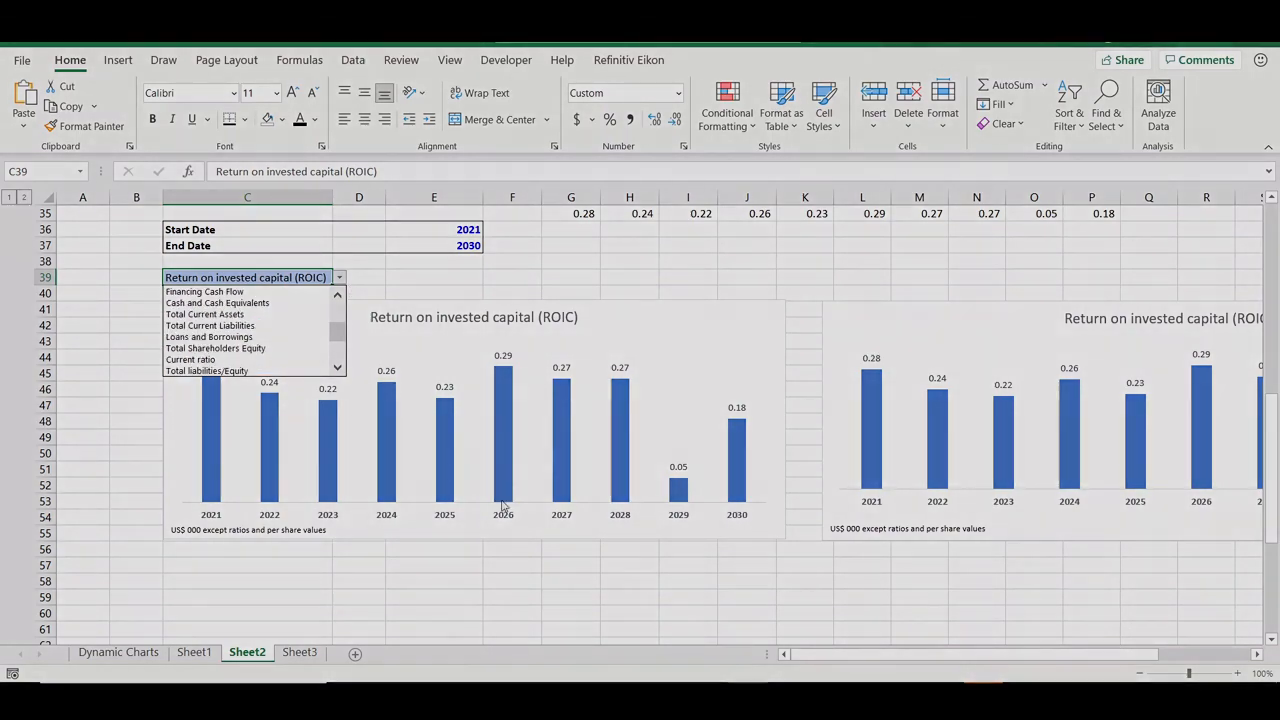
key(Escape)
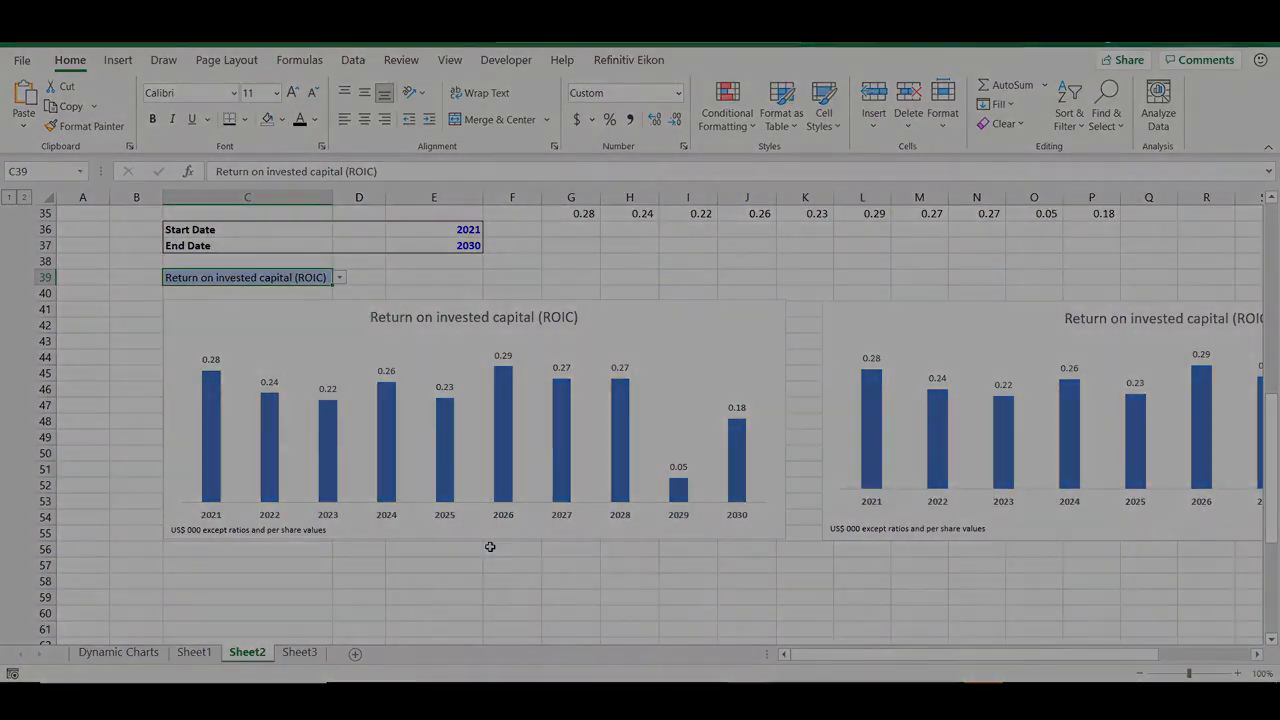